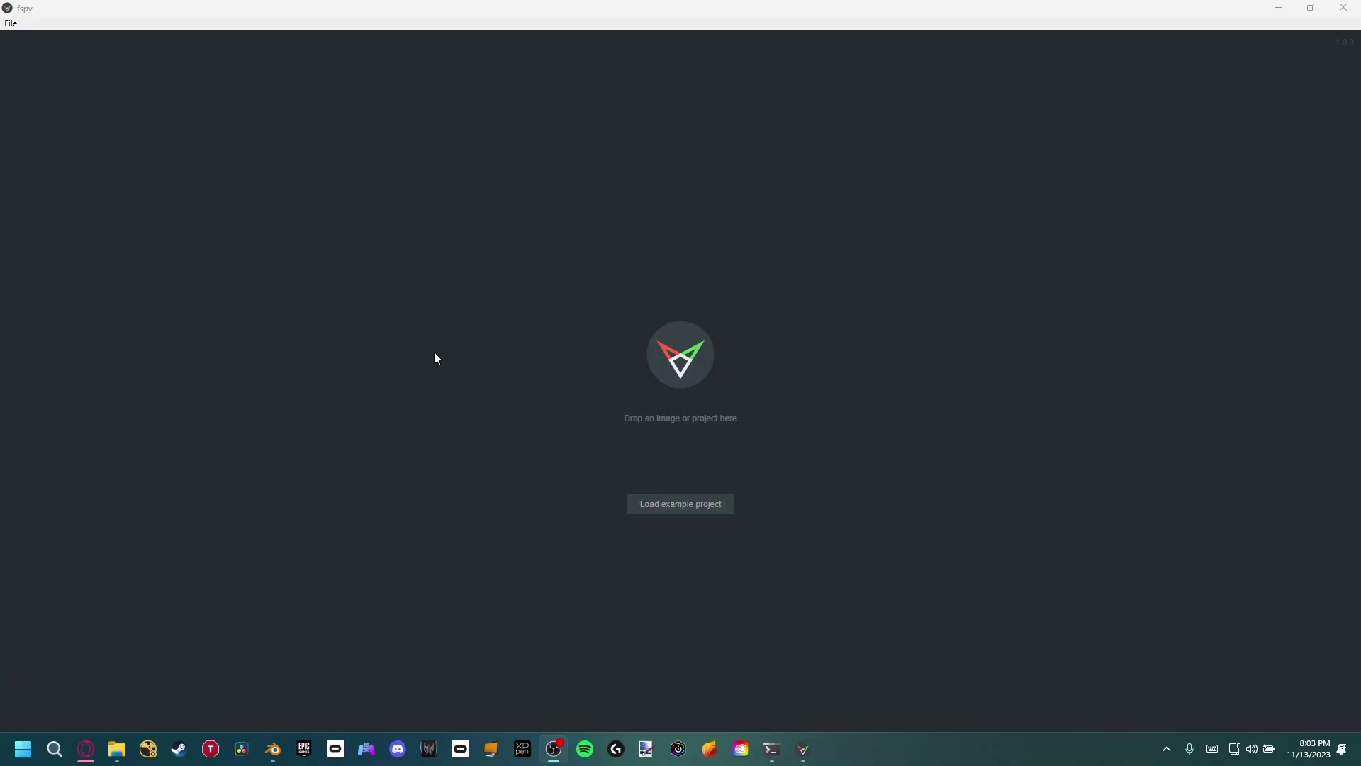
# Step: Load the Wine_BG_PLT image from the Footage folder into fSpy and turn off image dimming
pyautogui.click(117, 748)
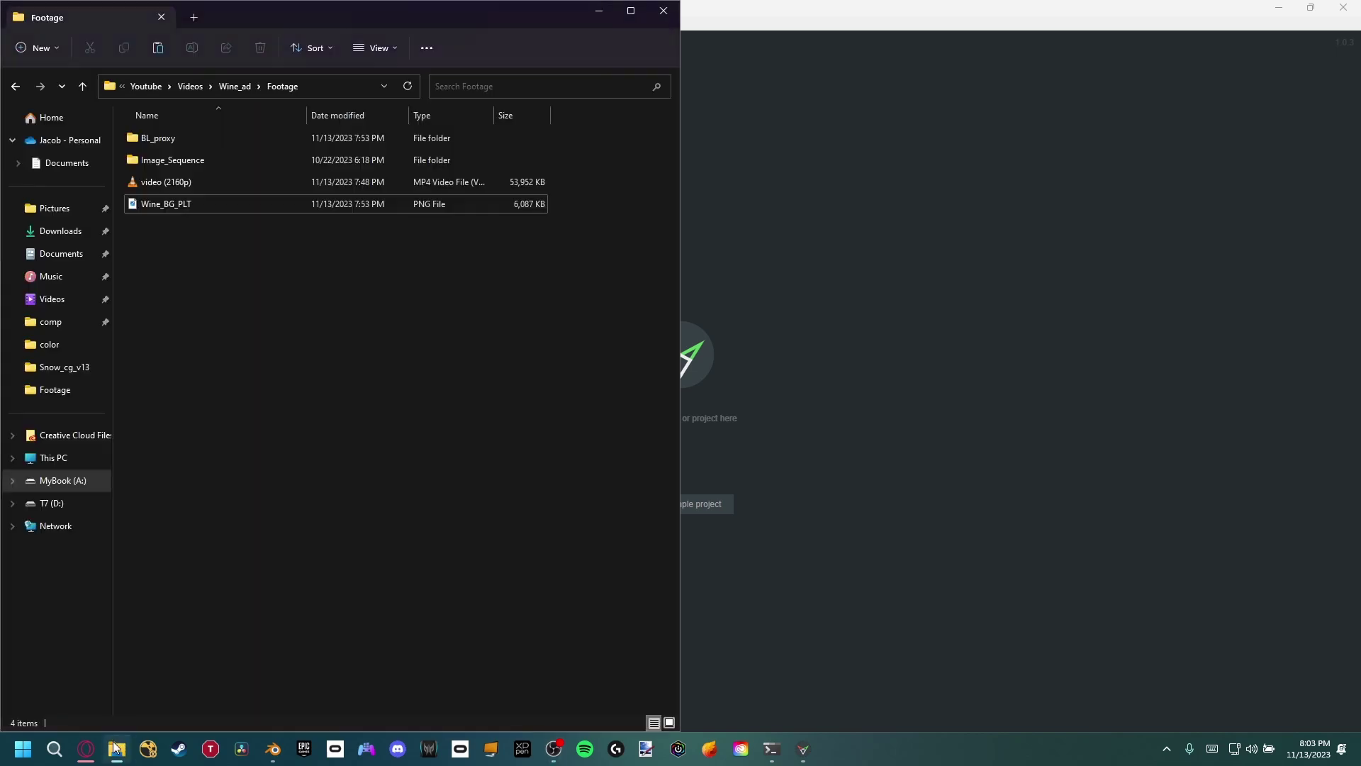
pyautogui.moveTo(181, 205); pyautogui.dragTo(808, 425)
pyautogui.click(938, 314)
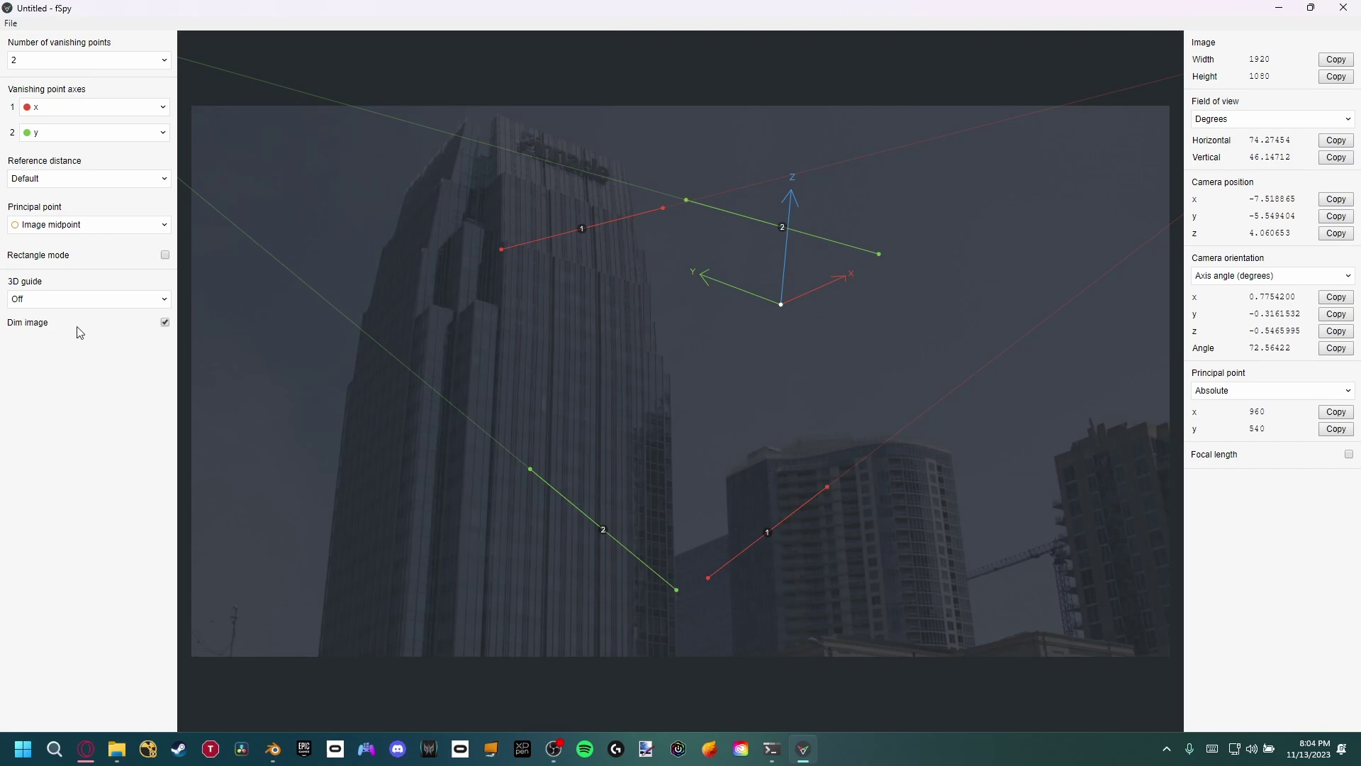
pyautogui.click(166, 322)
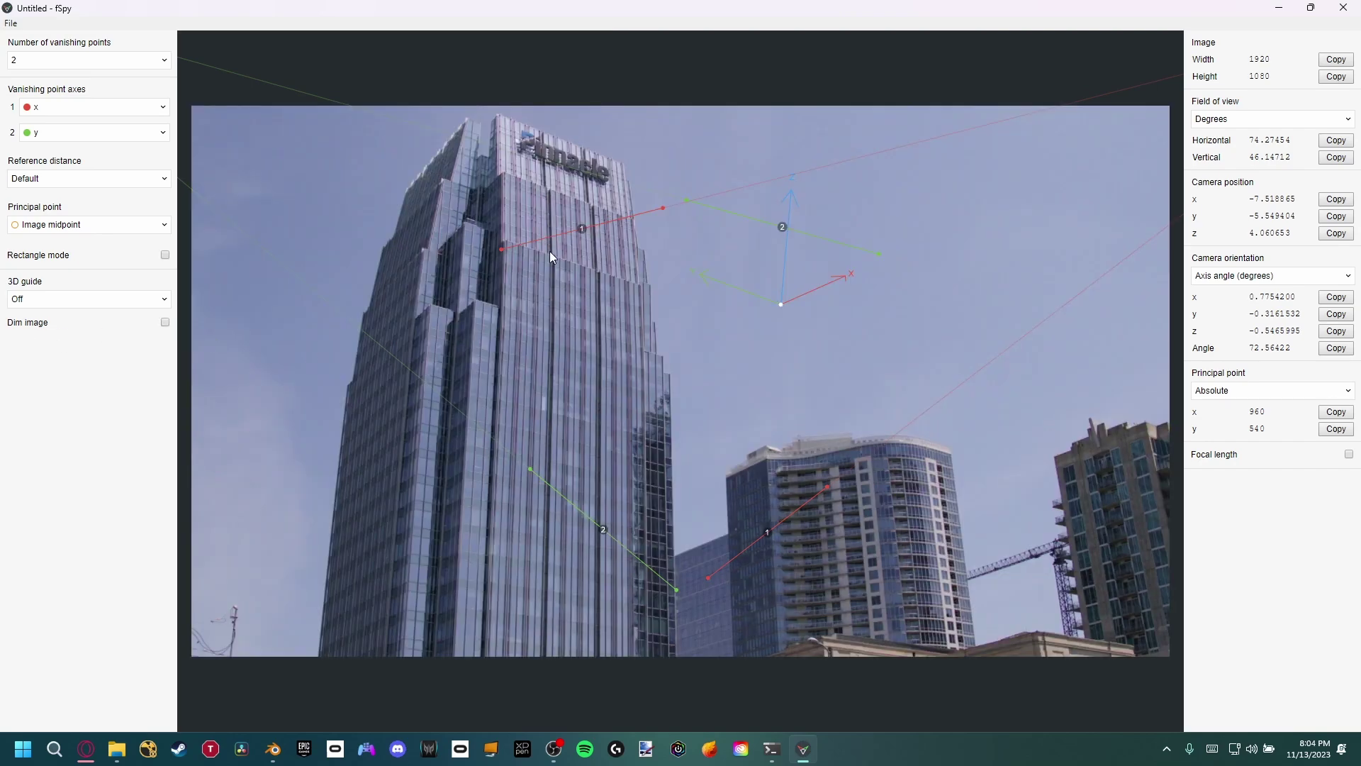
# Step: Align both red x-axis vanishing lines with the horizontal edges on the tall building's front face, one high and one low
pyautogui.moveTo(502, 250); pyautogui.dragTo(508, 241)
pyautogui.moveTo(664, 208); pyautogui.dragTo(639, 285)
pyautogui.moveTo(707, 579); pyautogui.dragTo(464, 578)
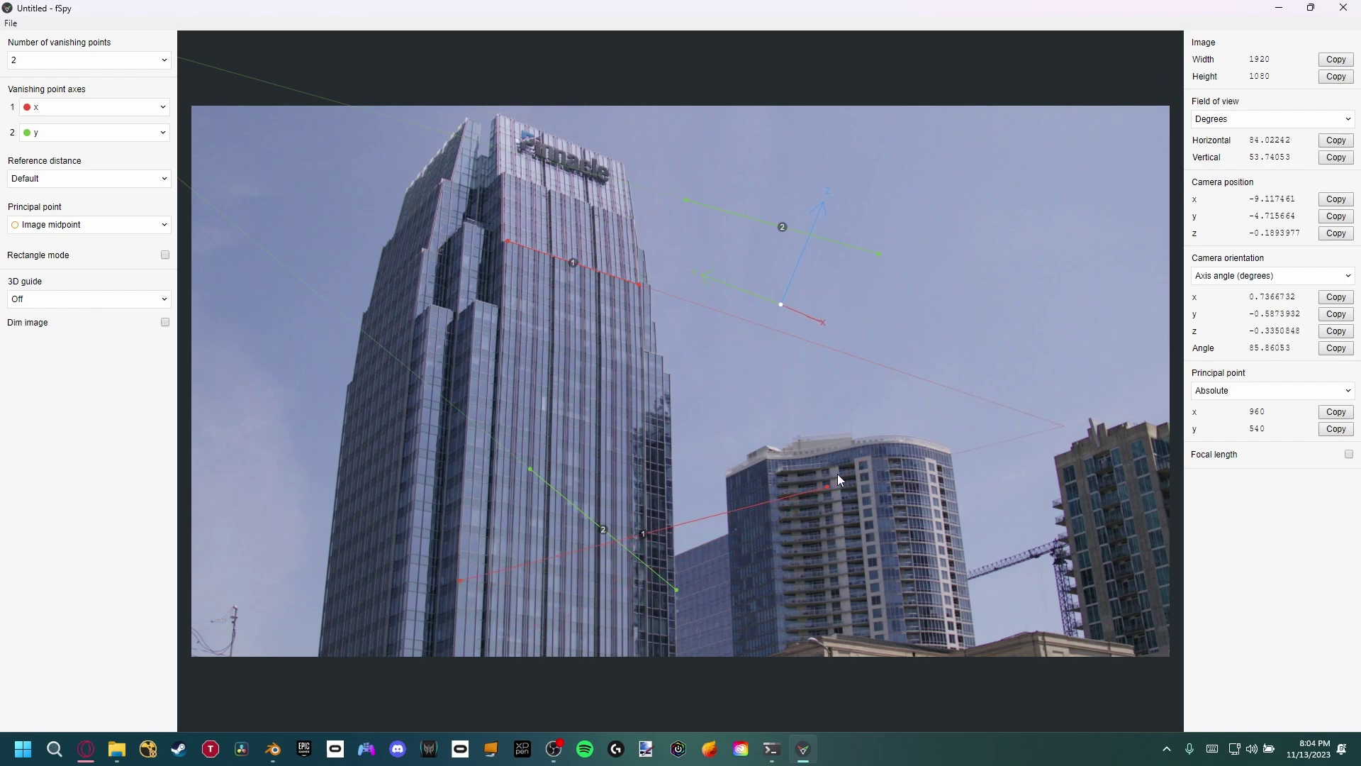
pyautogui.moveTo(828, 486); pyautogui.dragTo(632, 603)
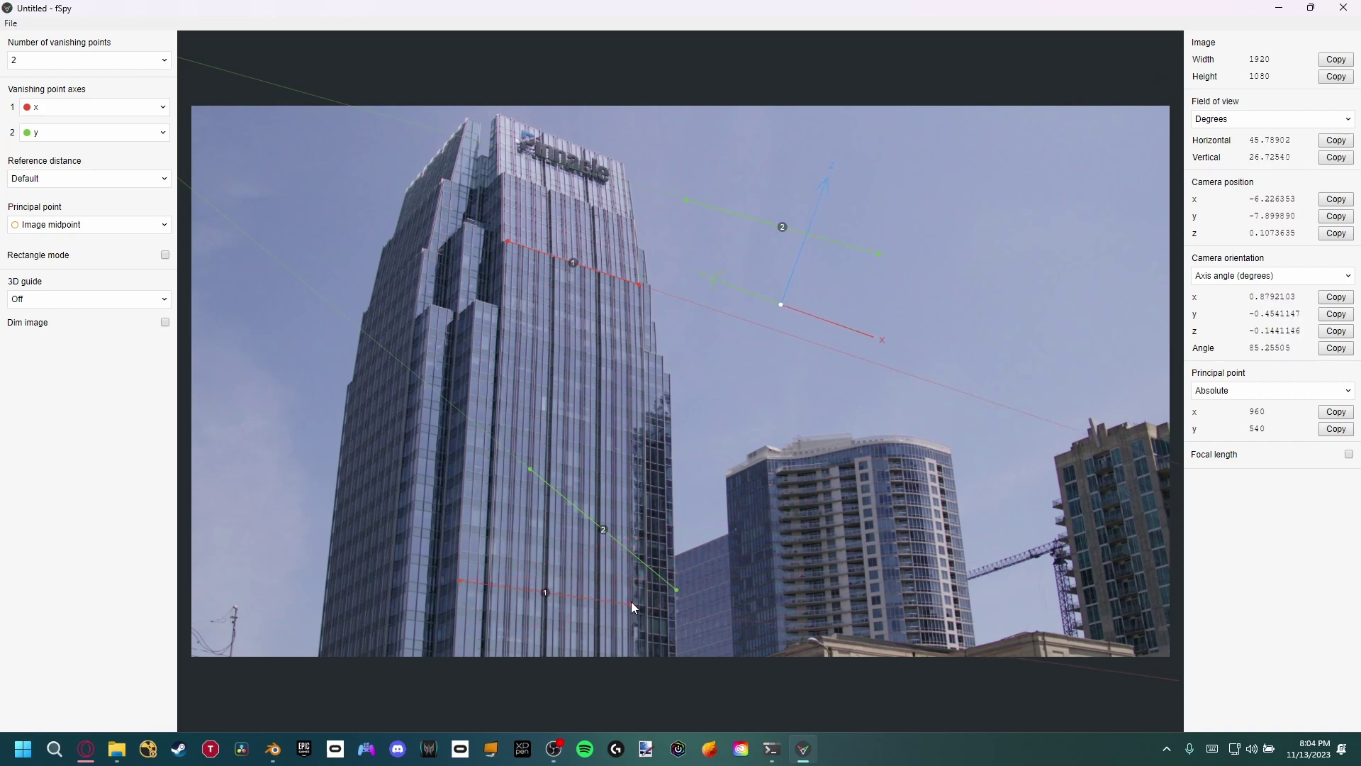
# Step: Align both green y-axis vanishing lines with the horizontal edges on the tall building's shaded side face
pyautogui.moveTo(530, 470); pyautogui.dragTo(332, 625)
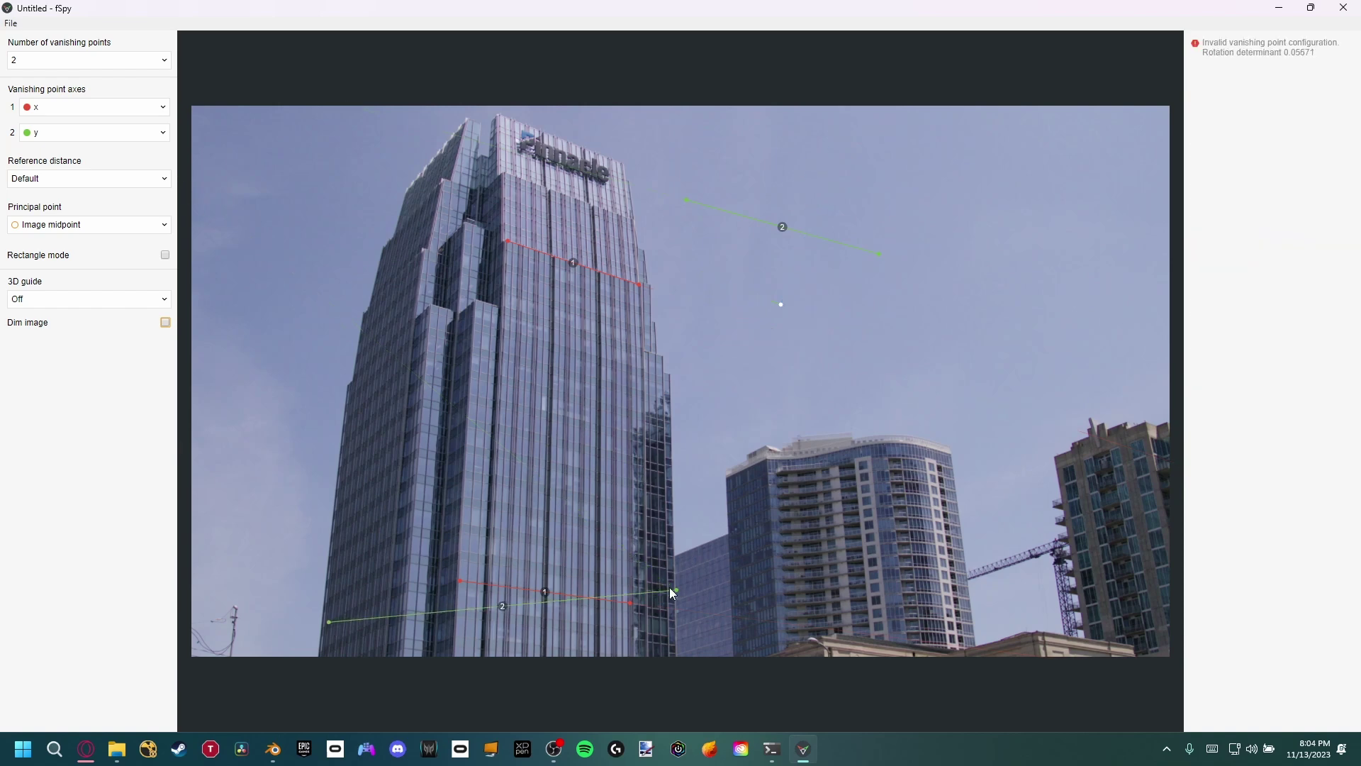
pyautogui.moveTo(674, 590); pyautogui.dragTo(406, 587)
pyautogui.moveTo(689, 201); pyautogui.dragTo(347, 413)
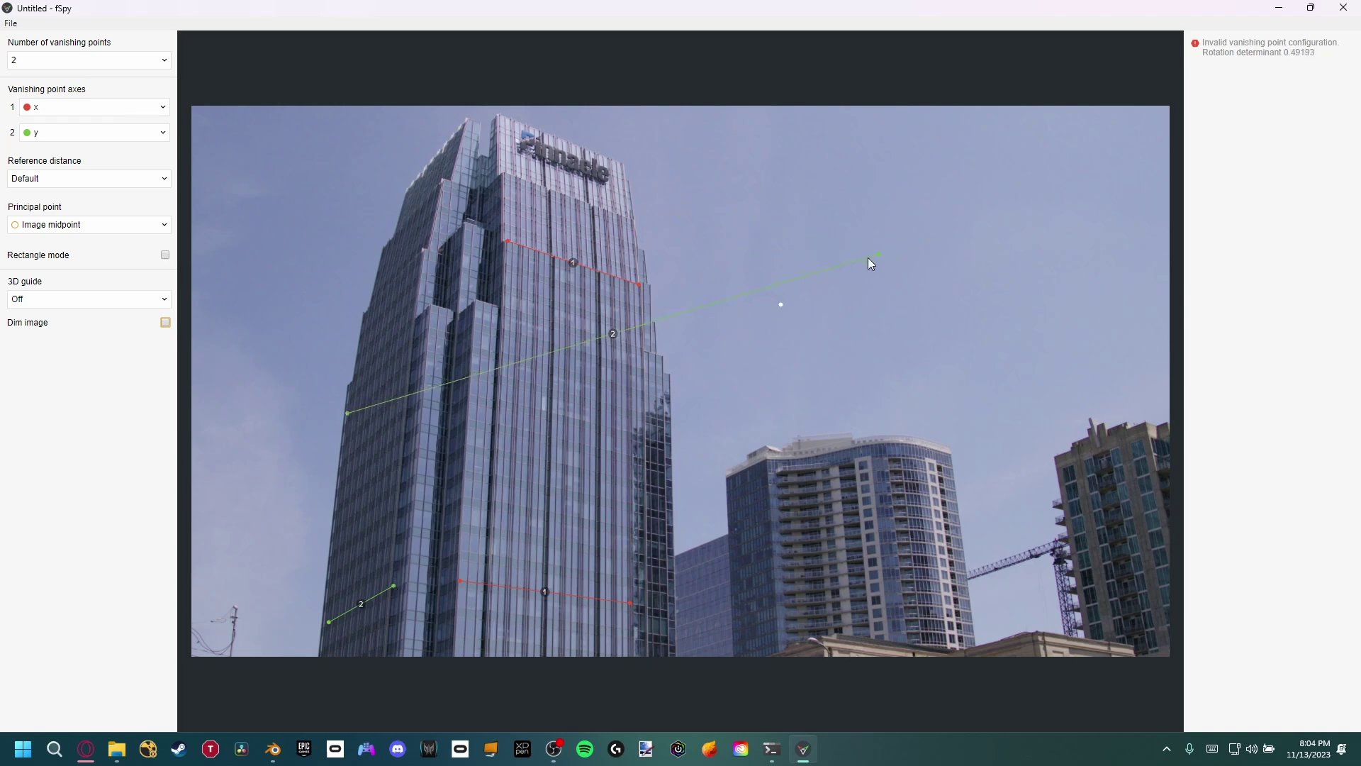
pyautogui.moveTo(878, 254); pyautogui.dragTo(404, 365)
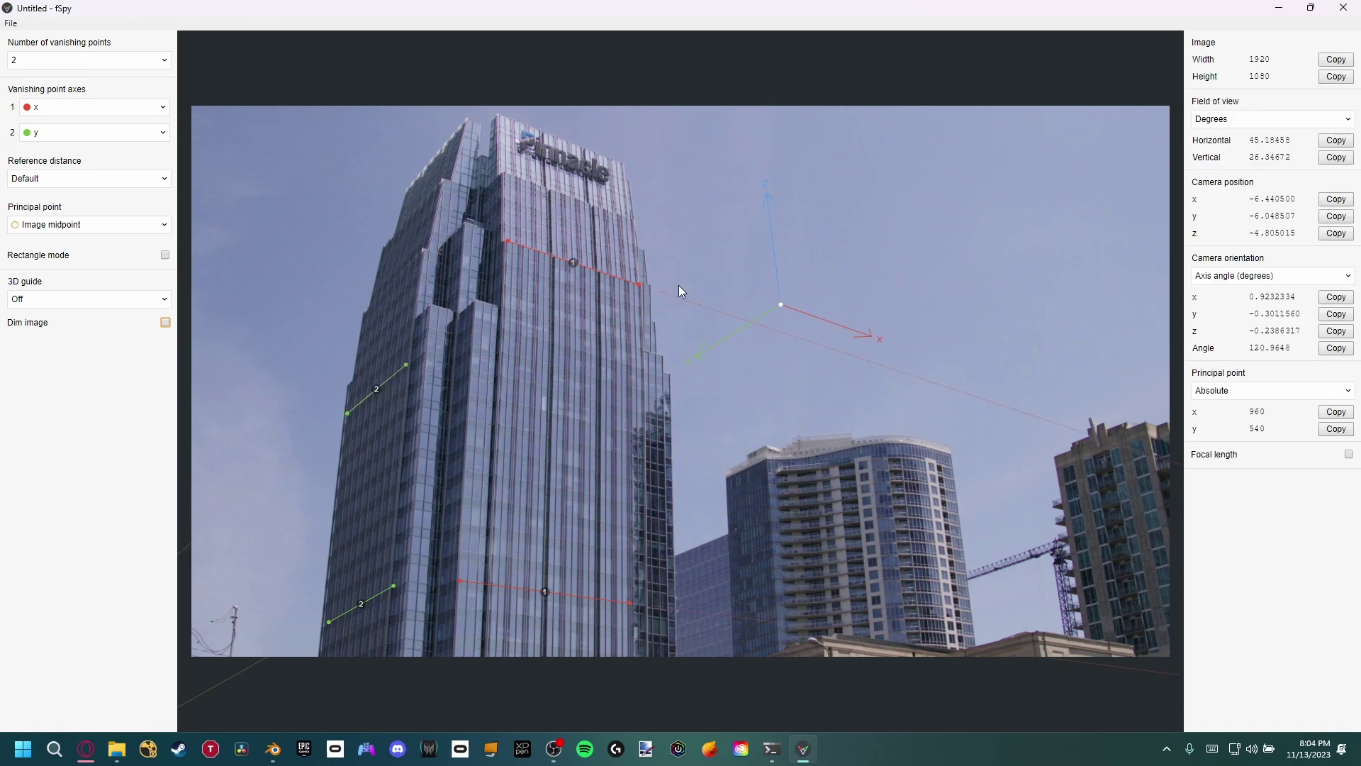
# Step: Place the origin on the tall building's front face and show the xz grid floor guide over it
pyautogui.moveTo(781, 306); pyautogui.dragTo(539, 588)
pyautogui.click(58, 299)
pyautogui.click(49, 369)
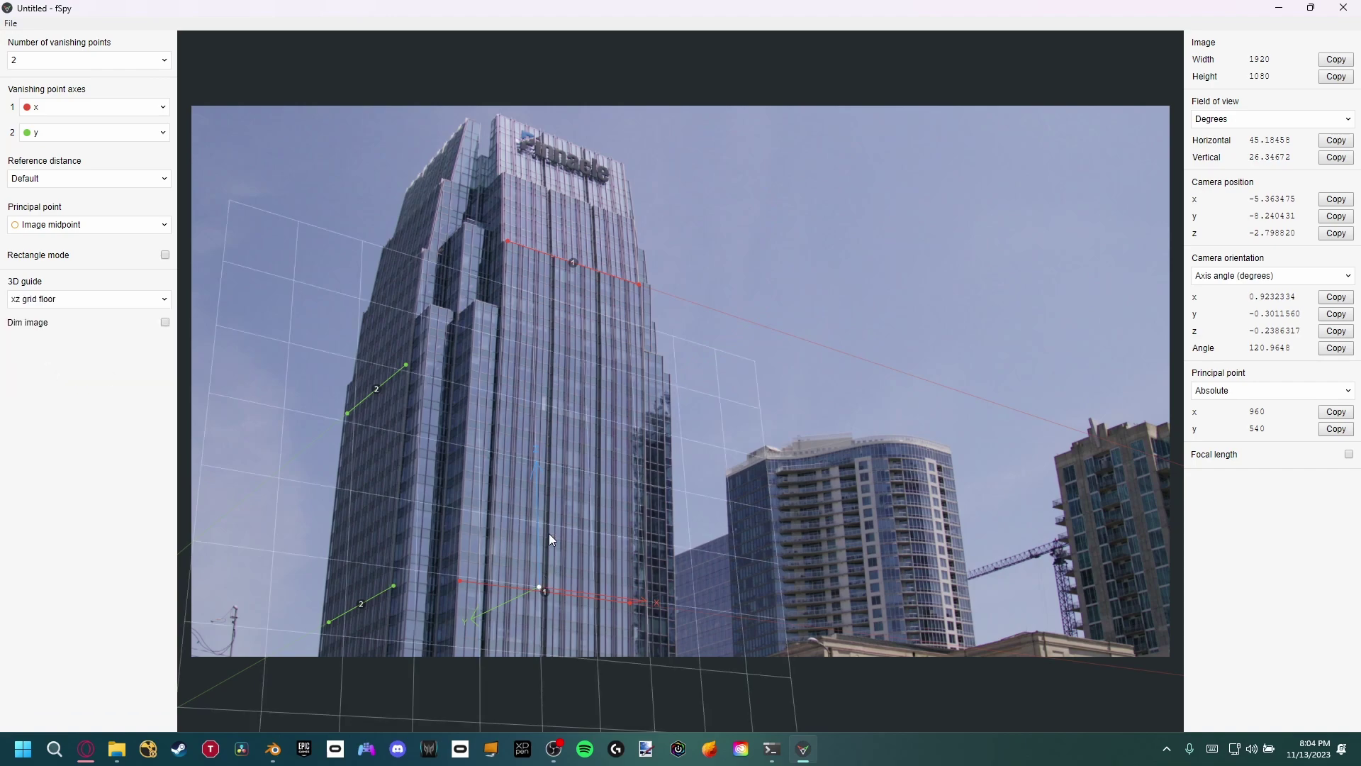
pyautogui.moveTo(541, 586); pyautogui.dragTo(583, 506)
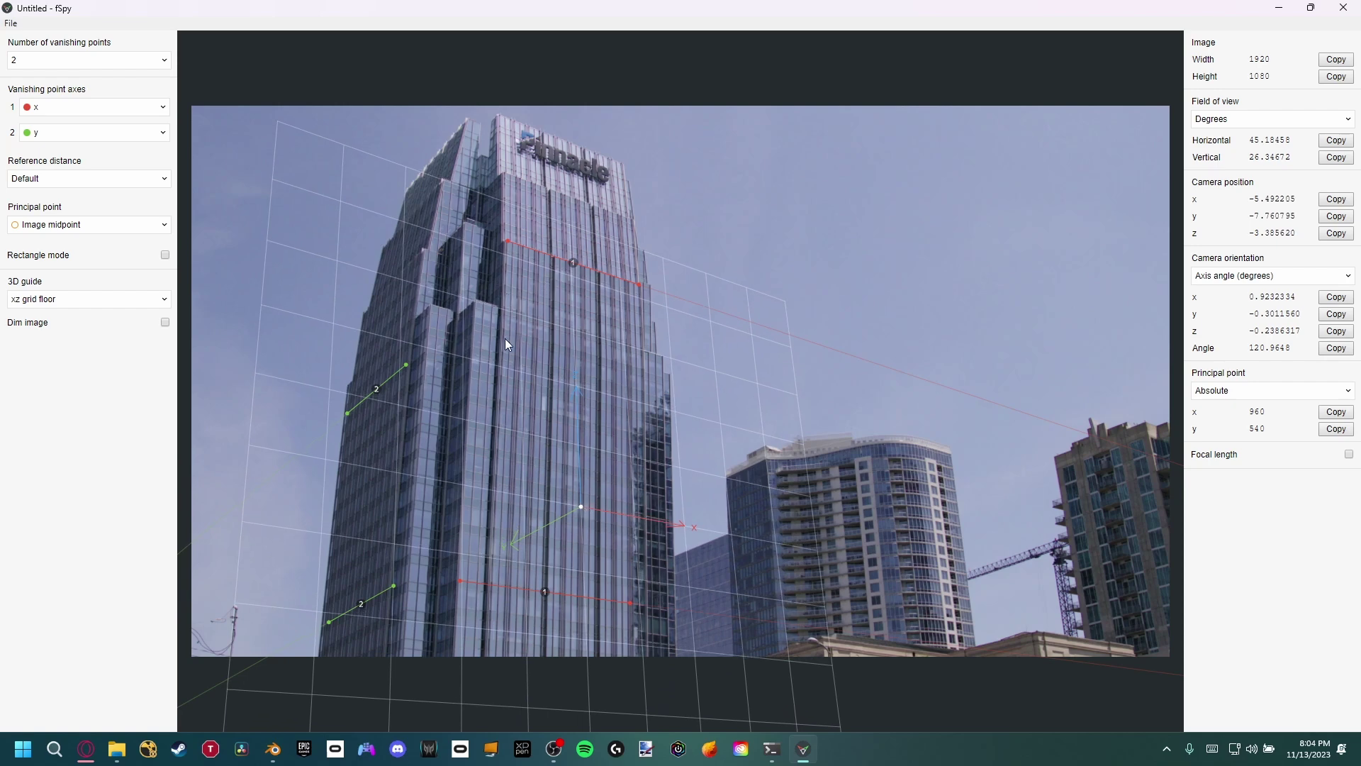
# Step: Fine-tune the upper y-axis line's inner endpoint and reposition the origin to test the grid against the facade
pyautogui.moveTo(405, 360); pyautogui.dragTo(409, 359)
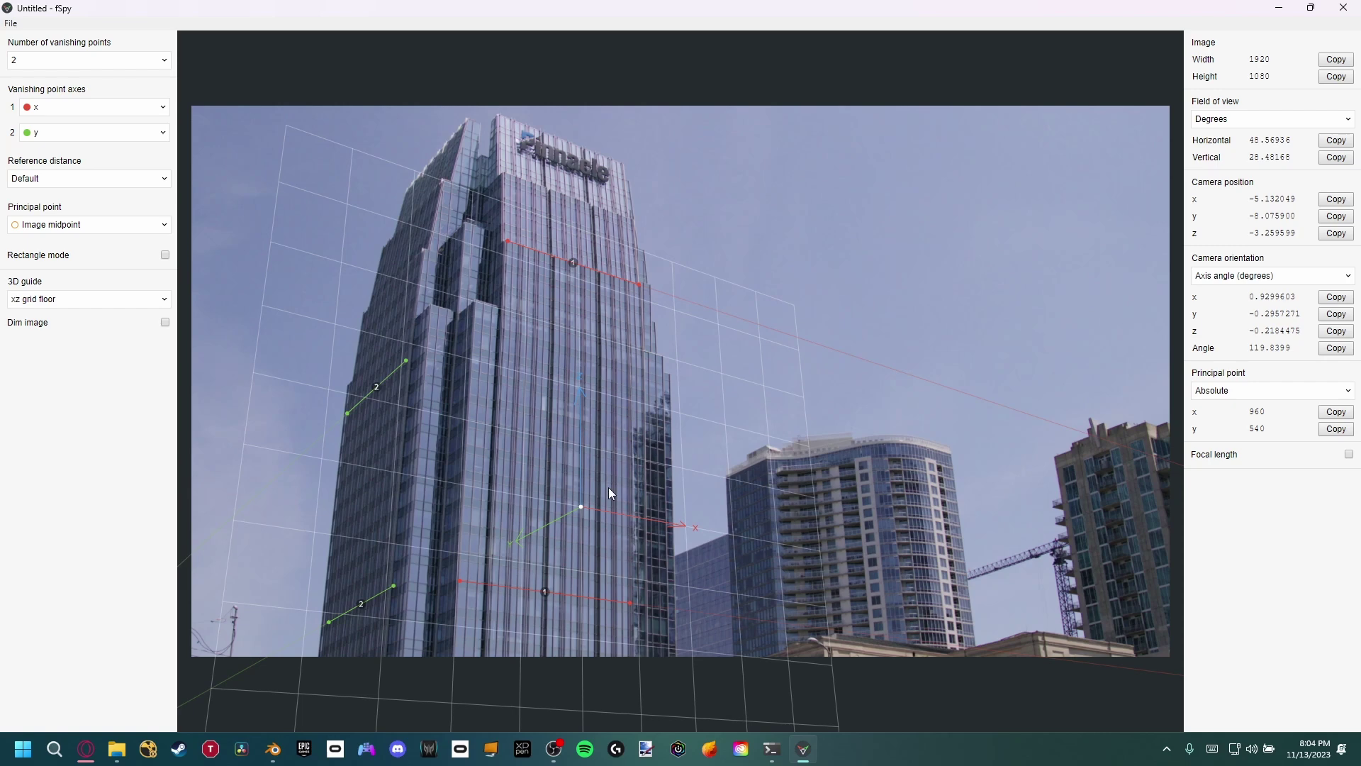
pyautogui.moveTo(579, 508); pyautogui.dragTo(614, 503)
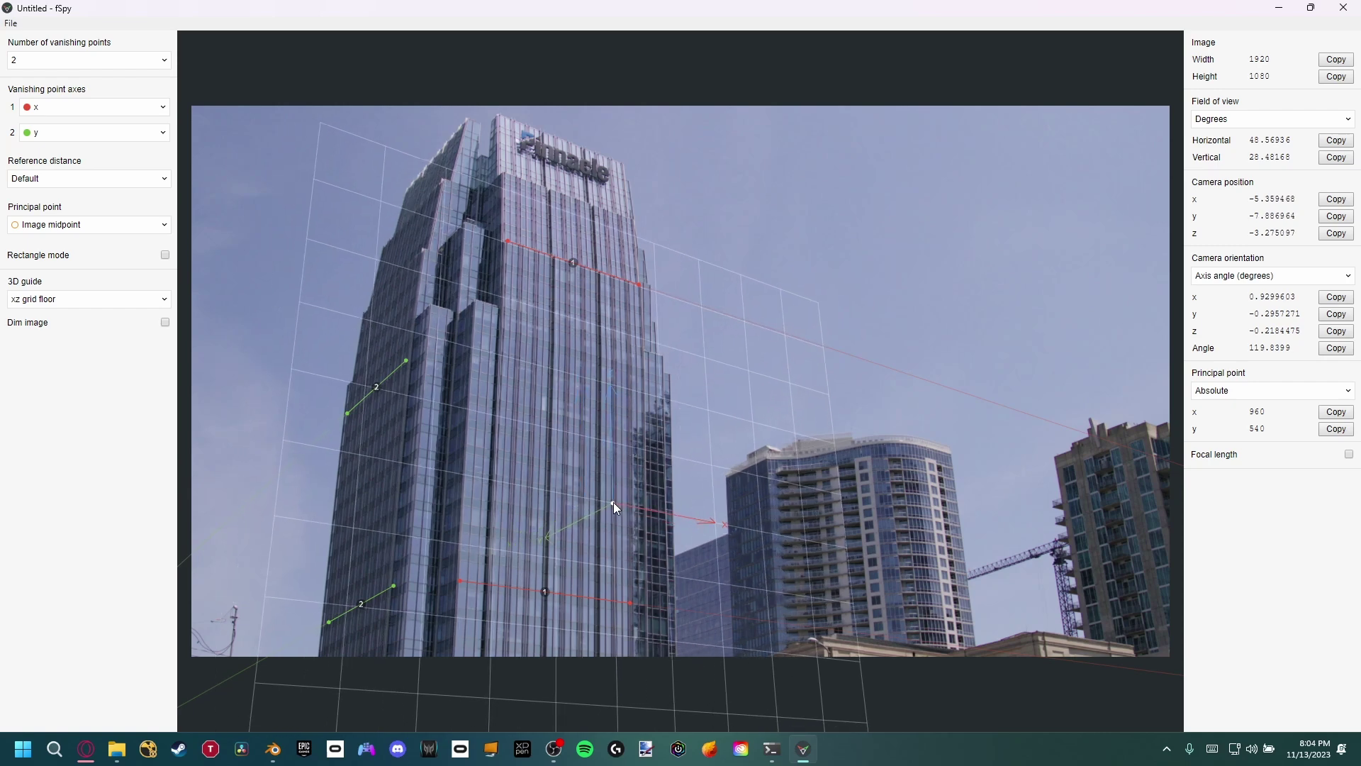
pyautogui.moveTo(407, 361); pyautogui.dragTo(407, 360)
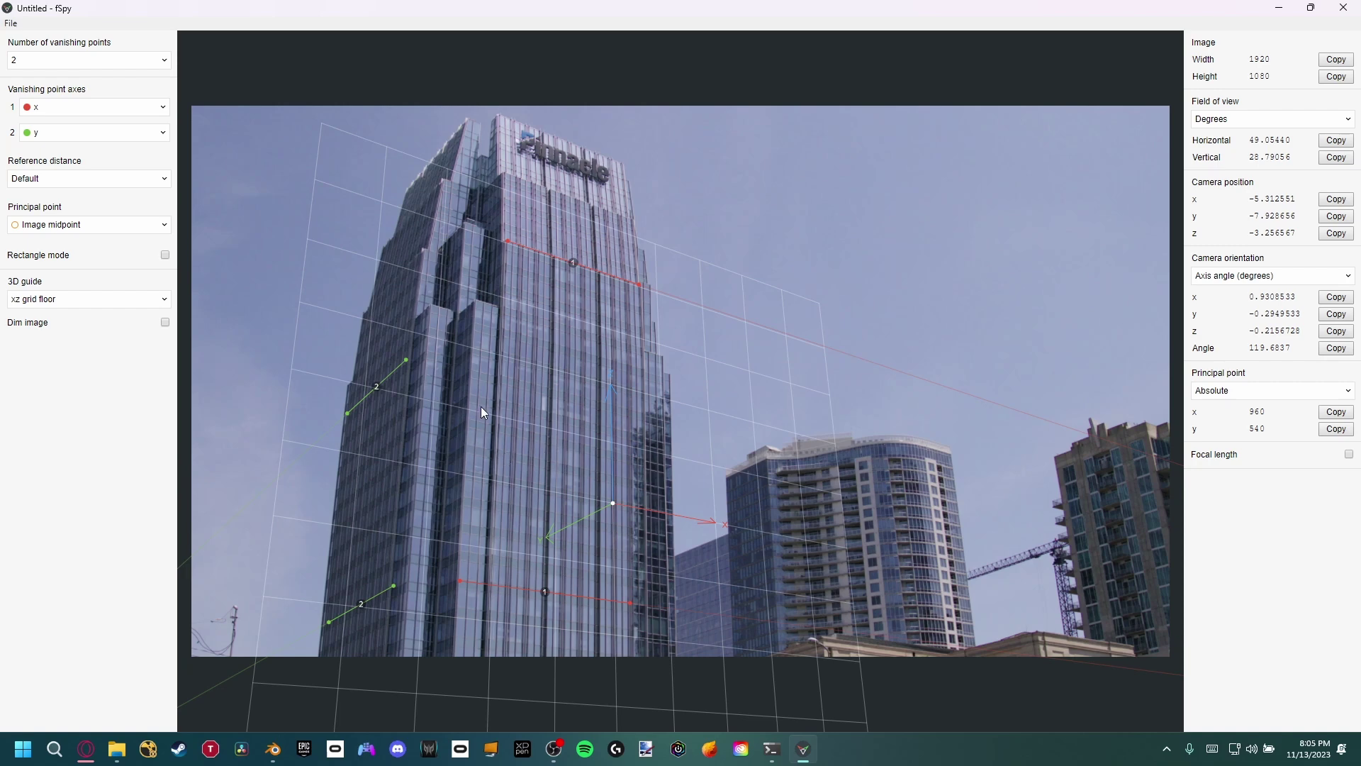
pyautogui.moveTo(614, 504); pyautogui.dragTo(603, 496)
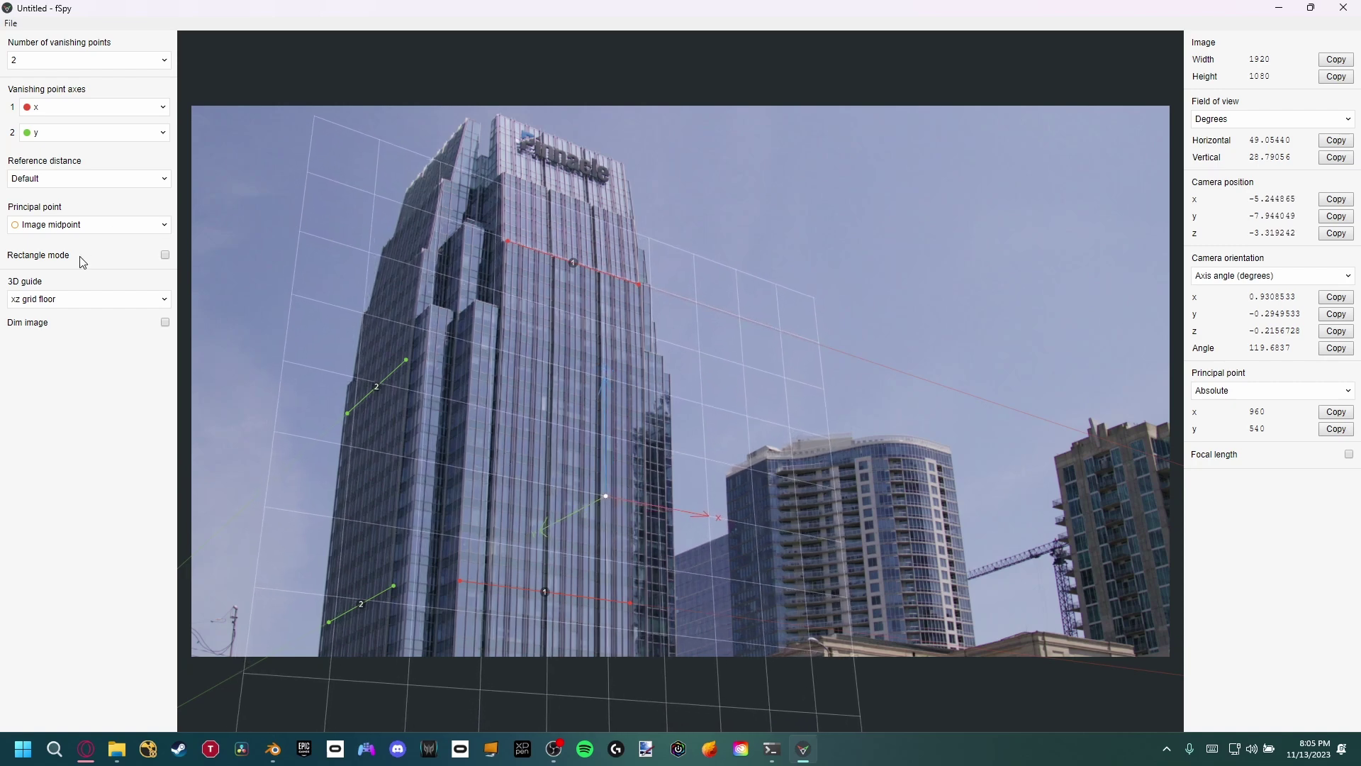
# Step: Switch the 3D guide to xy grid floor and move the origin onto the lower x-axis line on the front face
pyautogui.click(82, 299)
pyautogui.click(61, 383)
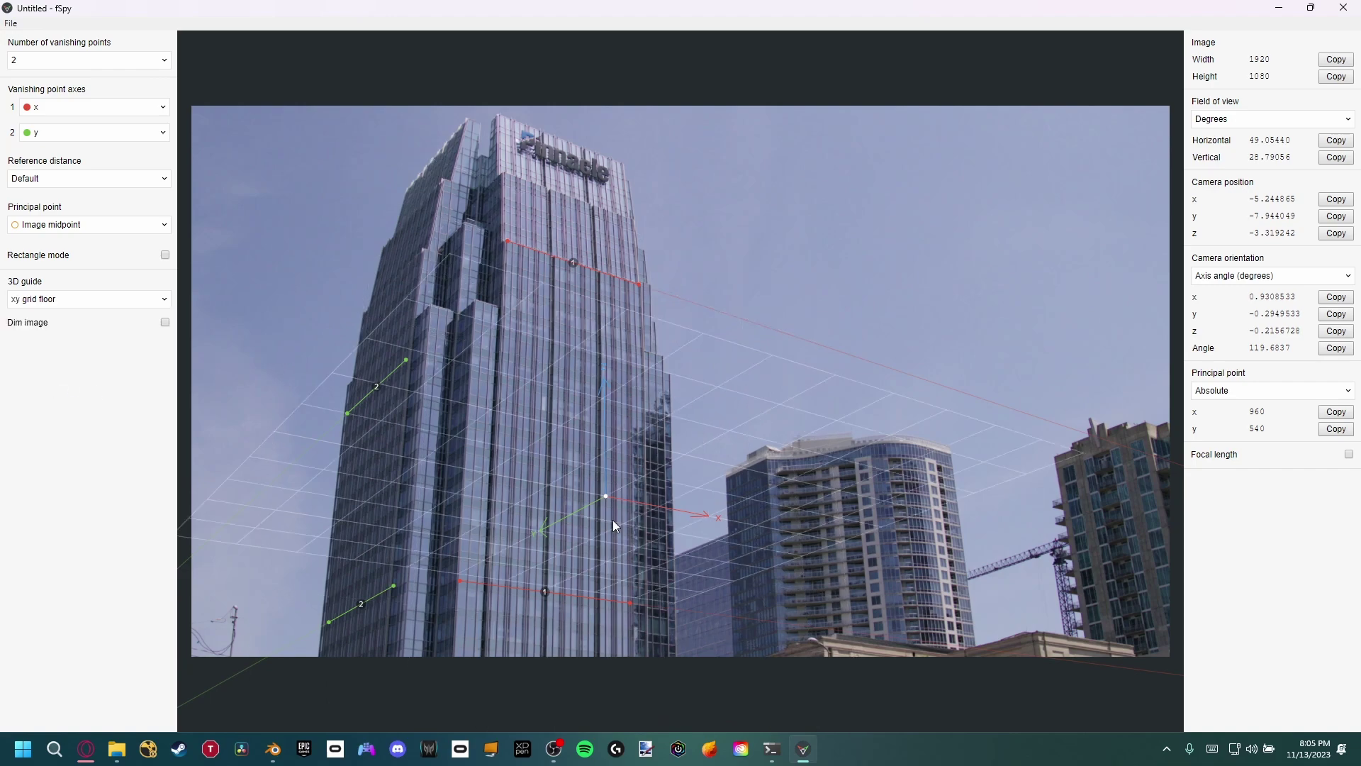
pyautogui.moveTo(606, 496); pyautogui.dragTo(550, 592)
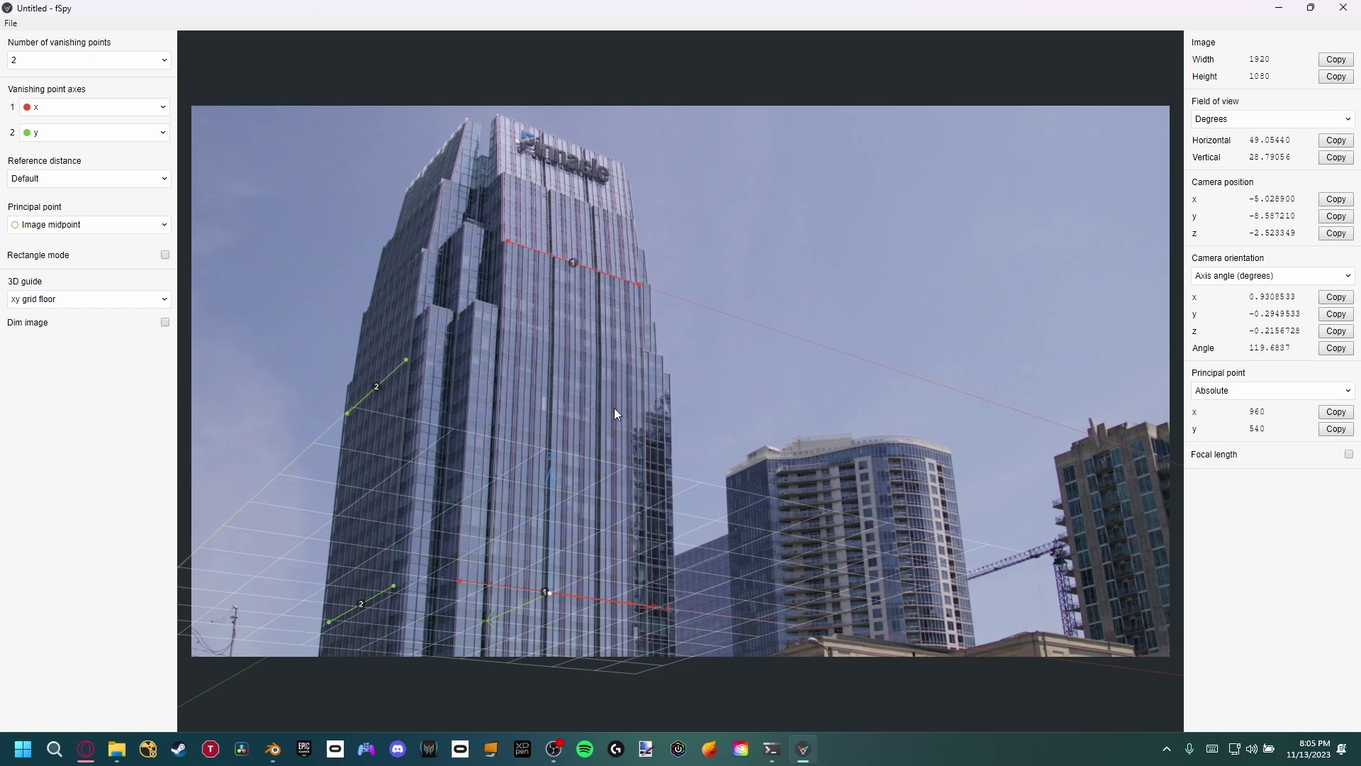
# Step: Open the project's save dialog, dismiss it, and close fSpy
pyautogui.hotkey('ctrl', 's')
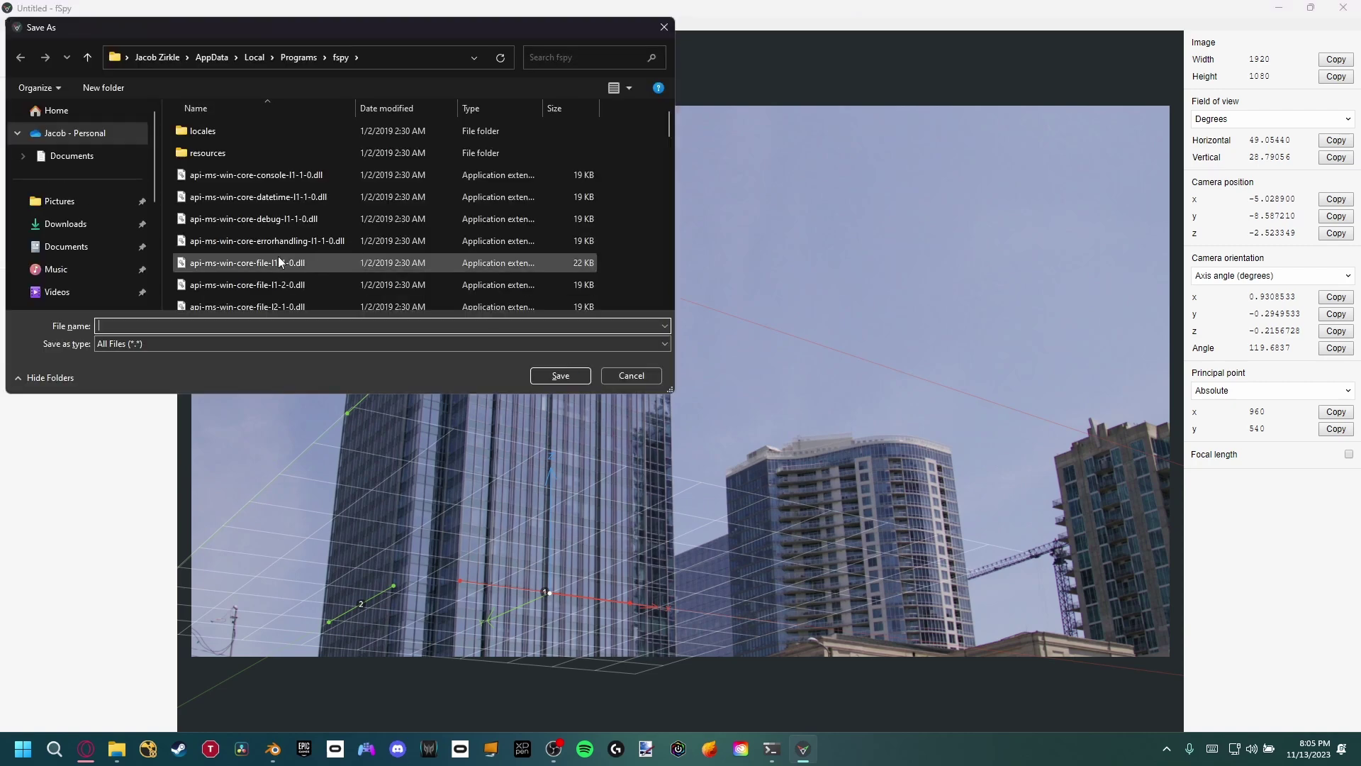
pyautogui.press('Escape')
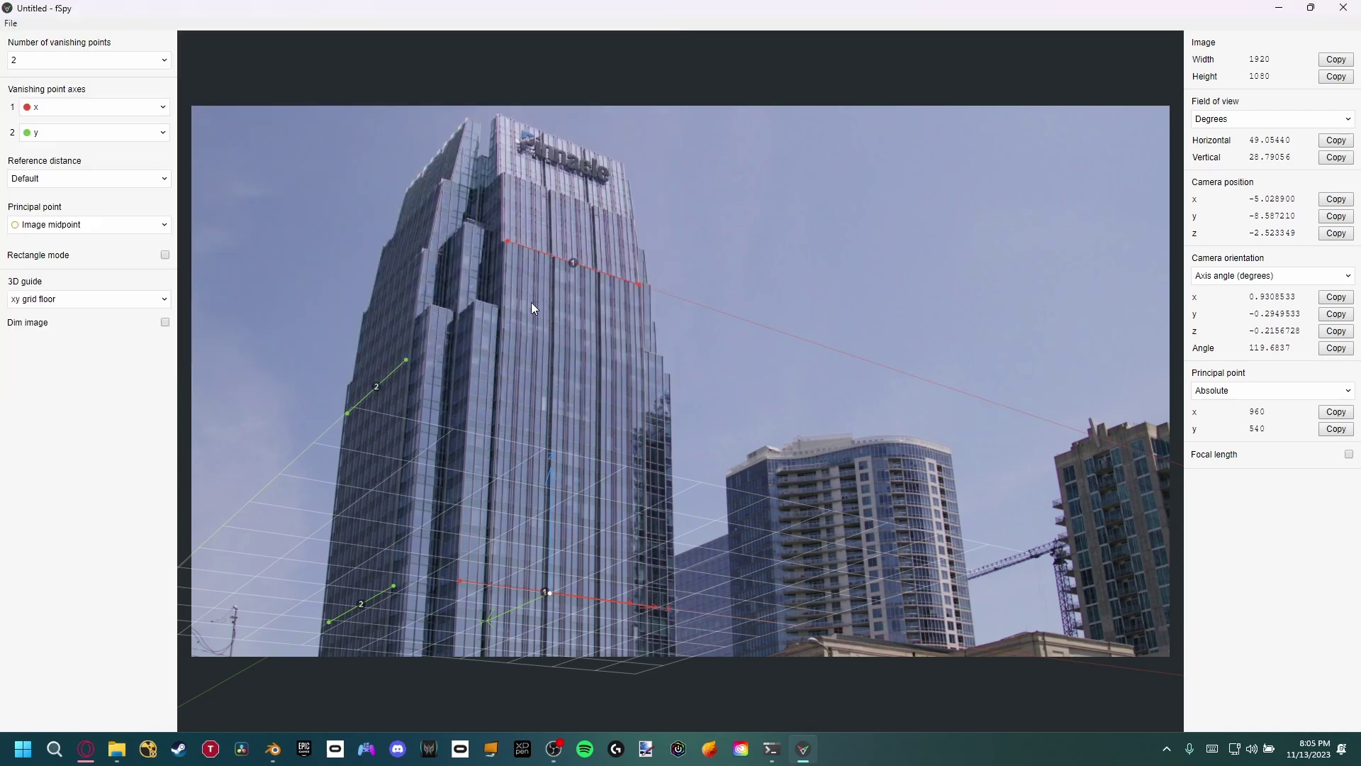
pyautogui.click(1343, 7)
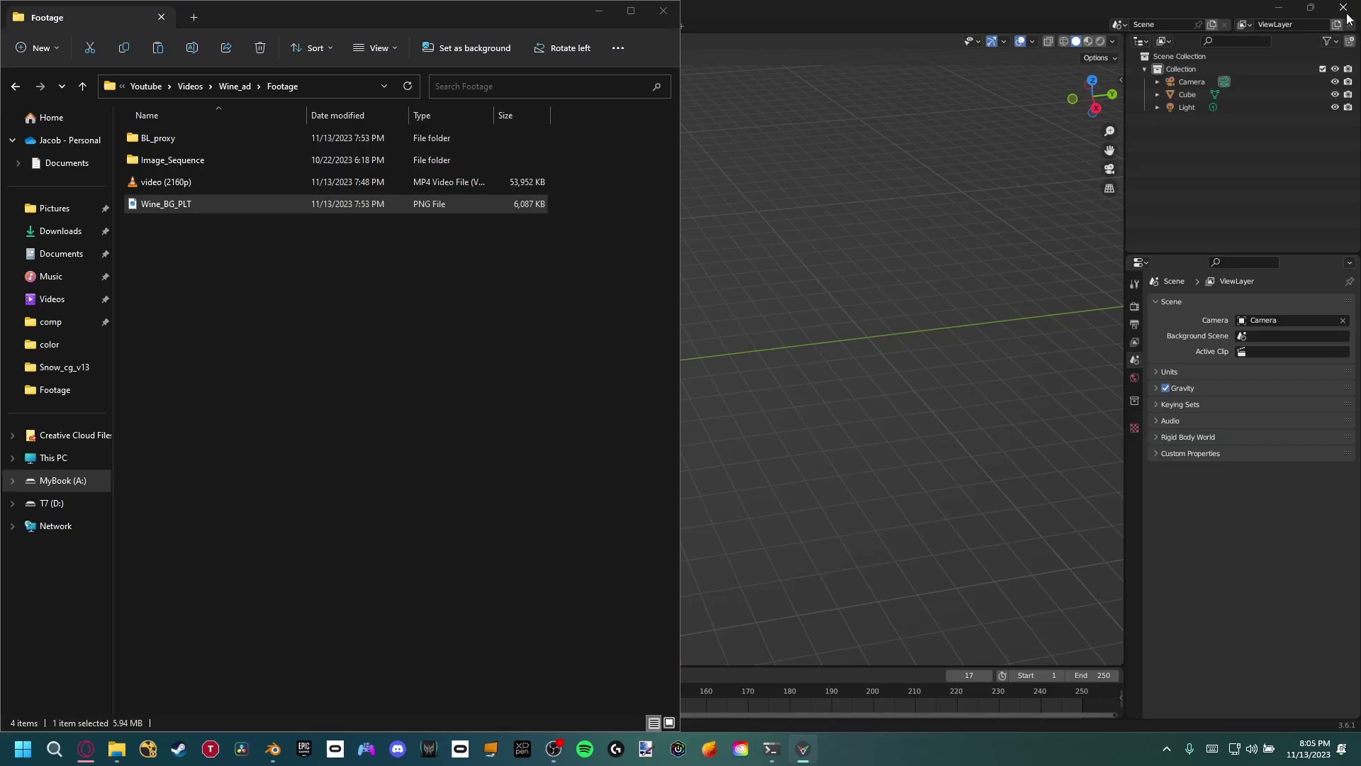
# Step: Switch to Blender and delete all the default objects from the scene
pyautogui.click(846, 213)
pyautogui.moveTo(515, 205); pyautogui.dragTo(601, 287, button='middle')
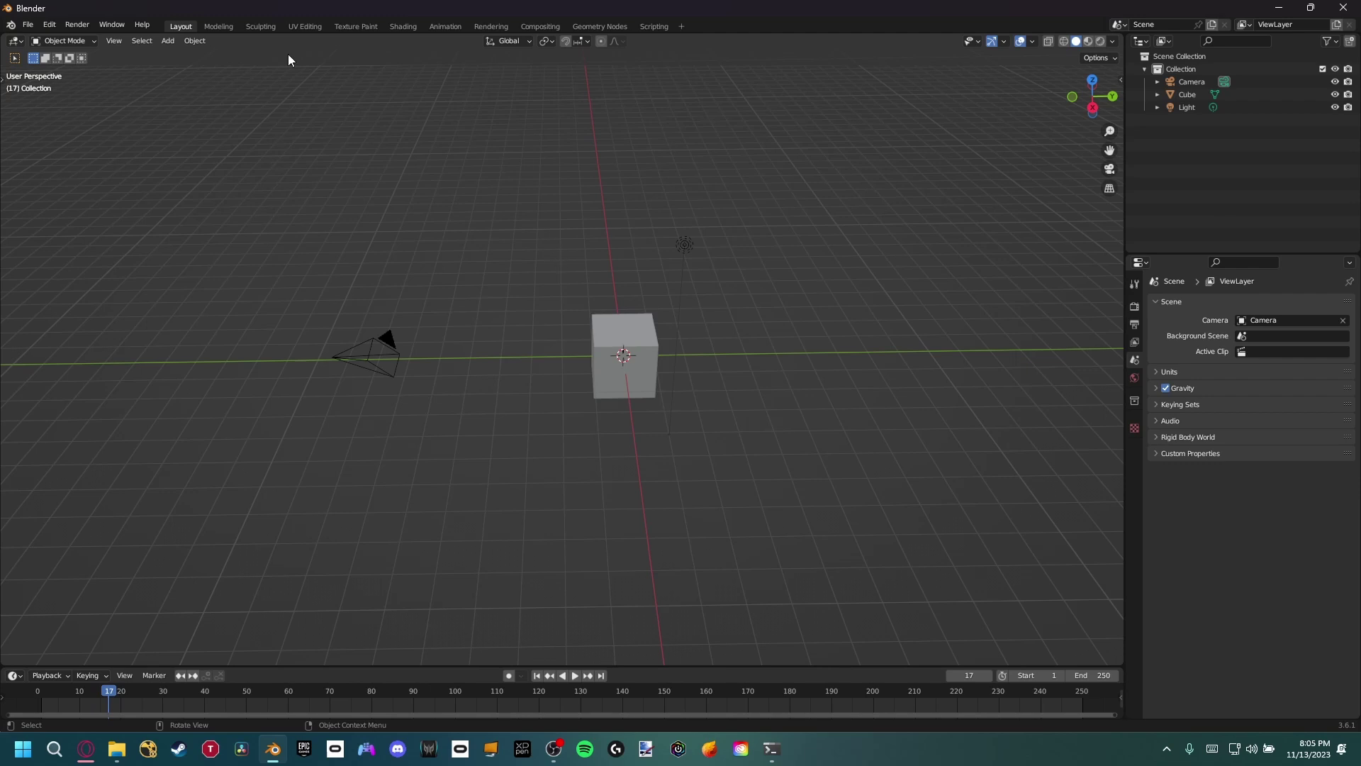
pyautogui.press('a')
pyautogui.press('Delete')
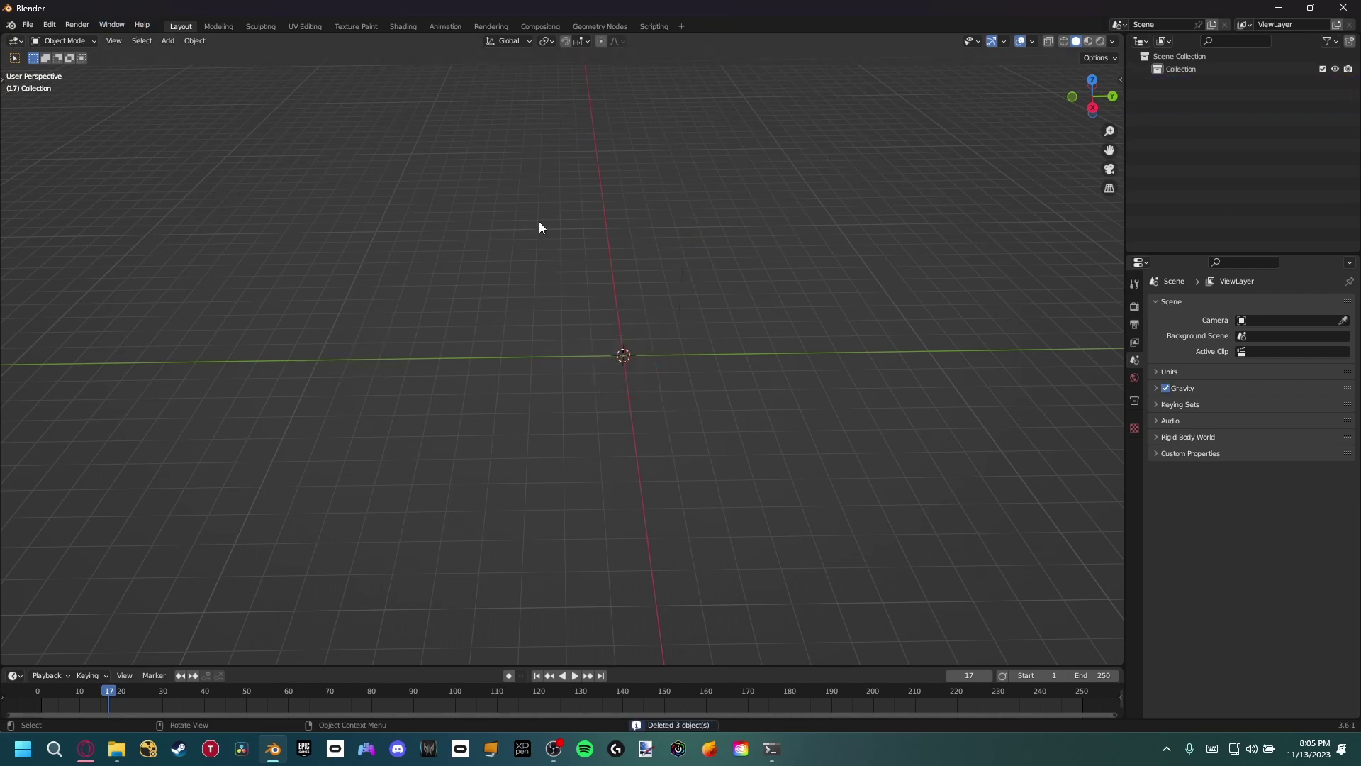
# Step: Search the add-on preferences for "fspy" to check whether the fSpy project importer is enabled
pyautogui.click(27, 24)
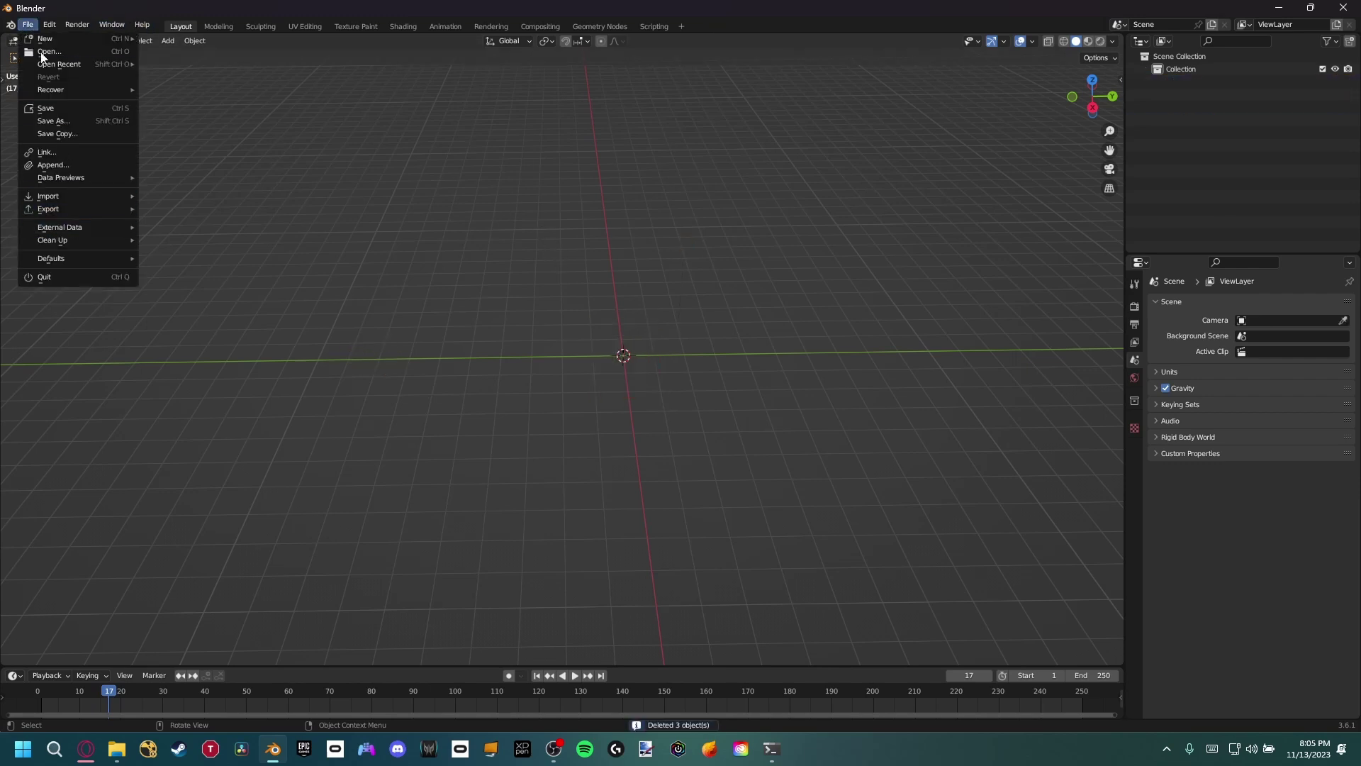
pyautogui.moveTo(48, 25)
pyautogui.click(83, 208)
pyautogui.click(41, 160)
pyautogui.click(346, 71)
pyautogui.write('fspy')
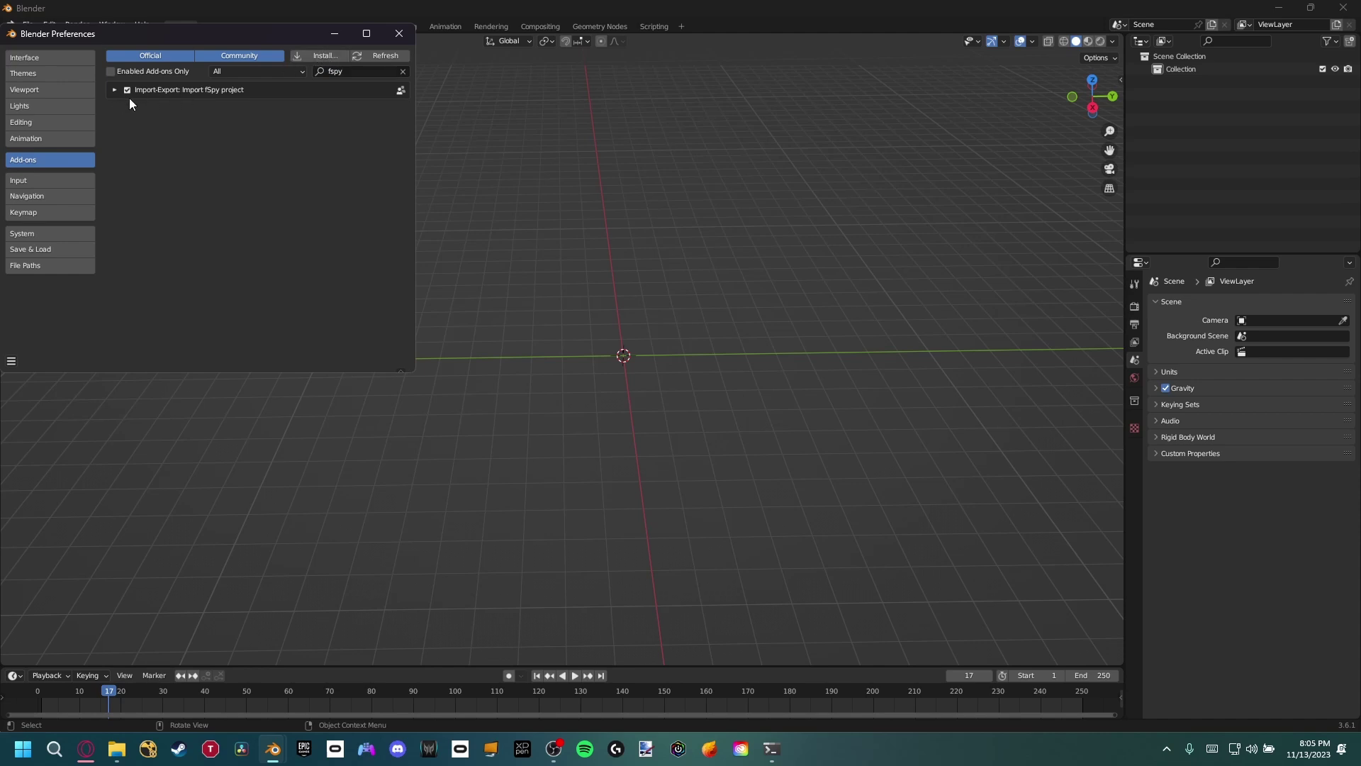
pyautogui.click(399, 34)
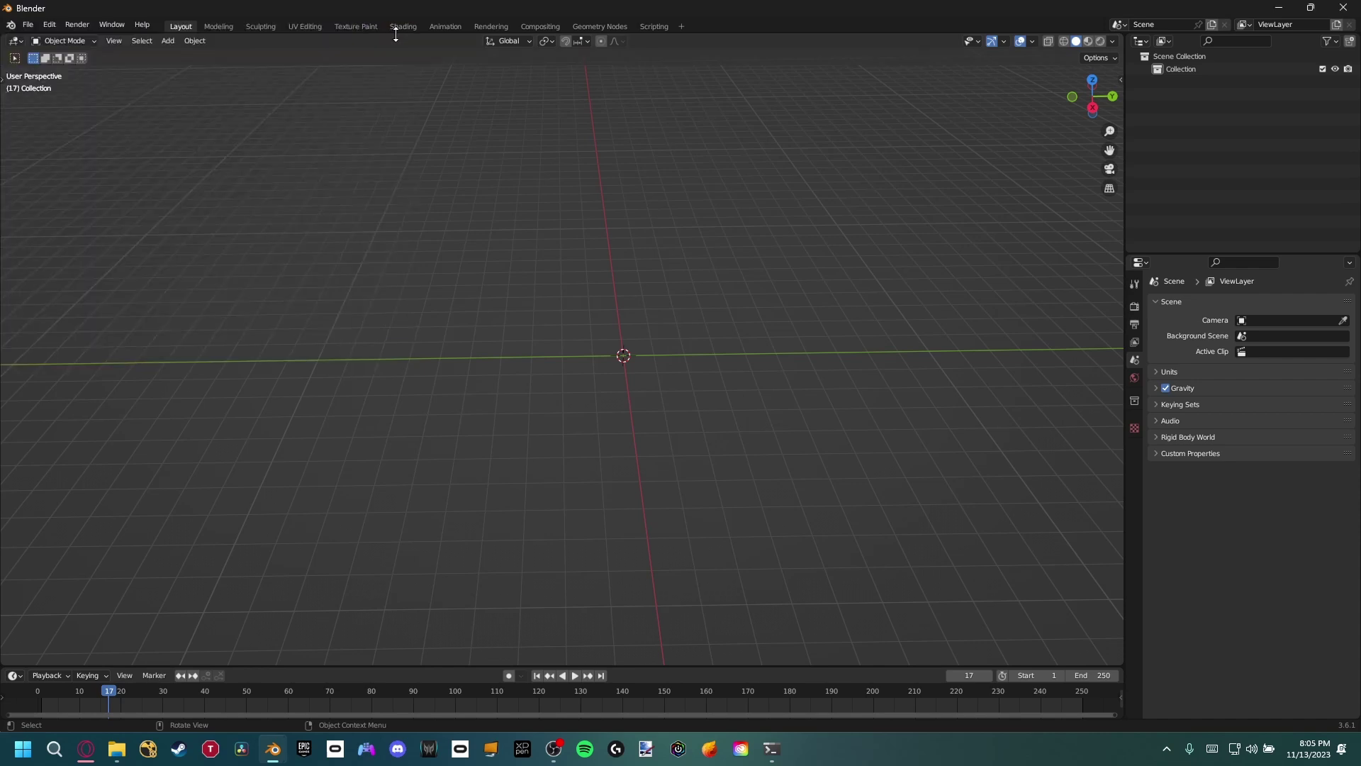
# Step: Import the Wine_ad_tut.fspy project from the Youtube folder on drive A: with its background image
pyautogui.click(28, 26)
pyautogui.moveTo(44, 202)
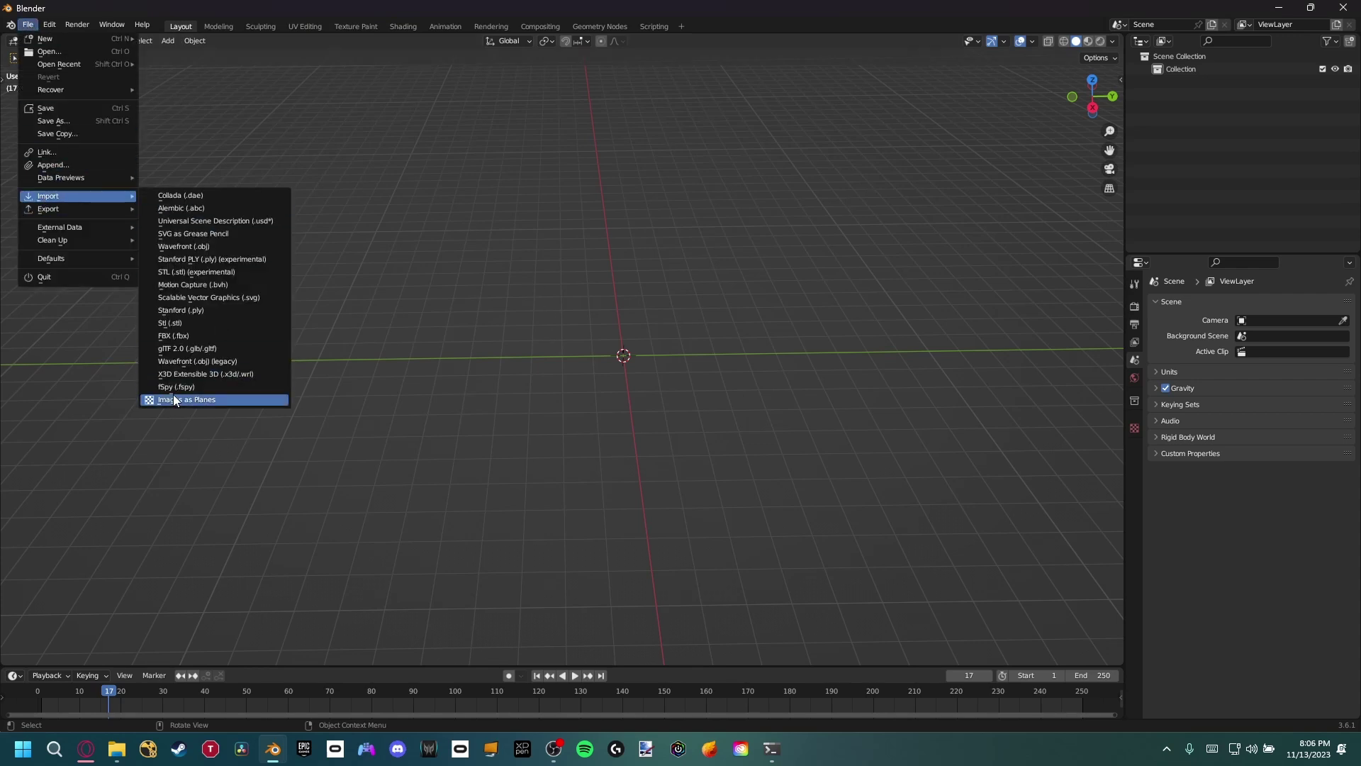
pyautogui.click(174, 389)
pyautogui.click(448, 291)
pyautogui.scroll(-1, 636, 333)
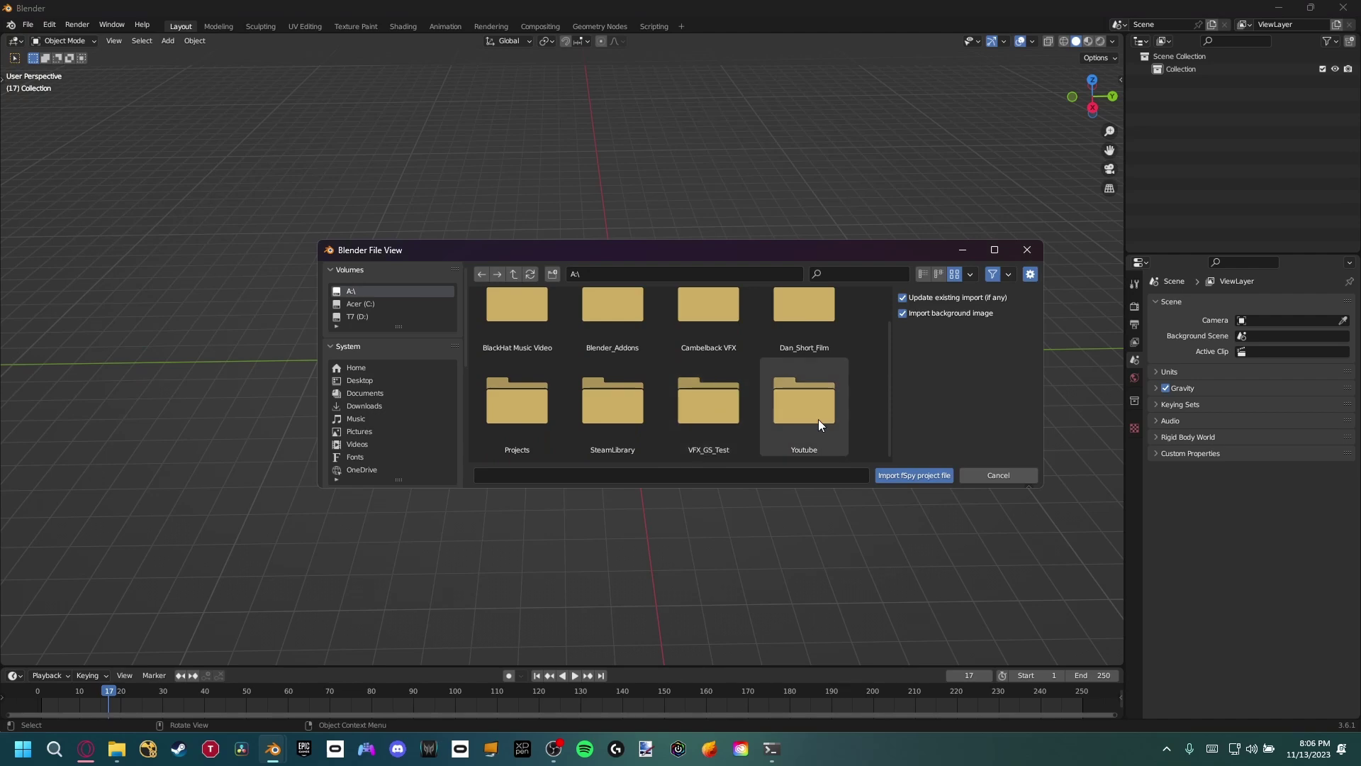
pyautogui.doubleClick(818, 424)
pyautogui.doubleClick(708, 334)
pyautogui.click(528, 350)
pyautogui.click(925, 473)
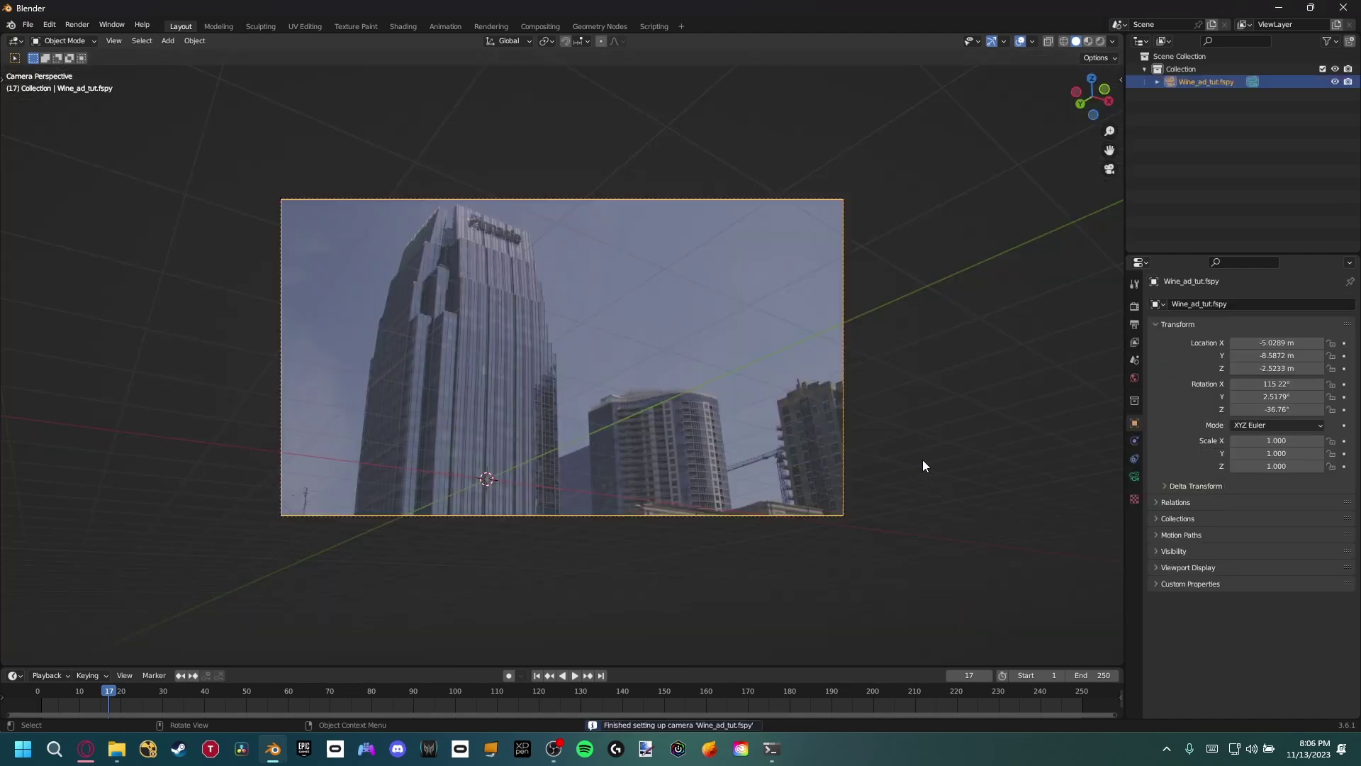
# Step: Add a plane mesh at the origin and rotate it 90 degrees around the X axis
pyautogui.scroll(2, 593, 383)
pyautogui.keyDown('shift'); pyautogui.scroll(-1, 567, 383); pyautogui.keyUp('shift')
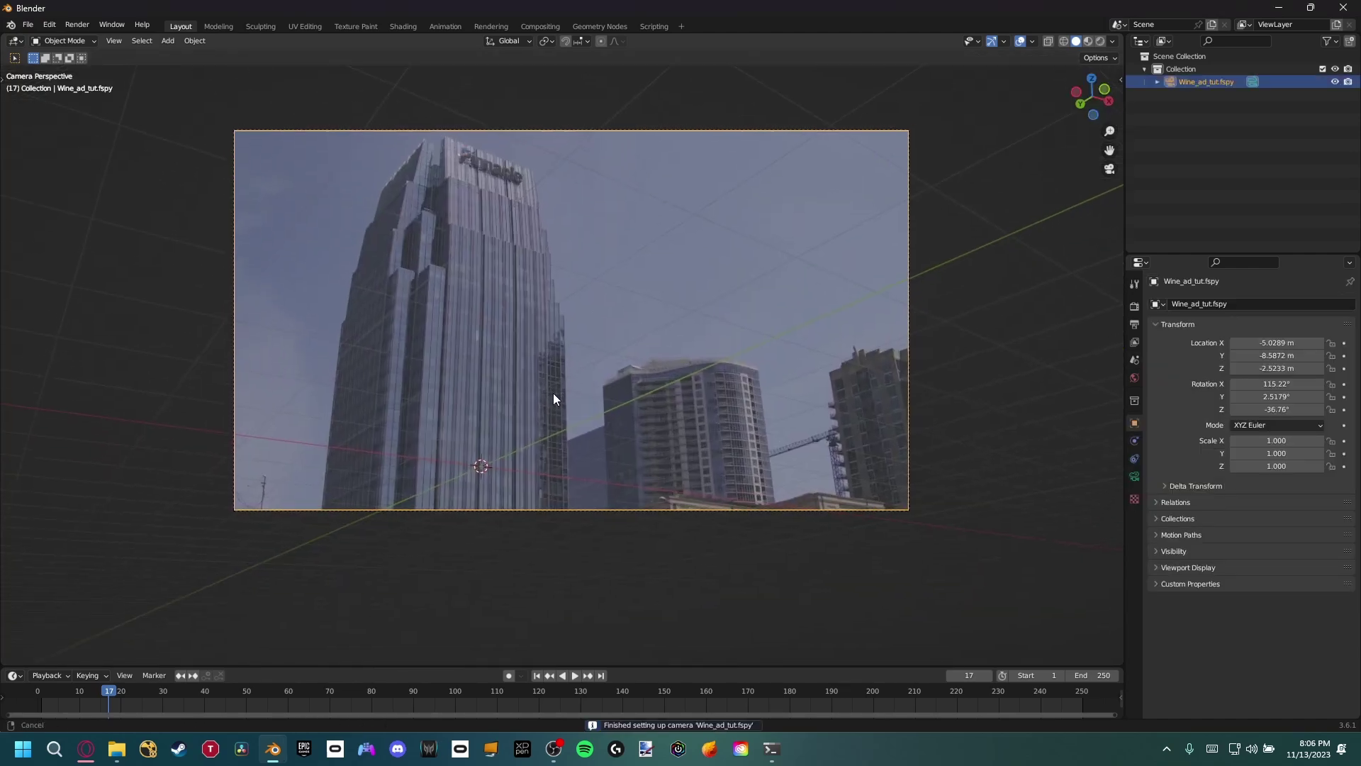
pyautogui.hotkey('shift', 'a')
pyautogui.moveTo(542, 381)
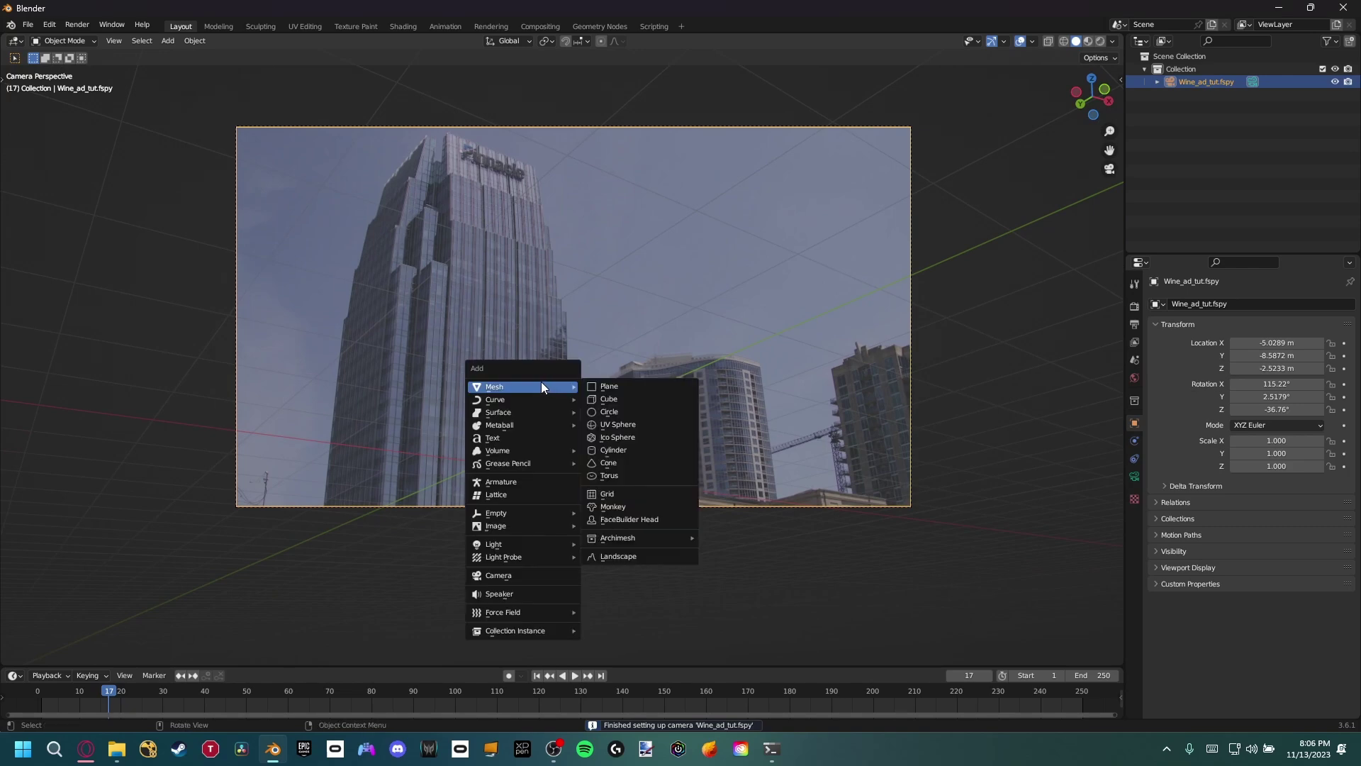
pyautogui.click(593, 387)
pyautogui.write('rx')
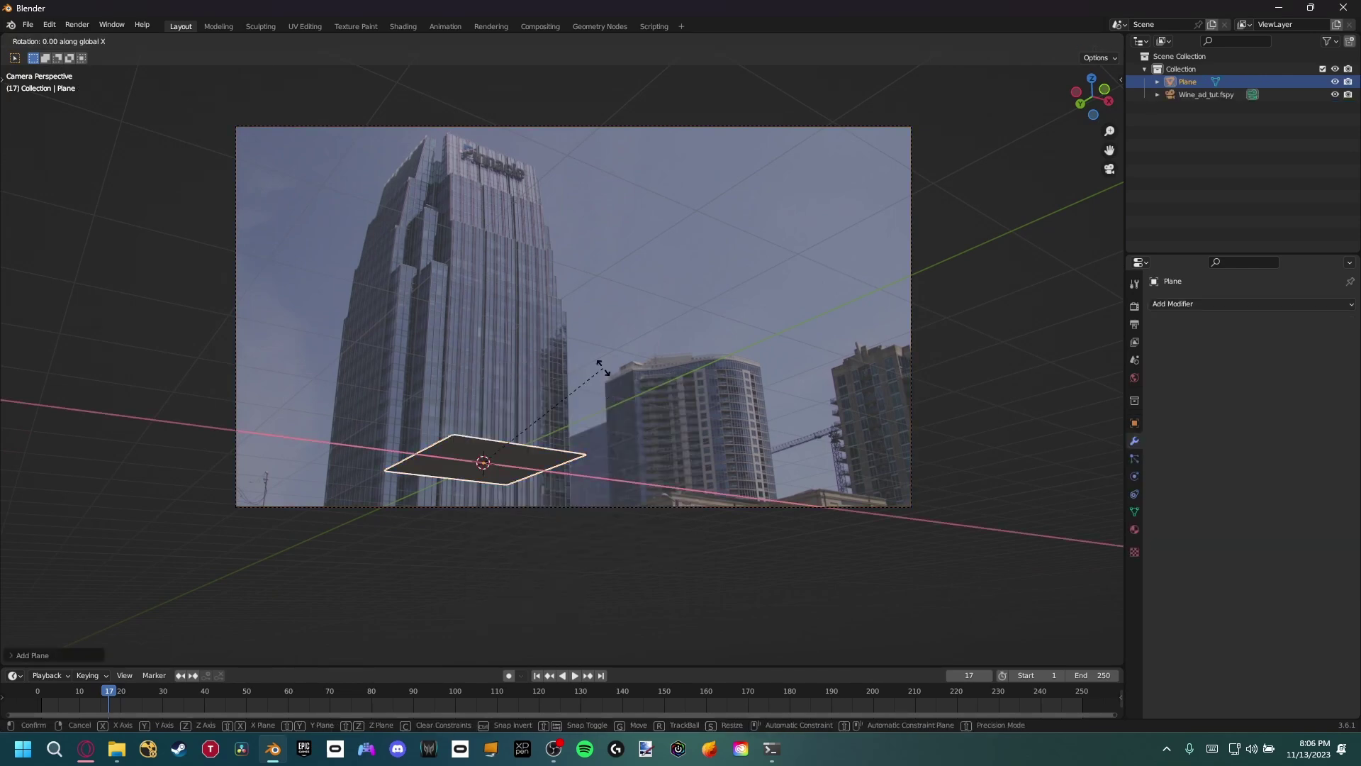
pyautogui.write('90')
pyautogui.press('Return')
# Step: Examine the upright plane against the building through the camera and in the front and right orthographic views
pyautogui.scroll(3, 473, 410)
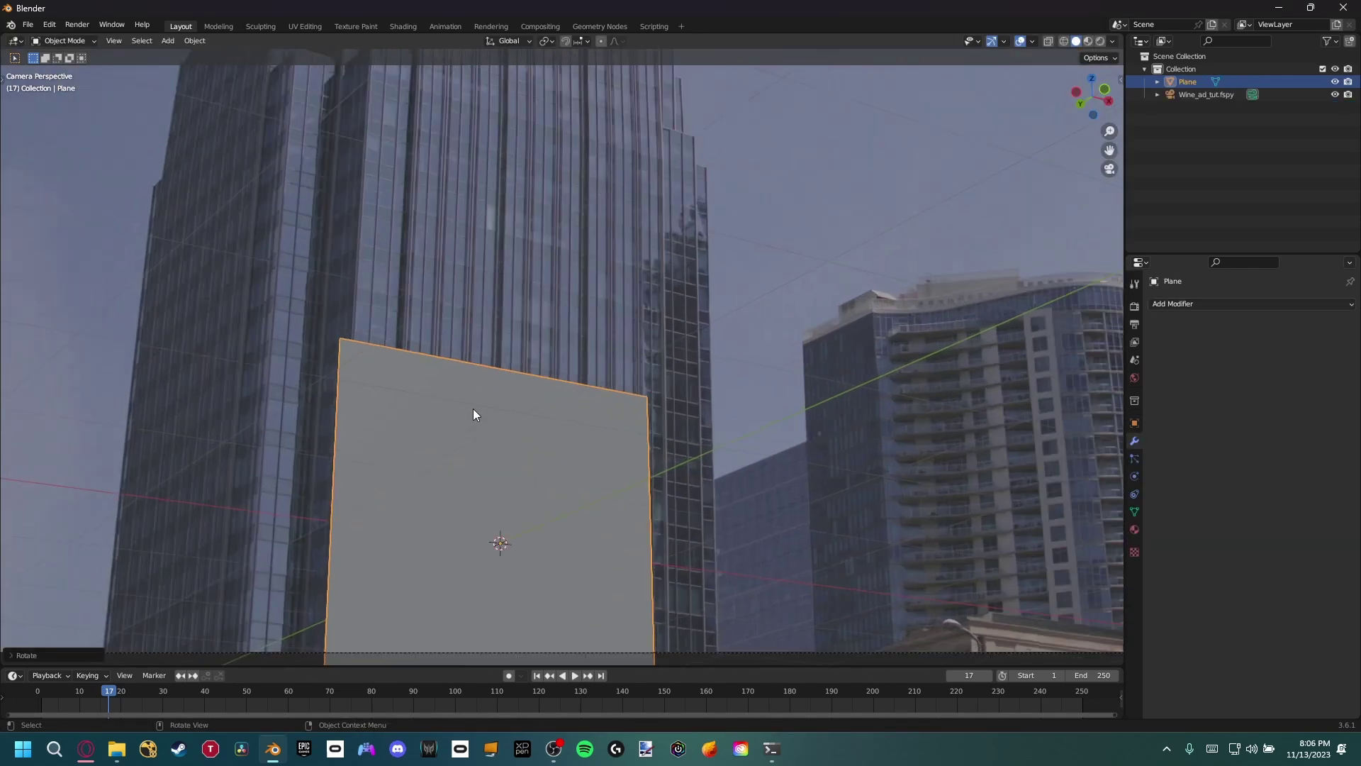
pyautogui.scroll(1, 524, 360)
pyautogui.press('KP_0')
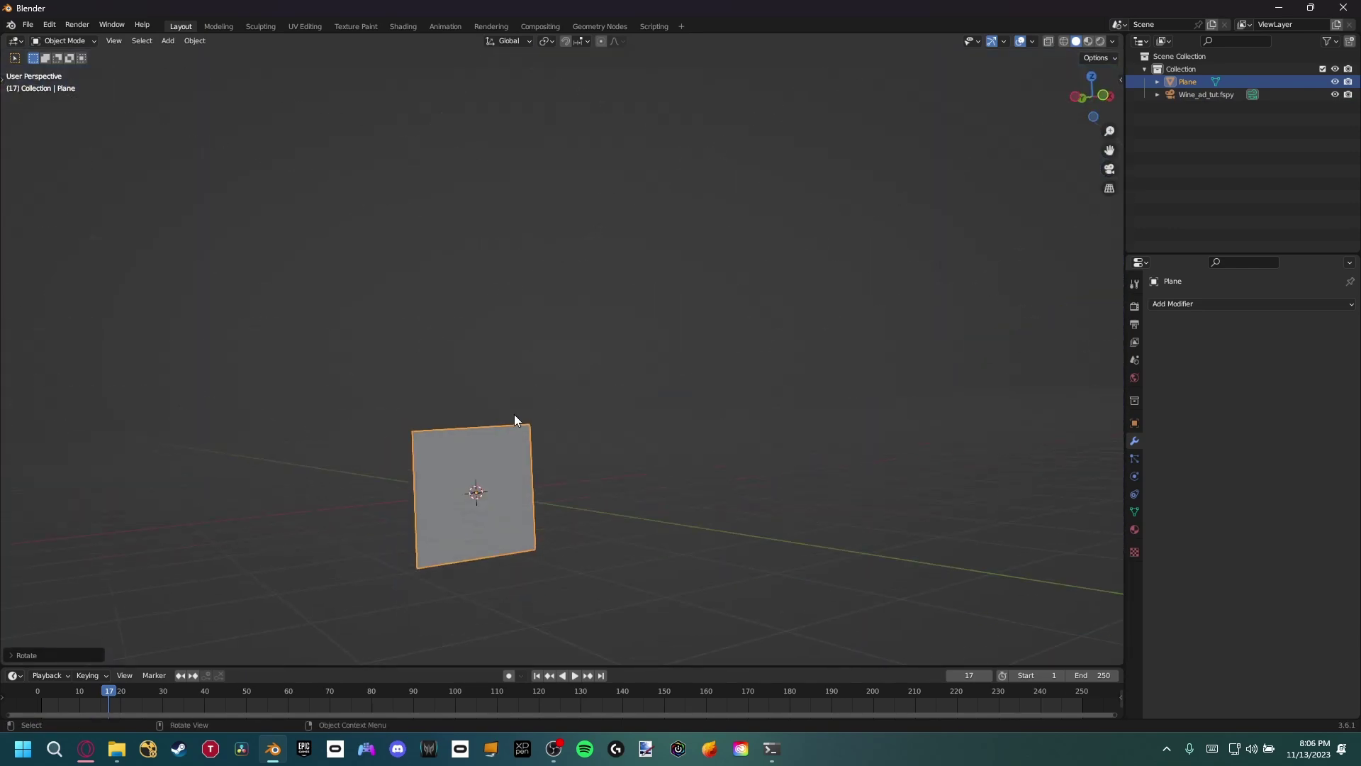
pyautogui.press('KP_0')
pyautogui.scroll(-1, 530, 407)
pyautogui.keyDown('shift'); pyautogui.moveTo(530, 407); pyautogui.dragTo(638, 407, button='middle'); pyautogui.keyUp('shift')
pyautogui.scroll(-1, 607, 404)
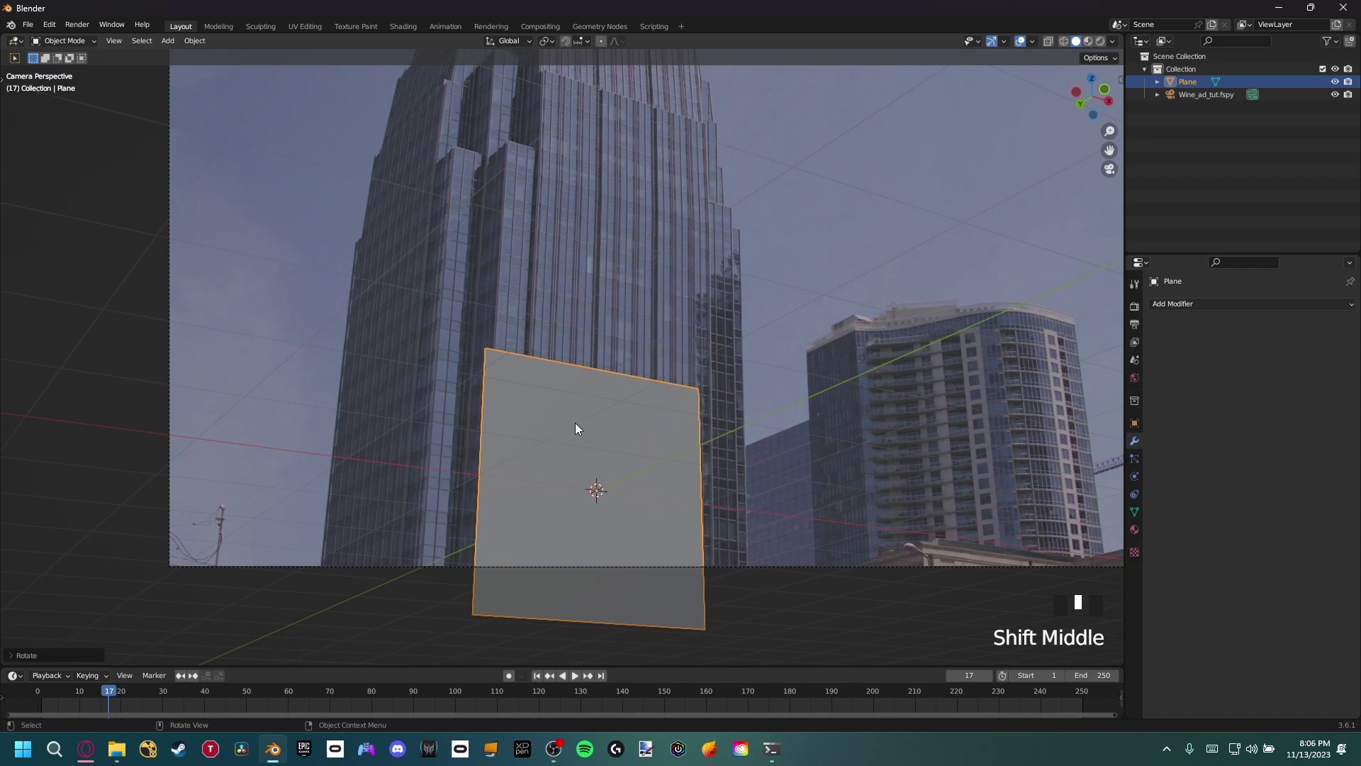
pyautogui.press('KP_1')
pyautogui.press('KP_3')
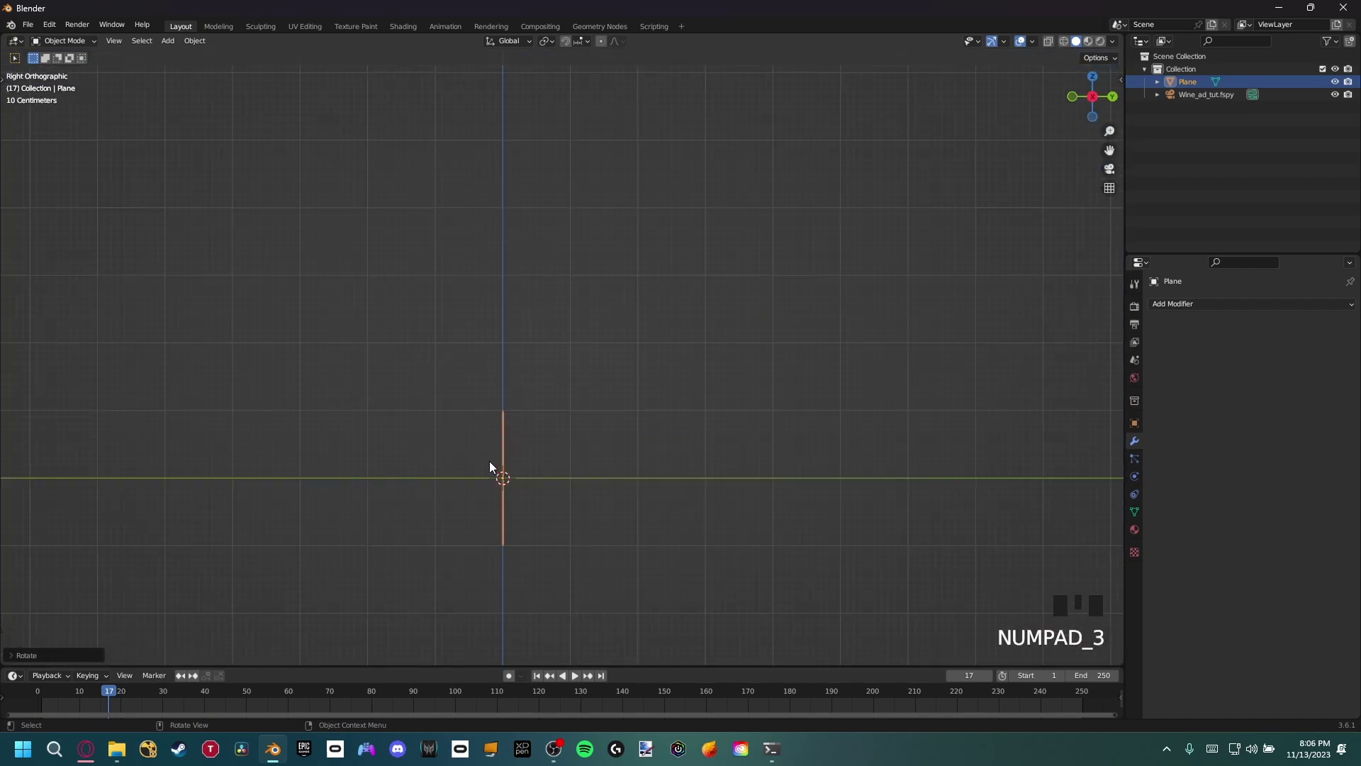
pyautogui.press('KP_1')
pyautogui.press('KP_0')
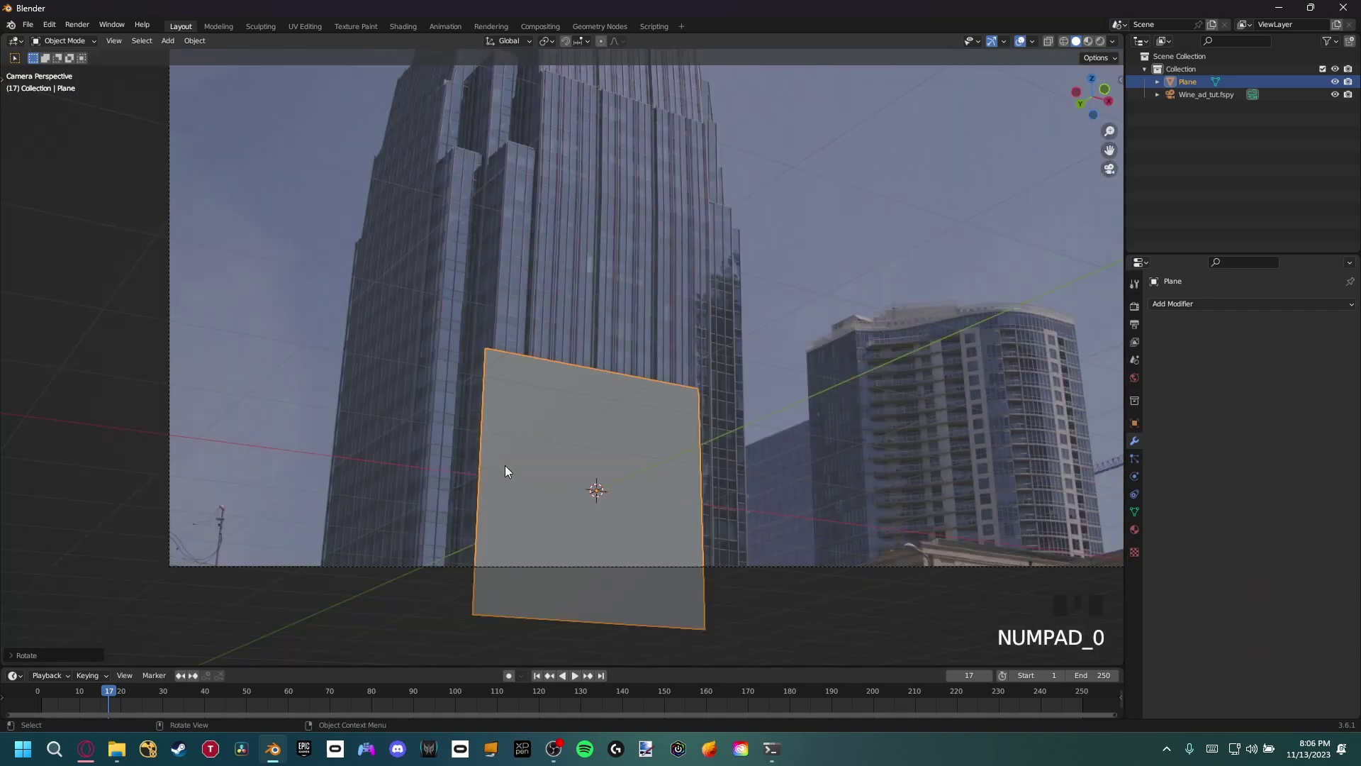
# Step: In Edit Mode, raise the plane's top edge along Z to the upper ledge of the tower's front facade
pyautogui.keyDown('shift'); pyautogui.moveTo(570, 407); pyautogui.dragTo(448, 469, button='middle'); pyautogui.keyUp('shift')
pyautogui.scroll(2, 528, 386)
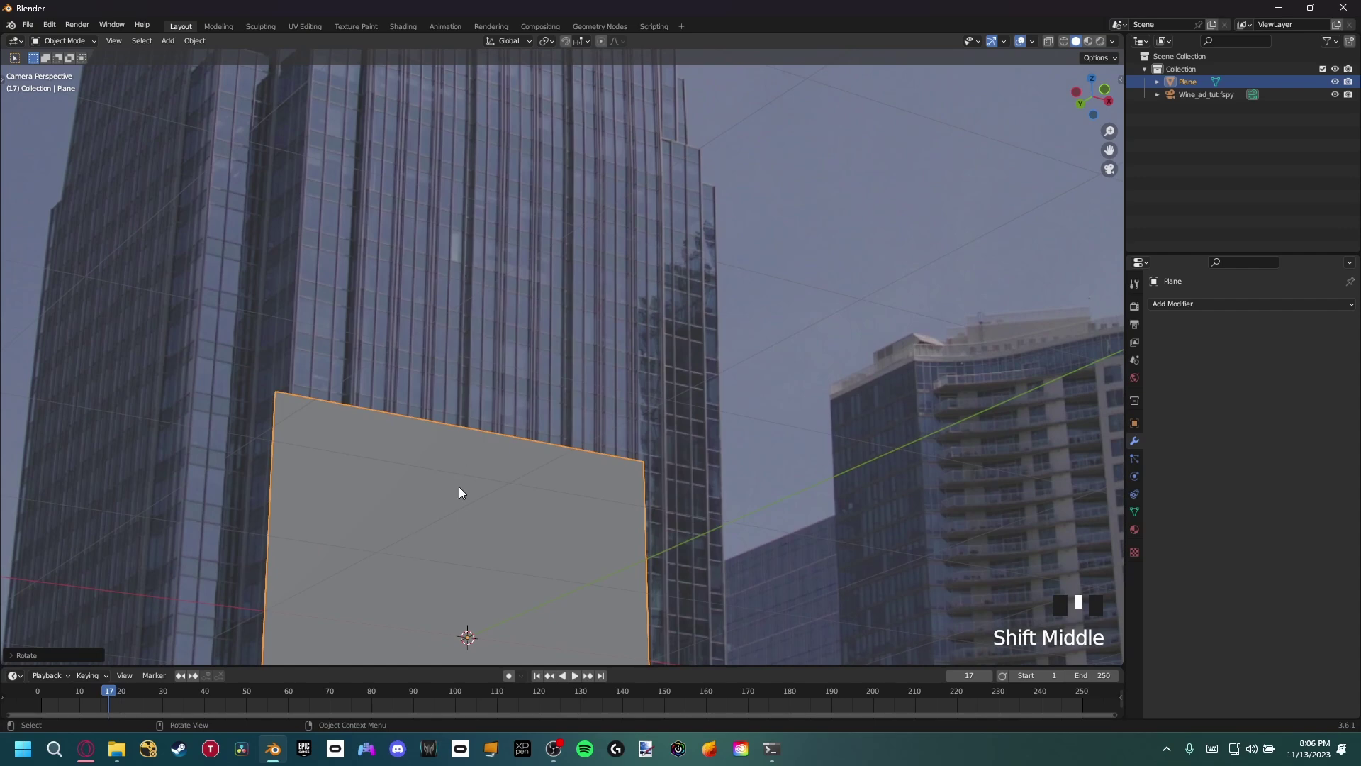
pyautogui.scroll(-1, 456, 395)
pyautogui.keyDown('shift'); pyautogui.moveTo(456, 394); pyautogui.dragTo(565, 394, button='middle'); pyautogui.keyUp('shift')
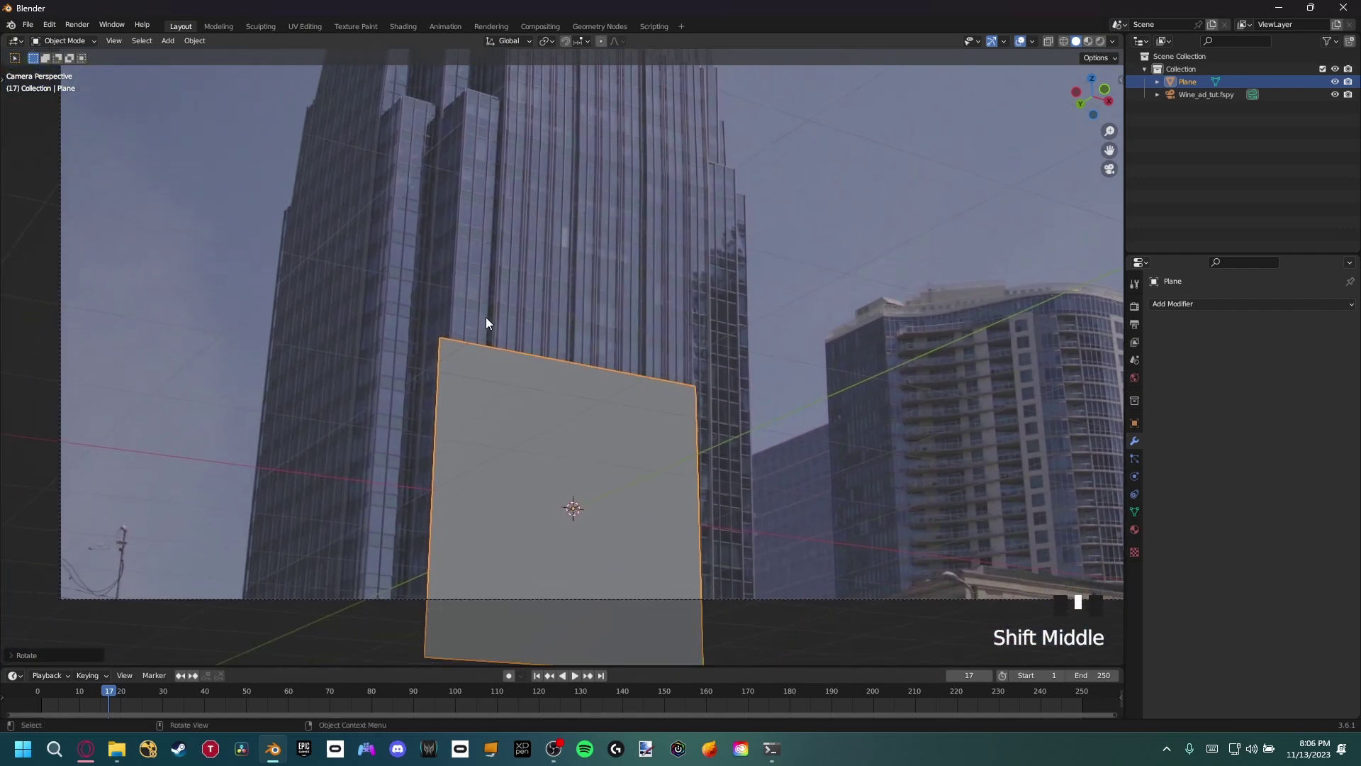
pyautogui.keyDown('shift'); pyautogui.moveTo(486, 322); pyautogui.dragTo(477, 328, button='middle'); pyautogui.keyUp('shift')
pyautogui.press('Tab')
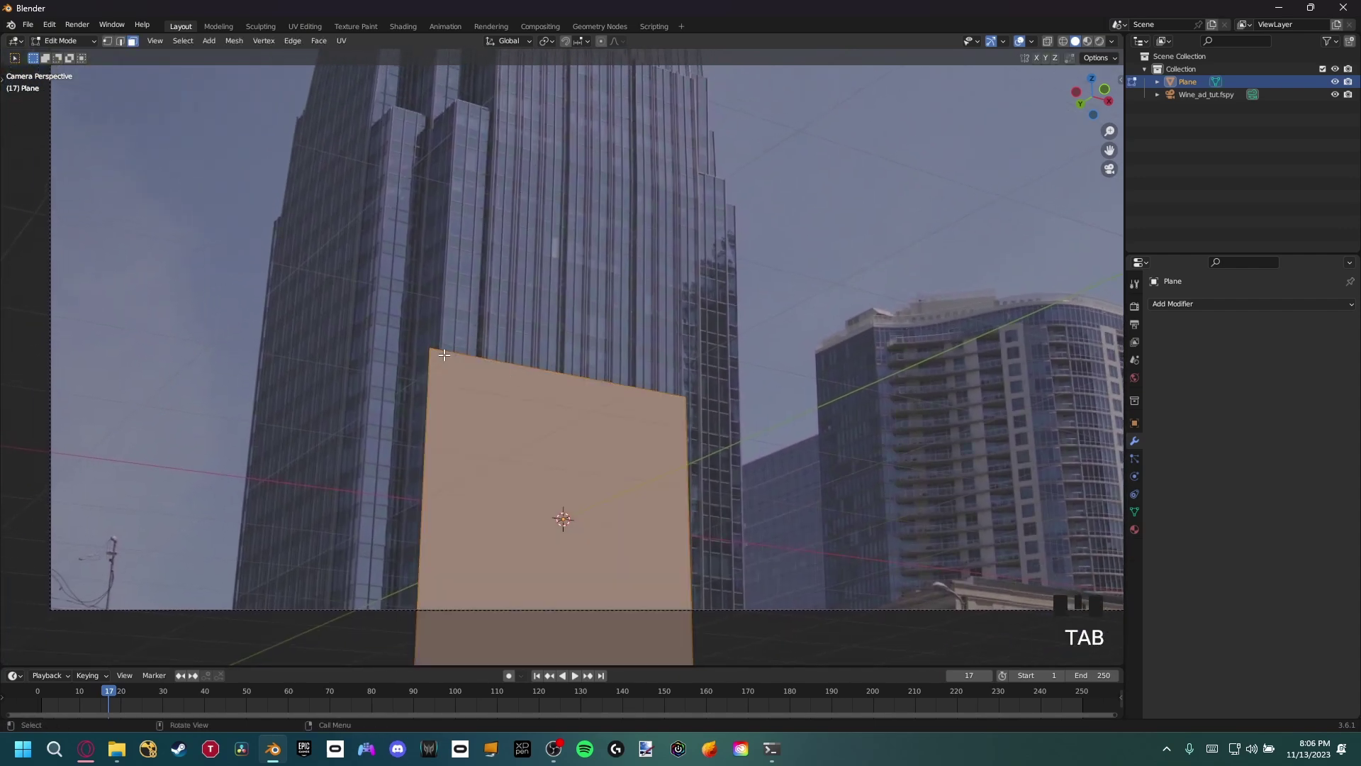
pyautogui.press('1')
pyautogui.moveTo(370, 257); pyautogui.dragTo(476, 411)
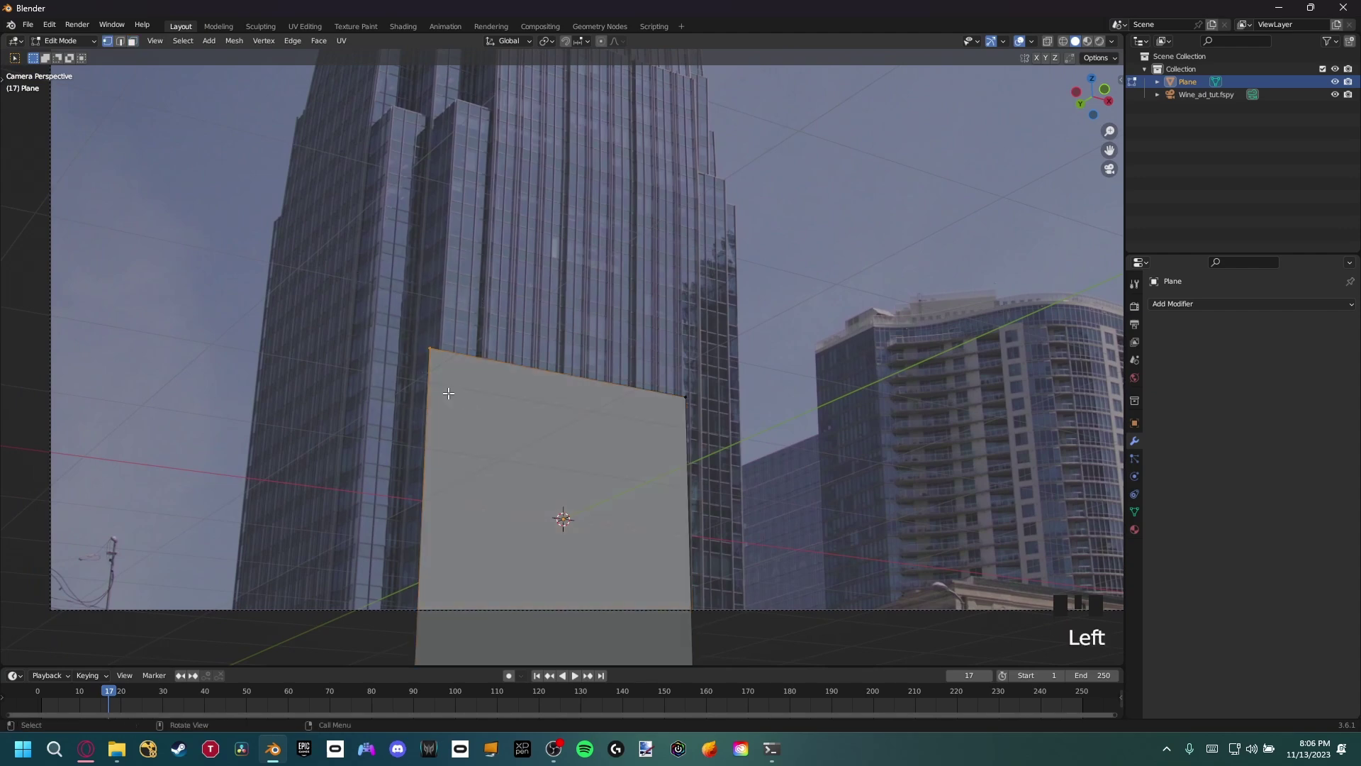
pyautogui.keyDown('shift'); pyautogui.moveTo(477, 412); pyautogui.dragTo(428, 404, button='middle'); pyautogui.keyUp('shift')
pyautogui.scroll(-1, 417, 411)
pyautogui.press('2')
pyautogui.click(499, 476)
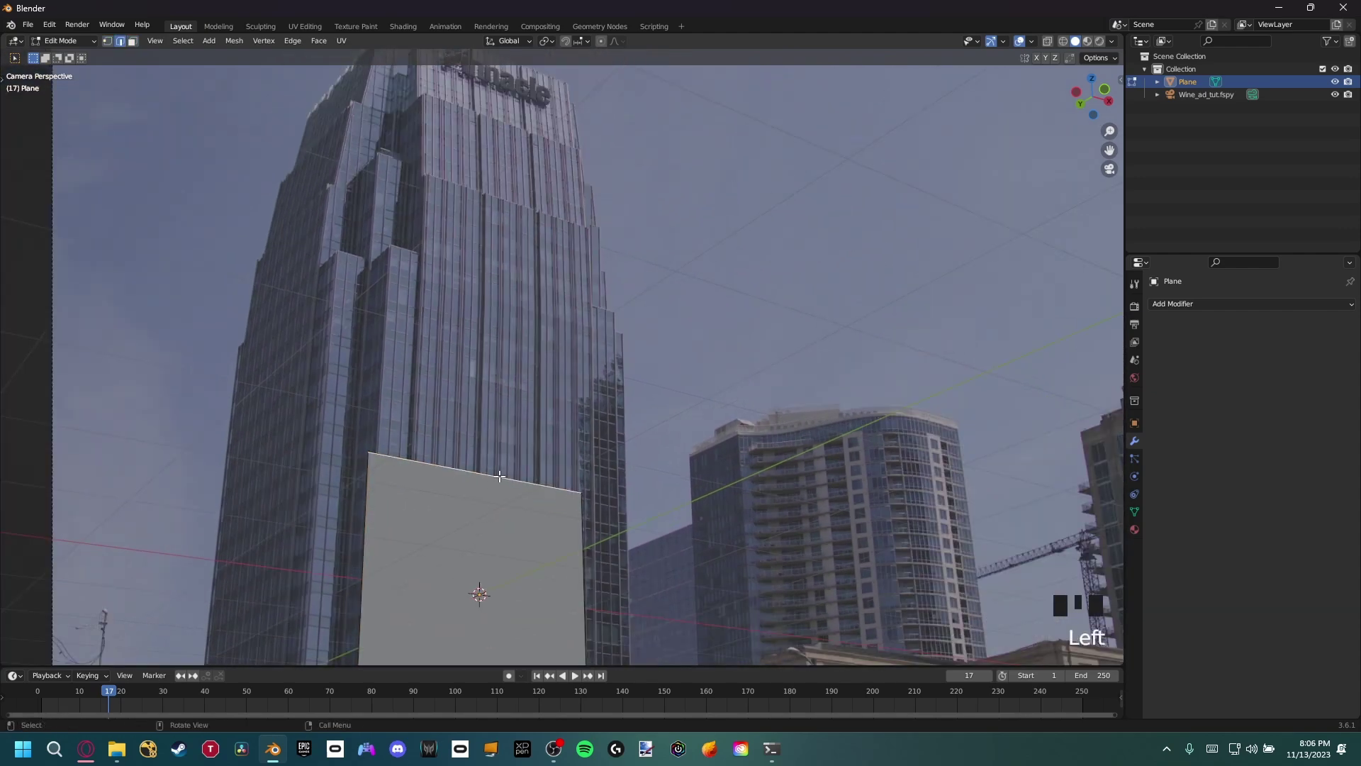
pyautogui.press('g')
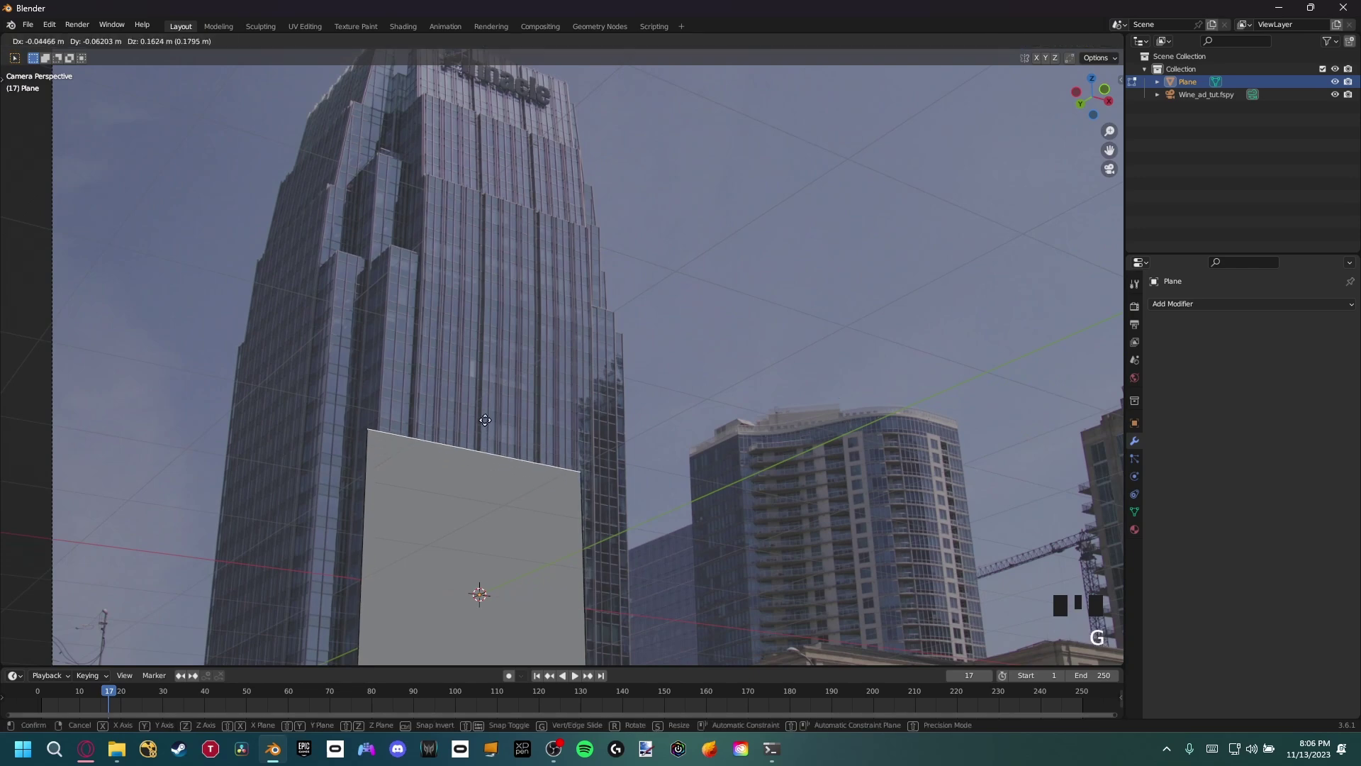
pyautogui.press('z')
pyautogui.click(503, 170)
# Step: Shift the plane's top edge along X so its left end meets the facade's left edge
pyautogui.keyDown('shift'); pyautogui.moveTo(533, 233); pyautogui.dragTo(502, 180, button='middle'); pyautogui.keyUp('shift')
pyautogui.press('g')
pyautogui.press('x')
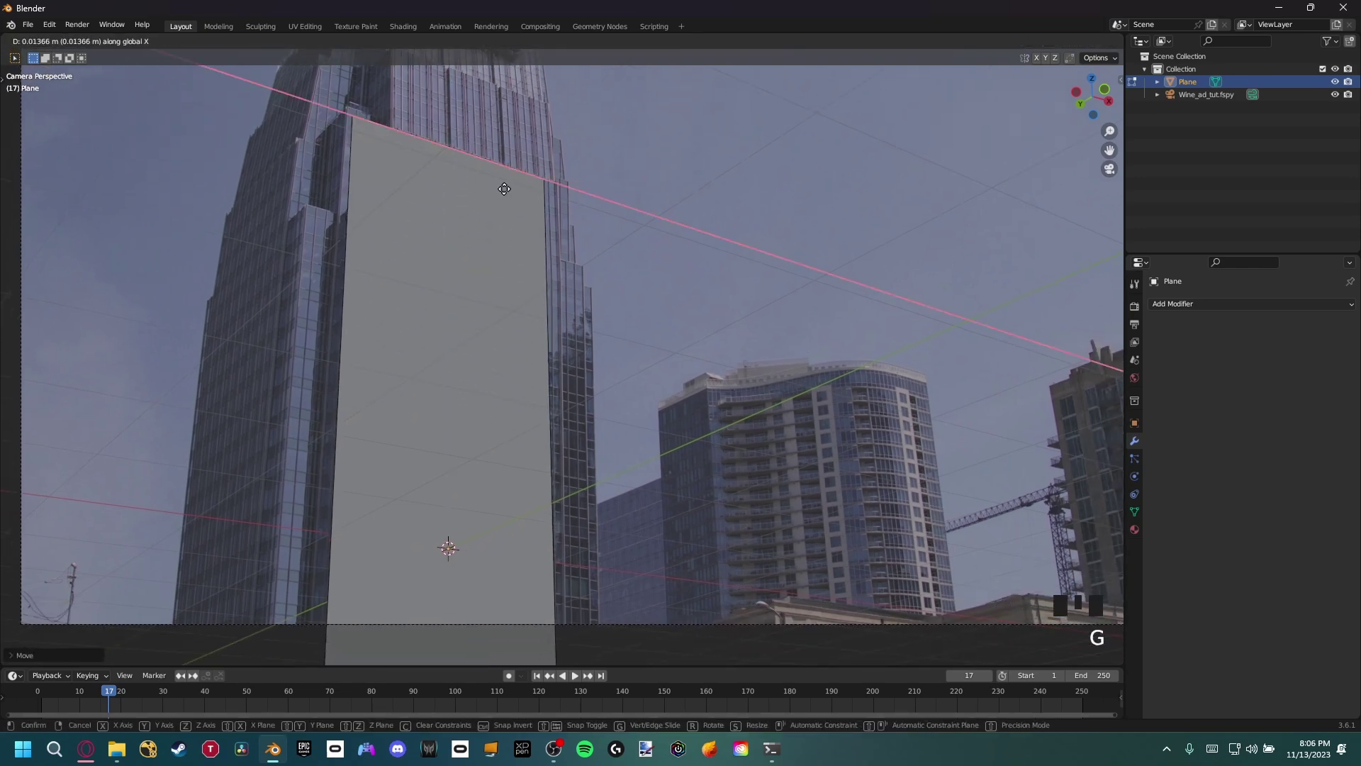
pyautogui.click(536, 207)
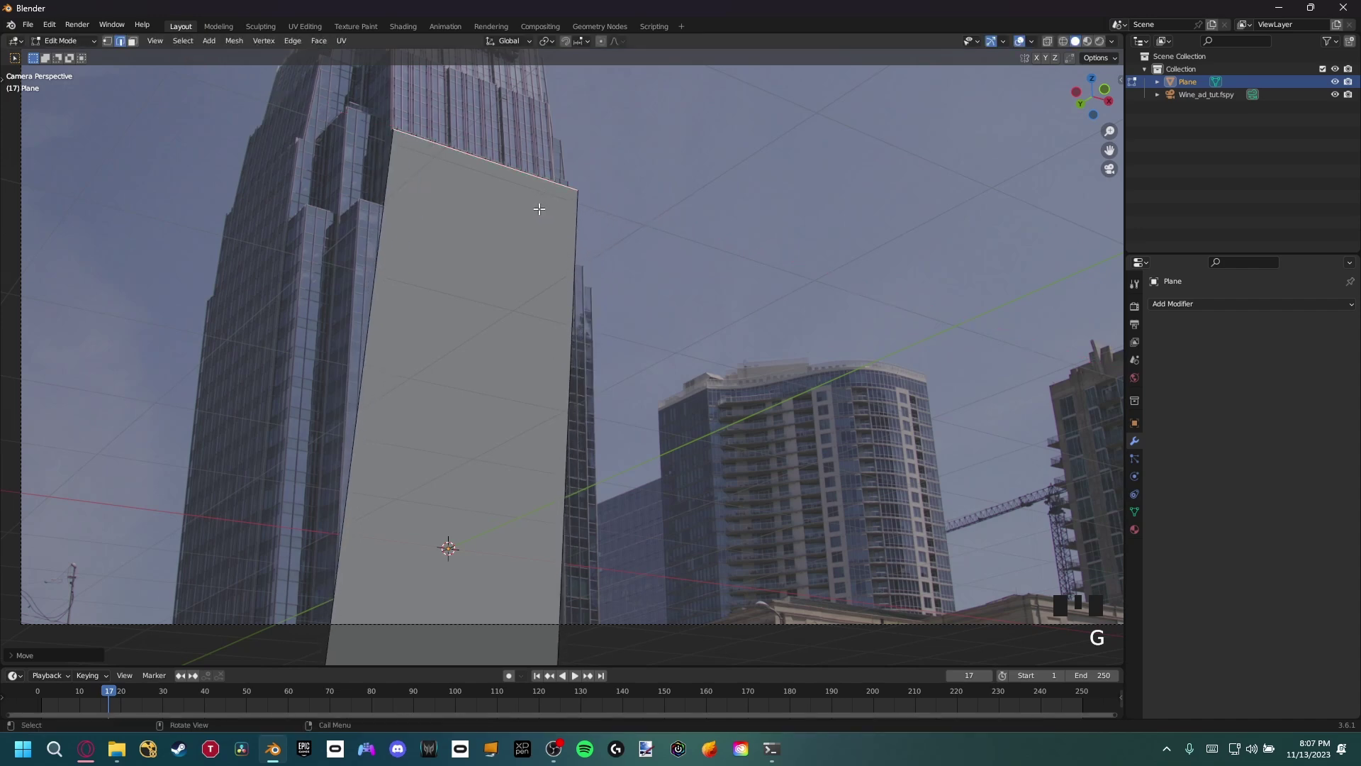
# Step: Switch the viewport to wireframe and move the plane's upper-right corner along X back onto the facade's right edge
pyautogui.scroll(5, 553, 206)
pyautogui.keyDown('shift'); pyautogui.moveTo(565, 206); pyautogui.dragTo(557, 299, button='middle'); pyautogui.keyUp('shift')
pyautogui.press('z')
pyautogui.click(453, 299)
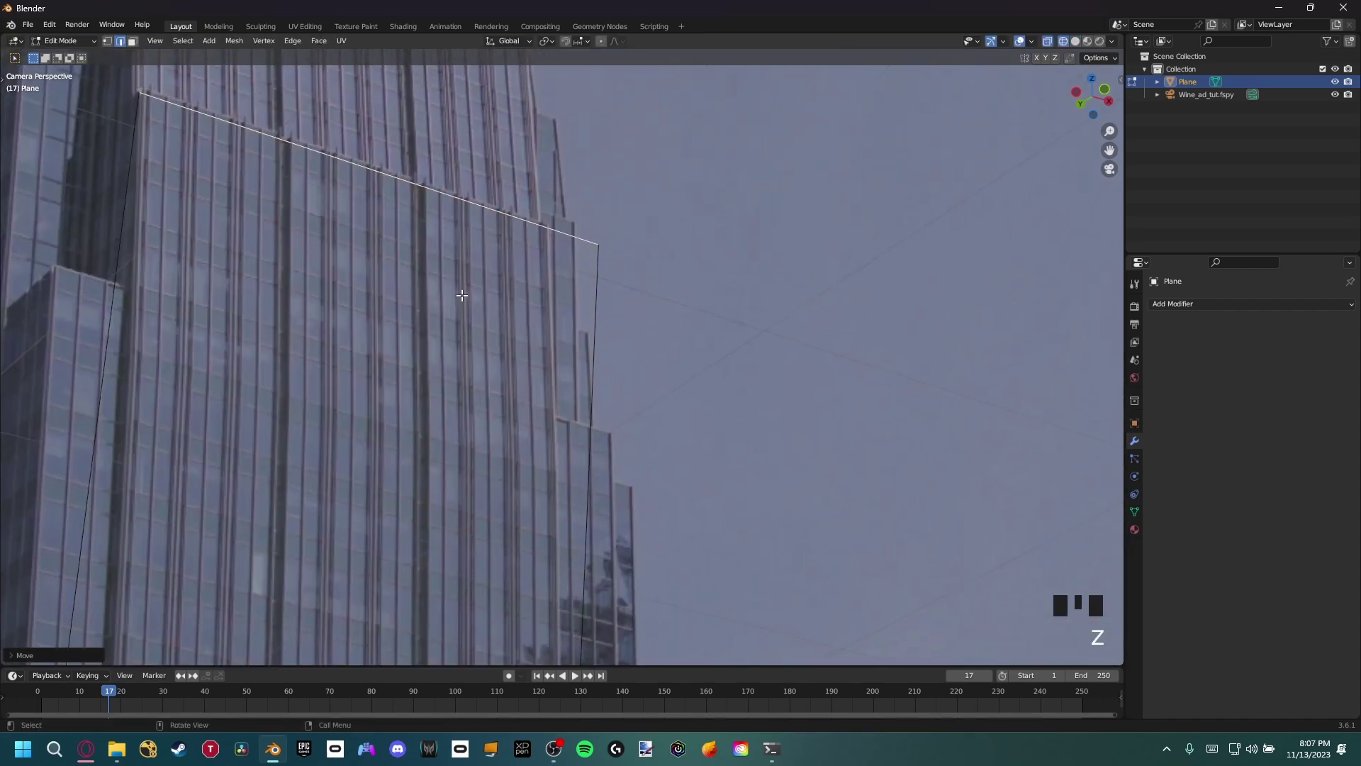
pyautogui.keyDown('shift'); pyautogui.moveTo(462, 294); pyautogui.dragTo(532, 313, button='middle'); pyautogui.keyUp('shift')
pyautogui.click(621, 196)
pyautogui.click(682, 268)
pyautogui.press('g')
pyautogui.press('x')
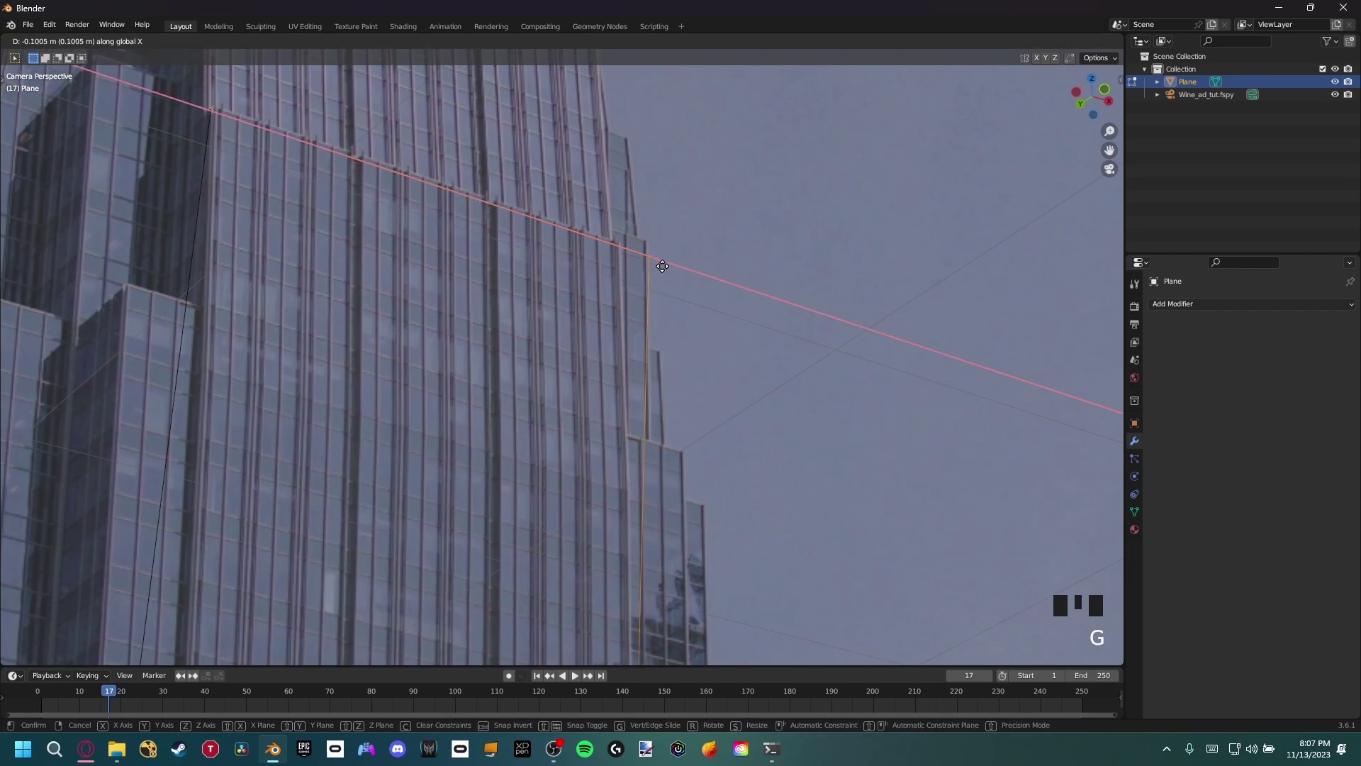
pyautogui.click(634, 251)
# Step: Move the plane's upper-left corner about 0.034 m along X onto the facade's left edge
pyautogui.keyDown('shift'); pyautogui.moveTo(633, 251); pyautogui.dragTo(310, 130, button='middle'); pyautogui.keyUp('shift')
pyautogui.press('KP_0')
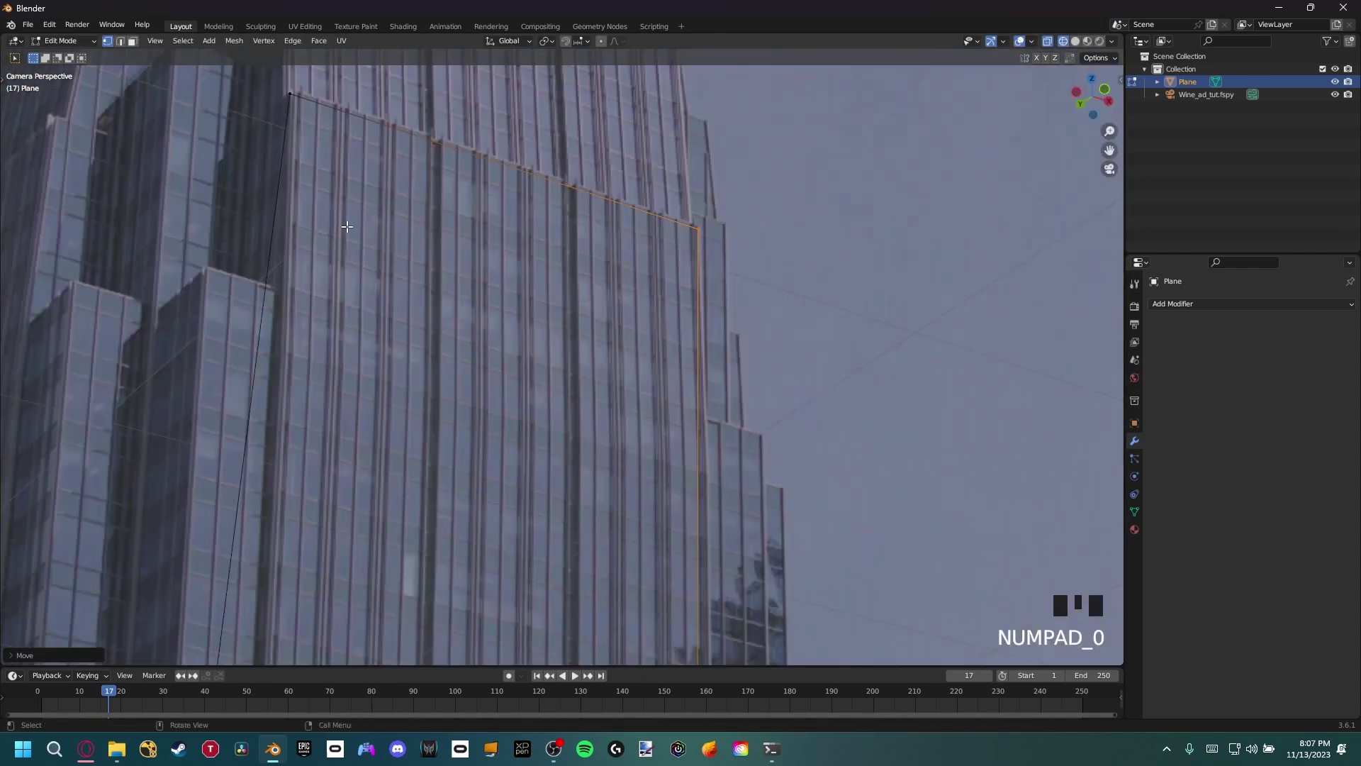
pyautogui.keyDown('shift'); pyautogui.moveTo(343, 224); pyautogui.dragTo(307, 140, button='middle'); pyautogui.keyUp('shift')
pyautogui.click(331, 173)
pyautogui.press('g')
pyautogui.press('x')
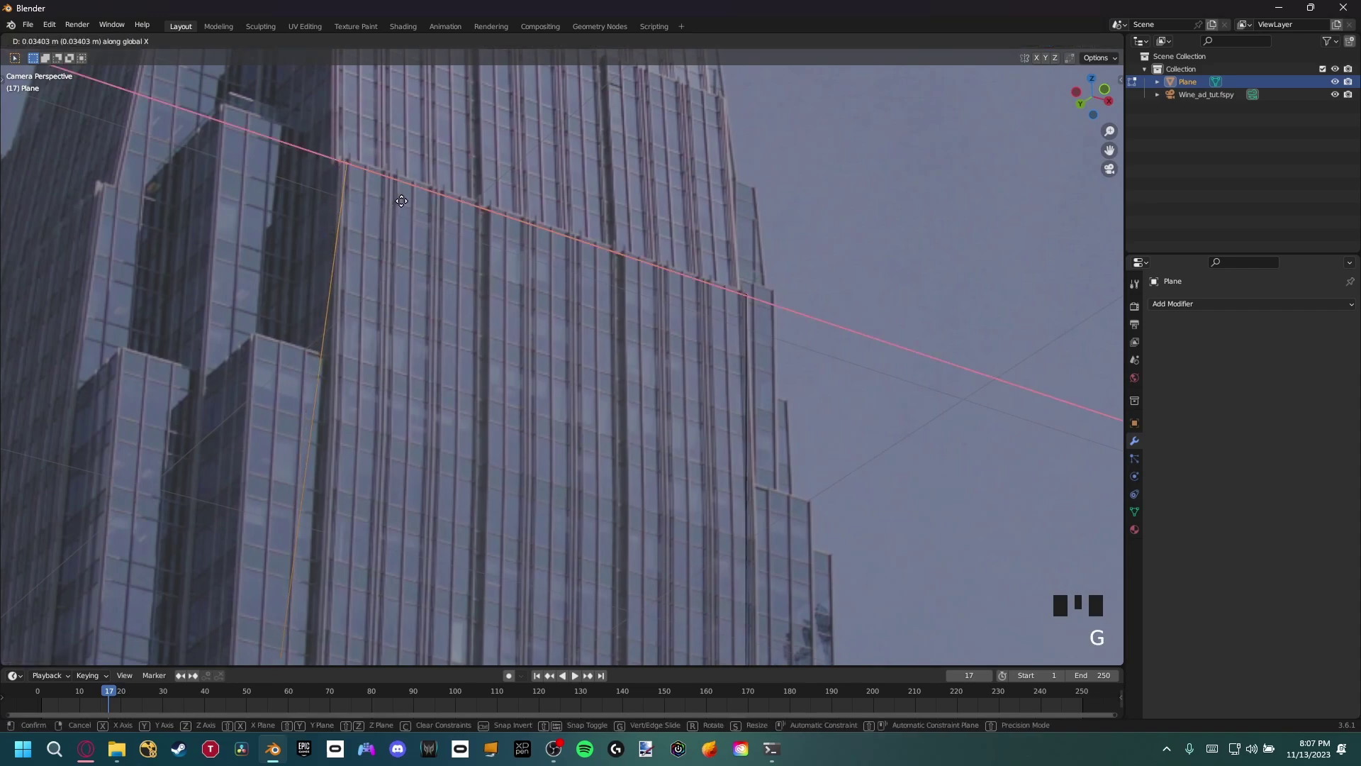
pyautogui.click(401, 201)
# Step: Move the plane's lower-left corner along X to the facade's left edge and raise it to the photo's lower border
pyautogui.scroll(-8, 369, 482)
pyautogui.keyDown('shift'); pyautogui.moveTo(358, 500); pyautogui.dragTo(336, 455, button='middle'); pyautogui.keyUp('shift')
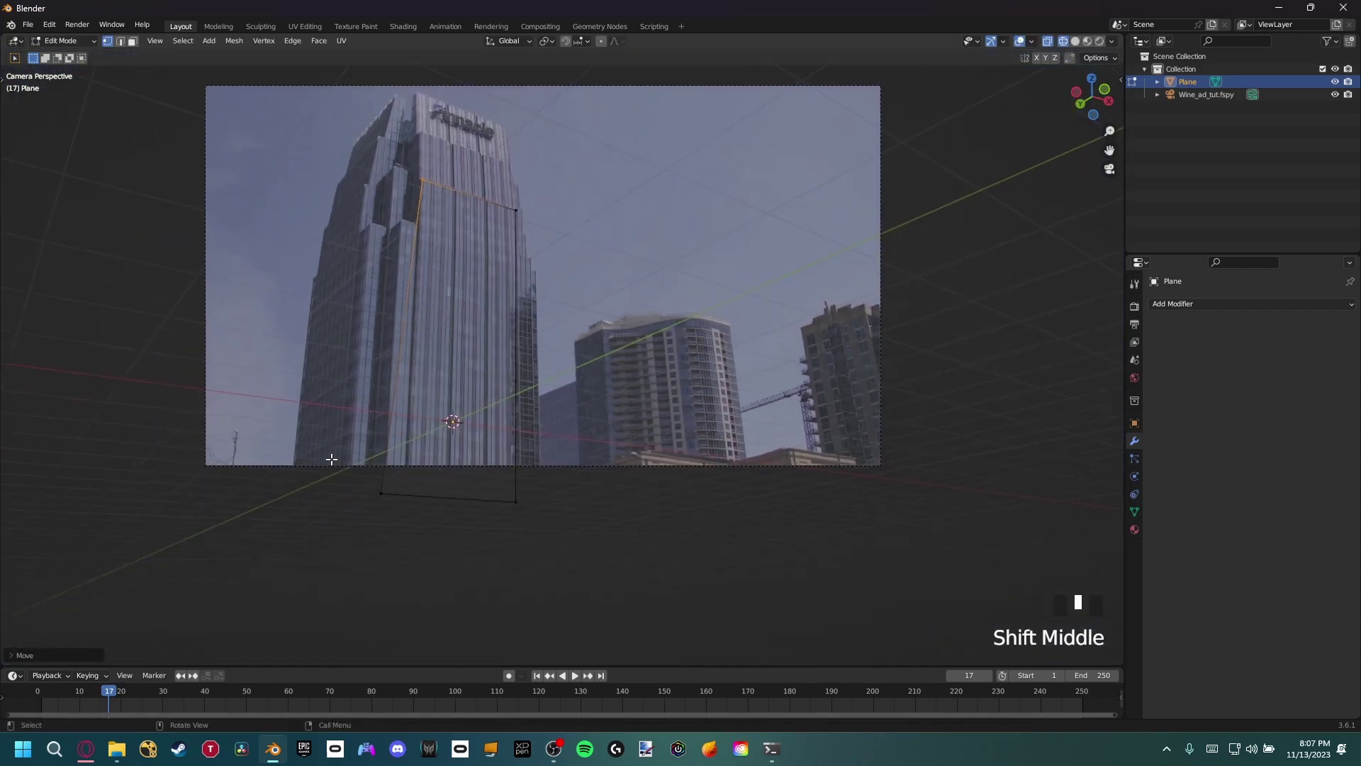
pyautogui.click(455, 538)
pyautogui.scroll(7, 404, 404)
pyautogui.press('g')
pyautogui.press('x')
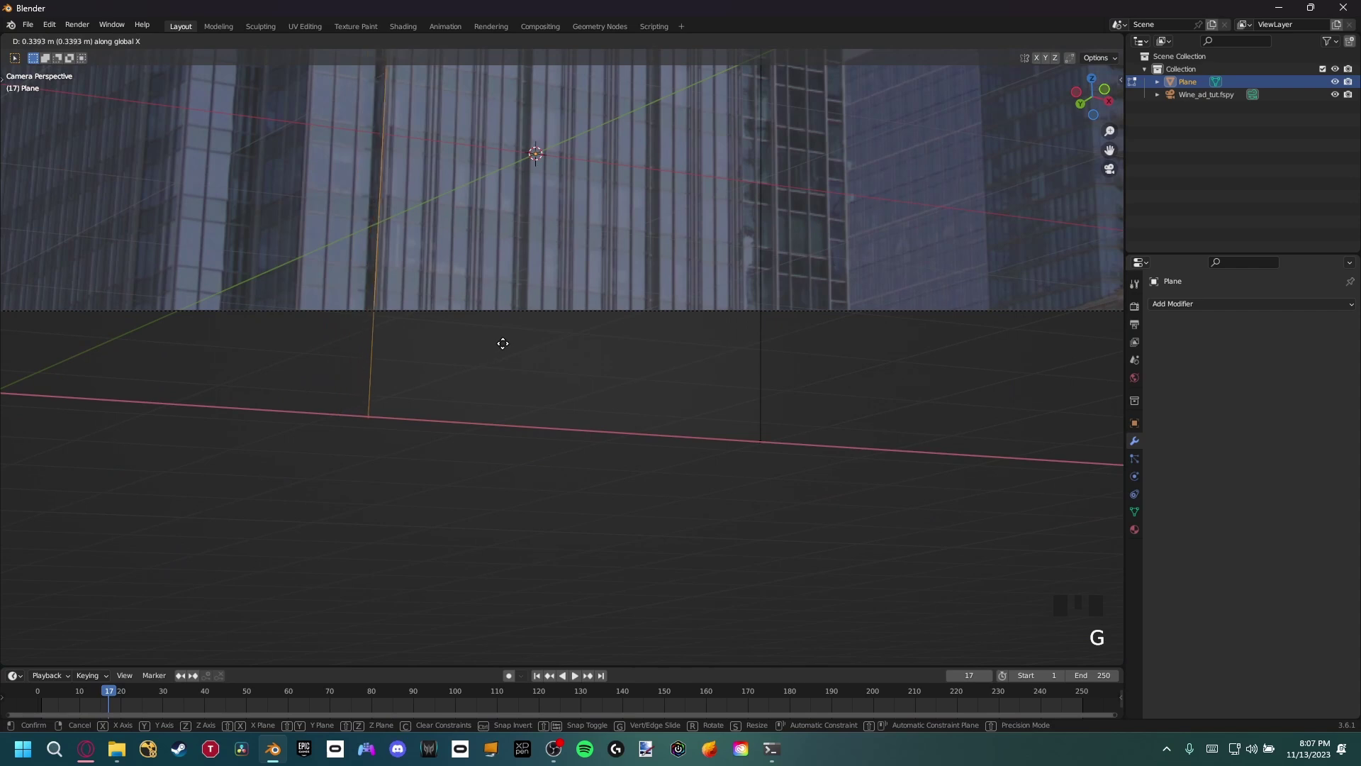
pyautogui.click(496, 336)
pyautogui.keyDown('shift'); pyautogui.moveTo(480, 325); pyautogui.dragTo(475, 501, button='middle'); pyautogui.keyUp('shift')
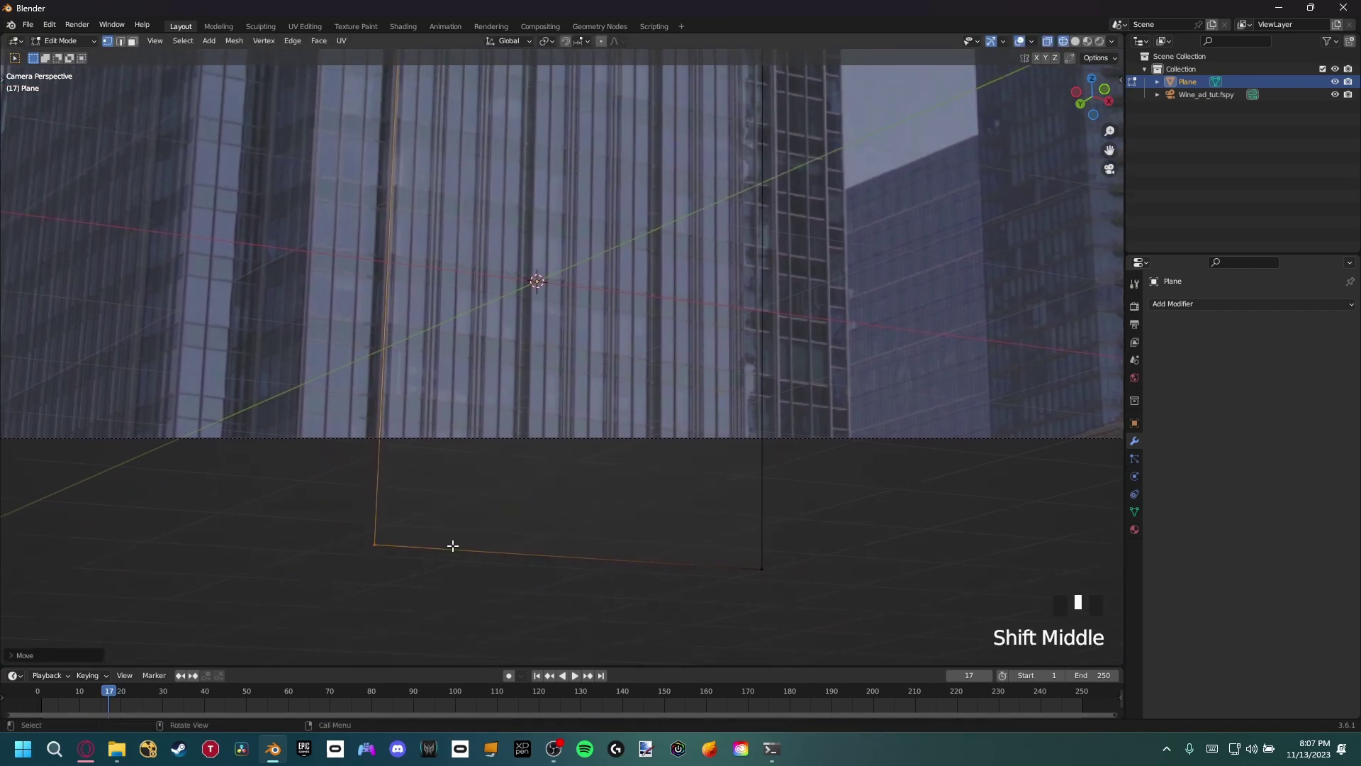
pyautogui.press('g')
pyautogui.click(457, 434)
pyautogui.keyDown('shift'); pyautogui.moveTo(472, 421); pyautogui.dragTo(457, 438, button='middle'); pyautogui.keyUp('shift')
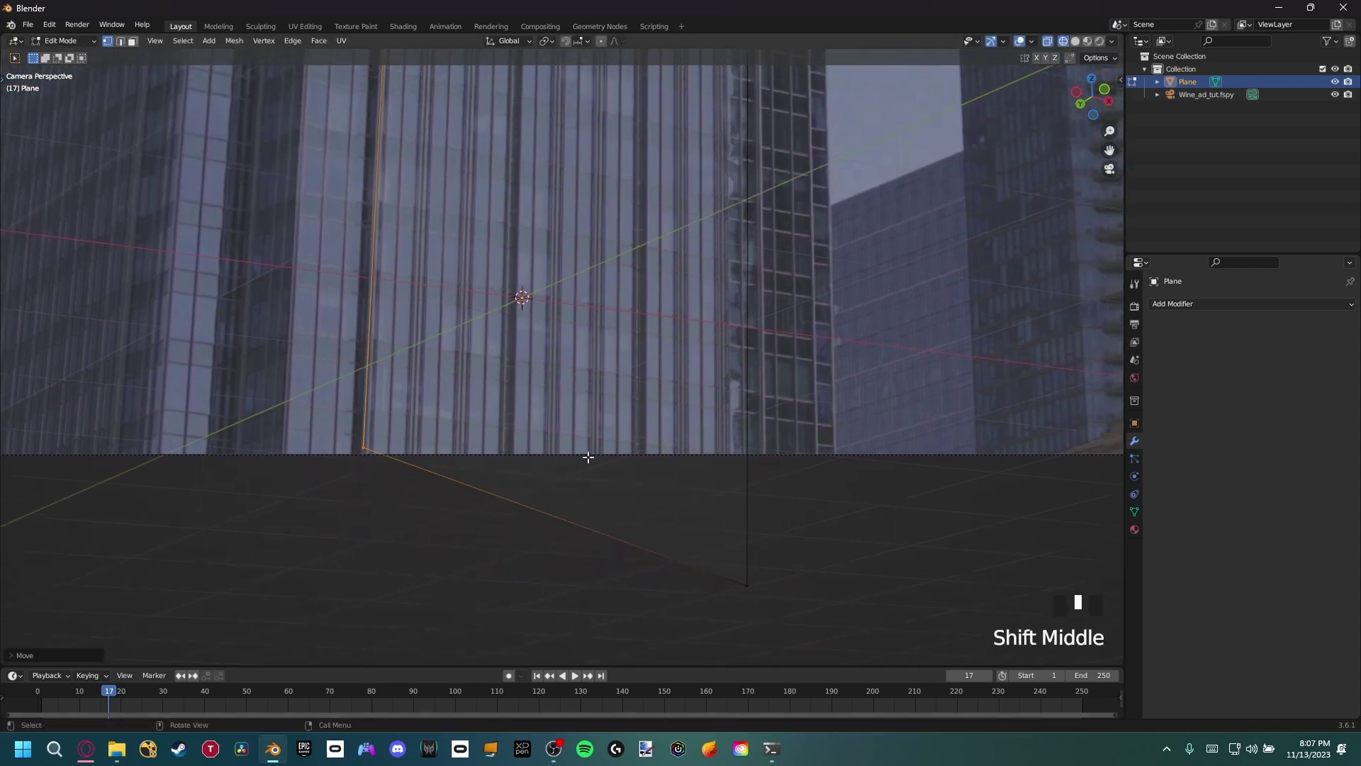
# Step: Raise the plane's lower-right corner about 0.51 m along Z to the photo's lower border
pyautogui.keyDown('shift'); pyautogui.moveTo(588, 457); pyautogui.dragTo(619, 586, button='middle'); pyautogui.keyUp('shift')
pyautogui.click(638, 581)
pyautogui.scroll(3, 673, 578)
pyautogui.press('g')
pyautogui.press('z')
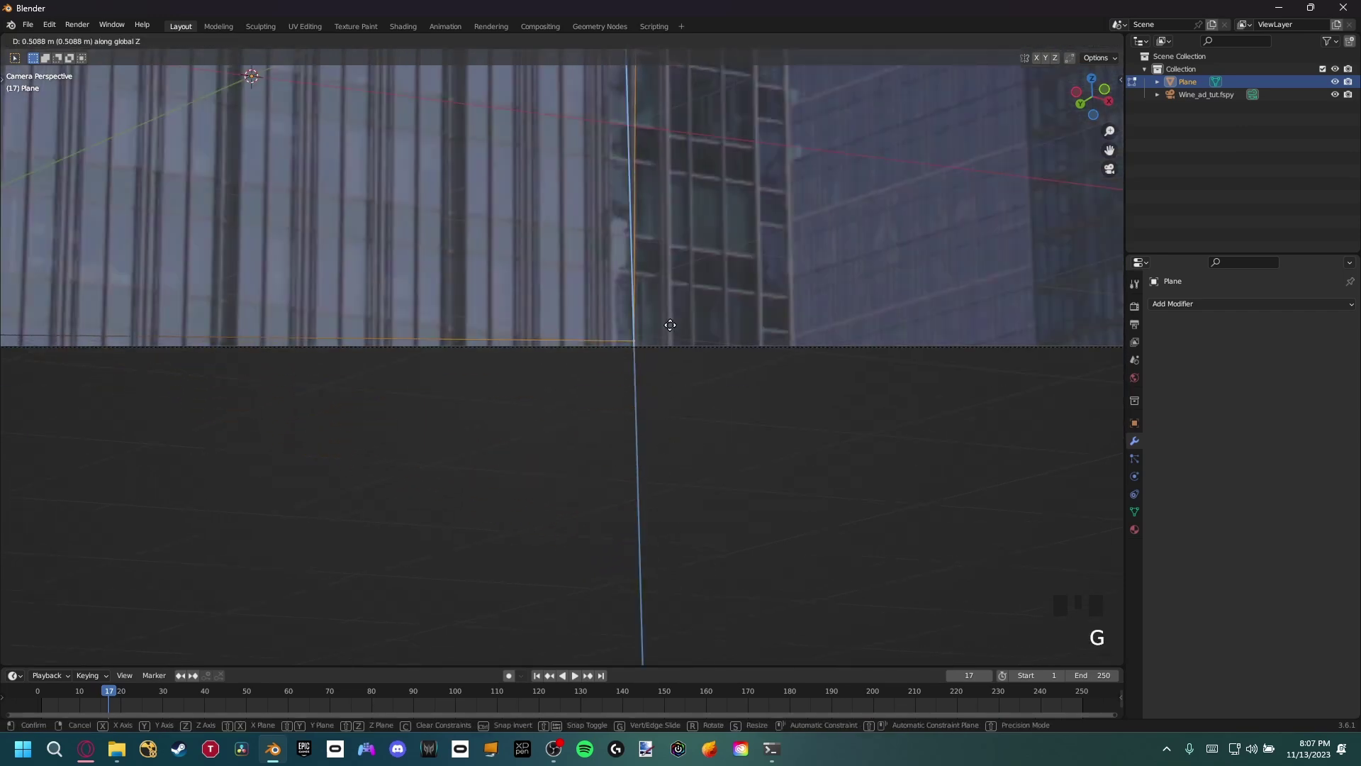
pyautogui.click(670, 325)
# Step: Check the plane's right side against the facade and fine-tune its lower-right corner along X
pyautogui.scroll(-3, 670, 325)
pyautogui.keyDown('shift'); pyautogui.moveTo(670, 324); pyautogui.dragTo(638, 638, button='middle'); pyautogui.keyUp('shift')
pyautogui.scroll(4, 555, 133)
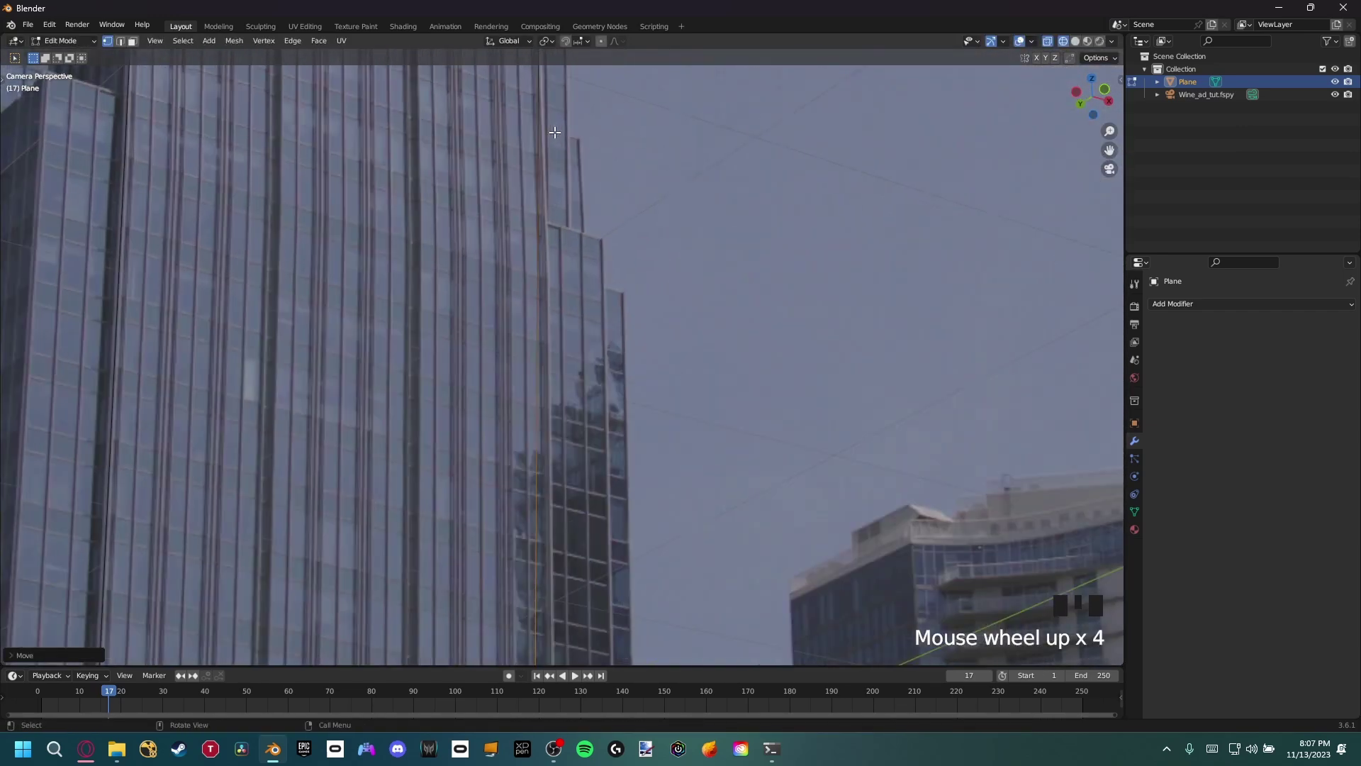
pyautogui.keyDown('shift'); pyautogui.moveTo(554, 132); pyautogui.dragTo(537, 536, button='middle'); pyautogui.keyUp('shift')
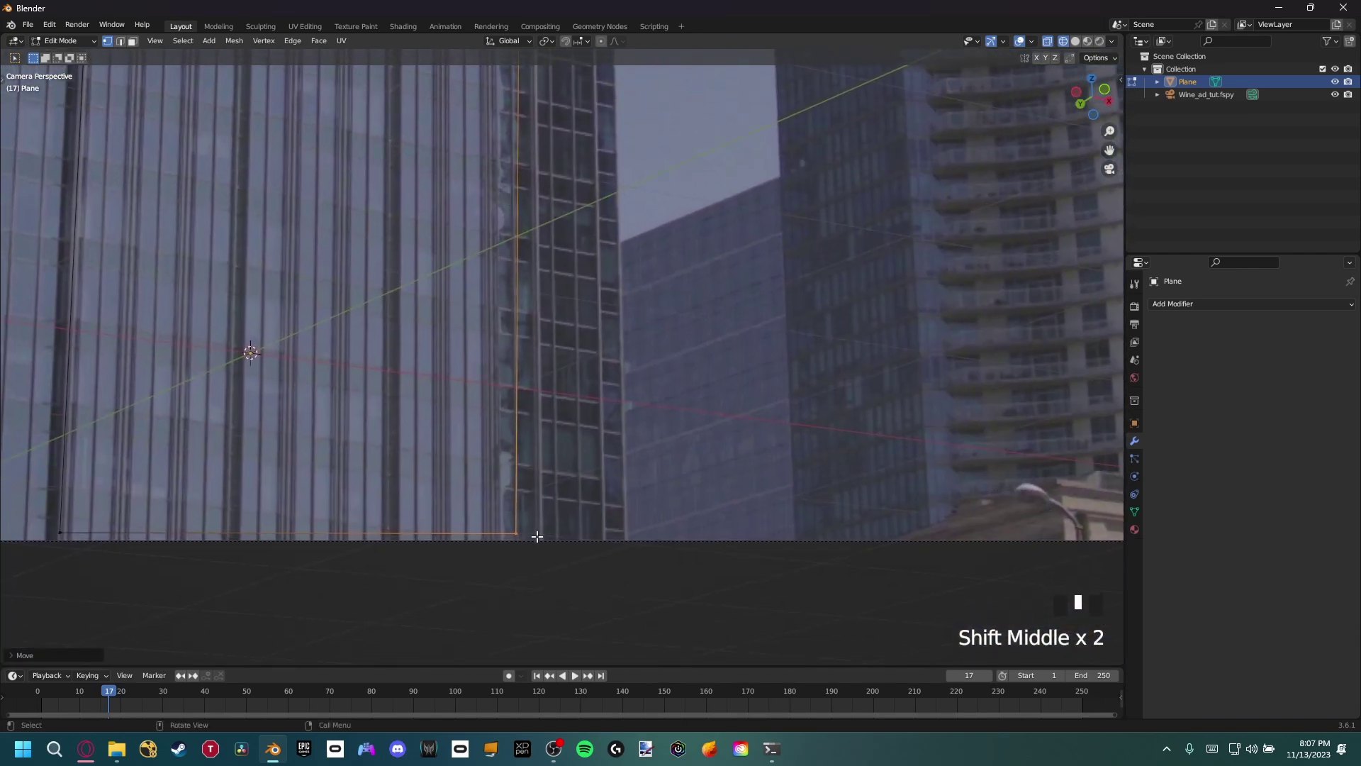
pyautogui.click(513, 530)
pyautogui.press('g')
pyautogui.press('x')
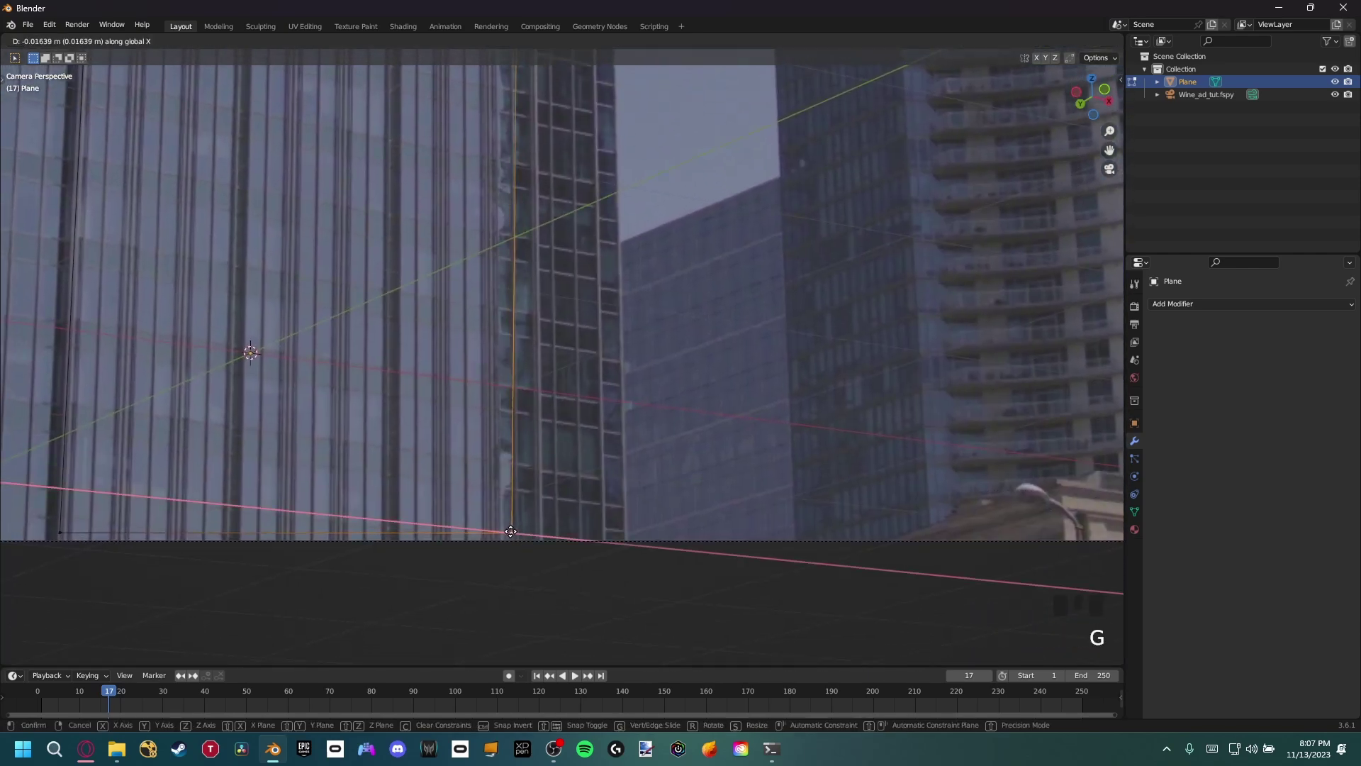
pyautogui.click(522, 370)
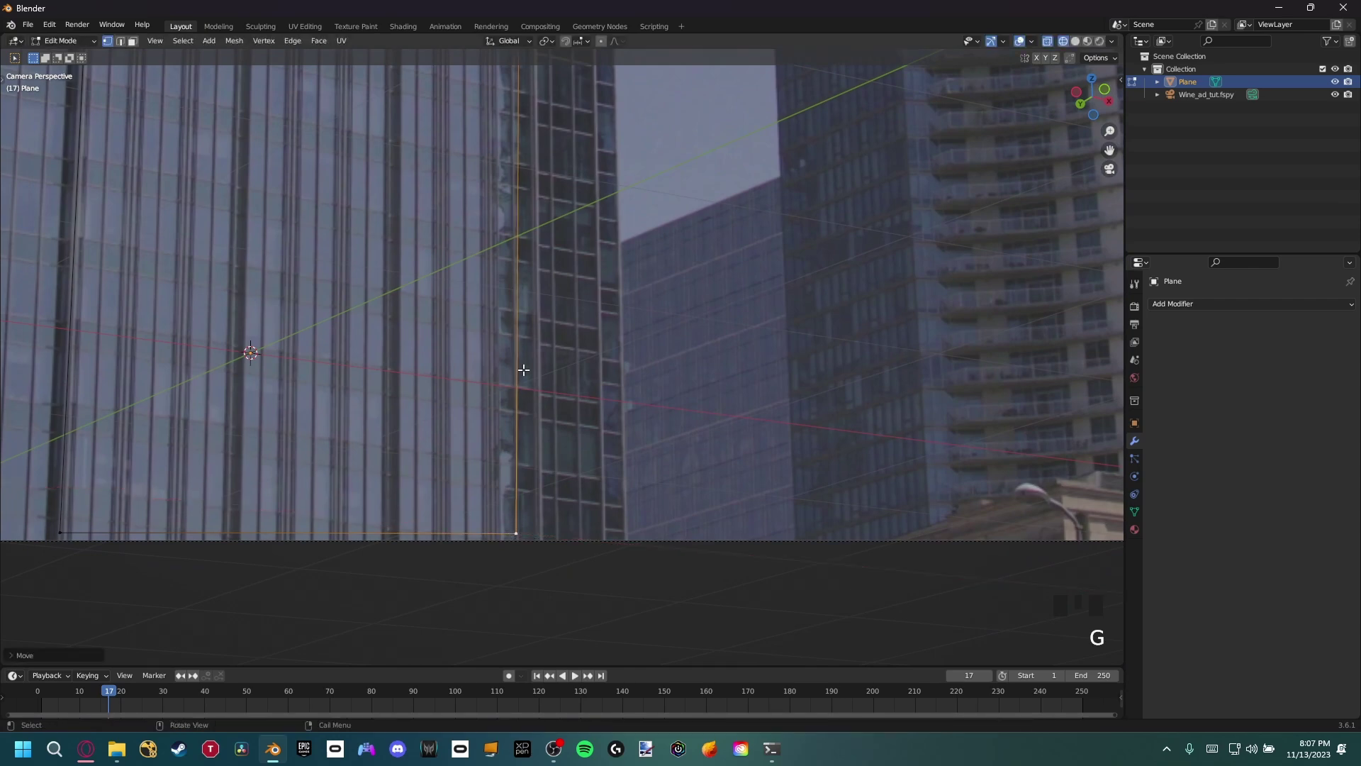
# Step: Lower the plane's top edge about 1 m along Z, below the facade's upper ledge
pyautogui.scroll(-3, 511, 448)
pyautogui.keyDown('shift'); pyautogui.moveTo(511, 448); pyautogui.dragTo(468, 200, button='middle'); pyautogui.keyUp('shift')
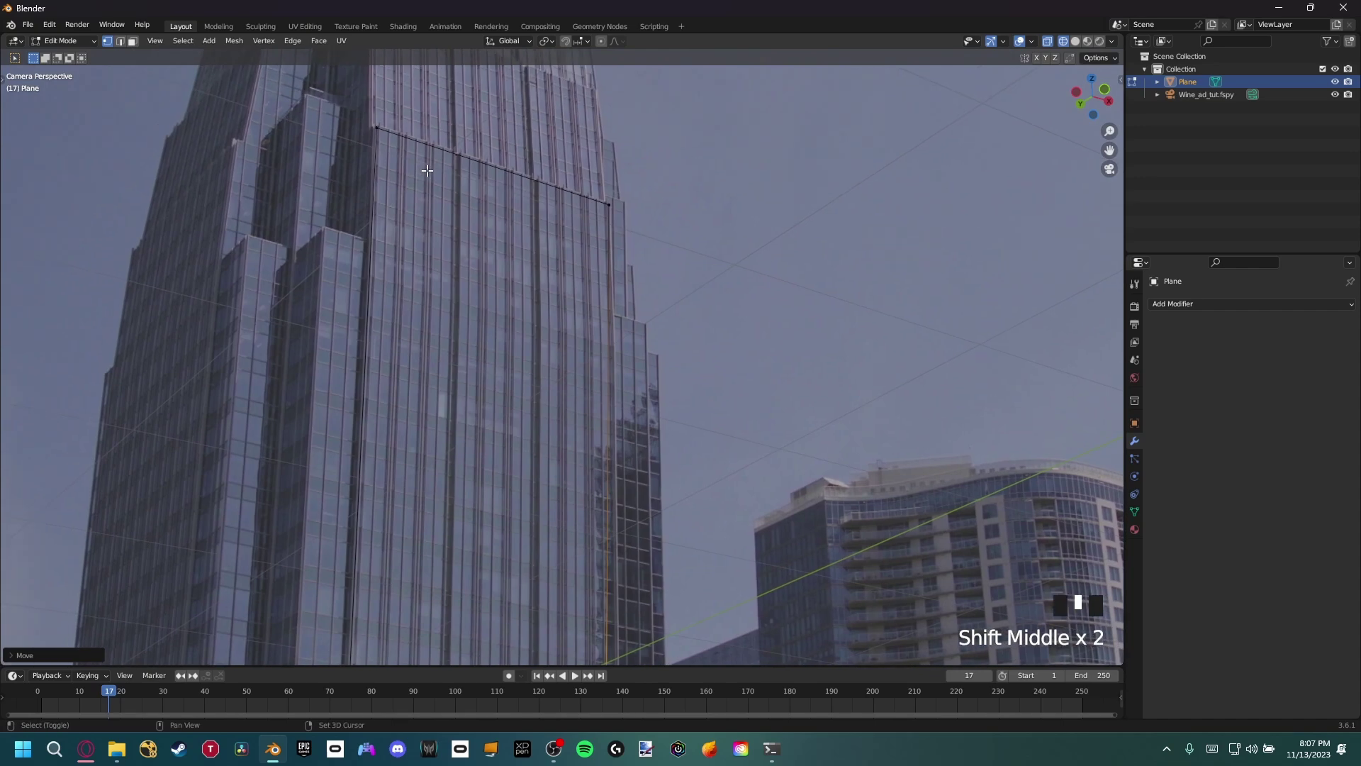
pyautogui.keyDown('shift'); pyautogui.moveTo(555, 341); pyautogui.dragTo(484, 161, button='middle'); pyautogui.keyUp('shift')
pyautogui.press('2')
pyautogui.click(483, 138)
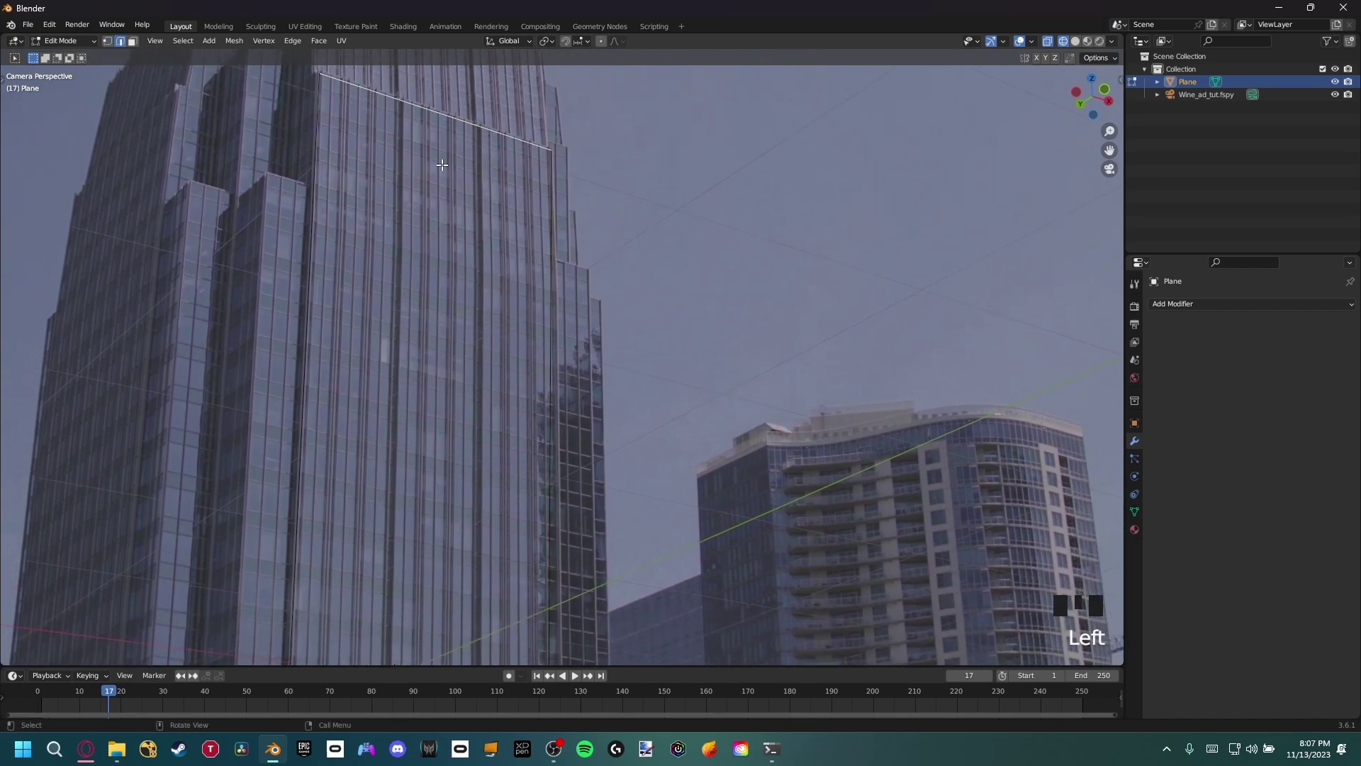
pyautogui.press('g')
pyautogui.click(496, 308)
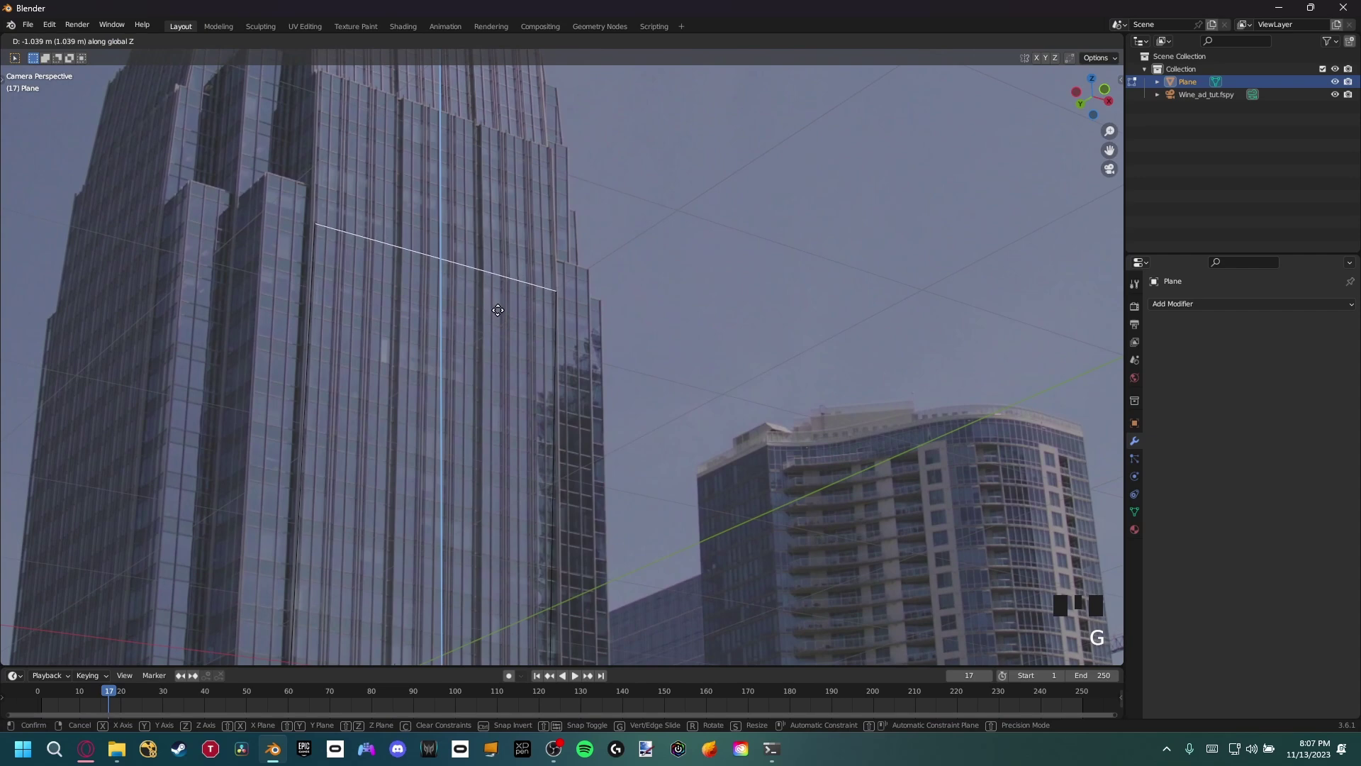
# Step: Readjust the plane's lower-right corner along X and lower it along Z to just below the photo's lower border
pyautogui.keyDown('shift'); pyautogui.moveTo(495, 304); pyautogui.dragTo(448, 265, button='middle'); pyautogui.keyUp('shift')
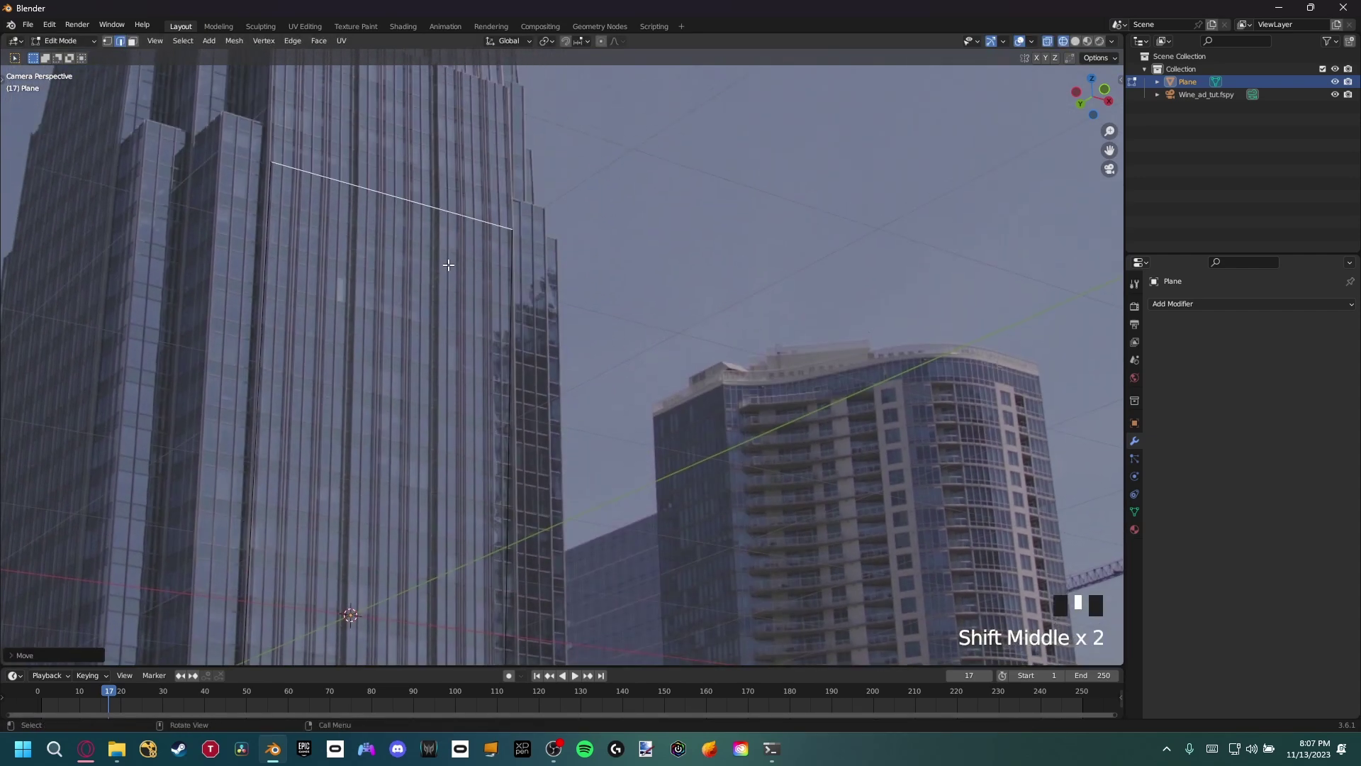
pyautogui.keyDown('shift'); pyautogui.moveTo(501, 223); pyautogui.dragTo(489, 297, button='middle'); pyautogui.keyUp('shift')
pyautogui.click(532, 519)
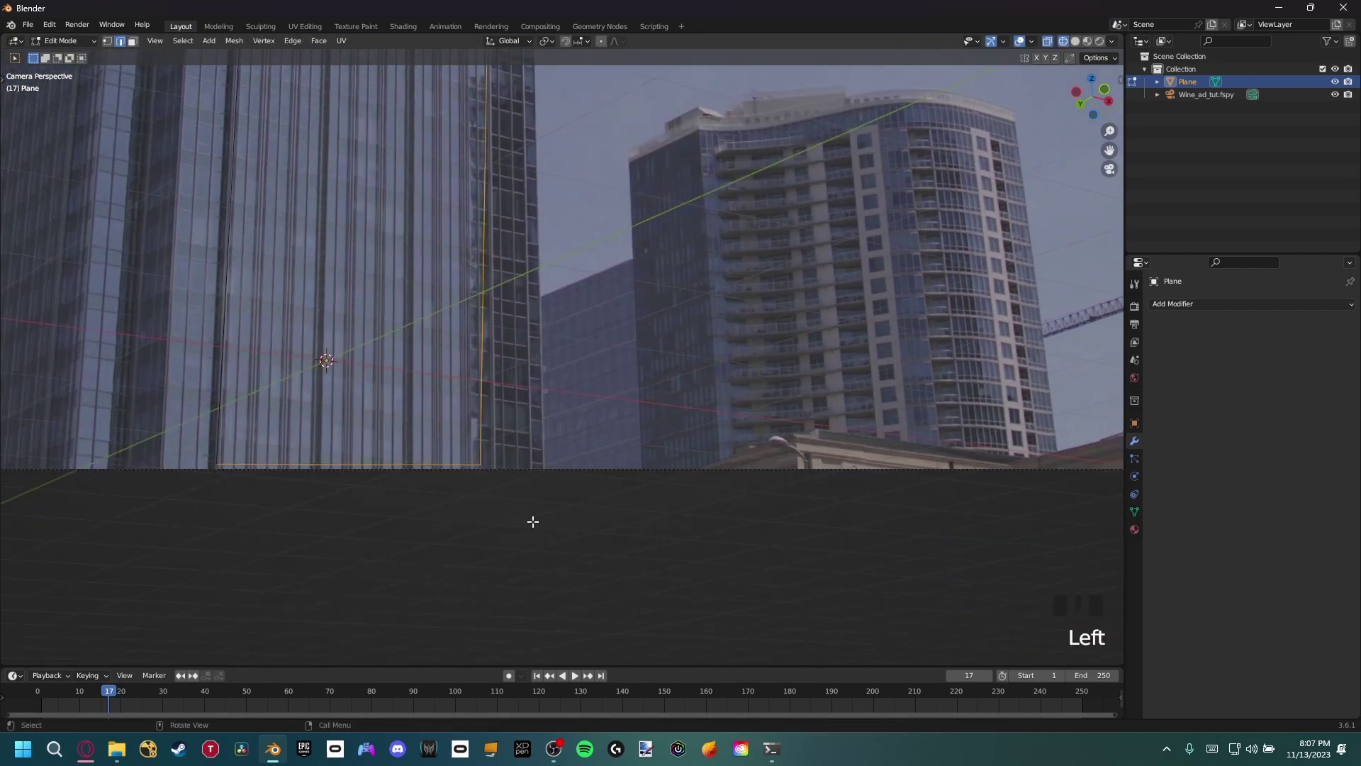
pyautogui.press('`')
pyautogui.press('KP_0')
pyautogui.press('1')
pyautogui.moveTo(421, 382); pyautogui.dragTo(492, 465)
pyautogui.press('g')
pyautogui.press('x')
pyautogui.click(479, 394)
pyautogui.press('g')
pyautogui.press('z')
pyautogui.click(508, 352)
# Step: Lower the plane's lower-left corner along Z to just below the photo's lower border
pyautogui.click(216, 468)
pyautogui.press('g')
pyautogui.press('z')
pyautogui.click(285, 512)
# Step: Return to Object Mode and switch the viewport to solid shading
pyautogui.keyDown('shift'); pyautogui.moveTo(285, 512); pyautogui.dragTo(395, 358, button='middle'); pyautogui.keyUp('shift')
pyautogui.scroll(-2, 426, 465)
pyautogui.keyDown('shift'); pyautogui.moveTo(425, 465); pyautogui.dragTo(447, 455, button='middle'); pyautogui.keyUp('shift')
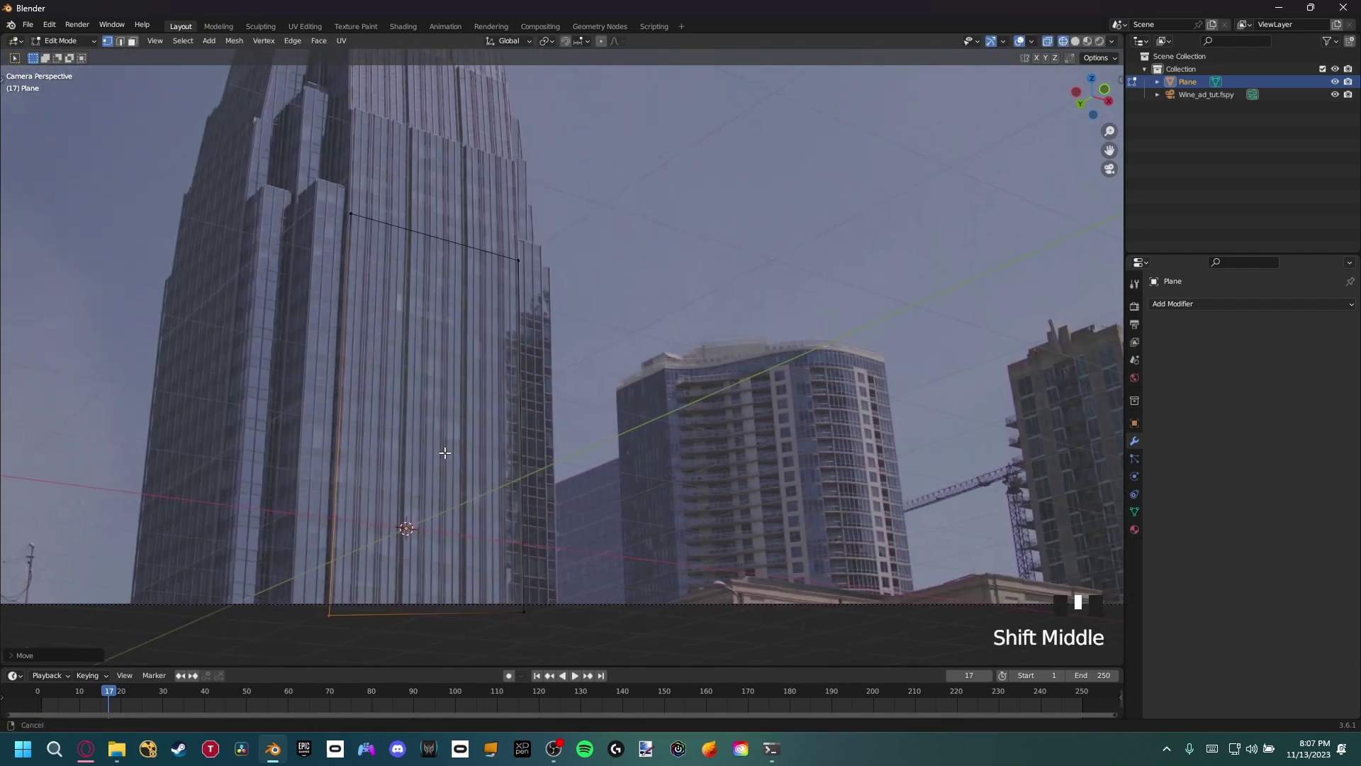
pyautogui.press('Tab')
pyautogui.keyDown('shift'); pyautogui.moveTo(525, 306); pyautogui.dragTo(444, 404, button='middle'); pyautogui.keyUp('shift')
pyautogui.press('z')
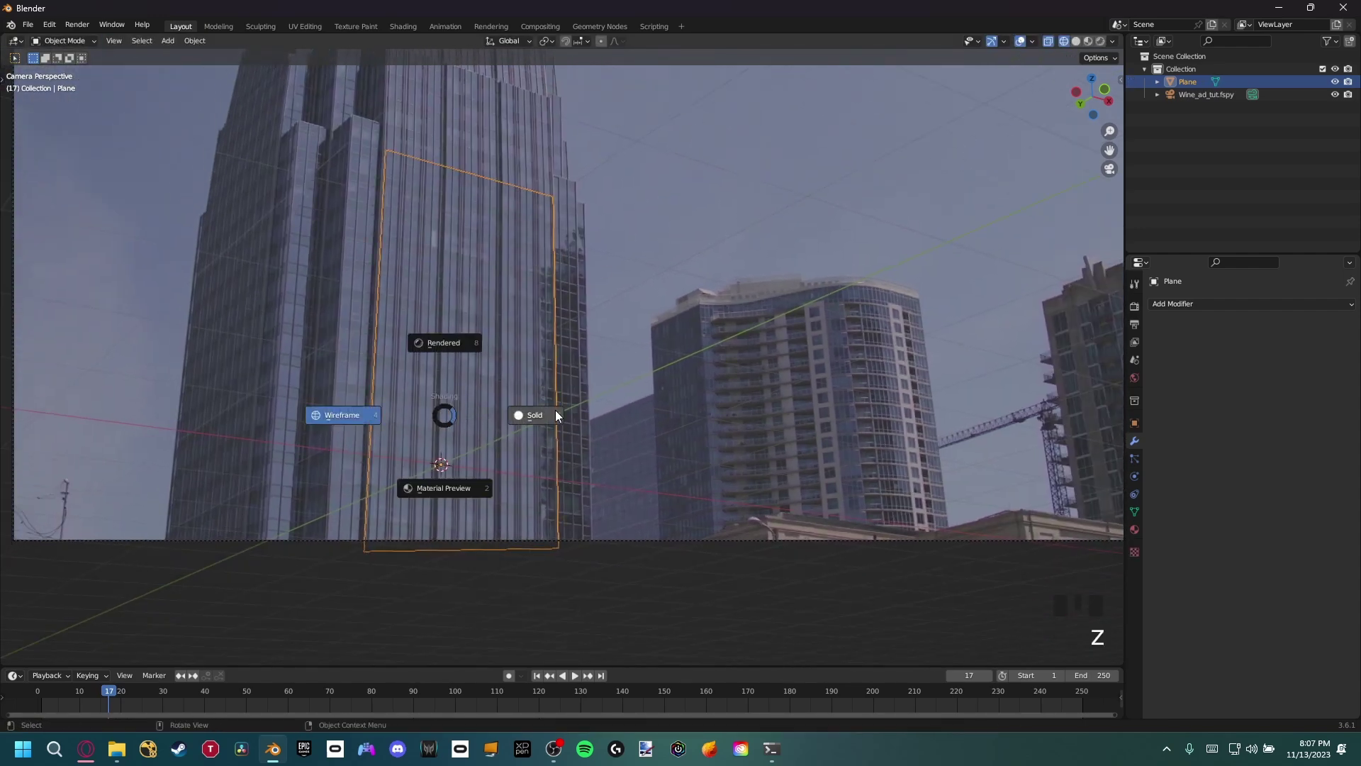
pyautogui.keyDown('shift'); pyautogui.moveTo(556, 413); pyautogui.dragTo(644, 385, button='middle'); pyautogui.keyUp('shift')
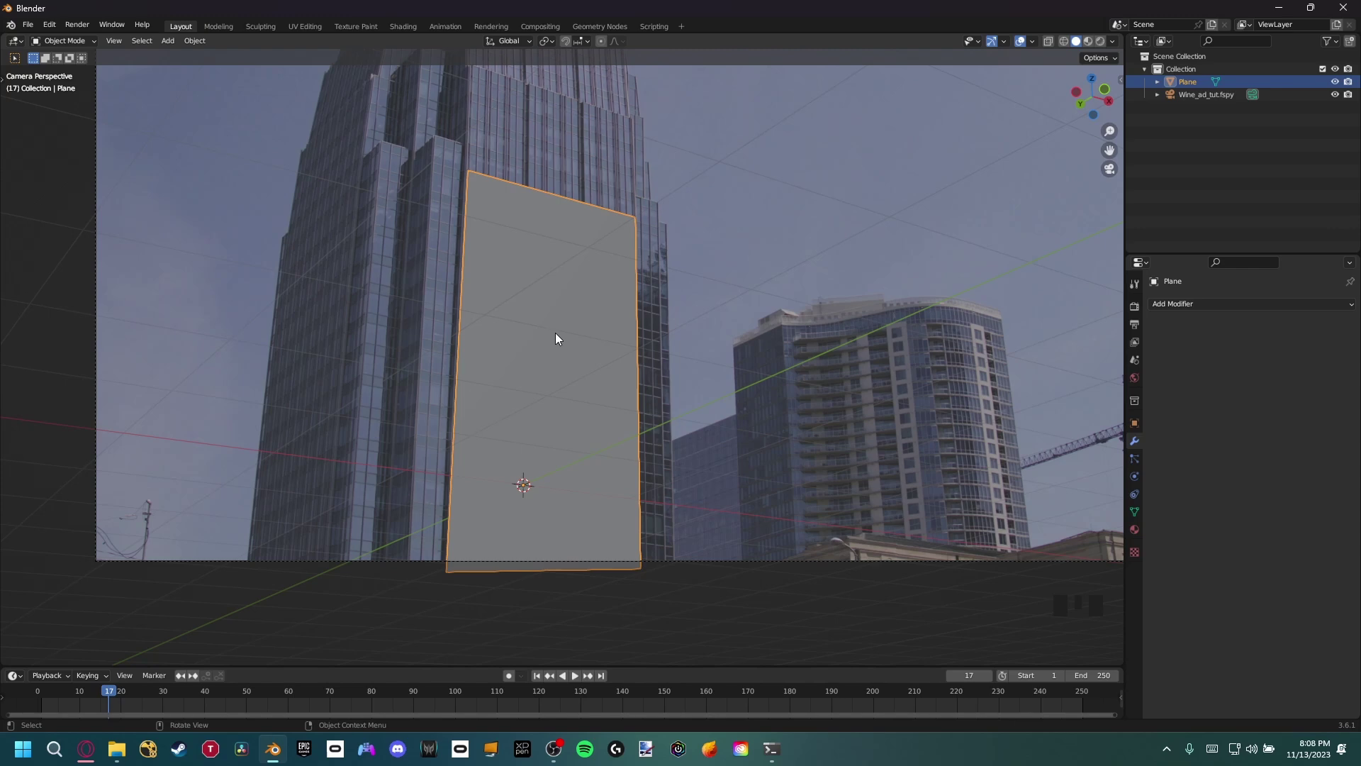
# Step: Extrude the plane's face in Edit Mode into a much larger face surrounding the original one
pyautogui.press('Tab')
pyautogui.press('3')
pyautogui.click(546, 235)
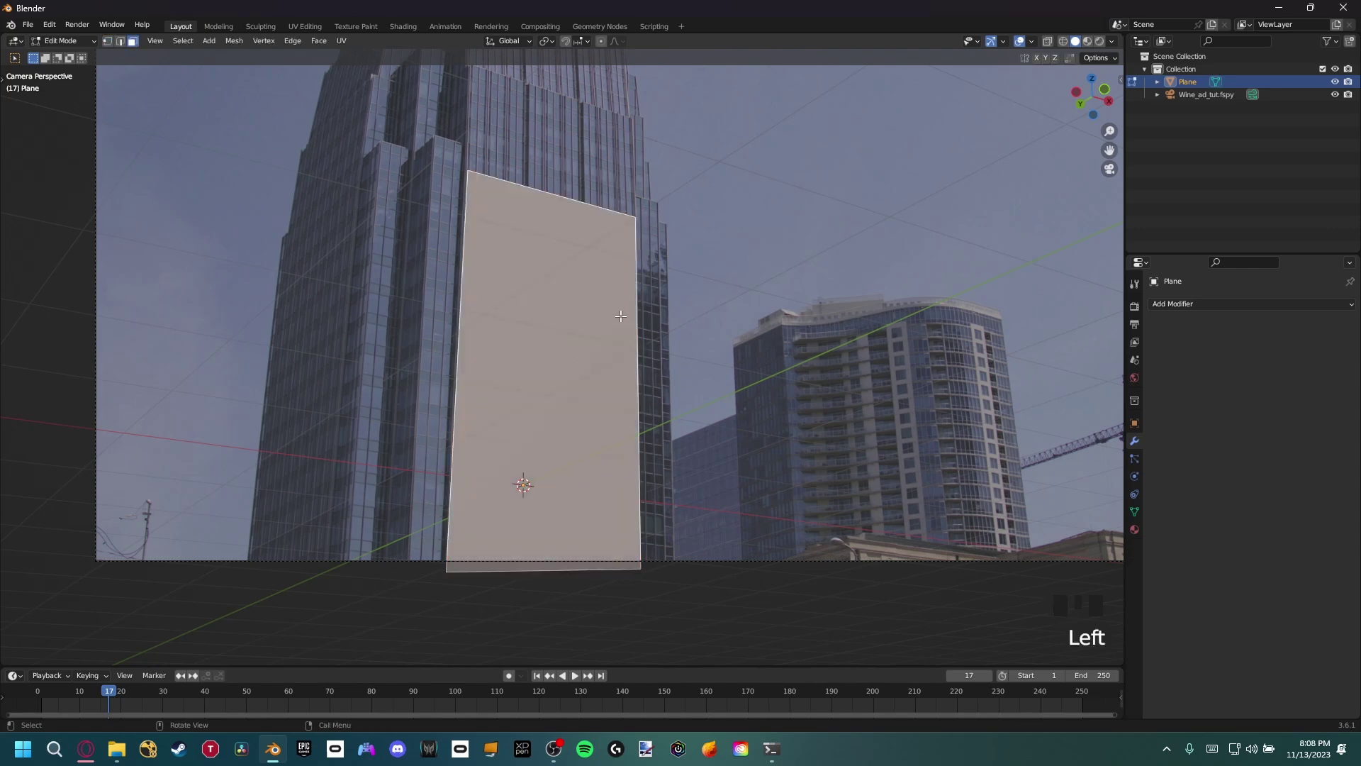
pyautogui.press('e')
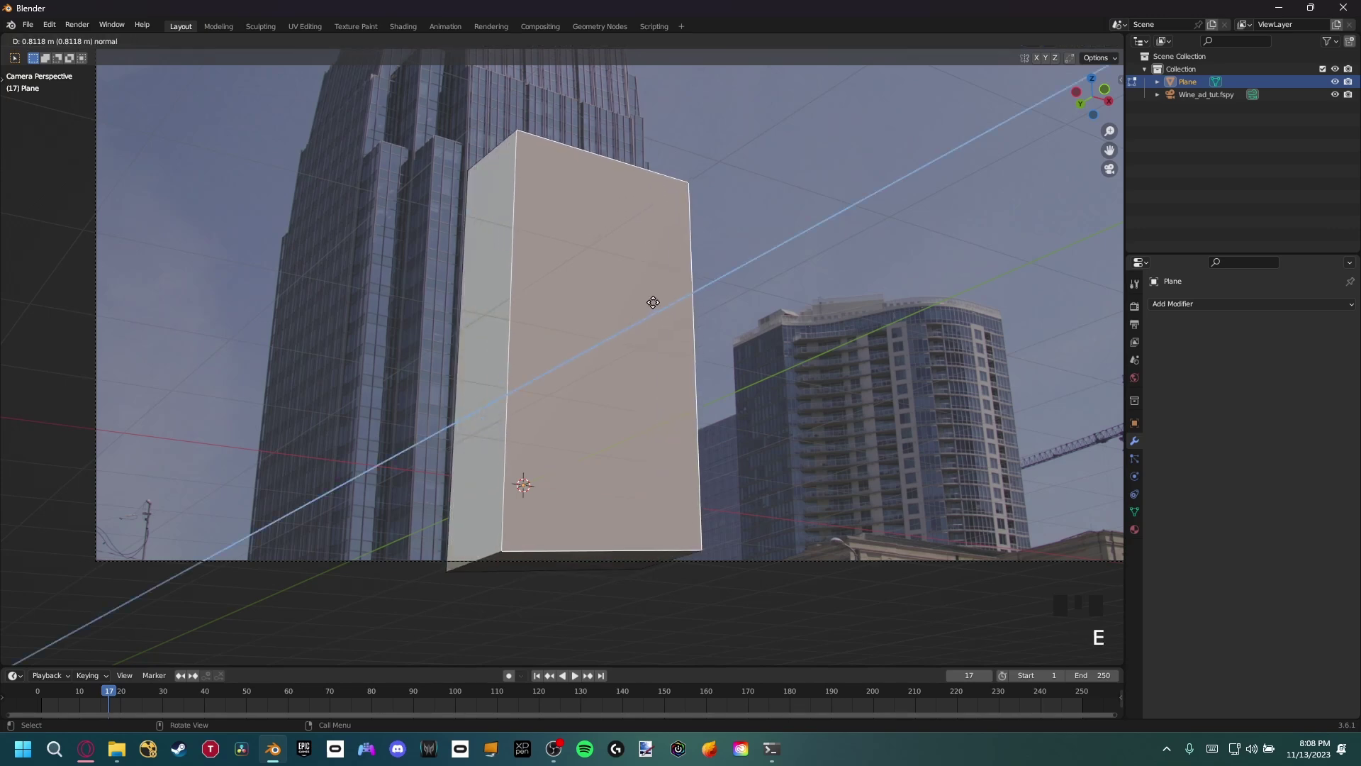
pyautogui.click(719, 296)
# Step: Delete the enlarged outer face, keeping the surrounding border and the original inner face
pyautogui.keyDown('shift'); pyautogui.moveTo(620, 336); pyautogui.dragTo(620, 308, button='middle'); pyautogui.keyUp('shift')
pyautogui.press('x')
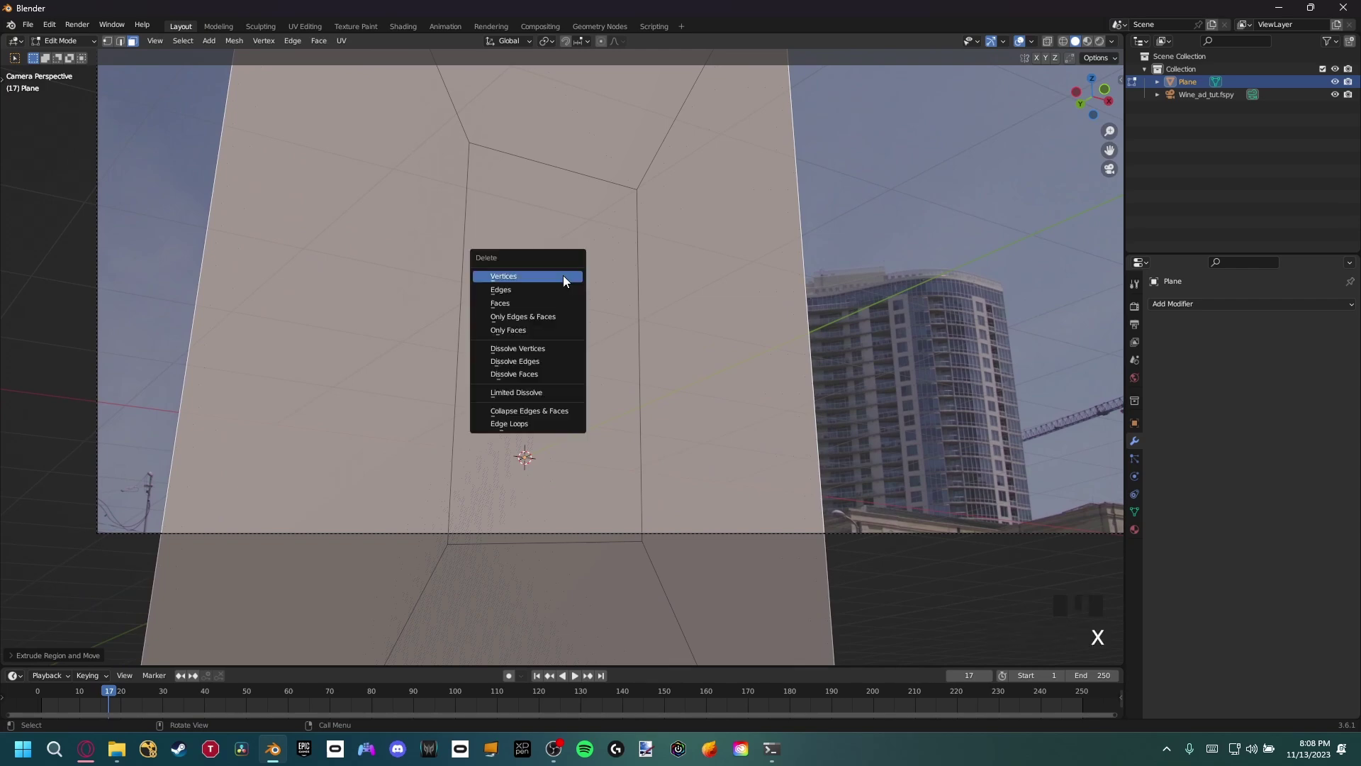
pyautogui.click(533, 303)
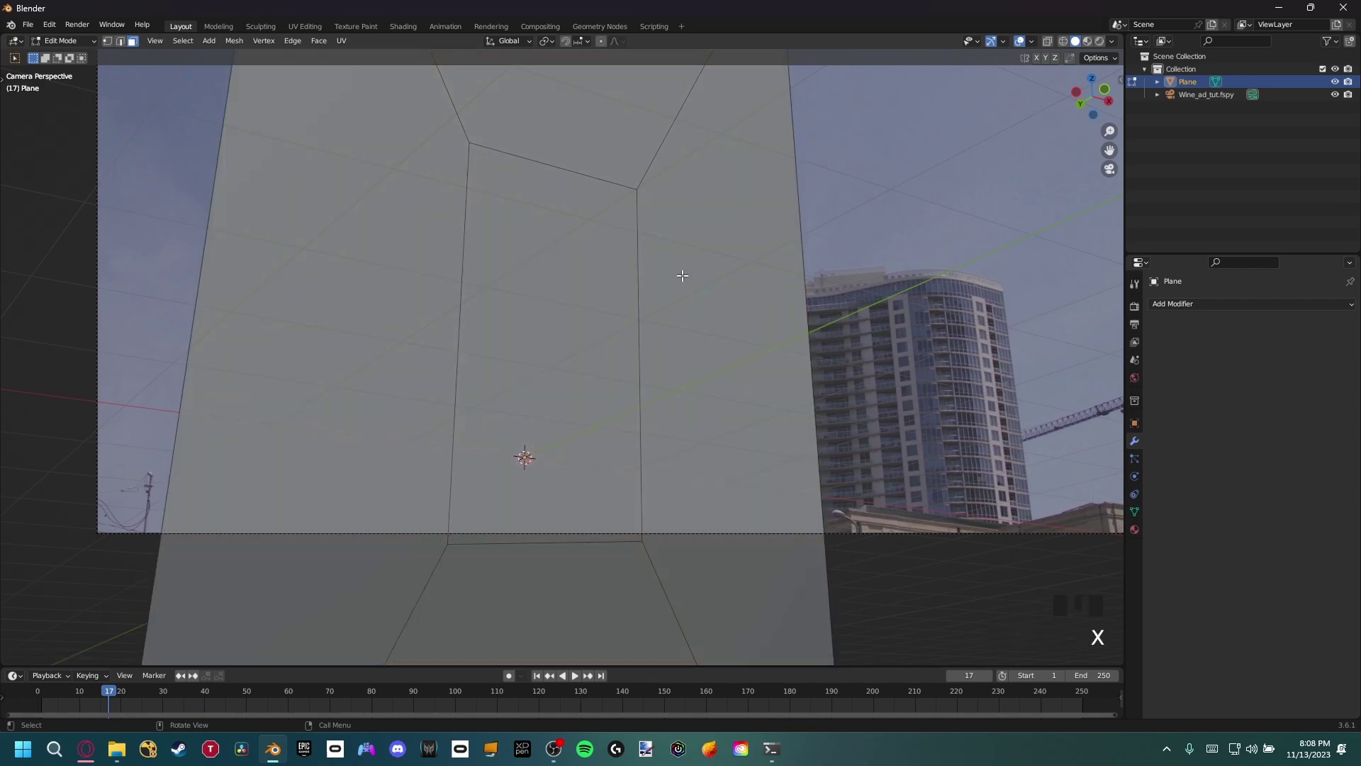
# Step: Extrude the original inner face backward to form a recess inside the surrounding border
pyautogui.keyDown('shift'); pyautogui.moveTo(567, 362); pyautogui.dragTo(586, 440, button='middle'); pyautogui.keyUp('shift')
pyautogui.press('3')
pyautogui.click(587, 353)
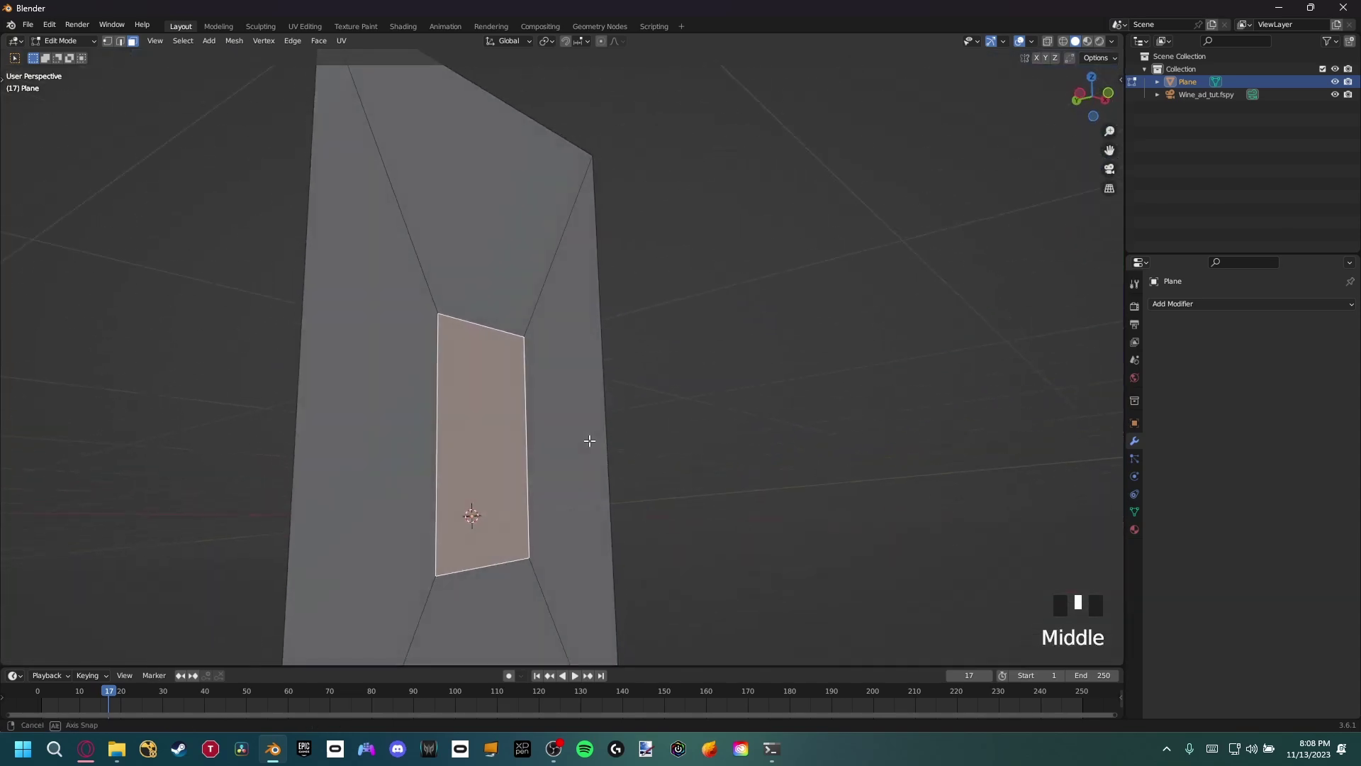
pyautogui.press('e')
pyautogui.click(586, 440)
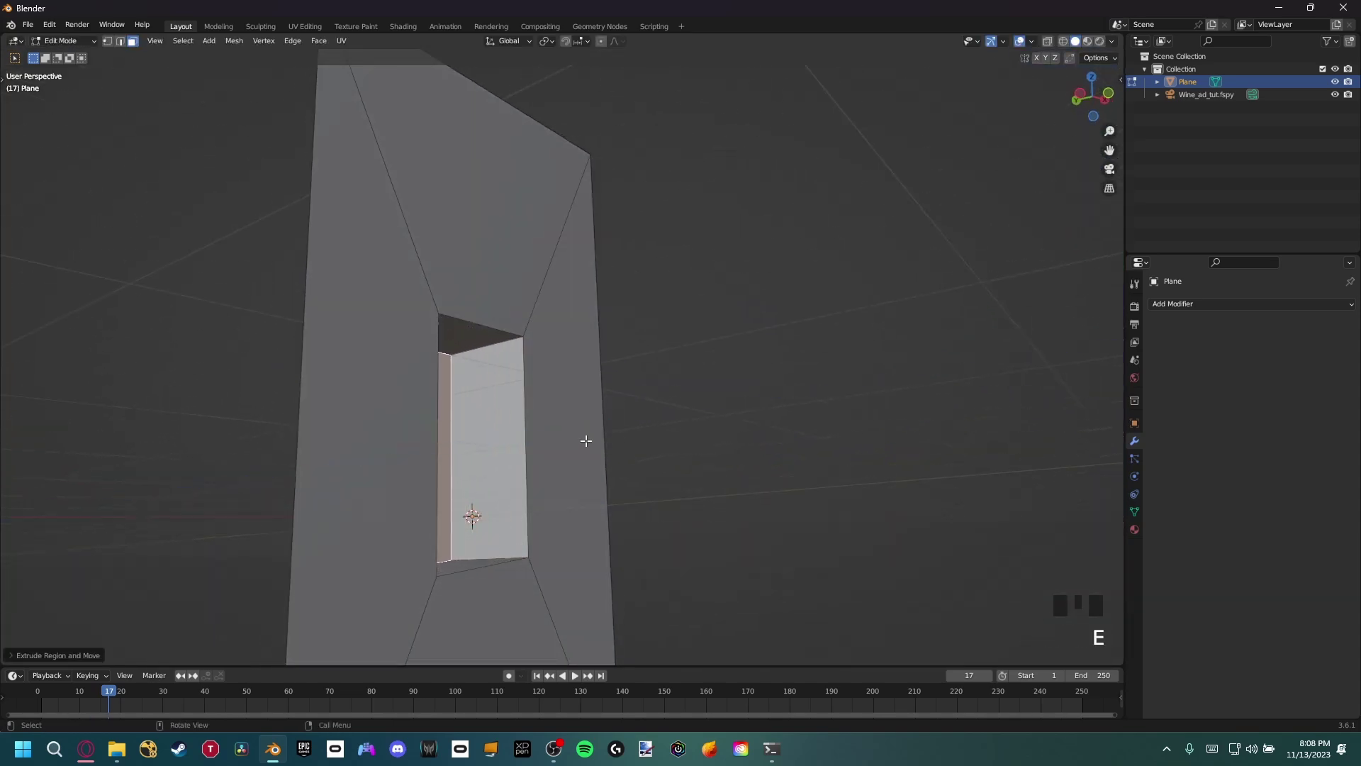
# Step: Return to Object Mode with the recessed opening framed through the matched camera
pyautogui.press('KP_0')
pyautogui.scroll(2, 571, 386)
pyautogui.keyDown('shift'); pyautogui.moveTo(581, 425); pyautogui.dragTo(547, 486, button='middle'); pyautogui.keyUp('shift')
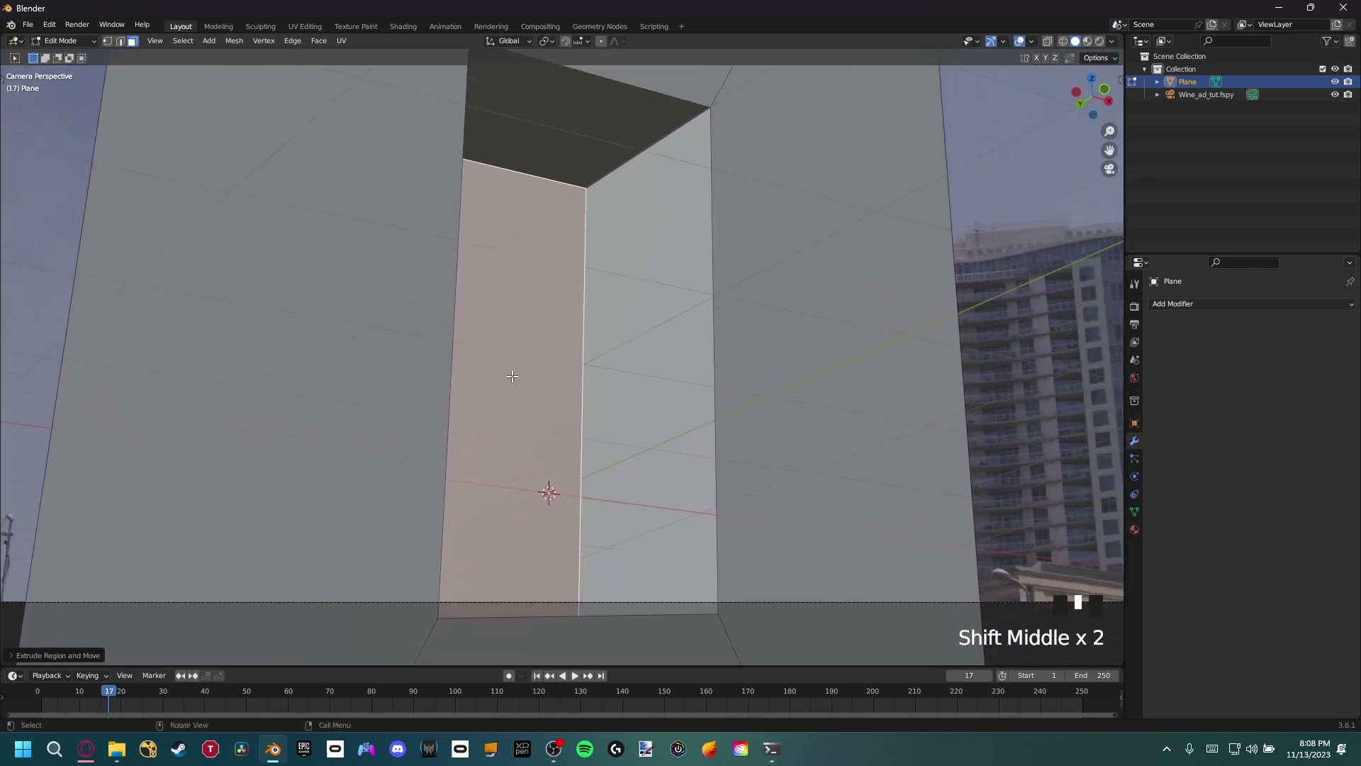
pyautogui.scroll(-1, 587, 324)
pyautogui.keyDown('shift'); pyautogui.moveTo(587, 323); pyautogui.dragTo(567, 411, button='middle'); pyautogui.keyUp('shift')
pyautogui.press('Tab')
pyautogui.scroll(-1, 551, 409)
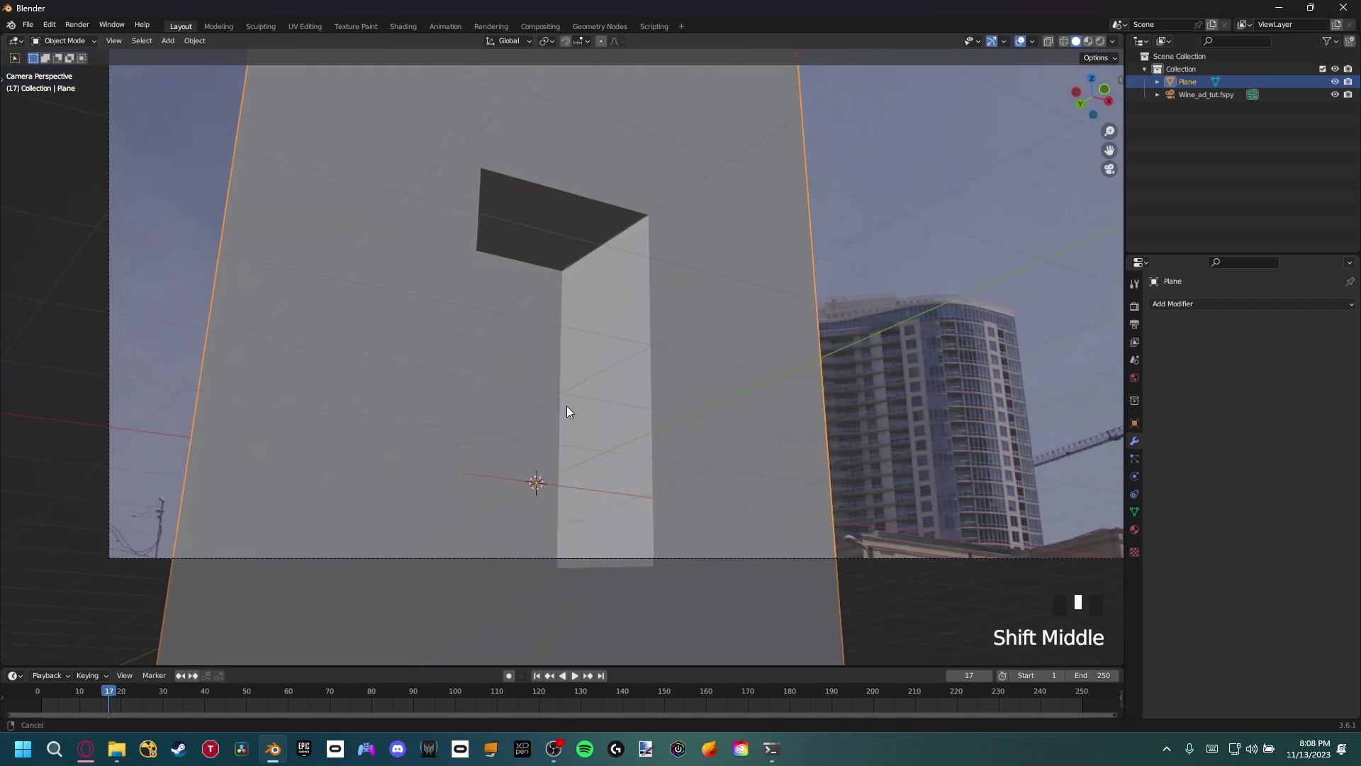
# Step: Set the render engine to Cycles with GPU Compute as the device
pyautogui.click(1135, 306)
pyautogui.click(1263, 305)
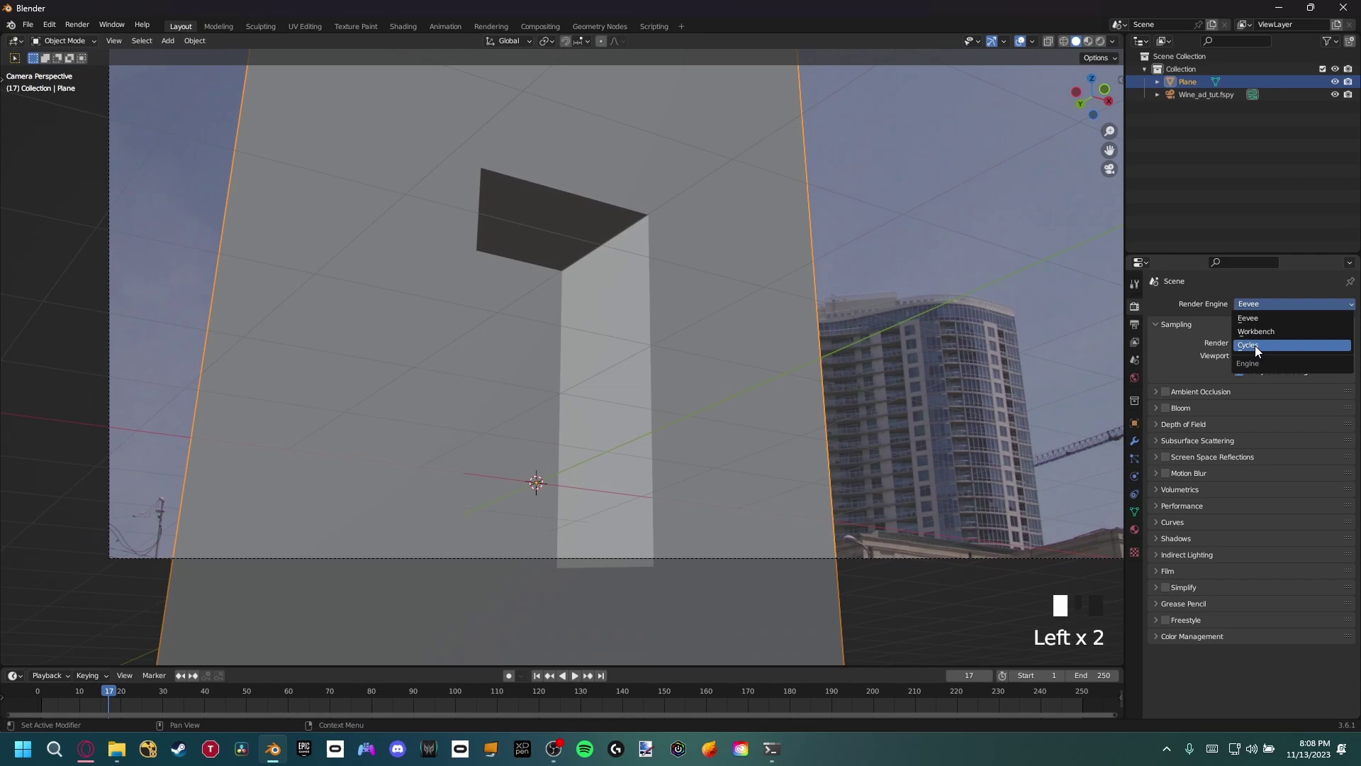
pyautogui.click(1255, 346)
pyautogui.click(1265, 336)
pyautogui.click(1253, 363)
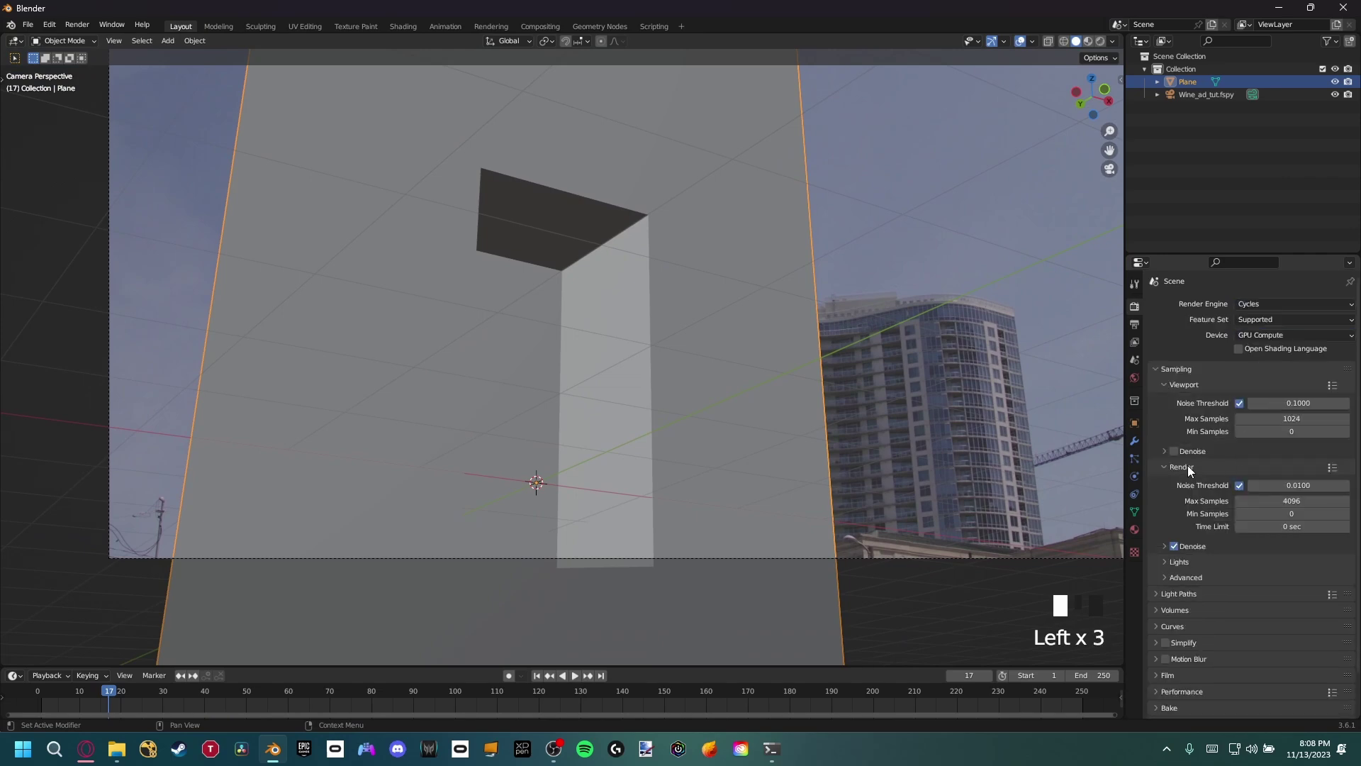
# Step: Turn denoising on for the viewport and off for final renders, and set the render max samples to 128
pyautogui.click(1175, 451)
pyautogui.click(1174, 545)
pyautogui.click(1283, 501)
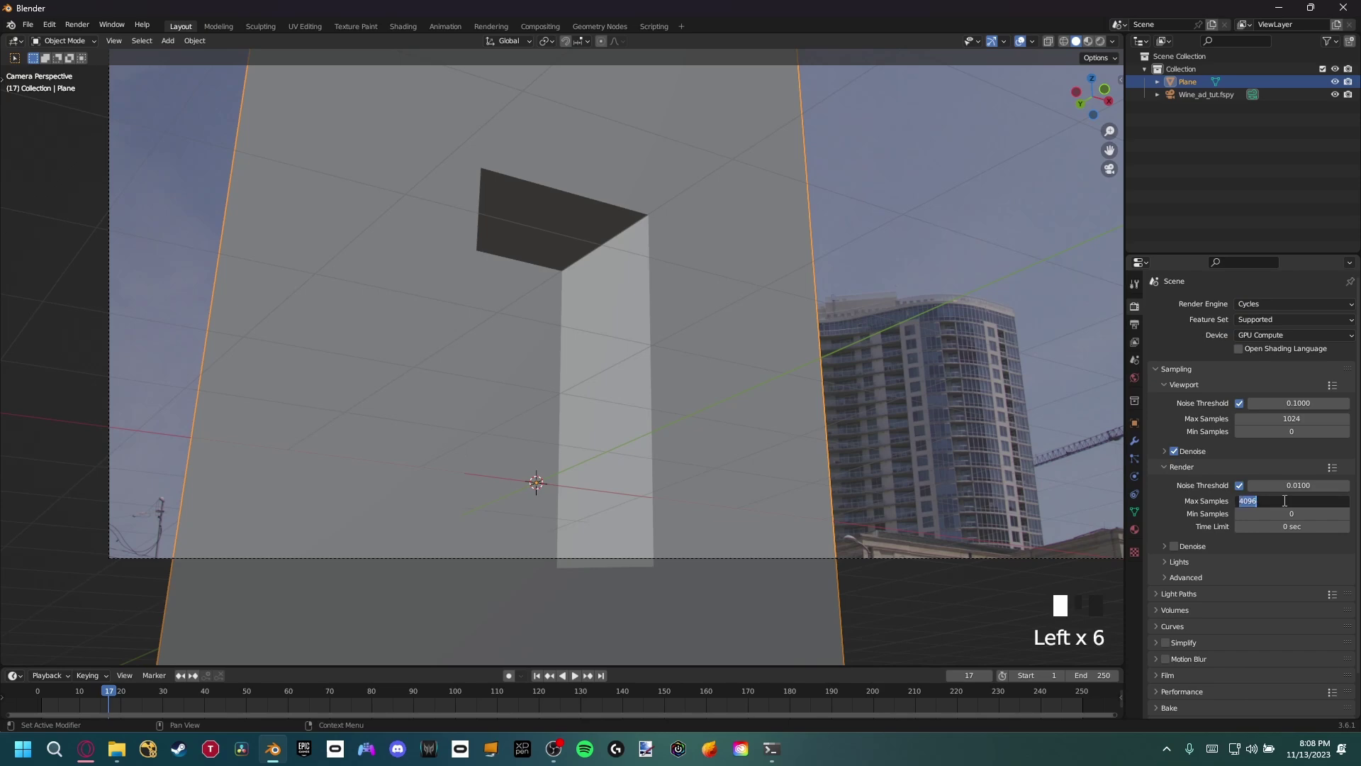
pyautogui.press('Num_Lock')
pyautogui.write('128')
pyautogui.press('Return')
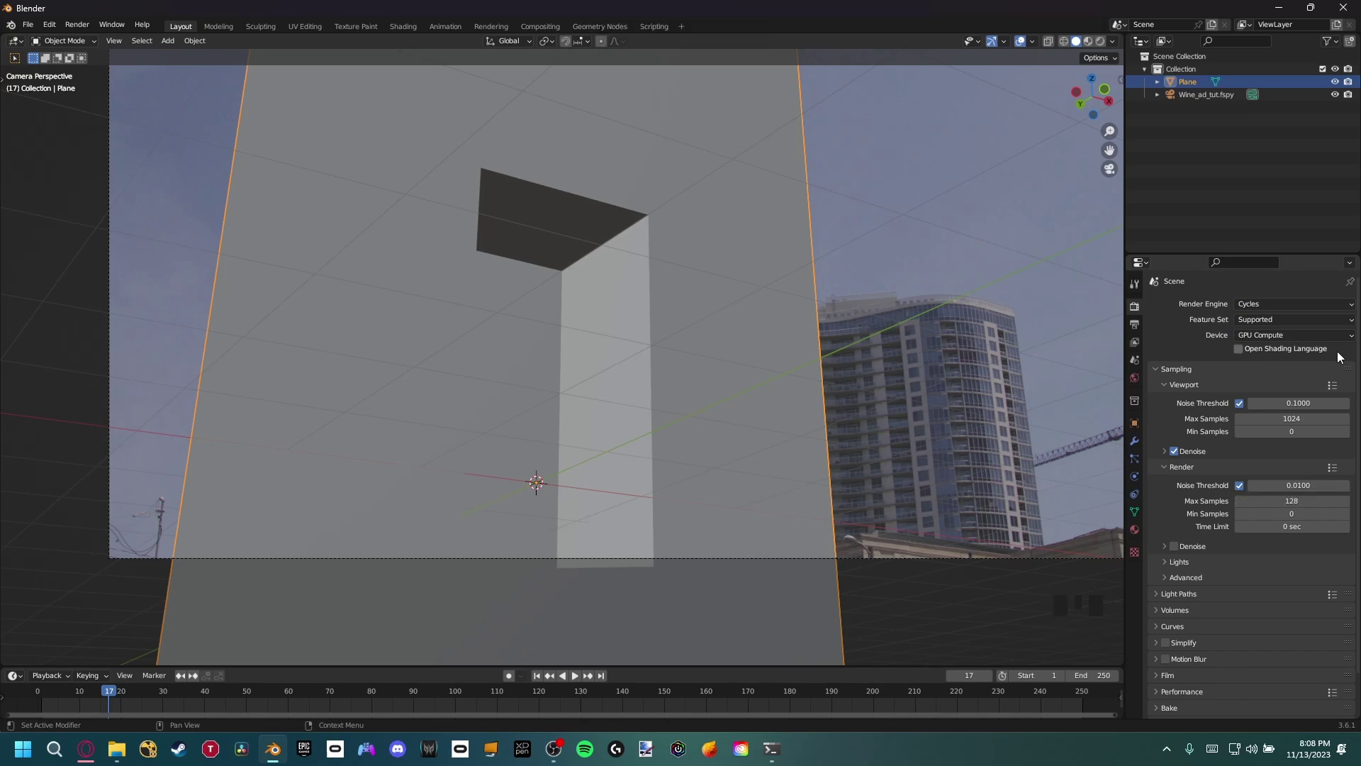
# Step: Set the viewport max samples to 64
pyautogui.click(1291, 419)
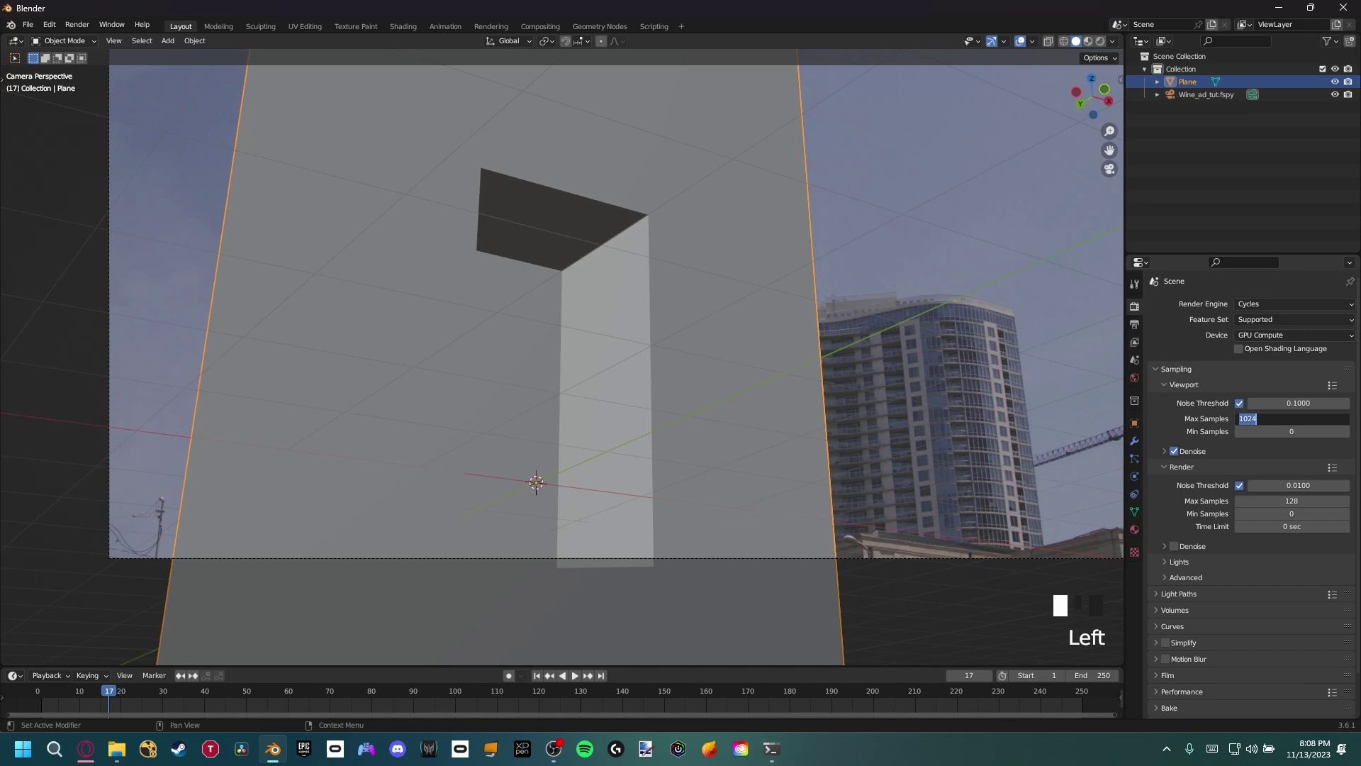
pyautogui.write('64\\')
pyautogui.press('Return')
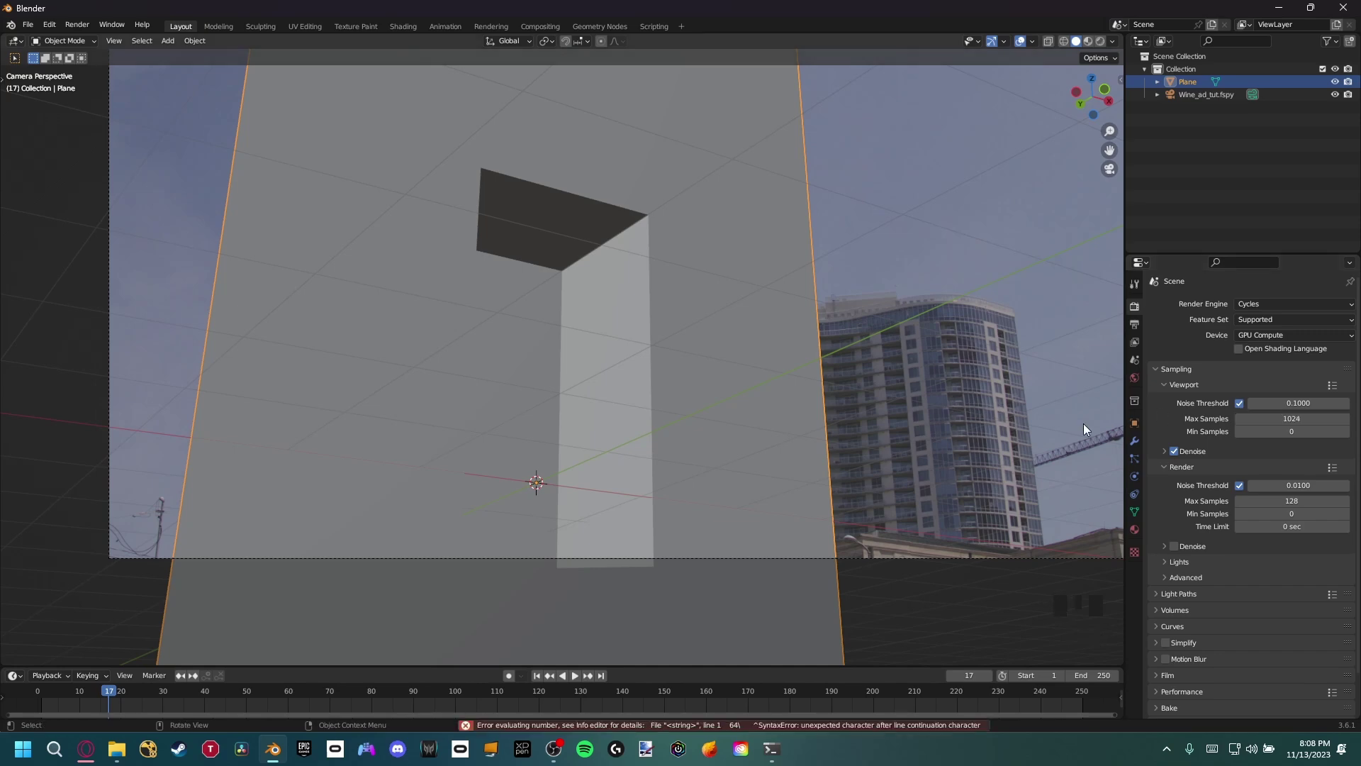
pyautogui.click(1291, 418)
pyautogui.write('64')
pyautogui.press('Return')
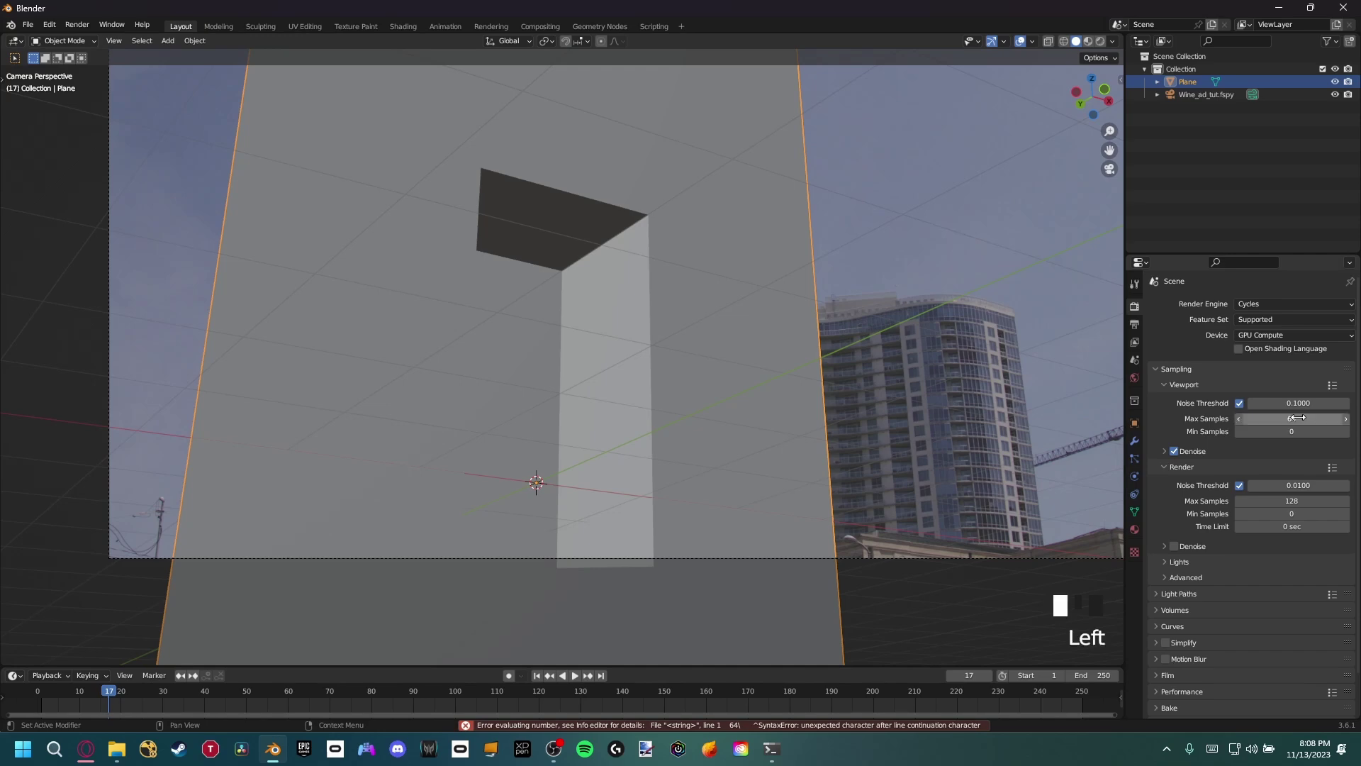
# Step: Switch the viewport to rendered shading with the recess in view
pyautogui.moveTo(660, 386)
pyautogui.keyDown('shift'); pyautogui.mouseDown(button='middle')
pyautogui.moveTo(670, 372)
pyautogui.moveTo(667, 404)
pyautogui.mouseUp(button='middle'); pyautogui.keyUp('shift')
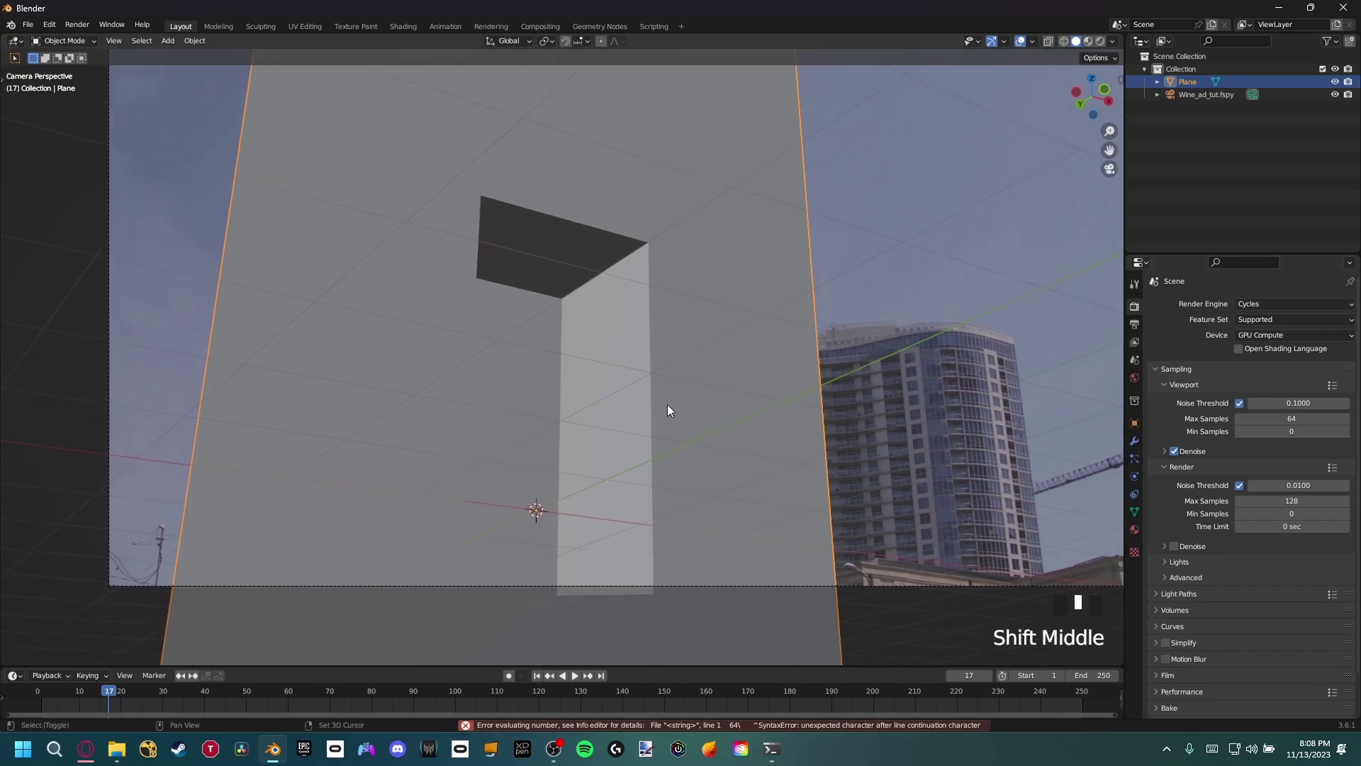
pyautogui.press('z')
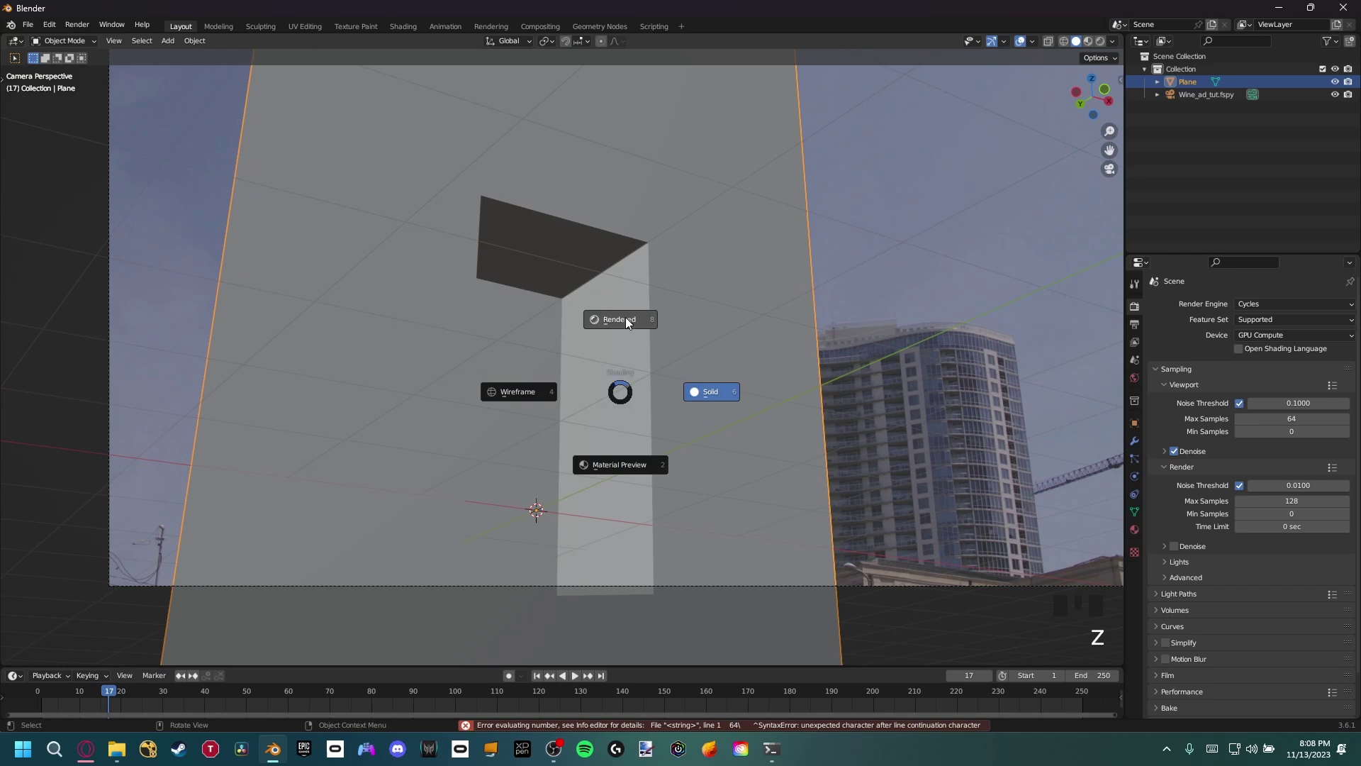
pyautogui.click(623, 318)
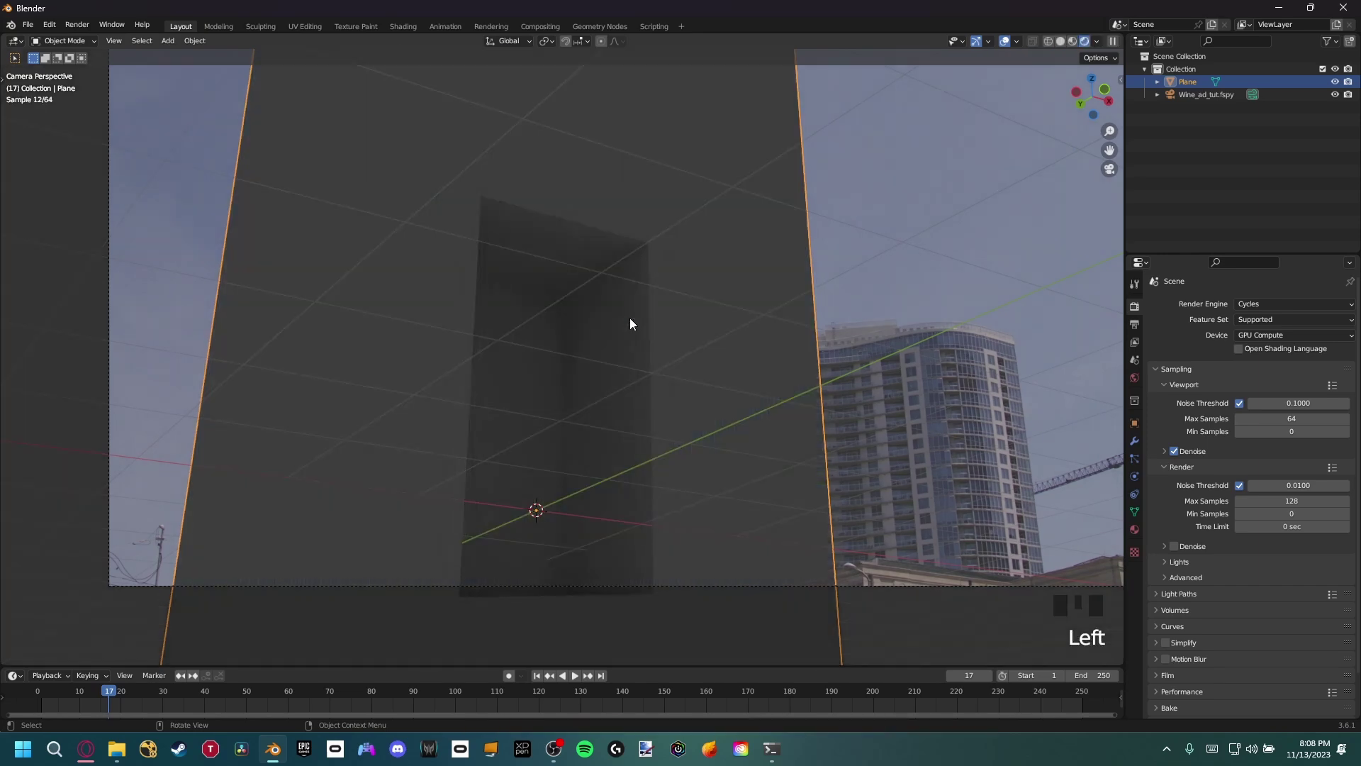
pyautogui.keyDown('shift'); pyautogui.moveTo(577, 266); pyautogui.dragTo(599, 233, button='middle'); pyautogui.keyUp('shift')
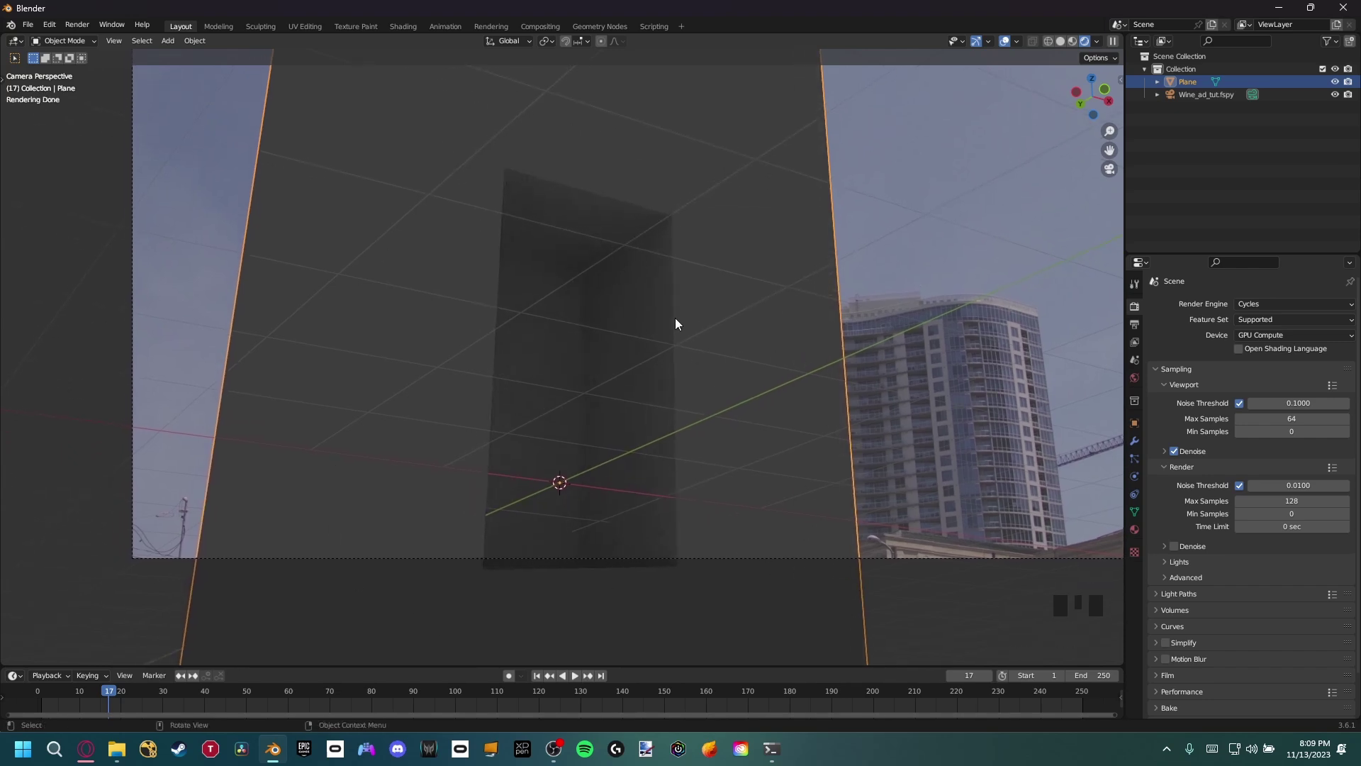
# Step: Create a new material on the plane and name it Room
pyautogui.click(1139, 533)
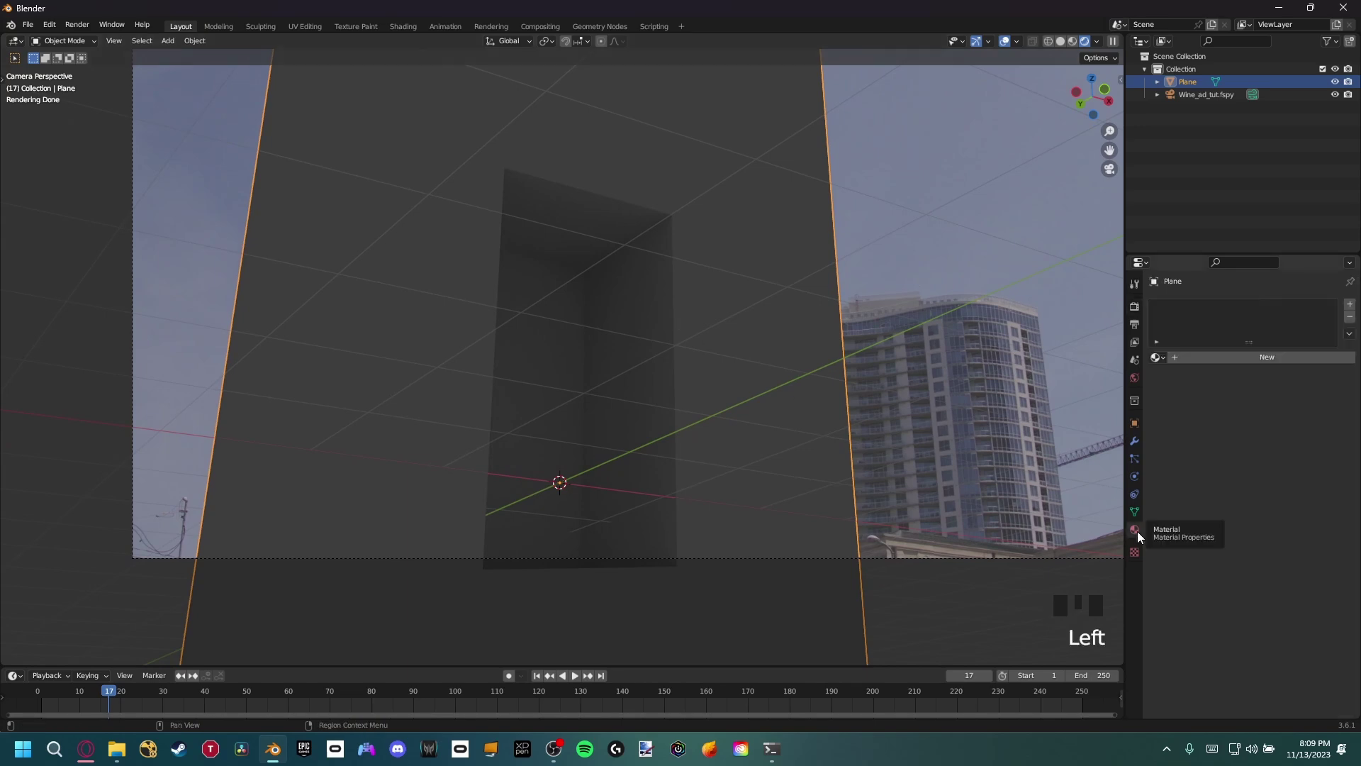
pyautogui.click(1198, 358)
pyautogui.click(1229, 355)
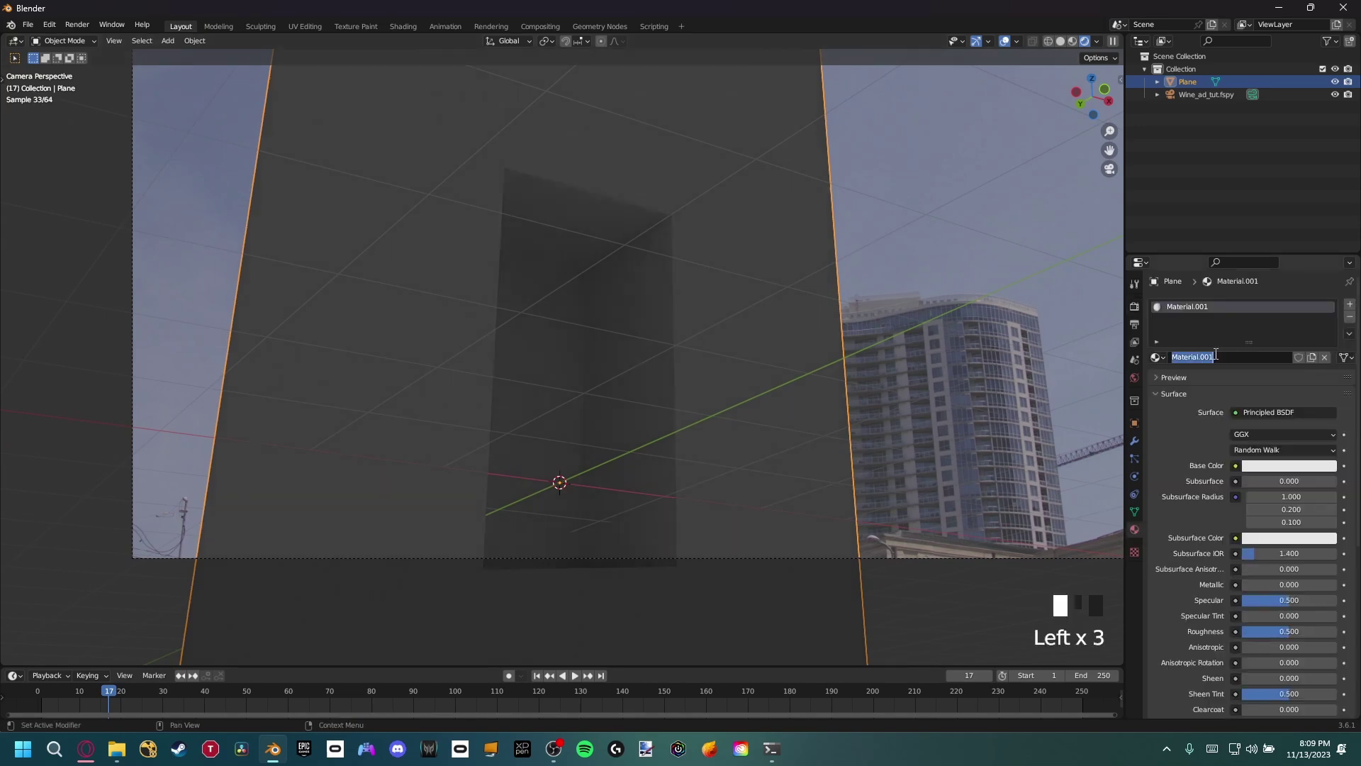
pyautogui.write('Room')
pyautogui.press('Return')
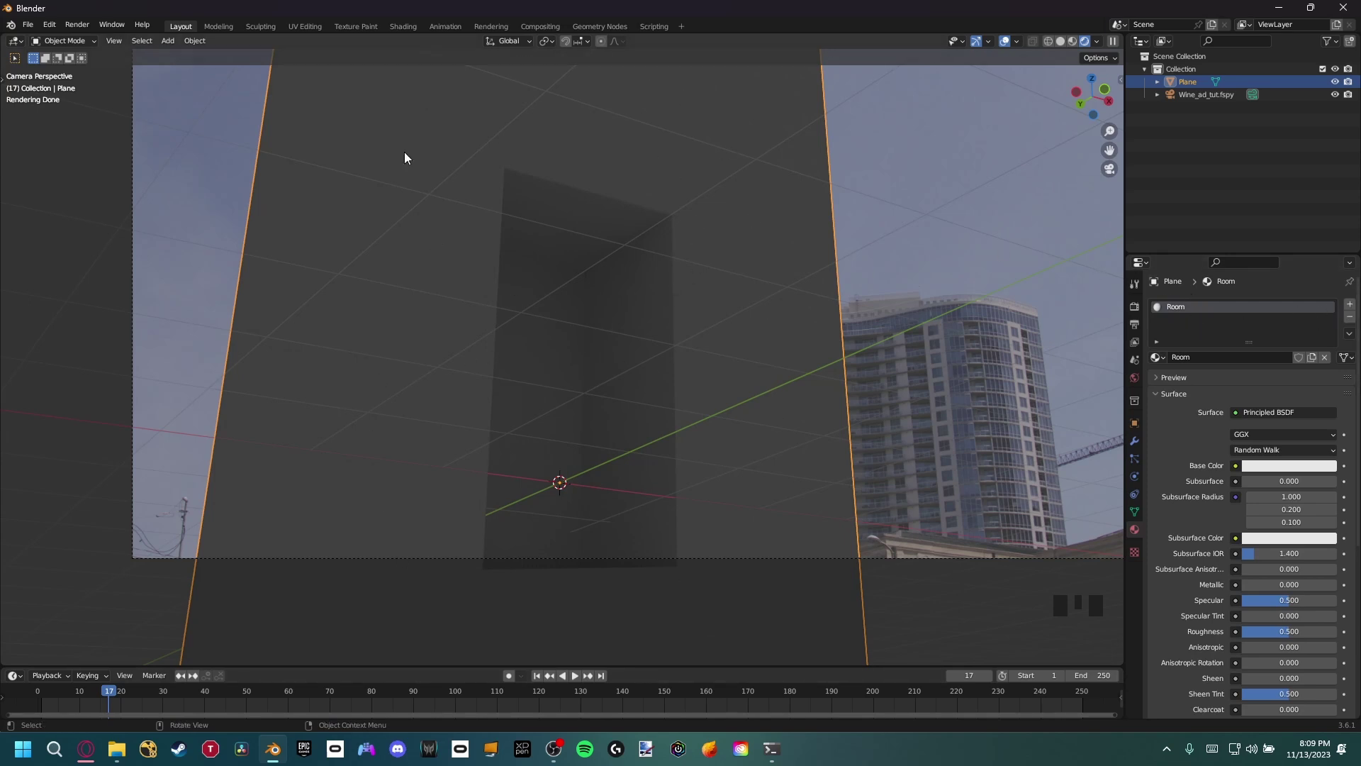
# Step: Add a second material slot to the plane with a new material named Holdout
pyautogui.click(1349, 304)
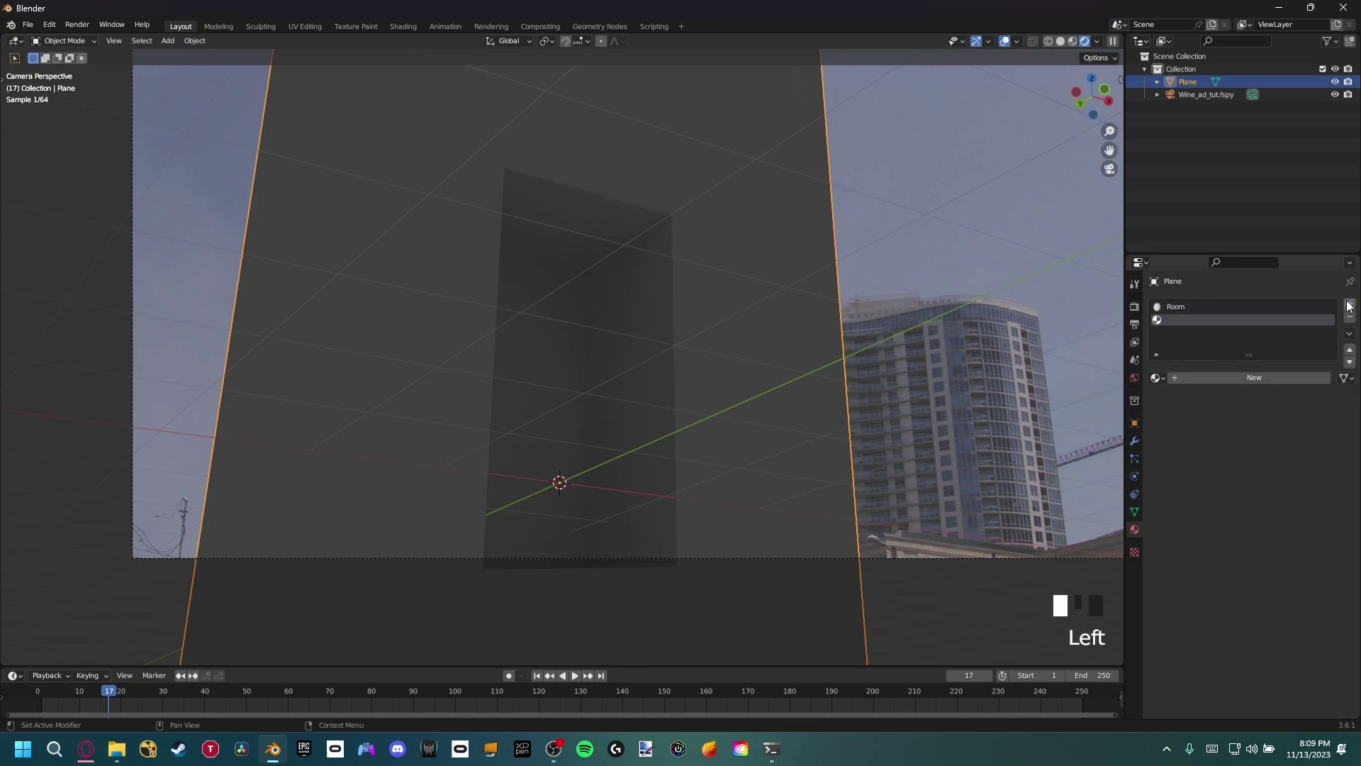
pyautogui.click(1218, 377)
pyautogui.doubleClick(1239, 377)
pyautogui.write('Holdout')
pyautogui.press('Return')
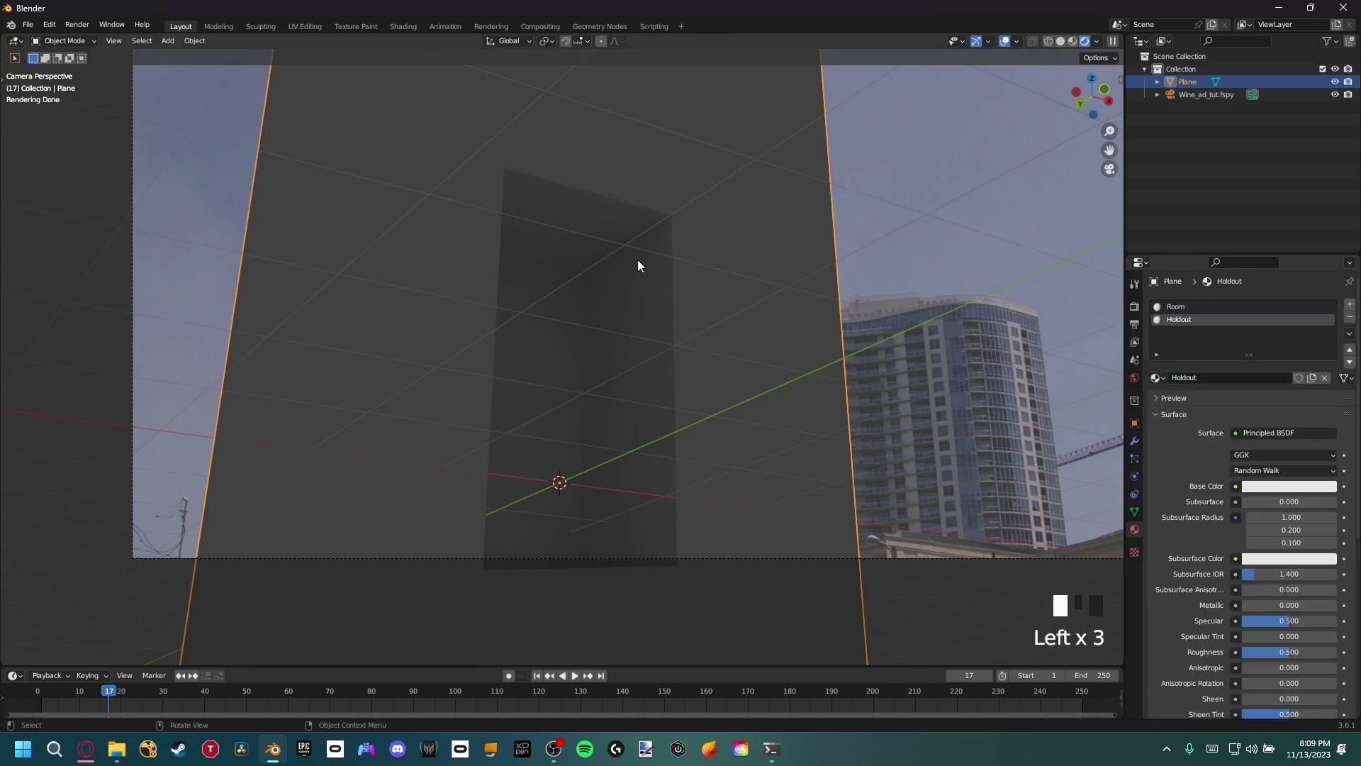
# Step: Assign the Holdout material to the four border faces surrounding the recess in Edit Mode
pyautogui.press('Tab')
pyautogui.click(607, 152)
pyautogui.click(607, 152)
pyautogui.click(556, 340)
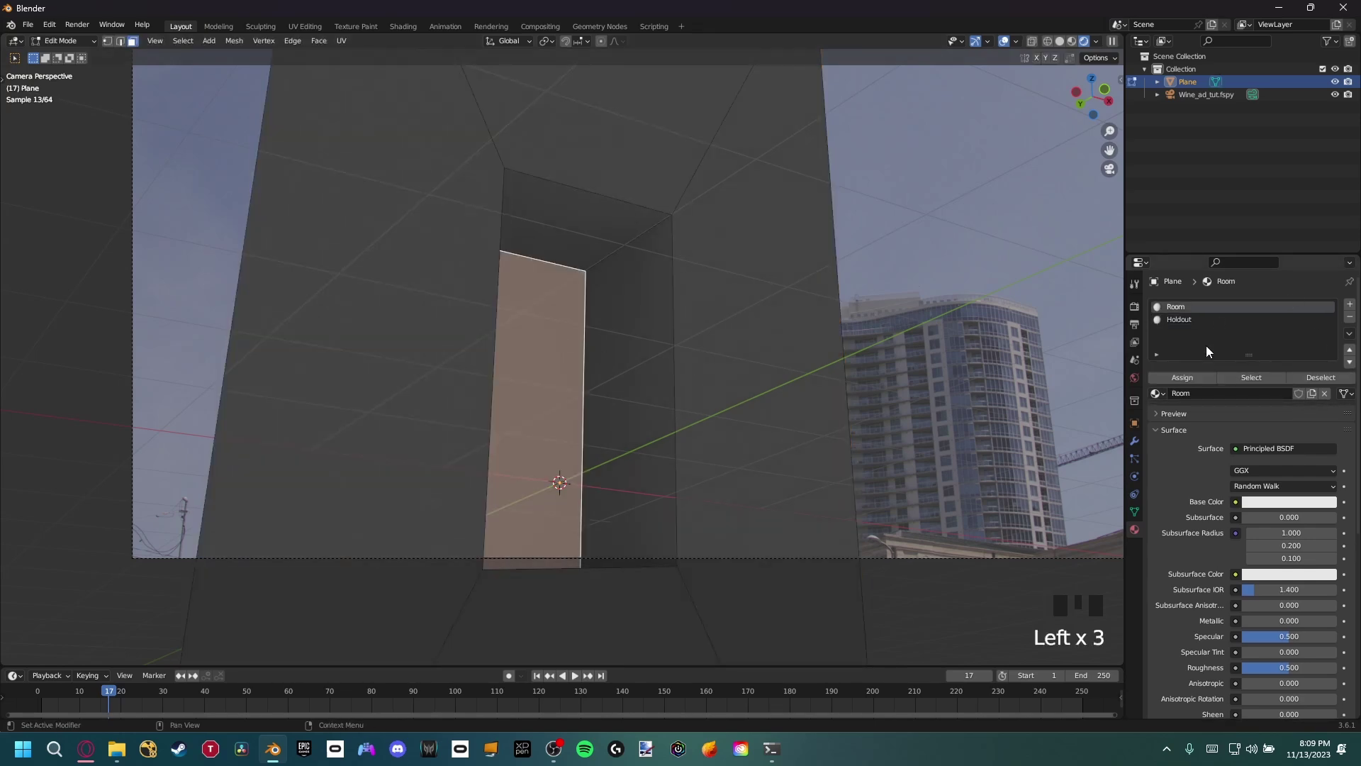
pyautogui.click(614, 127)
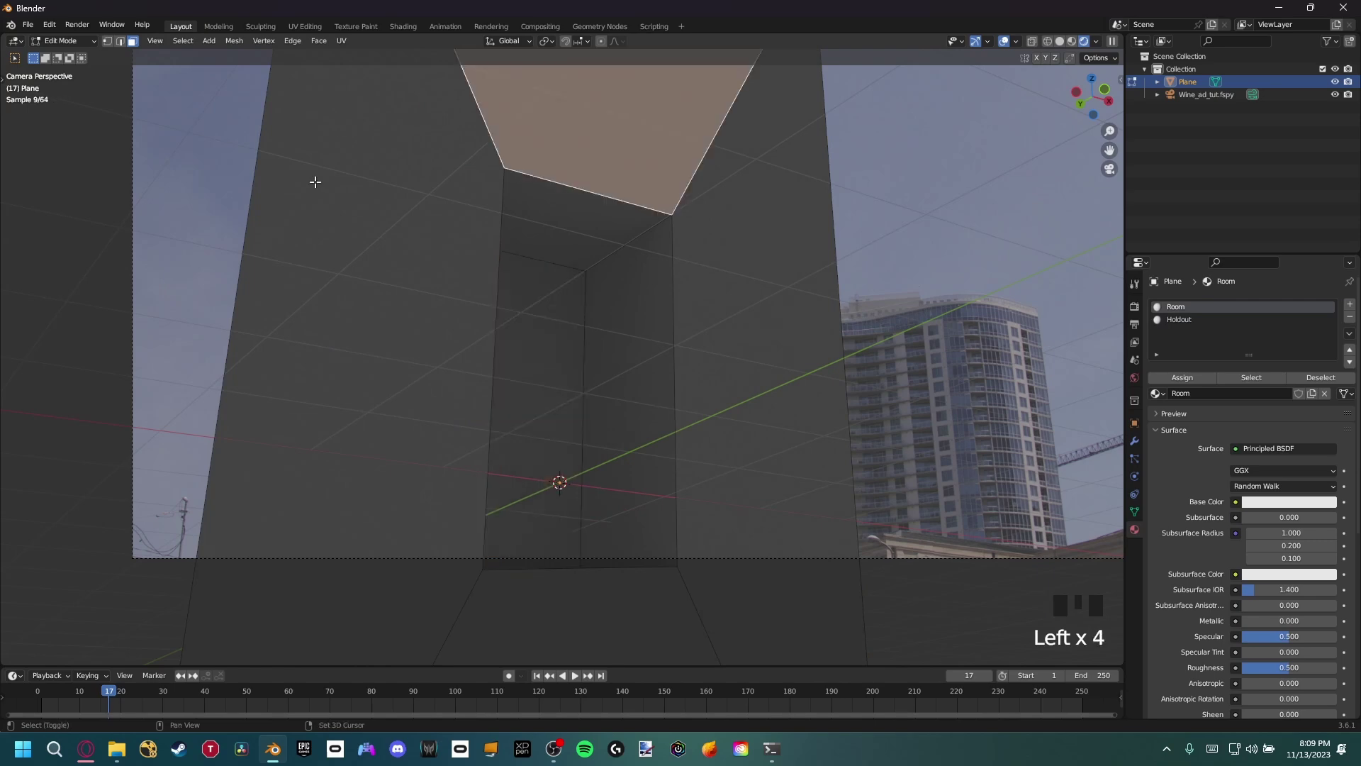
pyautogui.keyDown('shift'); pyautogui.click(312, 182); pyautogui.keyUp('shift')
pyautogui.keyDown('shift'); pyautogui.click(687, 572); pyautogui.keyUp('shift')
pyautogui.keyDown('shift'); pyautogui.click(772, 455); pyautogui.keyUp('shift')
pyautogui.keyDown('shift'); pyautogui.moveTo(772, 455); pyautogui.dragTo(978, 247, button='middle'); pyautogui.keyUp('shift')
pyautogui.click(1193, 319)
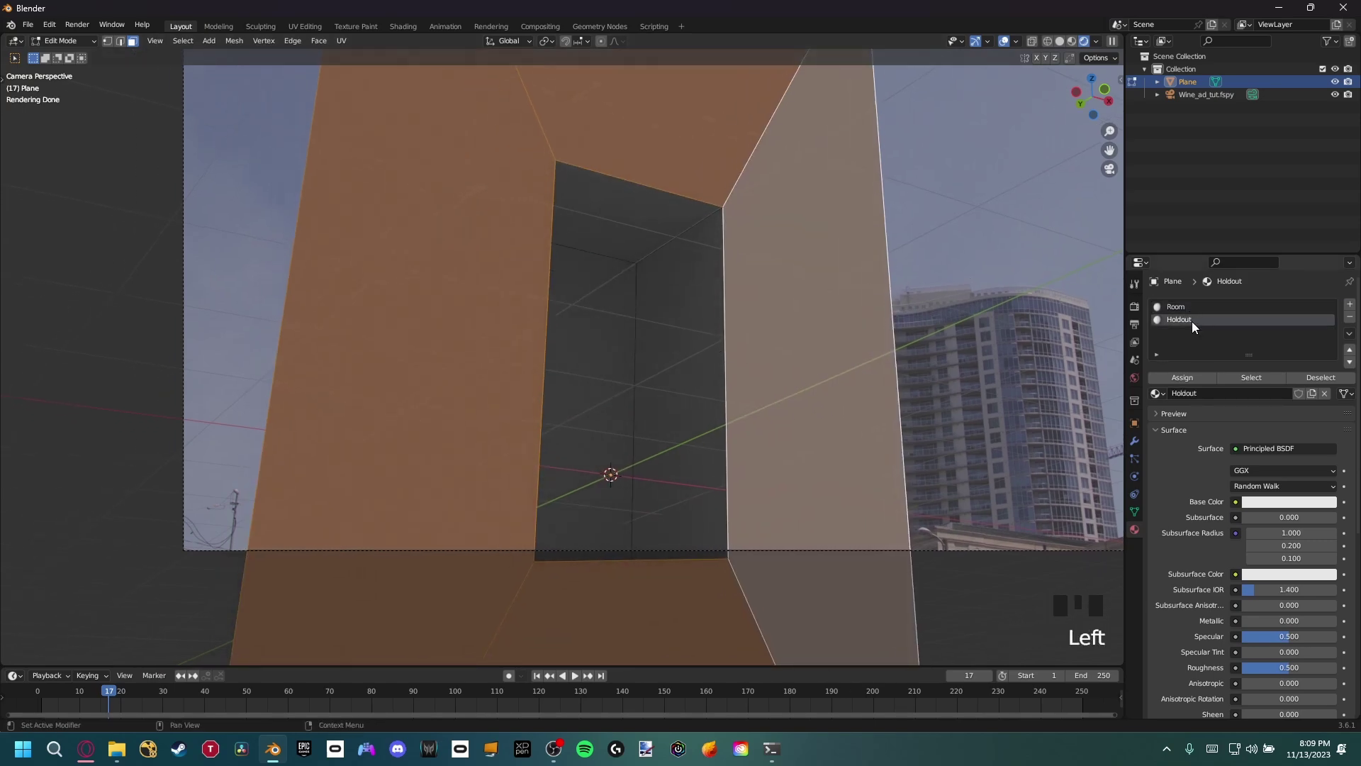
pyautogui.click(1181, 377)
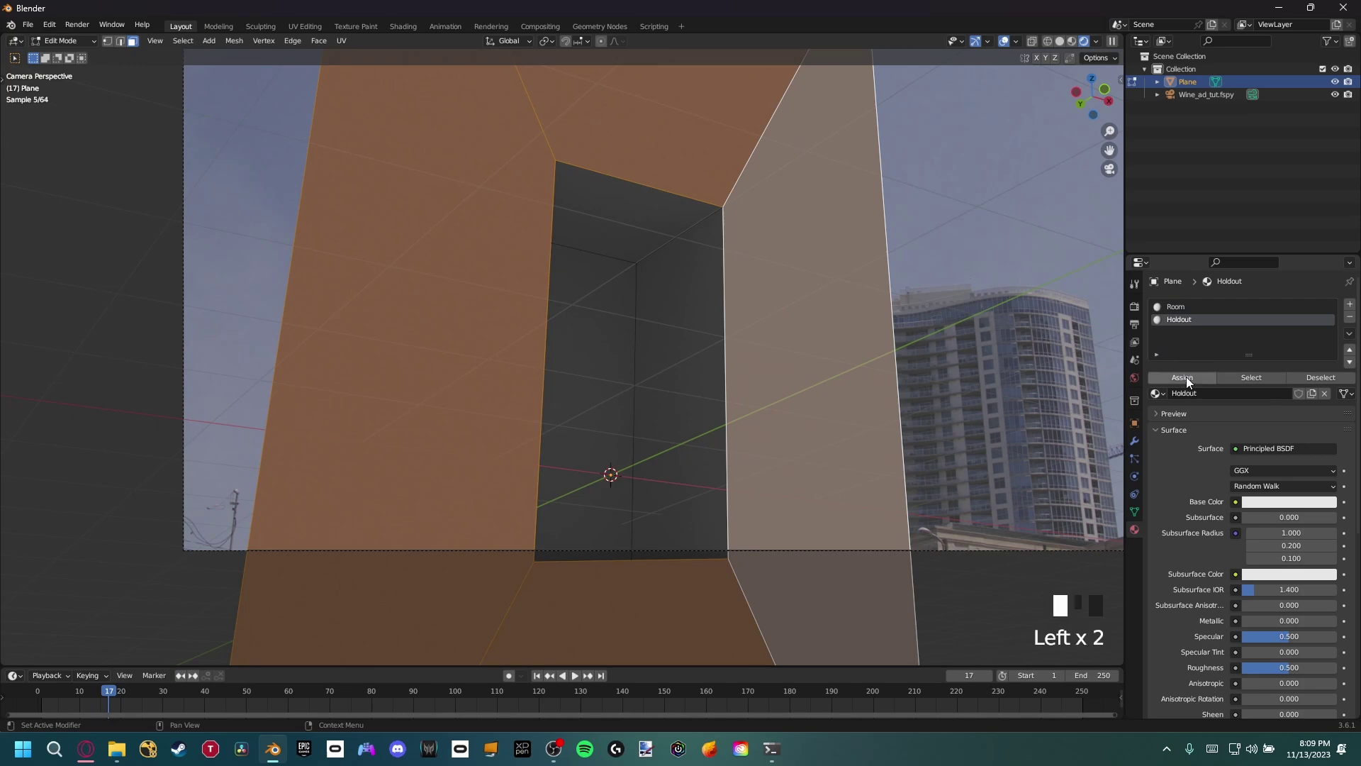
# Step: Check which materials are assigned to the border faces and the recess's back face, and return to Object Mode
pyautogui.press('Tab')
pyautogui.press('Tab')
pyautogui.click(665, 117)
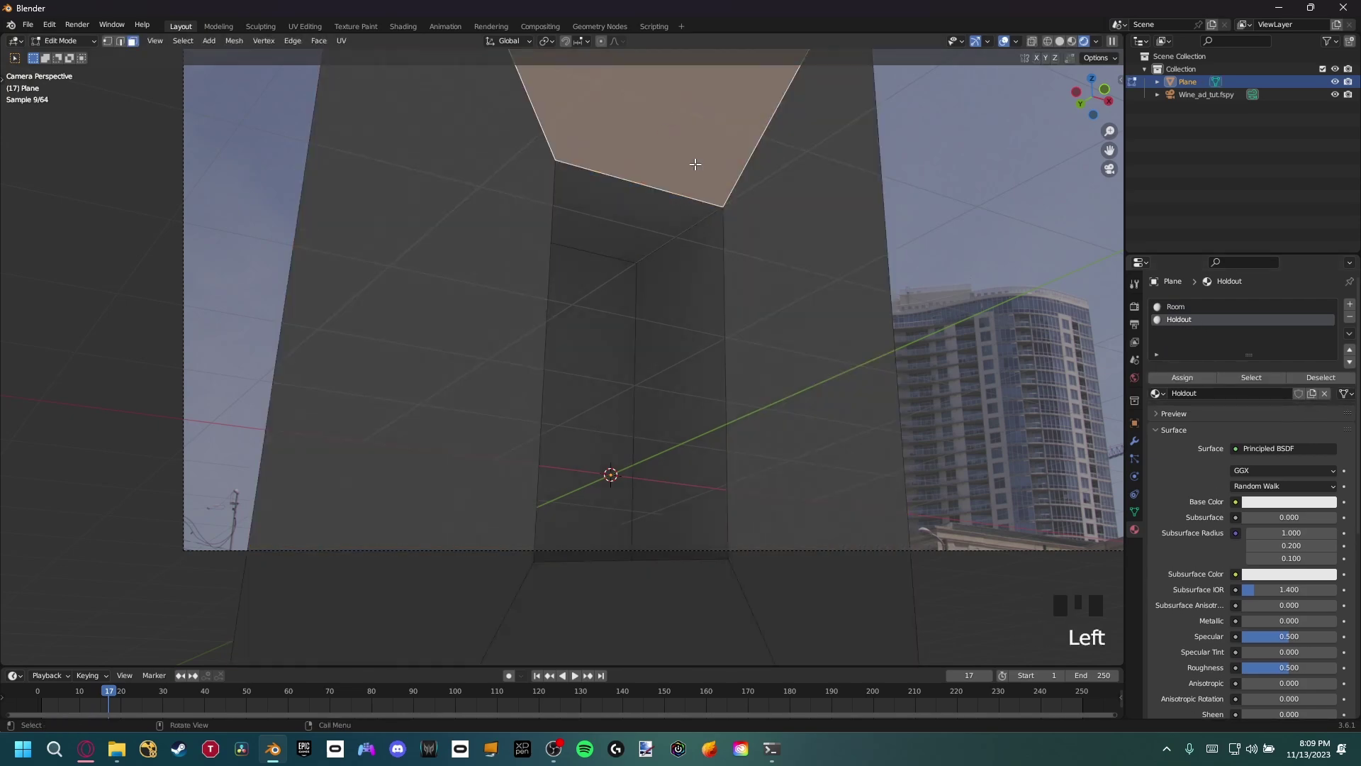
pyautogui.click(694, 163)
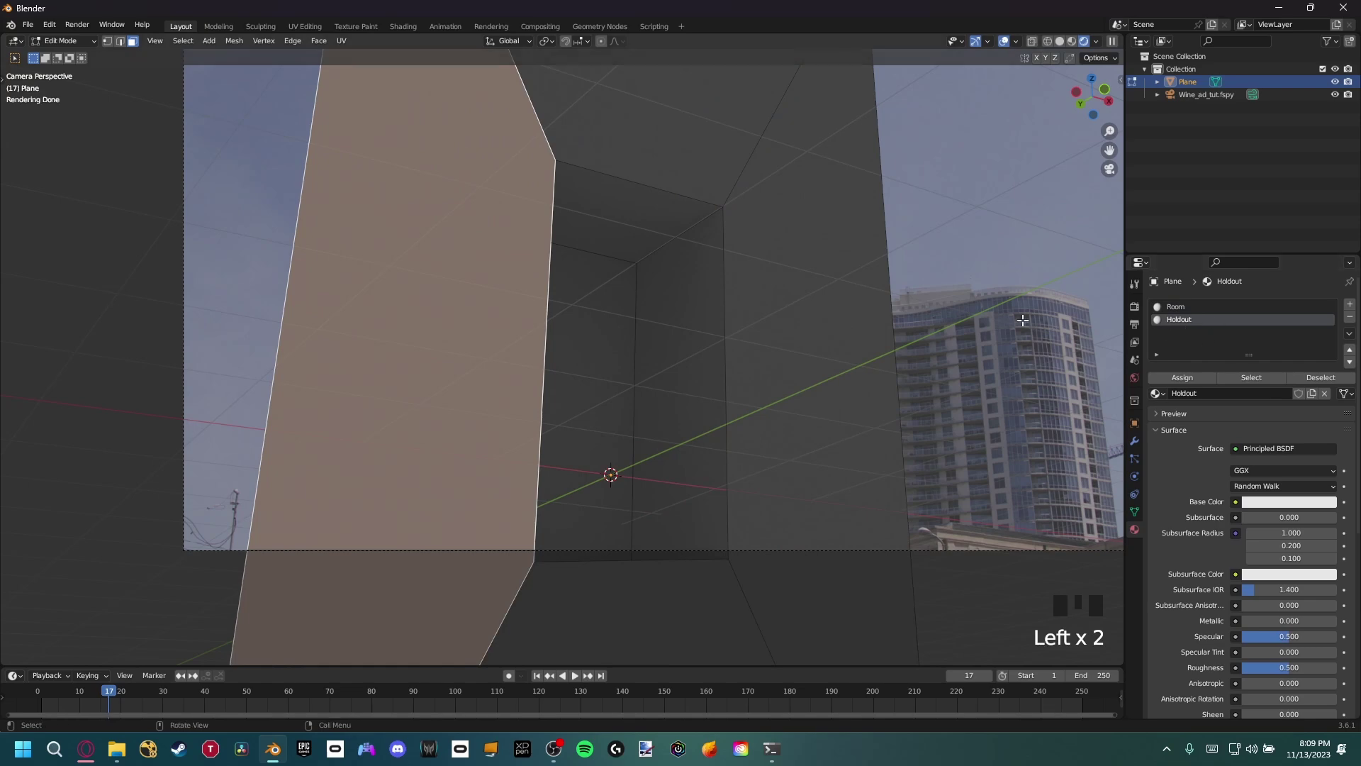
pyautogui.click(614, 330)
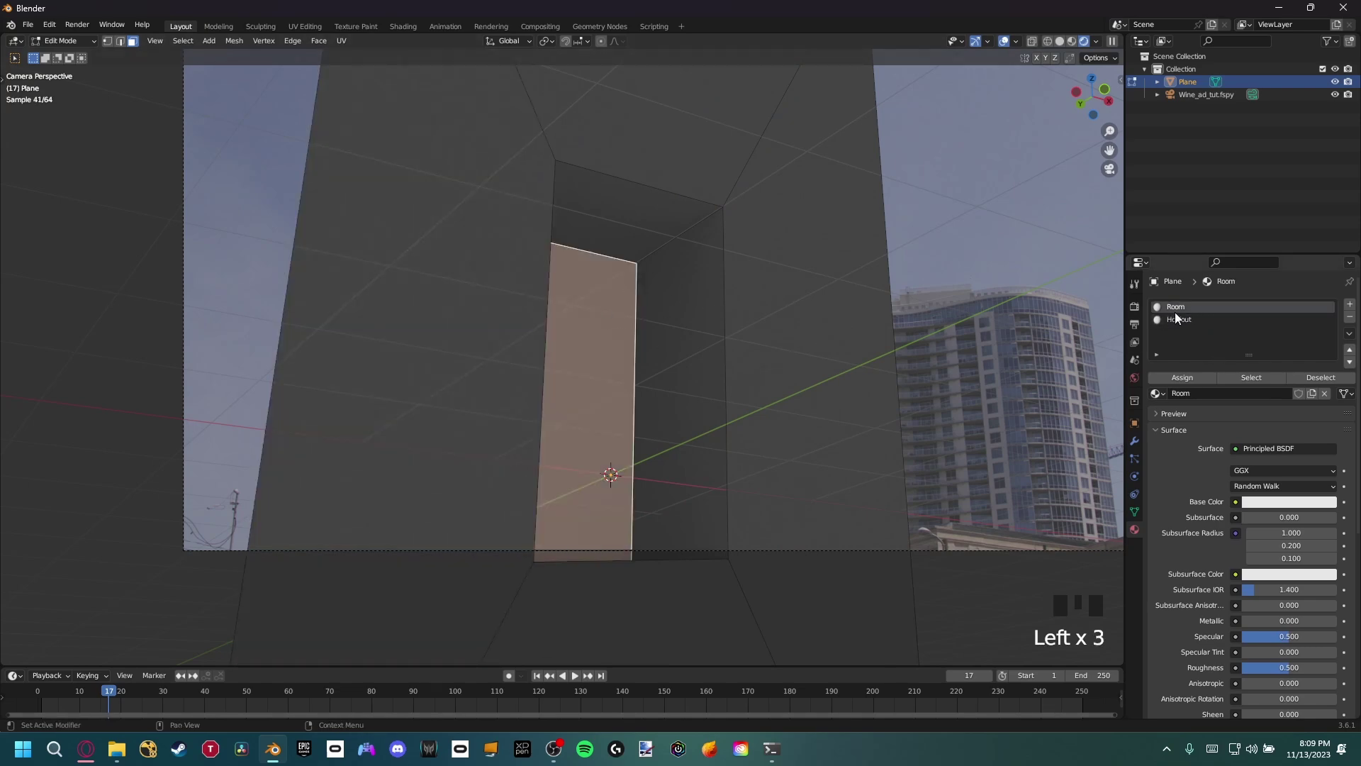
pyautogui.press('Tab')
pyautogui.keyDown('shift'); pyautogui.moveTo(1102, 305); pyautogui.dragTo(1112, 300, button='middle'); pyautogui.keyUp('shift')
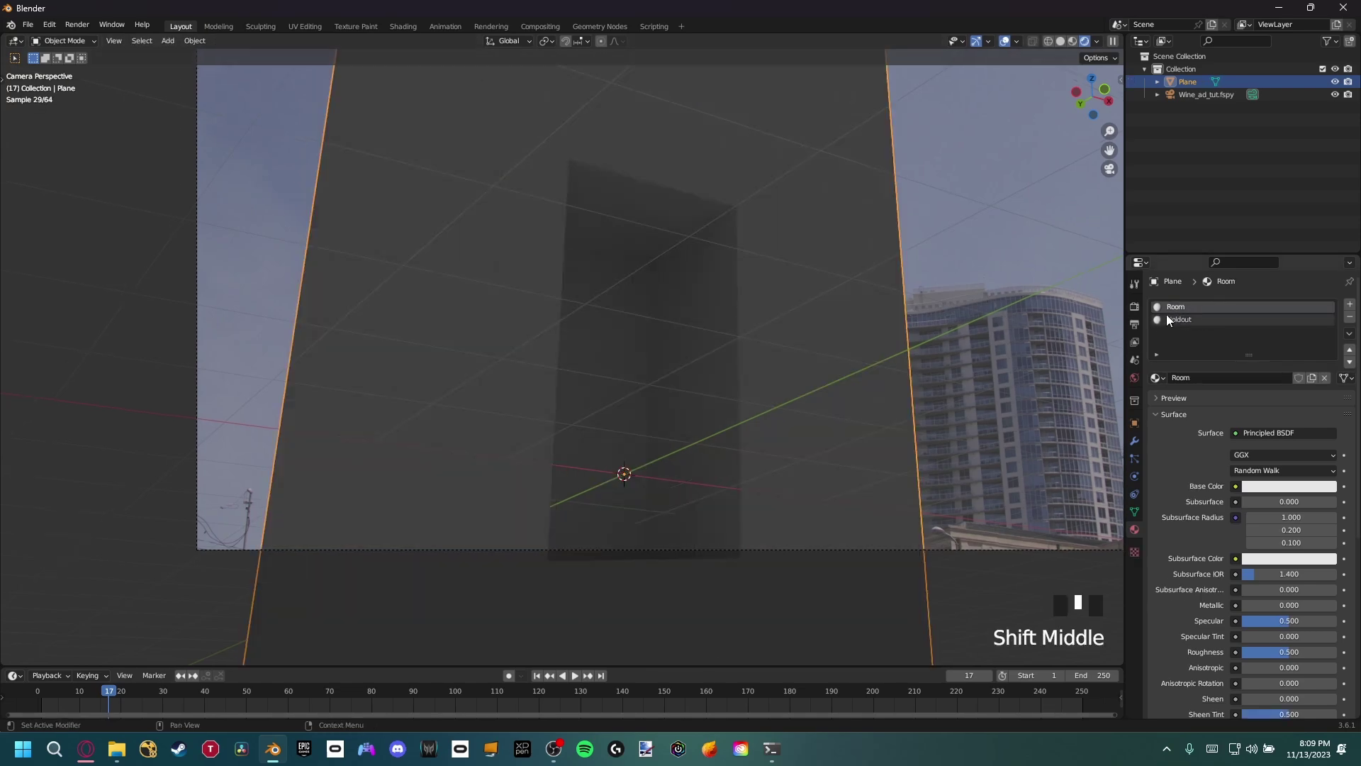
# Step: Change the Holdout material's surface shader to Holdout and deselect the plane
pyautogui.click(1173, 316)
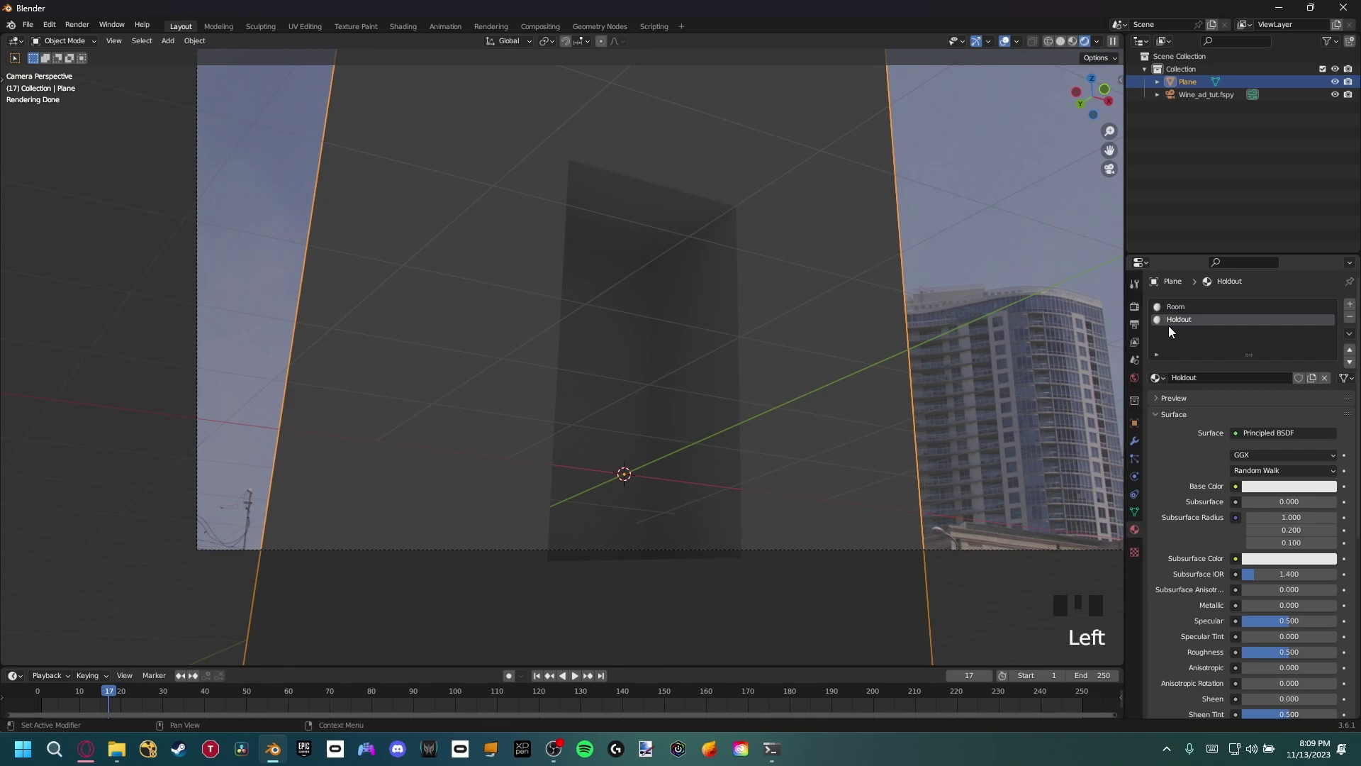
pyautogui.click(1255, 434)
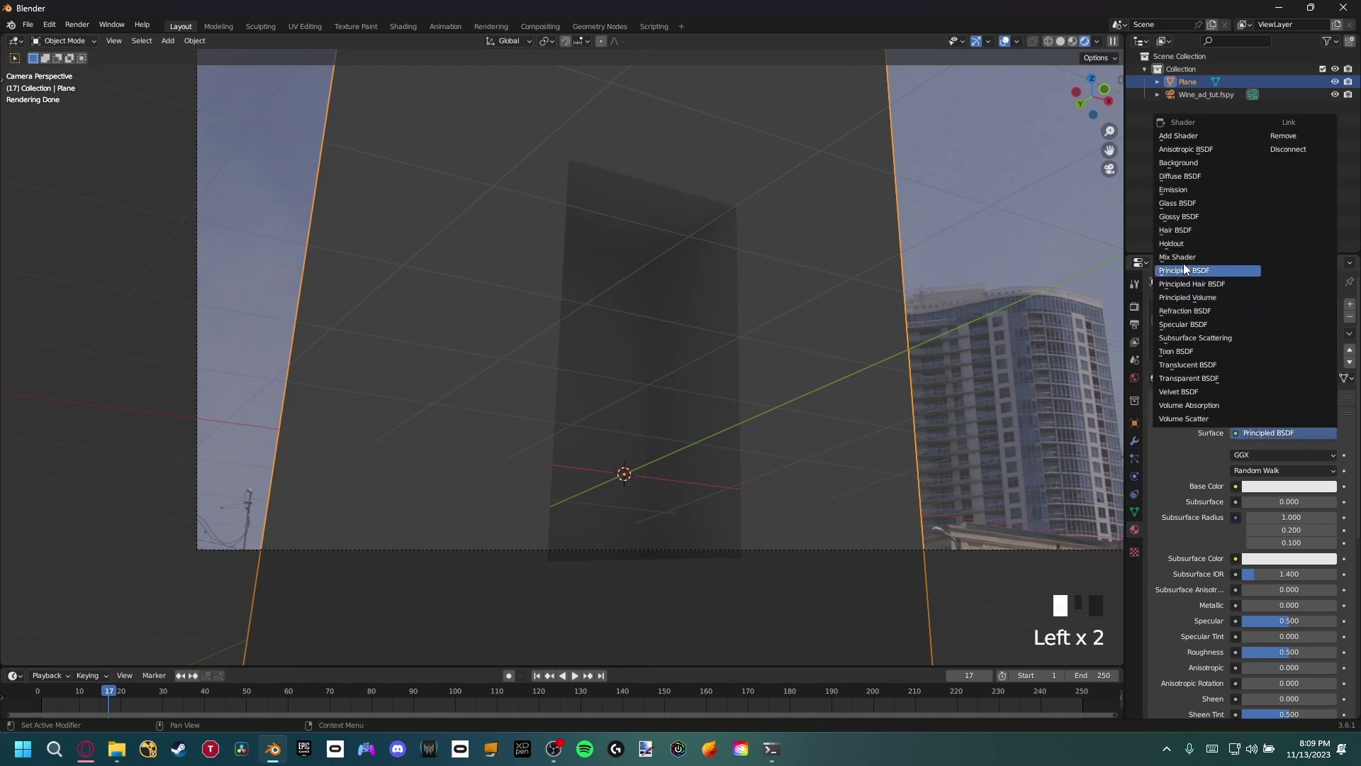
pyautogui.click(1177, 243)
pyautogui.keyDown('shift'); pyautogui.moveTo(646, 370); pyautogui.dragTo(968, 396, button='middle'); pyautogui.keyUp('shift')
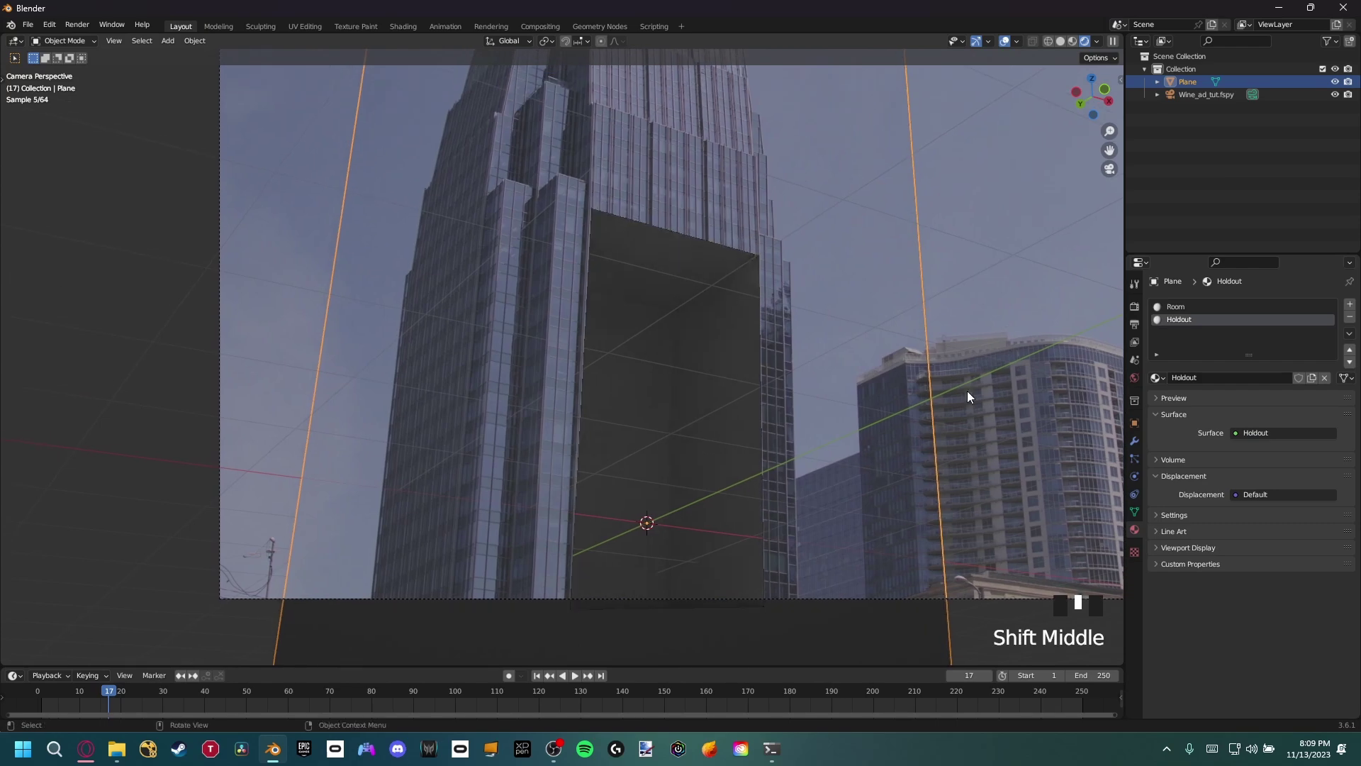
pyautogui.click(1031, 268)
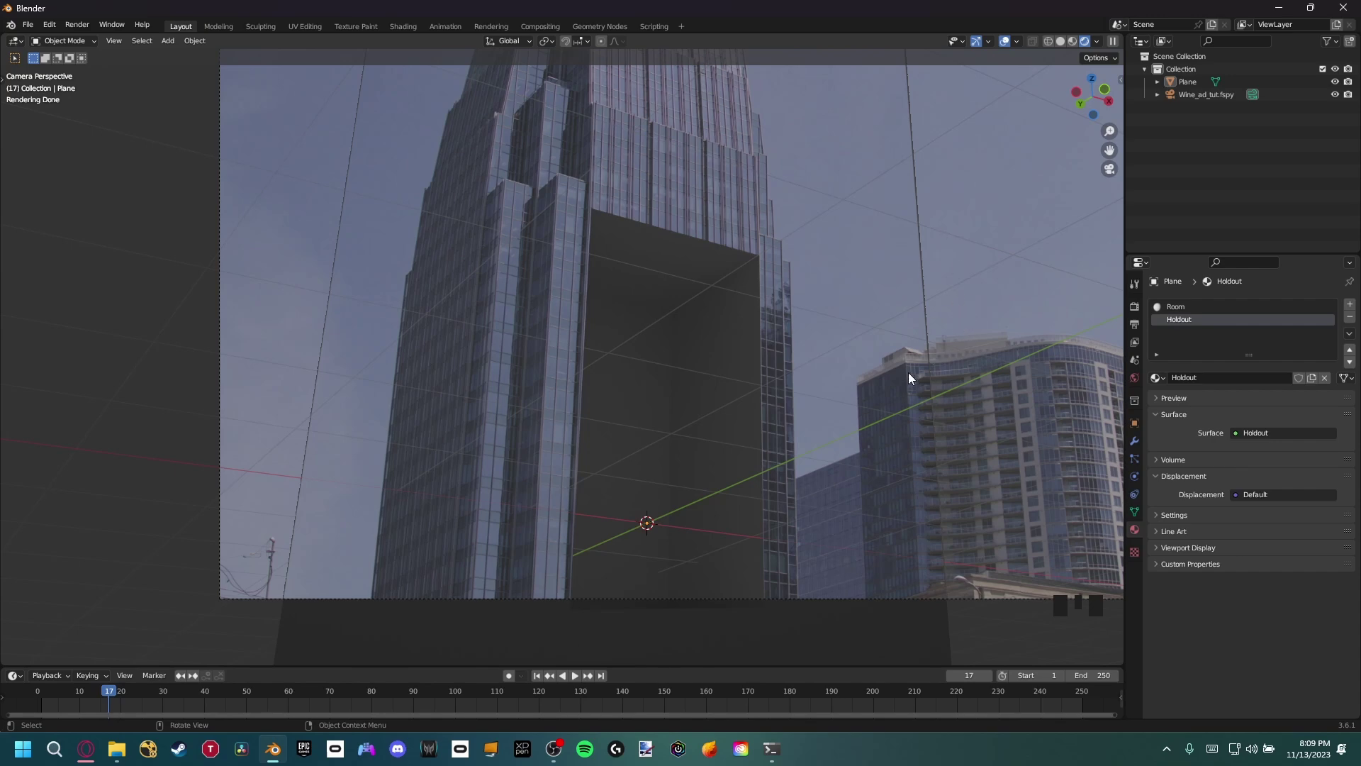
# Step: Enable a transparent film background in the render settings and save the Blender file
pyautogui.click(1133, 308)
pyautogui.click(1167, 675)
pyautogui.scroll(-5, 1168, 602)
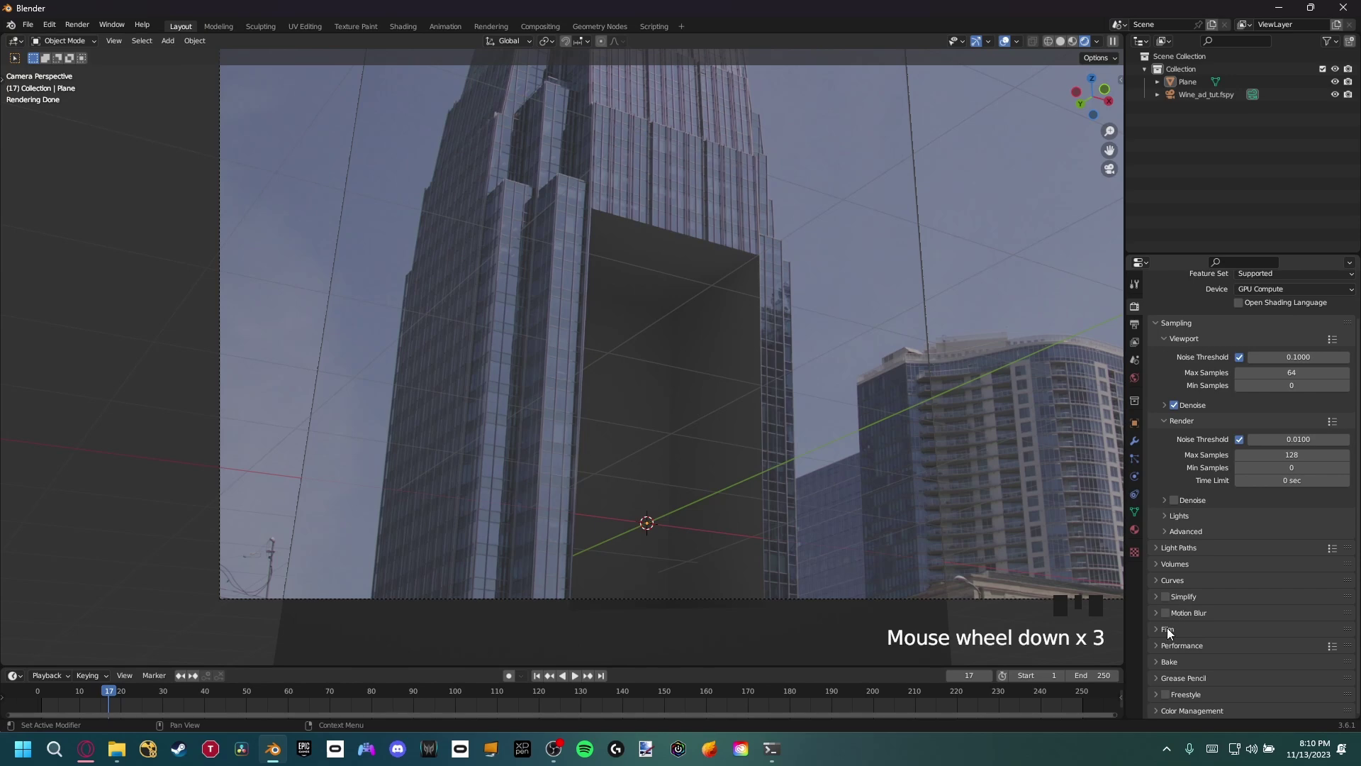
pyautogui.click(1174, 593)
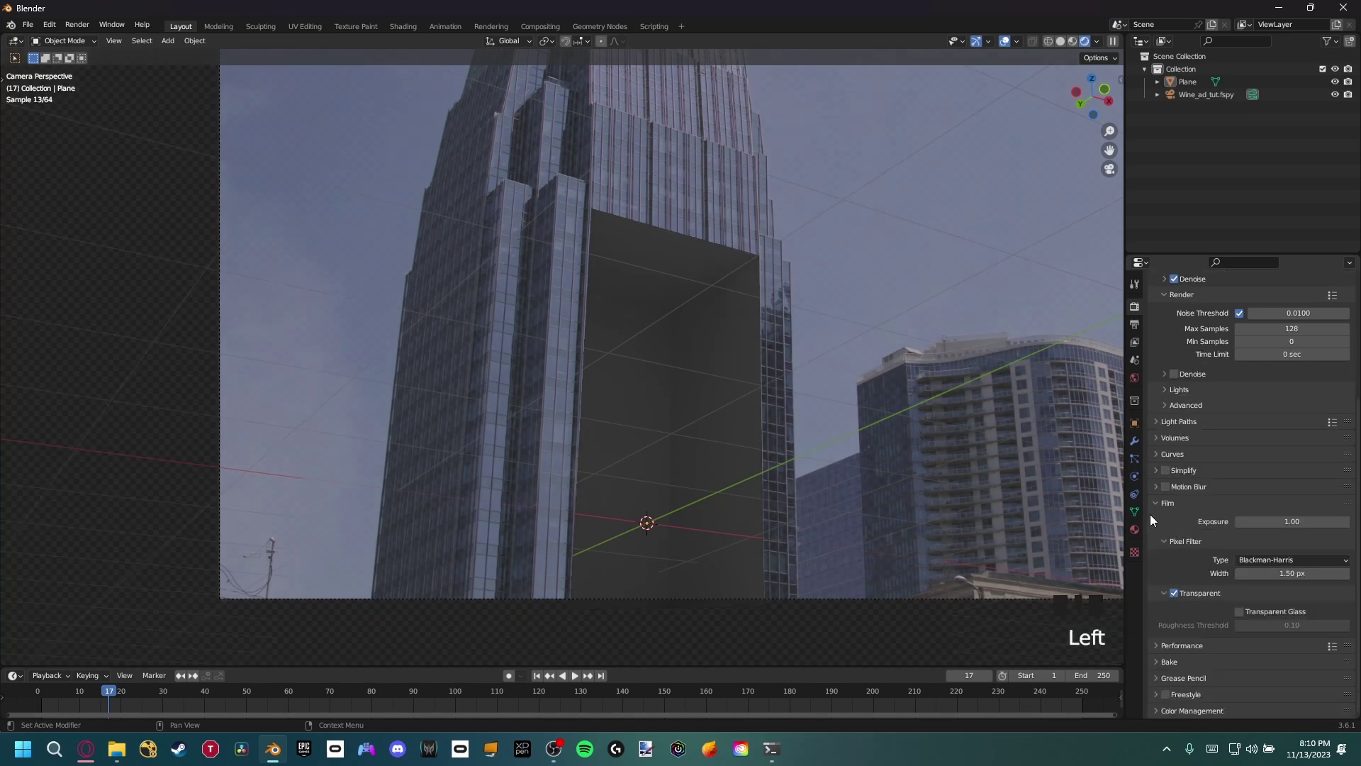
pyautogui.click(1156, 503)
pyautogui.hotkey('ctrl', 's')
pyautogui.keyDown('shift'); pyautogui.moveTo(985, 303); pyautogui.dragTo(615, 236, button='middle'); pyautogui.keyUp('shift')
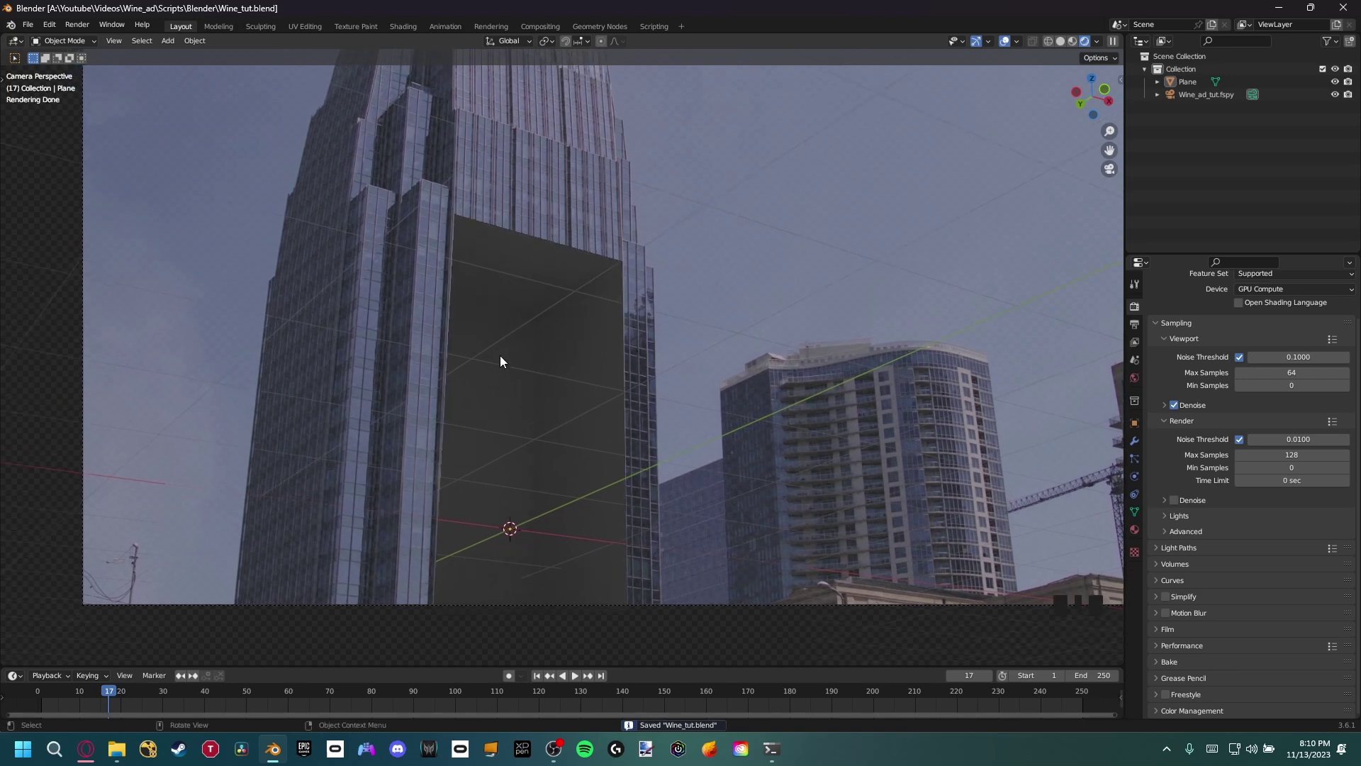
# Step: Set the world background colour to an Environment Texture and load the blue_photo_studio_4k.exr image
pyautogui.click(1134, 377)
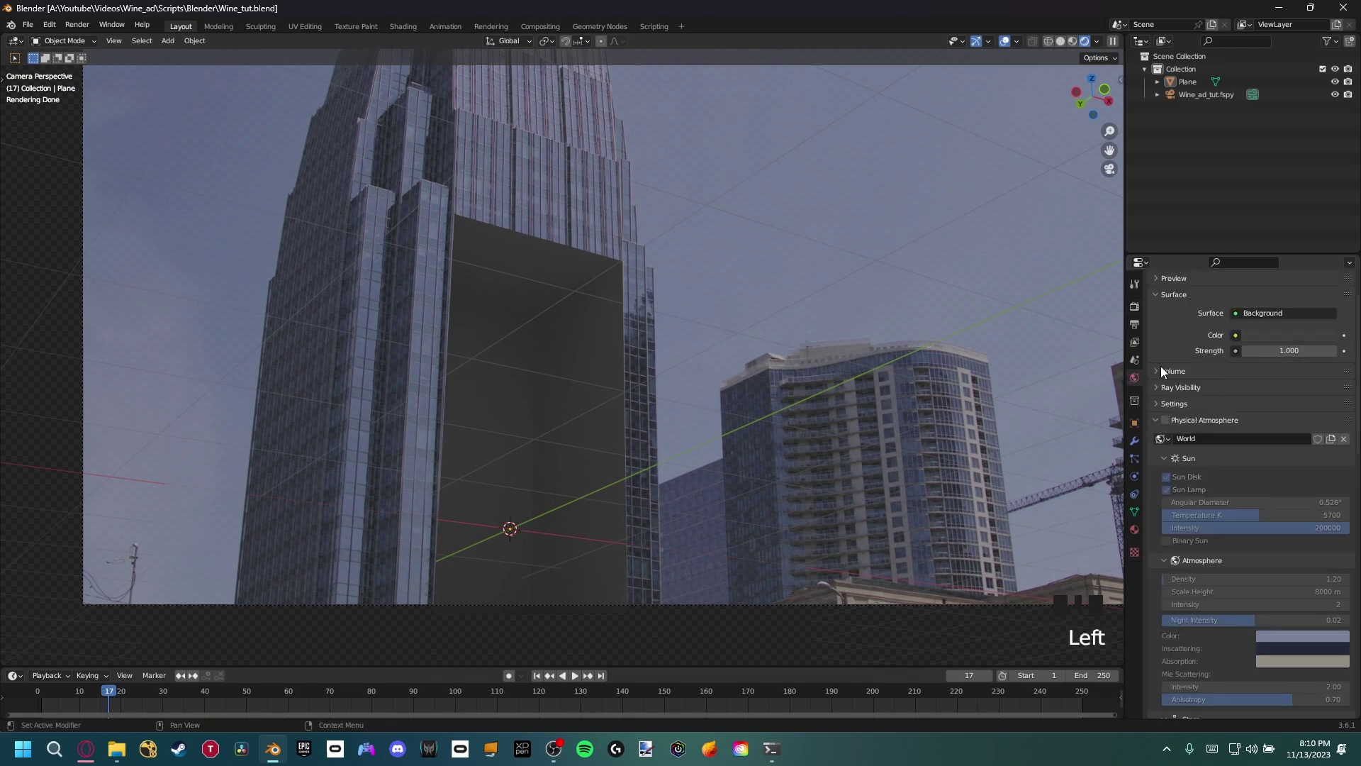
pyautogui.click(1233, 334)
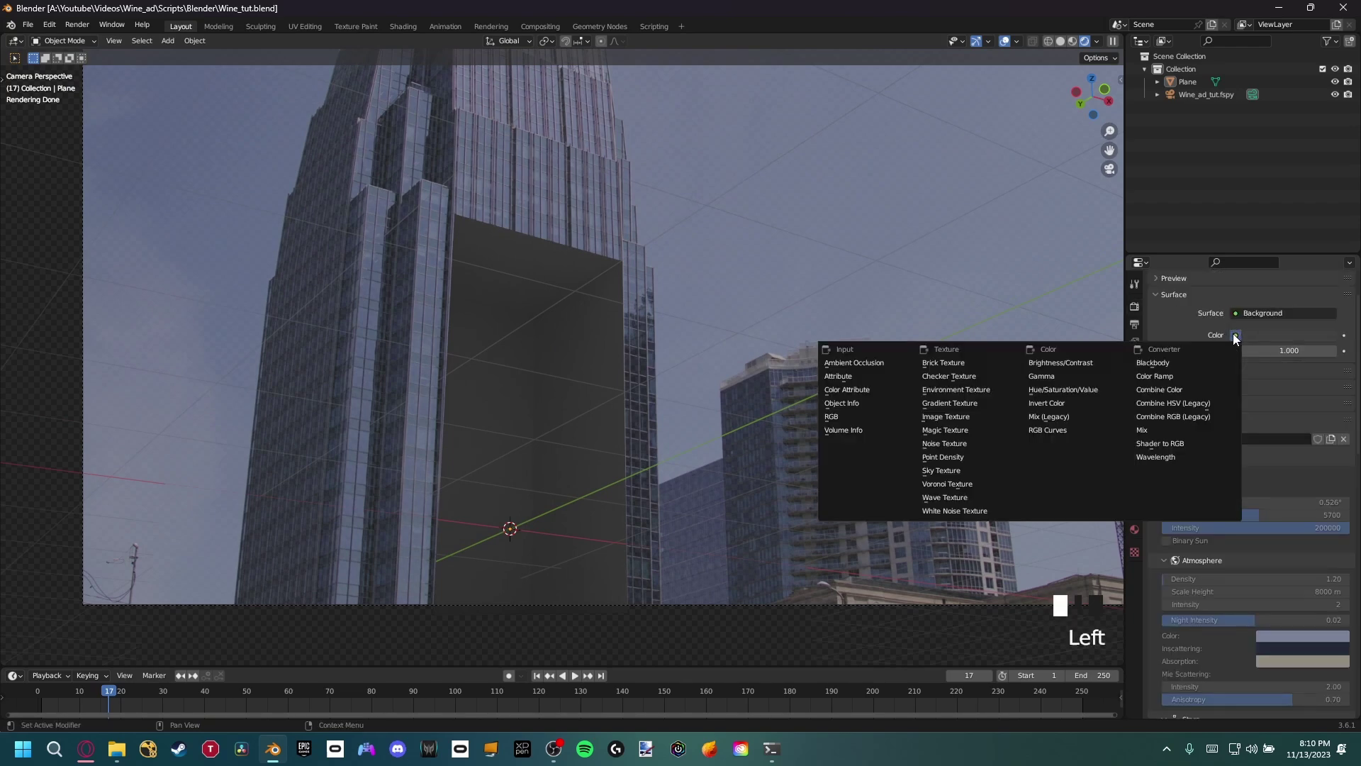
pyautogui.click(955, 389)
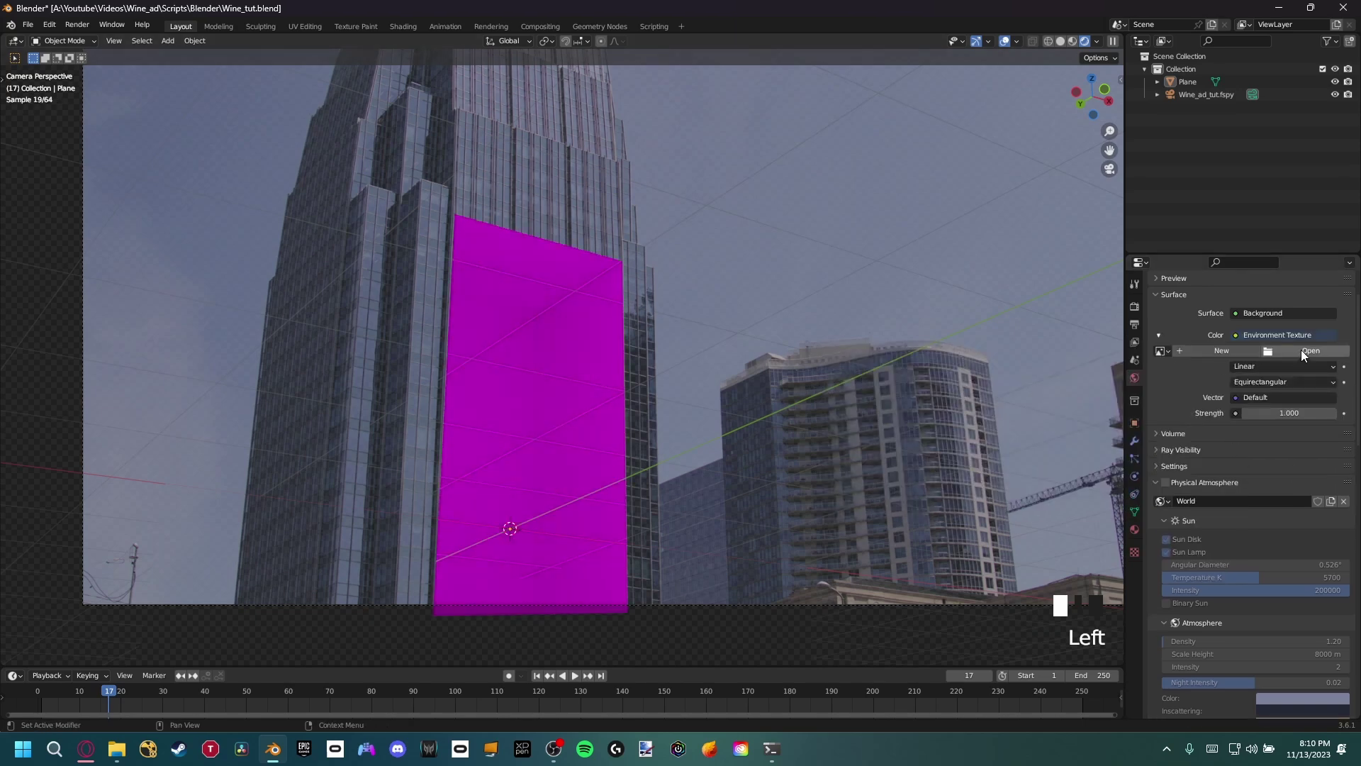
pyautogui.click(1300, 350)
pyautogui.scroll(-1, 641, 374)
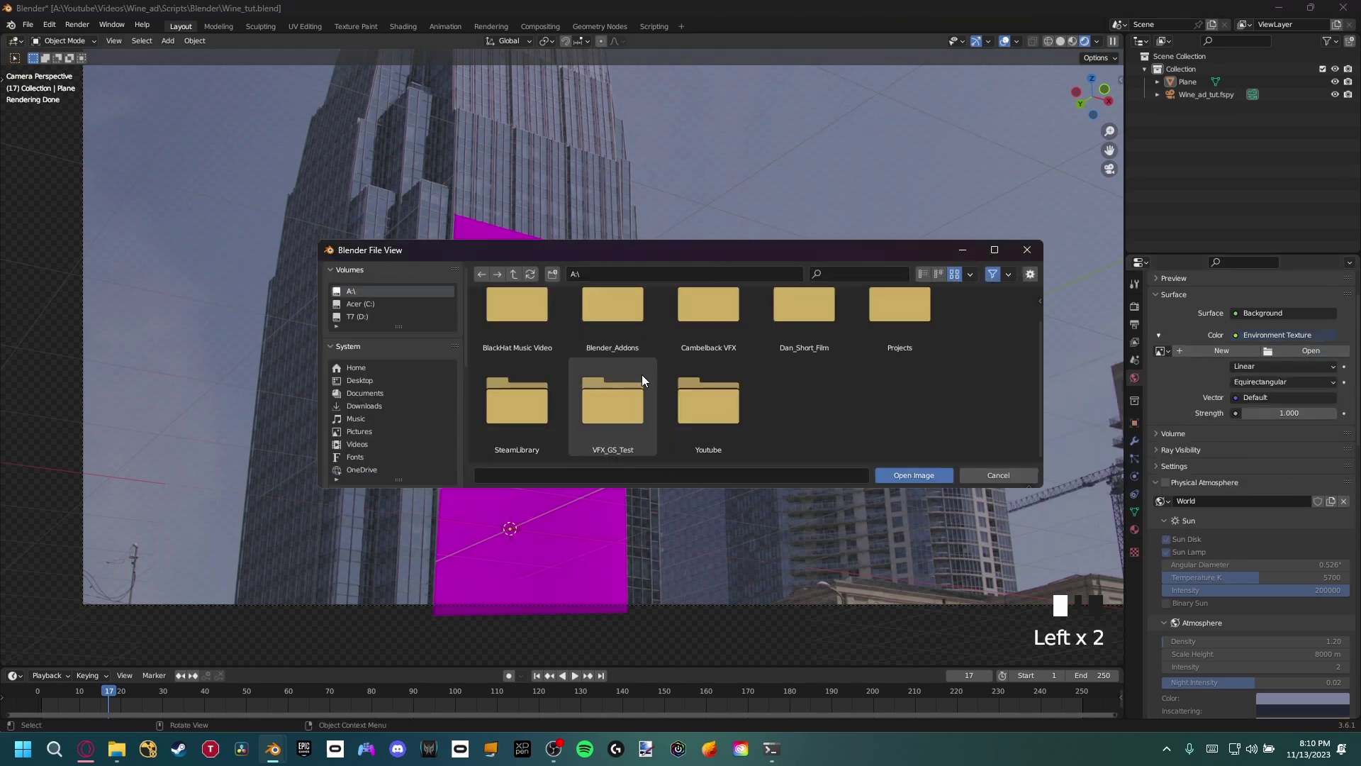
pyautogui.doubleClick(692, 393)
pyautogui.doubleClick(692, 395)
pyautogui.click(692, 395)
pyautogui.click(925, 475)
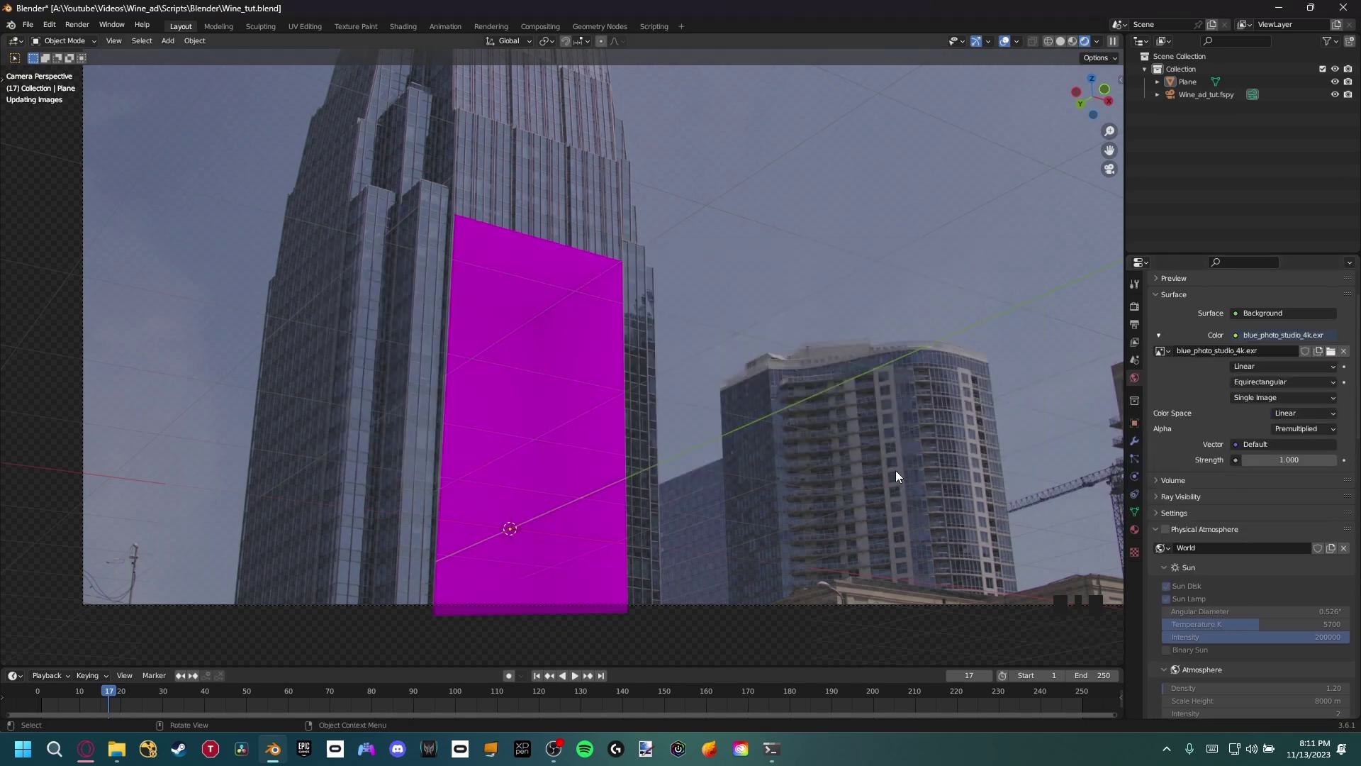
pyautogui.keyDown('shift'); pyautogui.moveTo(630, 466); pyautogui.dragTo(658, 355, button='middle'); pyautogui.keyUp('shift')
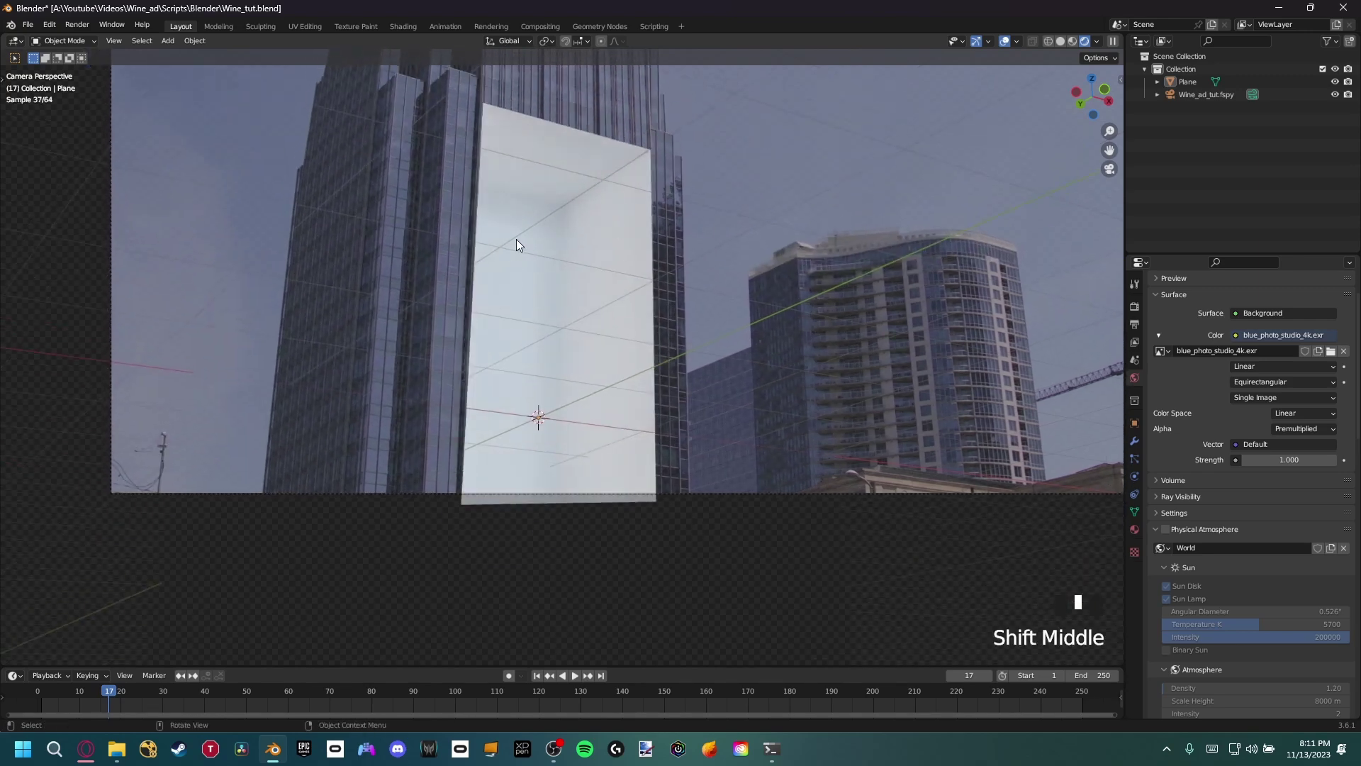
pyautogui.keyDown('shift'); pyautogui.moveTo(516, 258); pyautogui.dragTo(593, 394, button='middle'); pyautogui.keyUp('shift')
pyautogui.scroll(1, 593, 377)
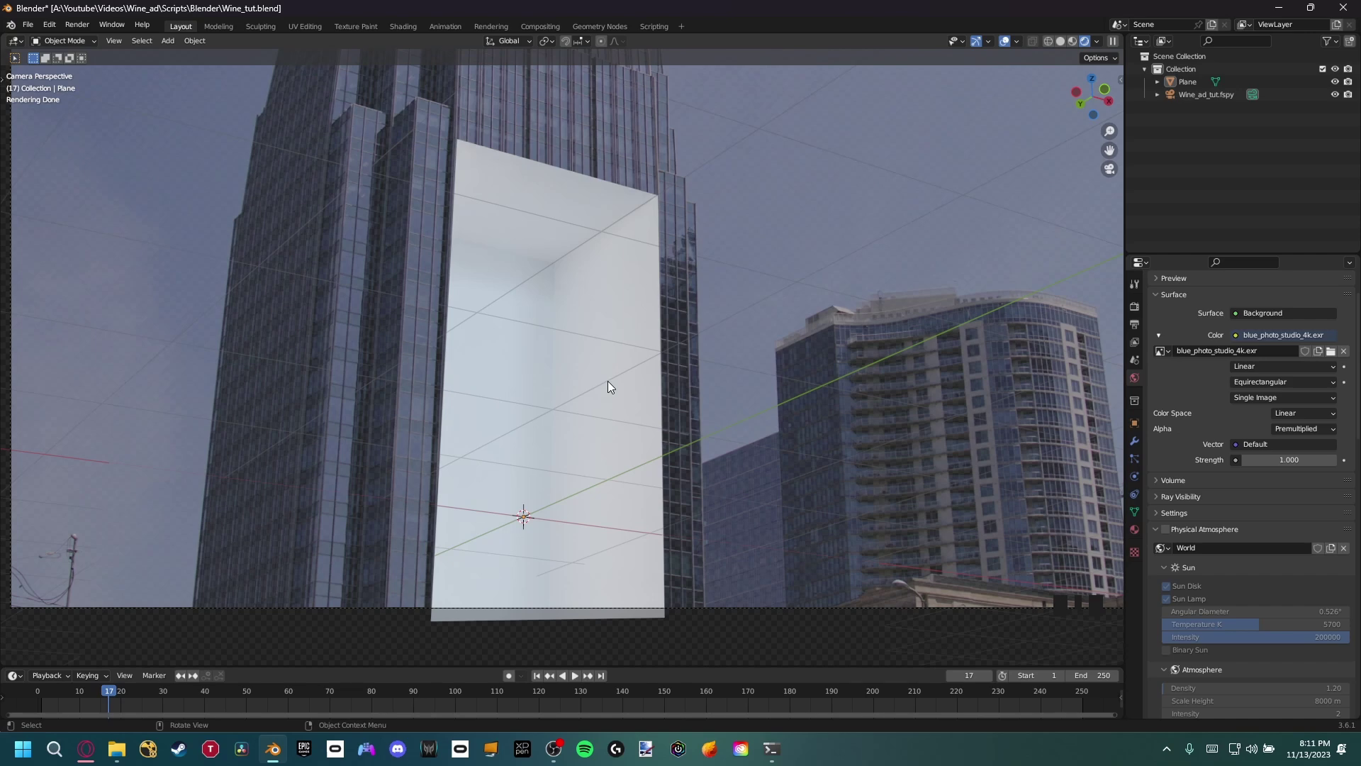
# Step: Switch the viewport to solid shading and save the Blender file
pyautogui.press('z')
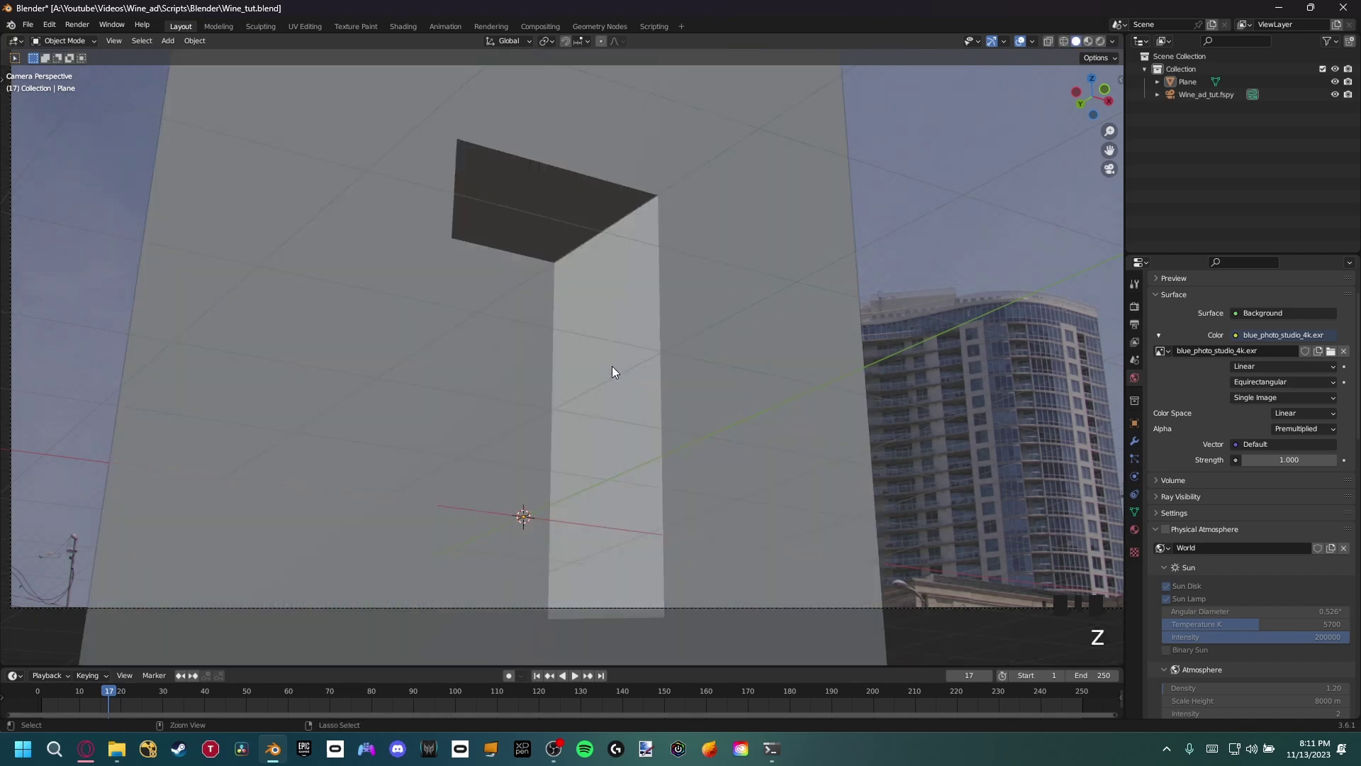
pyautogui.hotkey('ctrl', 's')
pyautogui.keyDown('shift'); pyautogui.moveTo(577, 380); pyautogui.dragTo(686, 397, button='middle'); pyautogui.keyUp('shift')
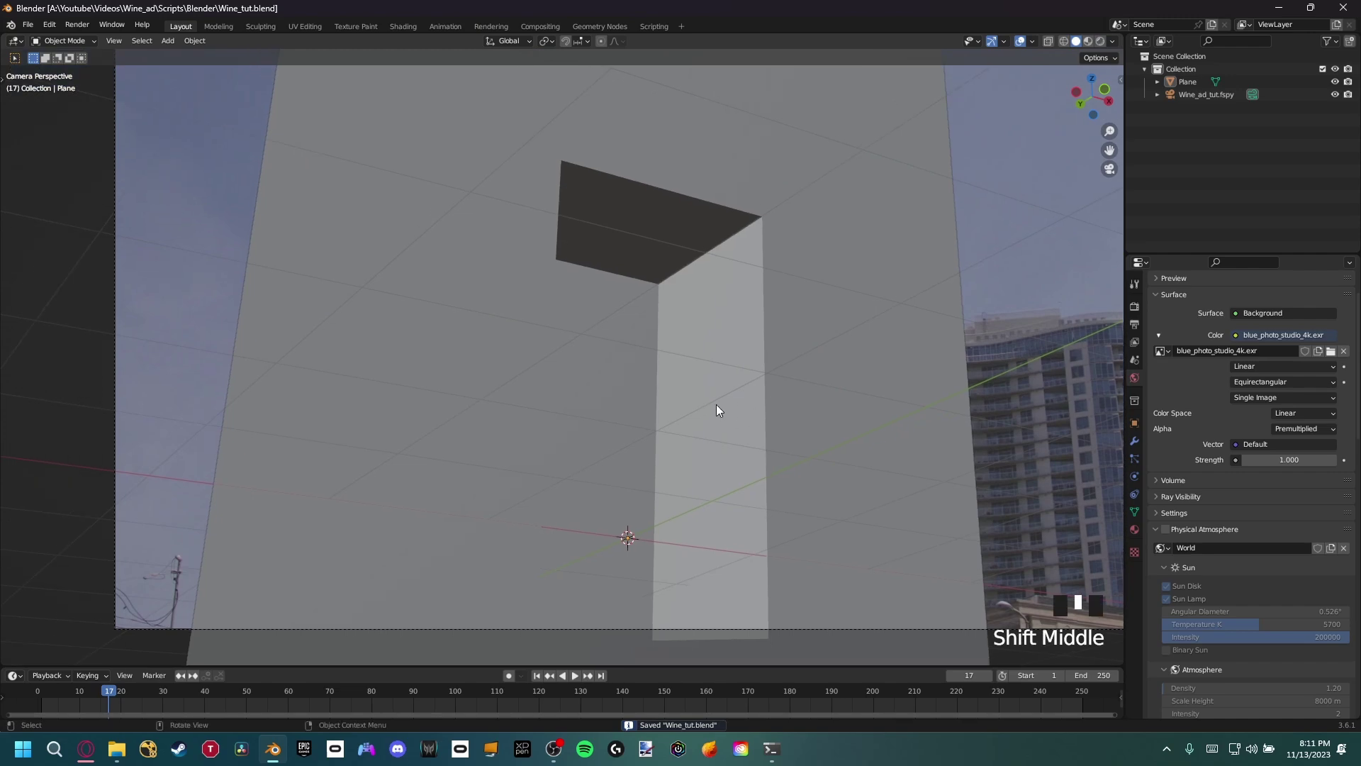
# Step: Start an Append and open wine_bottles_01_2k.blend from the Wine_ad project's Assets\Models folder
pyautogui.click(28, 25)
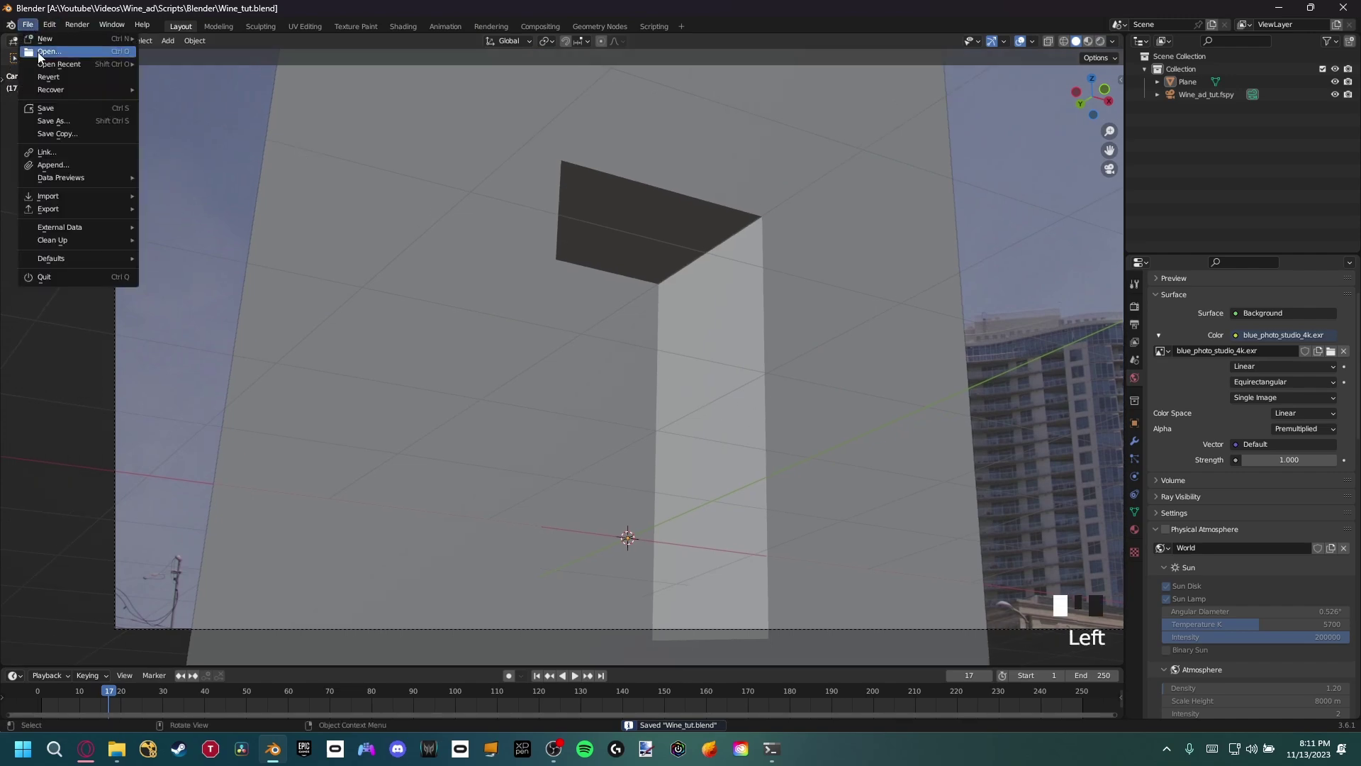
pyautogui.click(50, 165)
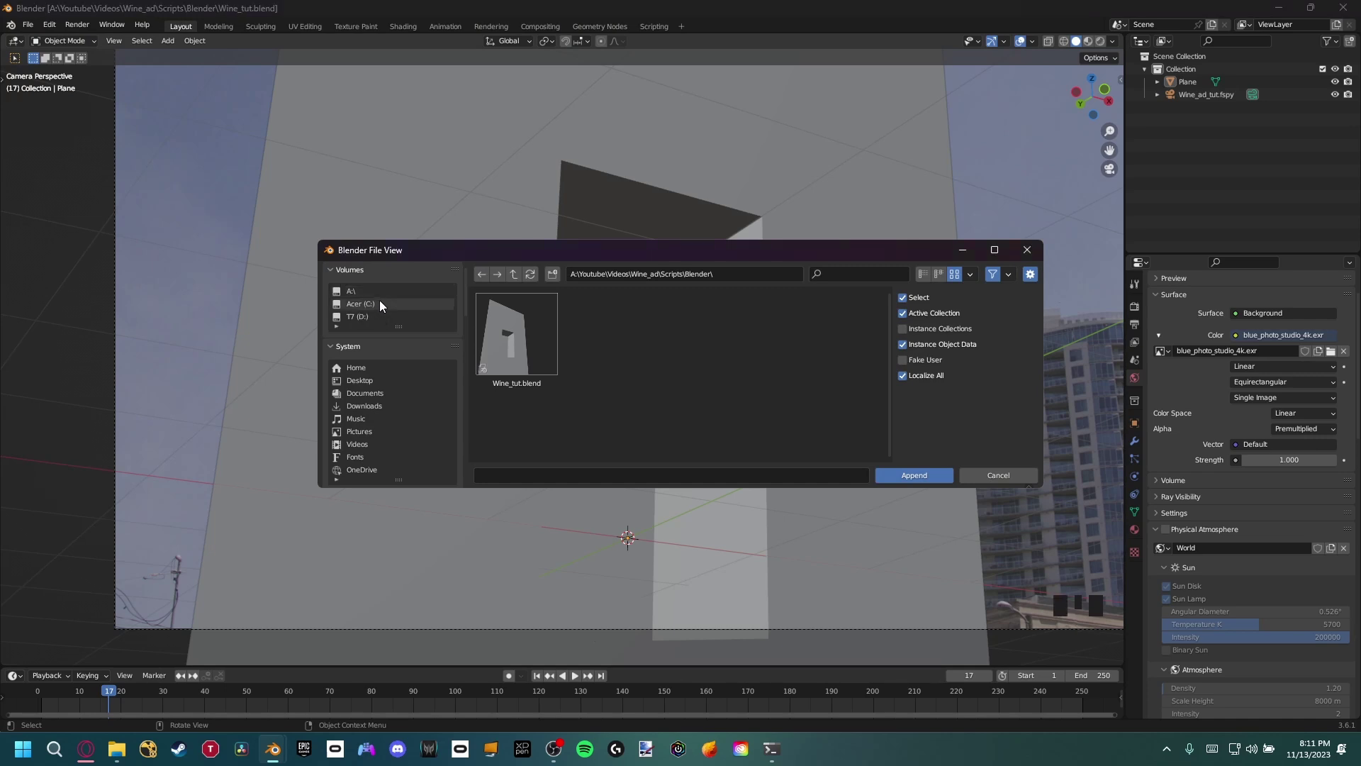
pyautogui.click(514, 274)
pyautogui.click(514, 274)
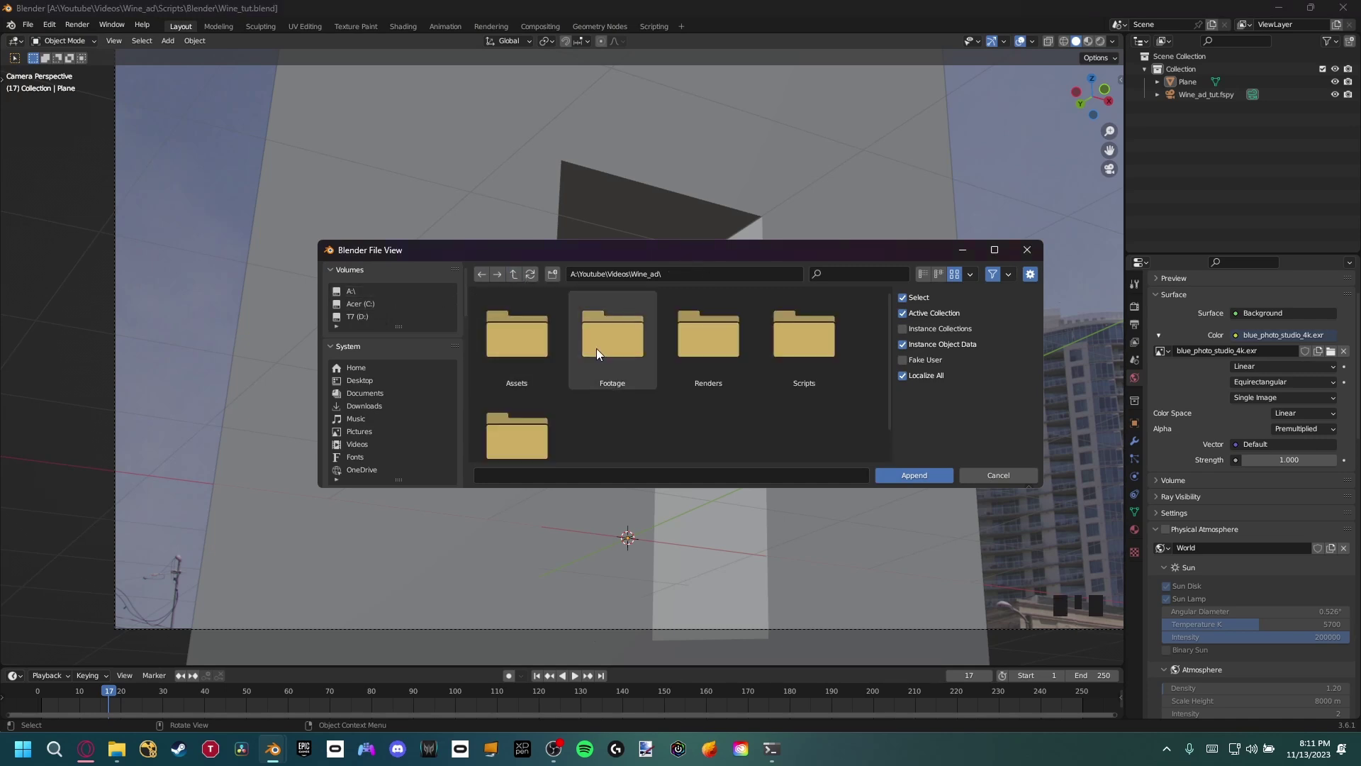
pyautogui.doubleClick(546, 346)
pyautogui.doubleClick(614, 339)
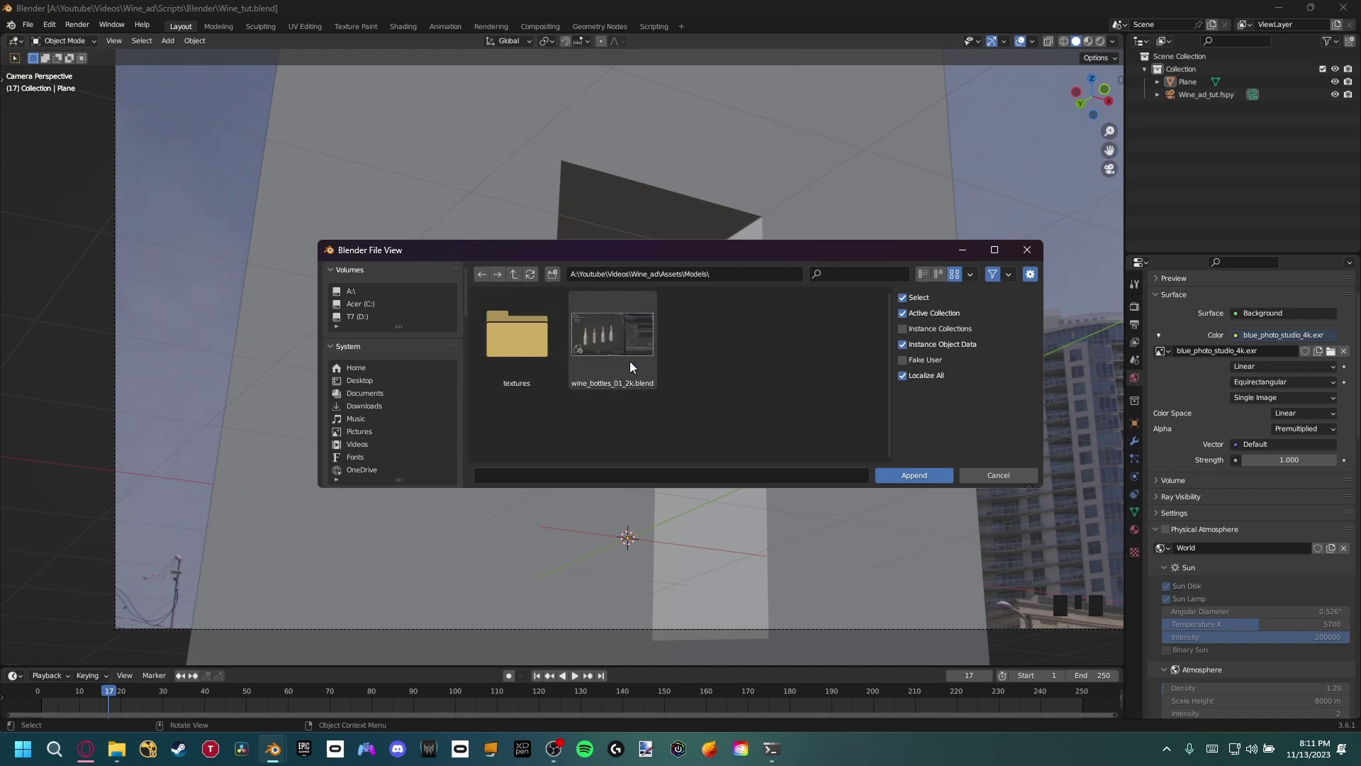
pyautogui.doubleClick(627, 339)
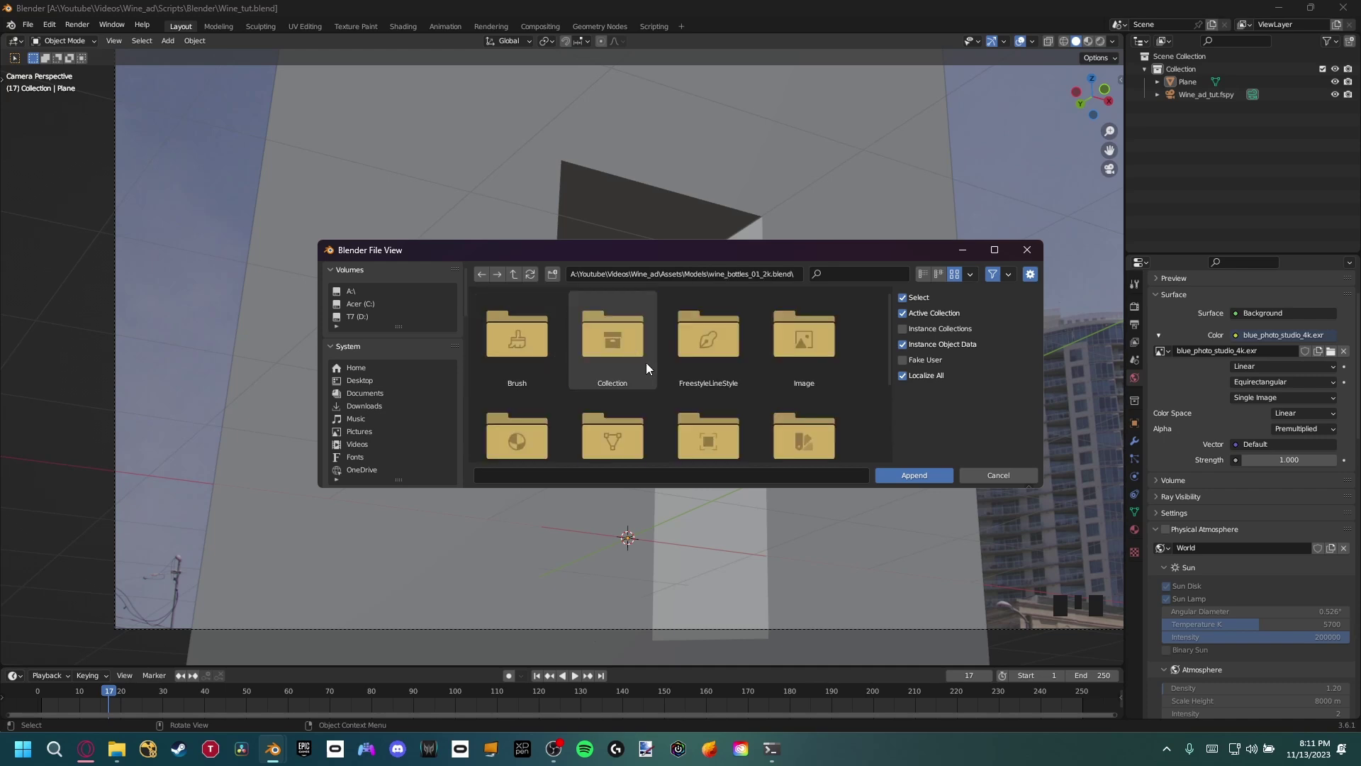
# Step: Append all four wine bottle objects from the Object category of wine_bottles_01_2k.blend
pyautogui.scroll(-2, 645, 363)
pyautogui.click(729, 336)
pyautogui.doubleClick(730, 336)
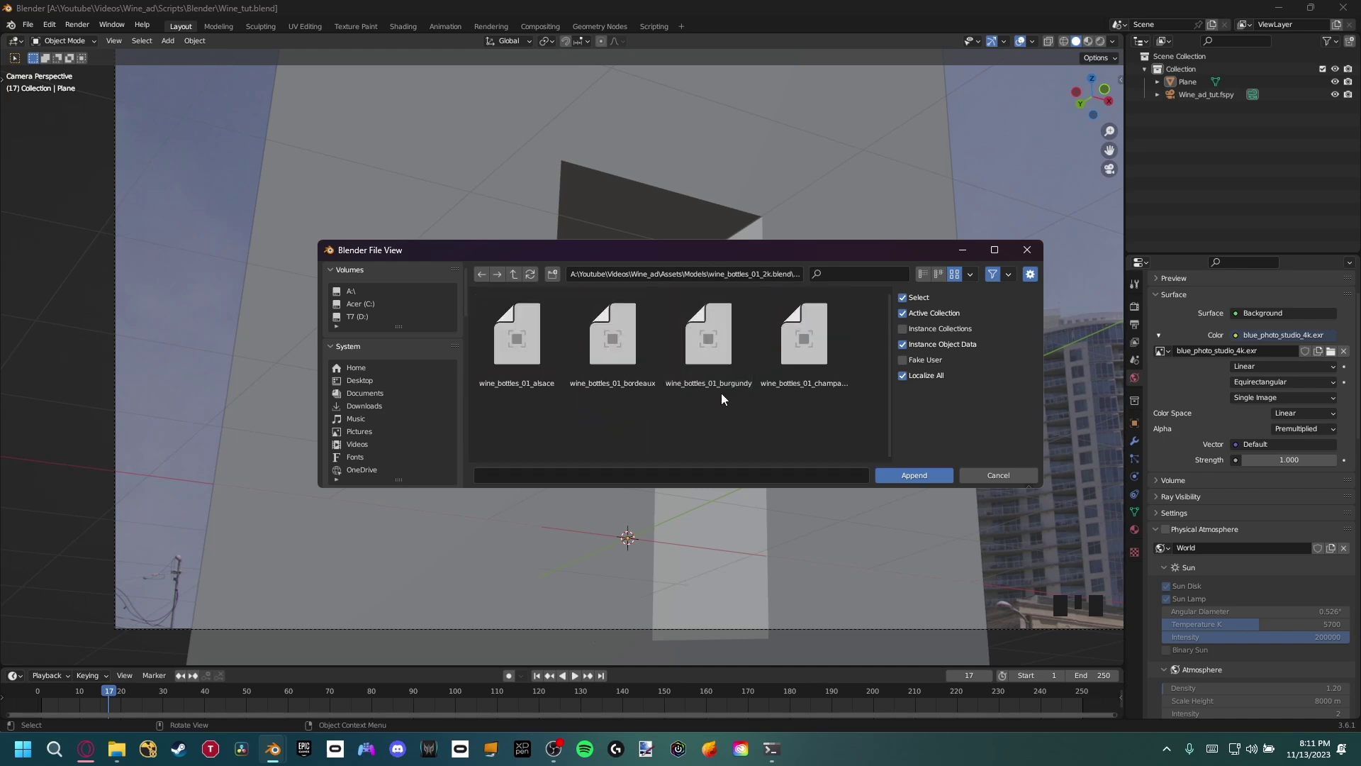
pyautogui.press('a')
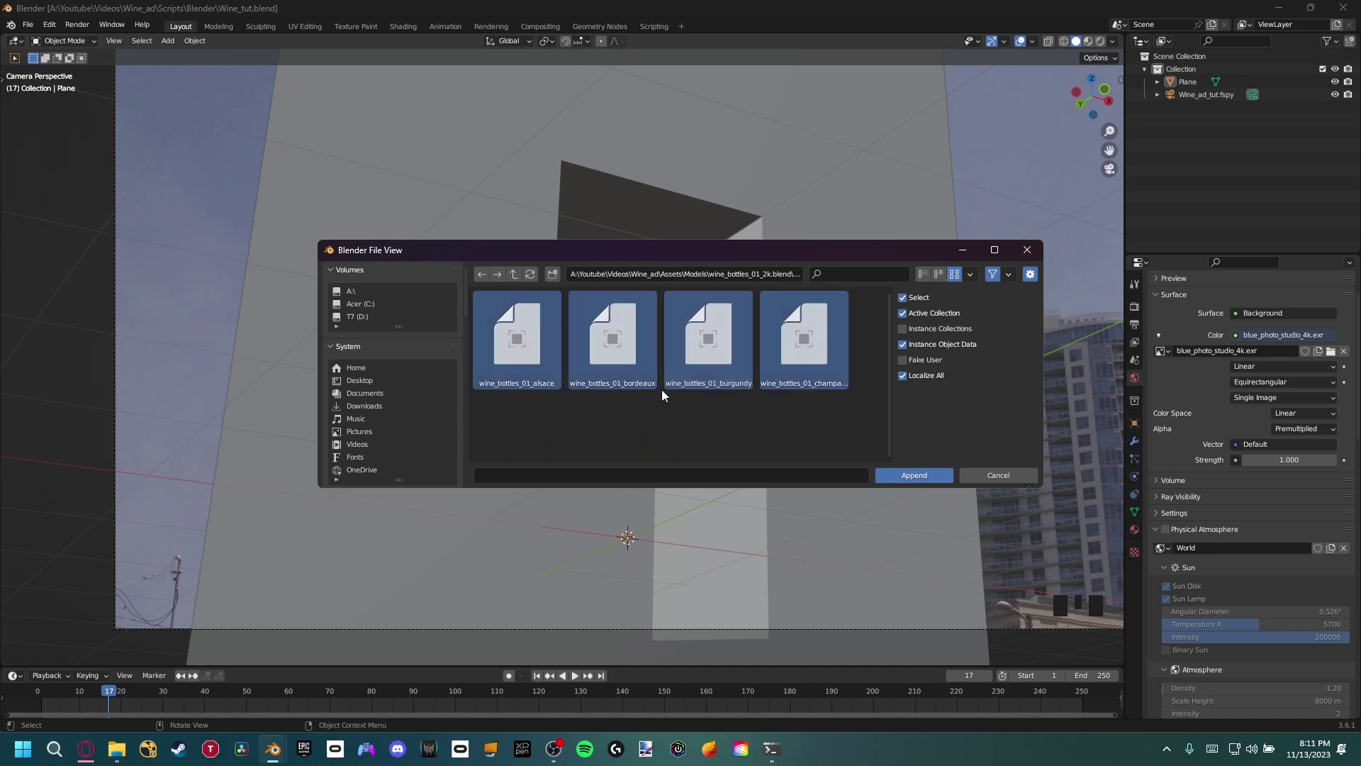
pyautogui.click(930, 477)
# Step: Show the appended bottles through the camera with rendered viewport shading
pyautogui.moveTo(805, 474); pyautogui.dragTo(698, 565, button='middle')
pyautogui.press('KP_0')
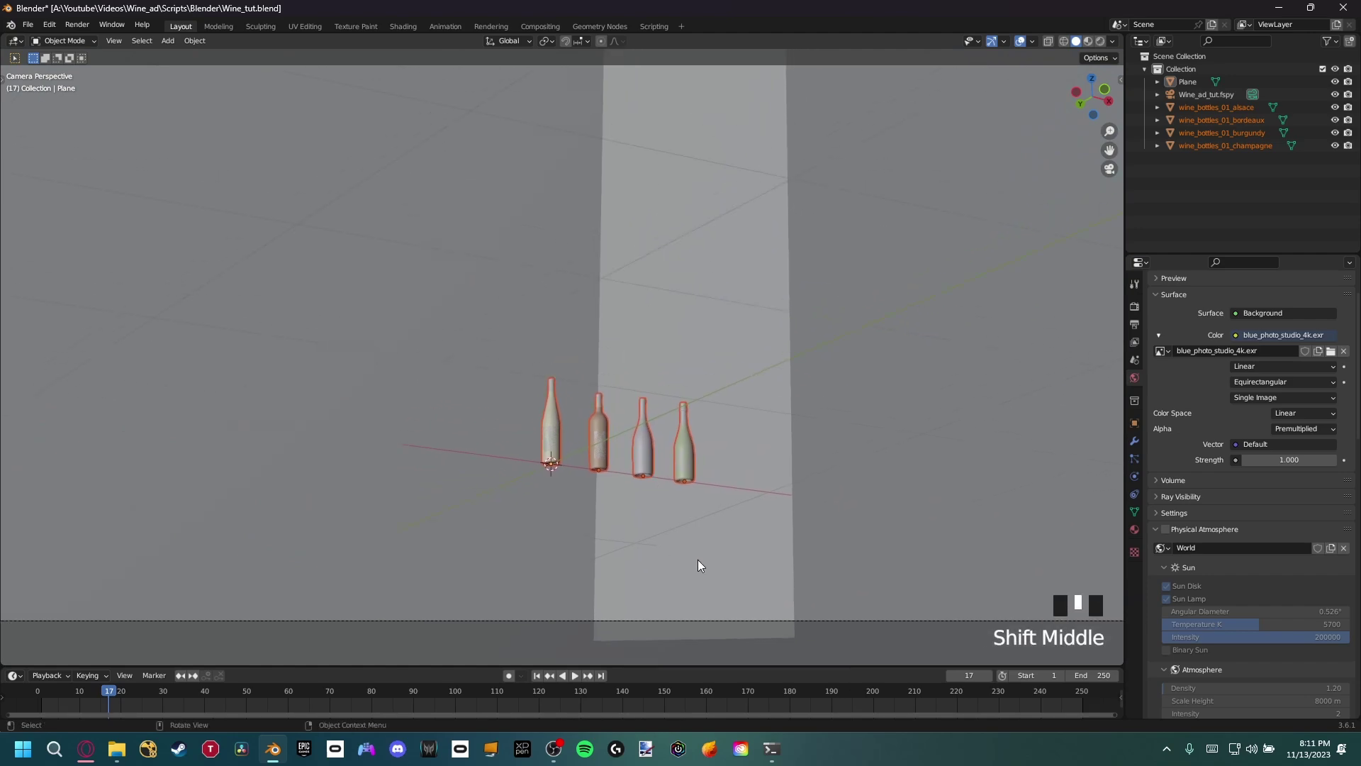
pyautogui.press('z')
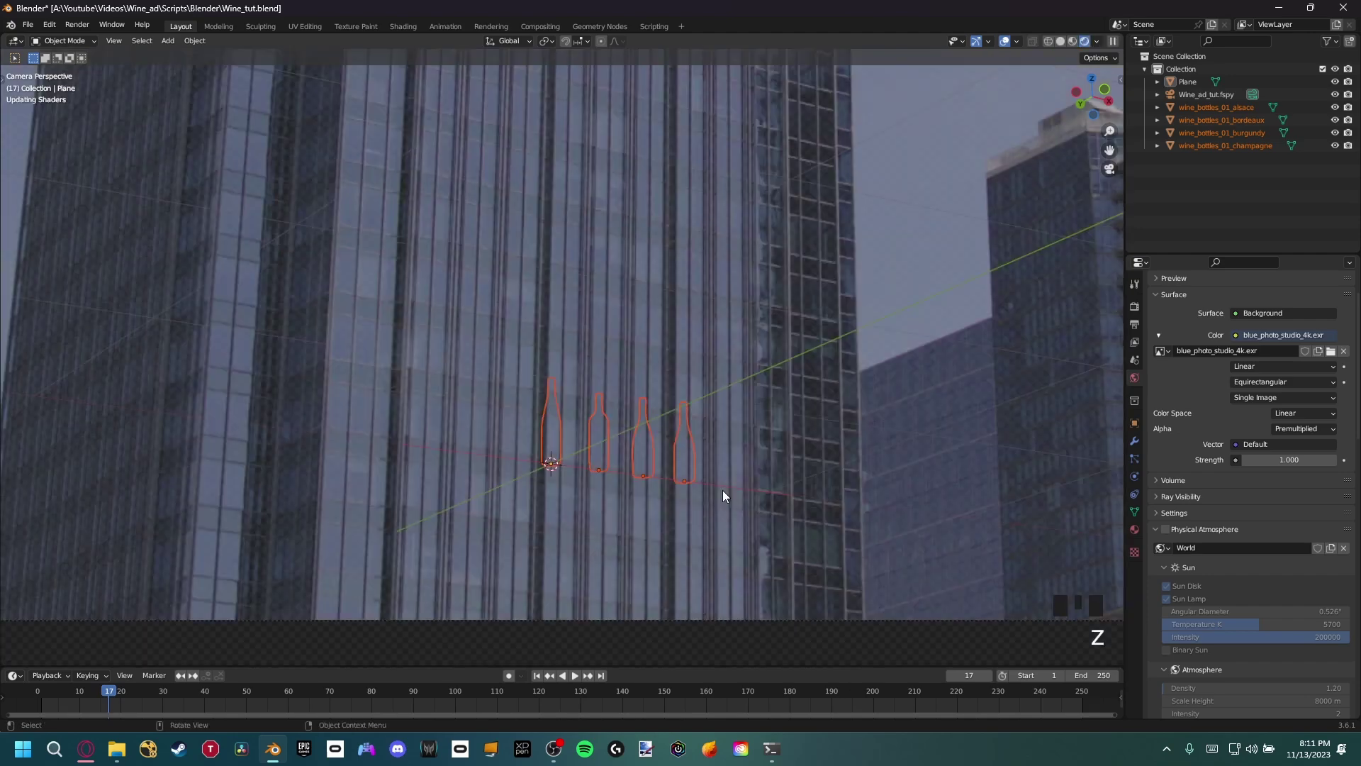
pyautogui.keyDown('shift'); pyautogui.moveTo(757, 498); pyautogui.dragTo(686, 488, button='middle'); pyautogui.keyUp('shift')
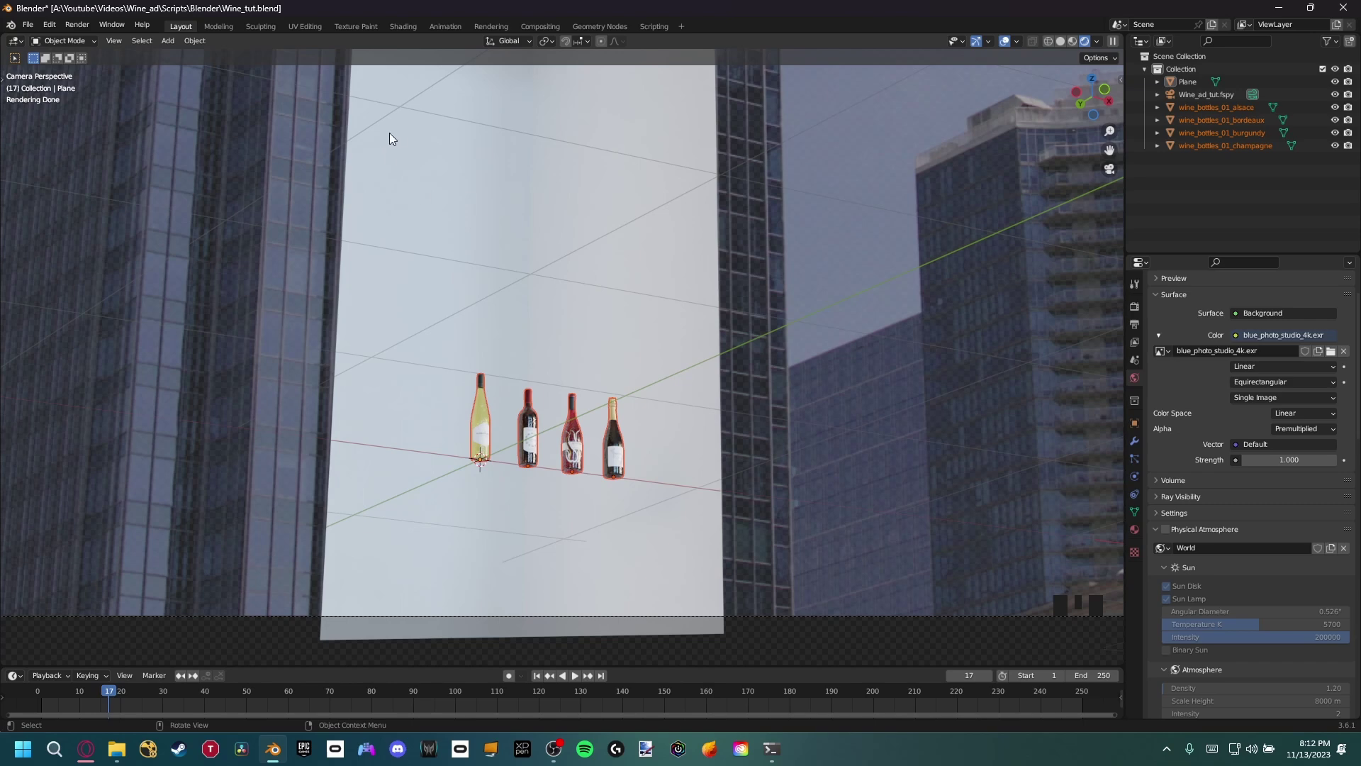
pyautogui.click(27, 24)
pyautogui.moveTo(61, 226)
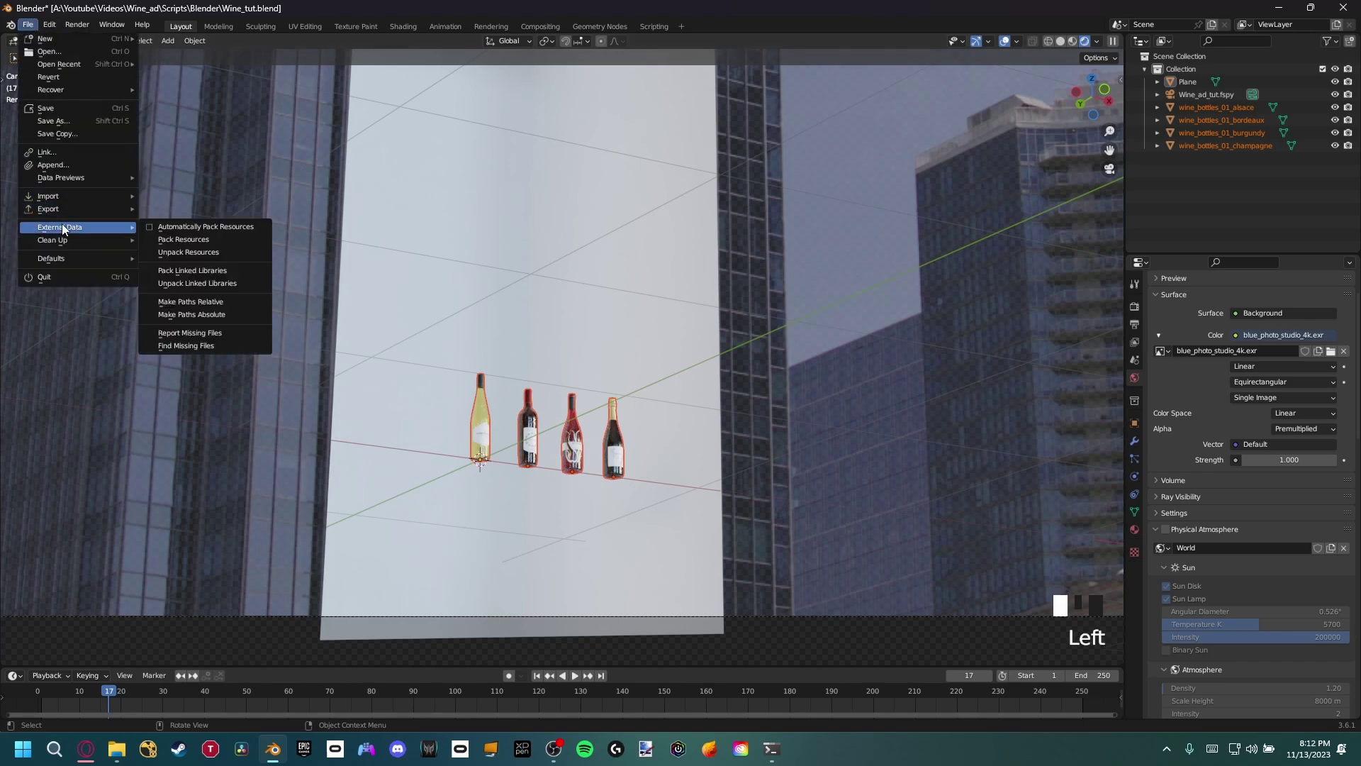
pyautogui.click(184, 343)
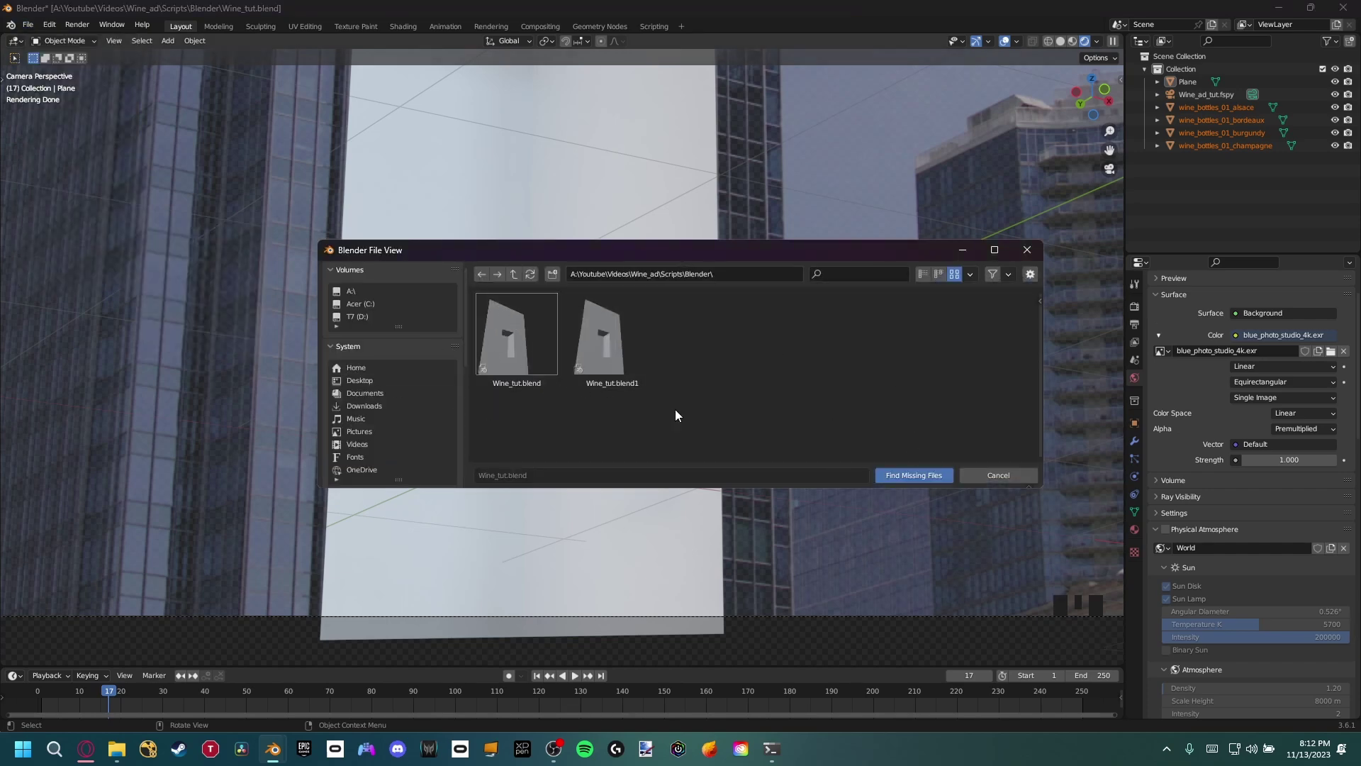
pyautogui.click(992, 475)
# Step: Scale the four selected wine bottles up together to several times their size
pyautogui.scroll(2, 560, 476)
pyautogui.moveTo(556, 470)
pyautogui.keyDown('shift'); pyautogui.mouseDown(button='middle')
pyautogui.moveTo(560, 535)
pyautogui.moveTo(563, 426)
pyautogui.moveTo(567, 447)
pyautogui.mouseUp(button='middle'); pyautogui.keyUp('shift')
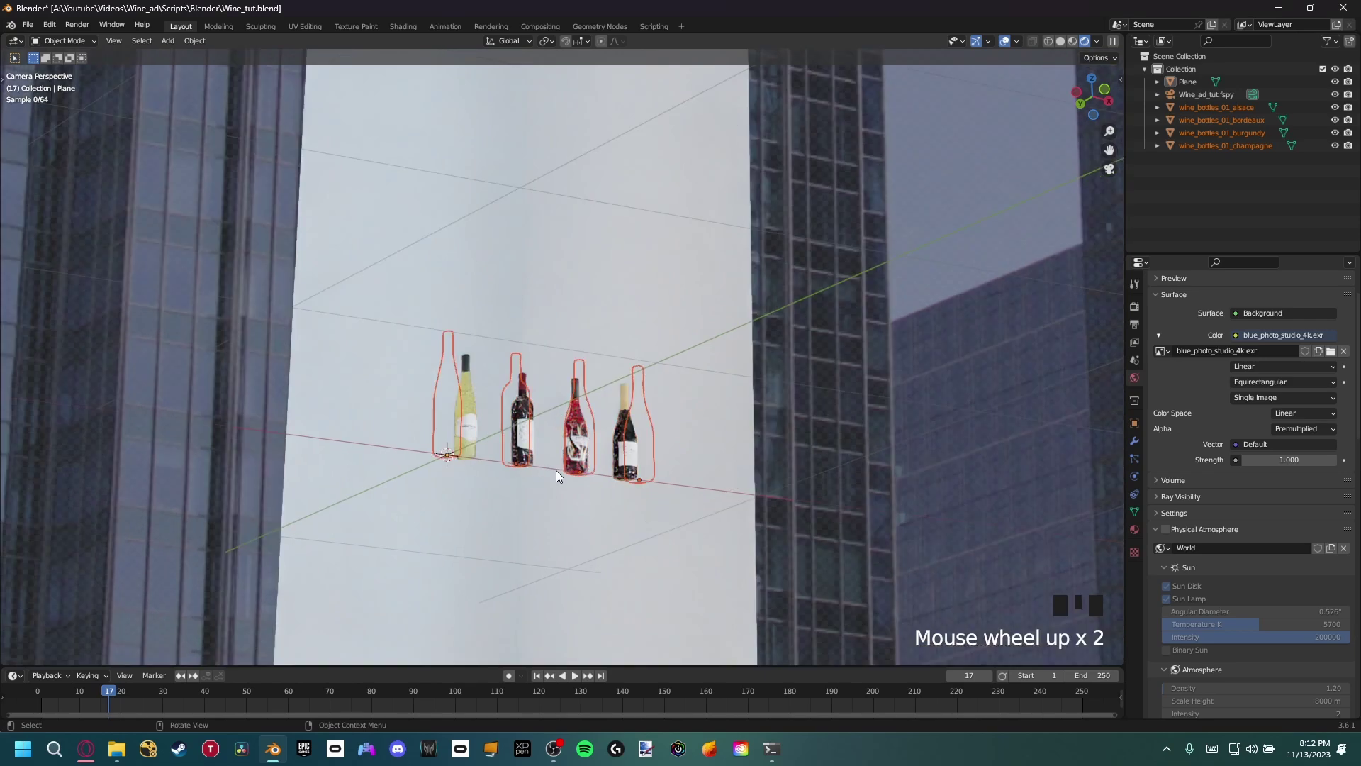
pyautogui.scroll(-2, 559, 489)
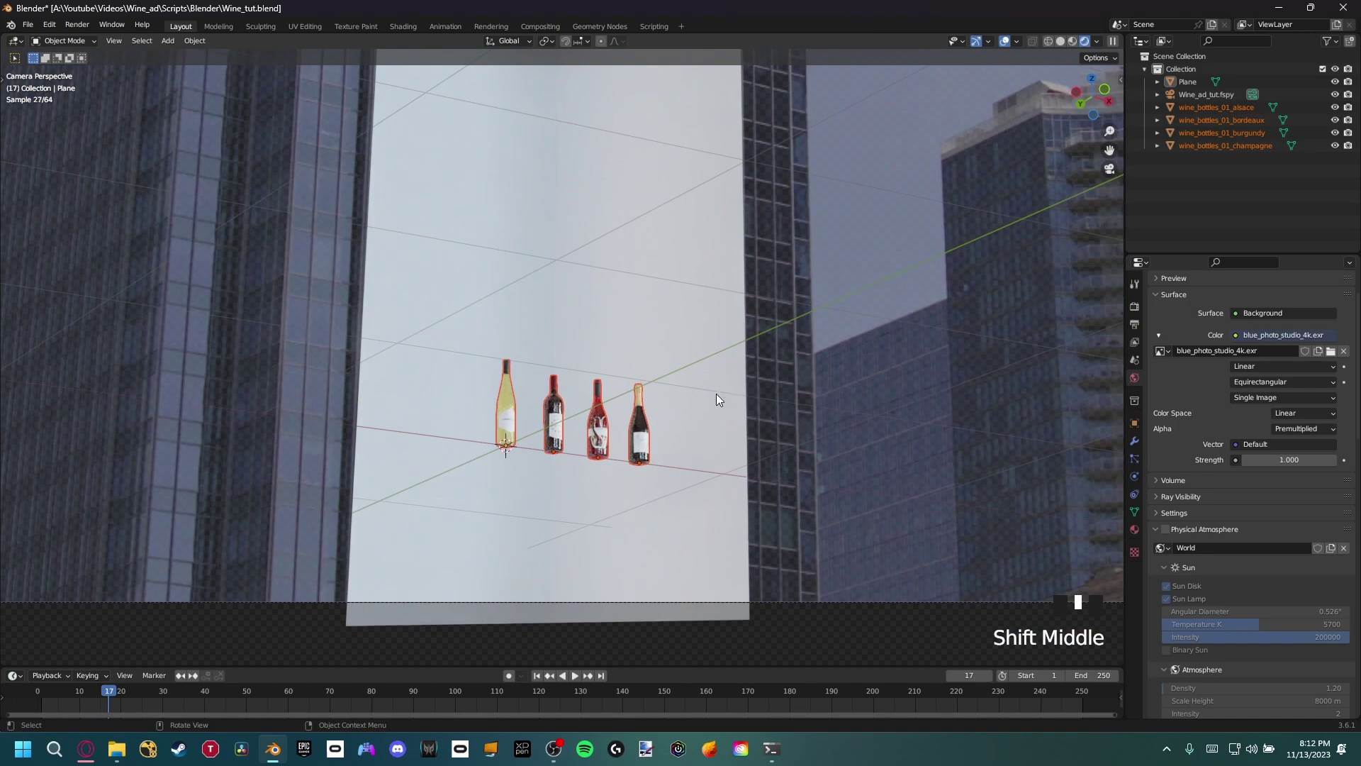
pyautogui.press('s')
pyautogui.click(334, 268)
pyautogui.scroll(-2, 336, 269)
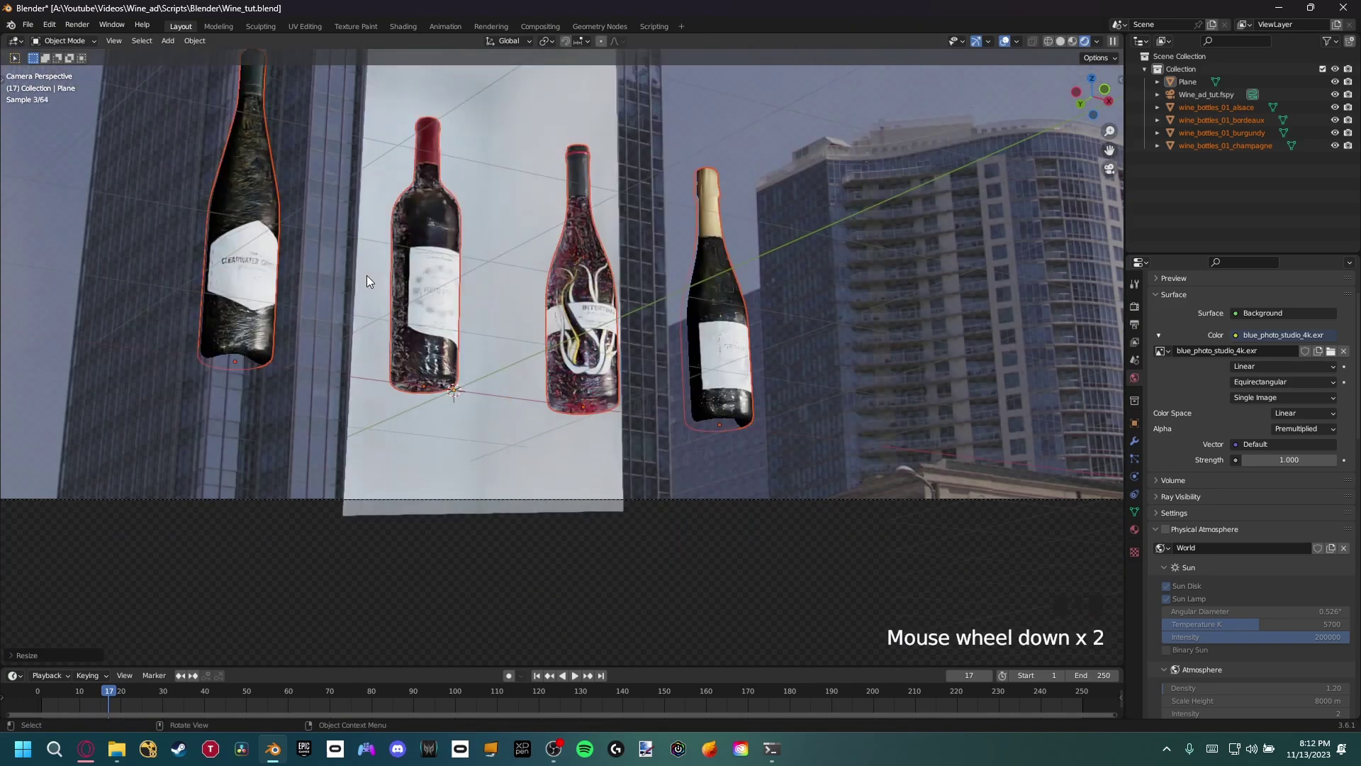
# Step: Move the four enlarged bottles about 1.13 m along the global X axis
pyautogui.press('g')
pyautogui.press('x')
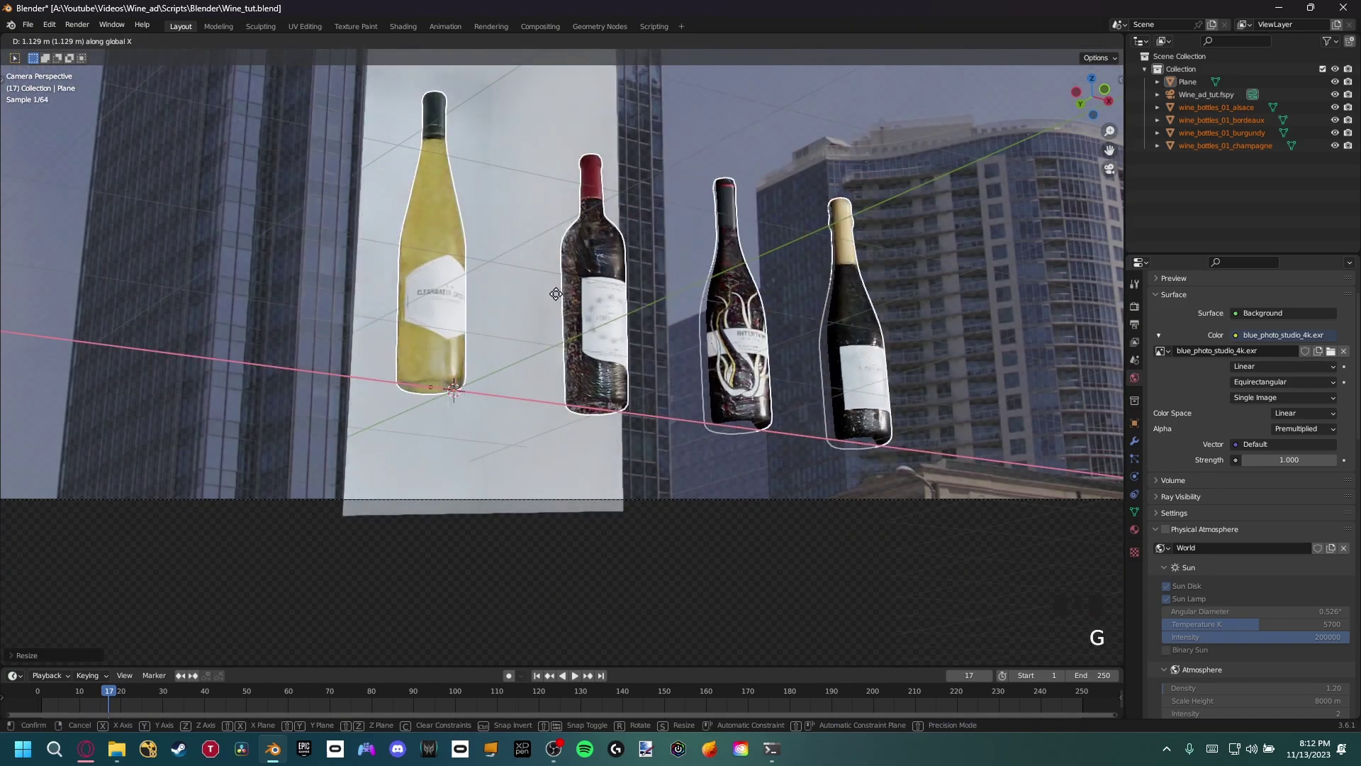
pyautogui.click(556, 293)
pyautogui.keyDown('shift'); pyautogui.moveTo(601, 327); pyautogui.dragTo(531, 325, button='middle'); pyautogui.keyUp('shift')
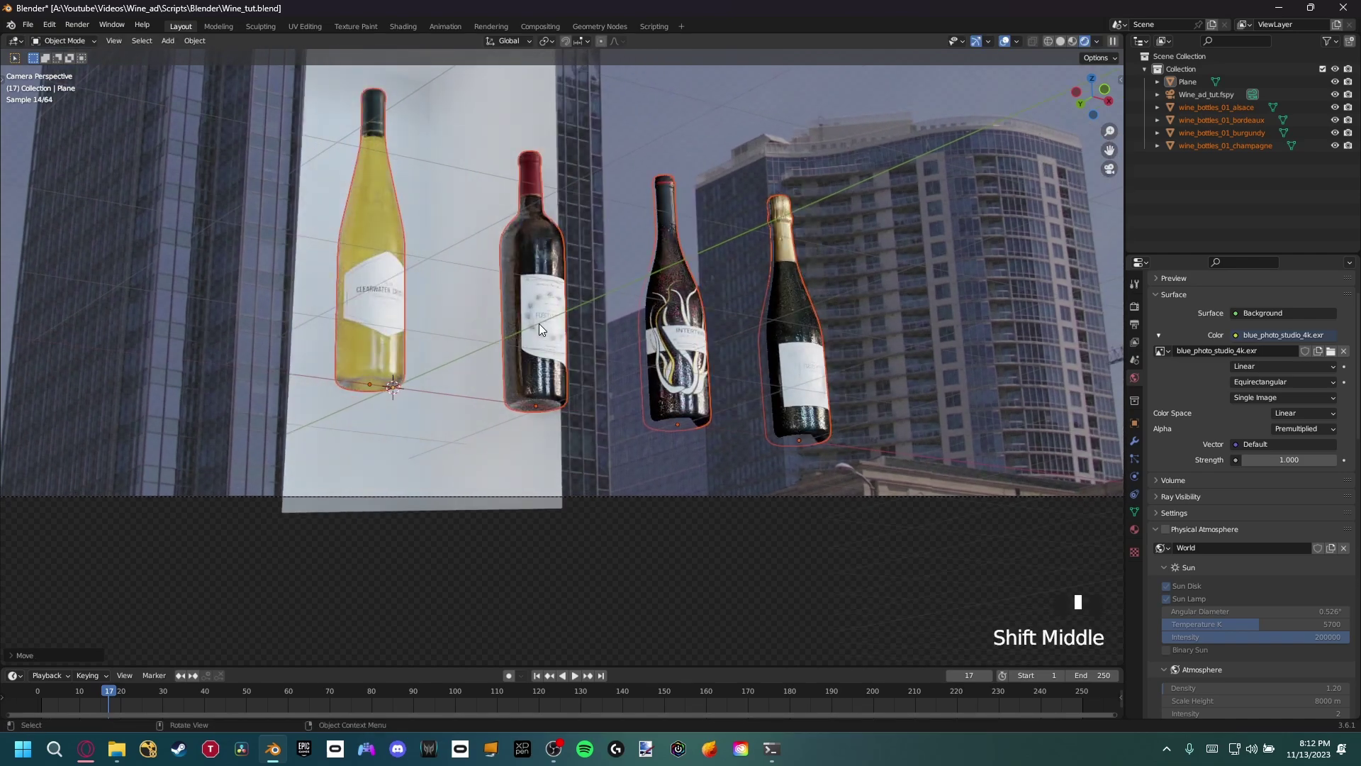
# Step: Select the alsace, bordeaux and champagne bottles and move them horizontally, with Z locked, well away from the recessed room
pyautogui.click(647, 363)
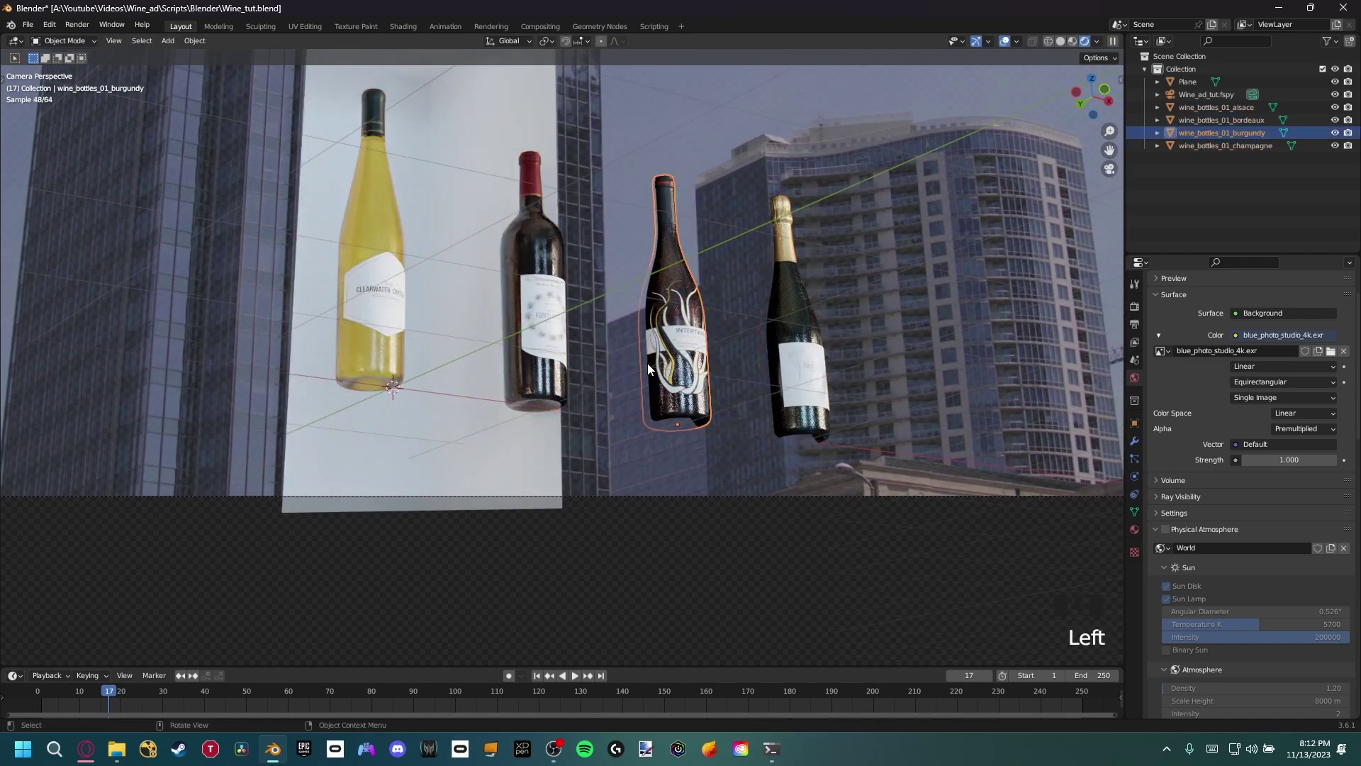
pyautogui.click(385, 274)
pyautogui.keyDown('shift'); pyautogui.click(538, 298); pyautogui.keyUp('shift')
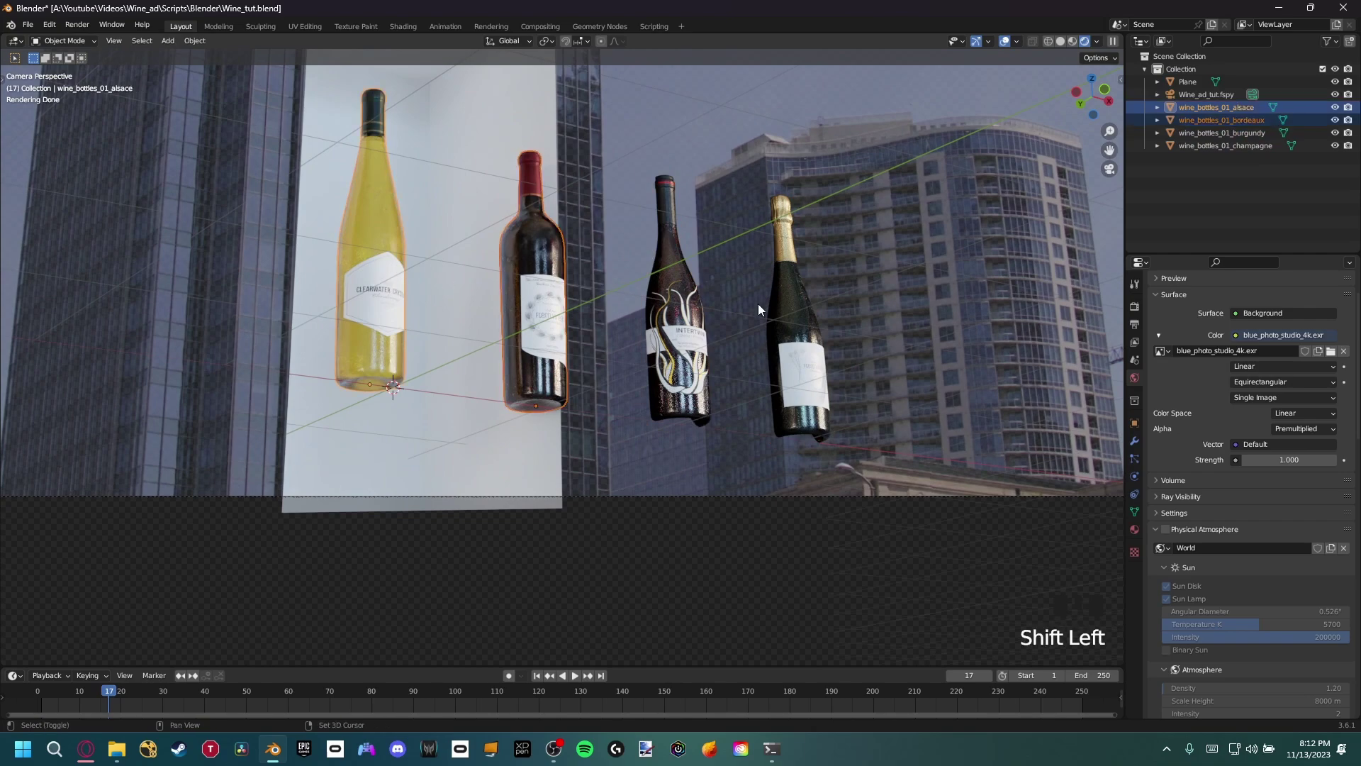
pyautogui.keyDown('shift'); pyautogui.click(780, 312); pyautogui.keyUp('shift')
pyautogui.scroll(-3, 669, 354)
pyautogui.press('g')
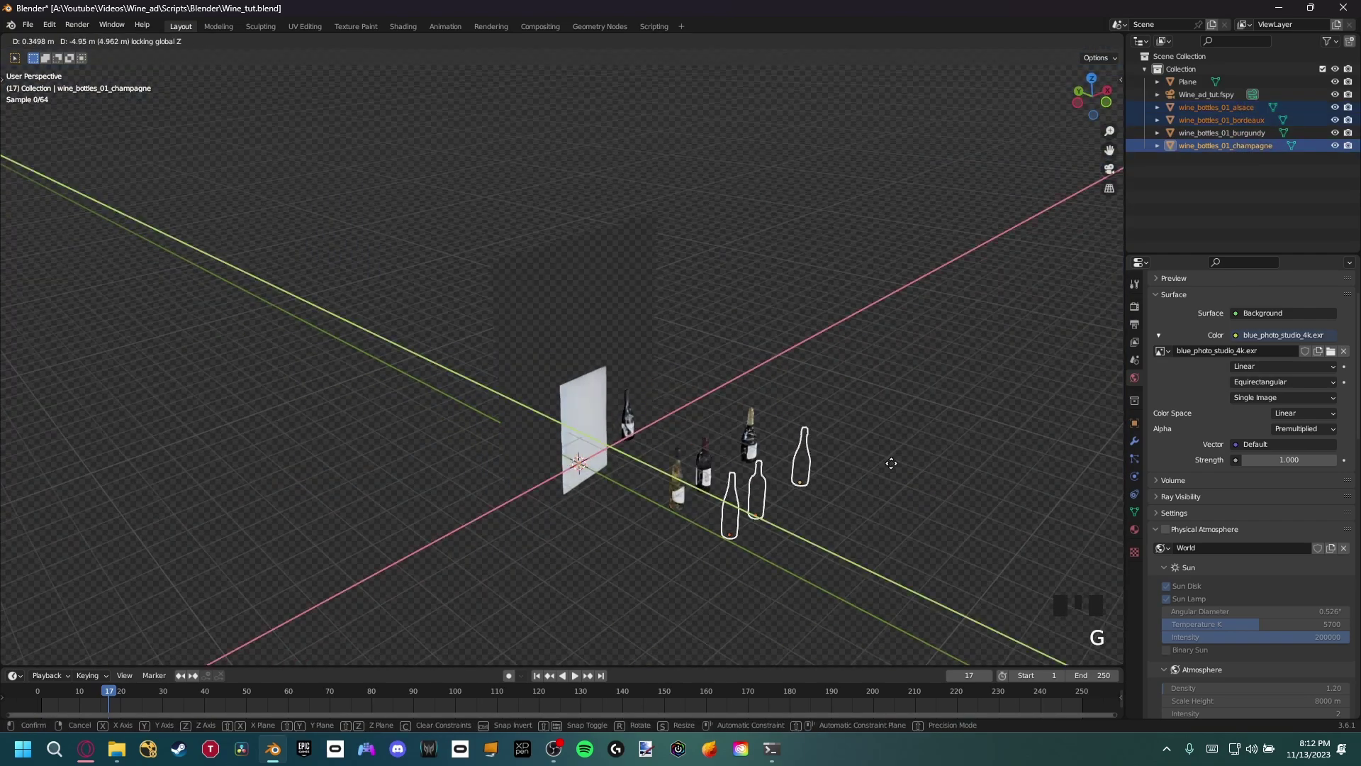
pyautogui.click(594, 474)
pyautogui.keyDown('shift'); pyautogui.moveTo(594, 475); pyautogui.dragTo(538, 367, button='middle'); pyautogui.keyUp('shift')
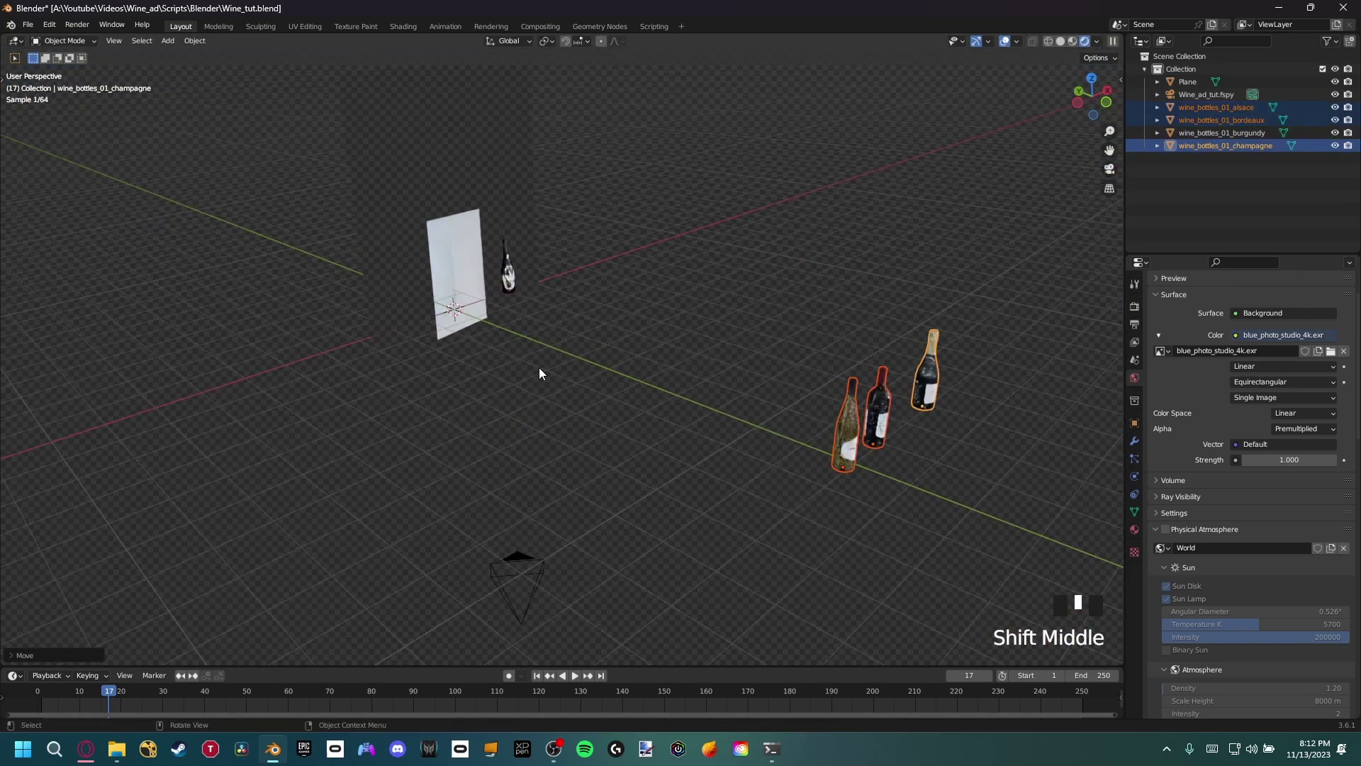
# Step: Move the three selected bottles to a new collection named Wine_bottles and exclude that collection from the view layer
pyautogui.press('m')
pyautogui.click(614, 369)
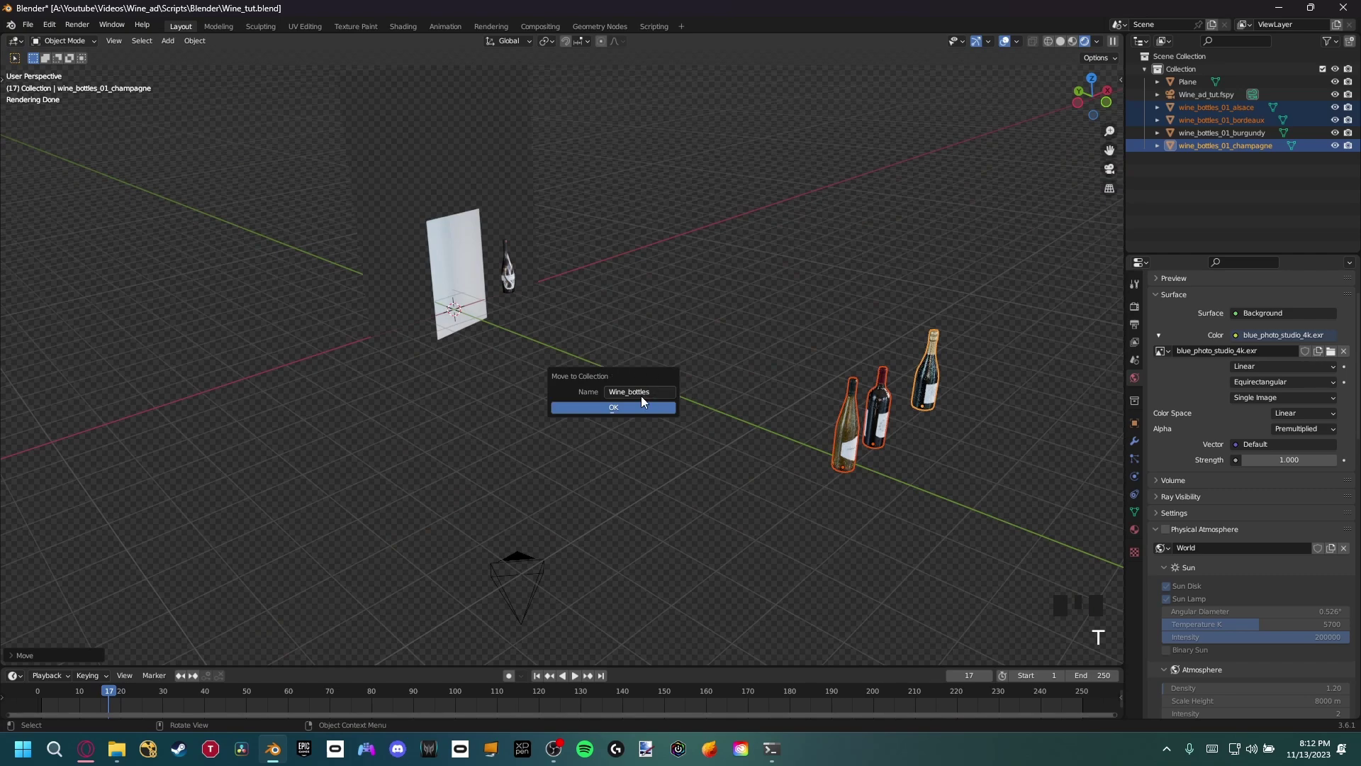
pyautogui.click(621, 408)
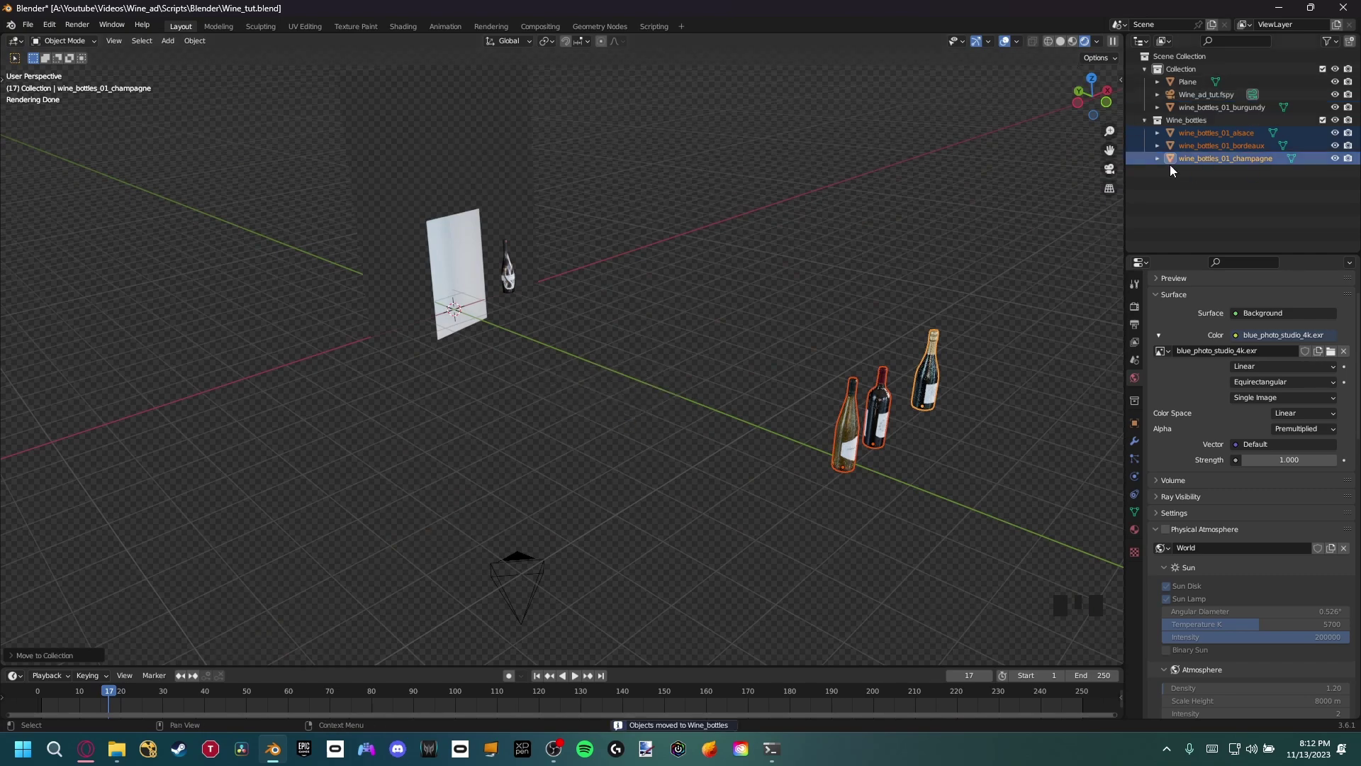
pyautogui.moveTo(1125, 194); pyautogui.dragTo(954, 195)
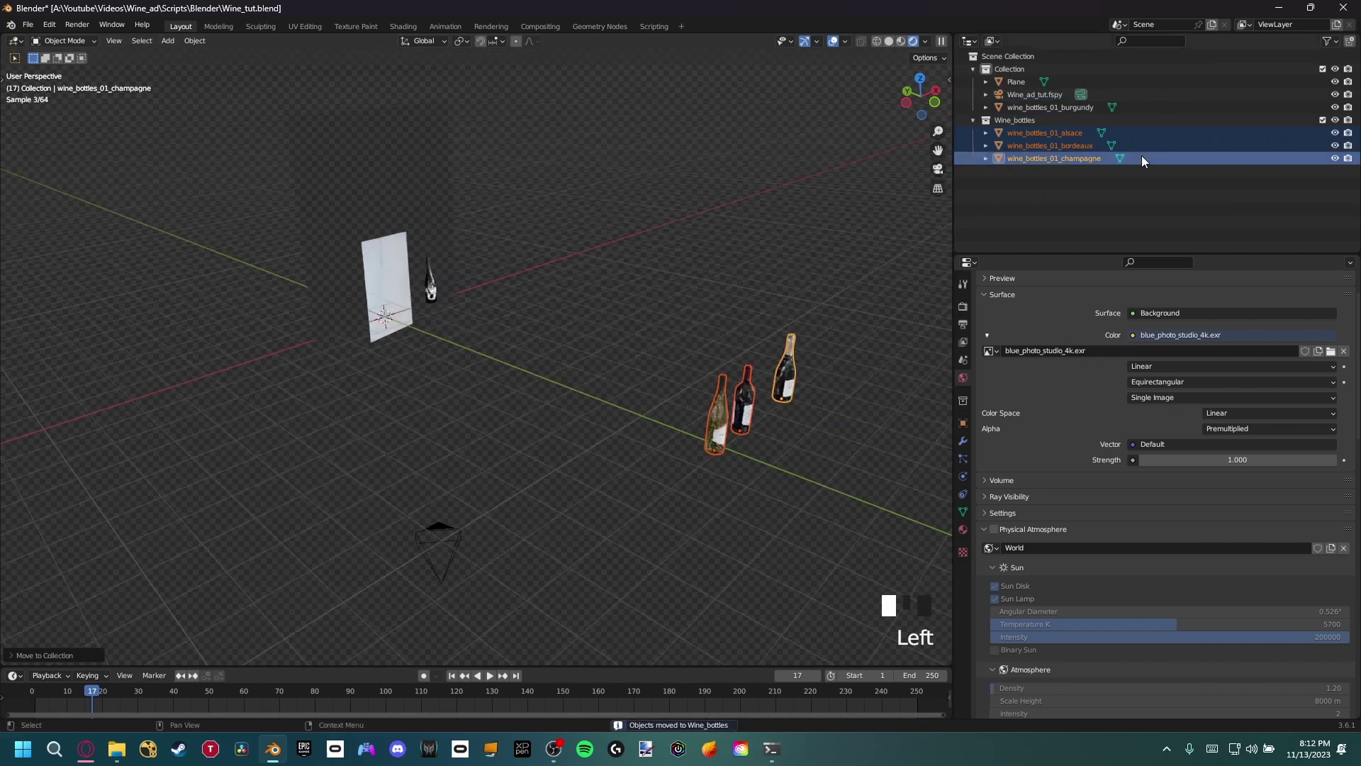
pyautogui.click(1323, 120)
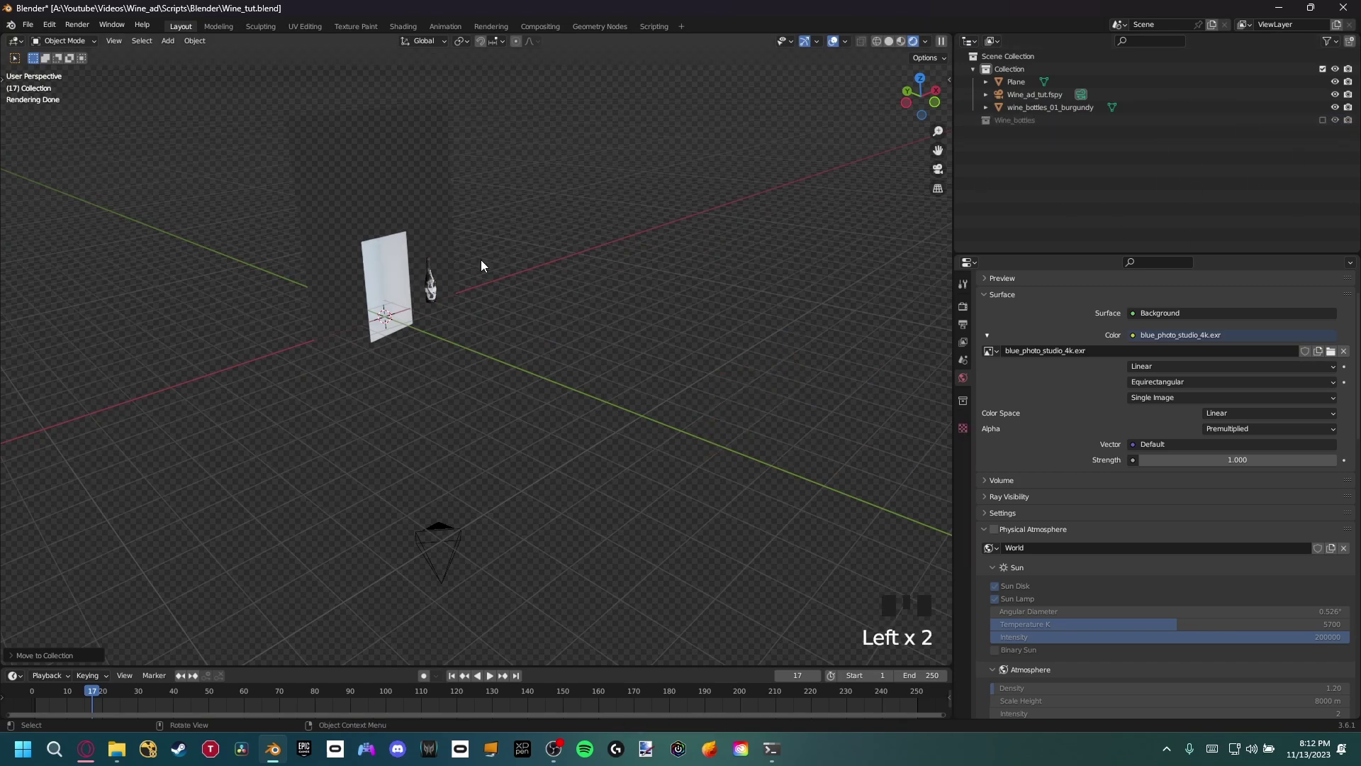
# Step: From the camera view, move the burgundy wine bottle in front of the recessed room's opening
pyautogui.press('KP_0')
pyautogui.keyDown('shift'); pyautogui.moveTo(481, 267); pyautogui.dragTo(640, 349, button='middle'); pyautogui.keyUp('shift')
pyautogui.click(640, 349)
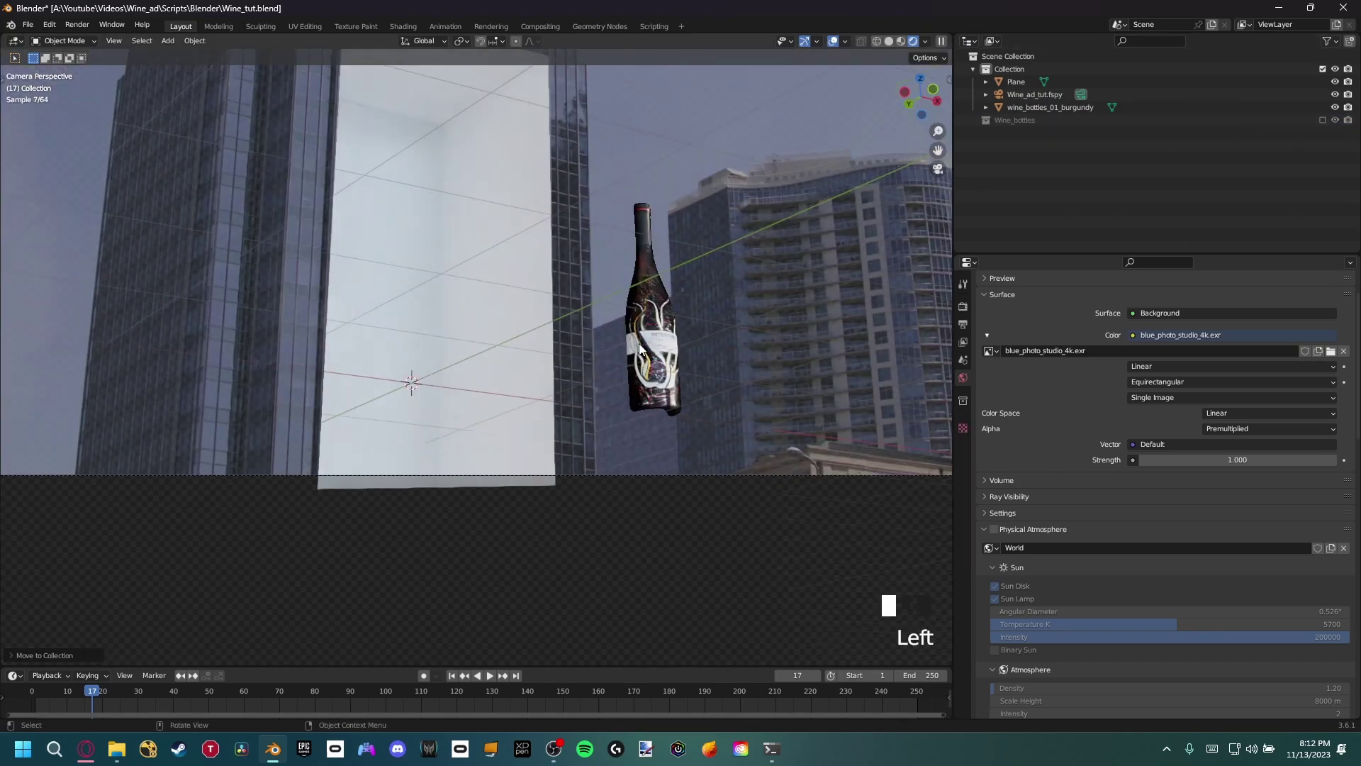
pyautogui.press('g')
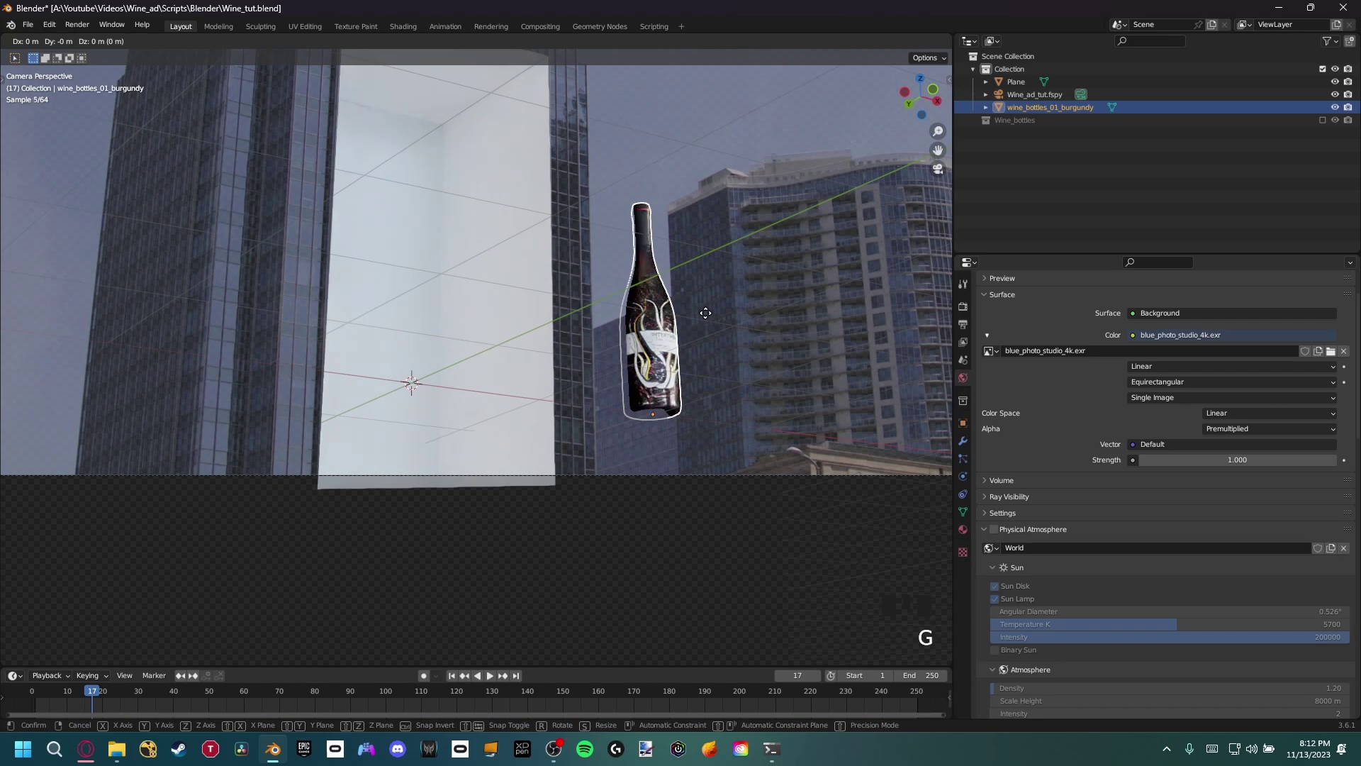
pyautogui.click(500, 286)
pyautogui.keyDown('shift'); pyautogui.moveTo(494, 310); pyautogui.dragTo(610, 326, button='middle'); pyautogui.keyUp('shift')
# Step: Scale the burgundy bottle up by about 1.58 and reposition it inside the recessed room
pyautogui.press('s')
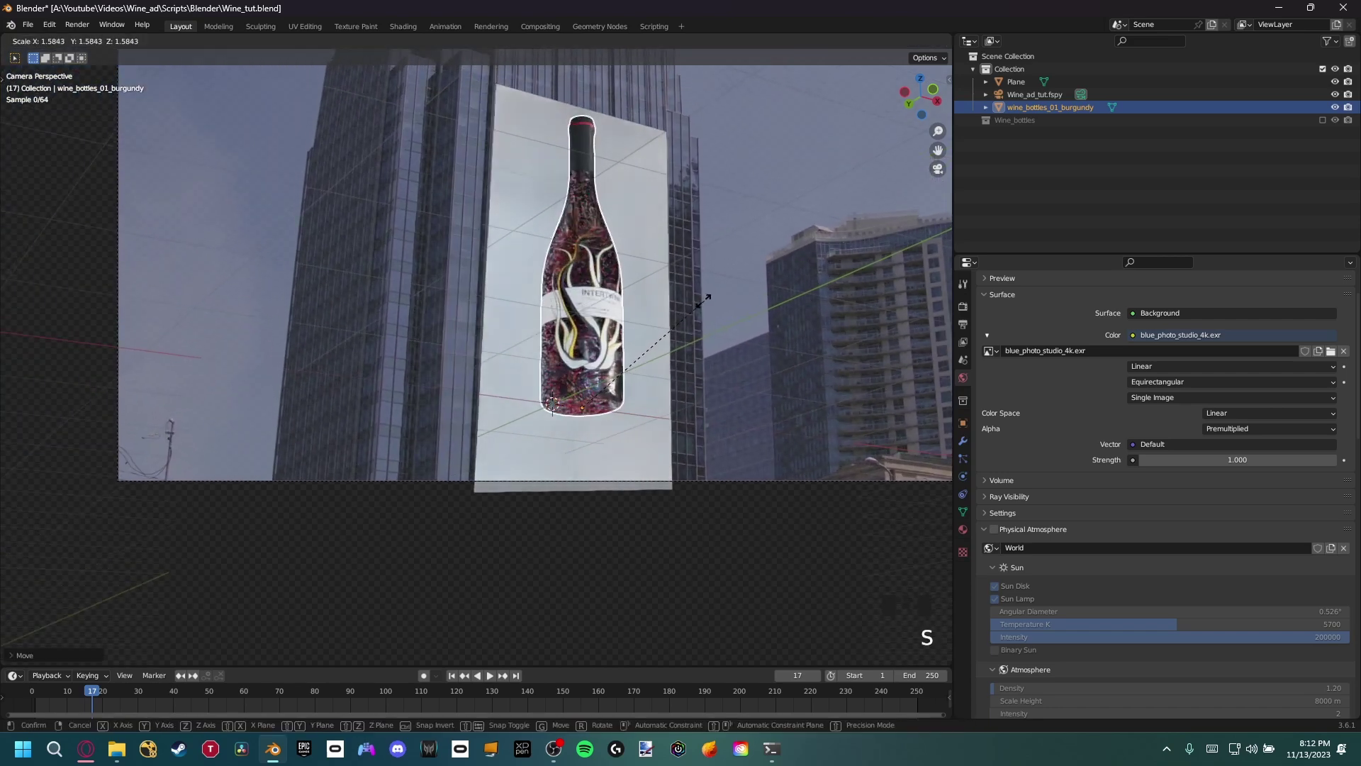
pyautogui.click(707, 297)
pyautogui.press('g')
pyautogui.click(678, 353)
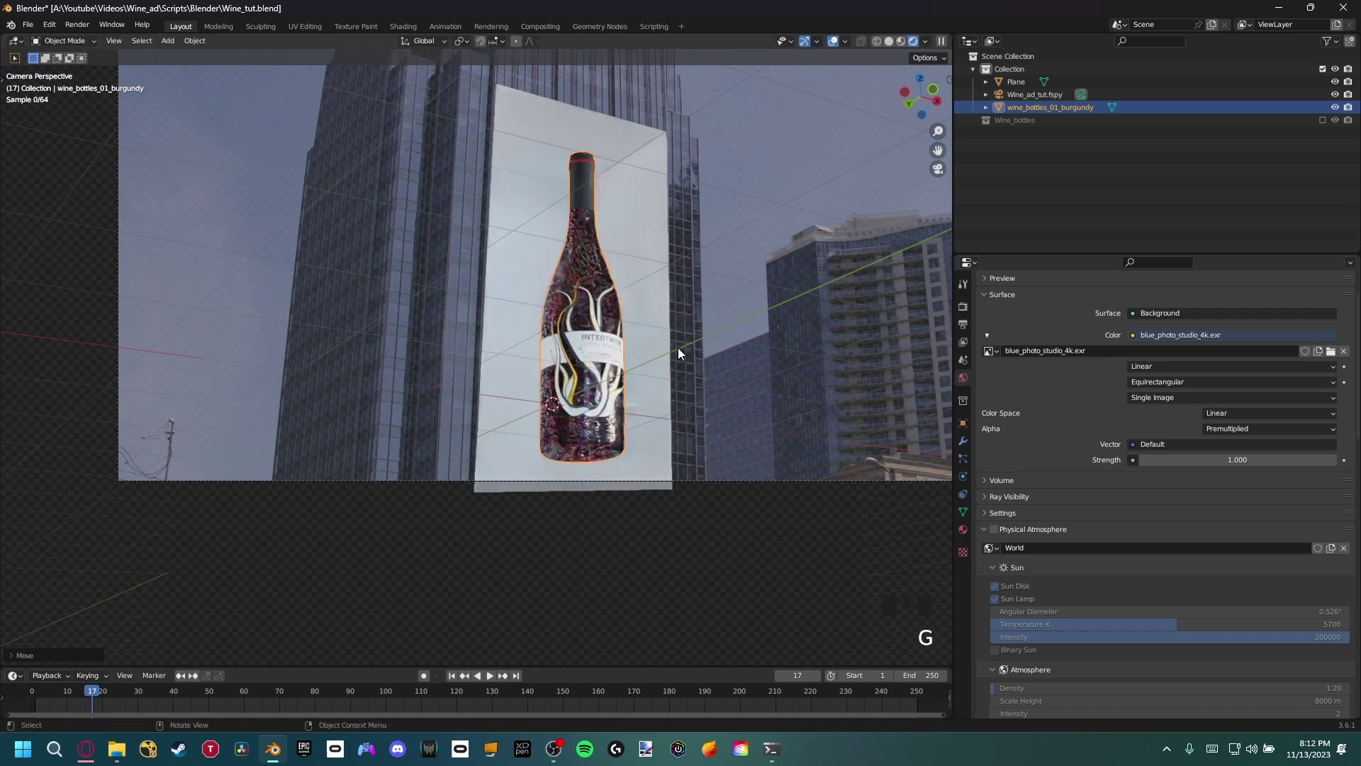
pyautogui.press('g')
pyautogui.click(596, 286)
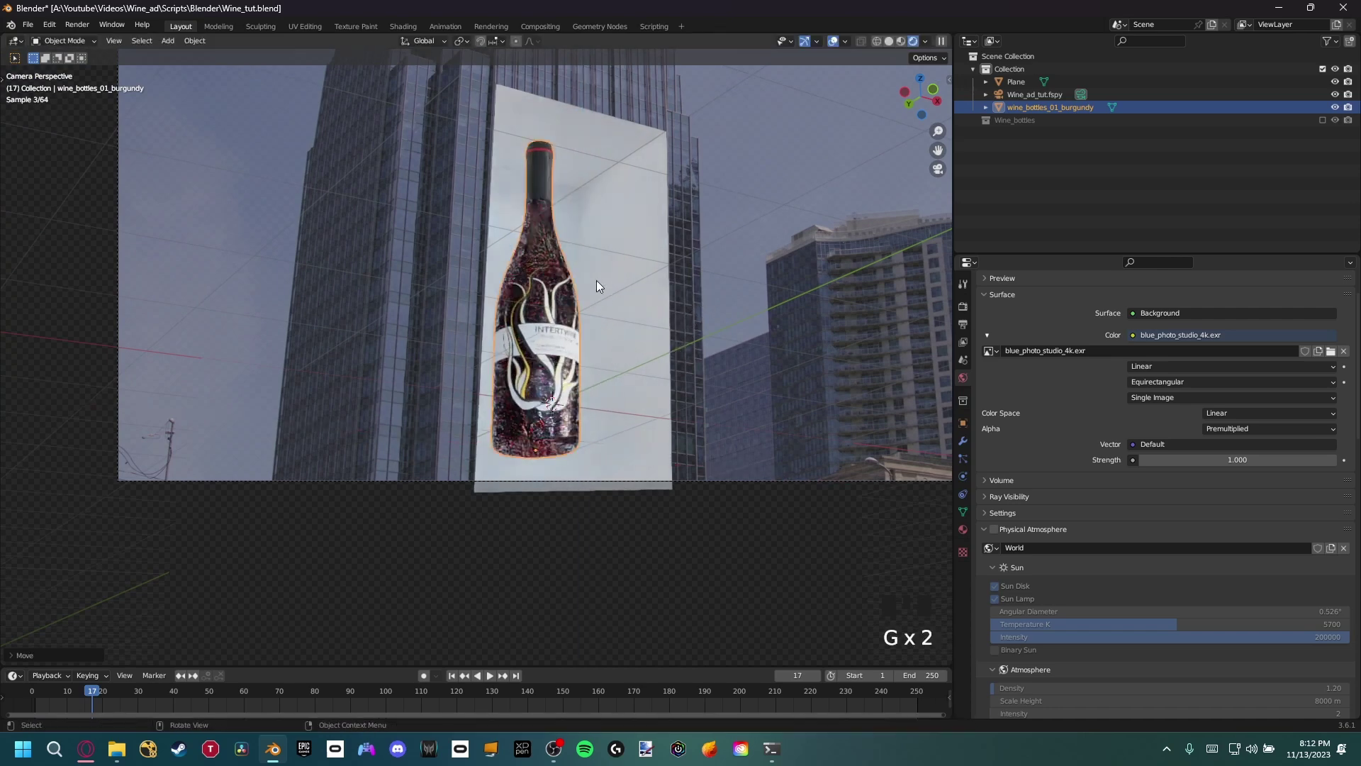
# Step: Tilt the burgundy bottle about 12° around the global Y axis
pyautogui.press('r')
pyautogui.press('x')
pyautogui.press('y')
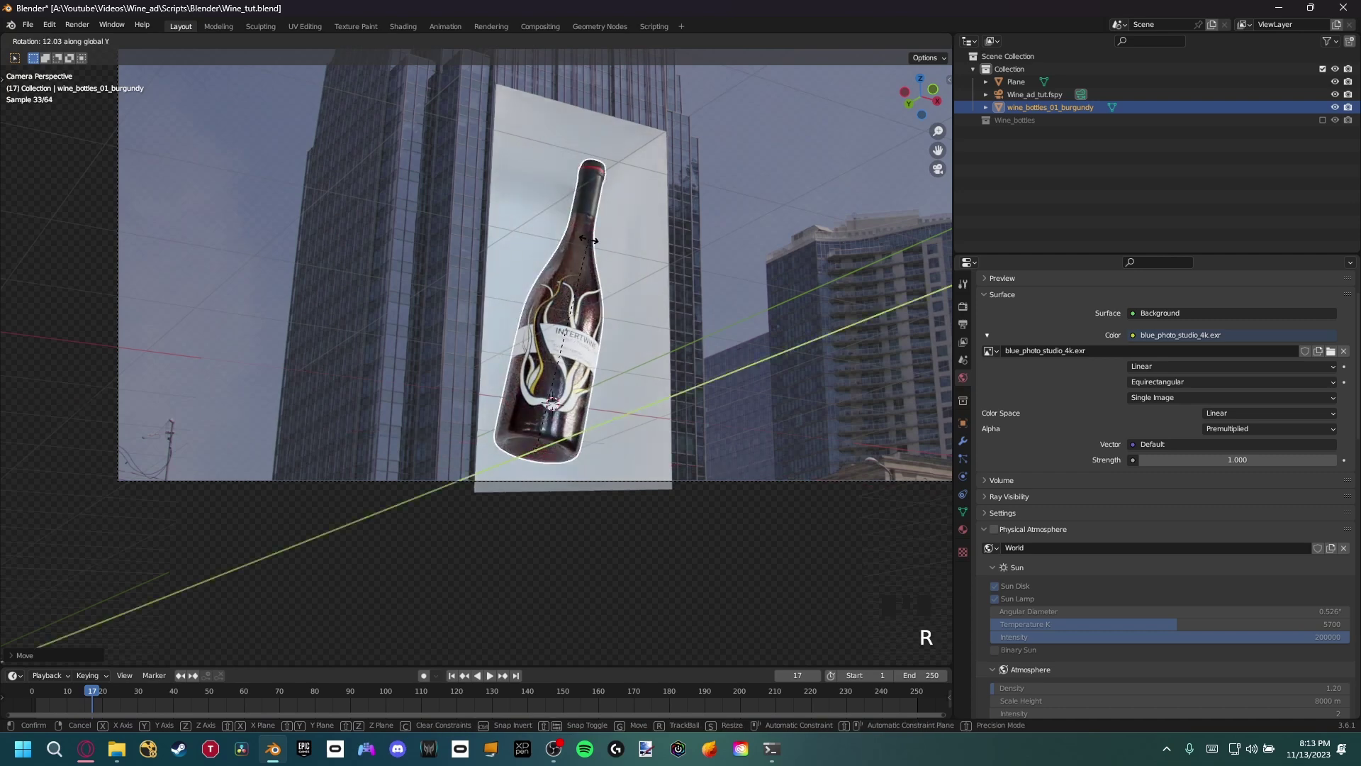
pyautogui.click(588, 240)
pyautogui.keyDown('shift'); pyautogui.moveTo(589, 239); pyautogui.dragTo(488, 233, button='middle'); pyautogui.keyUp('shift')
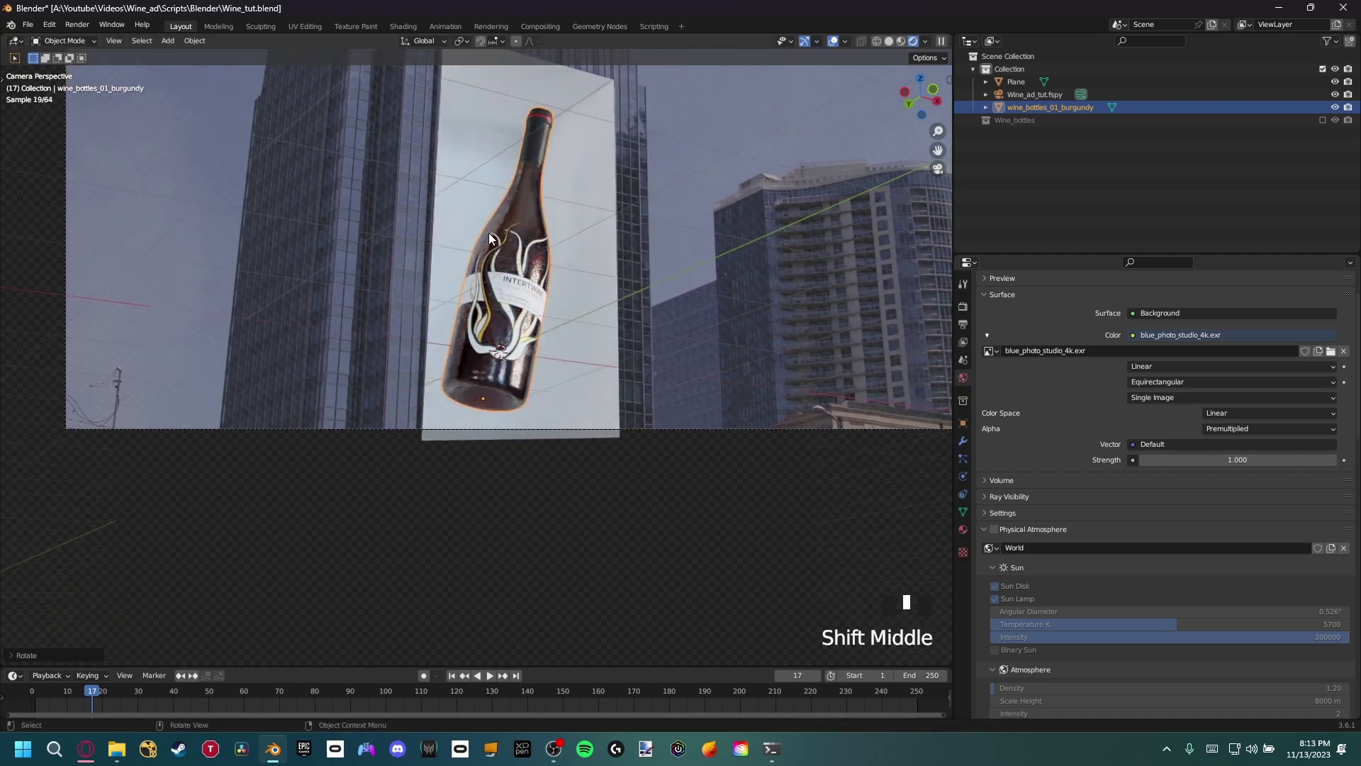
# Step: Turn the bottle around its local Z axis so the INTERTWINE label faces the camera more, and save the file
pyautogui.press('r')
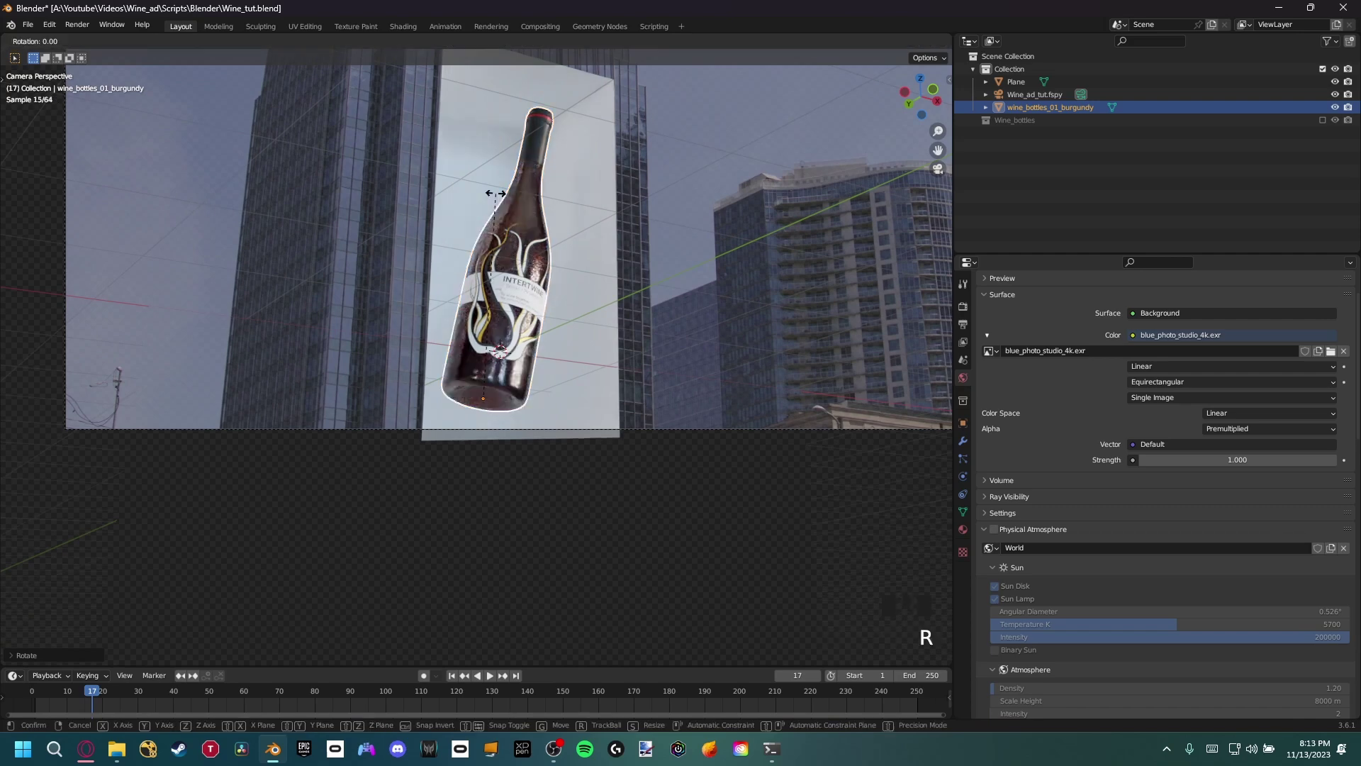
pyautogui.press('z')
pyautogui.press('z')
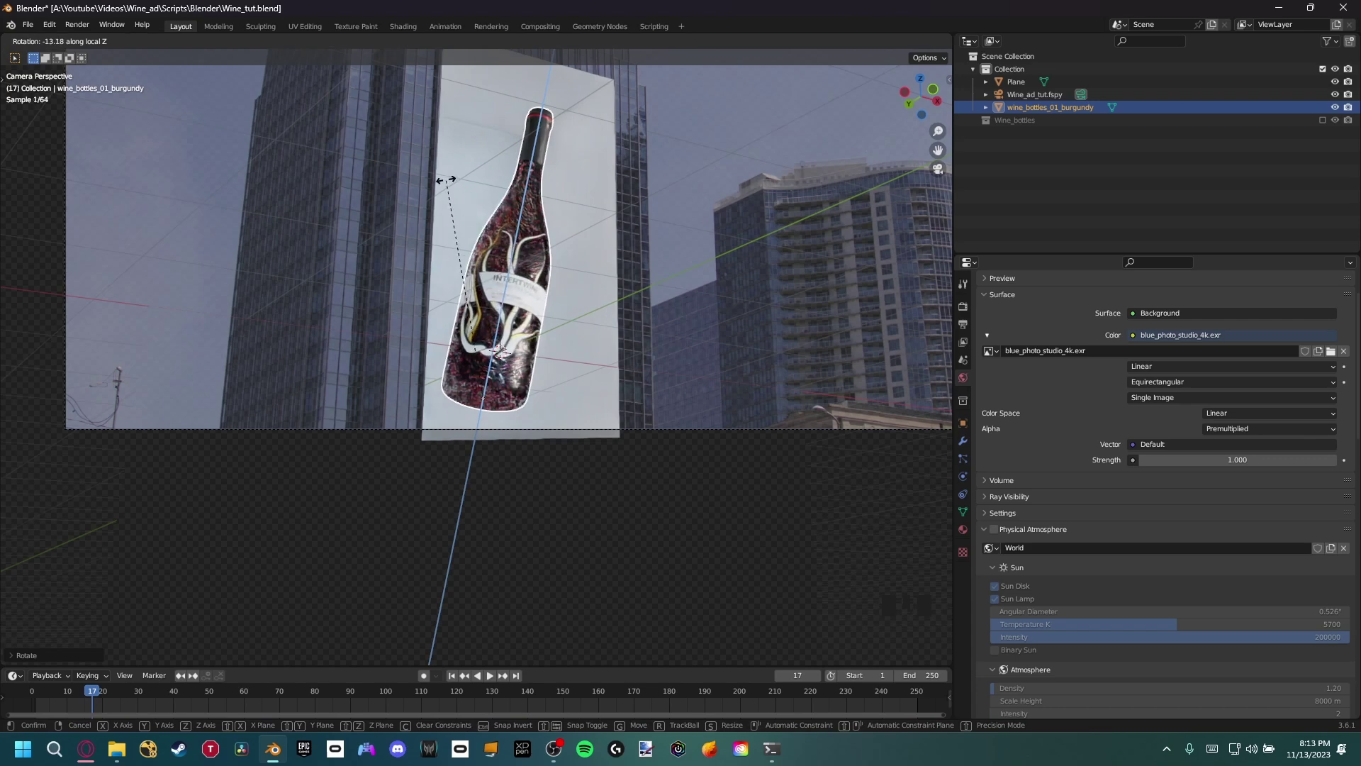
pyautogui.click(407, 163)
pyautogui.scroll(-1, 547, 273)
pyautogui.keyDown('shift'); pyautogui.moveTo(547, 274); pyautogui.dragTo(511, 308, button='middle'); pyautogui.keyUp('shift')
pyautogui.hotkey('ctrl', 's')
pyautogui.scroll(3, 568, 310)
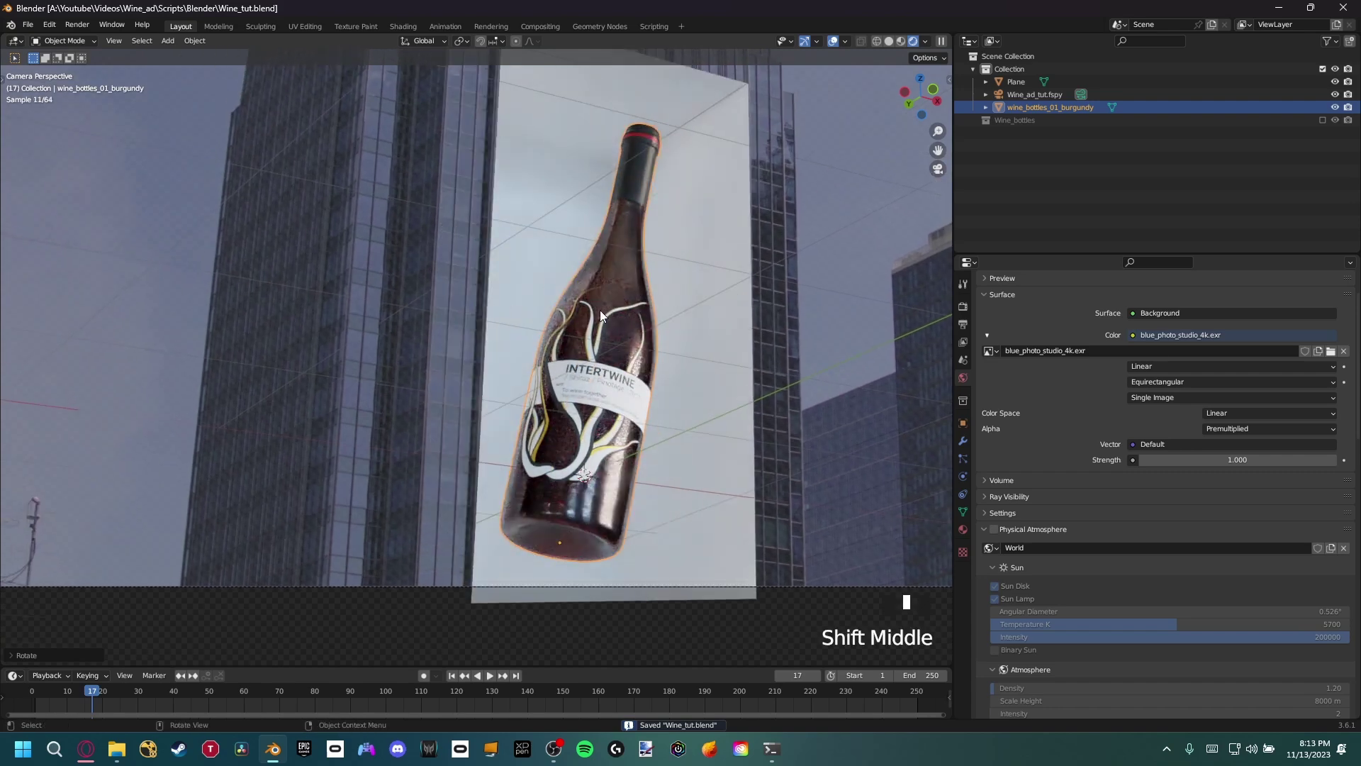
# Step: Examine the bottle's placement in the room from other angles in solid shading and in the rendered camera view
pyautogui.moveTo(589, 271); pyautogui.dragTo(584, 261, button='middle')
pyautogui.moveTo(501, 335); pyautogui.dragTo(388, 377, button='middle')
pyautogui.press('z')
pyautogui.moveTo(470, 381)
pyautogui.mouseDown(button='middle')
pyautogui.moveTo(449, 382)
pyautogui.moveTo(503, 401)
pyautogui.moveTo(500, 415)
pyautogui.moveTo(486, 419)
pyautogui.moveTo(483, 337)
pyautogui.mouseUp(button='middle')
pyautogui.scroll(4, 484, 418)
pyautogui.scroll(-2, 482, 336)
pyautogui.press('KP_0')
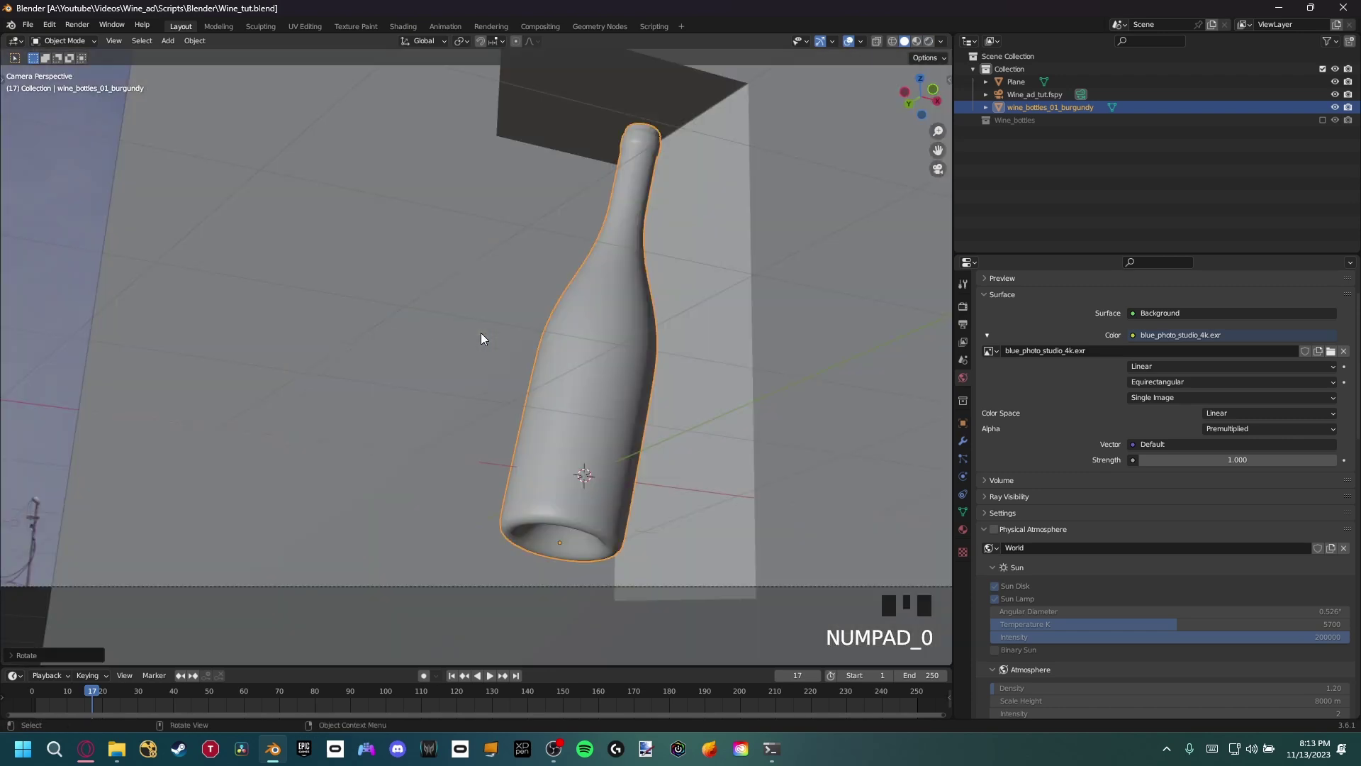
pyautogui.press('z')
pyautogui.click(468, 273)
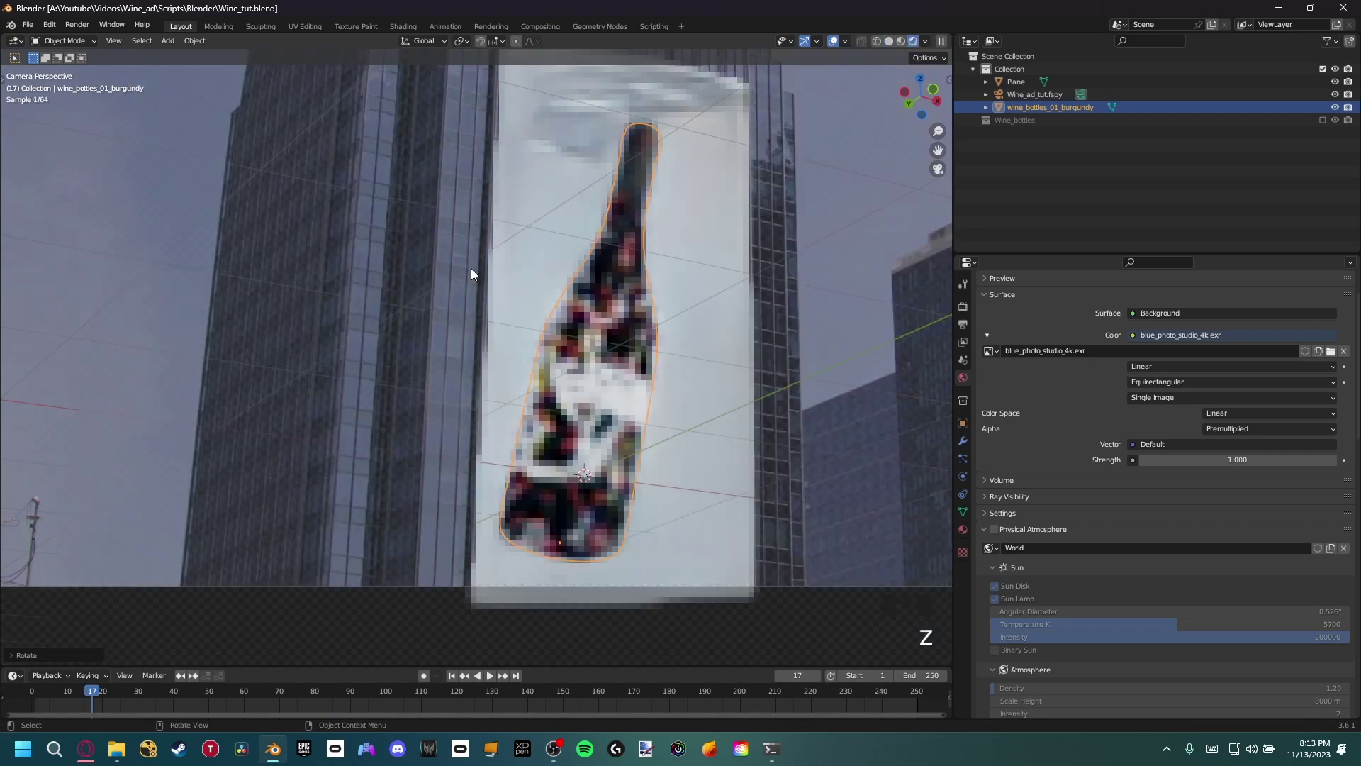
pyautogui.keyDown('shift'); pyautogui.moveTo(486, 269); pyautogui.dragTo(457, 338, button='middle'); pyautogui.keyUp('shift')
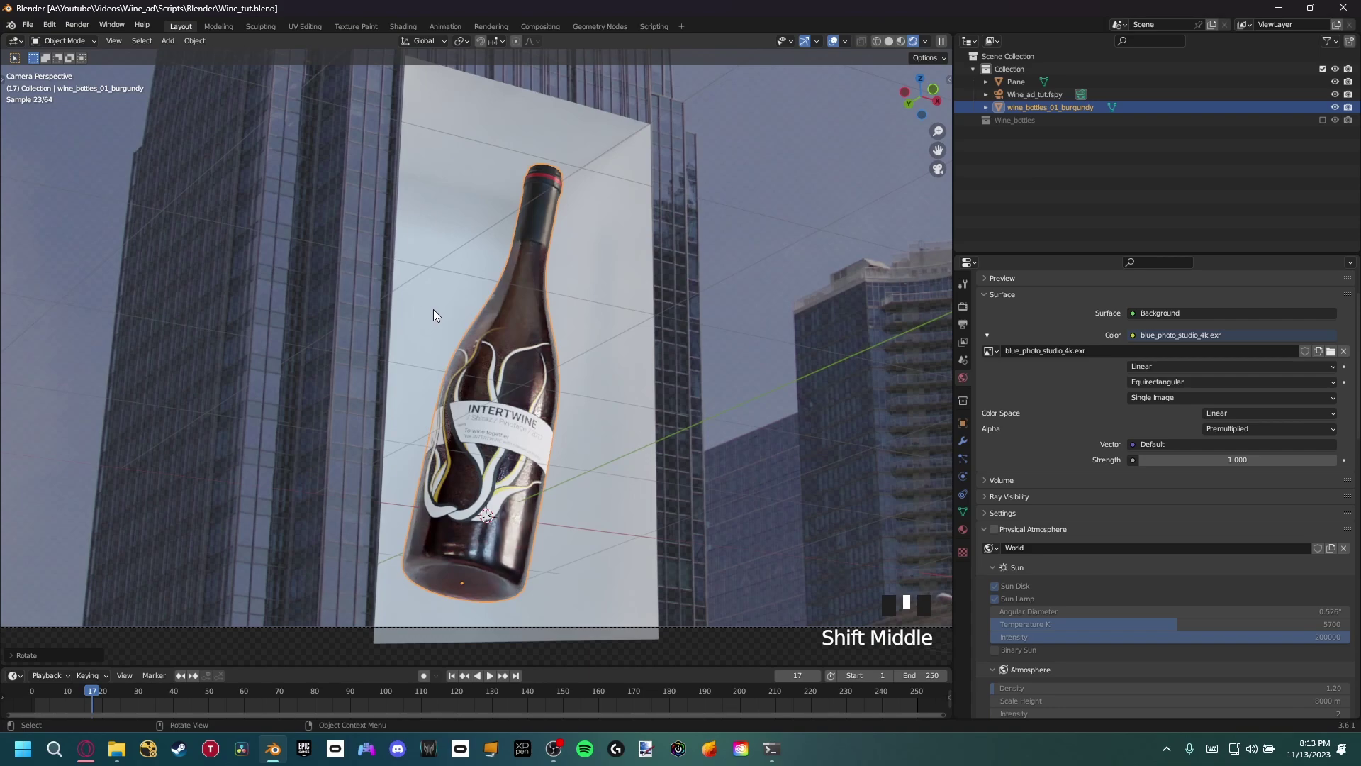
# Step: Add a mesh plane and isolate it in solid shading by hiding all other objects
pyautogui.hotkey('shift', 'a')
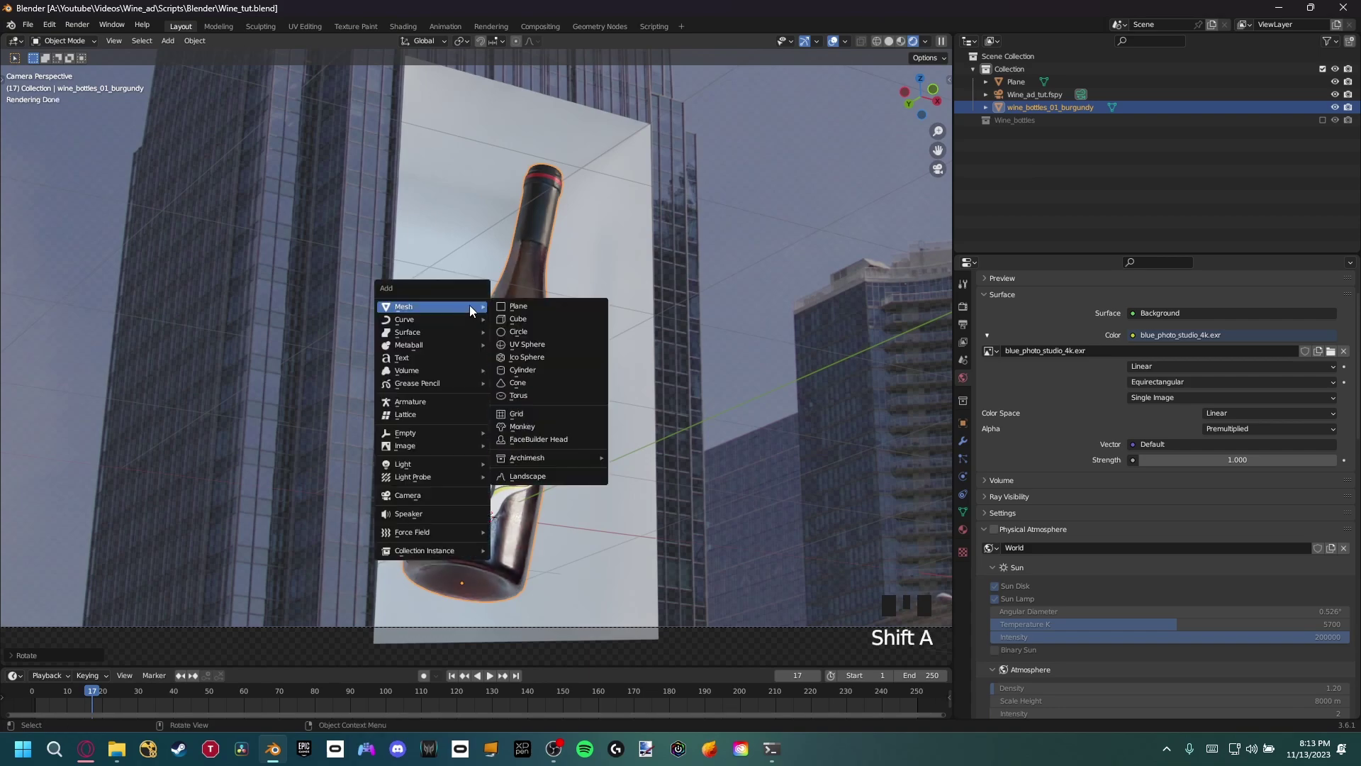
pyautogui.click(504, 306)
pyautogui.moveTo(504, 307)
pyautogui.mouseDown(button='middle')
pyautogui.moveTo(521, 456)
pyautogui.moveTo(542, 429)
pyautogui.mouseUp(button='middle')
pyautogui.press('z')
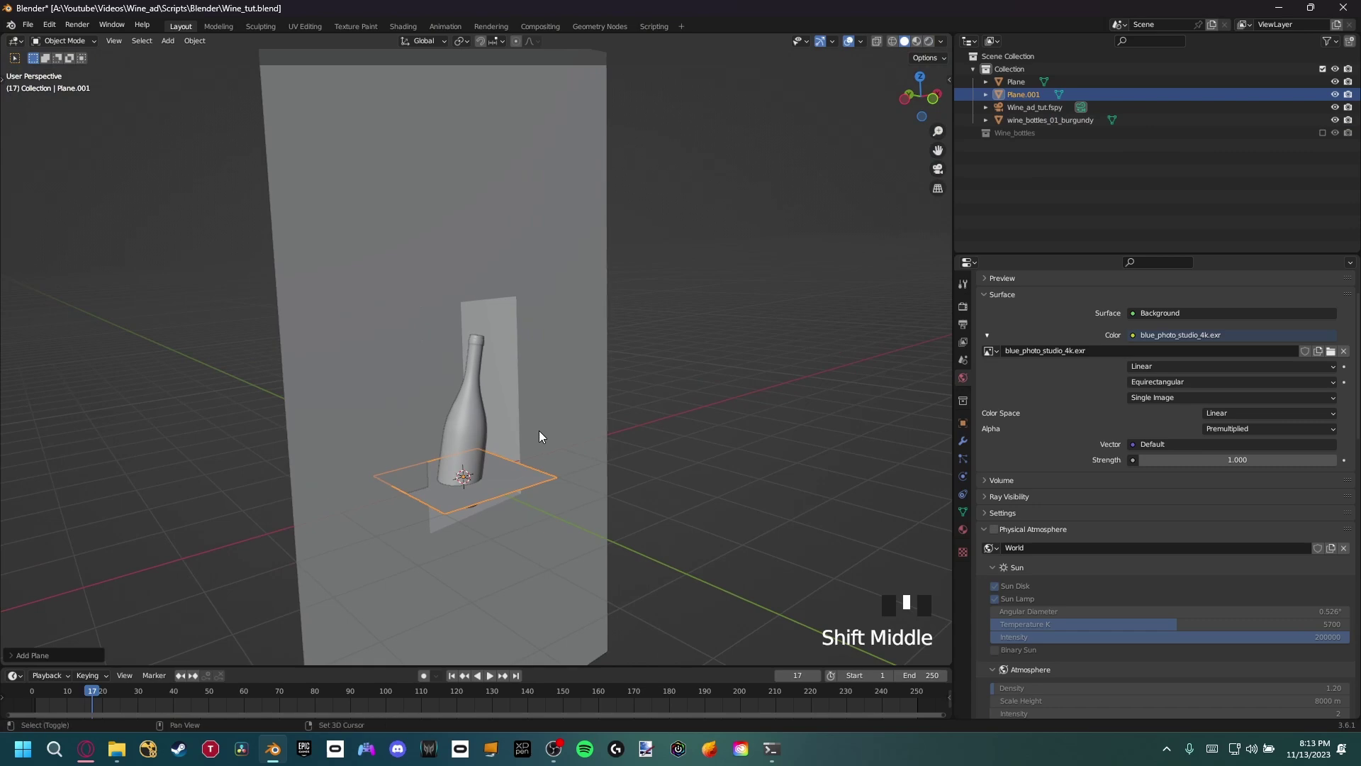
pyautogui.hotkey('shift', 'h')
pyautogui.moveTo(487, 459); pyautogui.dragTo(588, 473, button='middle')
pyautogui.scroll(2, 397, 508)
pyautogui.scroll(1, 397, 509)
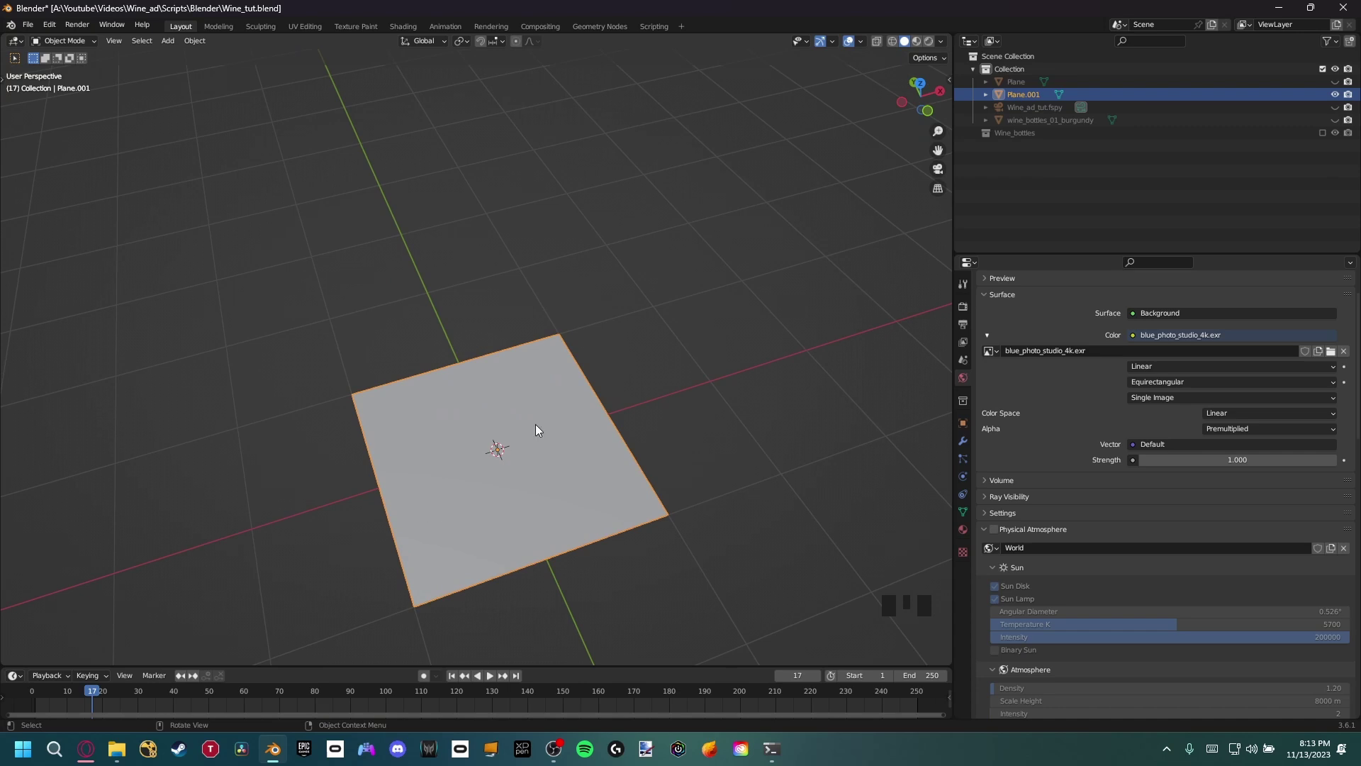
pyautogui.keyDown('shift'); pyautogui.moveTo(533, 429); pyautogui.dragTo(616, 423, button='middle'); pyautogui.keyUp('shift')
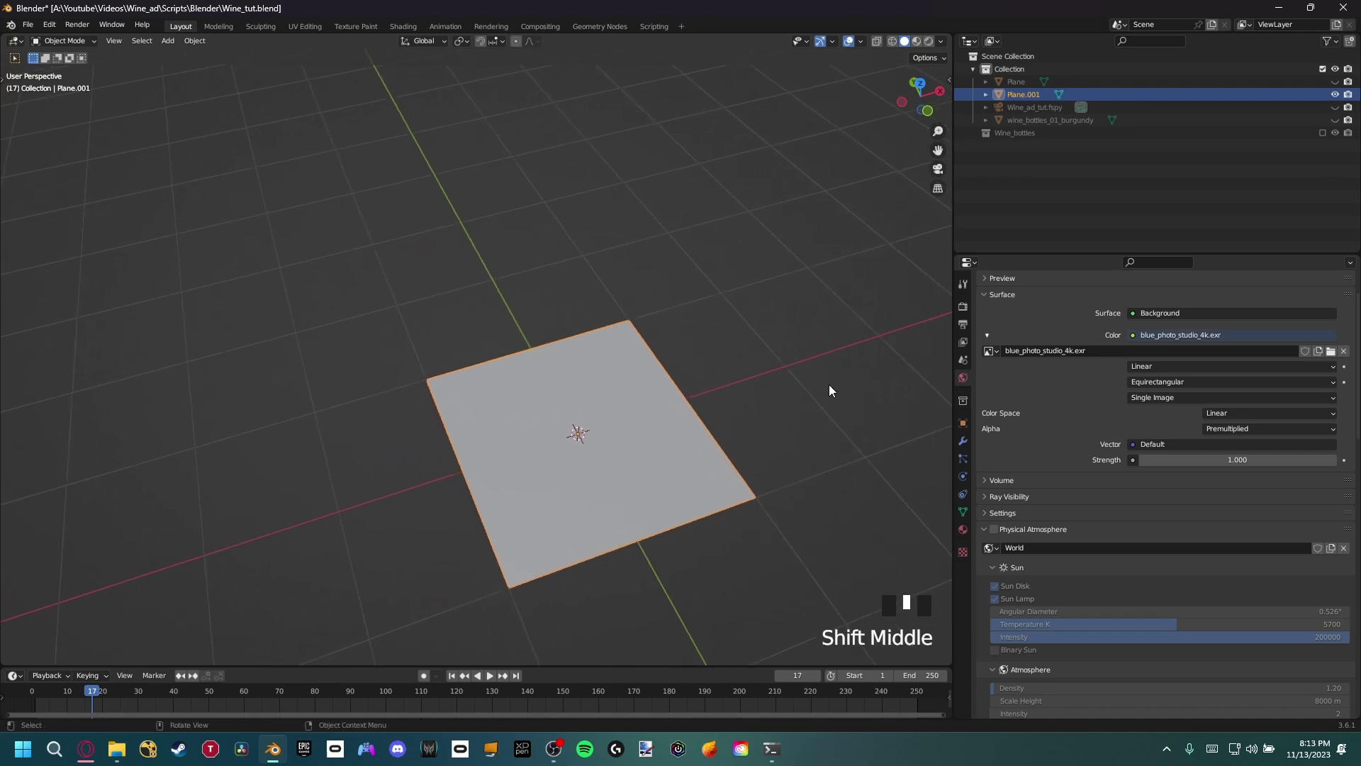
# Step: Add an Ocean modifier to the new plane
pyautogui.click(960, 440)
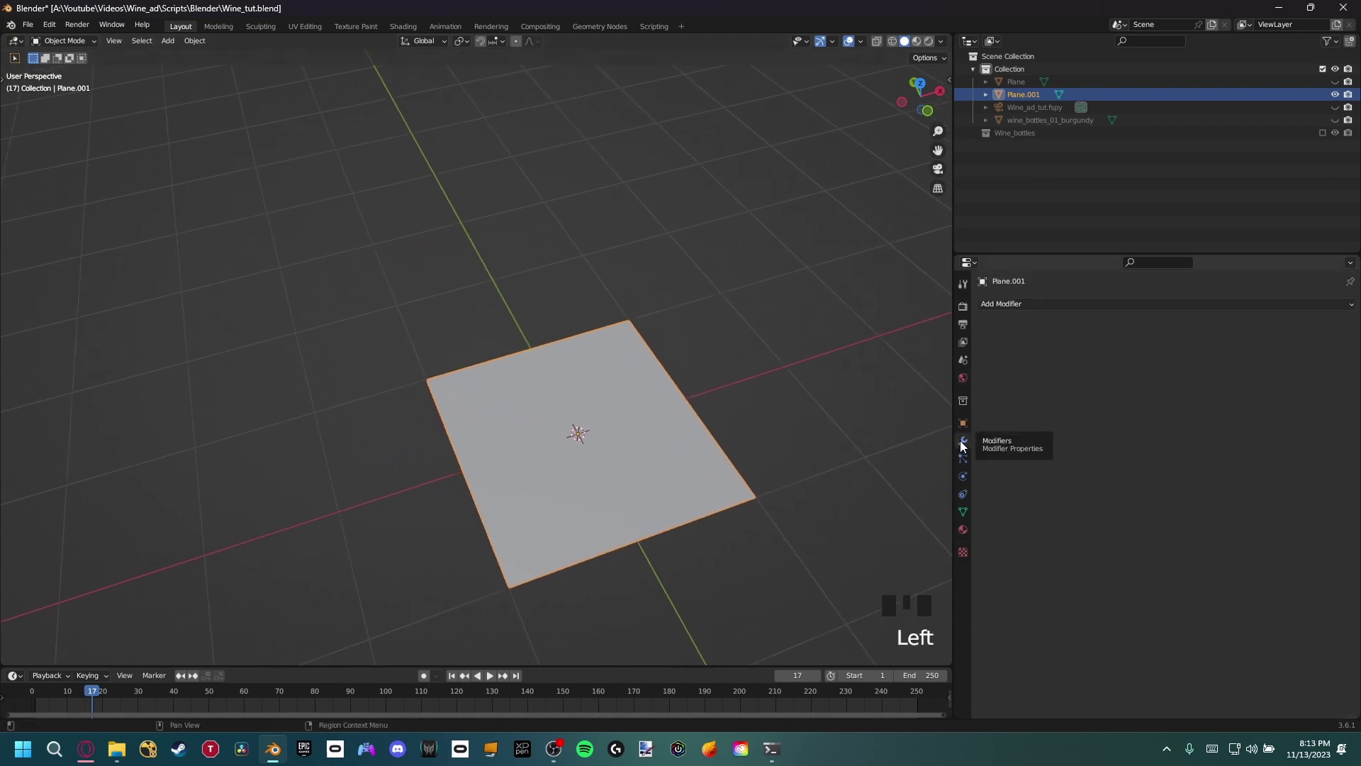
pyautogui.click(1053, 306)
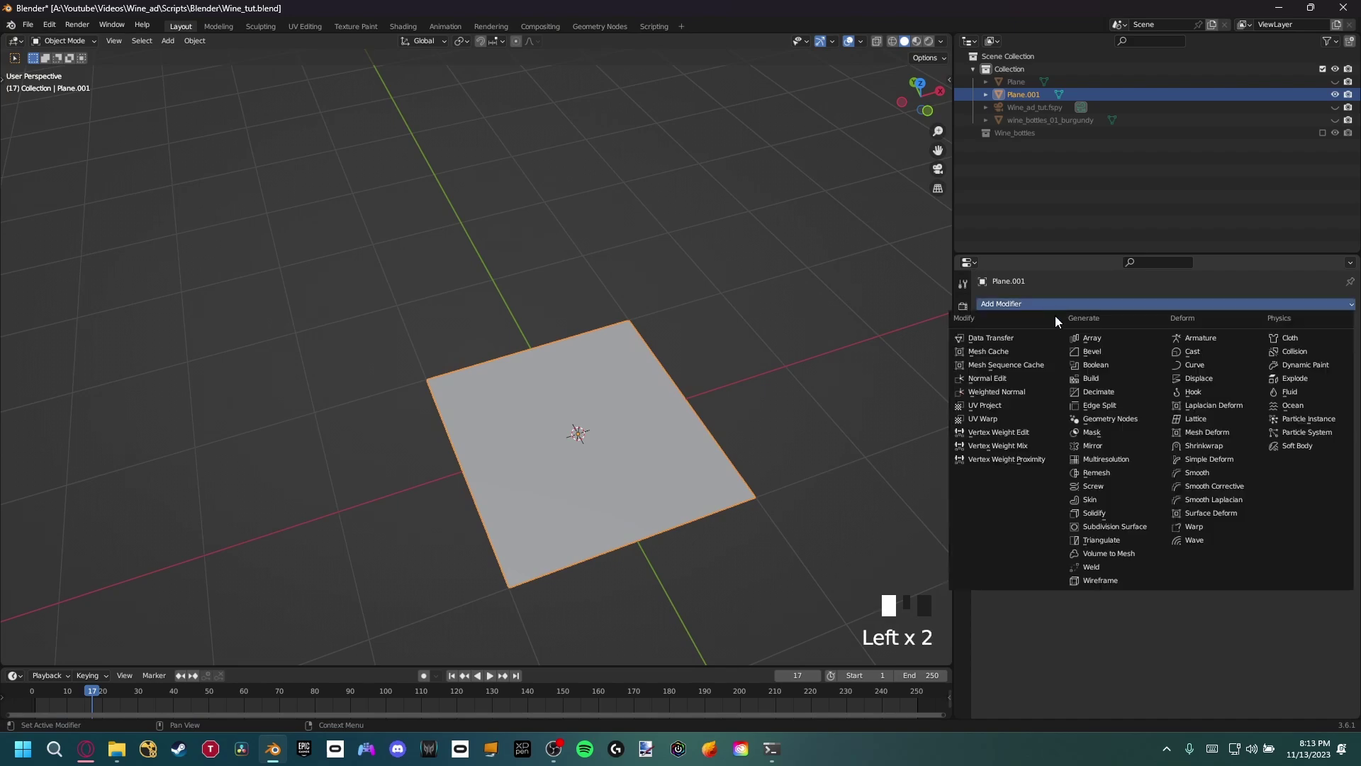
pyautogui.click(1300, 407)
pyautogui.scroll(-16, 576, 440)
pyautogui.moveTo(624, 457)
pyautogui.keyDown('shift'); pyautogui.mouseDown(button='middle')
pyautogui.moveTo(665, 365)
pyautogui.moveTo(541, 340)
pyautogui.mouseUp(button='middle'); pyautogui.keyUp('shift')
pyautogui.scroll(3, 616, 395)
pyautogui.keyDown('shift'); pyautogui.moveTo(617, 395); pyautogui.dragTo(592, 361, button='middle'); pyautogui.keyUp('shift')
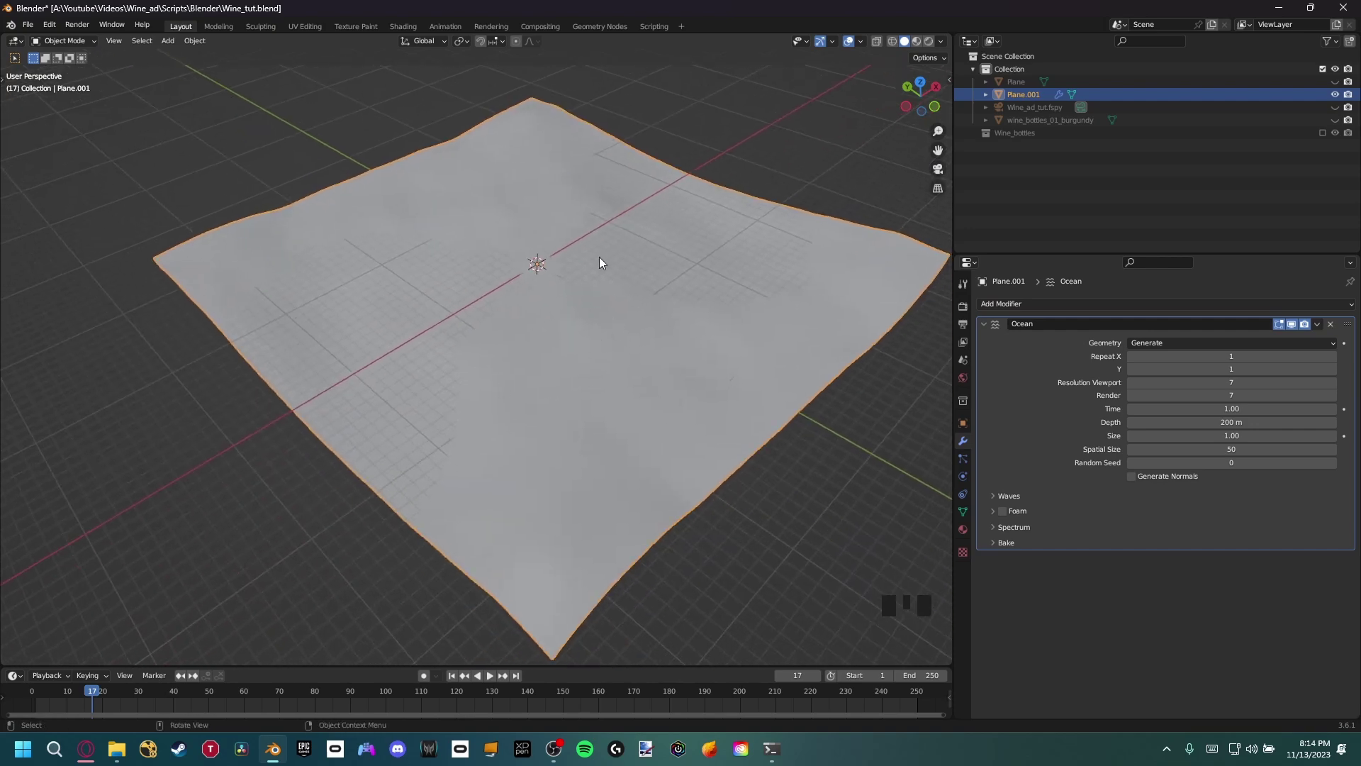
# Step: Unhide all objects and scale only the ocean plane down to roughly the size of the recessed room
pyautogui.hotkey('alt', 'h')
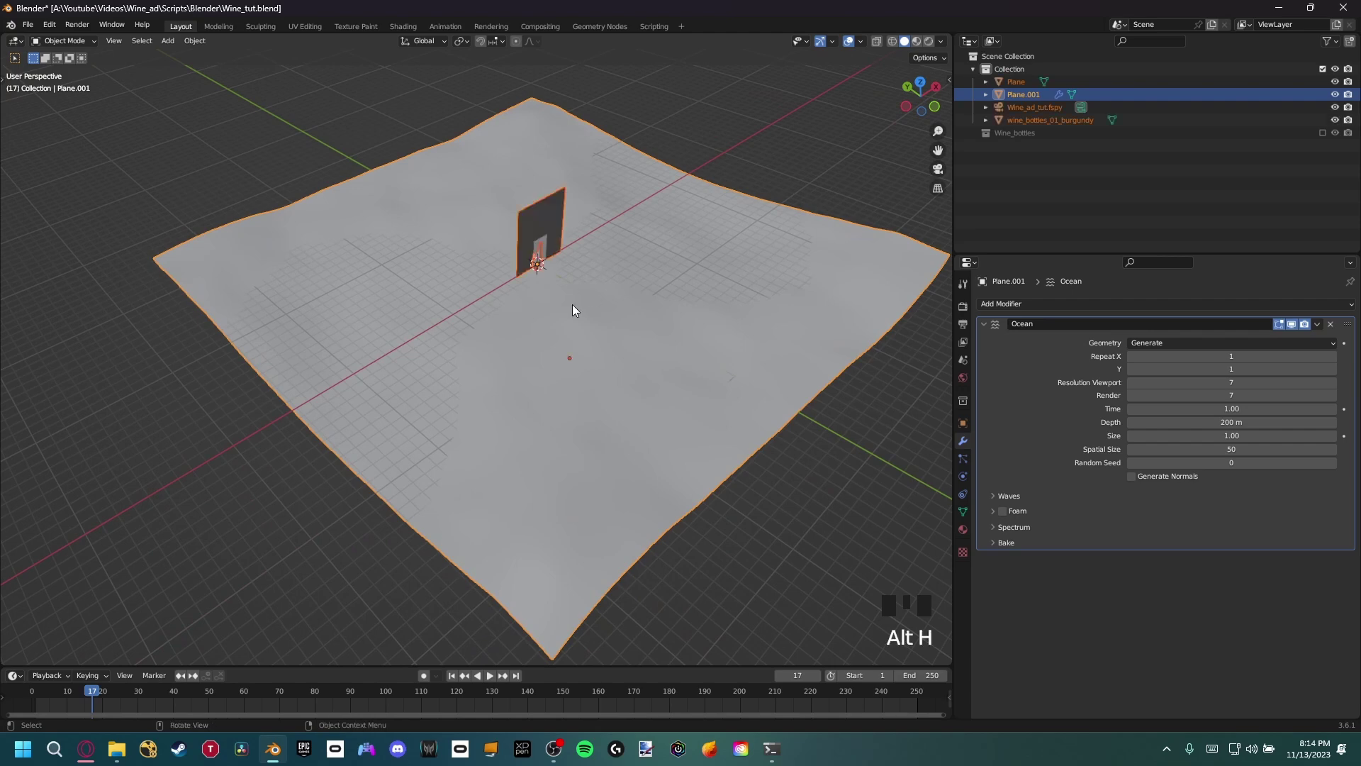
pyautogui.moveTo(572, 304); pyautogui.dragTo(588, 287, button='middle')
pyautogui.click(731, 299)
pyautogui.press('s')
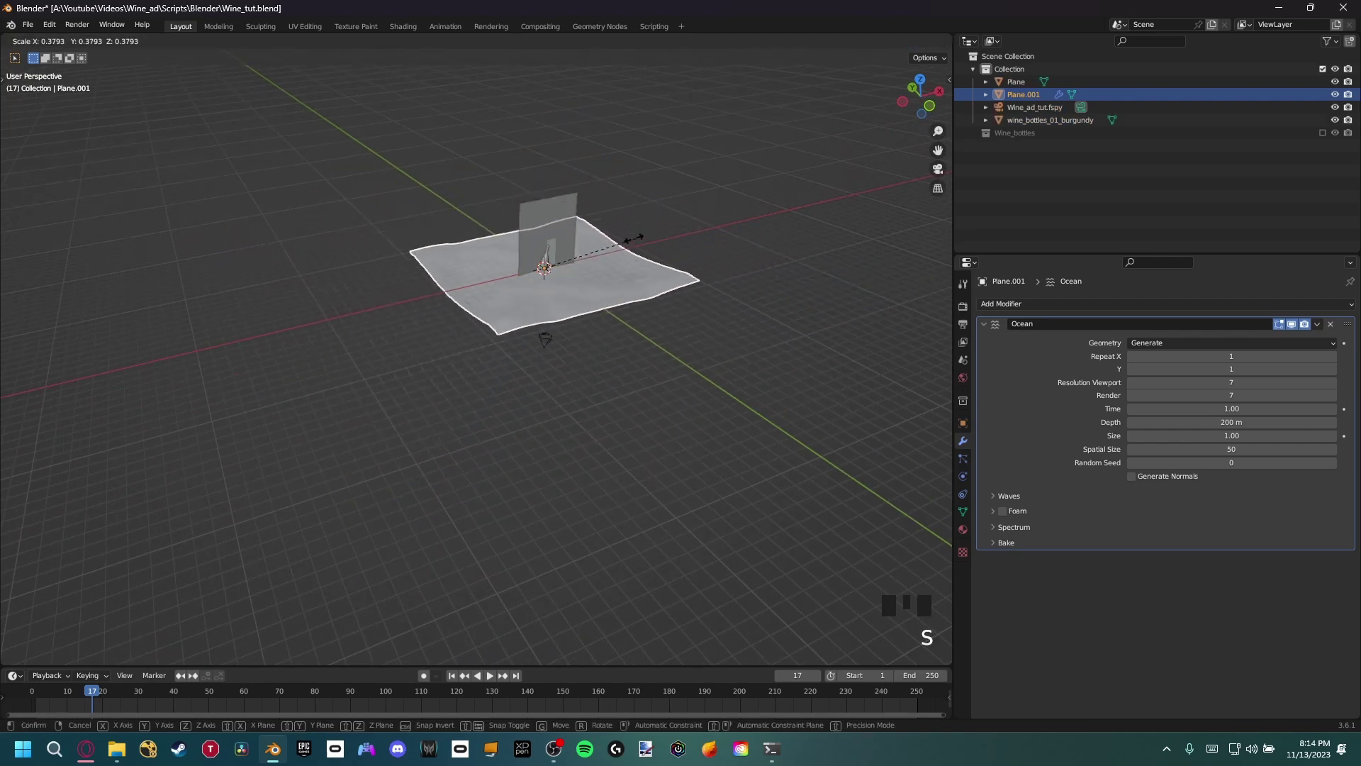
pyautogui.click(566, 266)
pyautogui.scroll(5, 564, 265)
pyautogui.keyDown('shift'); pyautogui.moveTo(555, 255); pyautogui.dragTo(597, 320, button='middle'); pyautogui.keyUp('shift')
pyautogui.press('s')
pyautogui.click(576, 327)
# Step: Rotate the ocean plane 90° around the global X axis so it stands upright
pyautogui.write('r')
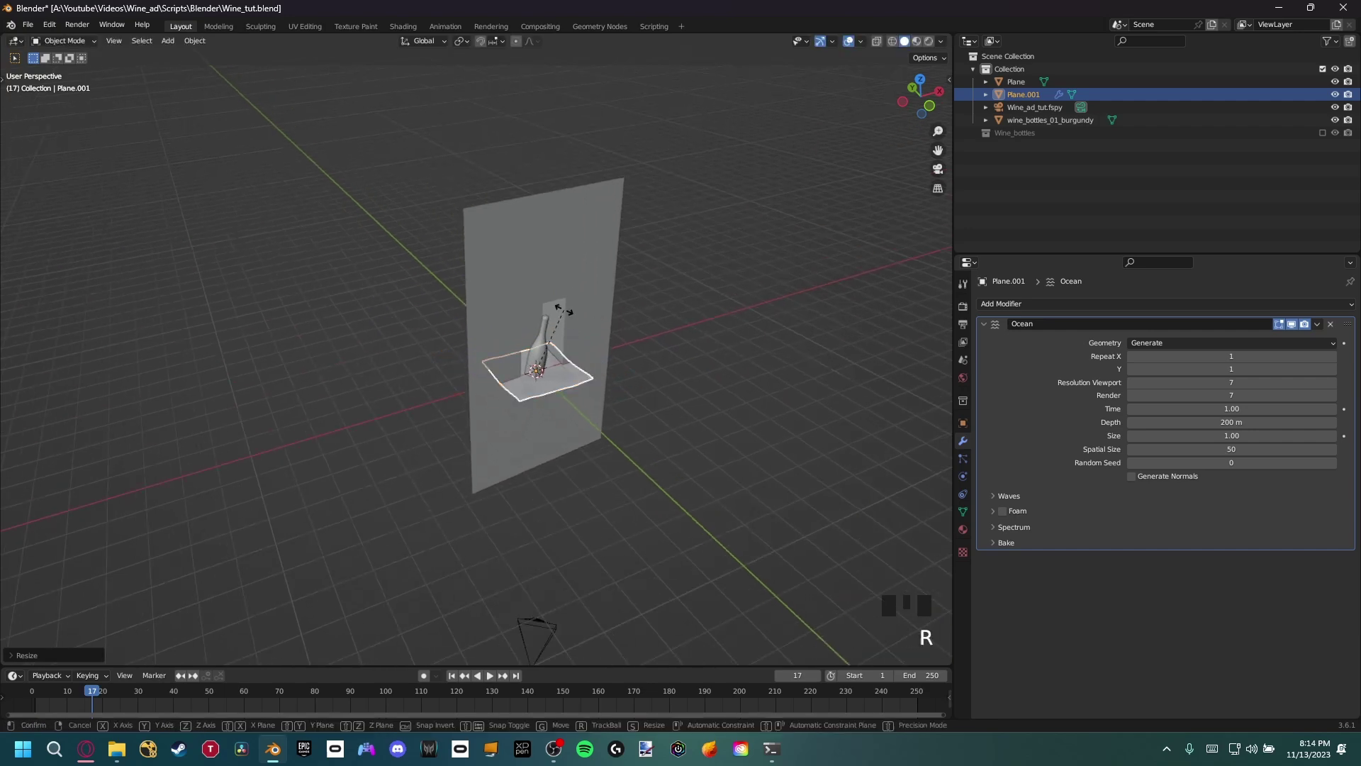
pyautogui.write('x90')
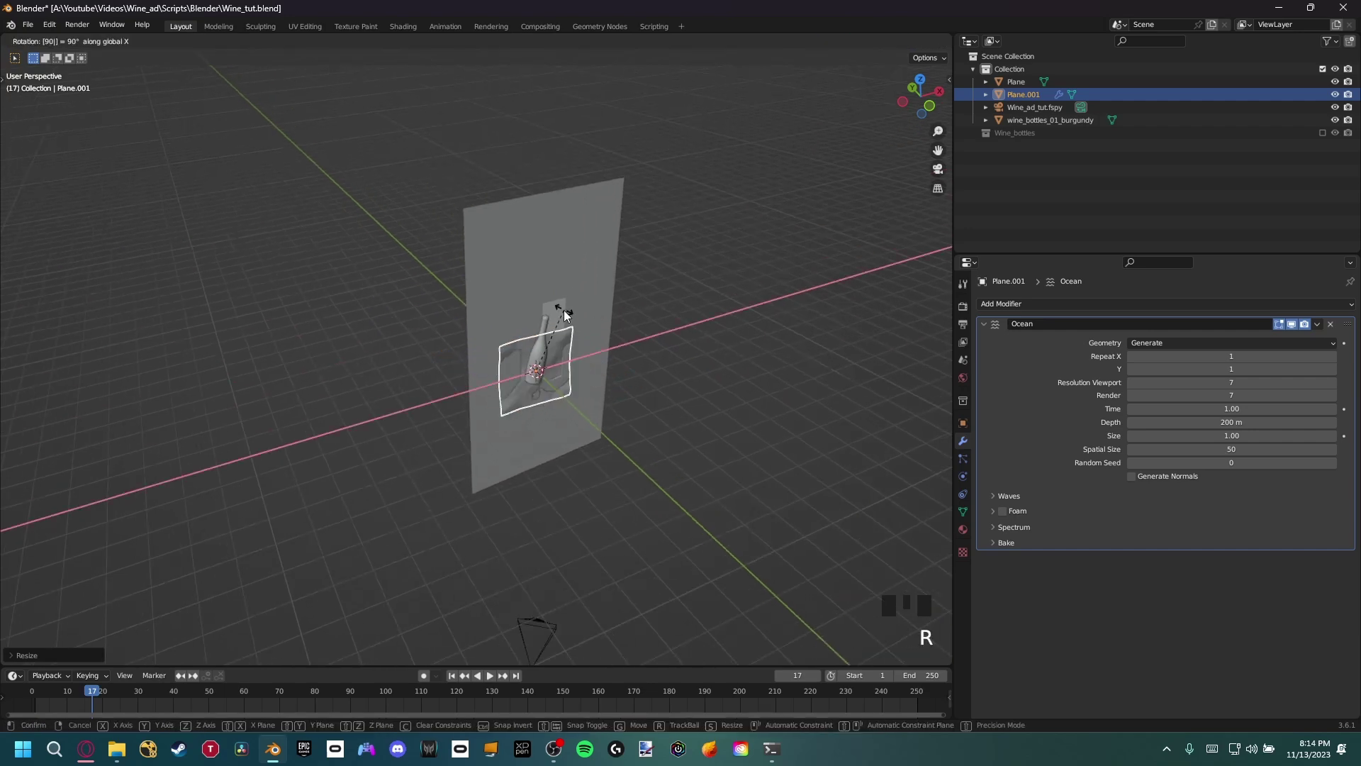
pyautogui.click(563, 309)
# Step: Move the ocean plane horizontally, with Z locked, to the back of the recess and raise it along Z behind the bottle
pyautogui.scroll(4, 571, 454)
pyautogui.press('g')
pyautogui.hotkey('shift', 'z')
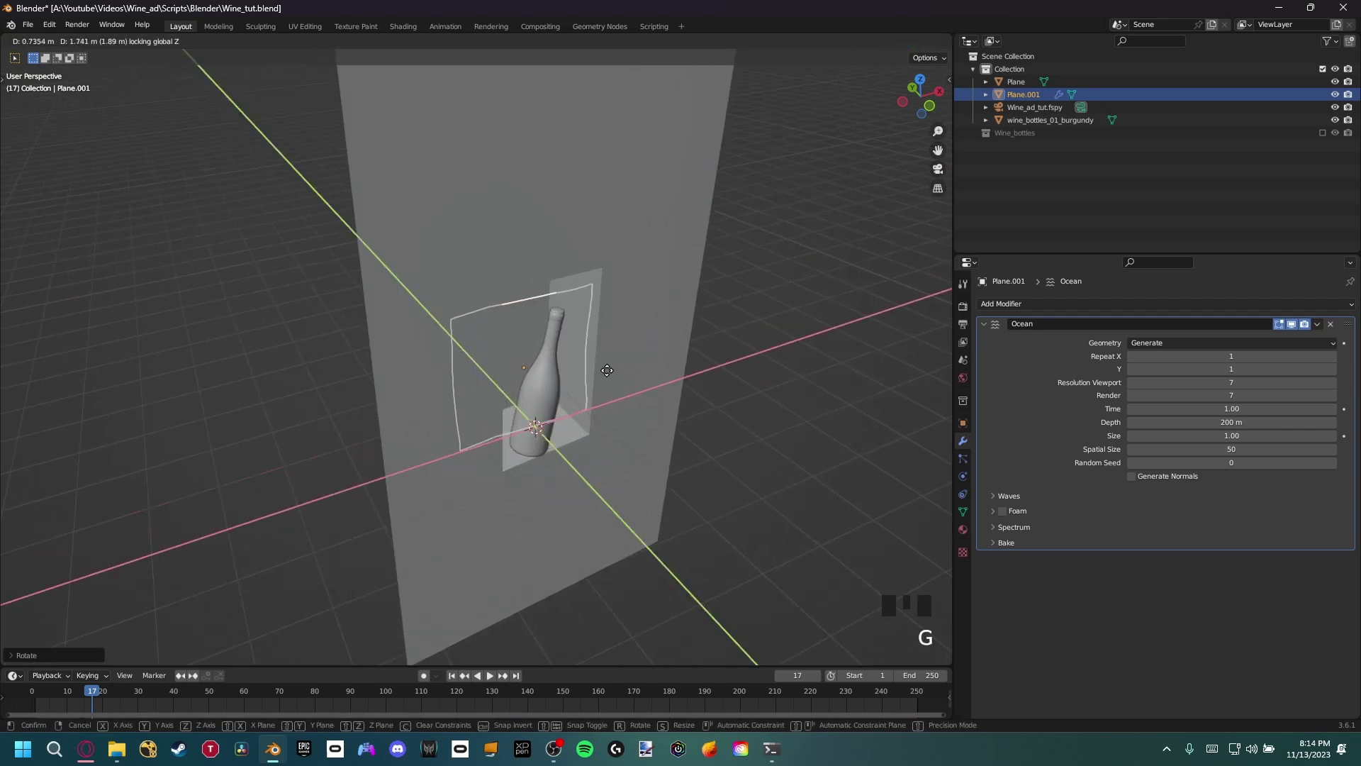
pyautogui.click(598, 387)
pyautogui.press('g')
pyautogui.press('z')
pyautogui.click(598, 338)
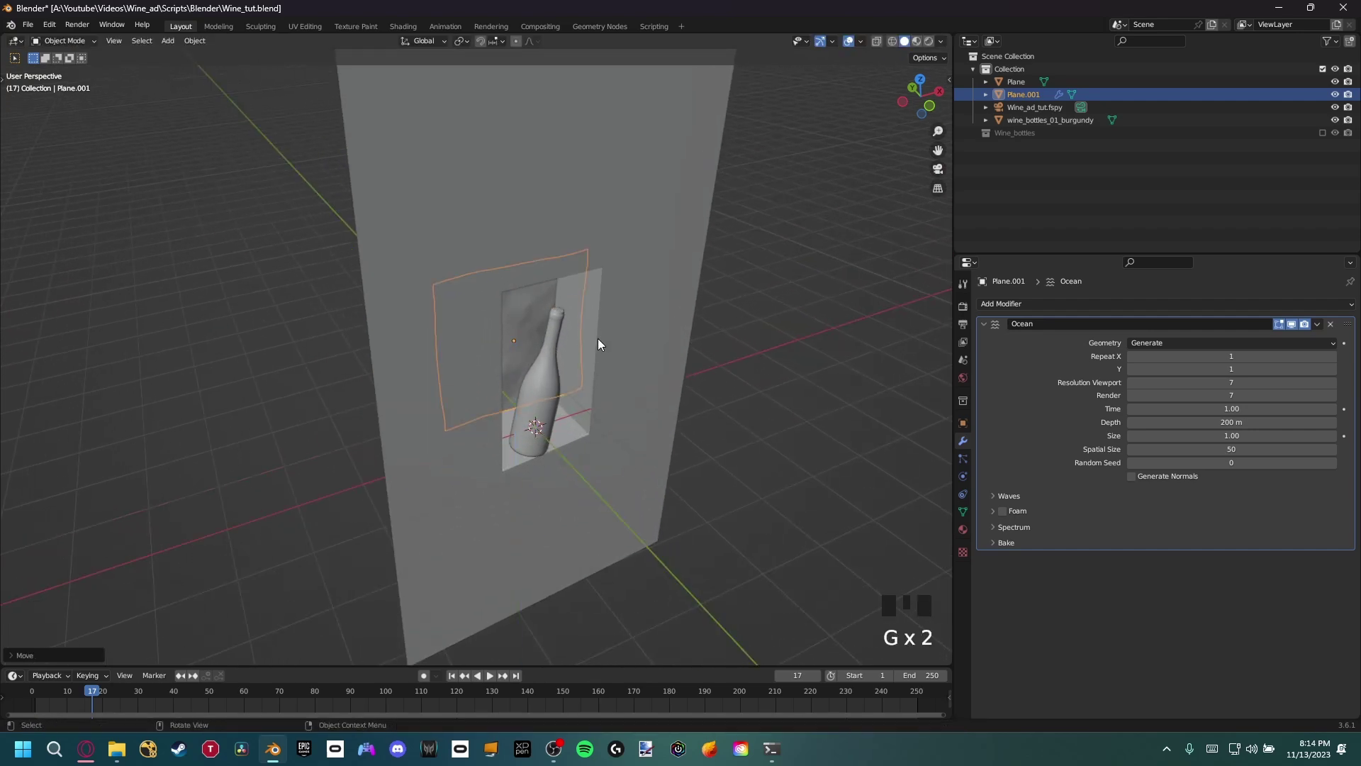
# Step: Enlarge the ocean plane beyond the recess's back wall and adjust its position along the global X axis
pyautogui.moveTo(597, 338); pyautogui.dragTo(547, 245, button='middle')
pyautogui.press('s')
pyautogui.click(638, 280)
pyautogui.keyDown('shift'); pyautogui.moveTo(638, 280); pyautogui.dragTo(662, 419, button='middle'); pyautogui.keyUp('shift')
pyautogui.press('g')
pyautogui.press('x')
pyautogui.click(670, 414)
# Step: Set the Ocean modifier's size to 0.99, wave scale to 6.6, smallest wave to 0 m and choppiness to 0.88, and save the file
pyautogui.press('KP_0')
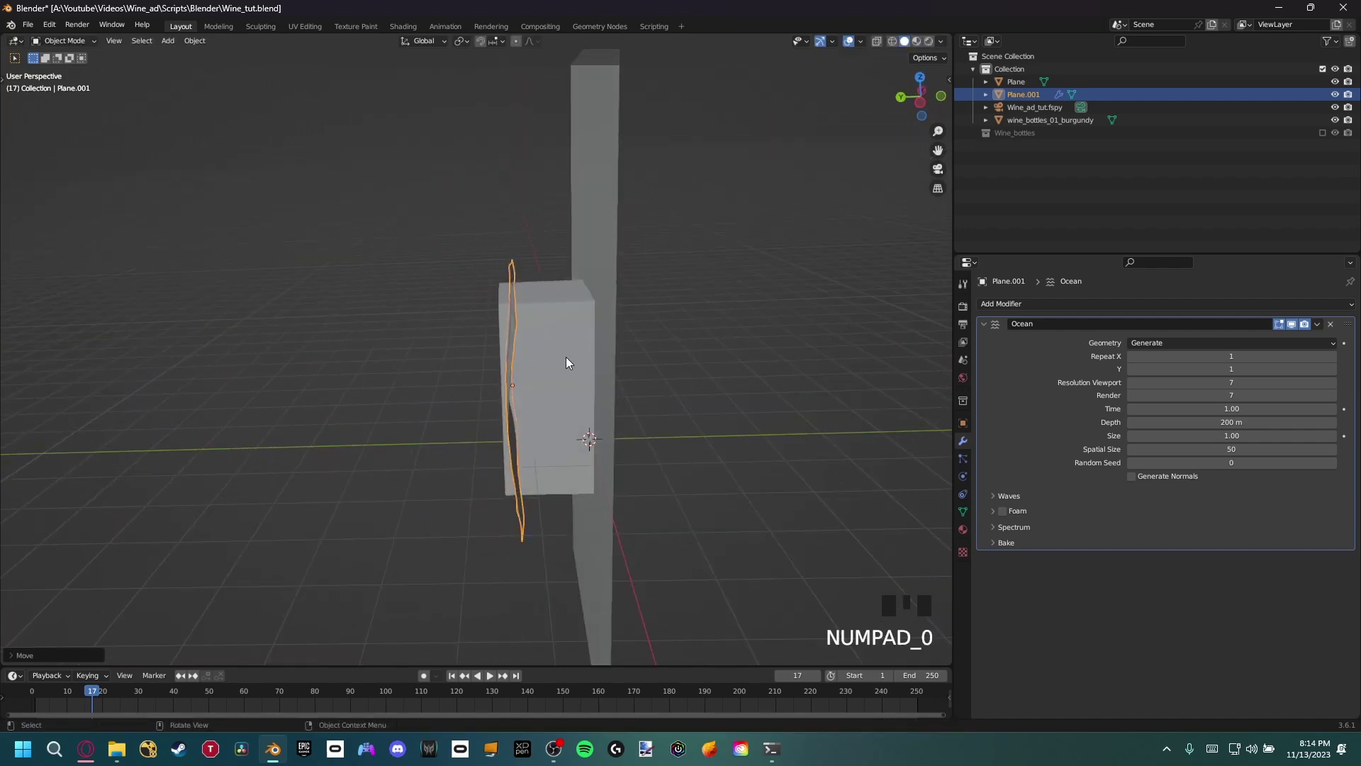
pyautogui.scroll(-2, 487, 438)
pyautogui.keyDown('shift'); pyautogui.moveTo(487, 438); pyautogui.dragTo(801, 287, button='middle'); pyautogui.keyUp('shift')
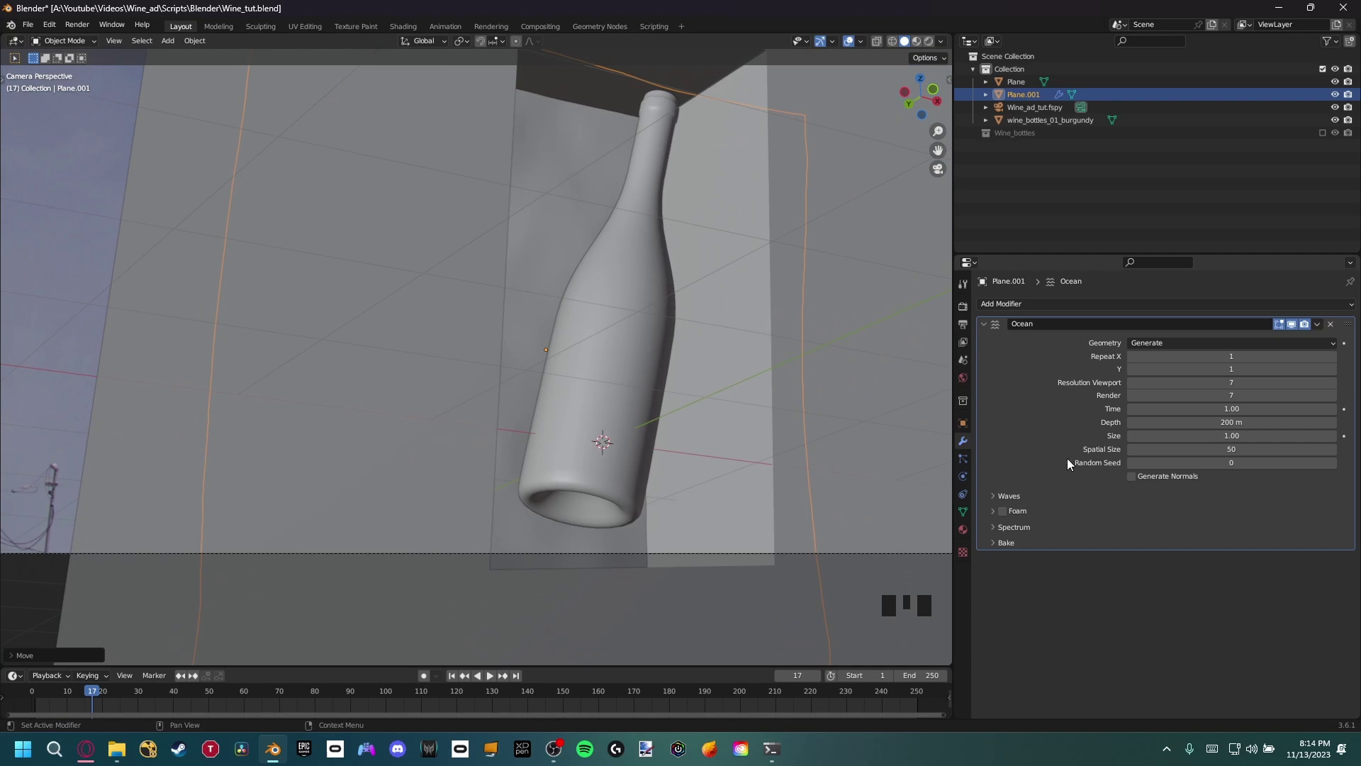
pyautogui.click(992, 496)
pyautogui.moveTo(1237, 512); pyautogui.dragTo(1354, 513)
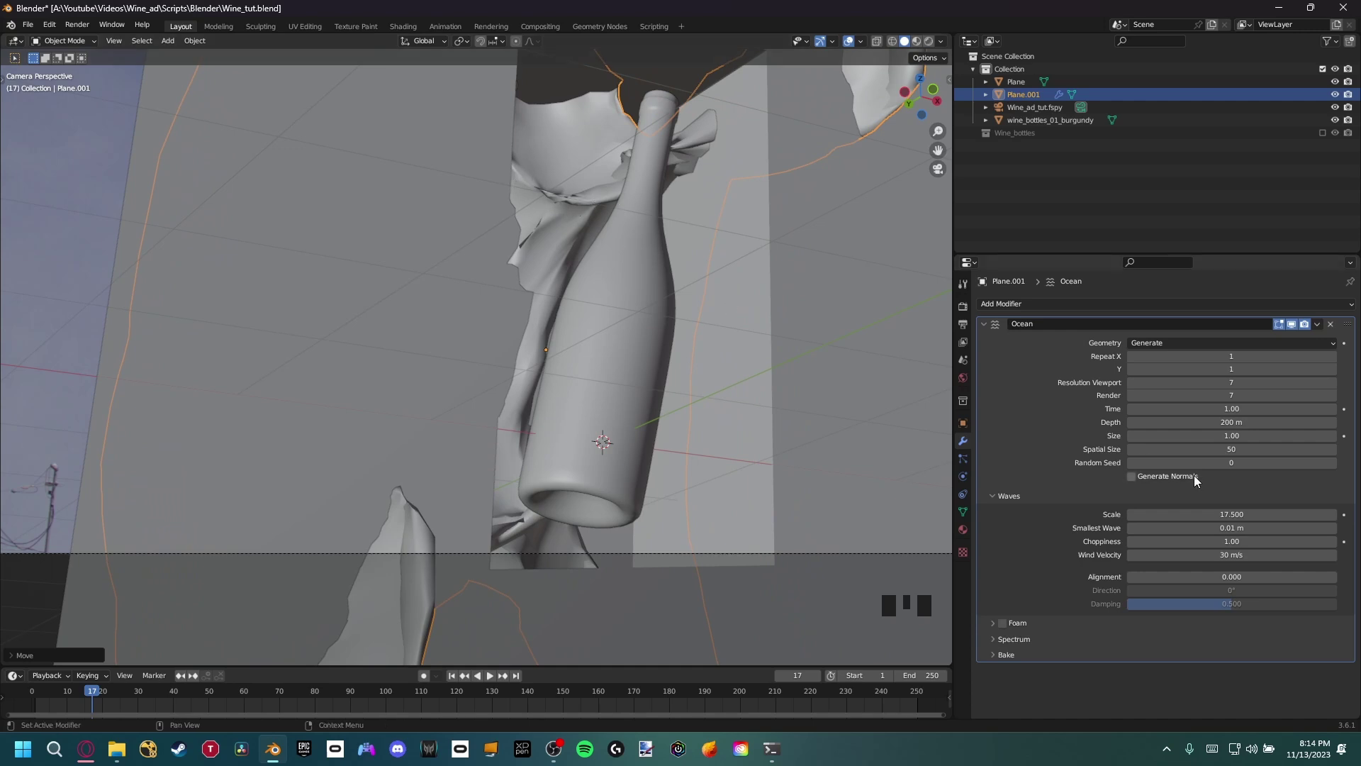
pyautogui.moveTo(1231, 514); pyautogui.dragTo(1162, 514)
pyautogui.hotkey('ctrl', 's')
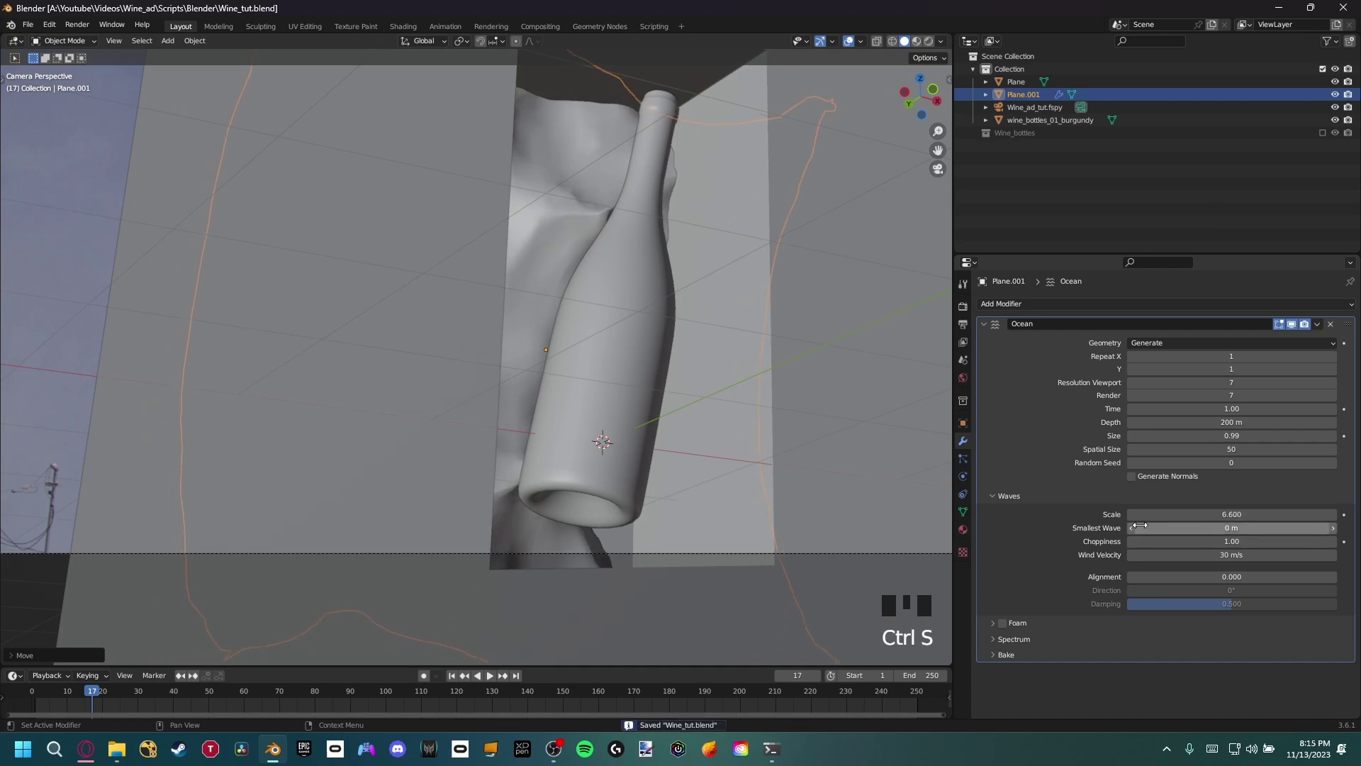
pyautogui.moveTo(1231, 541)
pyautogui.mouseDown()
pyautogui.moveTo(1248, 541)
pyautogui.moveTo(1221, 541)
pyautogui.mouseUp()
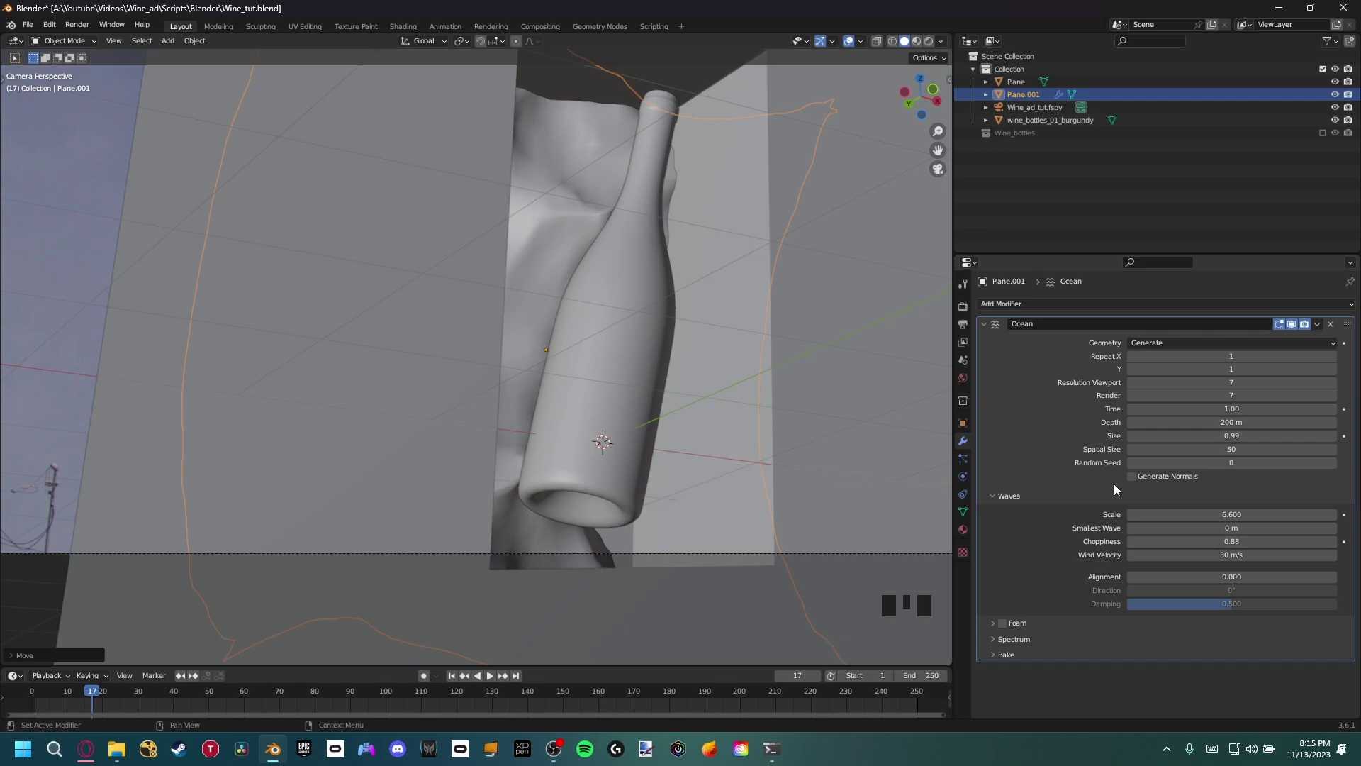
# Step: Move the recess's back face outward along the global Y axis until it sits behind the ocean plane's waves
pyautogui.keyDown('shift'); pyautogui.moveTo(605, 287); pyautogui.dragTo(633, 405, button='middle'); pyautogui.keyUp('shift')
pyautogui.moveTo(333, 424); pyautogui.dragTo(411, 414, button='middle')
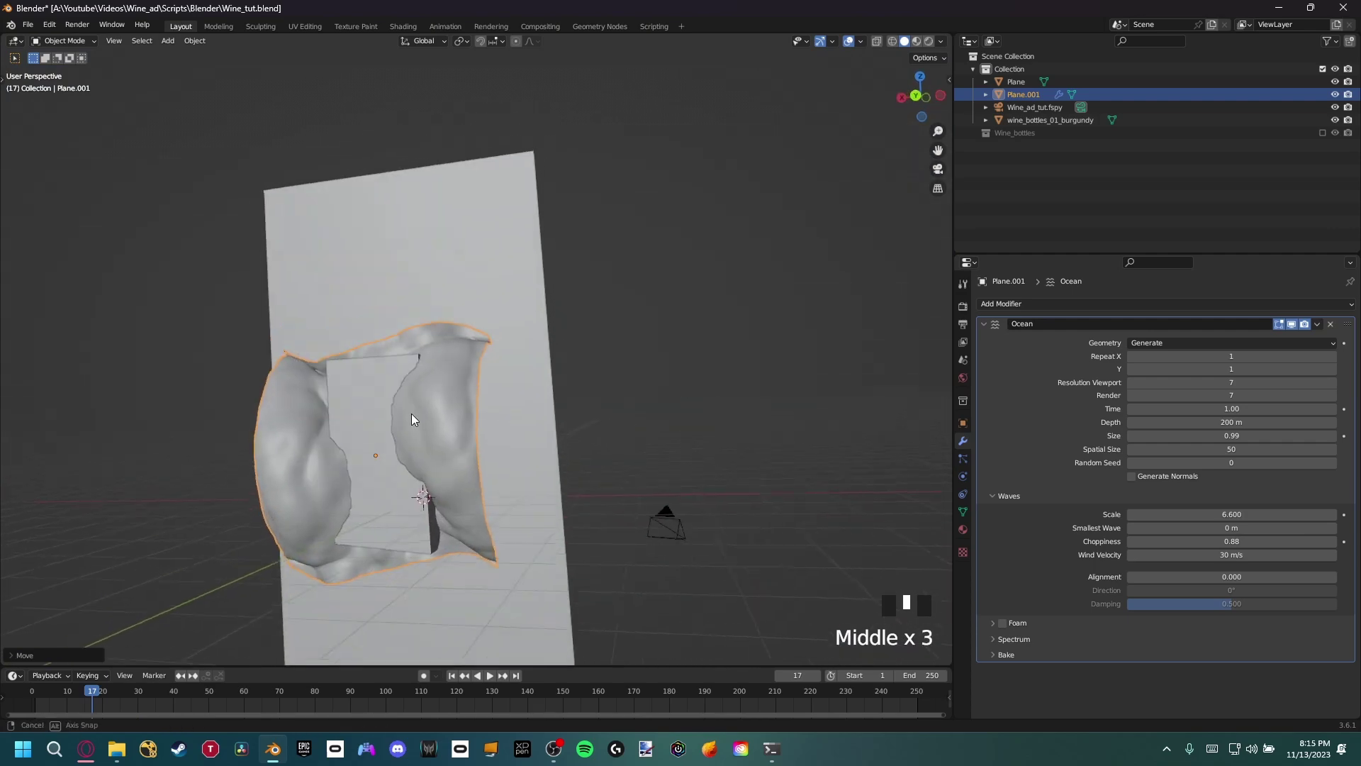
pyautogui.scroll(5, 384, 452)
pyautogui.moveTo(322, 428); pyautogui.dragTo(403, 445, button='middle')
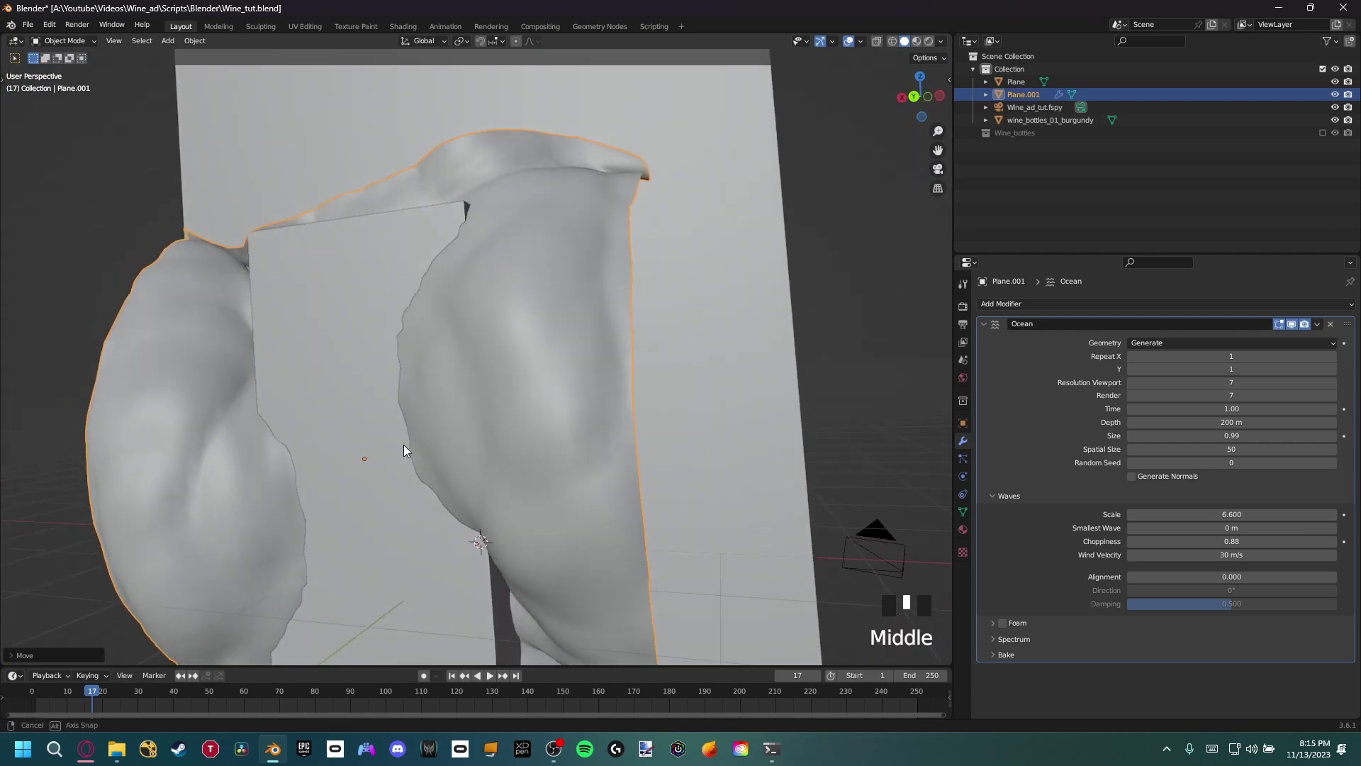
pyautogui.scroll(-2, 391, 453)
pyautogui.press('Tab')
pyautogui.press('Tab')
pyautogui.click(428, 187)
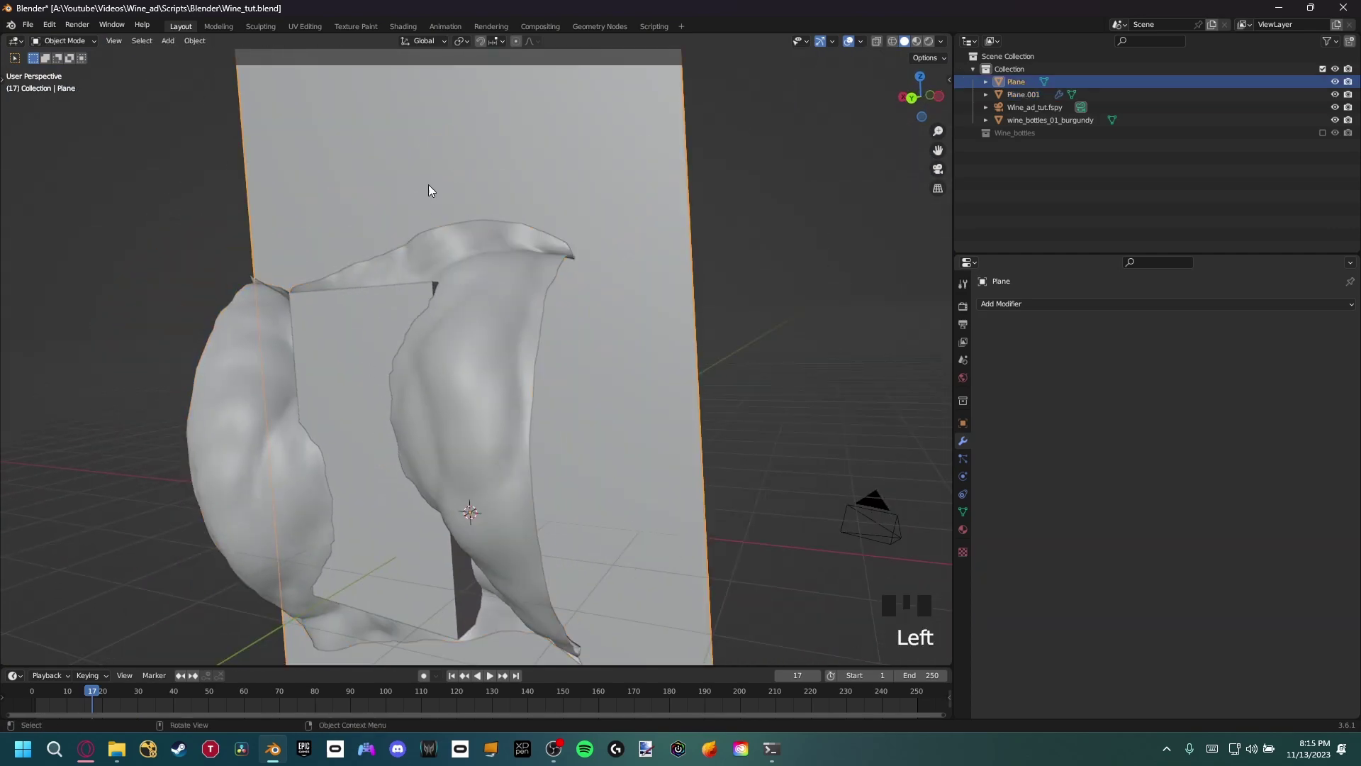
pyautogui.press('Tab')
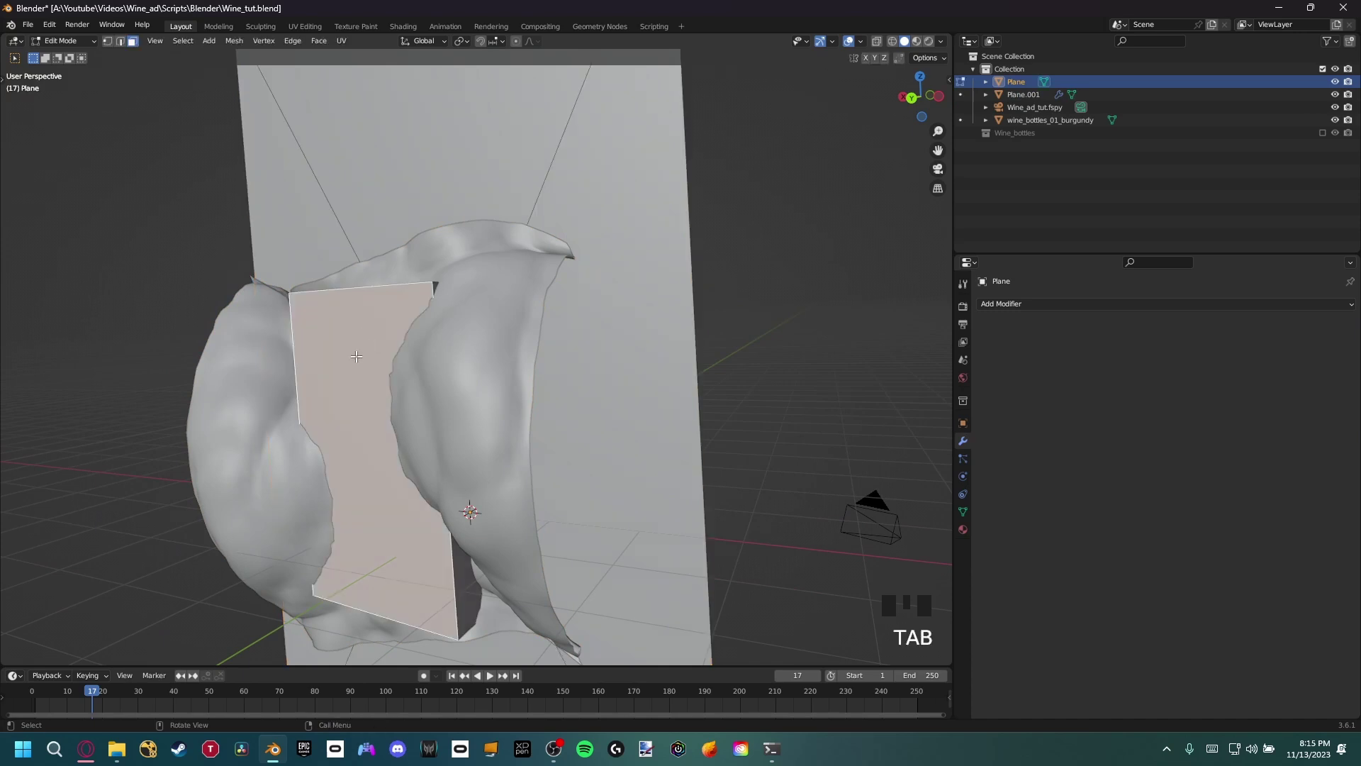
pyautogui.press('g')
pyautogui.press('y')
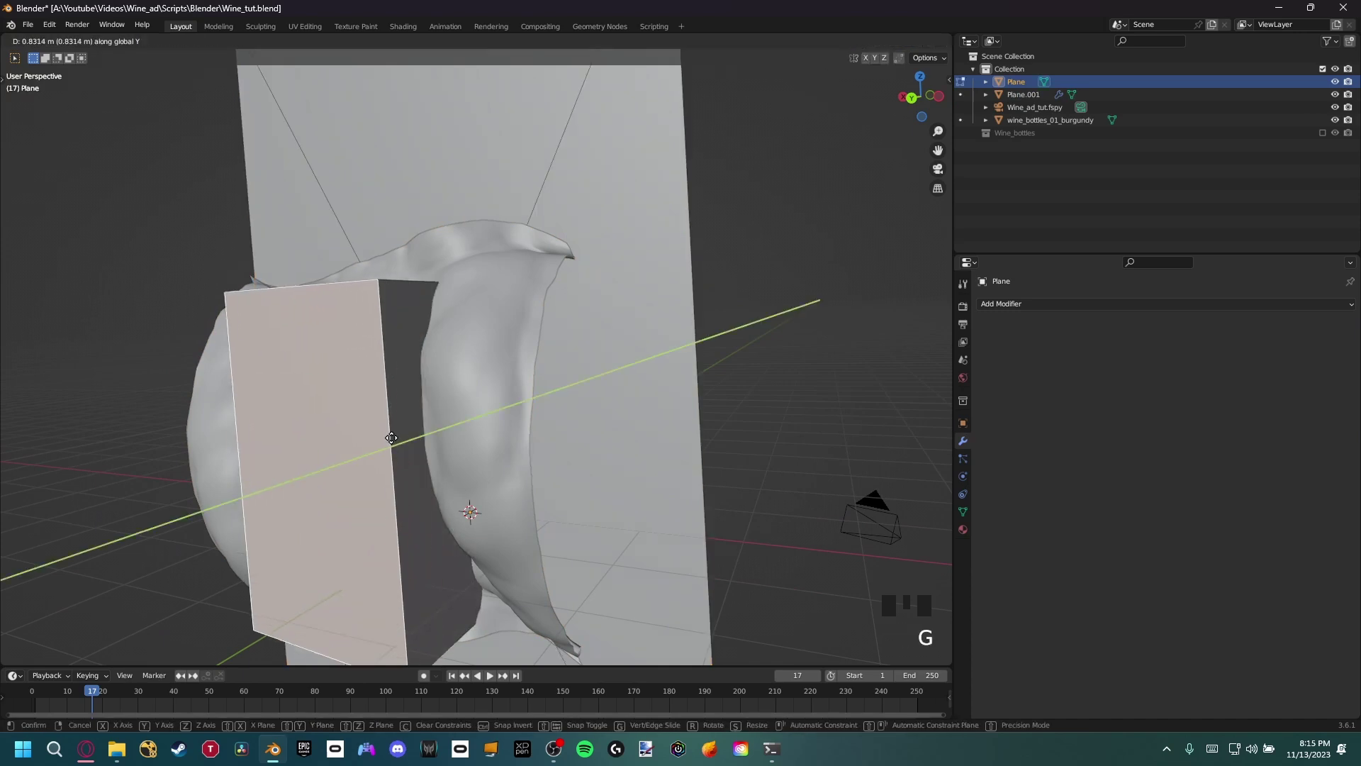
pyautogui.click(360, 447)
pyautogui.moveTo(360, 448); pyautogui.dragTo(456, 445, button='middle')
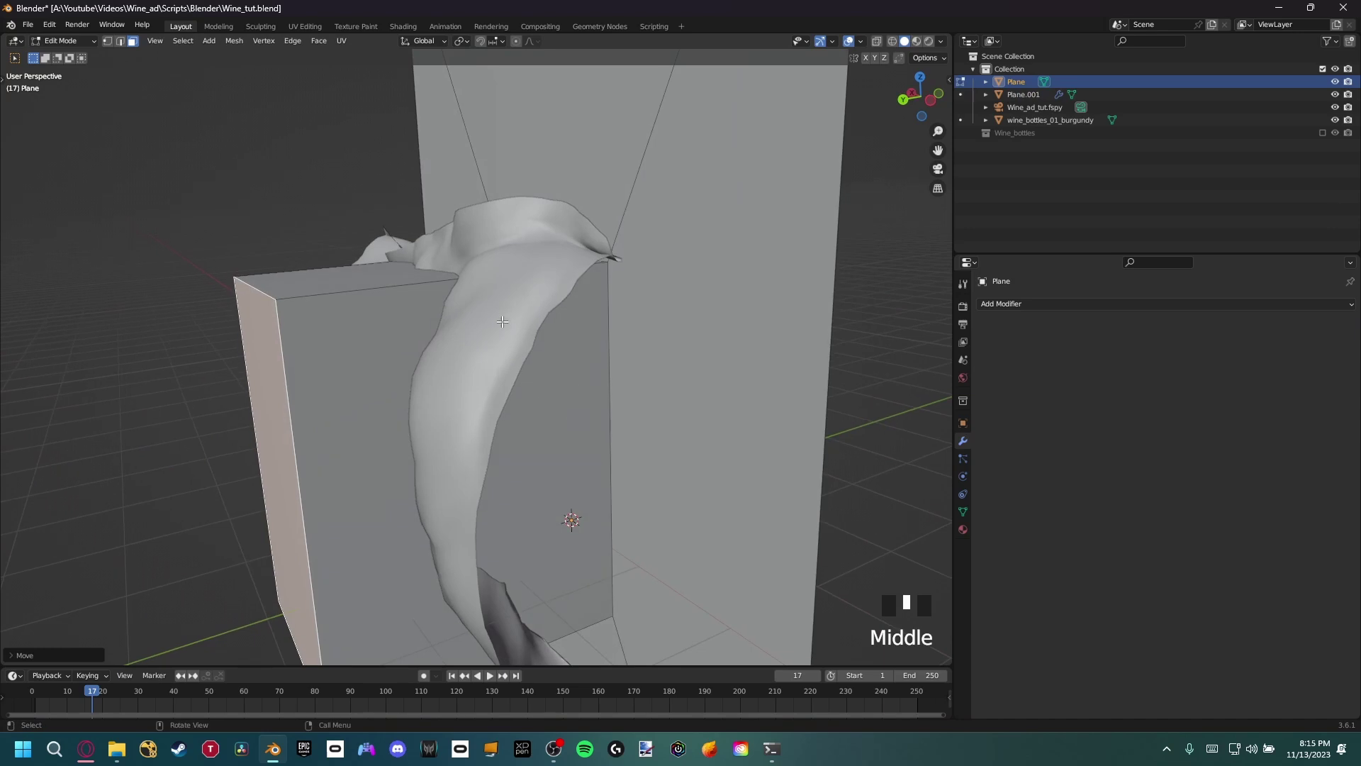
# Step: Return to Object Mode, select the ocean plane and save the file from the camera view
pyautogui.press('Tab')
pyautogui.click(527, 296)
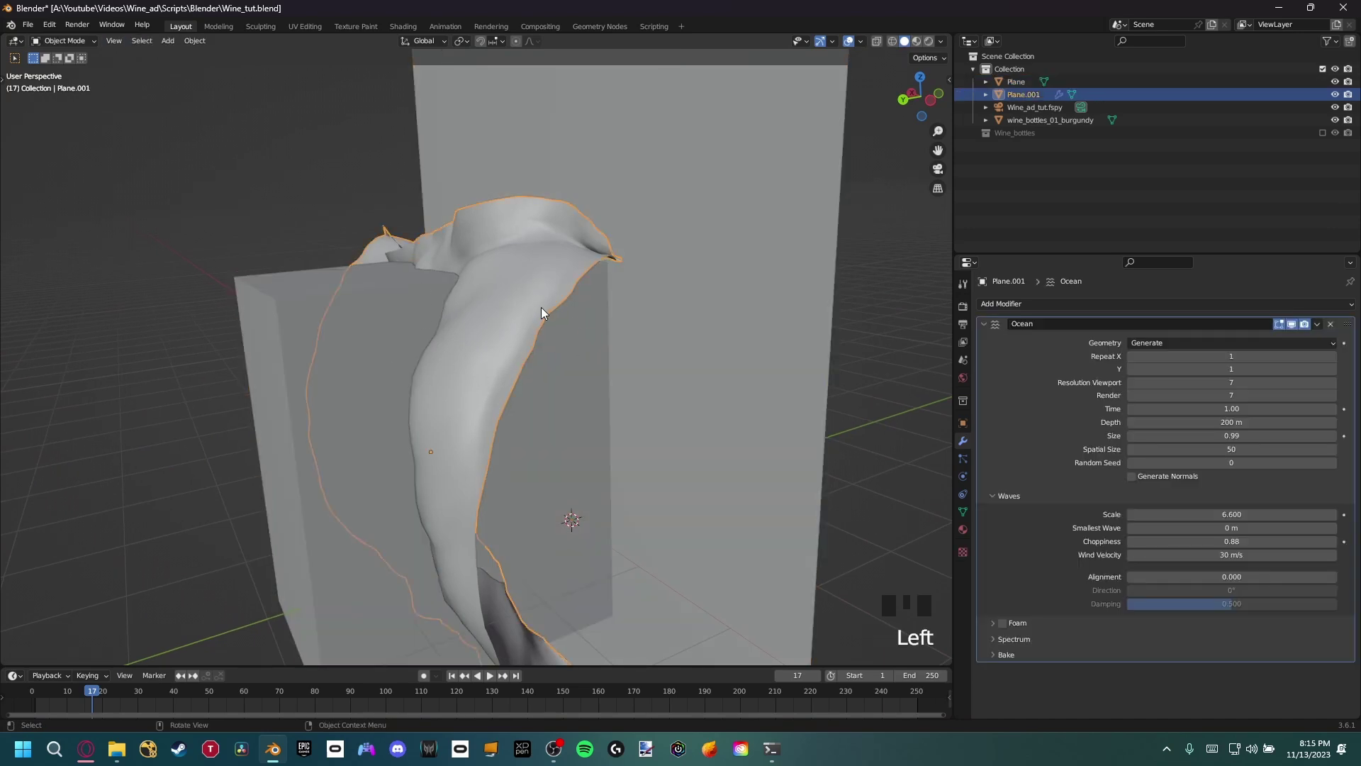
pyautogui.press('KP_0')
pyautogui.keyDown('shift'); pyautogui.moveTo(512, 257); pyautogui.dragTo(648, 266, button='middle'); pyautogui.keyUp('shift')
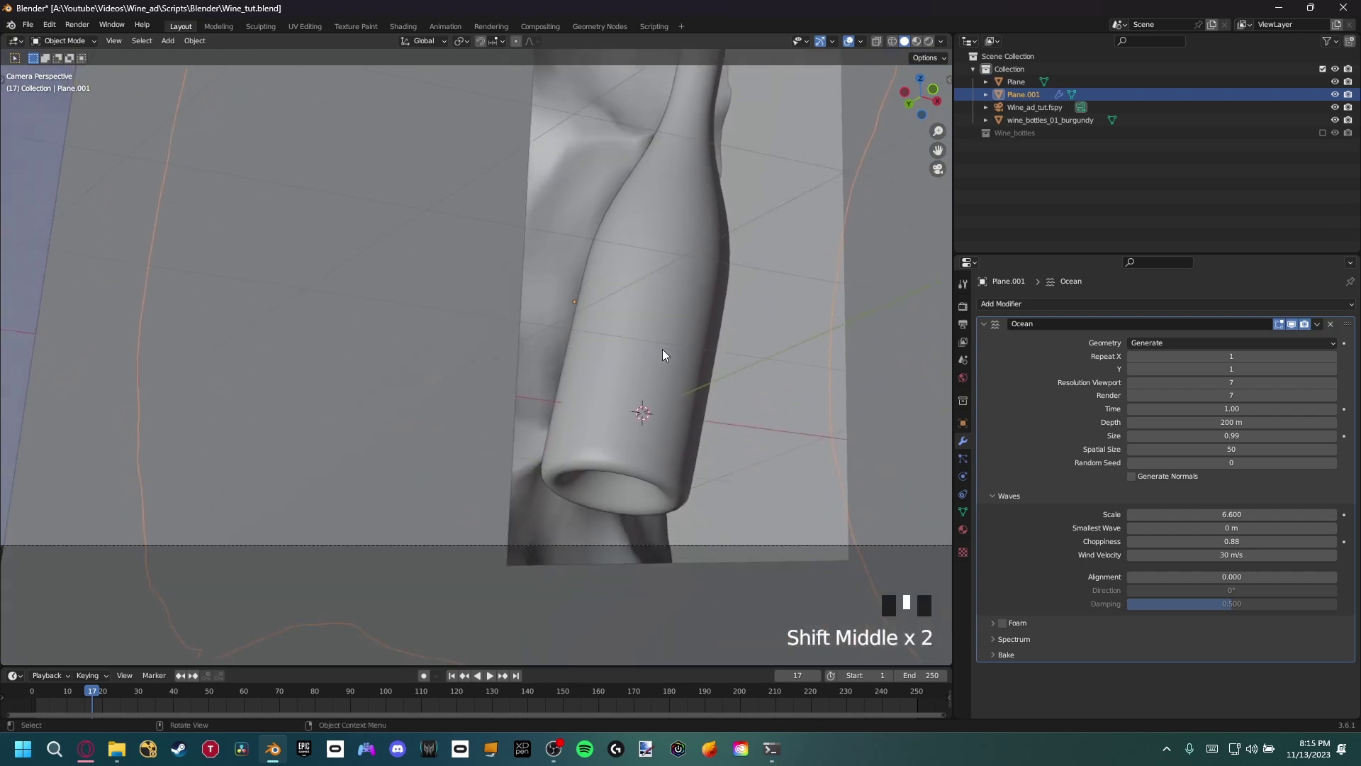
pyautogui.hotkey('ctrl', 's')
# Step: Switch the camera view to rendered shading and frame the whole bottle in the recess
pyautogui.keyDown('shift'); pyautogui.moveTo(662, 357); pyautogui.dragTo(582, 338, button='middle'); pyautogui.keyUp('shift')
pyautogui.press('z')
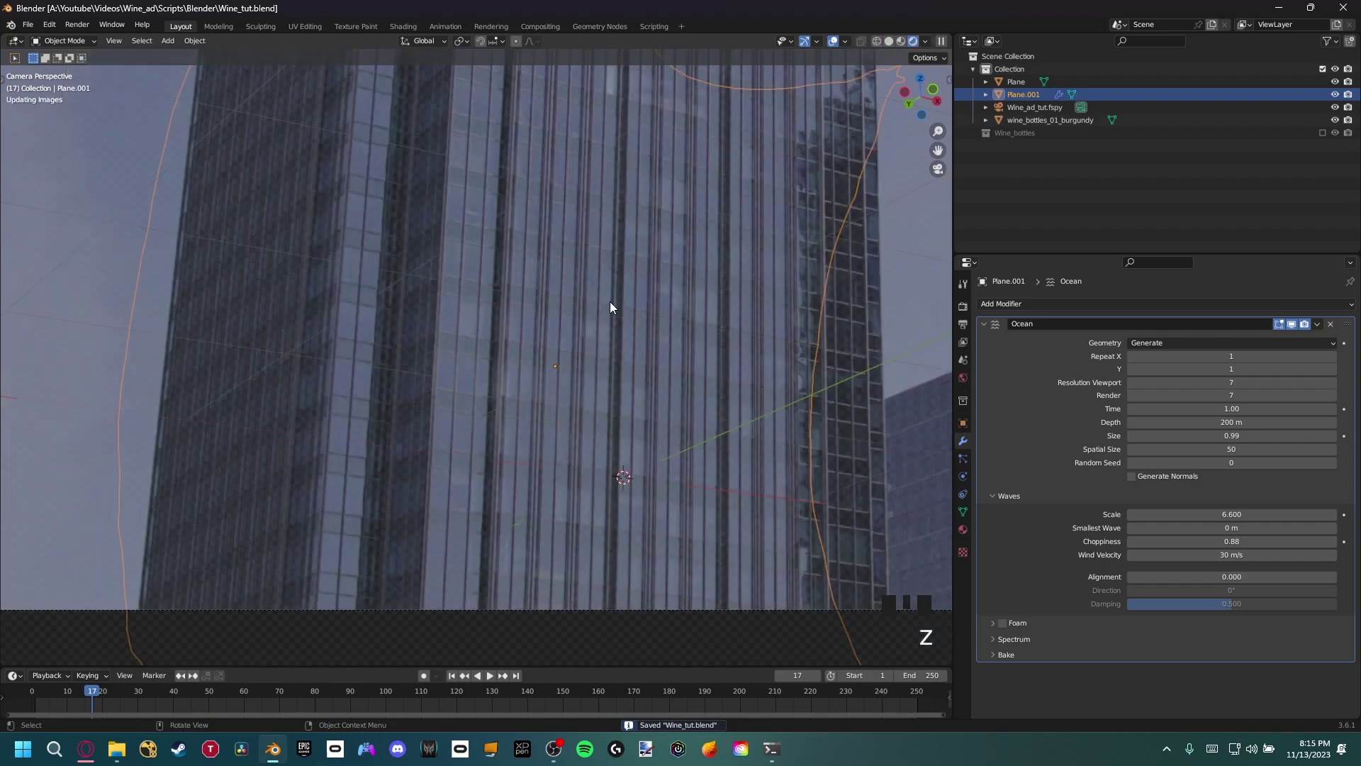
pyautogui.keyDown('shift'); pyautogui.moveTo(697, 252); pyautogui.dragTo(478, 162, button='middle'); pyautogui.keyUp('shift')
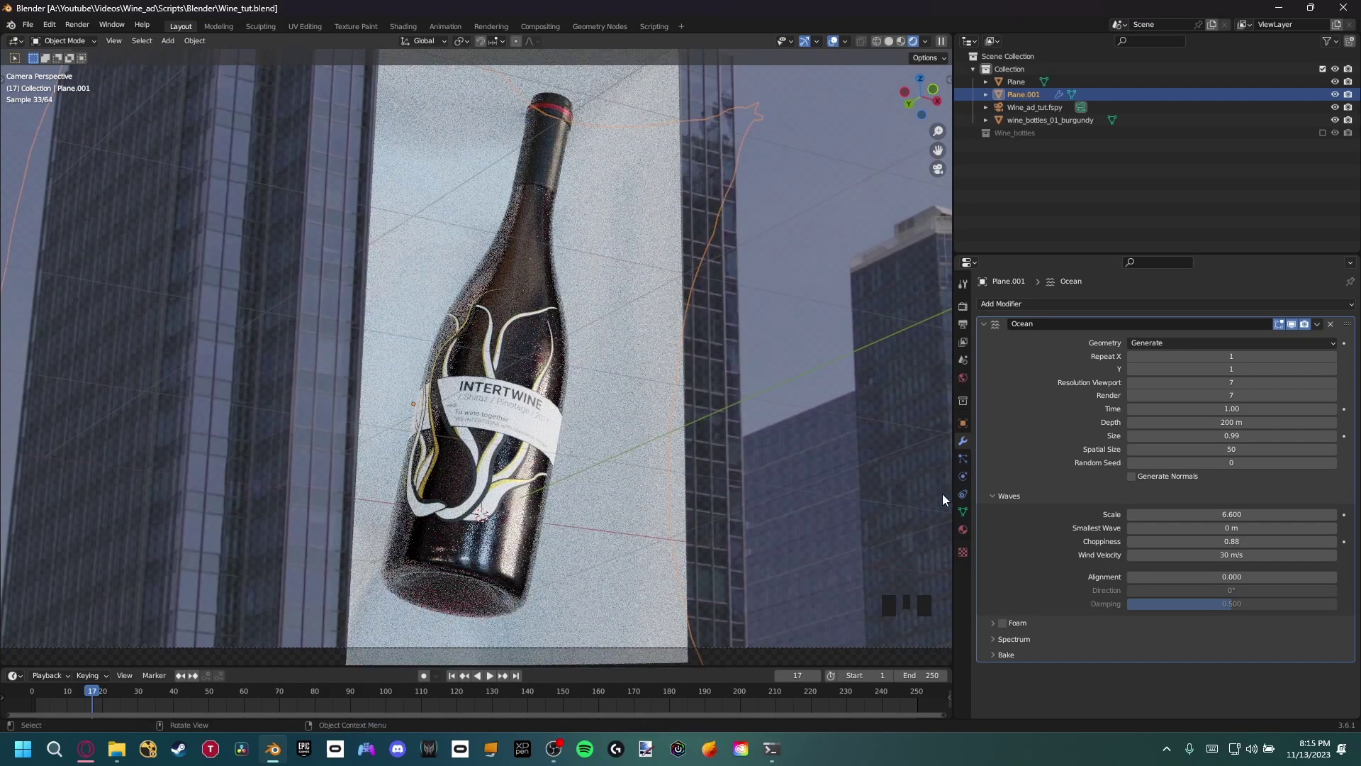
# Step: Create a new material for the ocean plane and name it Wine_texture
pyautogui.click(963, 531)
pyautogui.click(1086, 354)
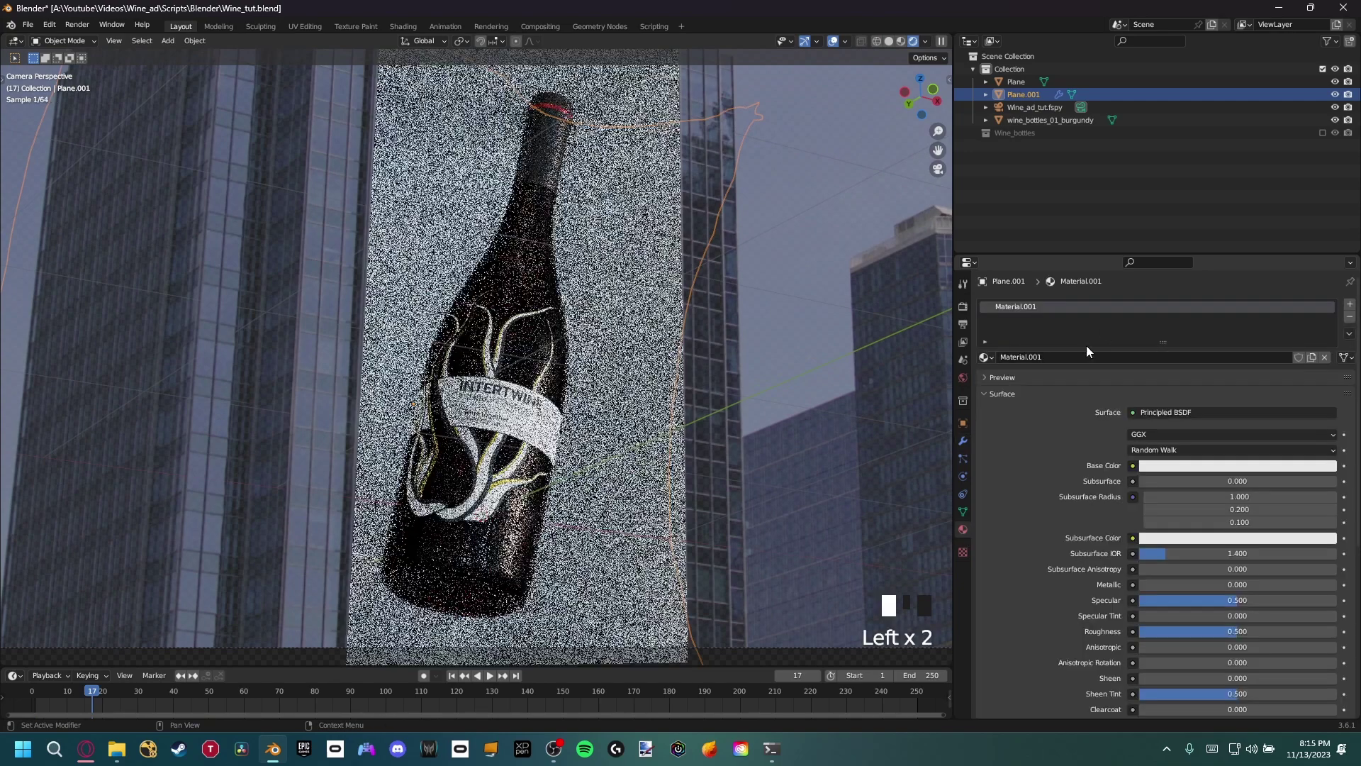
pyautogui.click(1089, 357)
pyautogui.write('Wine')
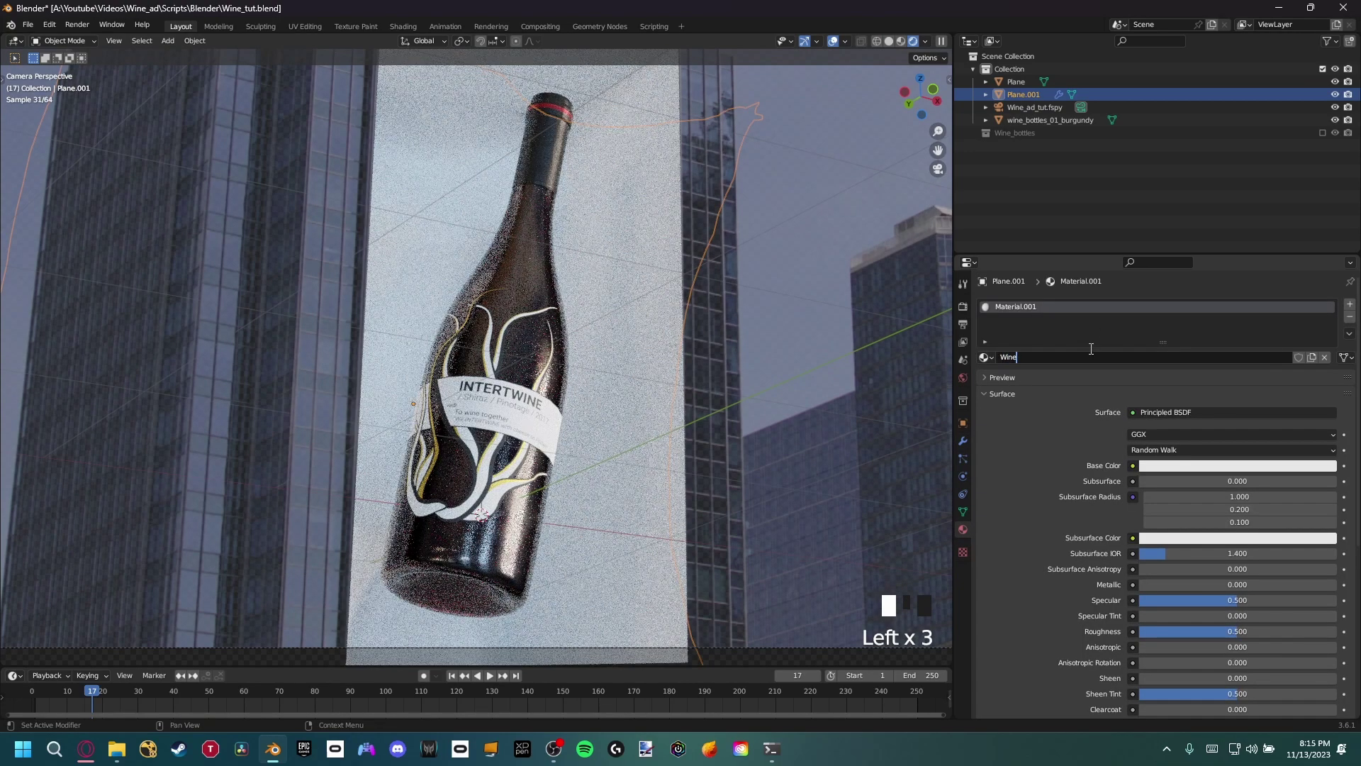
pyautogui.write('_texture')
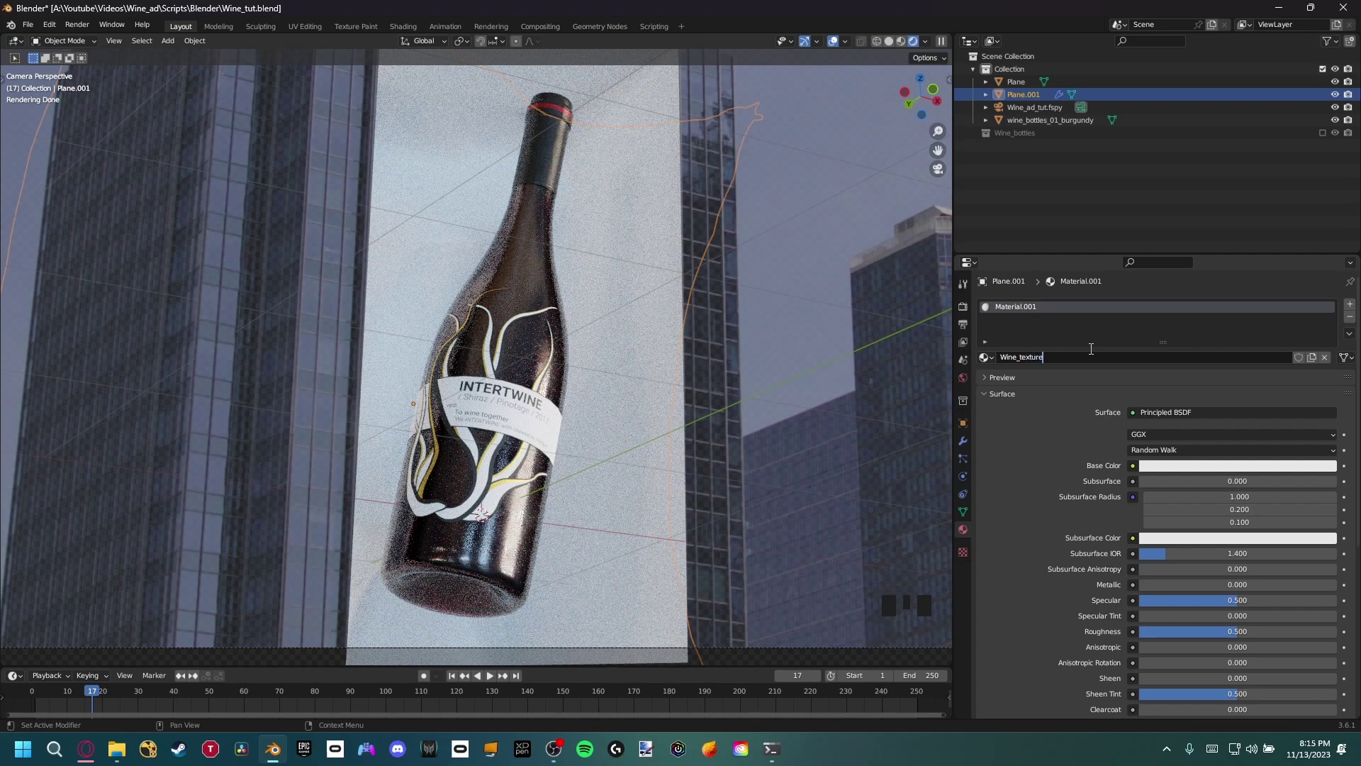
pyautogui.press('Return')
pyautogui.click(412, 443)
pyautogui.click(416, 316)
pyautogui.click(539, 439)
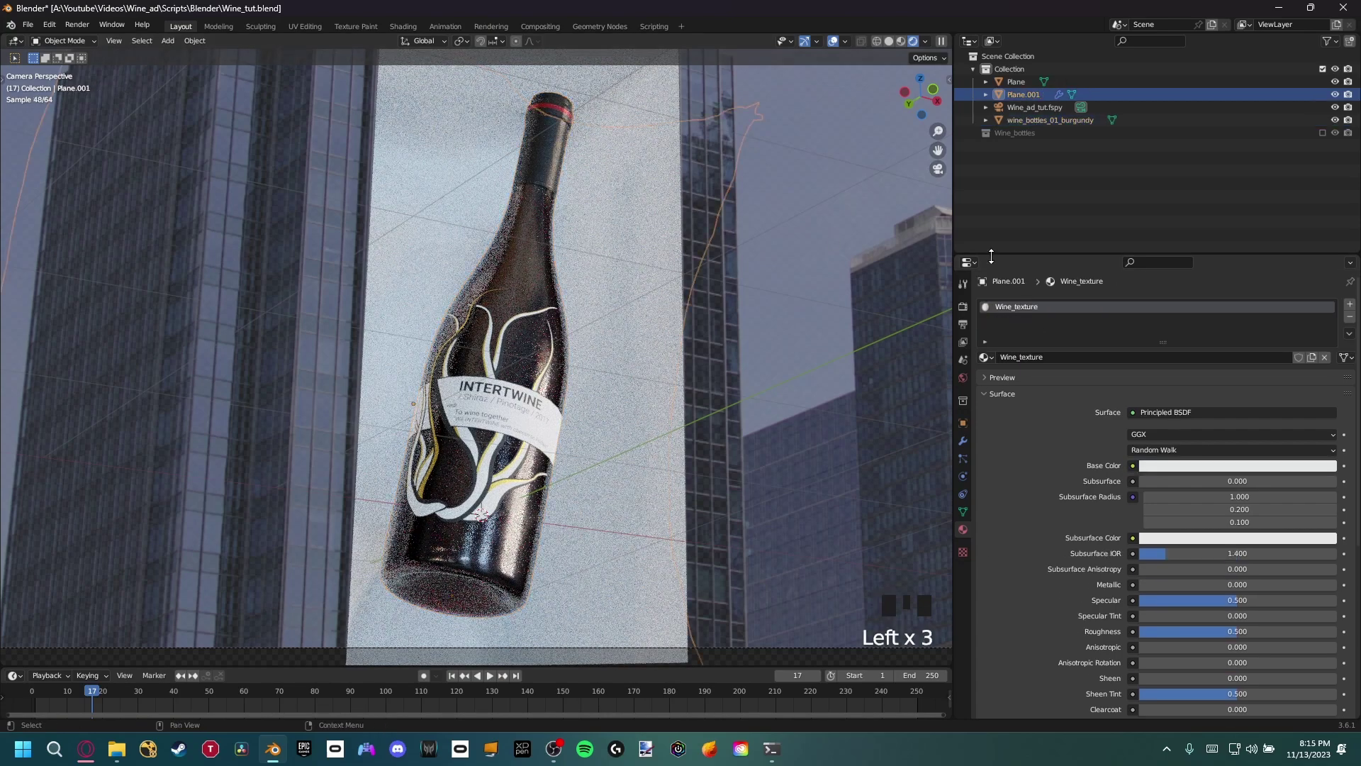
# Step: Set the Wine_texture base color to a dark red with hue 0.006, saturation 0.926 and value 0.099
pyautogui.scroll(-1, 1071, 358)
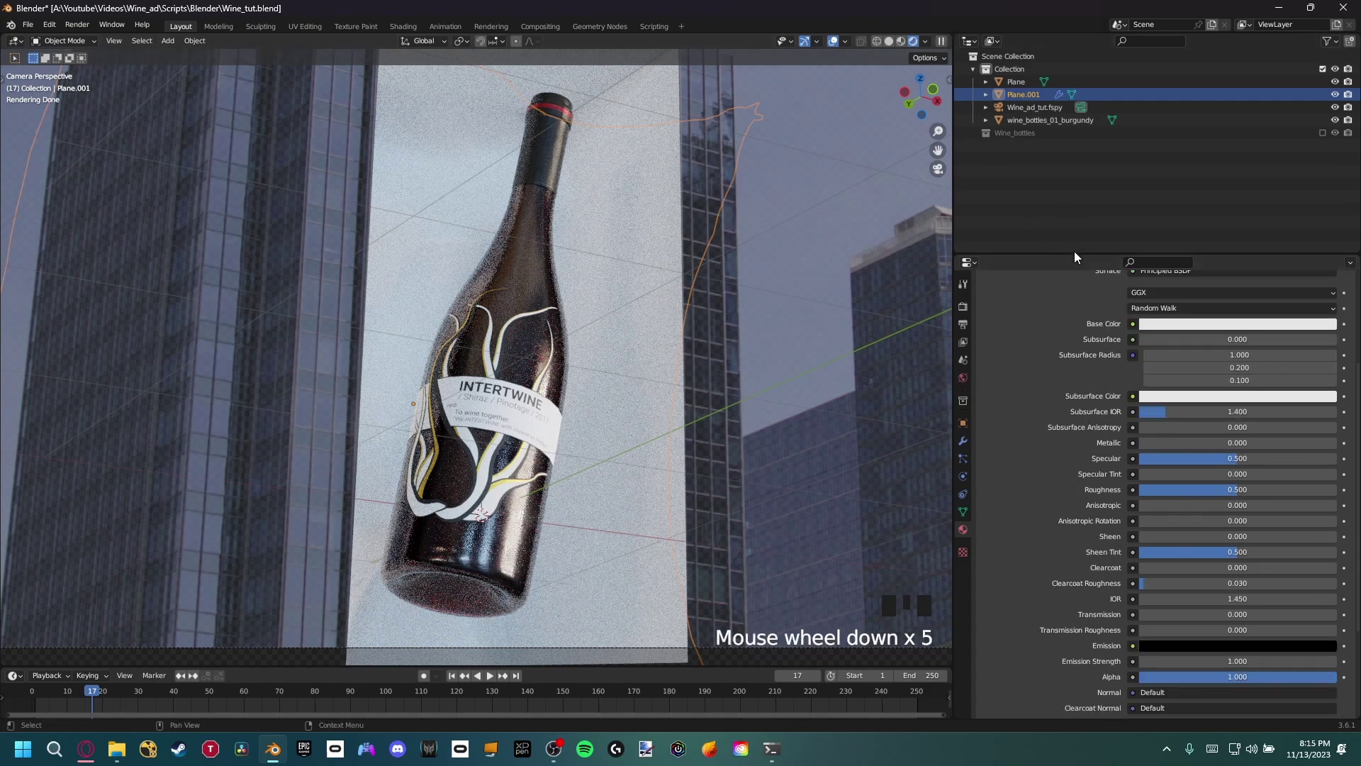
pyautogui.moveTo(1075, 254); pyautogui.dragTo(1071, 213)
pyautogui.click(1168, 282)
pyautogui.moveTo(1269, 238); pyautogui.dragTo(1332, 238)
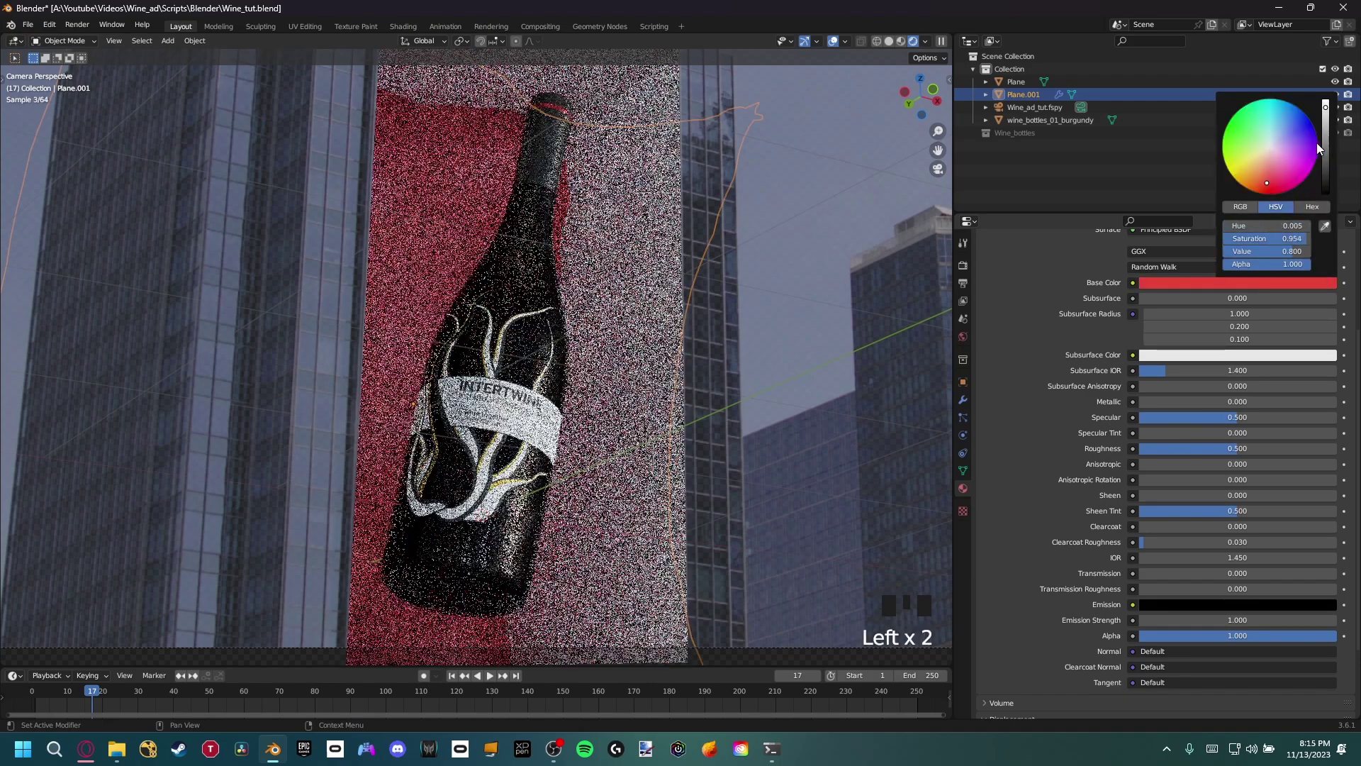
pyautogui.moveTo(1321, 147); pyautogui.dragTo(1323, 162)
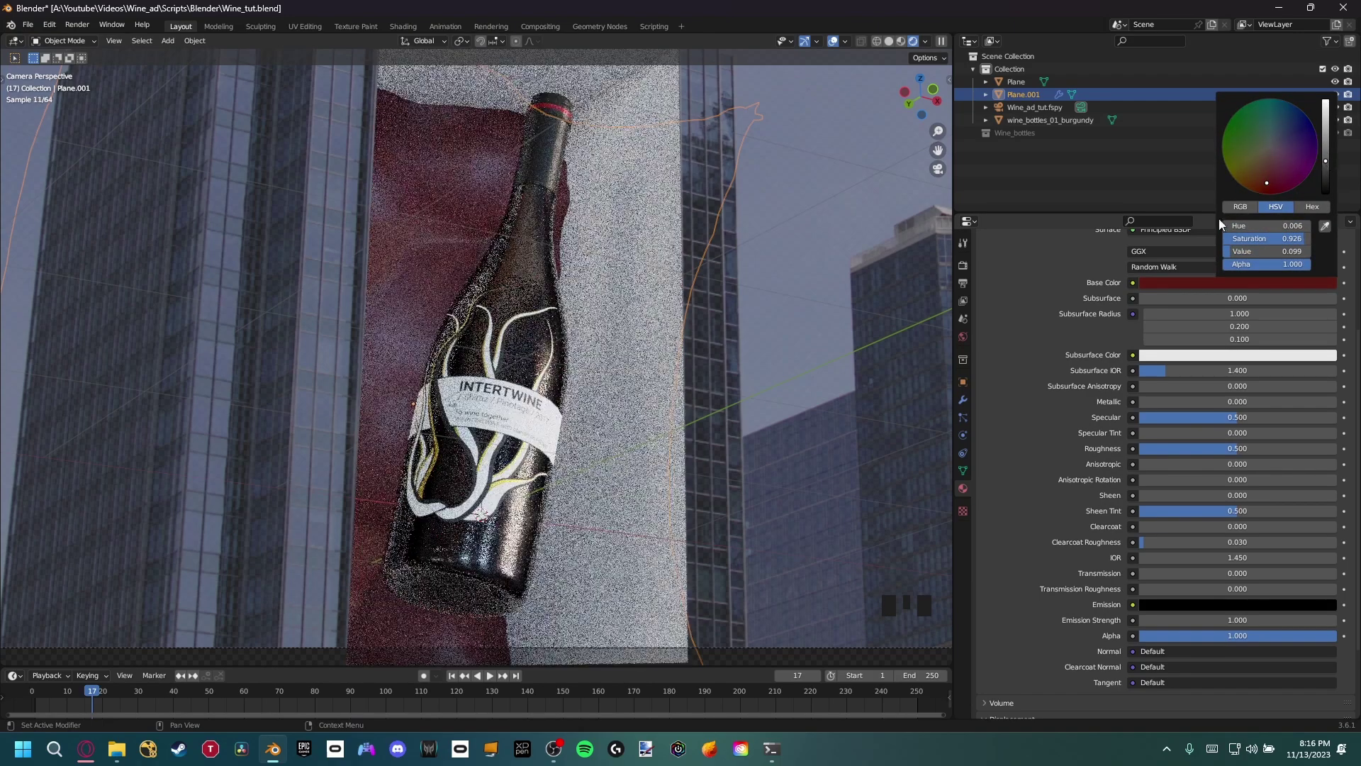
# Step: Set the Wine_texture transmission to 1.000 and roughness to 0.114, and brighten its red base color slightly
pyautogui.moveTo(1178, 573); pyautogui.dragTo(1325, 573)
pyautogui.moveTo(1237, 448); pyautogui.dragTo(1182, 448)
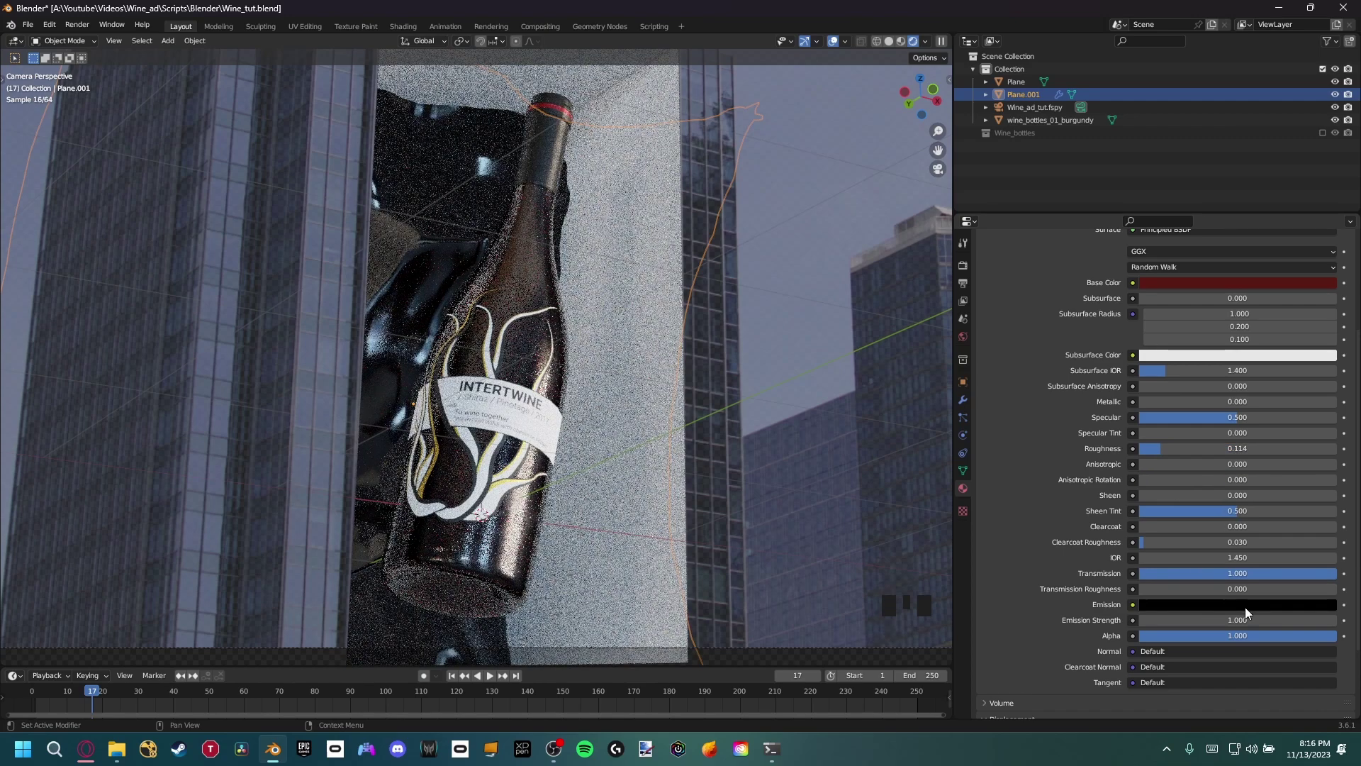
pyautogui.click(1222, 283)
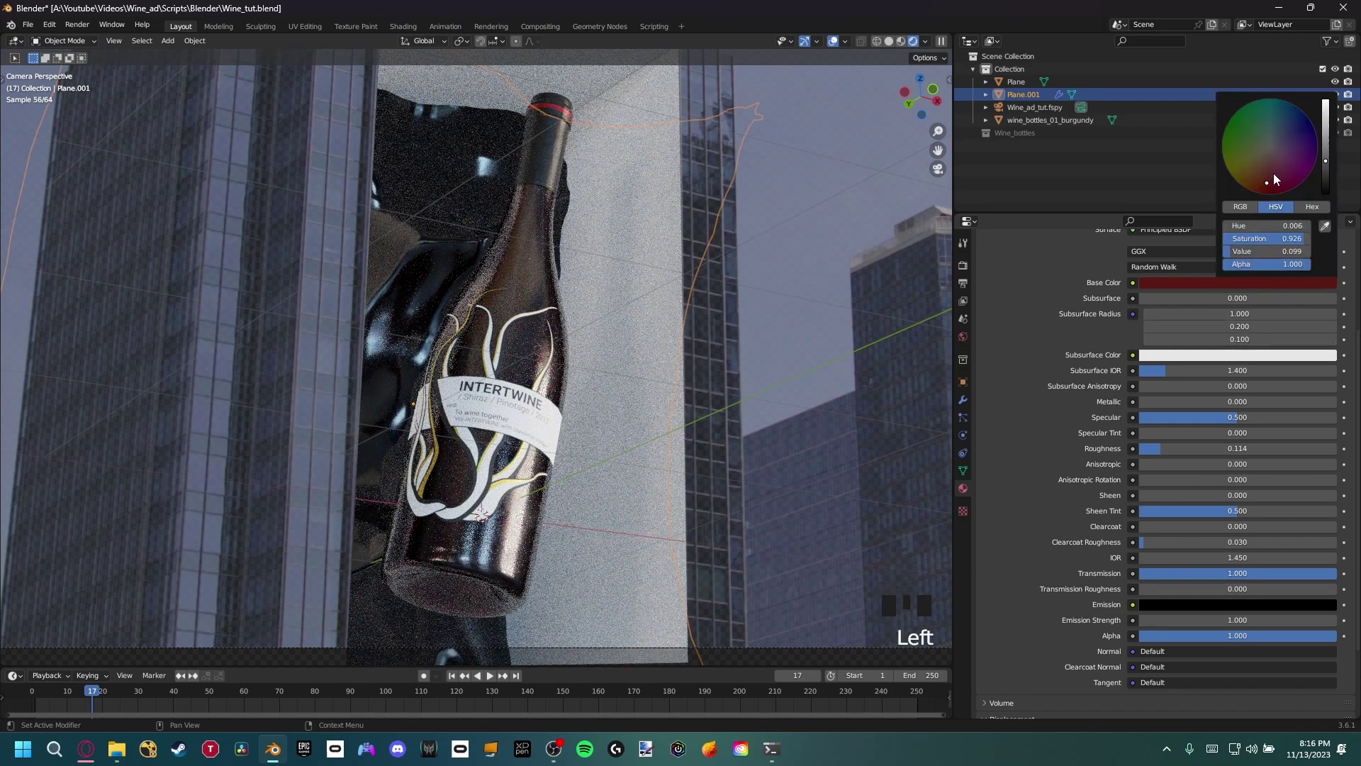
pyautogui.moveTo(1328, 160)
pyautogui.mouseDown()
pyautogui.moveTo(1326, 135)
pyautogui.moveTo(1325, 149)
pyautogui.mouseUp()
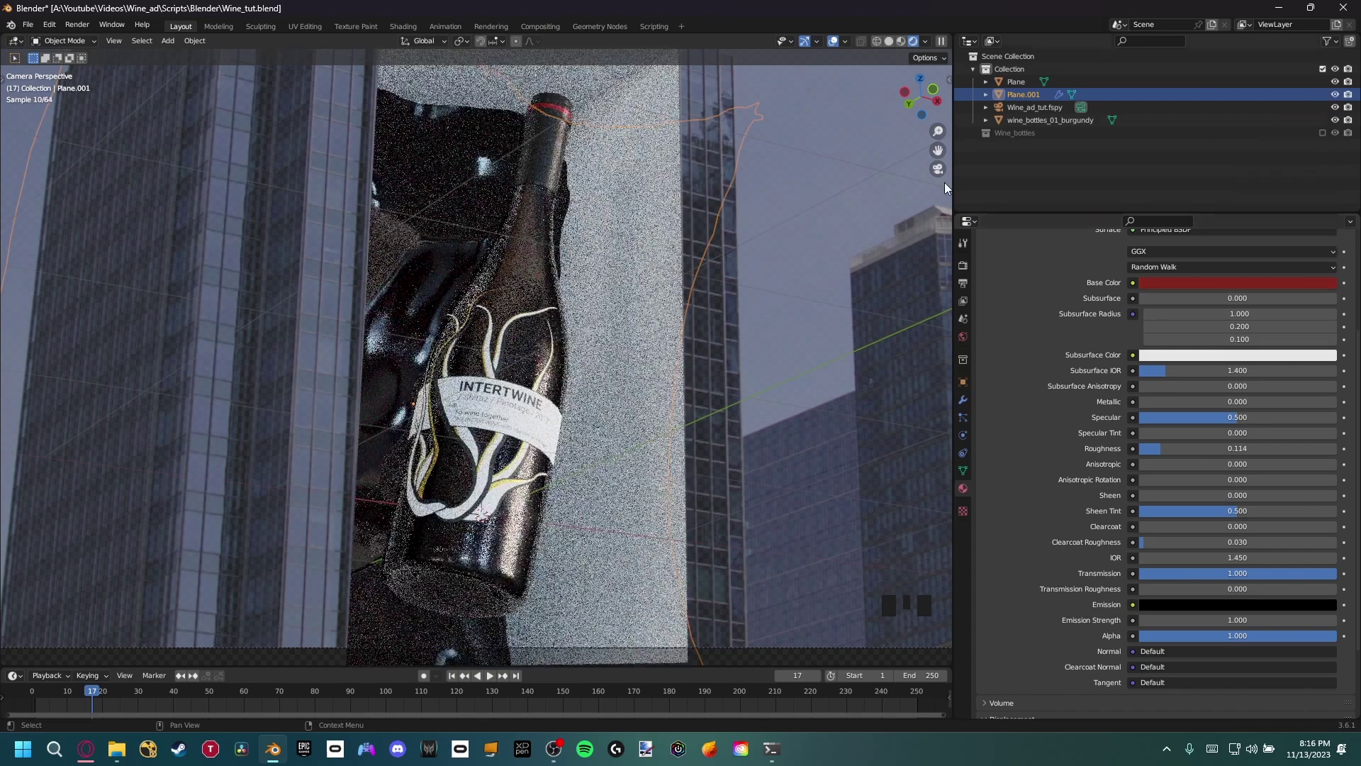
# Step: Add an area light to the scene
pyautogui.moveTo(433, 253); pyautogui.dragTo(458, 431, button='middle')
pyautogui.hotkey('shift', 'a')
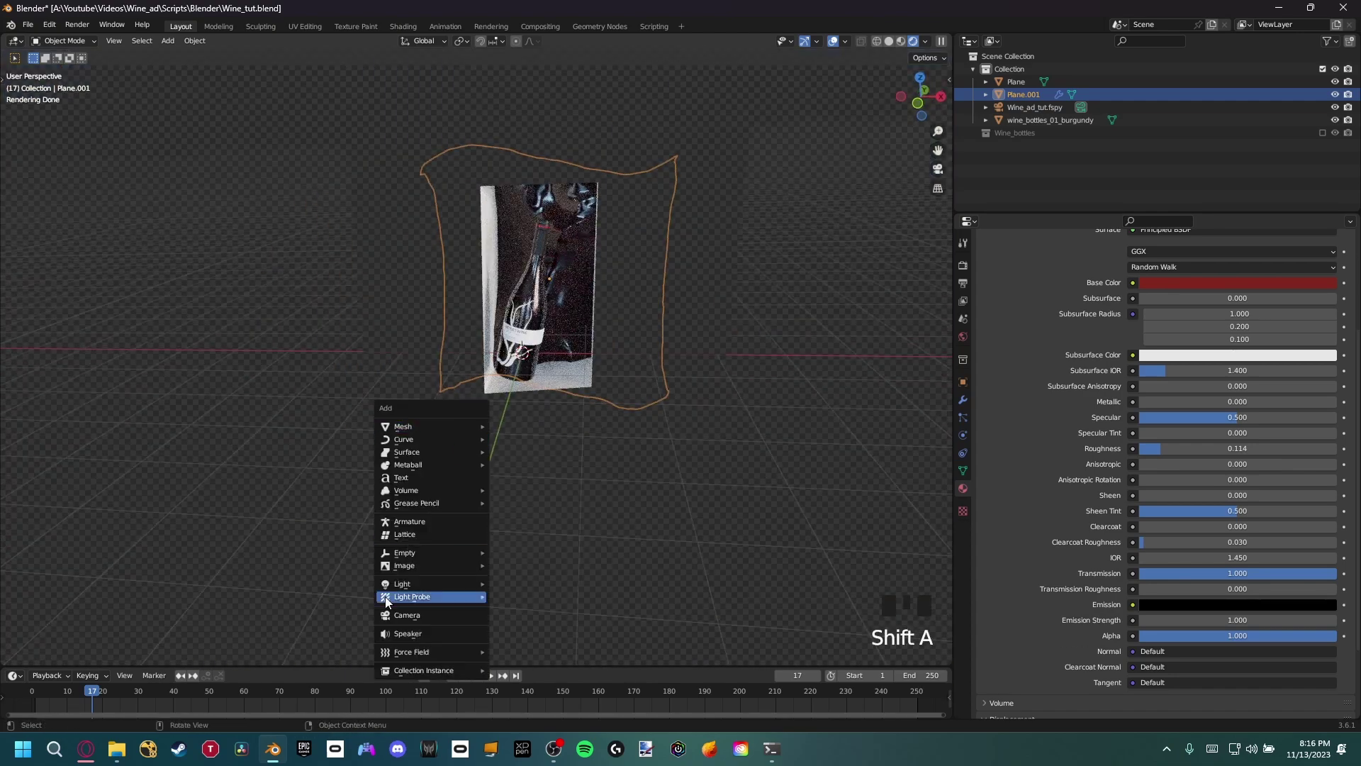
pyautogui.moveTo(426, 583)
pyautogui.click(520, 623)
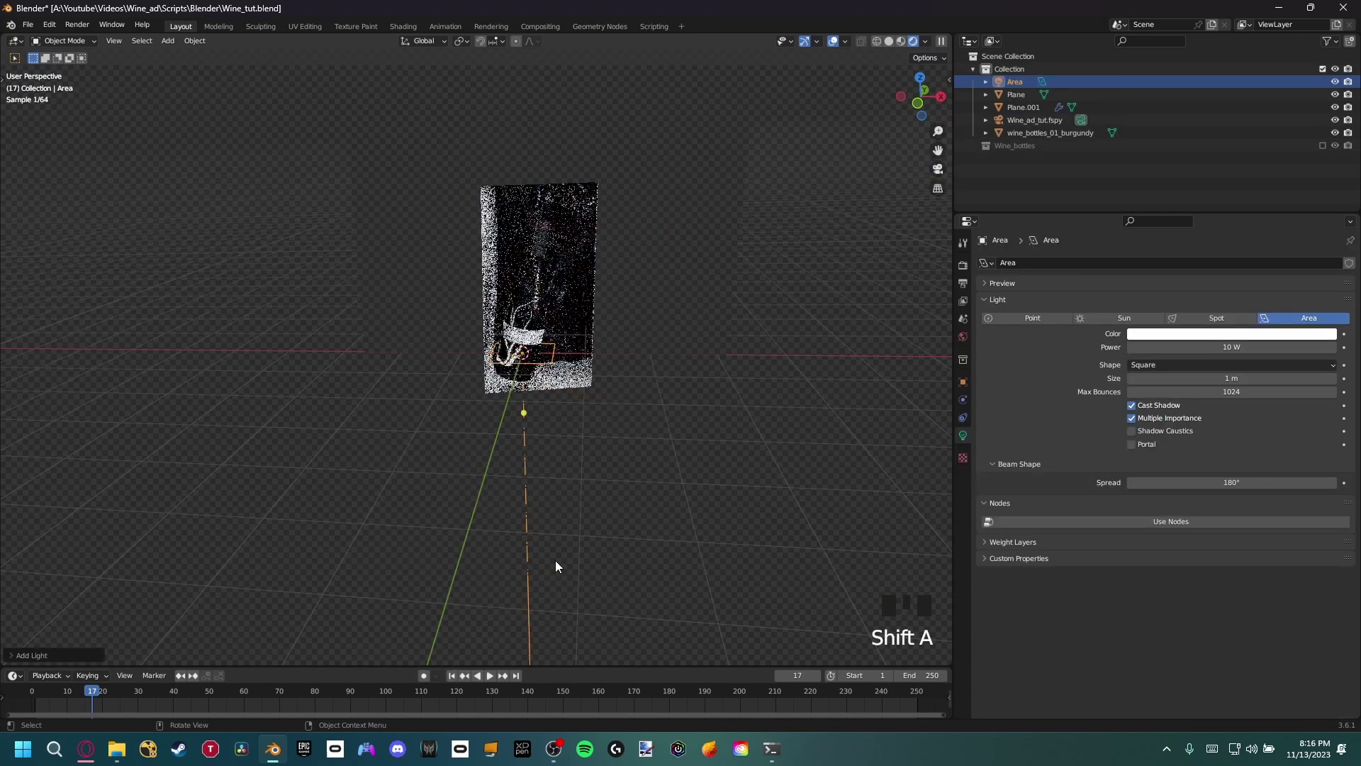
# Step: Move the area light out beside the front of the recess and aim it at the bottle
pyautogui.press('g')
pyautogui.click(429, 516)
pyautogui.press('g')
pyautogui.click(425, 368)
pyautogui.moveTo(516, 306); pyautogui.dragTo(558, 280)
pyautogui.moveTo(558, 281); pyautogui.dragTo(529, 372, button='middle')
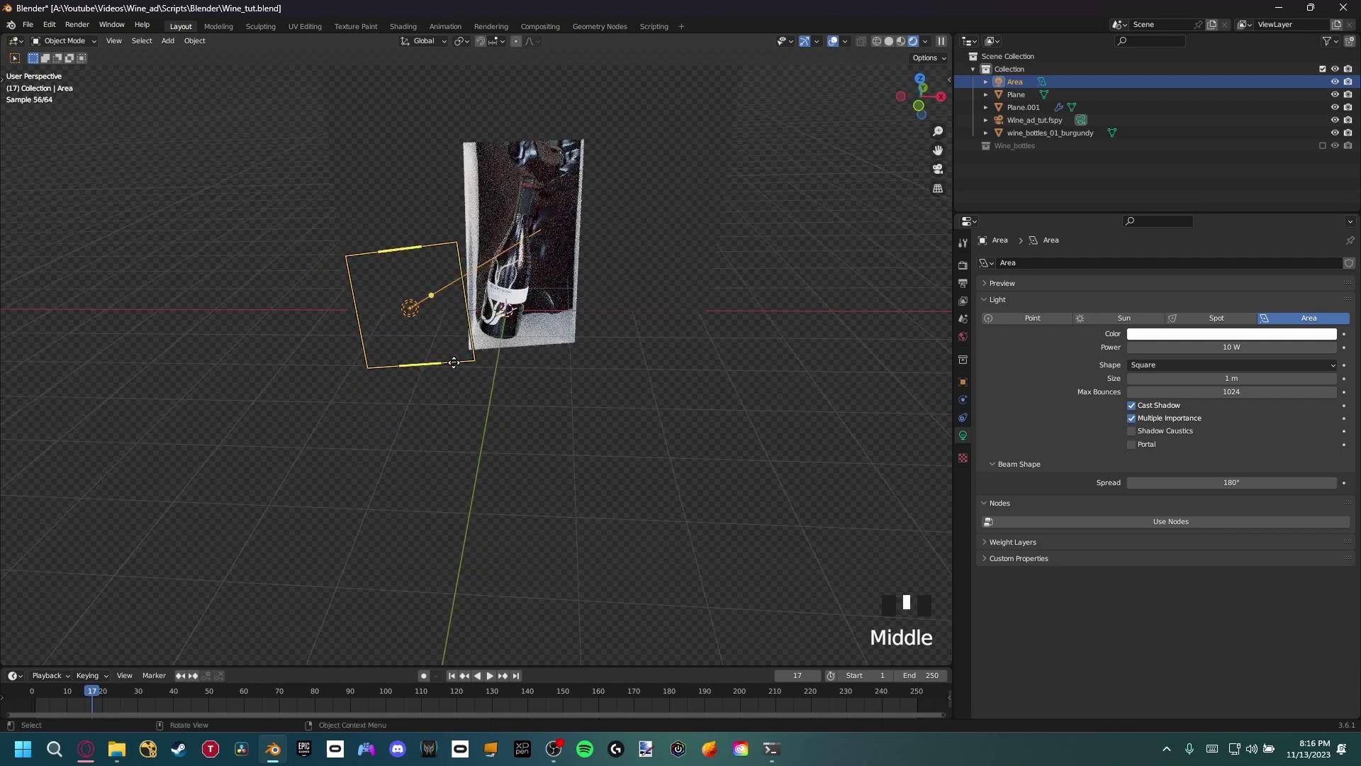
# Step: Make a linked duplicate of the area light across from the first, reposition it with Z locked and aim it at the bottle
pyautogui.hotkey('alt', 'd')
pyautogui.click(715, 312)
pyautogui.moveTo(716, 310); pyautogui.dragTo(730, 278, button='middle')
pyautogui.scroll(-3, 623, 276)
pyautogui.scroll(-1, 599, 277)
pyautogui.keyDown('shift'); pyautogui.moveTo(577, 278); pyautogui.dragTo(562, 301, button='middle'); pyautogui.keyUp('shift')
pyautogui.press('g')
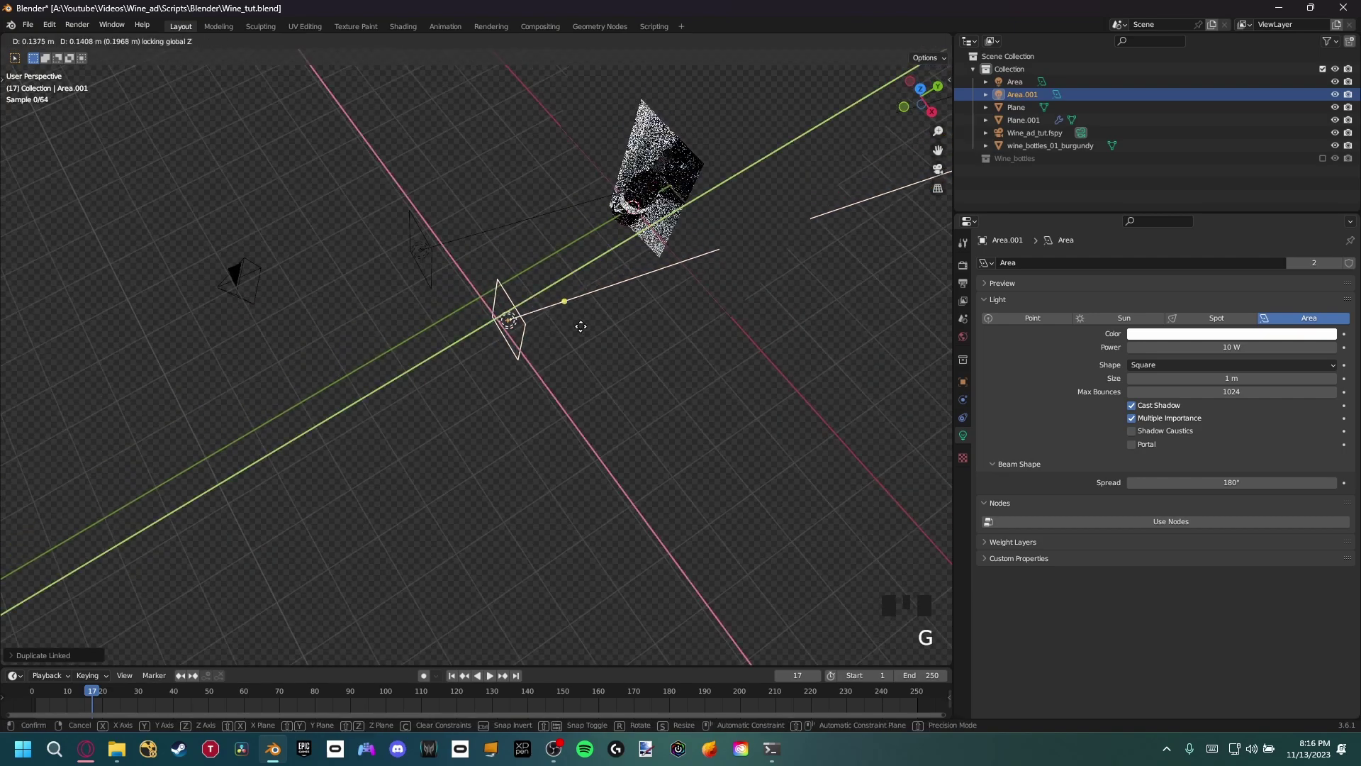
pyautogui.click(615, 338)
pyautogui.moveTo(615, 338); pyautogui.dragTo(624, 287, button='middle')
pyautogui.moveTo(577, 309); pyautogui.dragTo(560, 358)
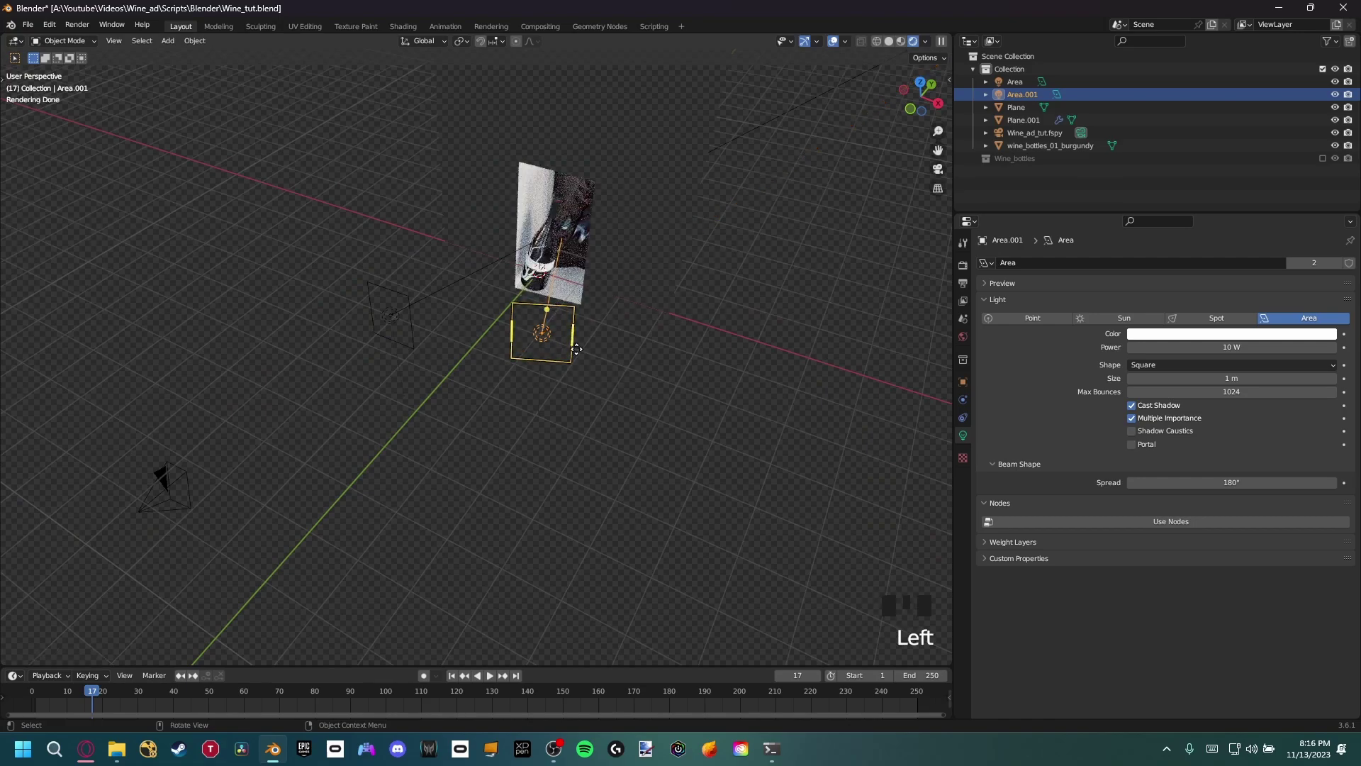
# Step: Return to the camera view and set the size of the linked area lights to 2.32 m
pyautogui.press('KP_0')
pyautogui.scroll(-2, 439, 410)
pyautogui.keyDown('shift'); pyautogui.moveTo(439, 411); pyautogui.dragTo(409, 386, button='middle'); pyautogui.keyUp('shift')
pyautogui.scroll(-2, 409, 386)
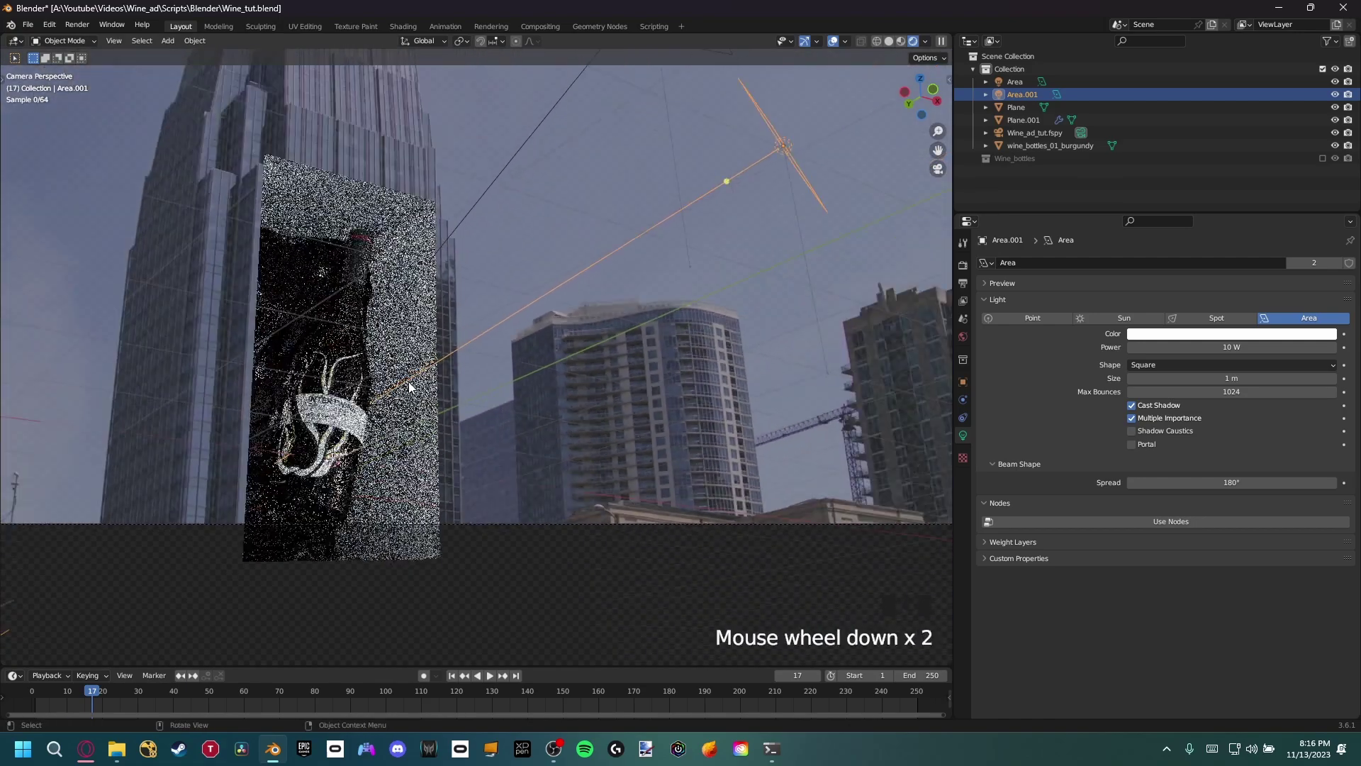
pyautogui.scroll(-3, 724, 176)
pyautogui.scroll(2, 724, 175)
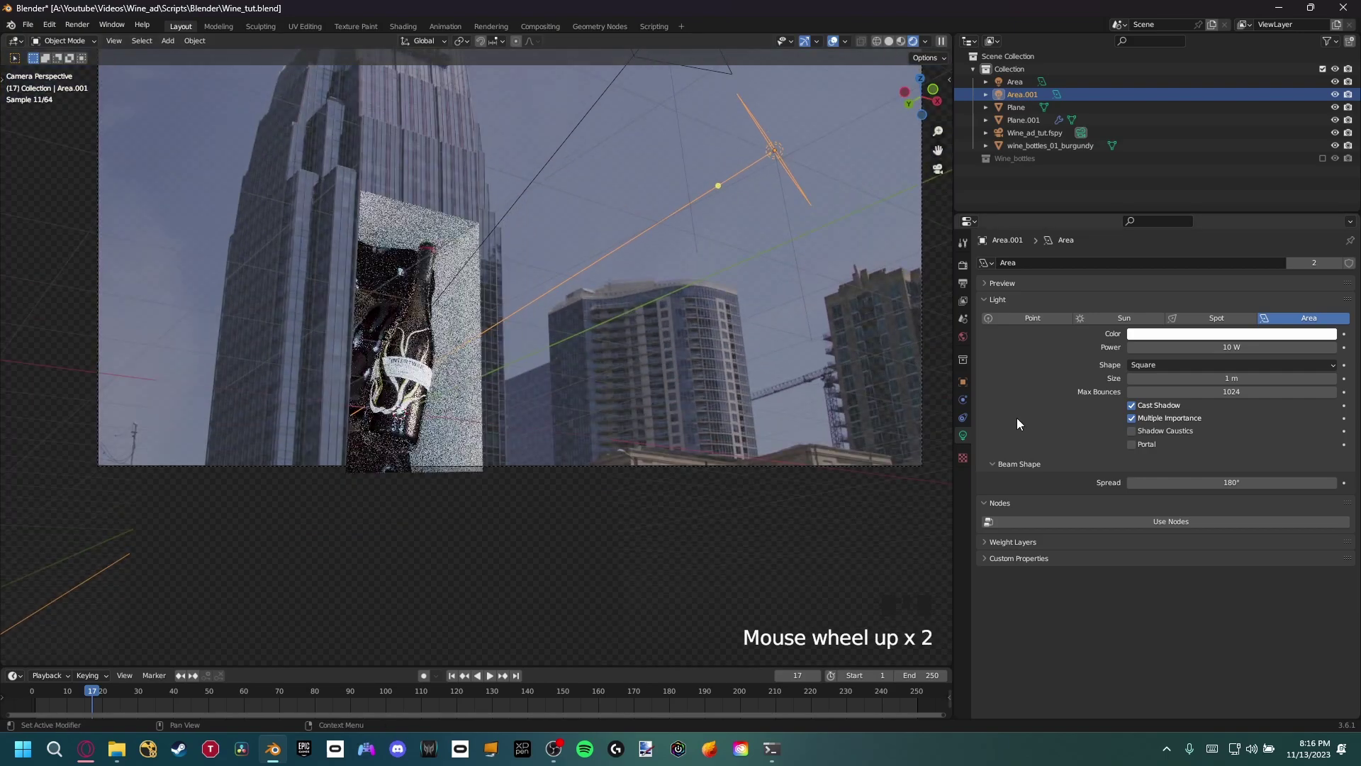
pyautogui.moveTo(1231, 378); pyautogui.dragTo(1287, 378)
# Step: Inspect the lit bottle and wine wall, and turn off Multiple Importance for the linked area lights
pyautogui.scroll(5, 364, 321)
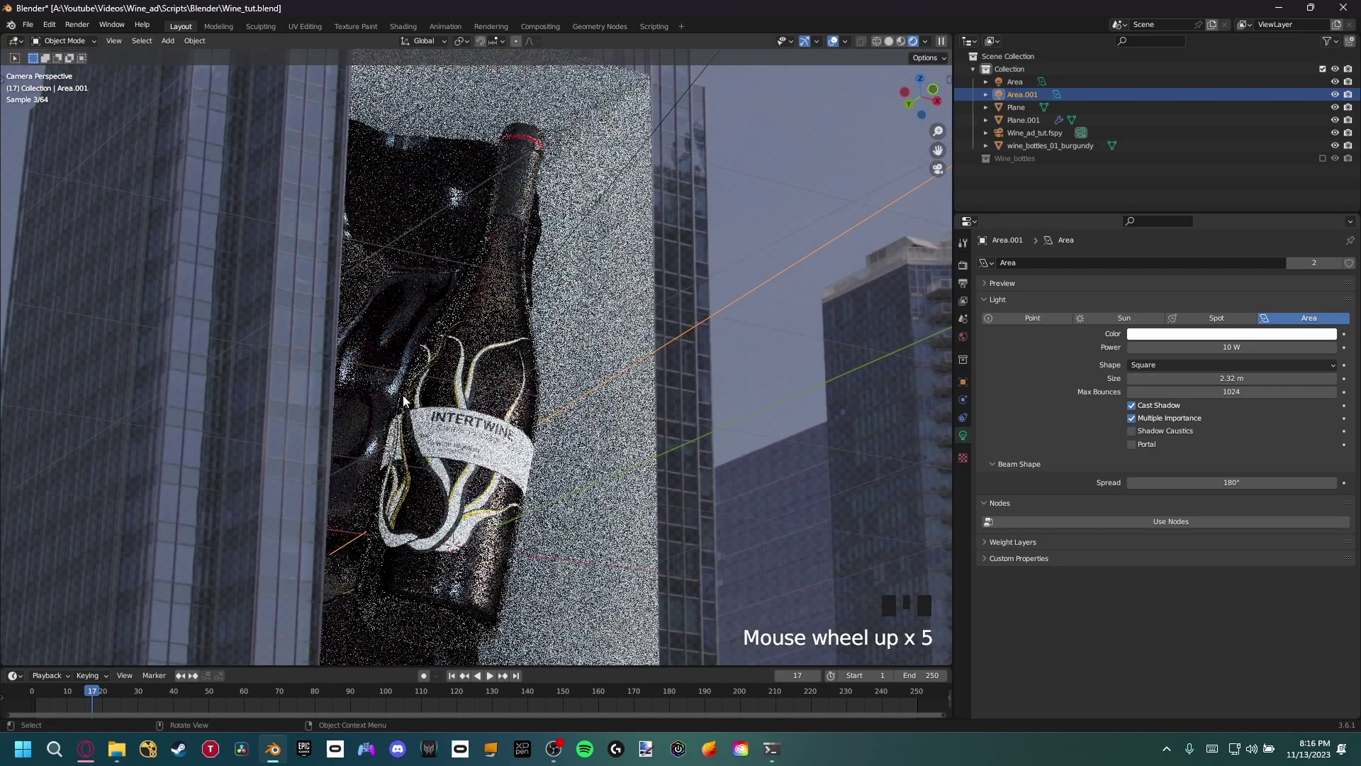
pyautogui.keyDown('shift'); pyautogui.moveTo(403, 400); pyautogui.dragTo(389, 384, button='middle'); pyautogui.keyUp('shift')
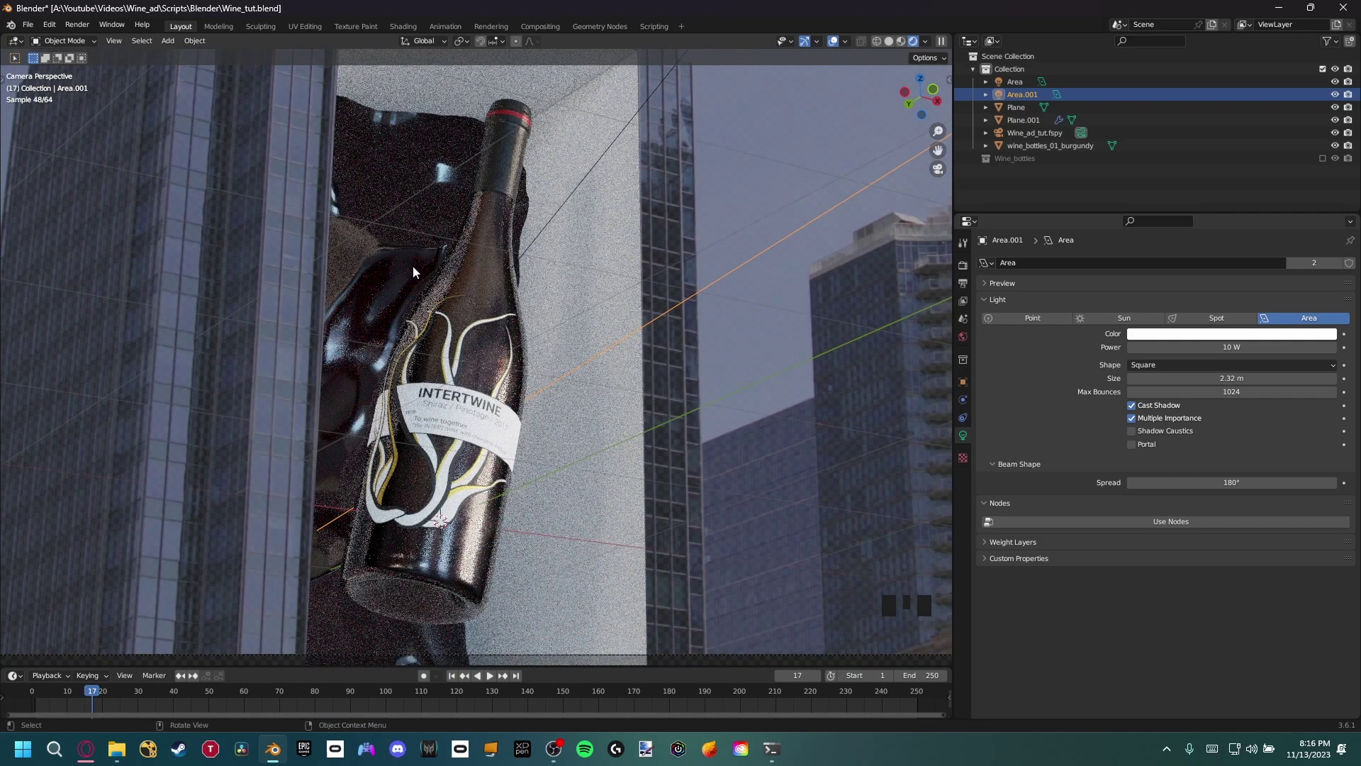
pyautogui.scroll(-5, 412, 265)
pyautogui.keyDown('shift'); pyautogui.moveTo(754, 326); pyautogui.dragTo(669, 298, button='middle'); pyautogui.keyUp('shift')
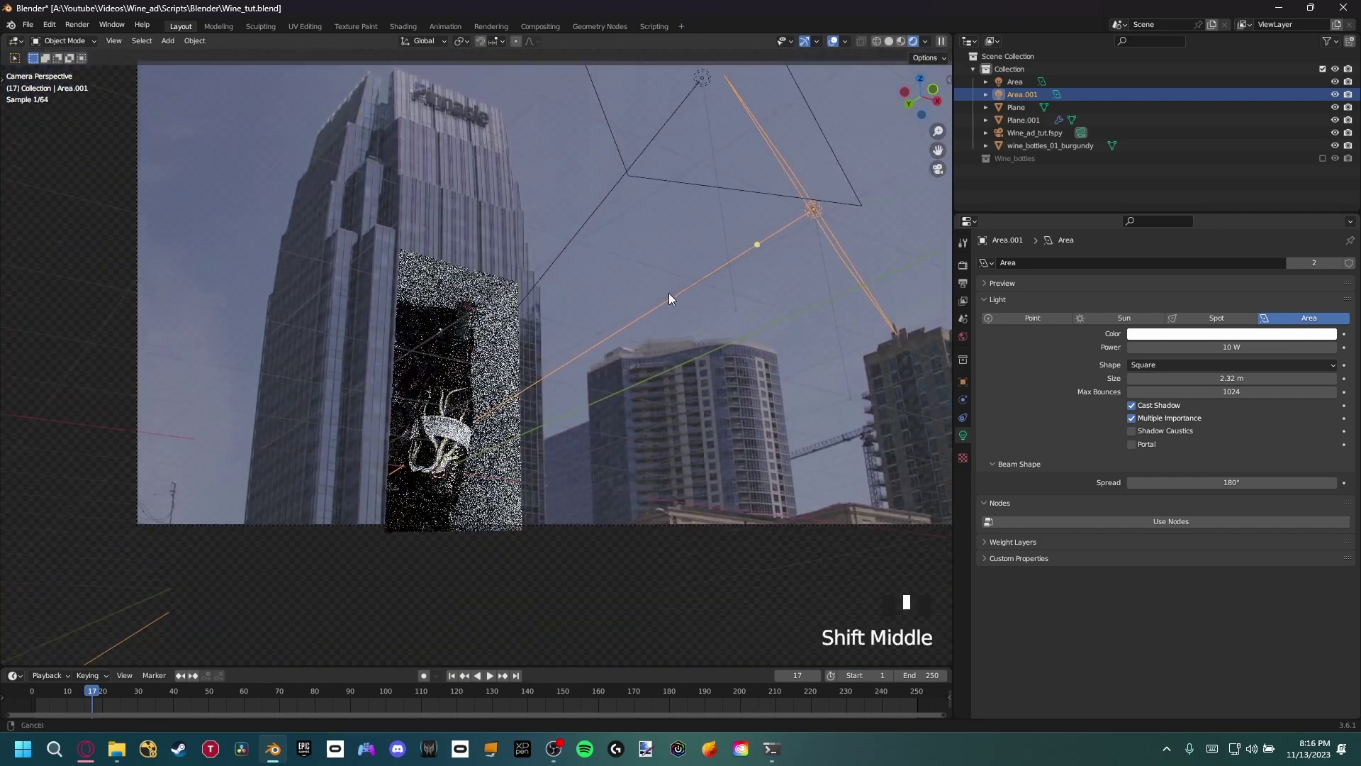
pyautogui.click(1131, 417)
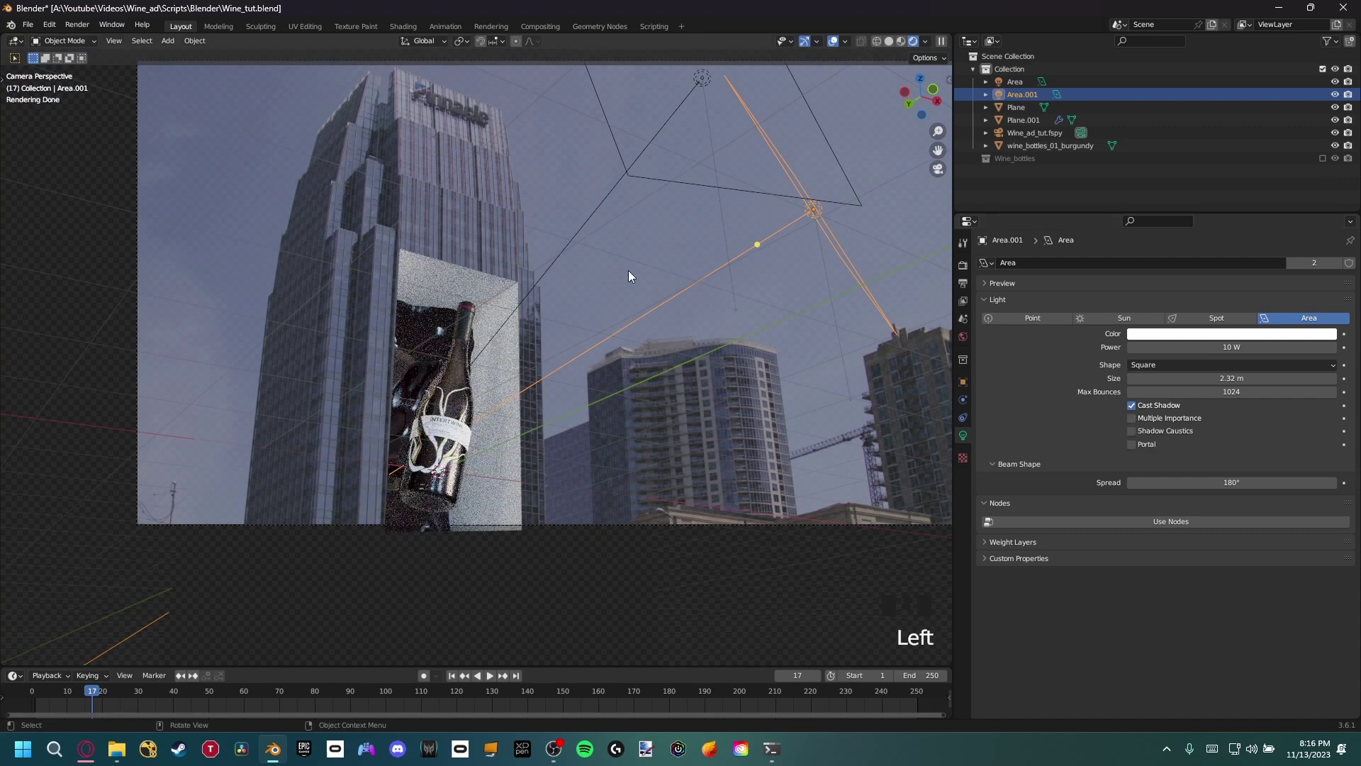
# Step: Try a power of 50 W on the linked area lights and settle on 100 W
pyautogui.keyDown('shift'); pyautogui.moveTo(460, 406); pyautogui.dragTo(499, 381, button='middle'); pyautogui.keyUp('shift')
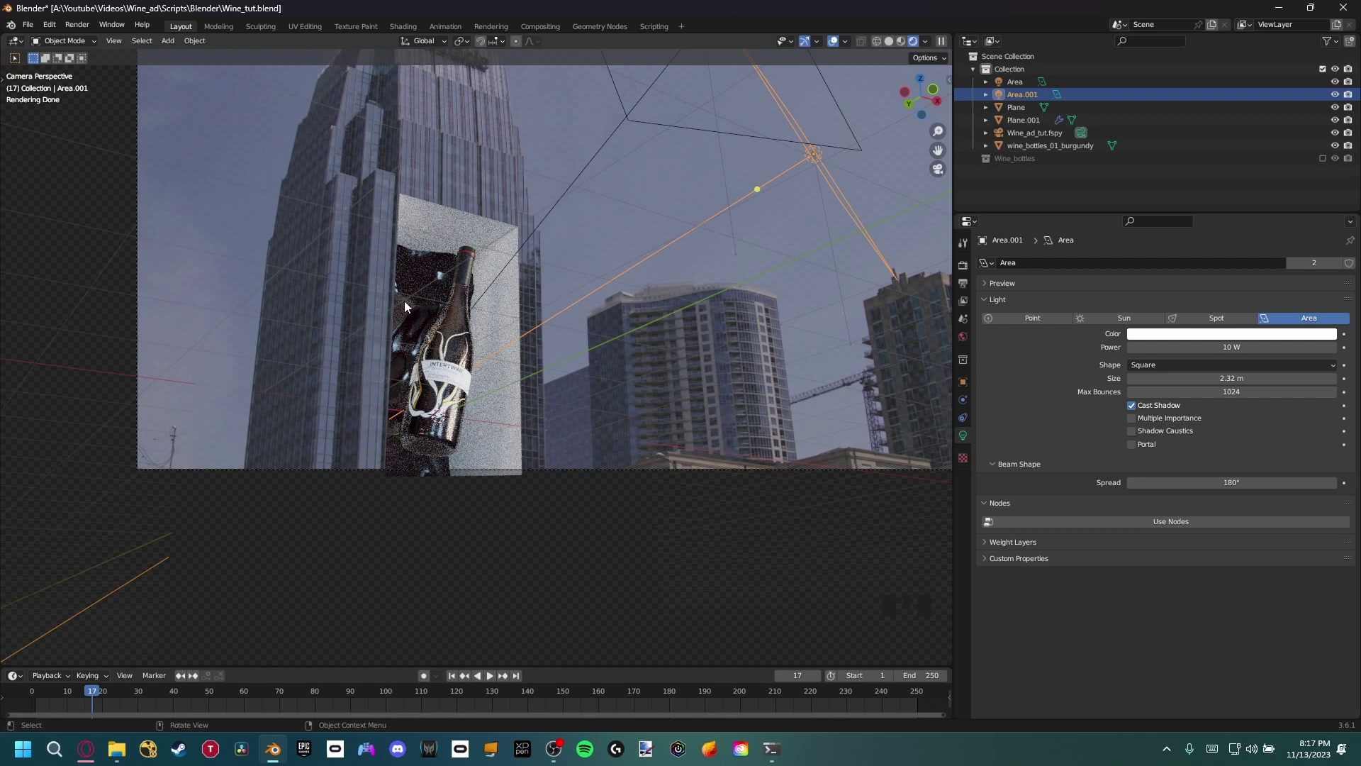
pyautogui.keyDown('shift'); pyautogui.moveTo(404, 302); pyautogui.dragTo(556, 269, button='middle'); pyautogui.keyUp('shift')
pyautogui.scroll(5, 521, 340)
pyautogui.click(1241, 348)
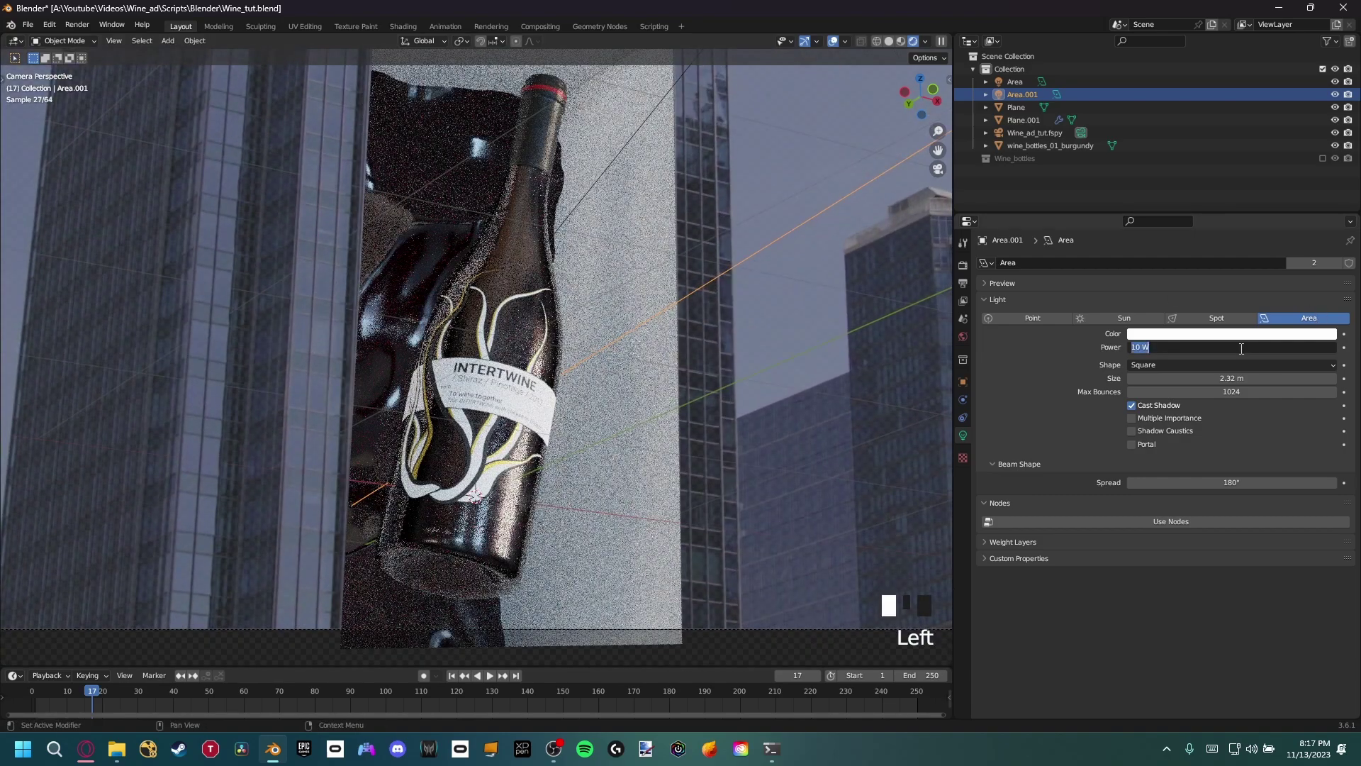
pyautogui.write('50')
pyautogui.press('Return')
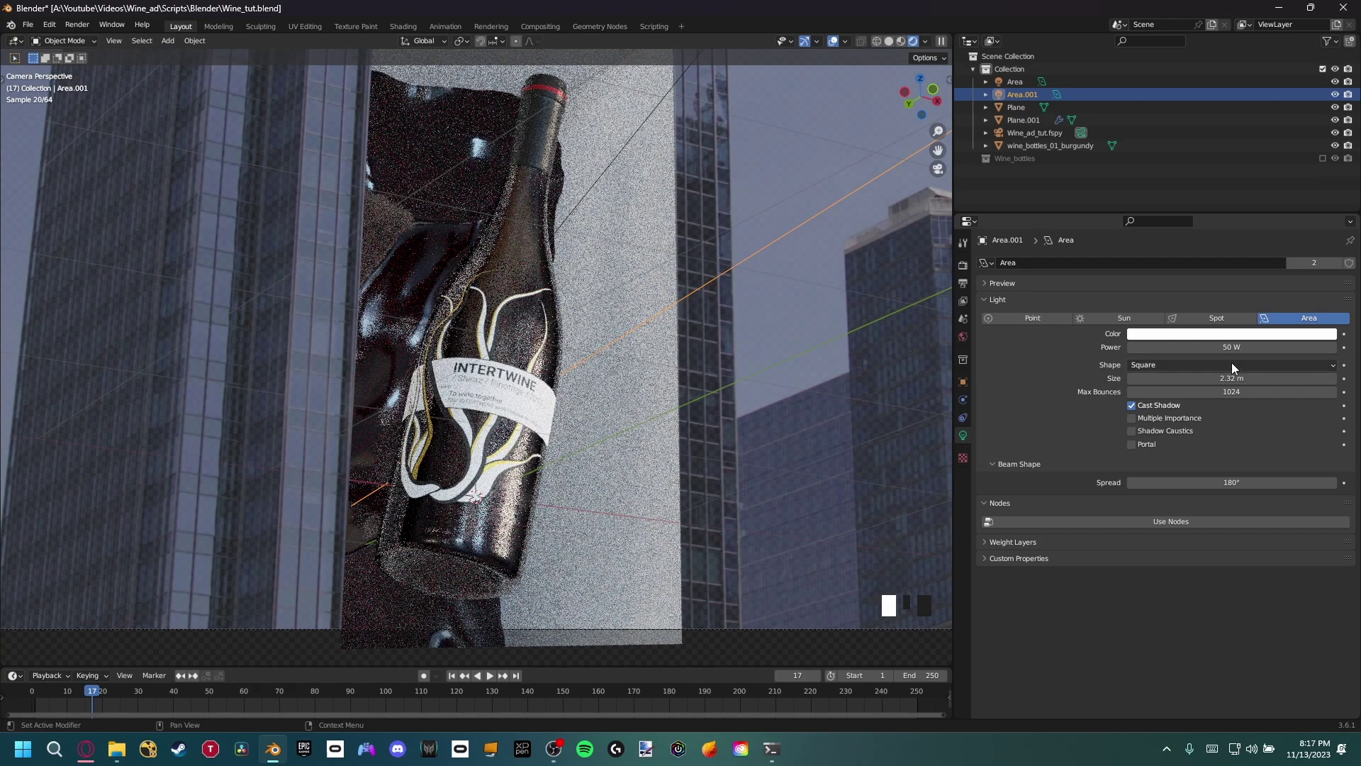
pyautogui.click(1233, 347)
pyautogui.write('100')
pyautogui.press('Return')
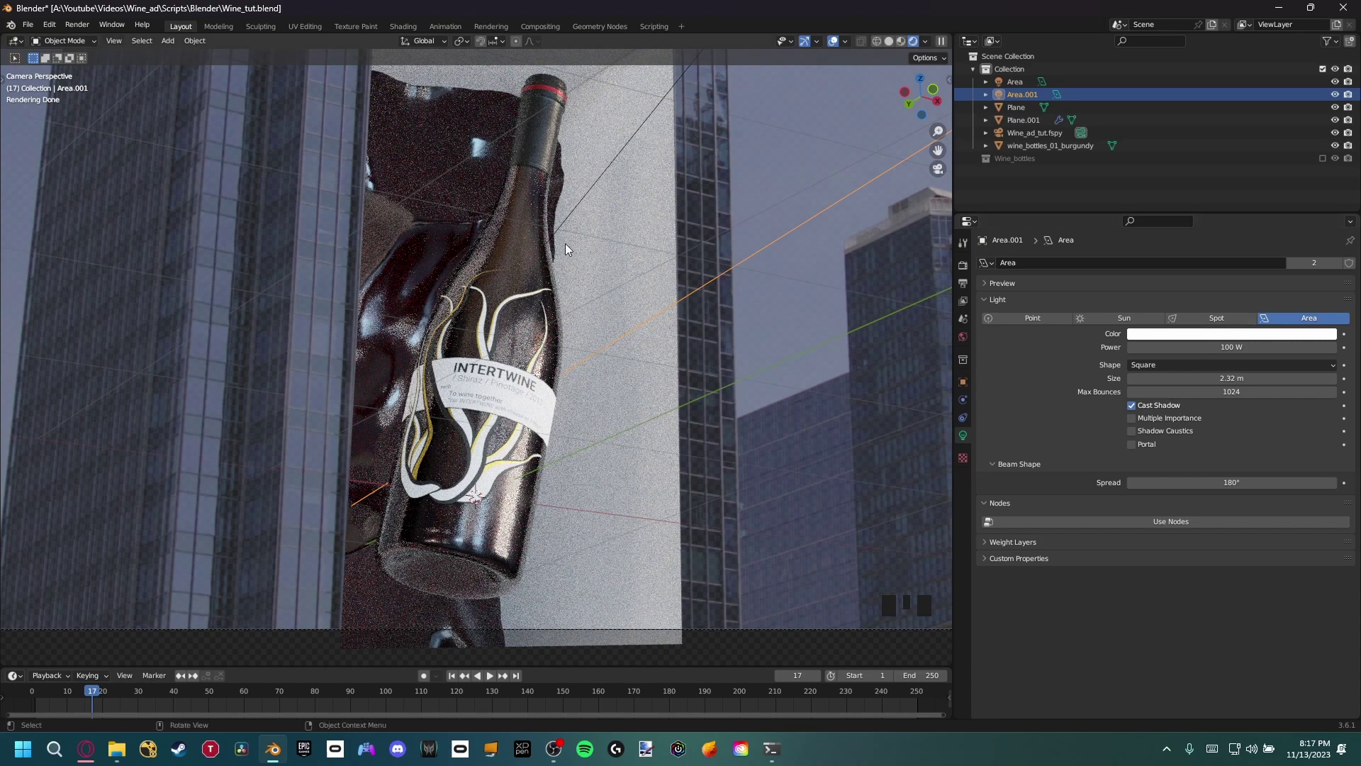
# Step: Select the room plane and set its Room material to roughness 0.257 and specular 0.239
pyautogui.scroll(-2, 654, 238)
pyautogui.keyDown('shift'); pyautogui.moveTo(654, 238); pyautogui.dragTo(627, 160, button='middle'); pyautogui.keyUp('shift')
pyautogui.click(631, 112)
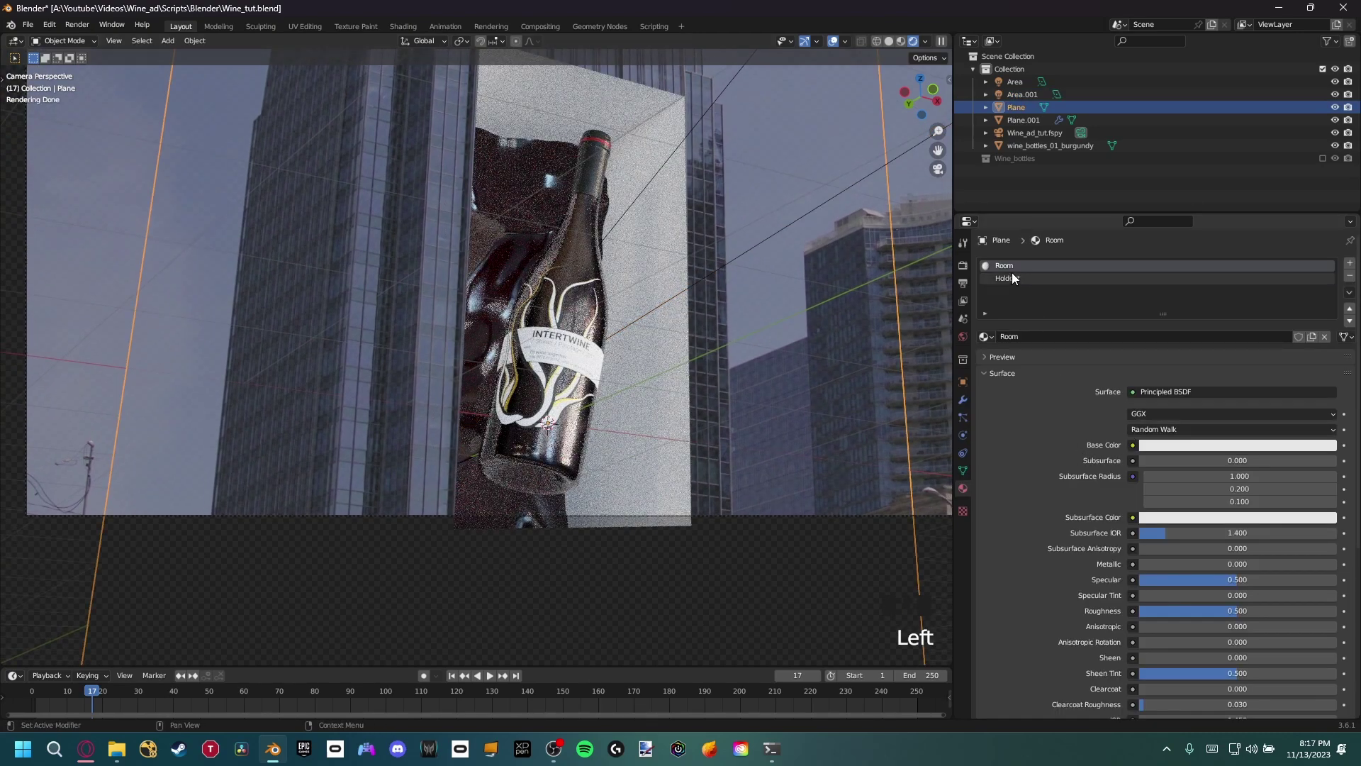
pyautogui.moveTo(1197, 606)
pyautogui.mouseDown()
pyautogui.moveTo(1151, 606)
pyautogui.moveTo(1208, 610)
pyautogui.mouseUp()
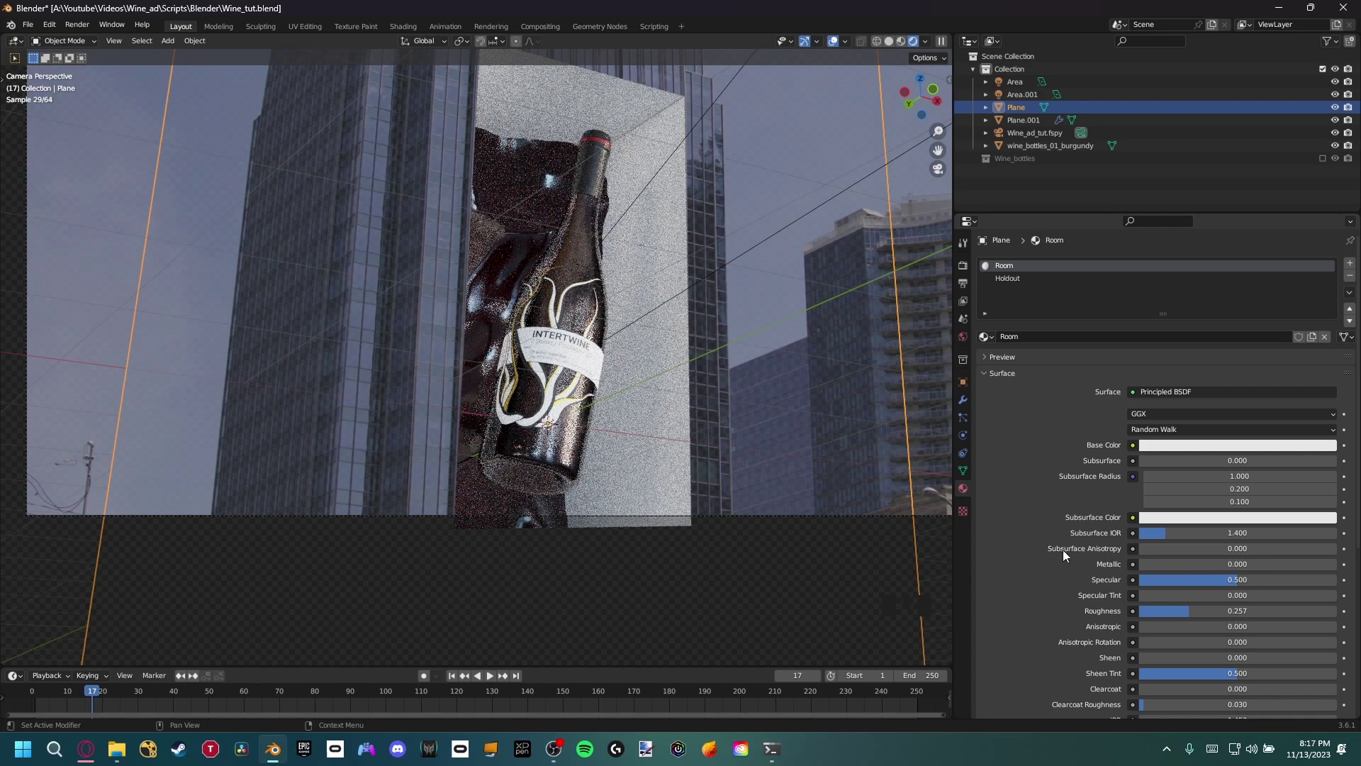
pyautogui.scroll(-2, 1064, 545)
pyautogui.moveTo(1236, 525); pyautogui.dragTo(1191, 525)
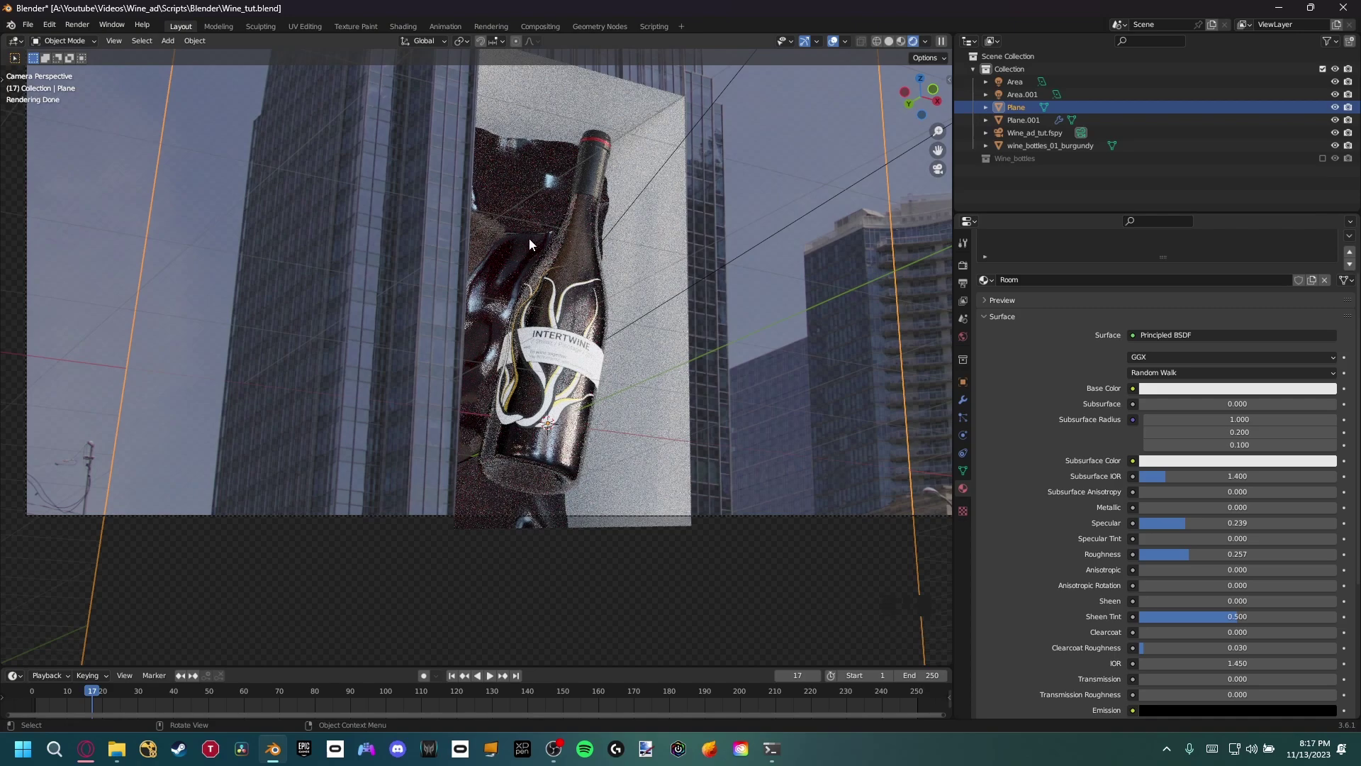
# Step: Switch to solid shading, leave the camera view to see the room from outside, and return to Object Mode
pyautogui.press('Tab')
pyautogui.keyDown('shift'); pyautogui.moveTo(872, 386); pyautogui.dragTo(522, 346, button='middle'); pyautogui.keyUp('shift')
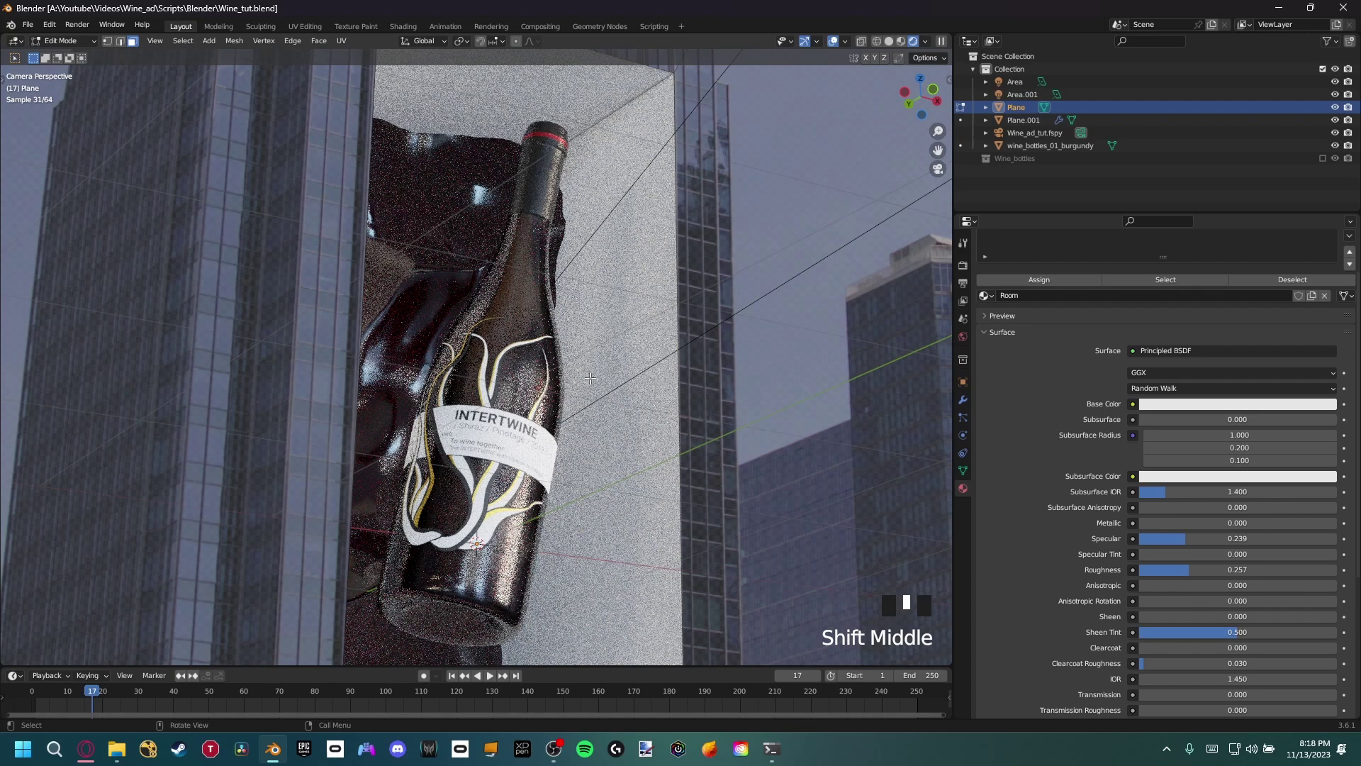
pyautogui.press('z')
pyautogui.click(666, 378)
pyautogui.moveTo(666, 378)
pyautogui.mouseDown(button='middle')
pyautogui.moveTo(702, 428)
pyautogui.moveTo(635, 444)
pyautogui.mouseUp(button='middle')
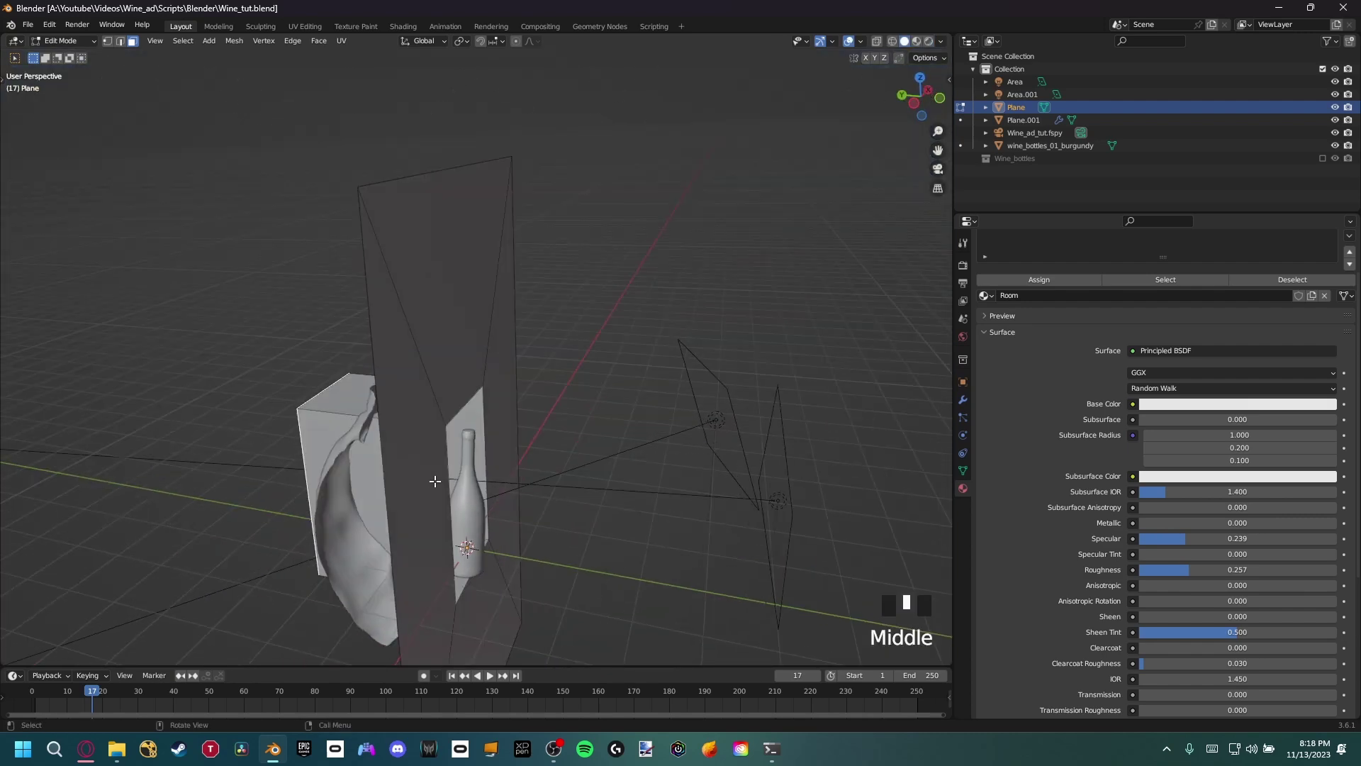
pyautogui.hotkey('shift', 'a')
pyautogui.press('Escape')
pyautogui.press('Tab')
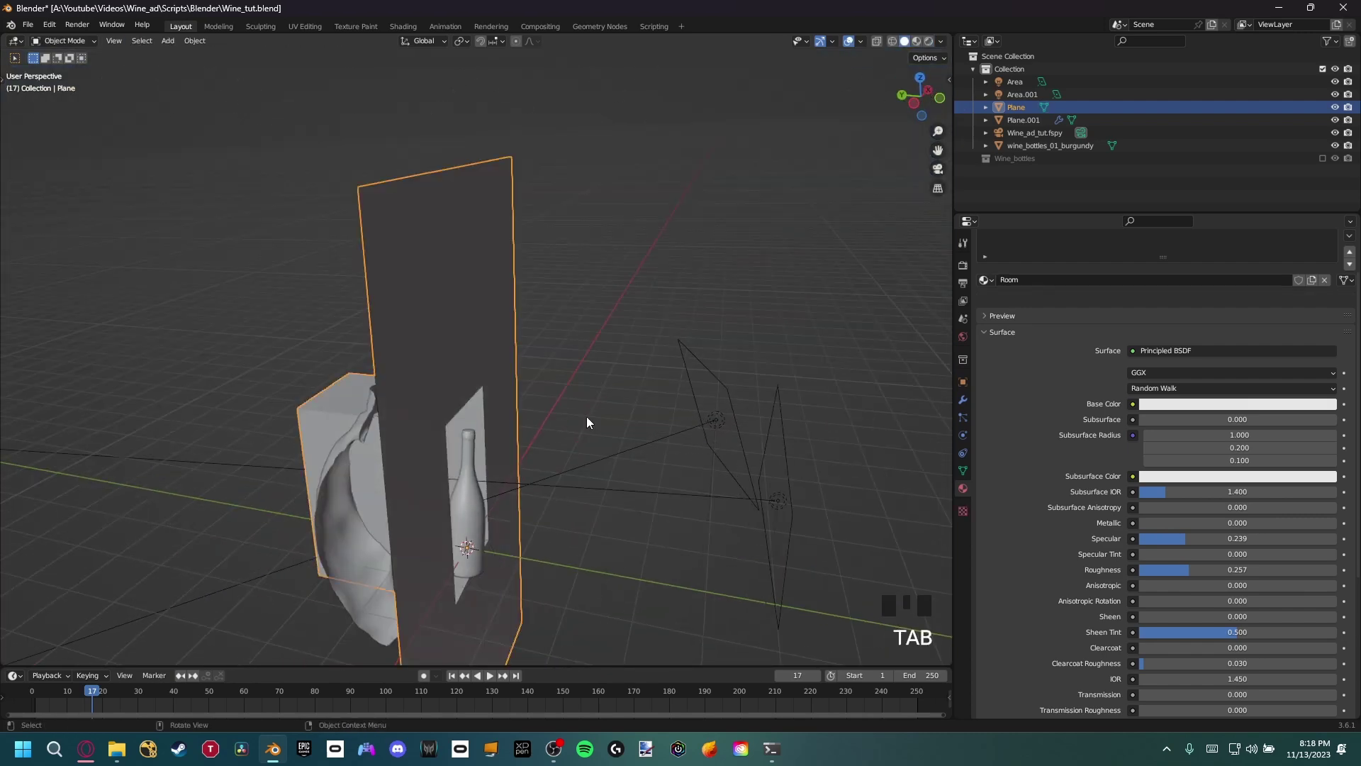
# Step: Add a new area light and move it behind the room, at the back of the wine wall
pyautogui.hotkey('shift', 'a')
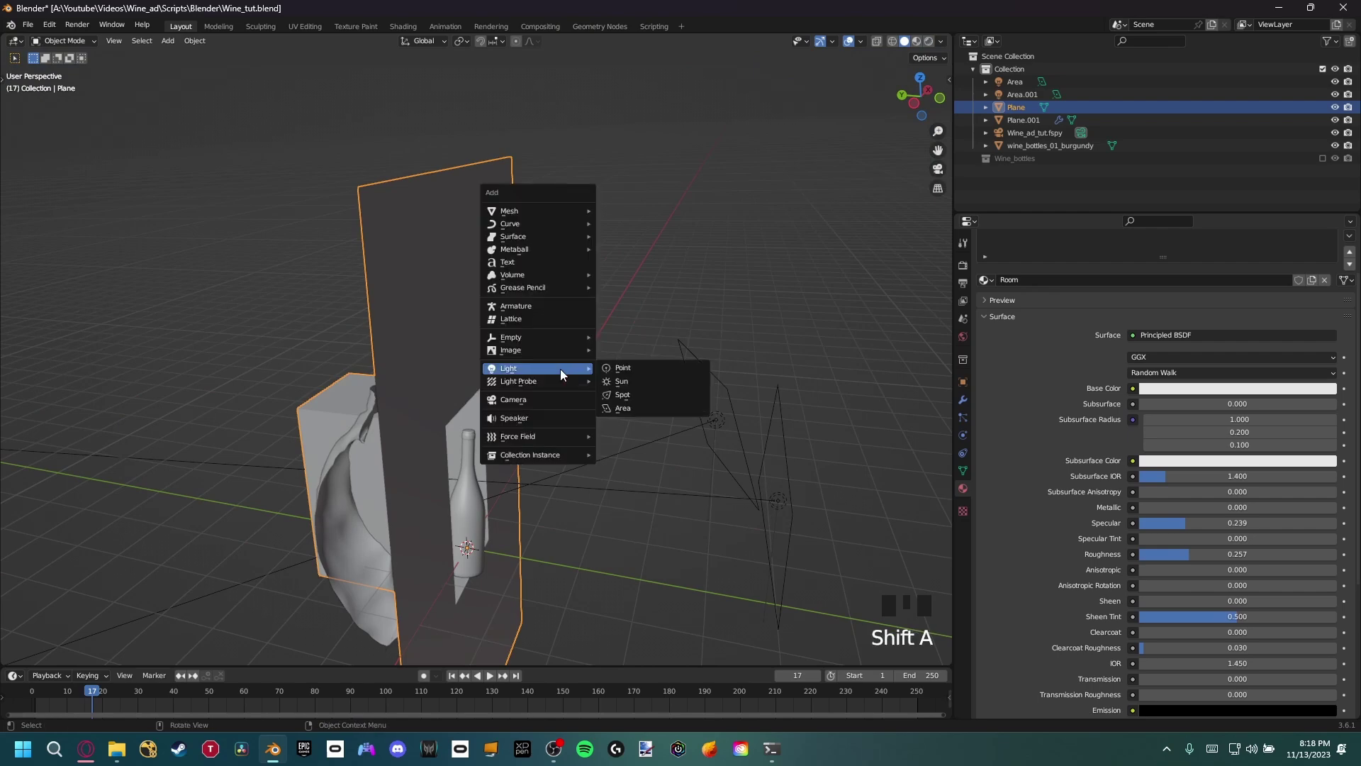
pyautogui.moveTo(546, 368)
pyautogui.click(631, 410)
pyautogui.keyDown('shift'); pyautogui.moveTo(501, 518); pyautogui.dragTo(634, 473, button='middle'); pyautogui.keyUp('shift')
pyautogui.press('g')
pyautogui.click(524, 445)
pyautogui.moveTo(524, 446); pyautogui.dragTo(577, 419, button='middle')
pyautogui.press('g')
pyautogui.click(538, 411)
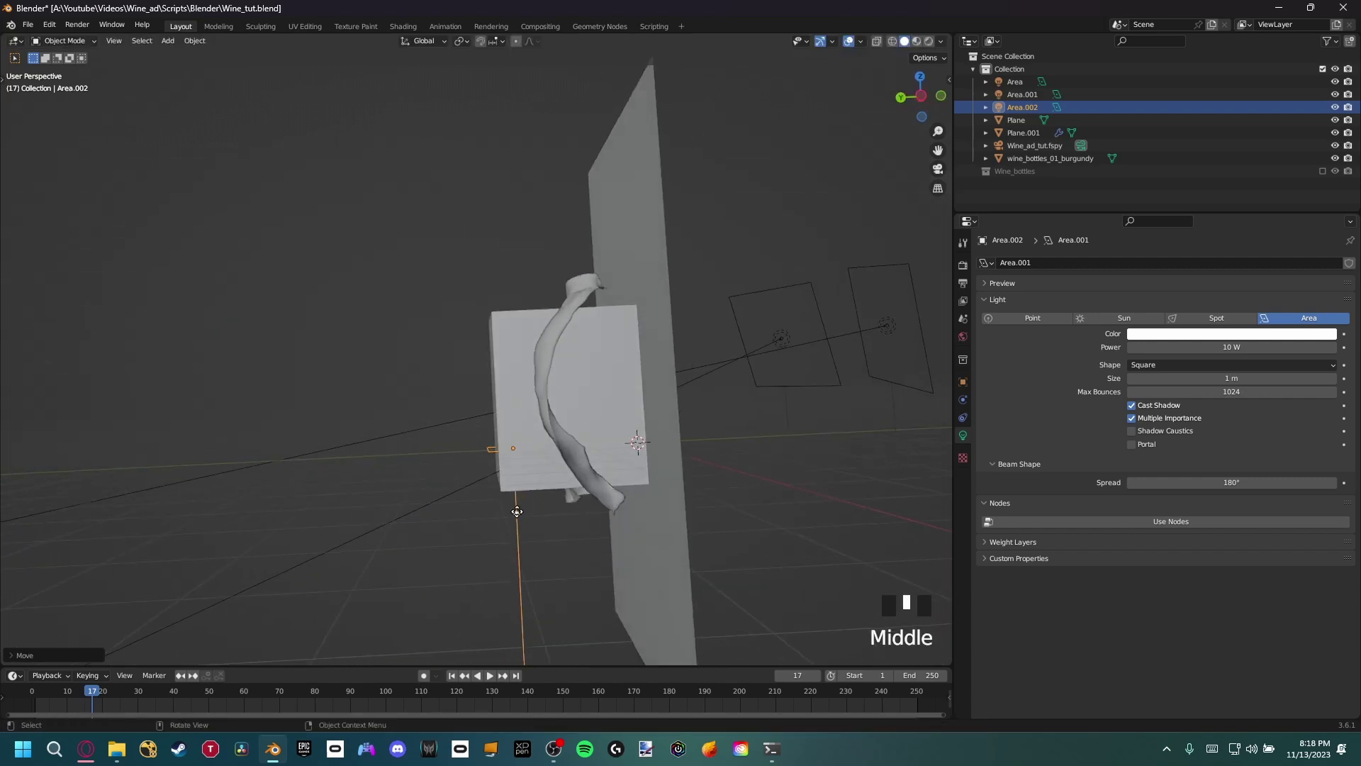
# Step: Rotate the new area light 90° about X and 180° about Z
pyautogui.write('rx90')
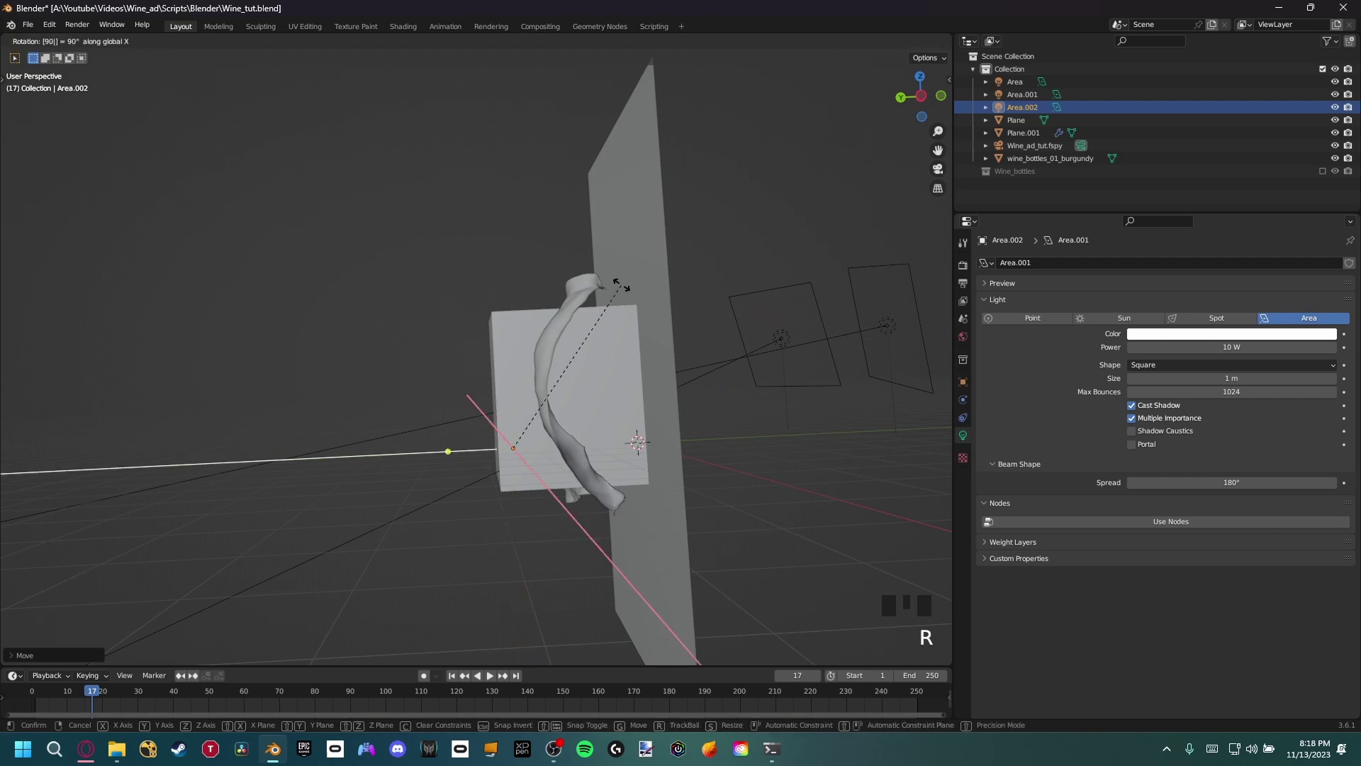
pyautogui.press('Return')
pyautogui.write('rz180')
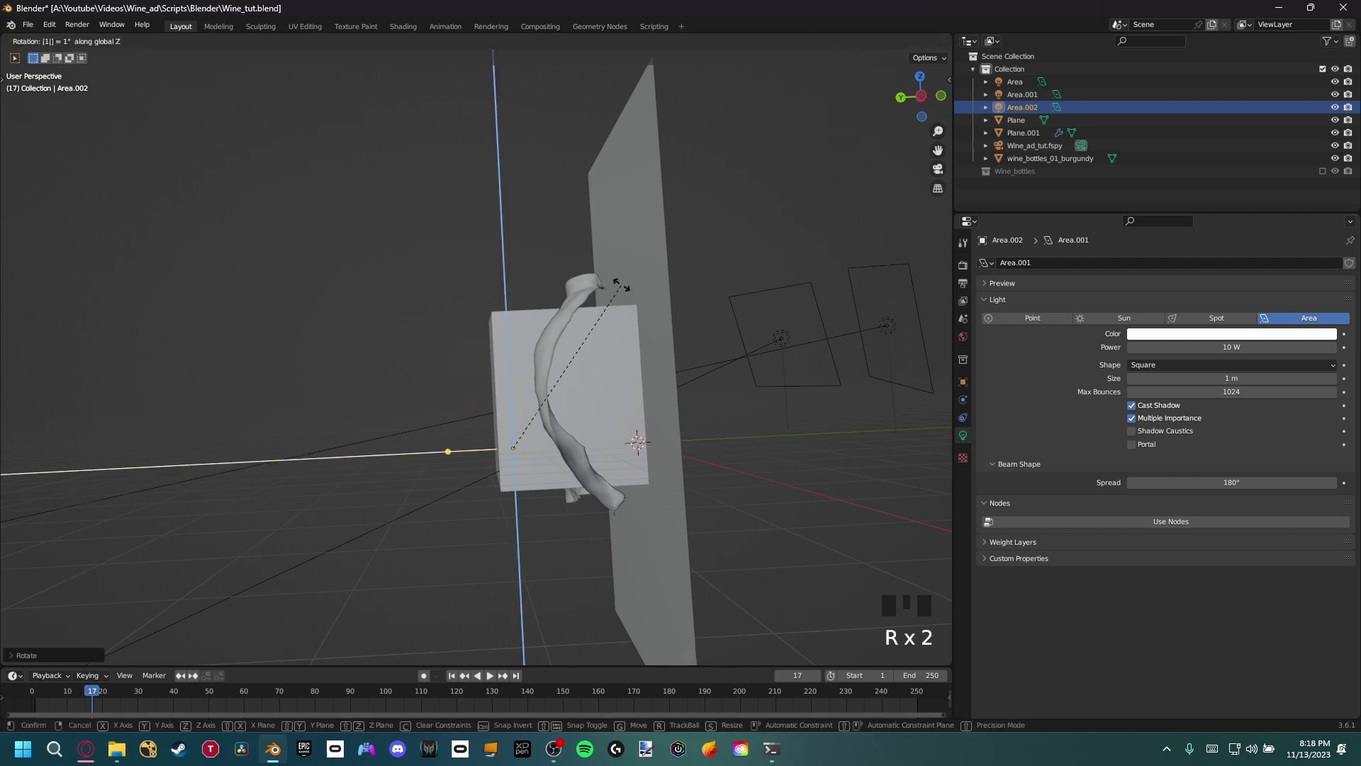
pyautogui.click(620, 285)
# Step: Adjust the new light's position behind the wine wall, and return to the camera view with rendered shading
pyautogui.keyDown('shift'); pyautogui.moveTo(605, 320); pyautogui.dragTo(510, 493, button='middle'); pyautogui.keyUp('shift')
pyautogui.press('g')
pyautogui.click(506, 432)
pyautogui.moveTo(506, 432); pyautogui.dragTo(395, 443, button='middle')
pyautogui.press('KP_0')
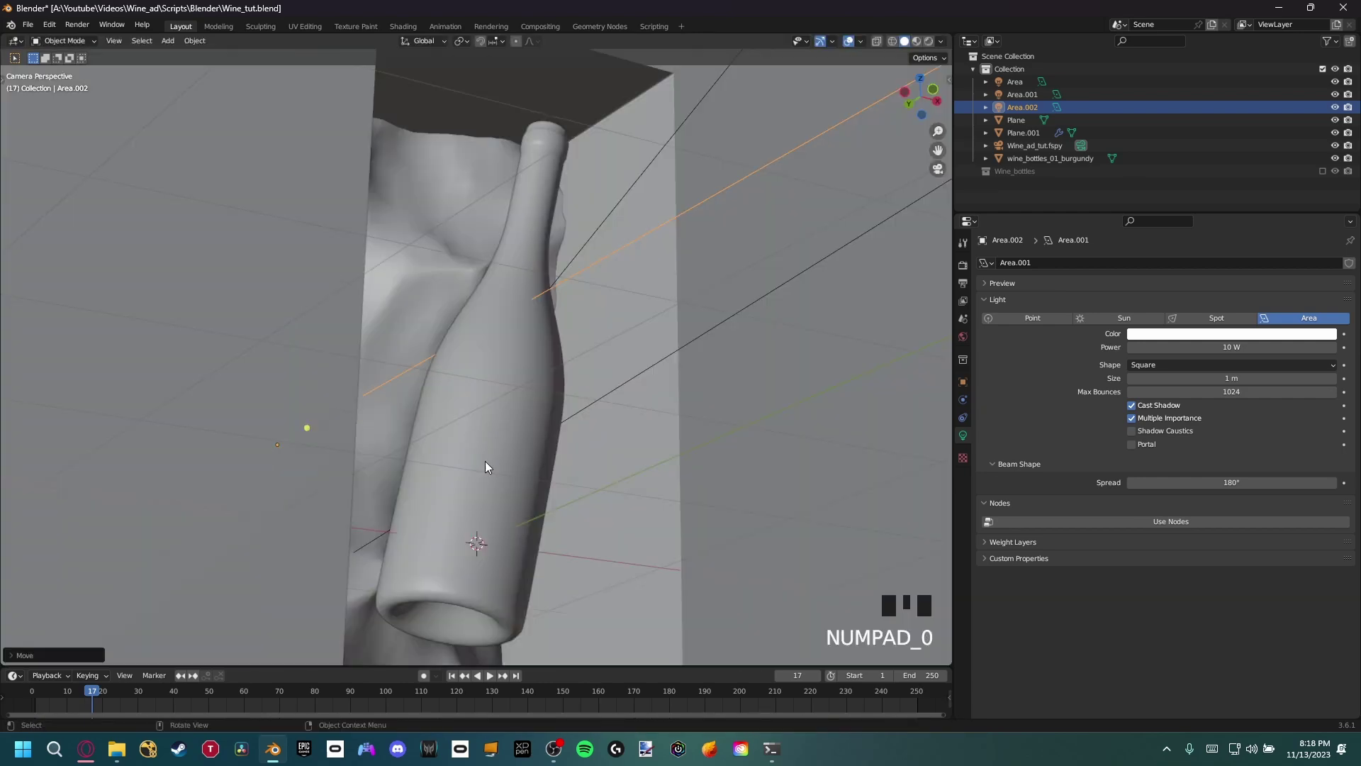
pyautogui.press('z')
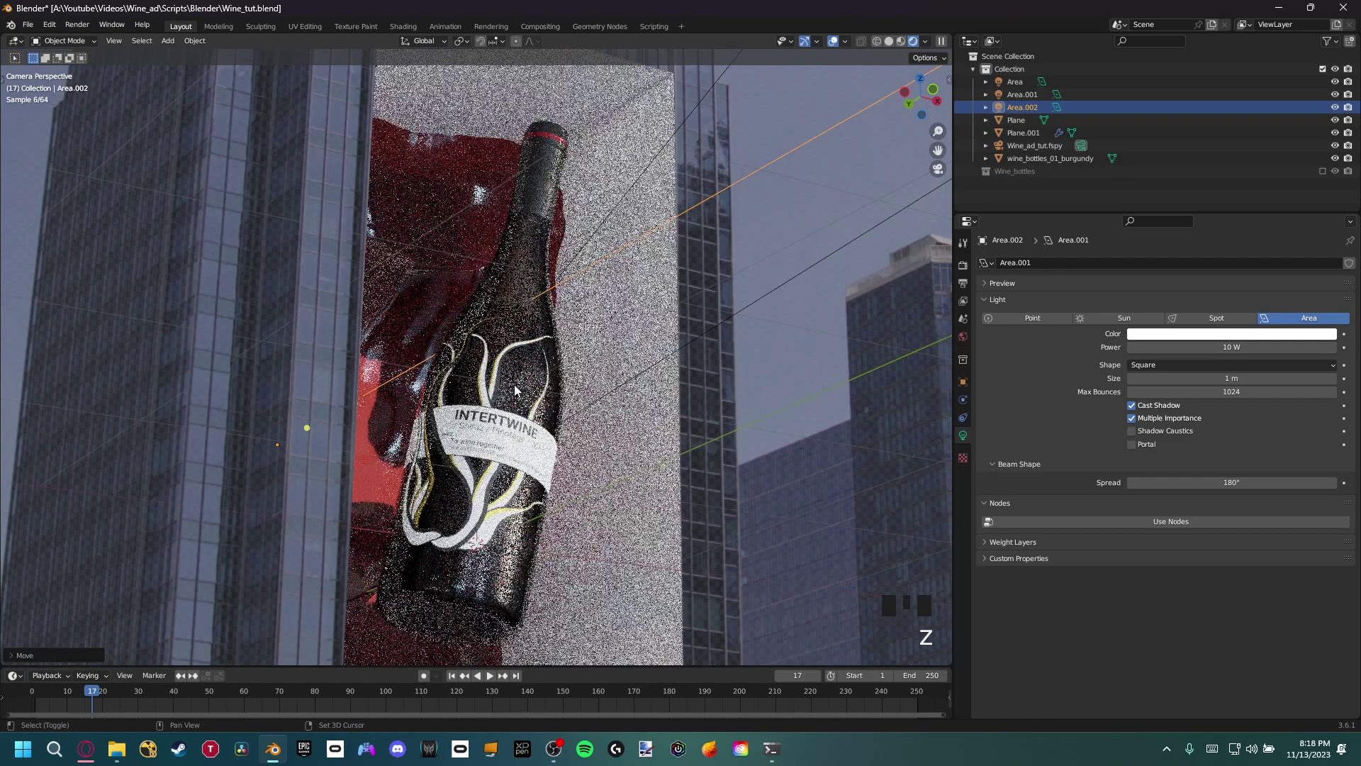
pyautogui.keyDown('shift'); pyautogui.moveTo(489, 384); pyautogui.dragTo(550, 389, button='middle'); pyautogui.keyUp('shift')
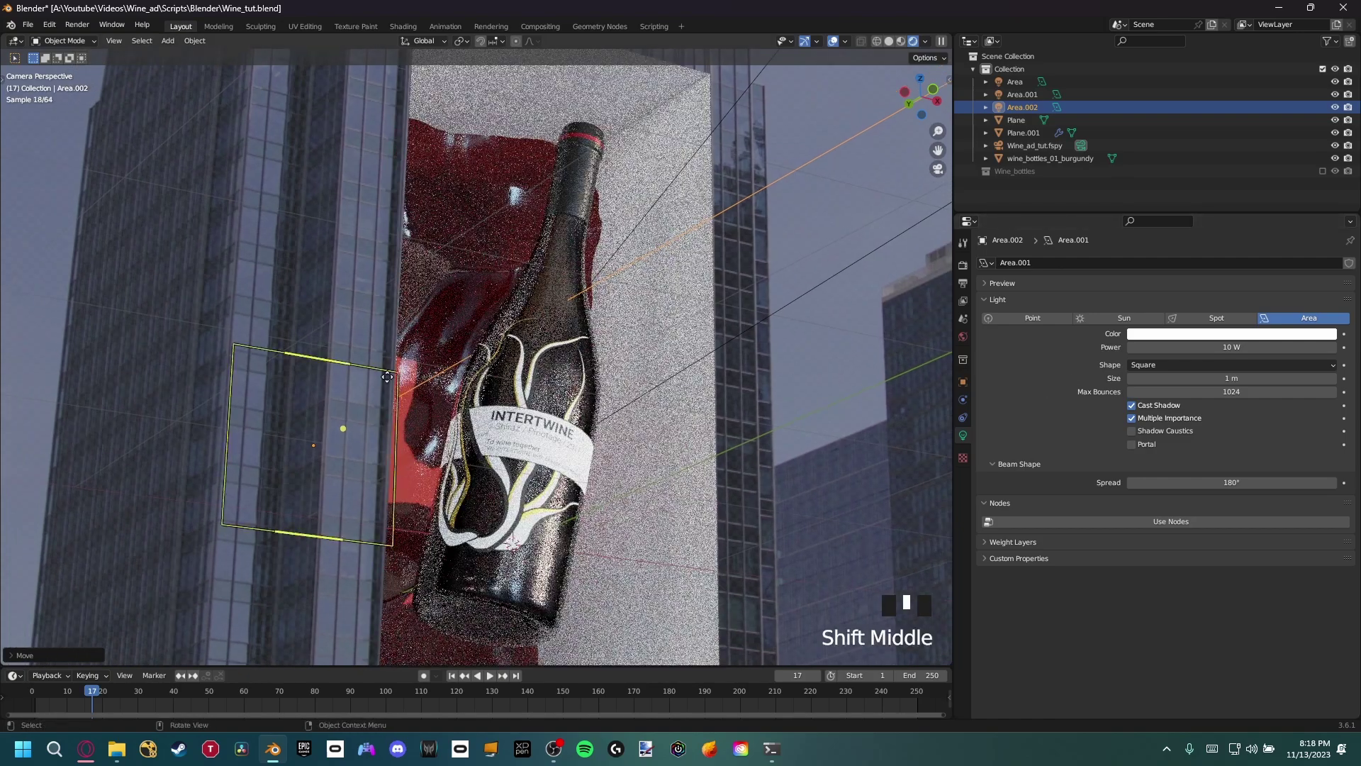
# Step: Turn off Multiple Importance for the back light and set its power to 195.8 W and size to 4.22 m
pyautogui.click(1132, 418)
pyautogui.keyDown('shift'); pyautogui.moveTo(829, 404); pyautogui.dragTo(921, 404, button='middle'); pyautogui.keyUp('shift')
pyautogui.moveTo(1250, 341)
pyautogui.mouseDown()
pyautogui.moveTo(1308, 340)
pyautogui.moveTo(1234, 346)
pyautogui.mouseUp()
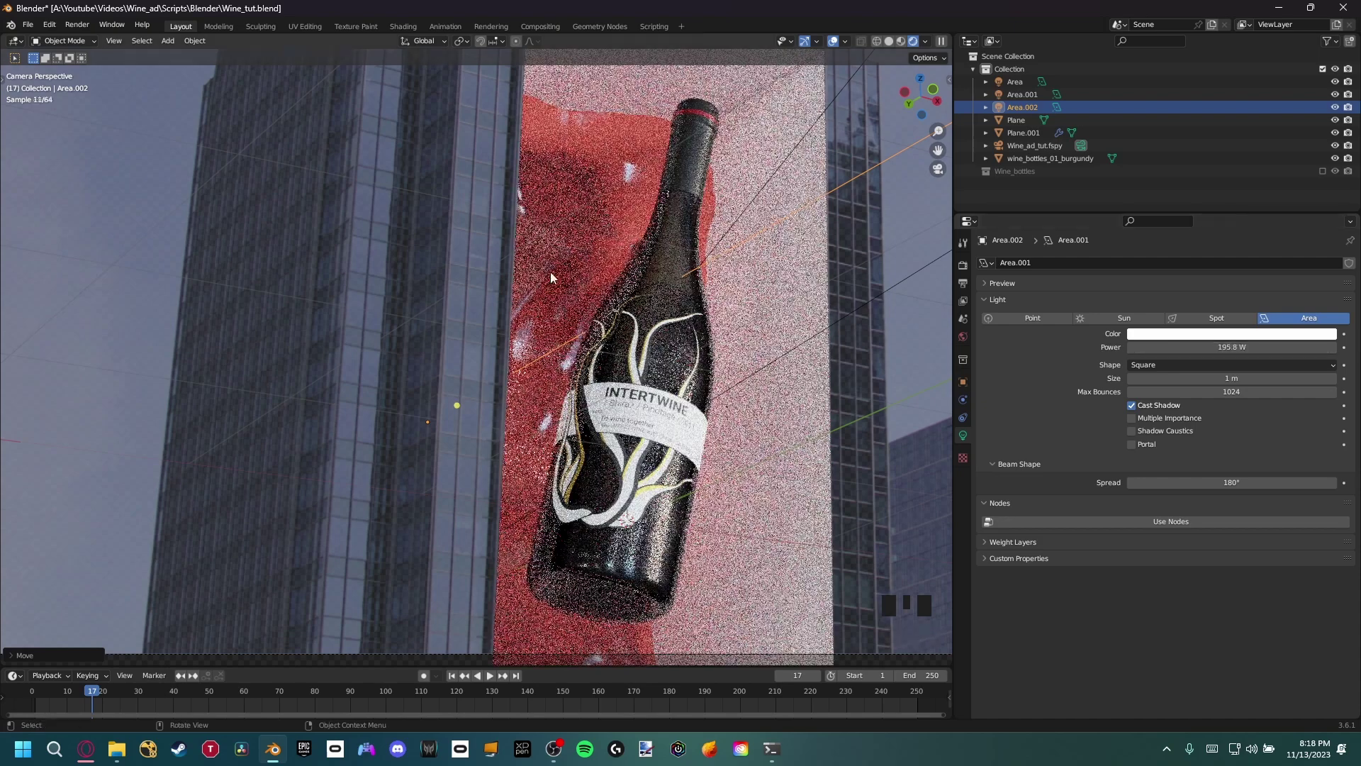
pyautogui.keyDown('shift'); pyautogui.moveTo(607, 310); pyautogui.dragTo(556, 296, button='middle'); pyautogui.keyUp('shift')
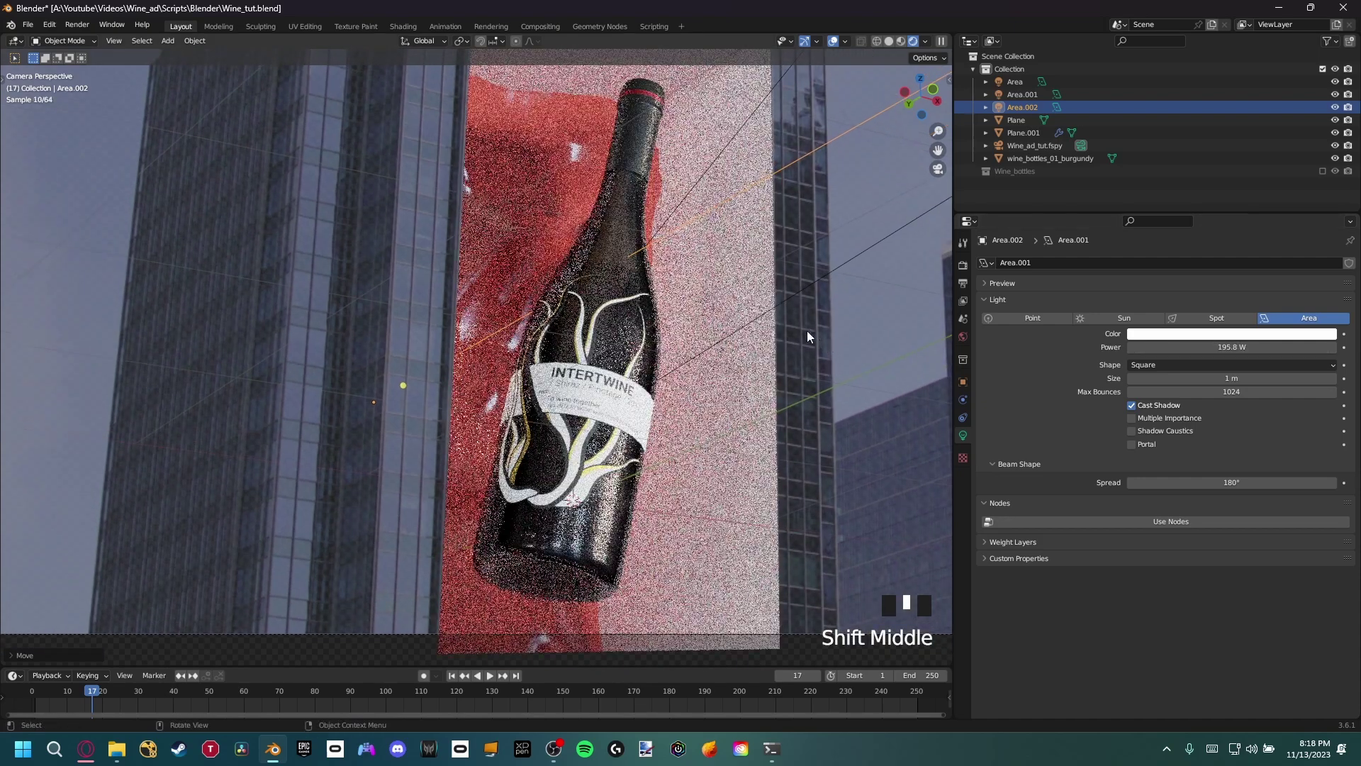
pyautogui.moveTo(1230, 378); pyautogui.dragTo(1305, 378)
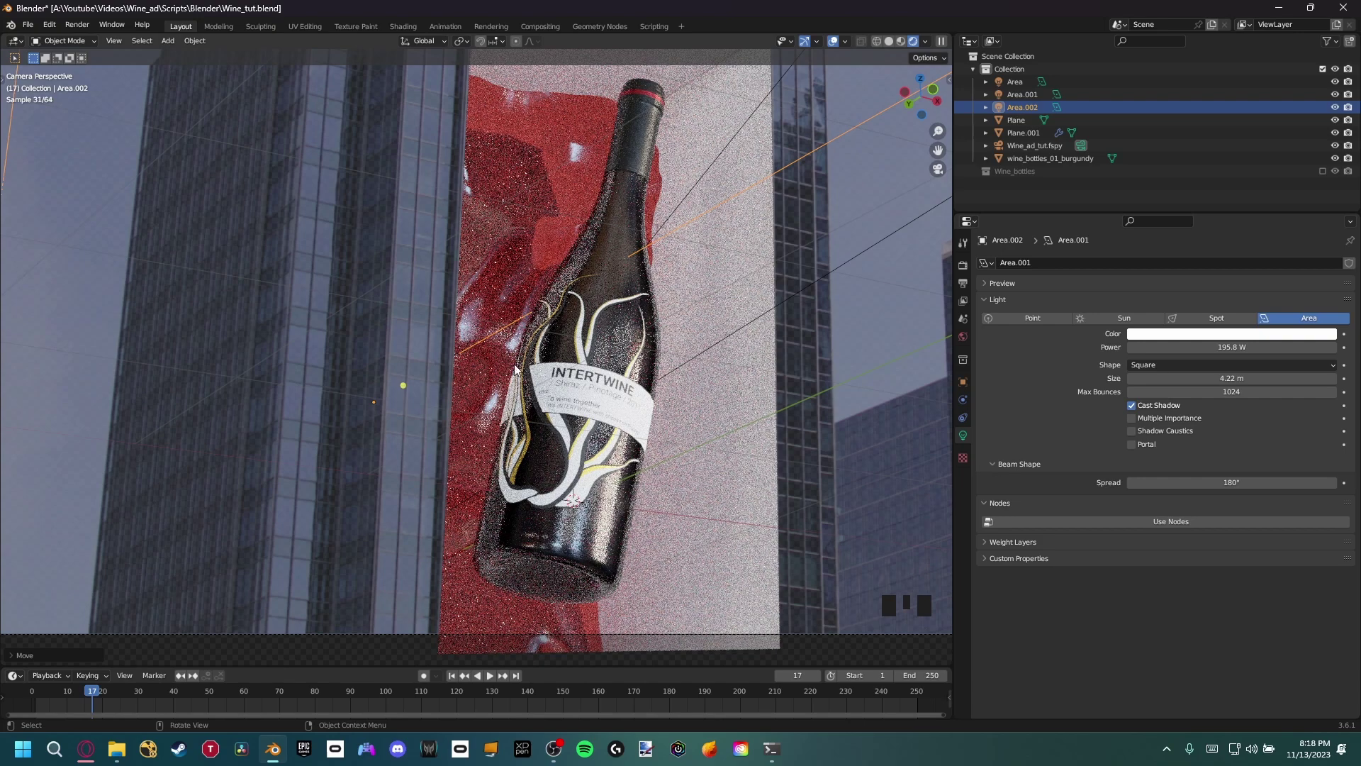
# Step: Darken the Wine_texture base color of the ocean wall to an HSV value of 0.049
pyautogui.click(494, 246)
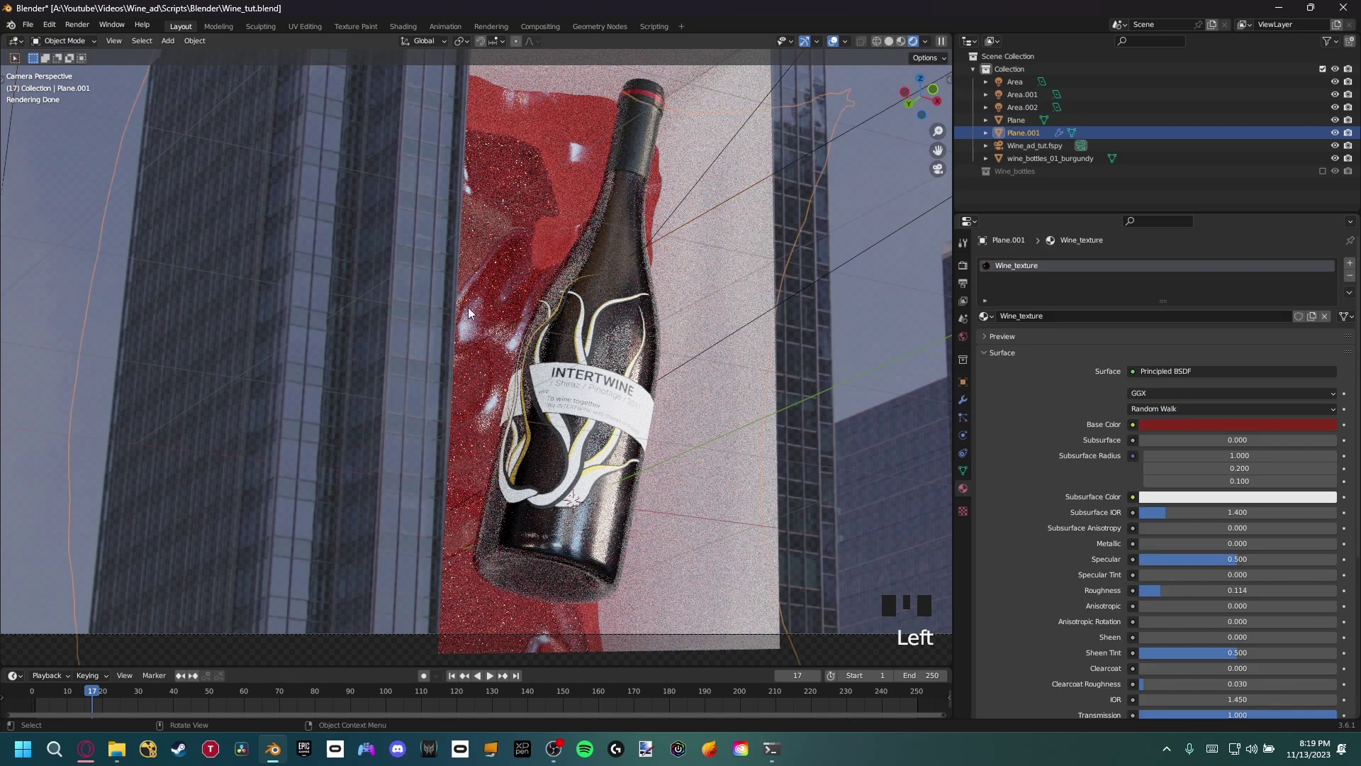
pyautogui.click(1185, 425)
pyautogui.moveTo(1326, 306); pyautogui.dragTo(1326, 312)
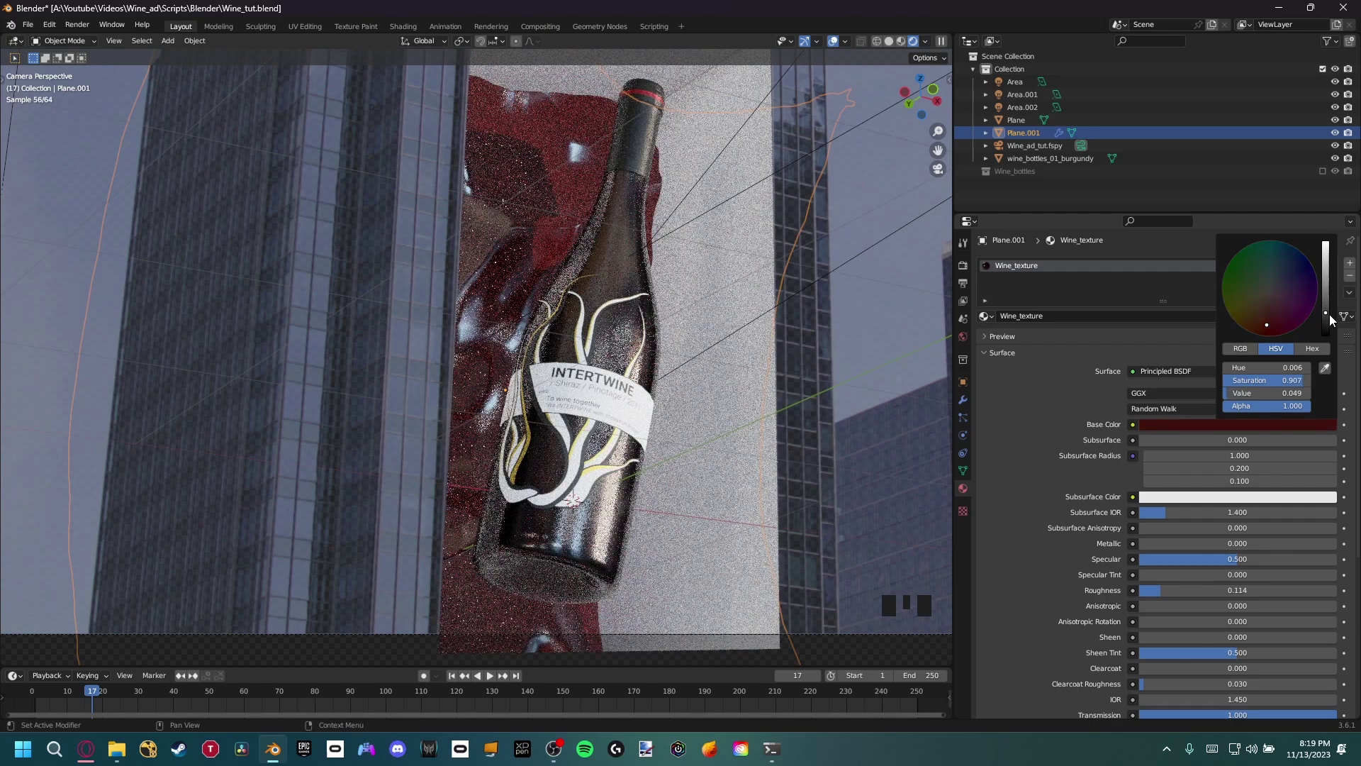
pyautogui.keyDown('shift'); pyautogui.moveTo(545, 206); pyautogui.dragTo(487, 247, button='middle'); pyautogui.keyUp('shift')
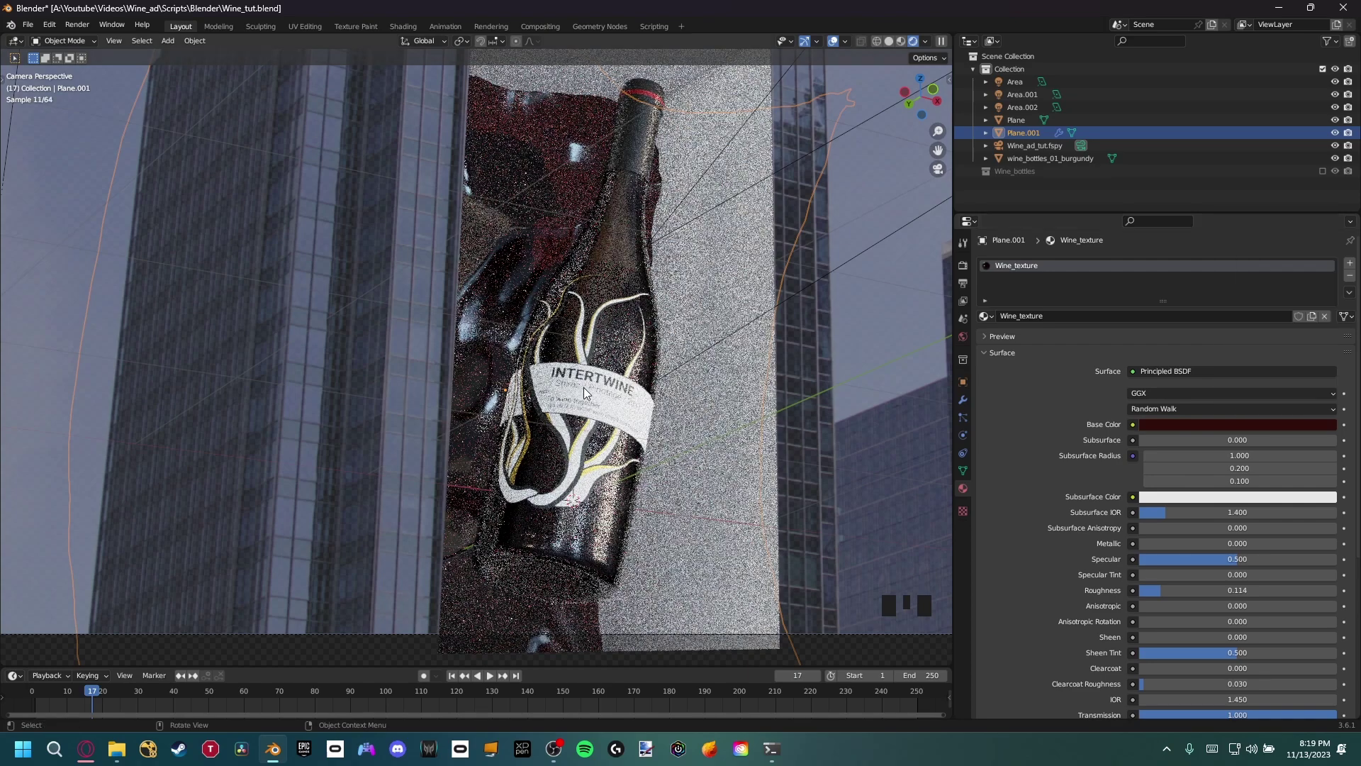
# Step: Select the room plane, show the scene's render properties and save the file
pyautogui.click(22, 248)
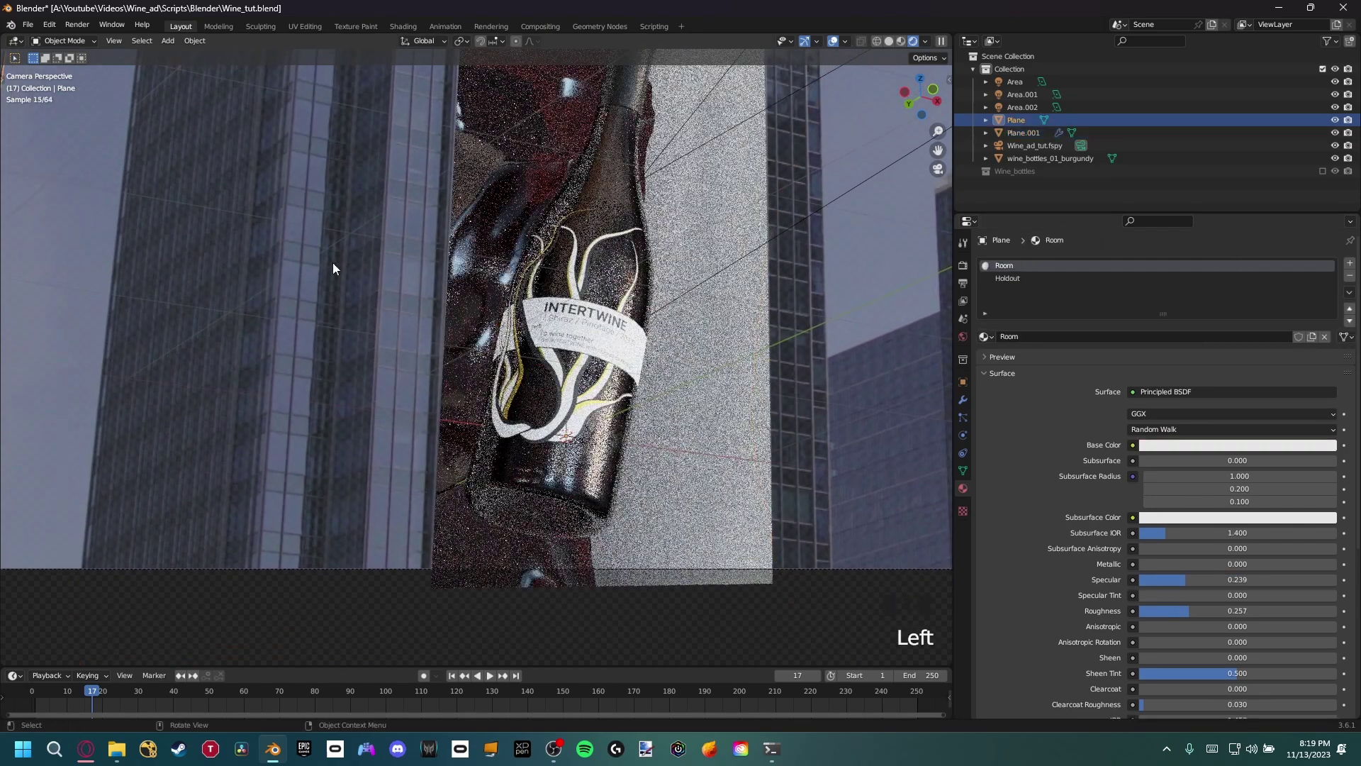
pyautogui.scroll(-2, 750, 245)
pyautogui.keyDown('shift'); pyautogui.moveTo(750, 244); pyautogui.dragTo(721, 283, button='middle'); pyautogui.keyUp('shift')
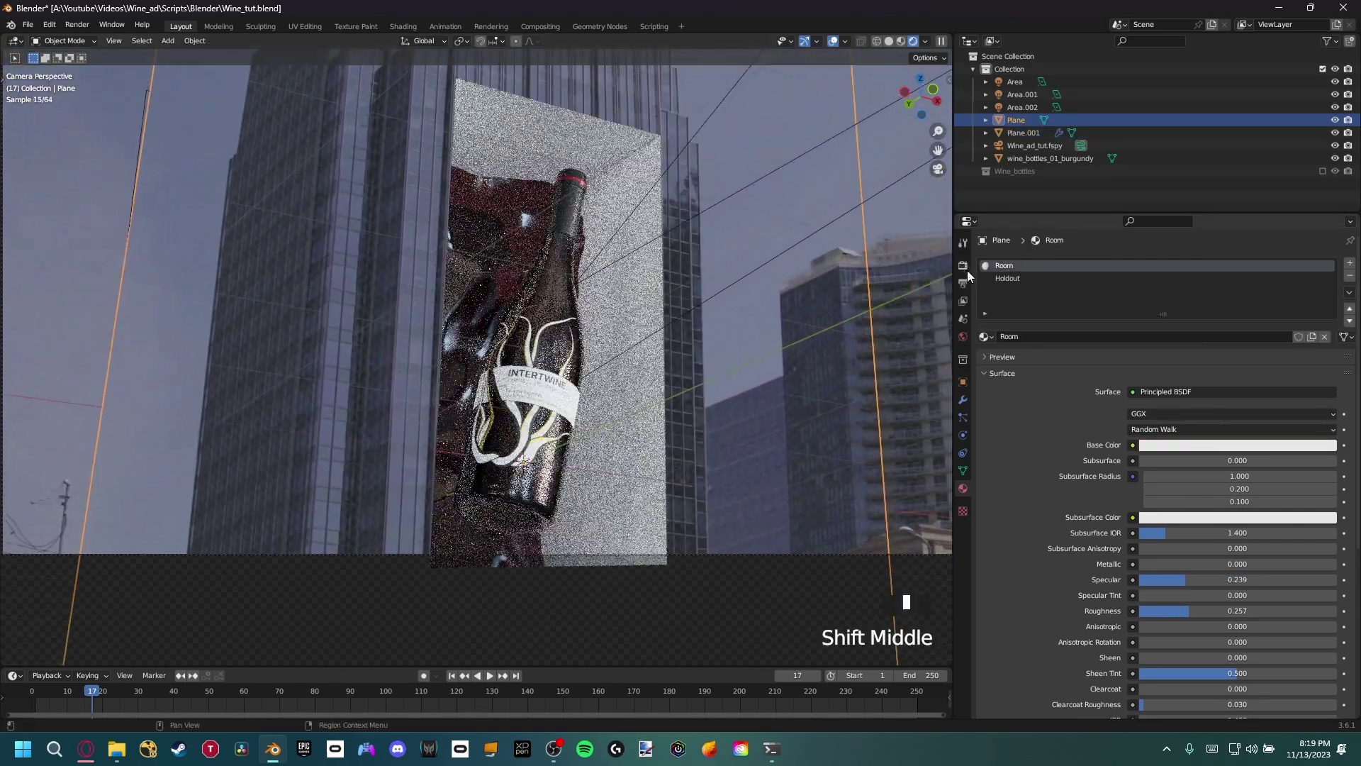
pyautogui.click(963, 265)
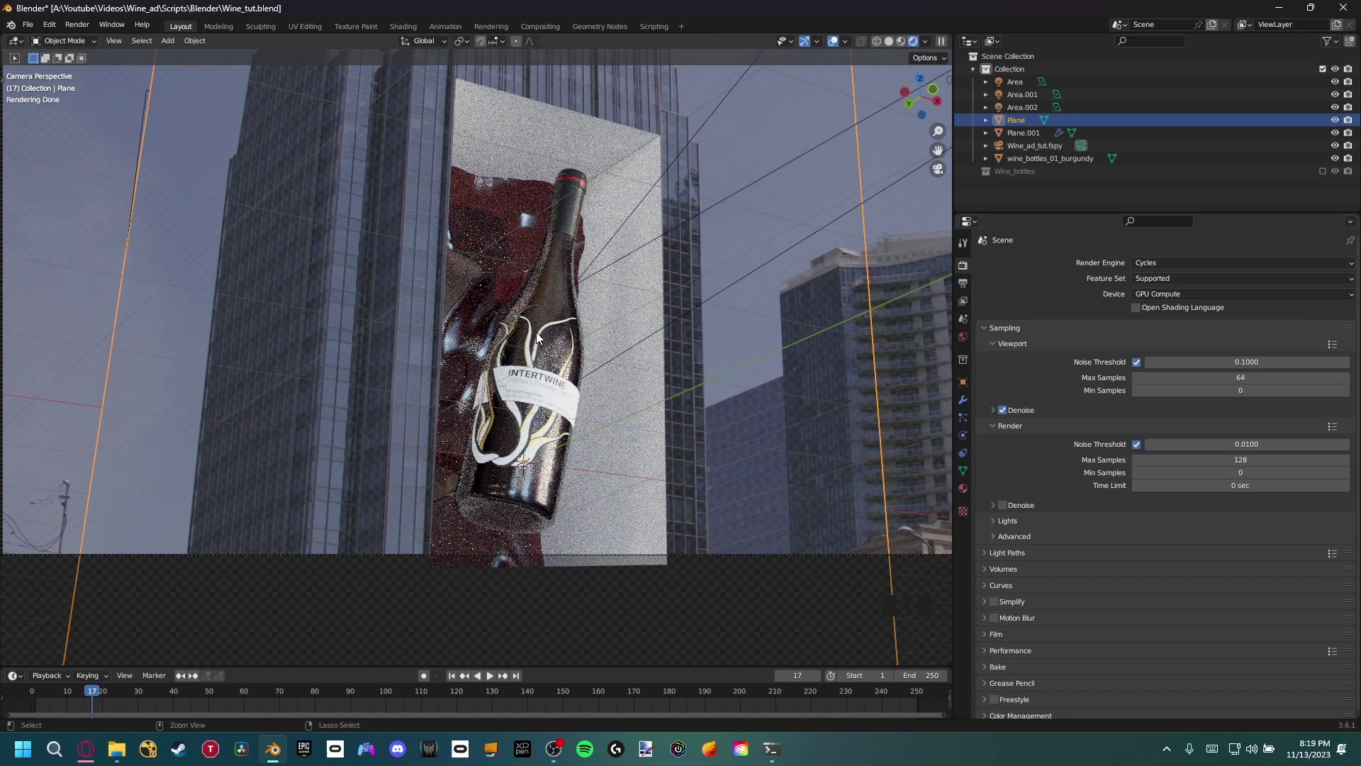
pyautogui.hotkey('ctrl', 's')
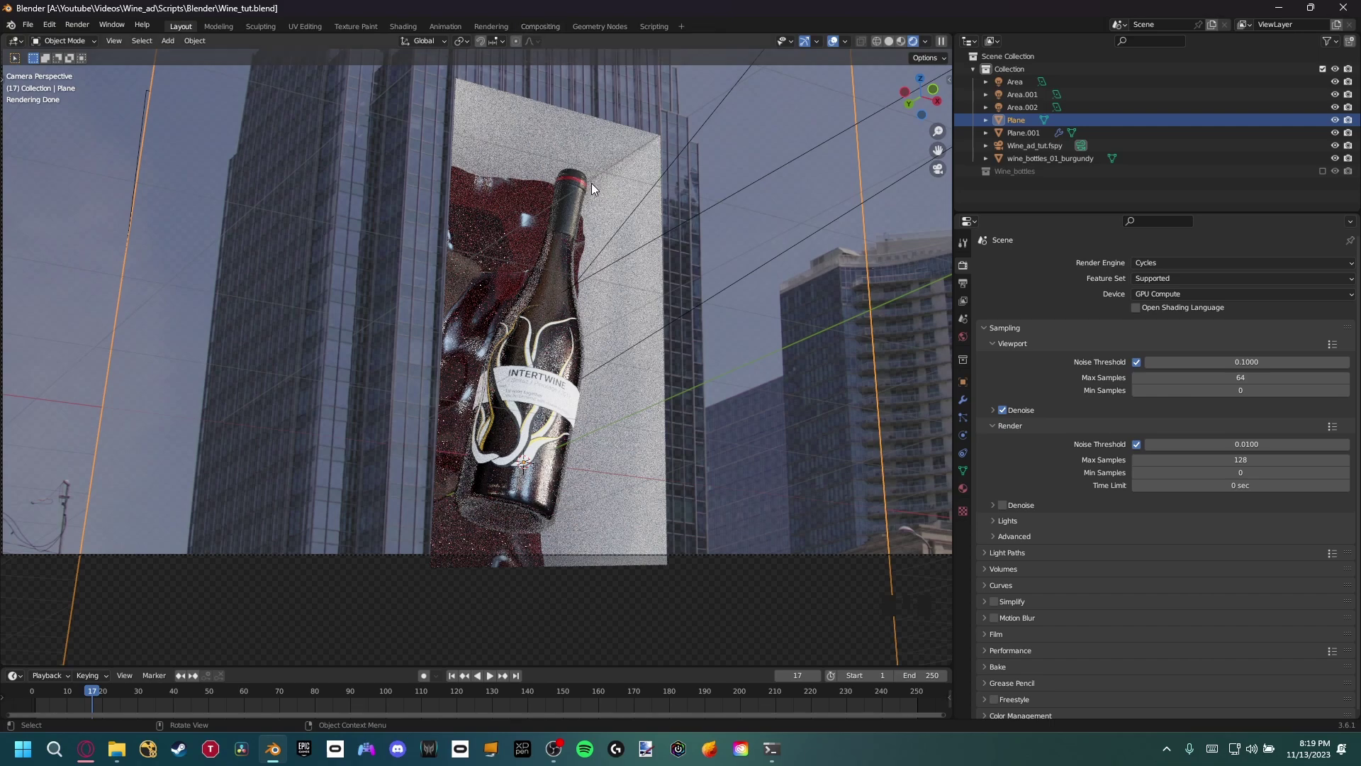
# Step: Inspect the lit room in the camera view, switch to solid shading and save the file again
pyautogui.keyDown('shift'); pyautogui.moveTo(599, 190); pyautogui.dragTo(603, 368, button='middle'); pyautogui.keyUp('shift')
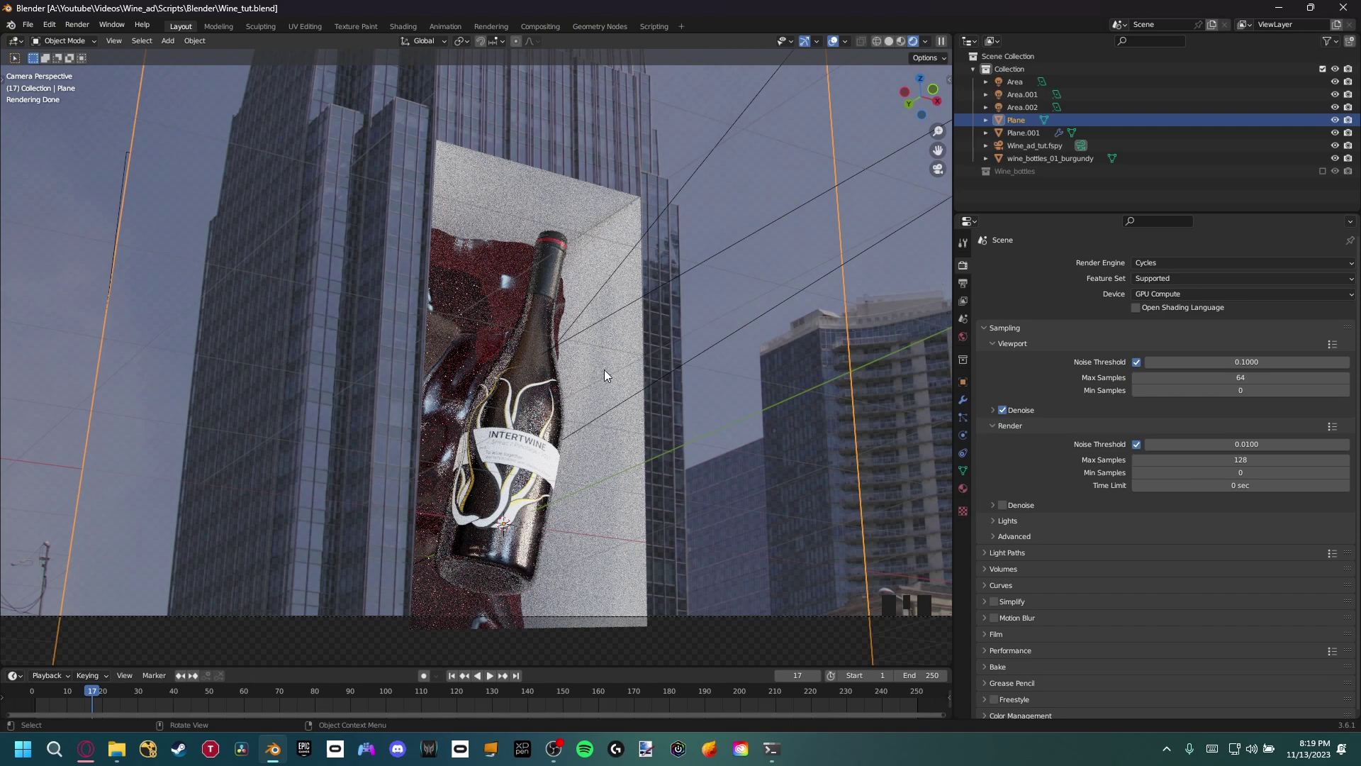
pyautogui.keyDown('shift'); pyautogui.moveTo(549, 407); pyautogui.dragTo(569, 448, button='middle'); pyautogui.keyUp('shift')
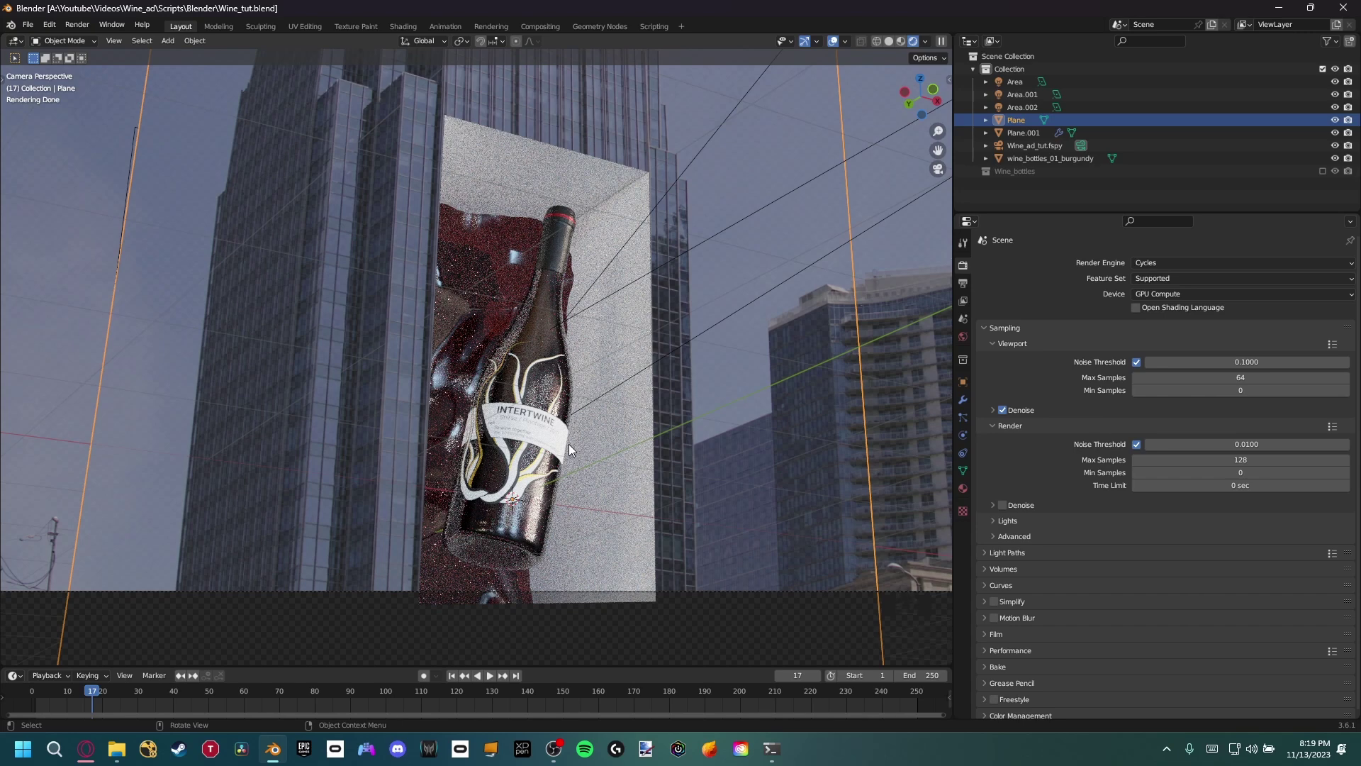
pyautogui.keyDown('shift'); pyautogui.moveTo(594, 432); pyautogui.dragTo(573, 388, button='middle'); pyautogui.keyUp('shift')
pyautogui.press('z')
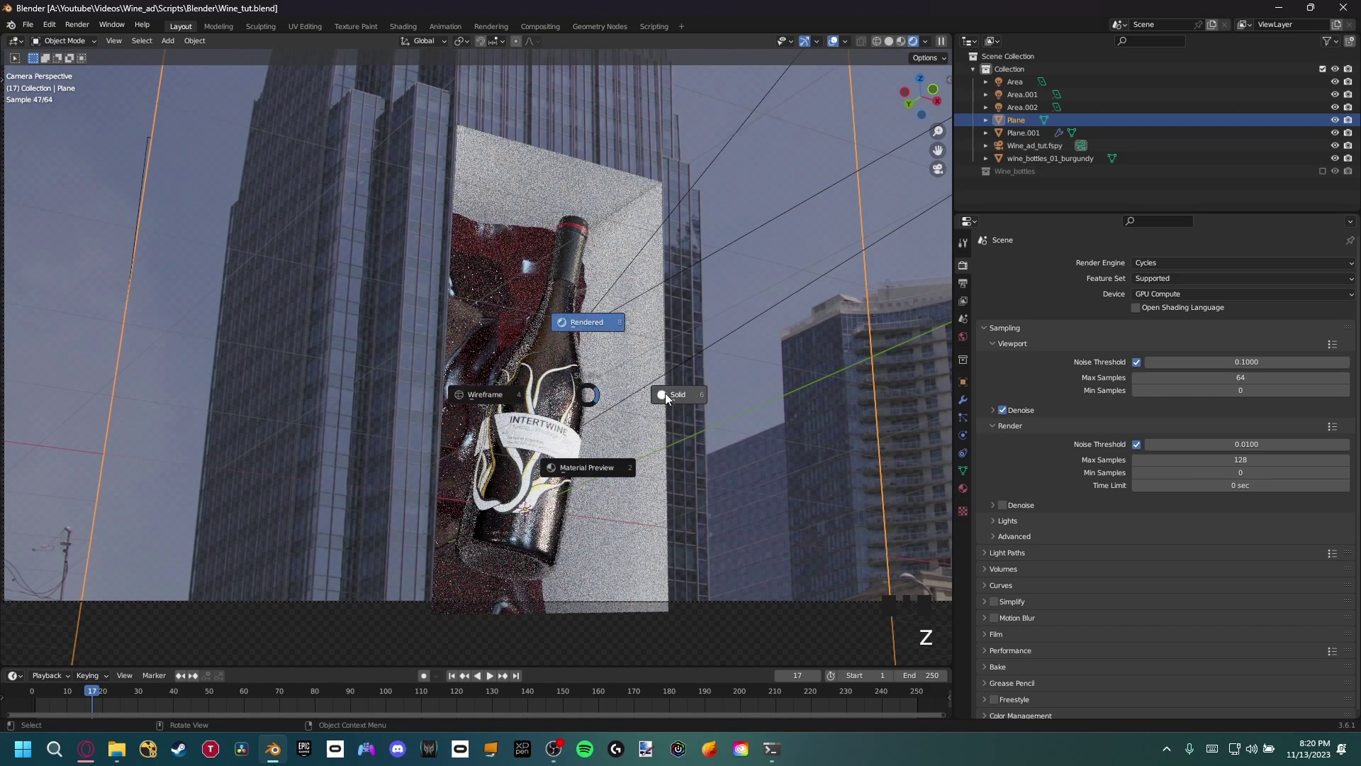
pyautogui.hotkey('ctrl', 's')
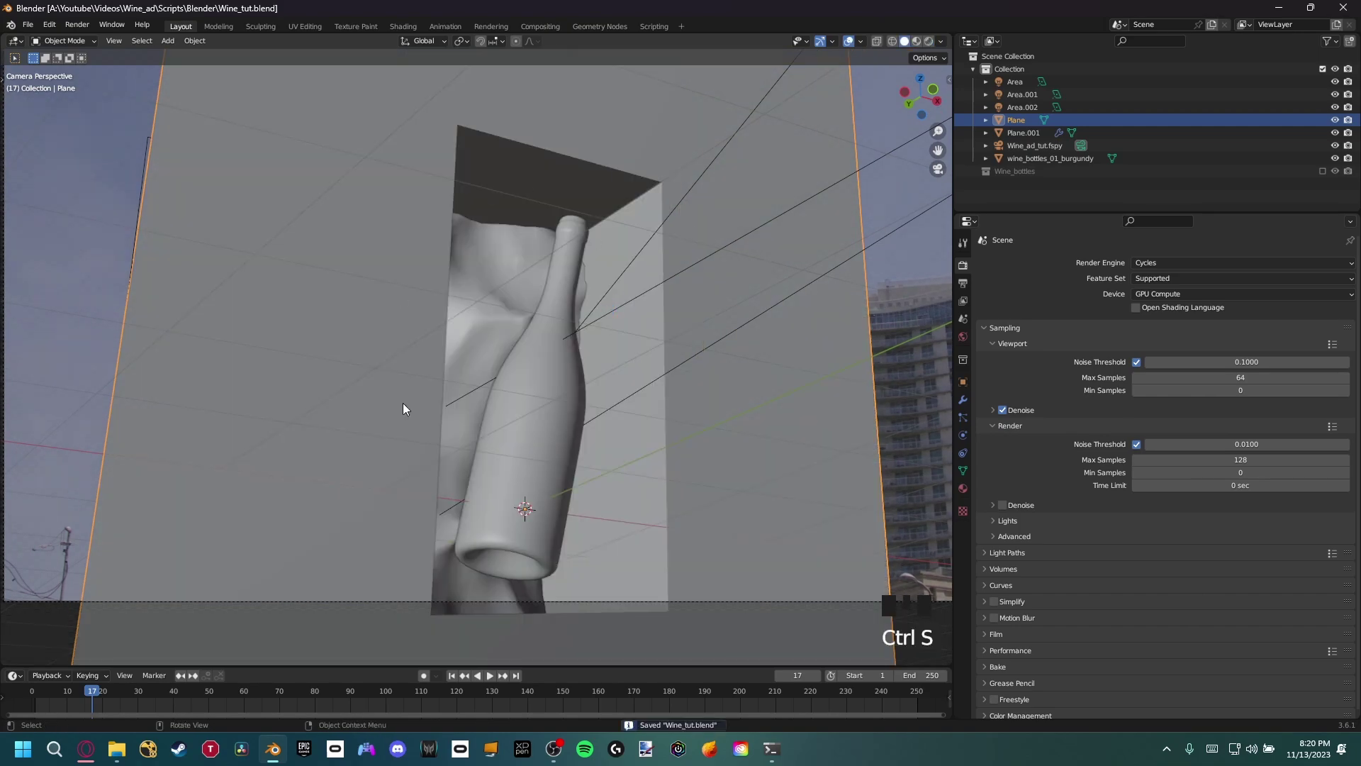
pyautogui.keyDown('shift'); pyautogui.moveTo(619, 309); pyautogui.dragTo(654, 363, button='middle'); pyautogui.keyUp('shift')
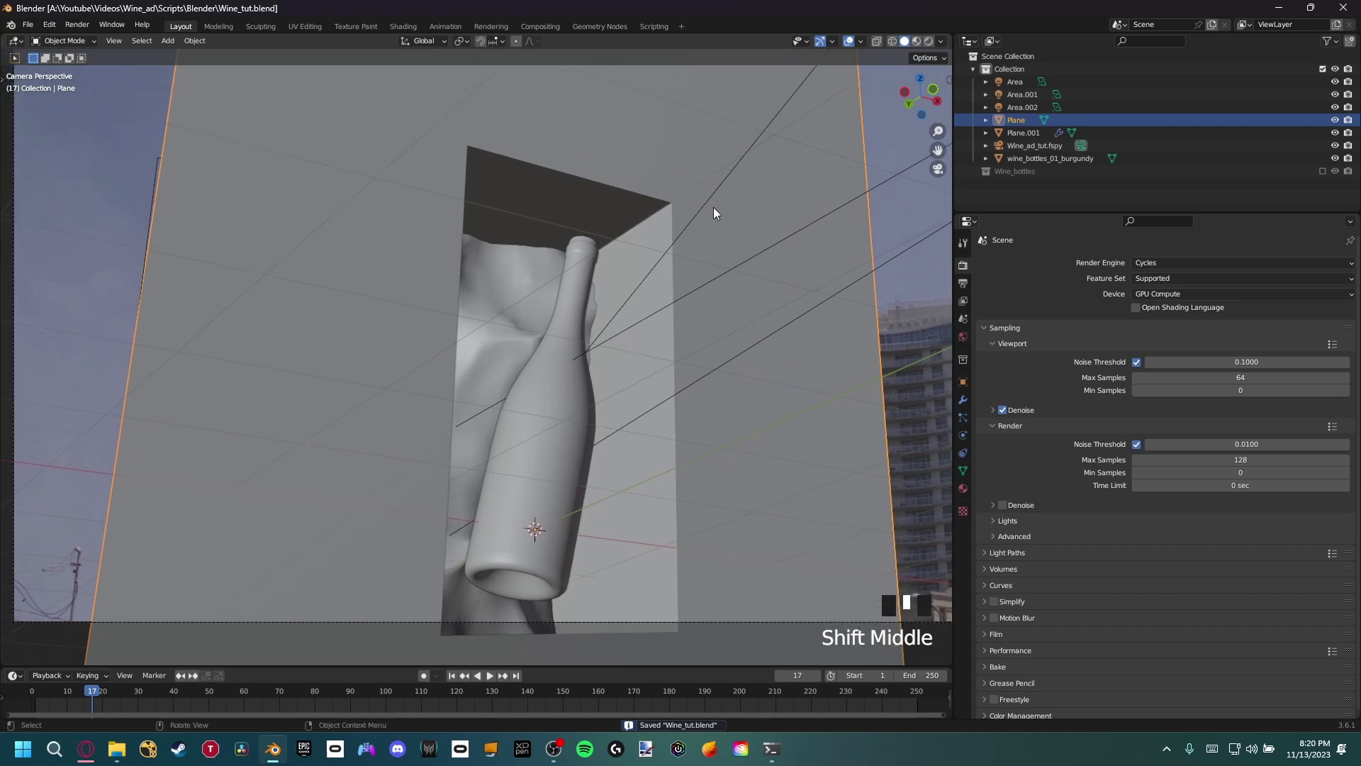
pyautogui.keyDown('shift'); pyautogui.moveTo(684, 294); pyautogui.dragTo(594, 287, button='middle'); pyautogui.keyUp('shift')
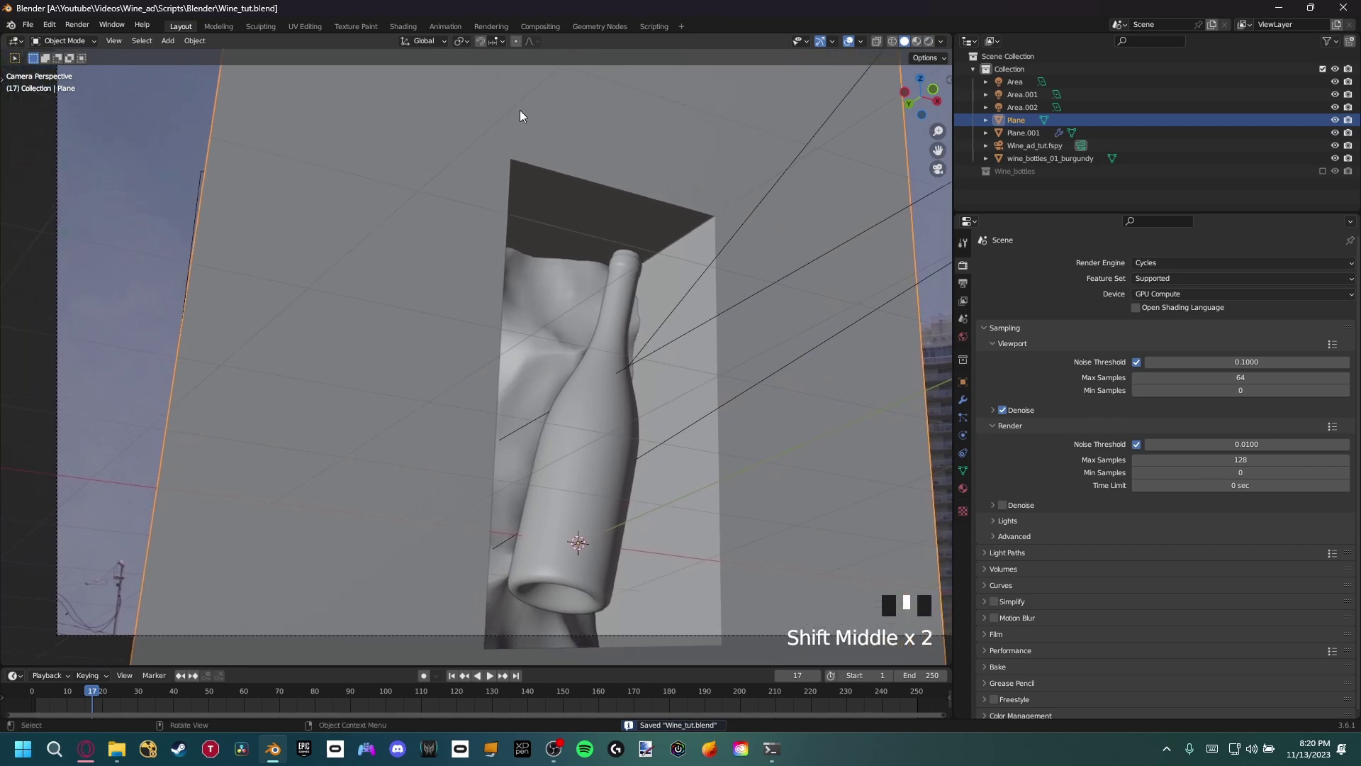
# Step: Enable nodes in the Compositing workspace and move the Render Layers node away from the Composite node
pyautogui.click(540, 27)
pyautogui.click(145, 44)
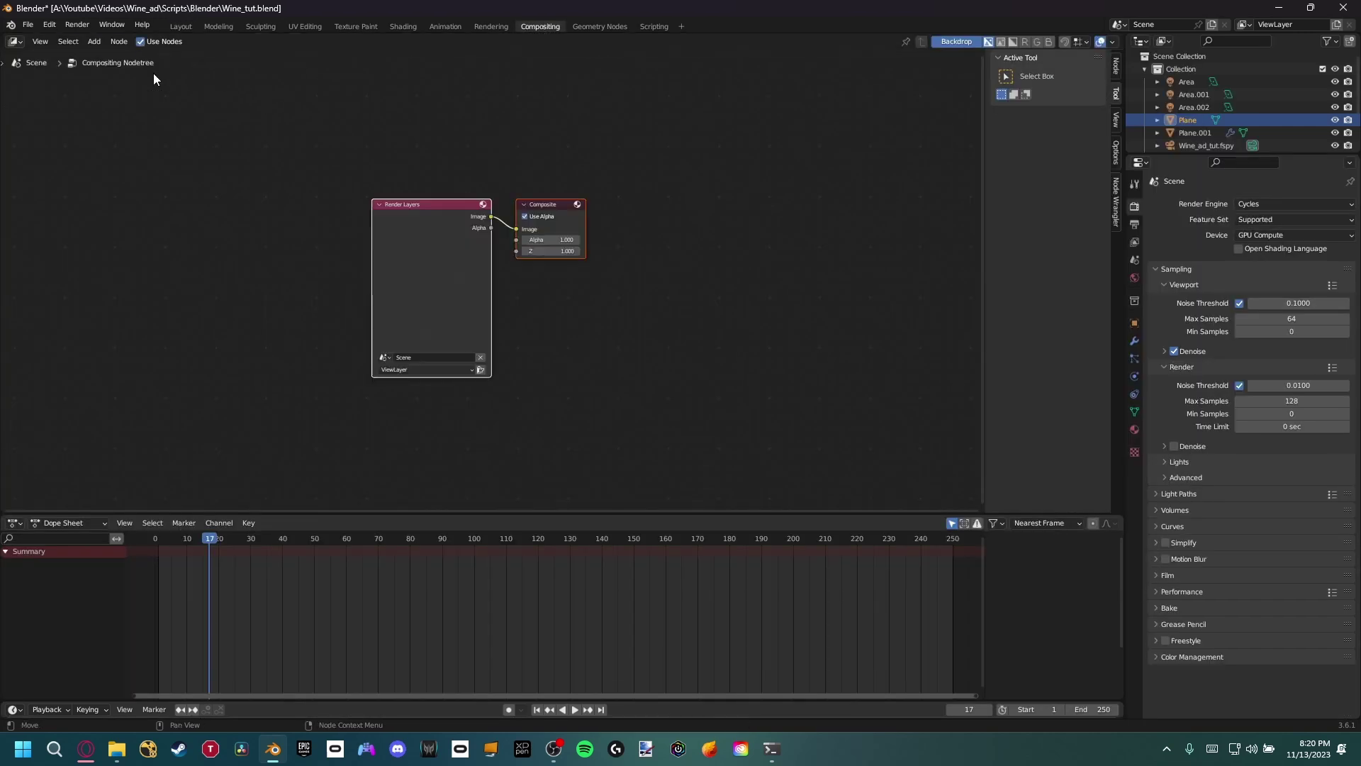
pyautogui.moveTo(424, 266); pyautogui.dragTo(226, 309)
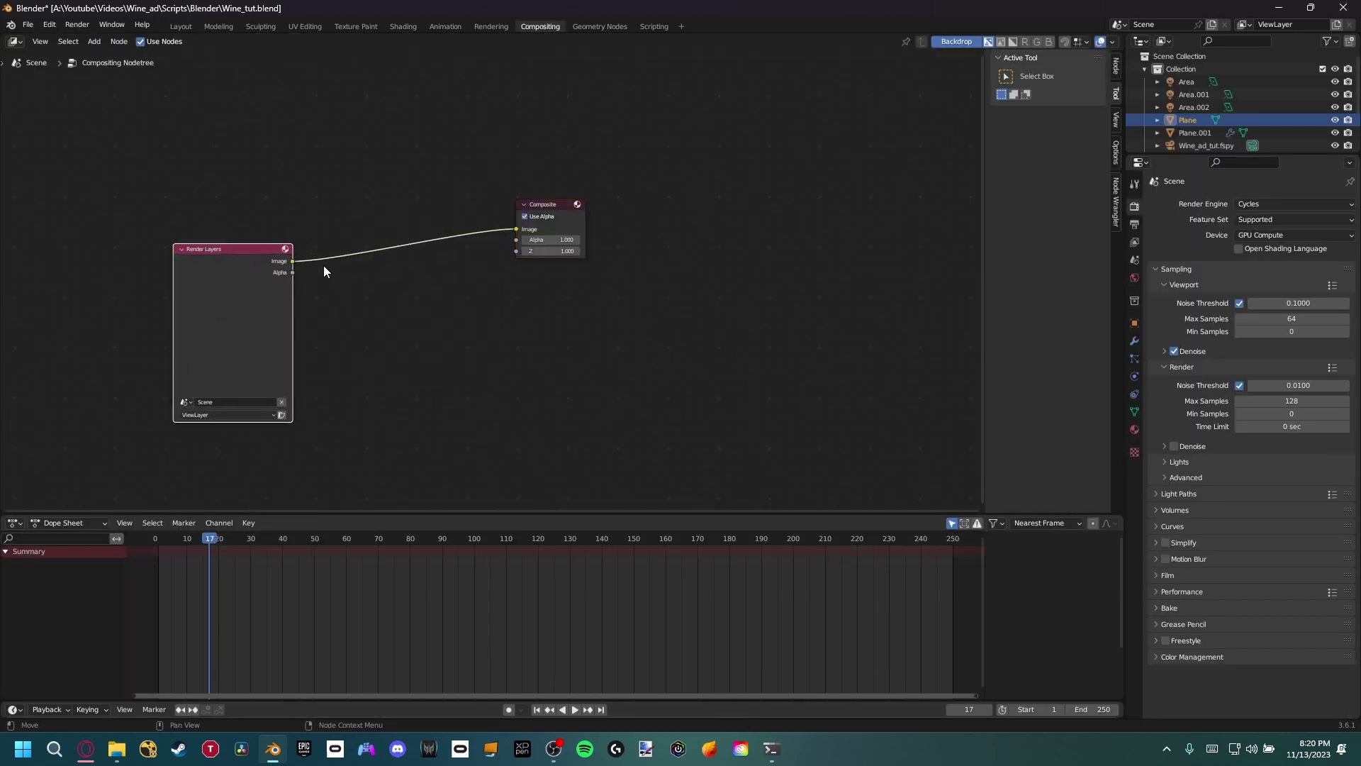
pyautogui.moveTo(415, 270); pyautogui.dragTo(485, 259, button='middle')
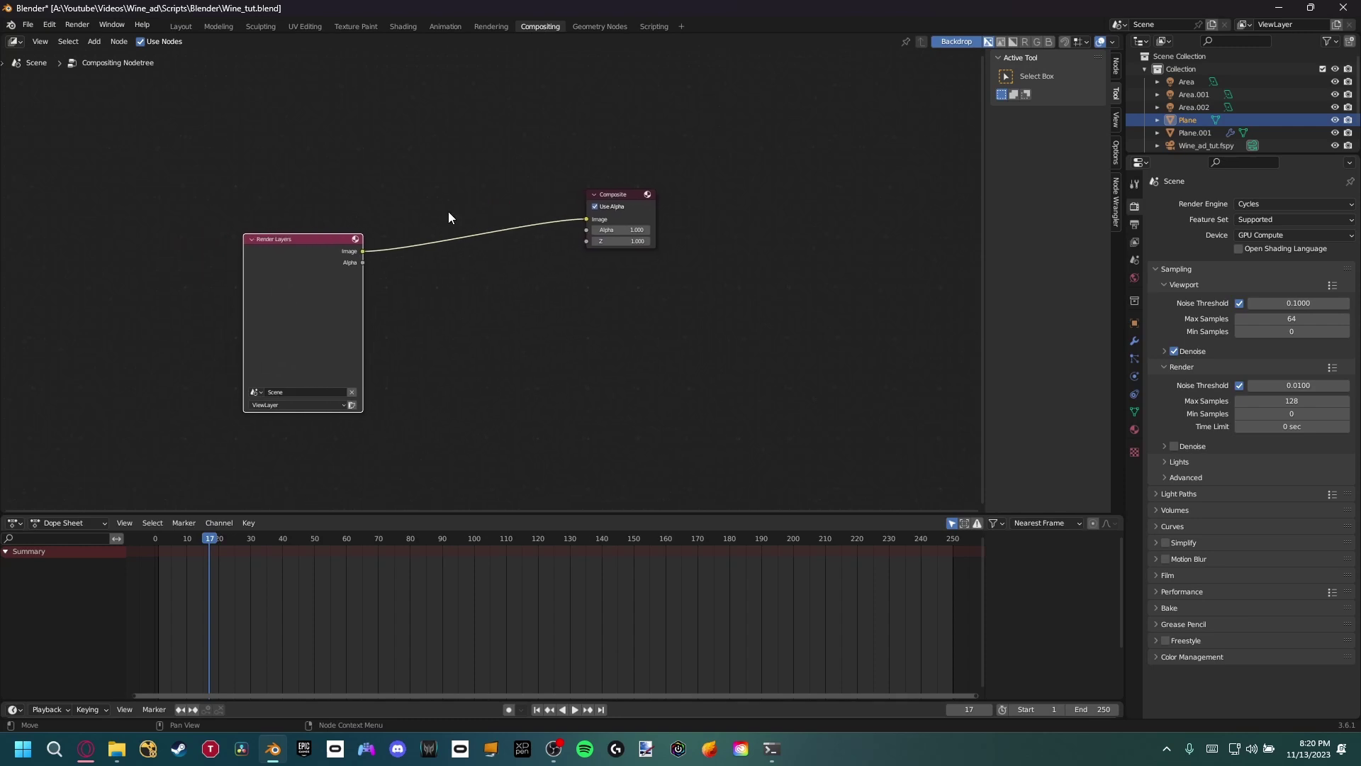
# Step: Render the current frame as a still image and close the render window
pyautogui.click(77, 26)
pyautogui.click(83, 37)
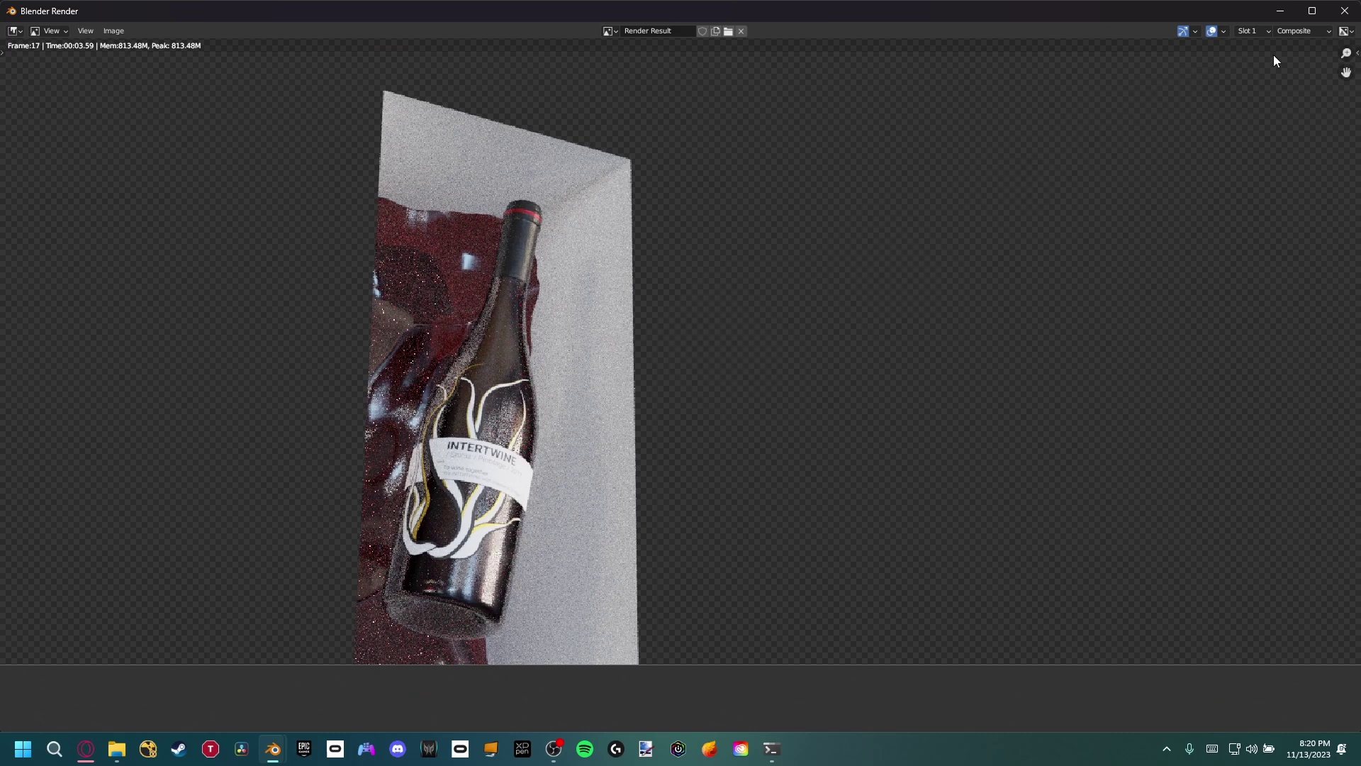
pyautogui.click(1345, 10)
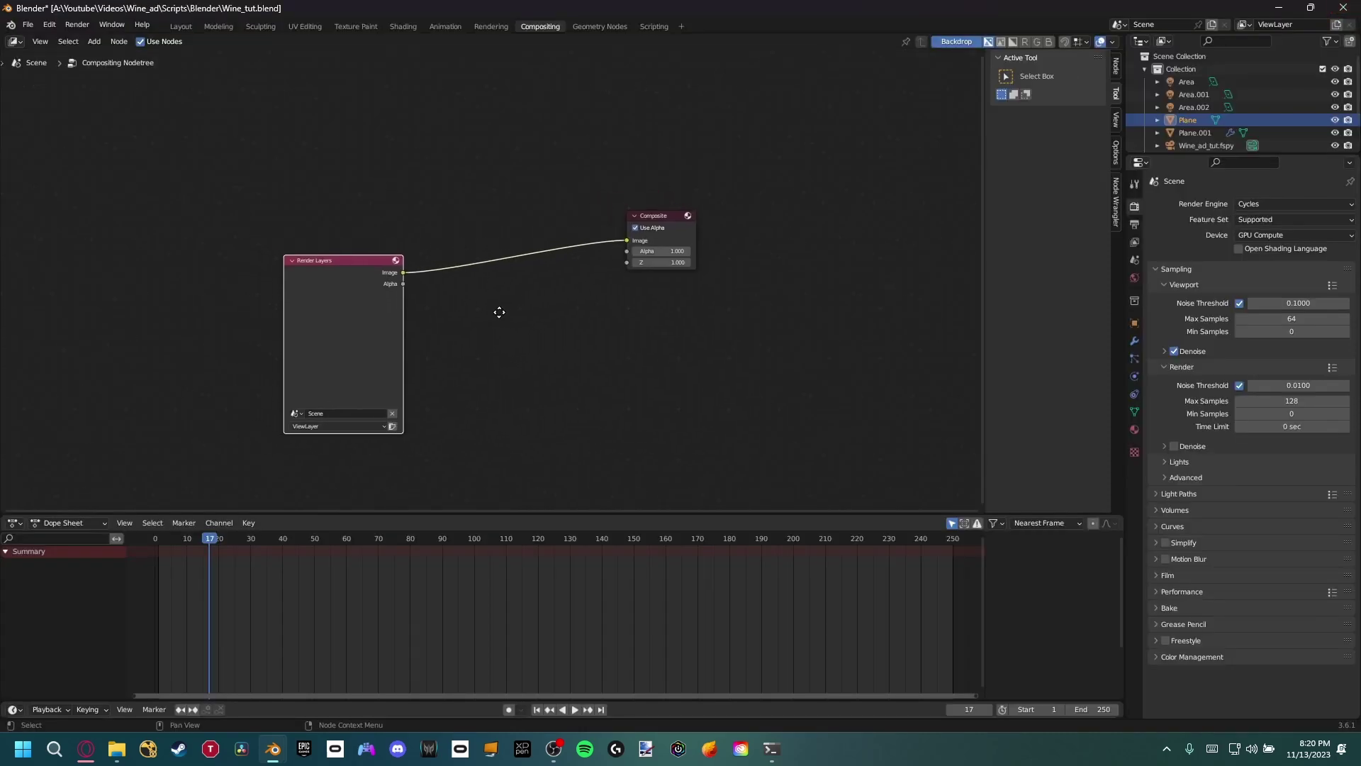
# Step: Search the add-ons in the preferences for "node" and check whether Node Wrangler is enabled
pyautogui.click(50, 24)
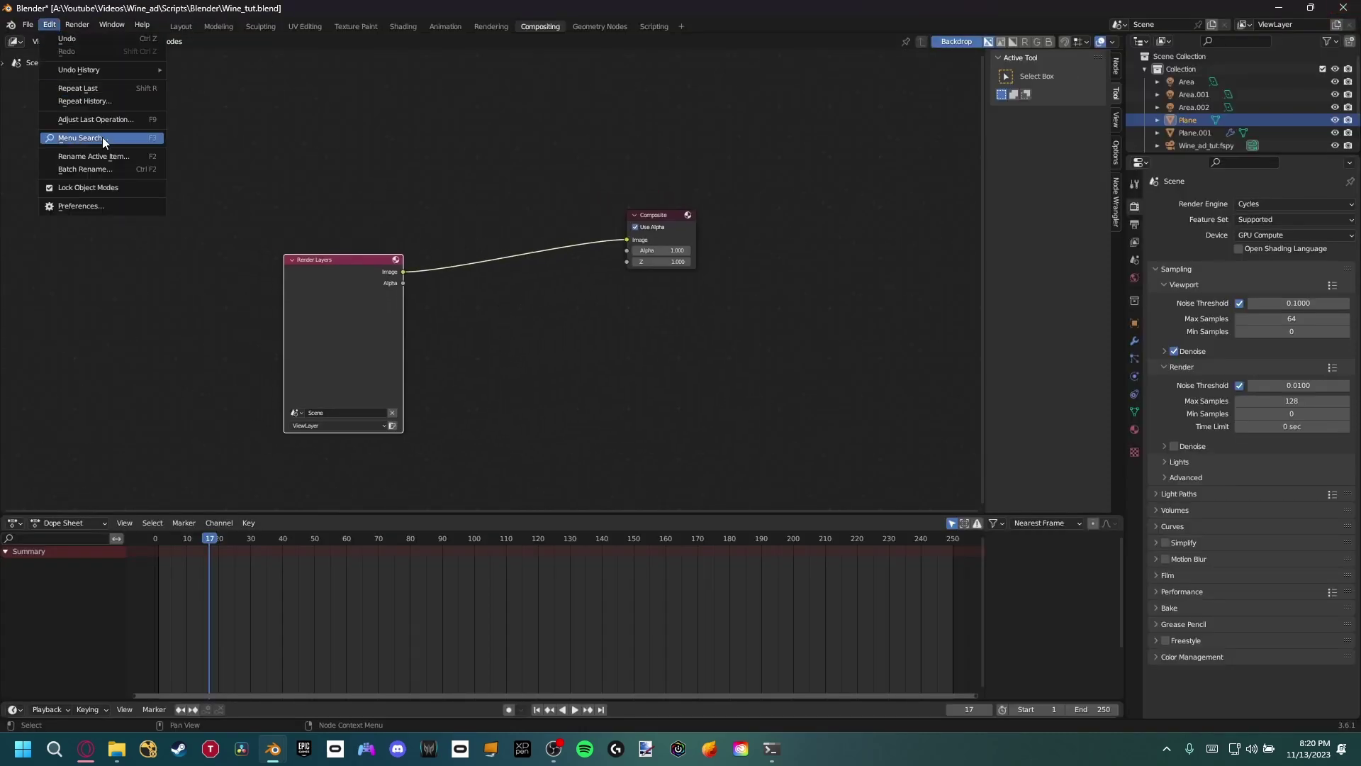
pyautogui.click(80, 206)
pyautogui.click(352, 66)
pyautogui.write('node')
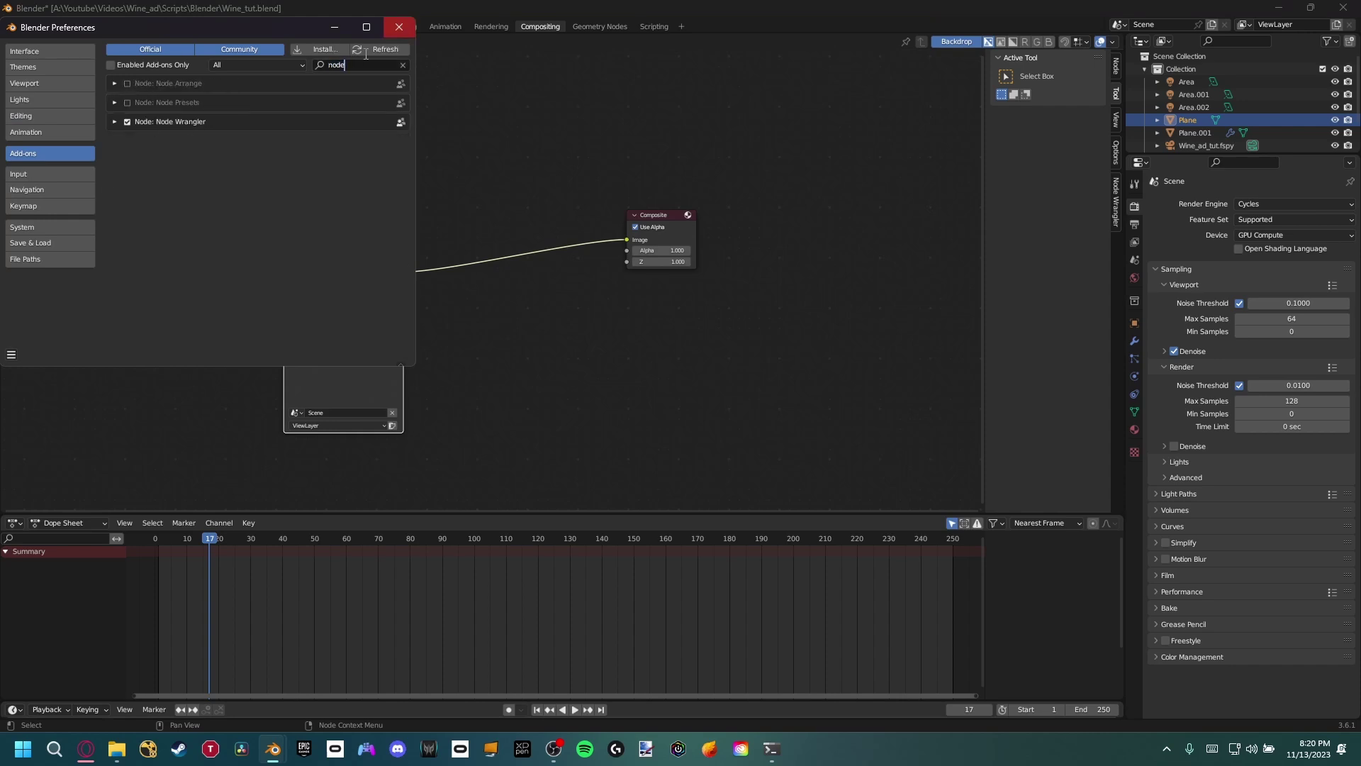
pyautogui.click(399, 28)
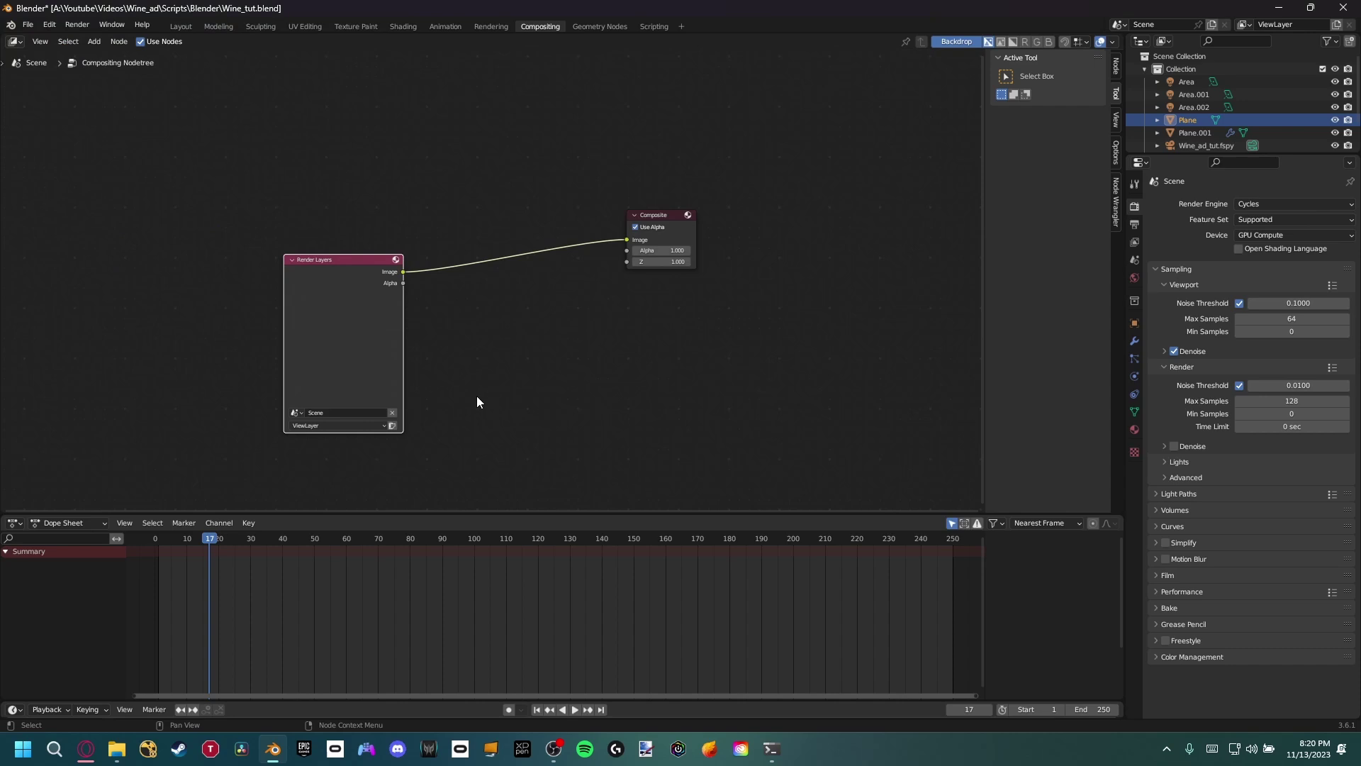
# Step: Send the Render Layers image to a Viewer node, place that node below the Composite node and shift the backdrop image
pyautogui.keyDown('ctrl'); pyautogui.keyDown('shift'); pyautogui.click(371, 282); pyautogui.keyUp('shift'); pyautogui.keyUp('ctrl')
pyautogui.moveTo(468, 275); pyautogui.dragTo(687, 362)
pyautogui.keyDown('alt'); pyautogui.moveTo(425, 382); pyautogui.dragTo(339, 383, button='middle'); pyautogui.keyUp('alt')
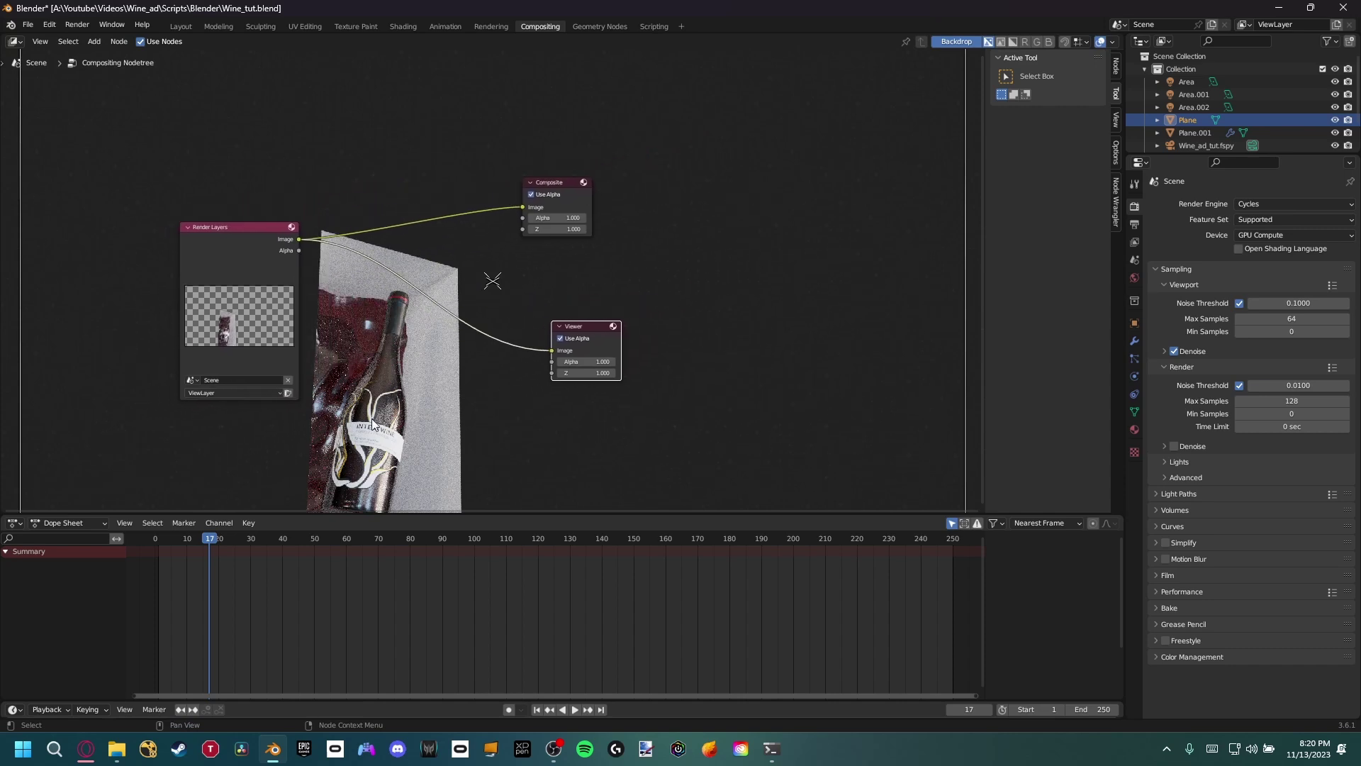
# Step: Set the final render's maximum samples to 512 and save the file
pyautogui.click(1285, 400)
pyautogui.write('512')
pyautogui.press('Return')
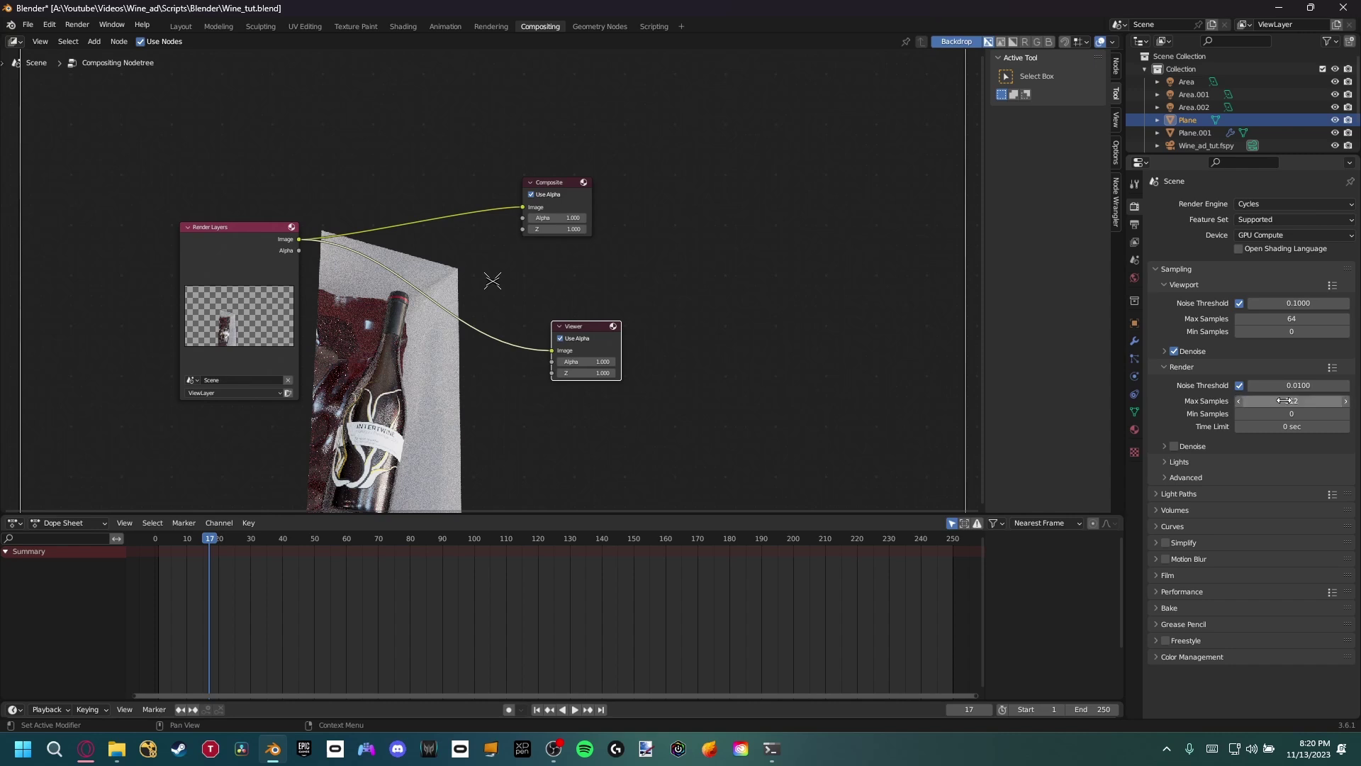
pyautogui.moveTo(379, 394)
pyautogui.mouseDown(button='middle')
pyautogui.moveTo(409, 320)
pyautogui.moveTo(397, 392)
pyautogui.mouseUp(button='middle')
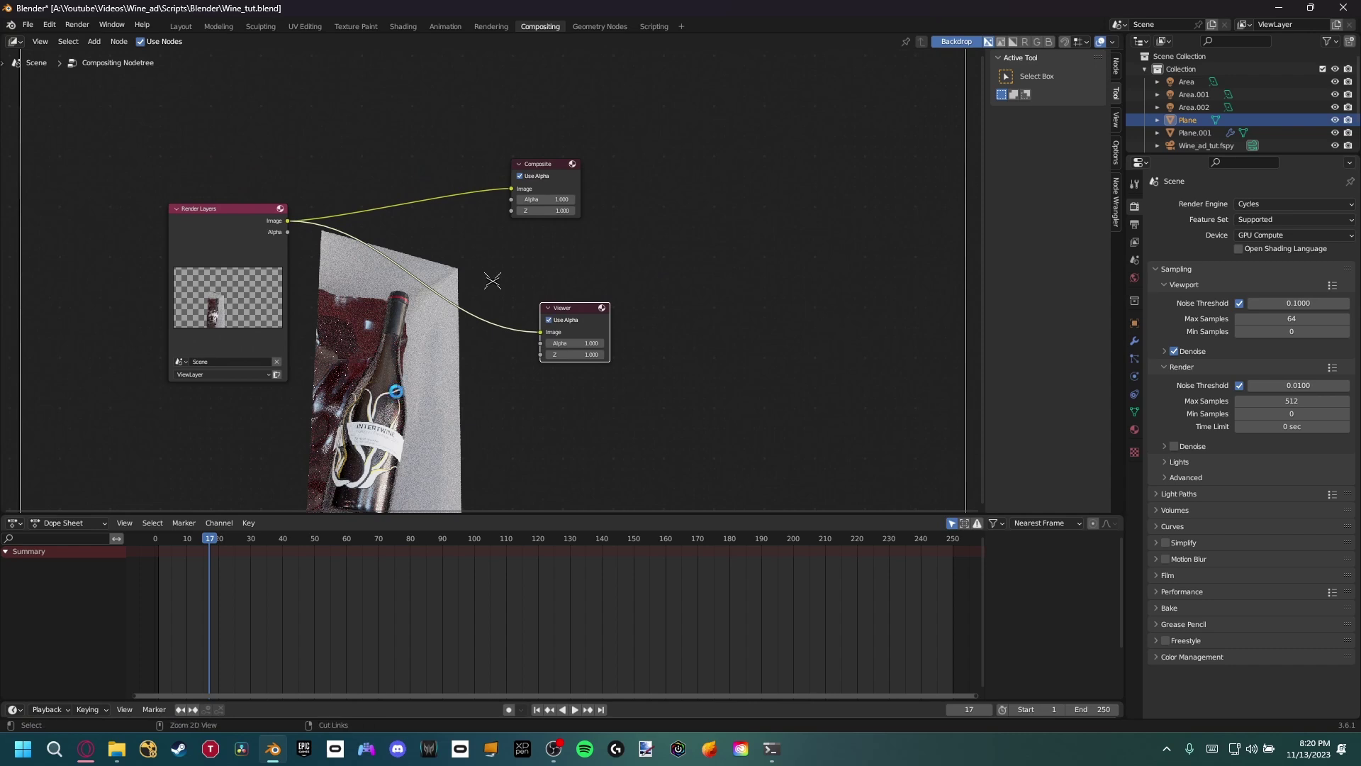
pyautogui.hotkey('ctrl', 's')
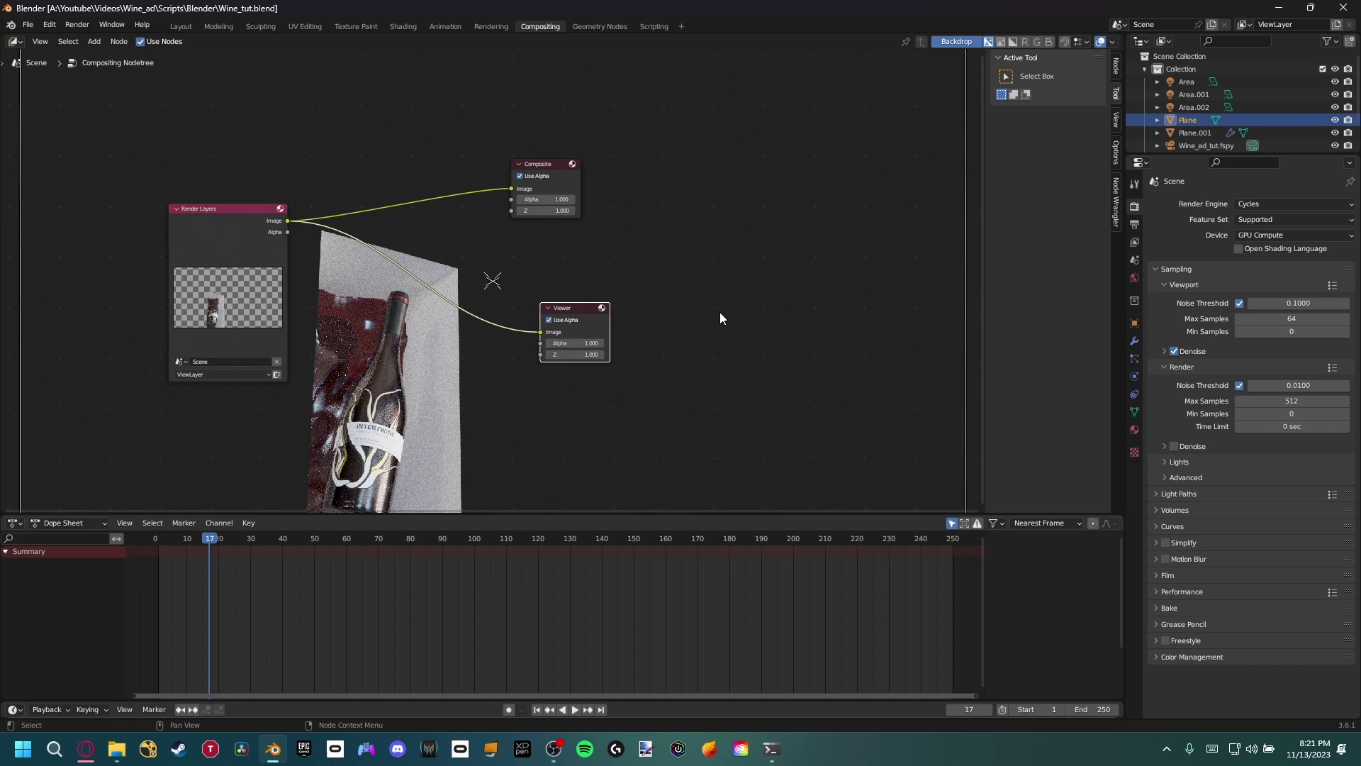
# Step: Enable the Denoising Data pass for the view layer and move the Render Layers node away from the output nodes
pyautogui.moveTo(432, 295); pyautogui.dragTo(440, 288, button='middle')
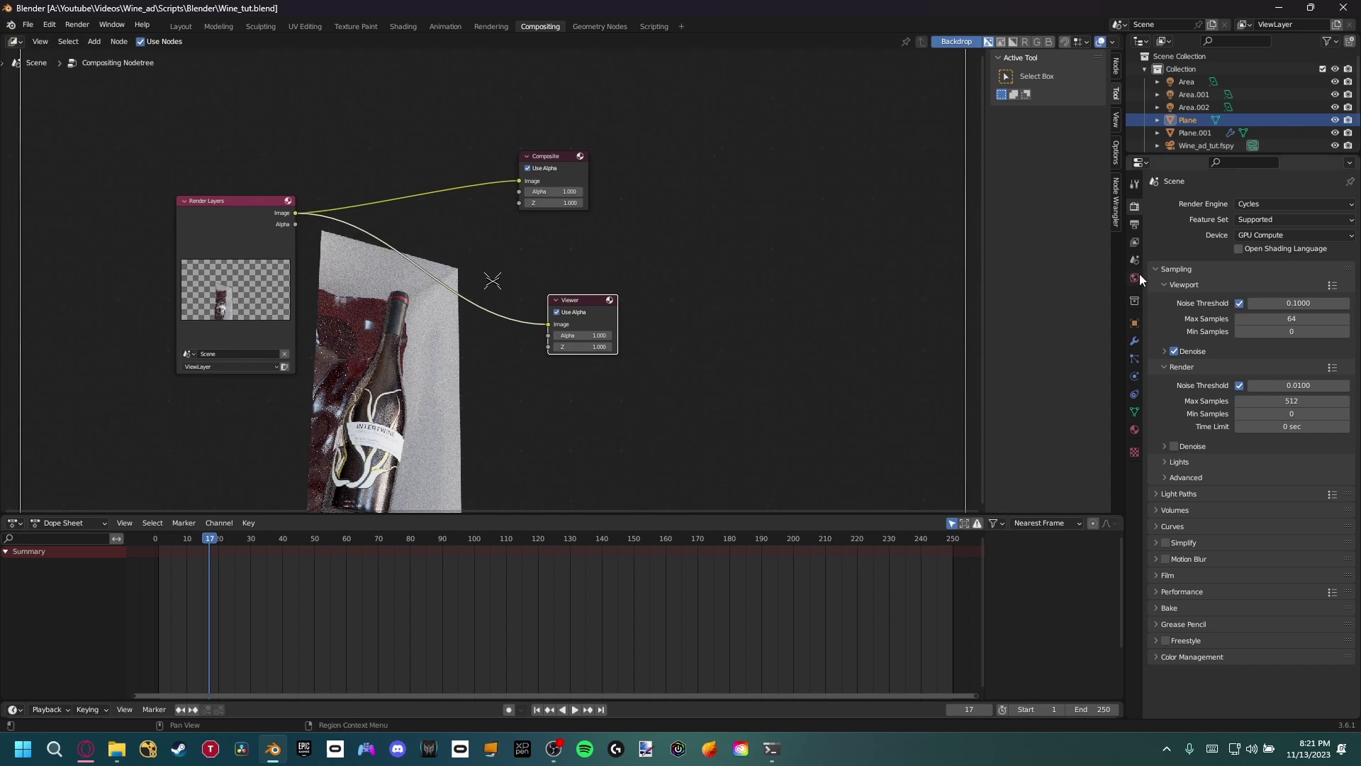
pyautogui.click(1135, 242)
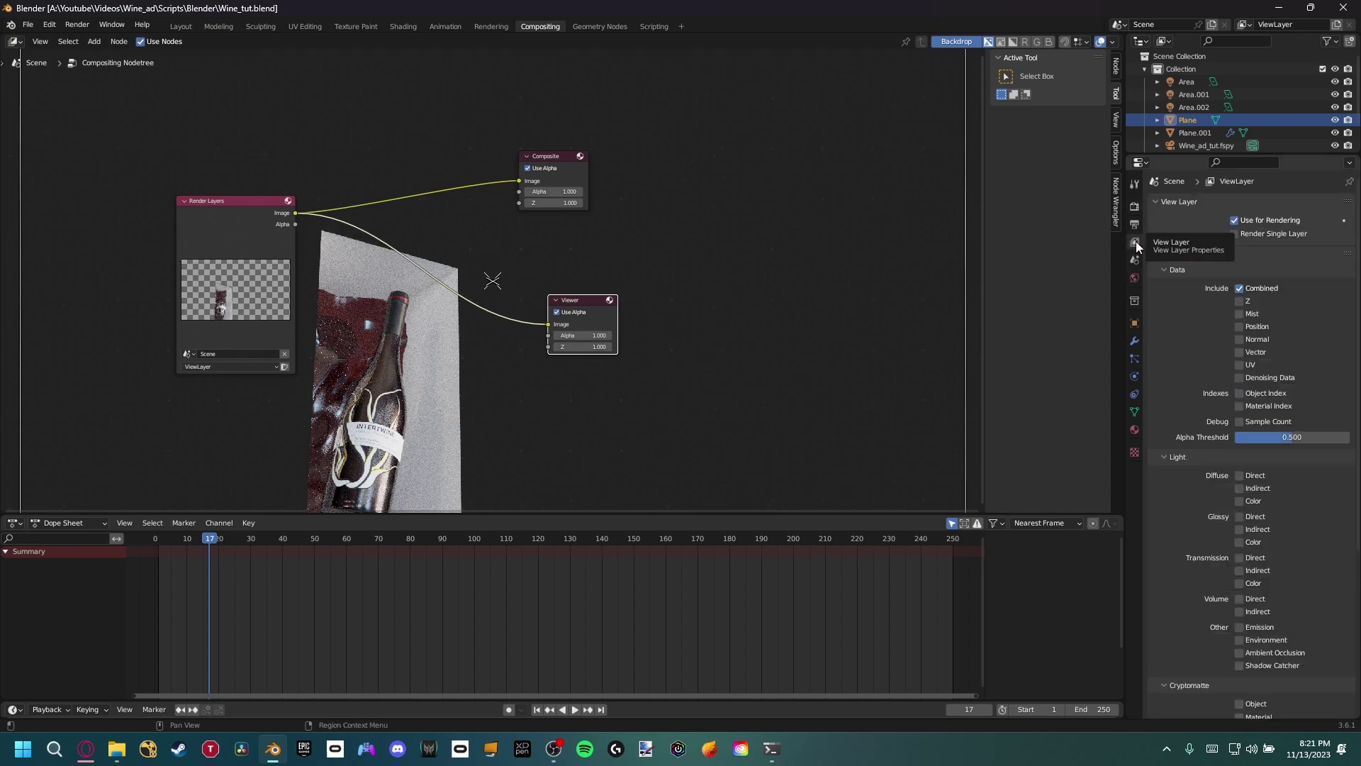
pyautogui.click(1239, 377)
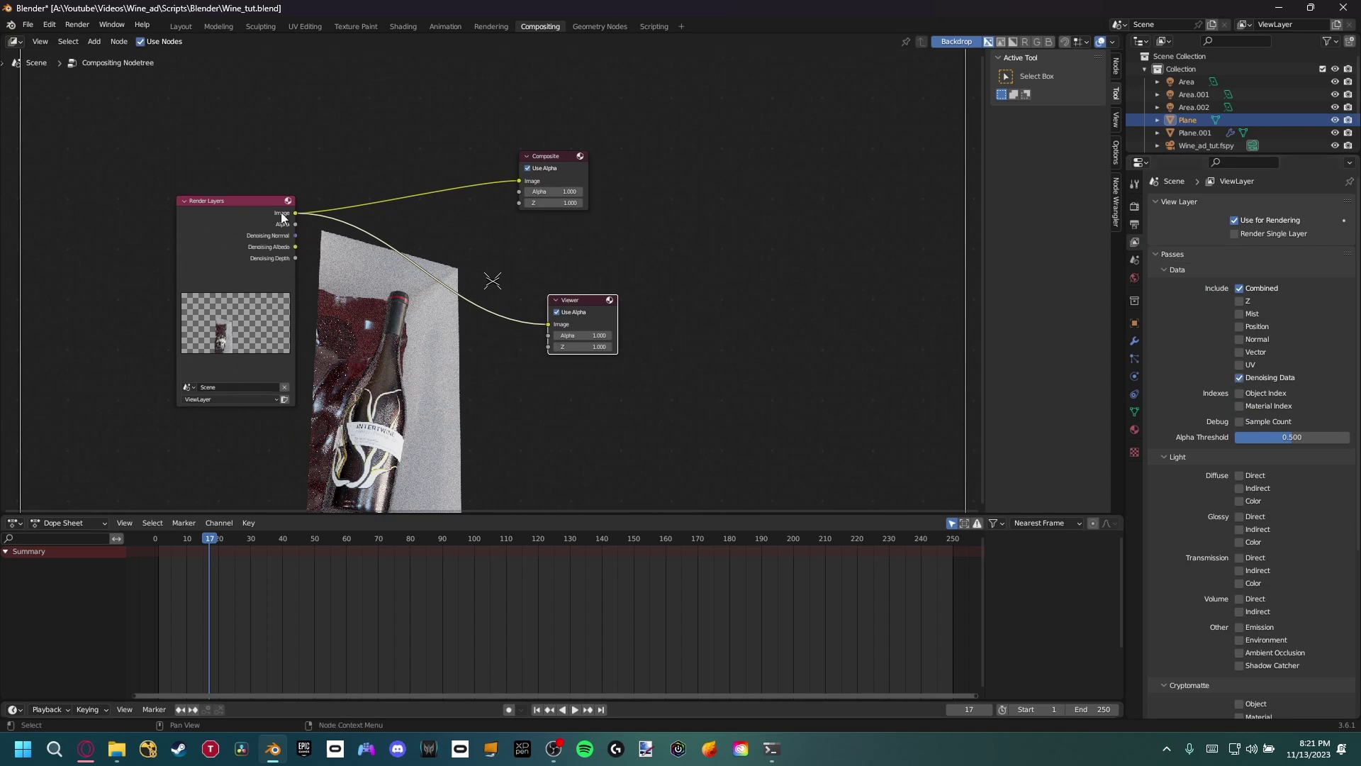
pyautogui.moveTo(293, 292); pyautogui.dragTo(248, 320)
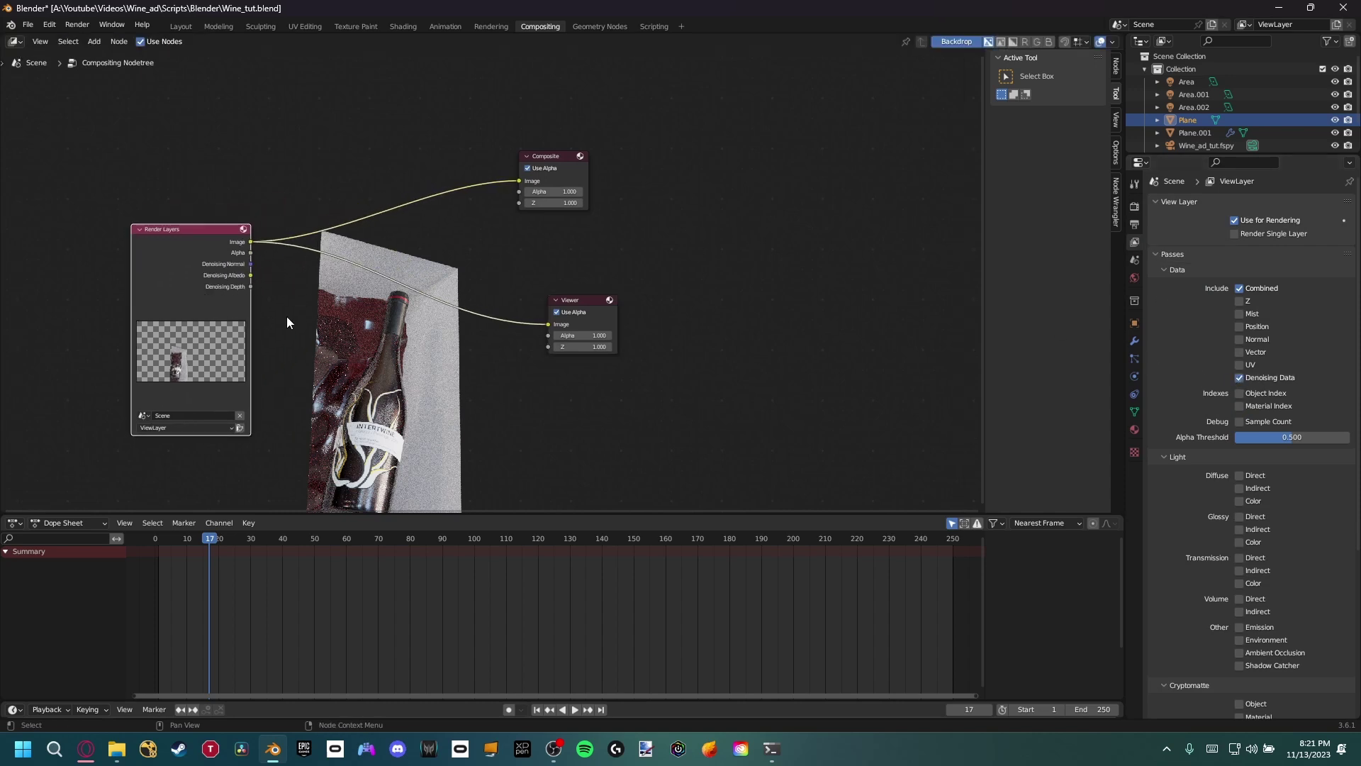
pyautogui.moveTo(287, 318); pyautogui.dragTo(374, 296, button='middle')
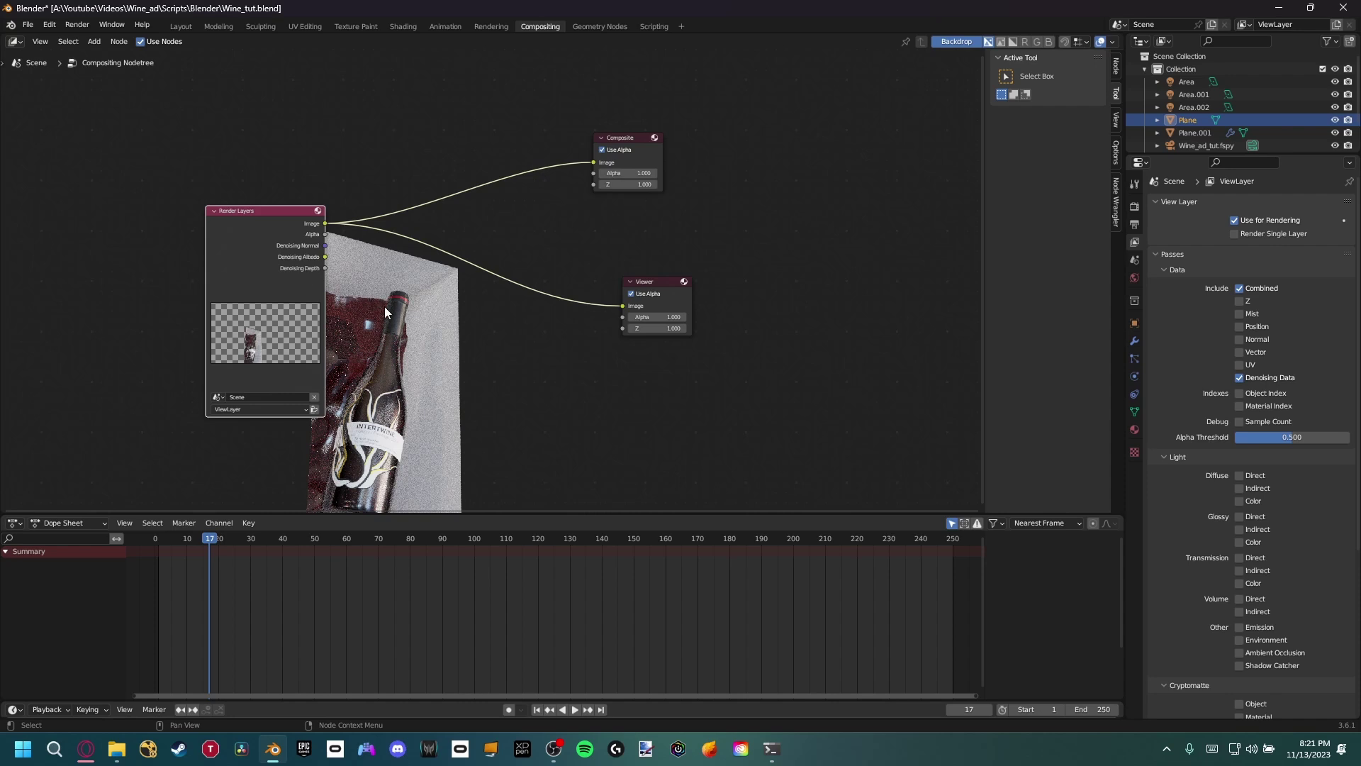
# Step: Add a Denoise node and insert it on the link between the Render Layers and Composite nodes
pyautogui.hotkey('shift', 'a')
pyautogui.write('denoise')
pyautogui.press('Return')
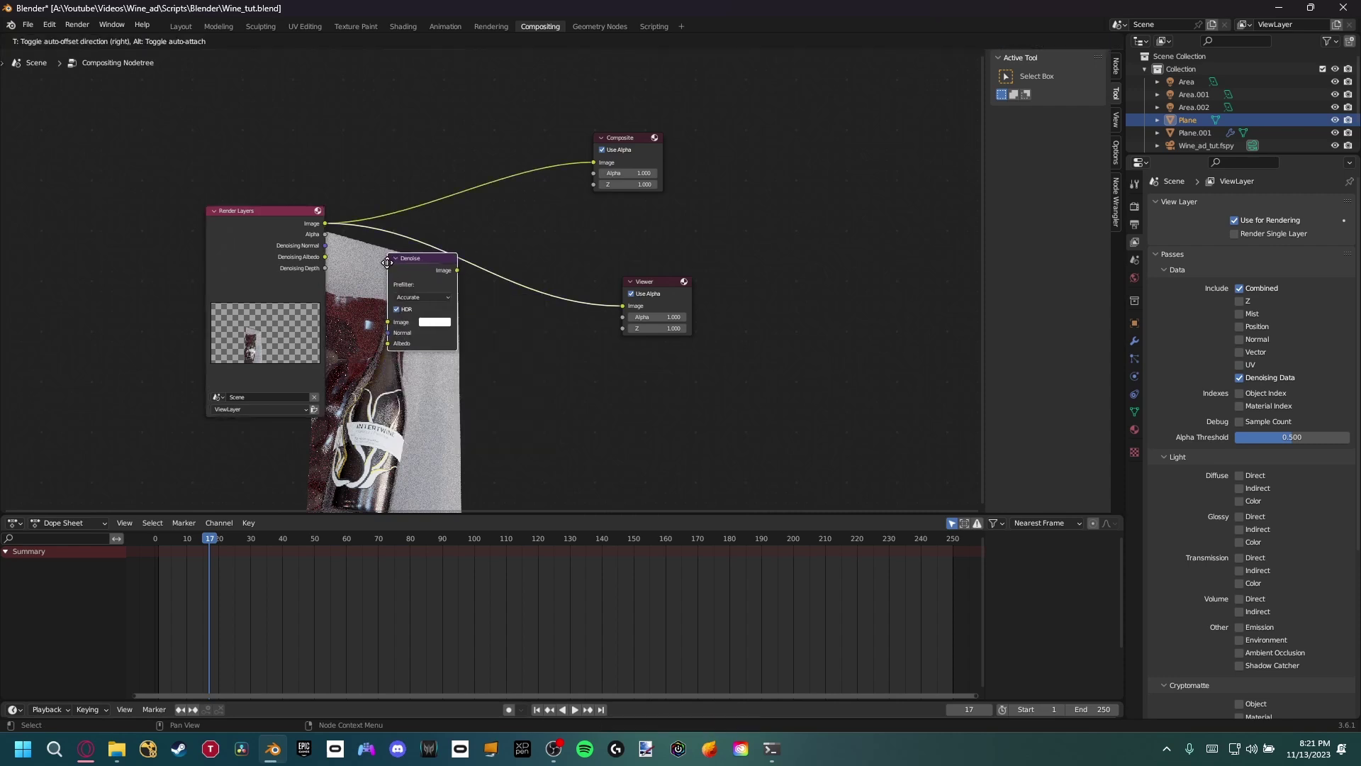
pyautogui.click(381, 207)
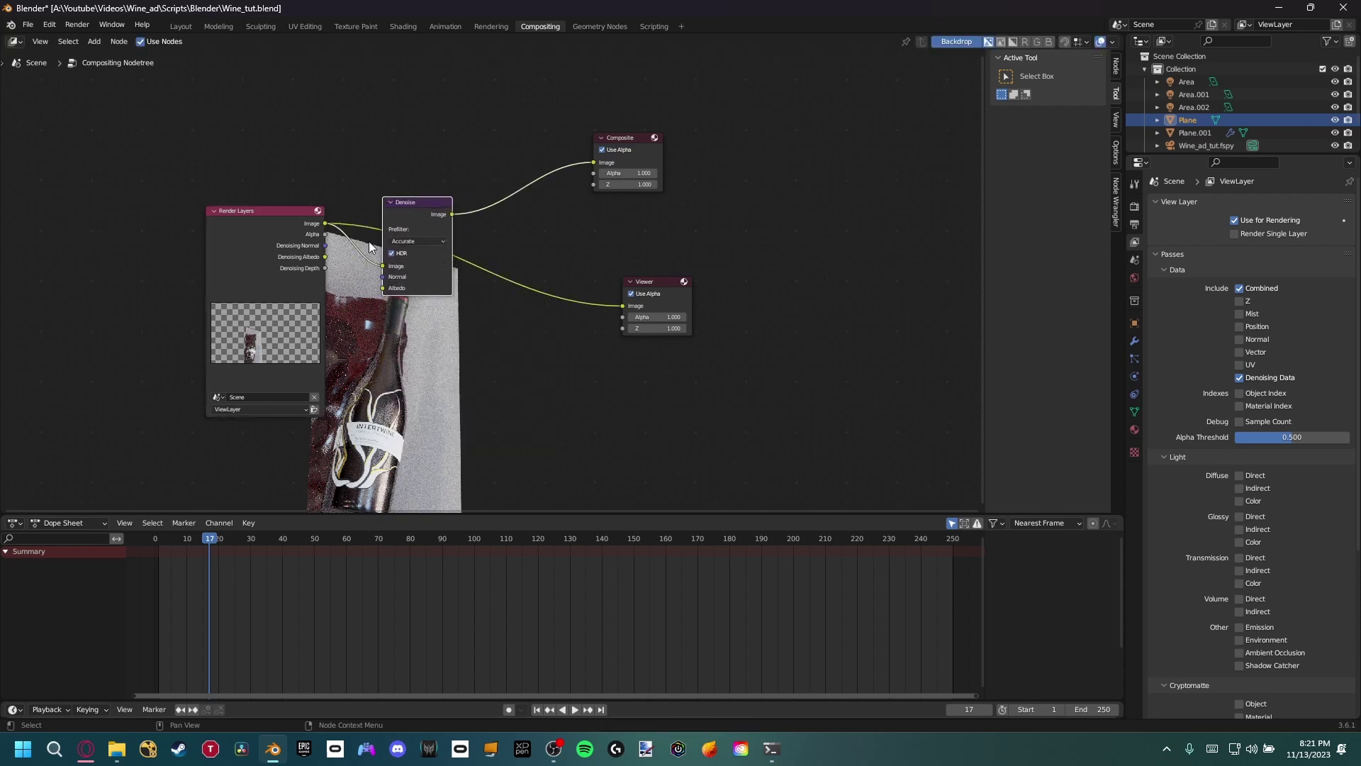
# Step: Connect the Denoising Normal and Albedo outputs to the Denoise node, feed its result to the Viewer and space out the nodes
pyautogui.moveTo(326, 245); pyautogui.dragTo(382, 288)
pyautogui.keyDown('ctrl'); pyautogui.keyDown('shift'); pyautogui.click(423, 211); pyautogui.keyUp('shift'); pyautogui.keyUp('ctrl')
pyautogui.moveTo(234, 264); pyautogui.dragTo(203, 283)
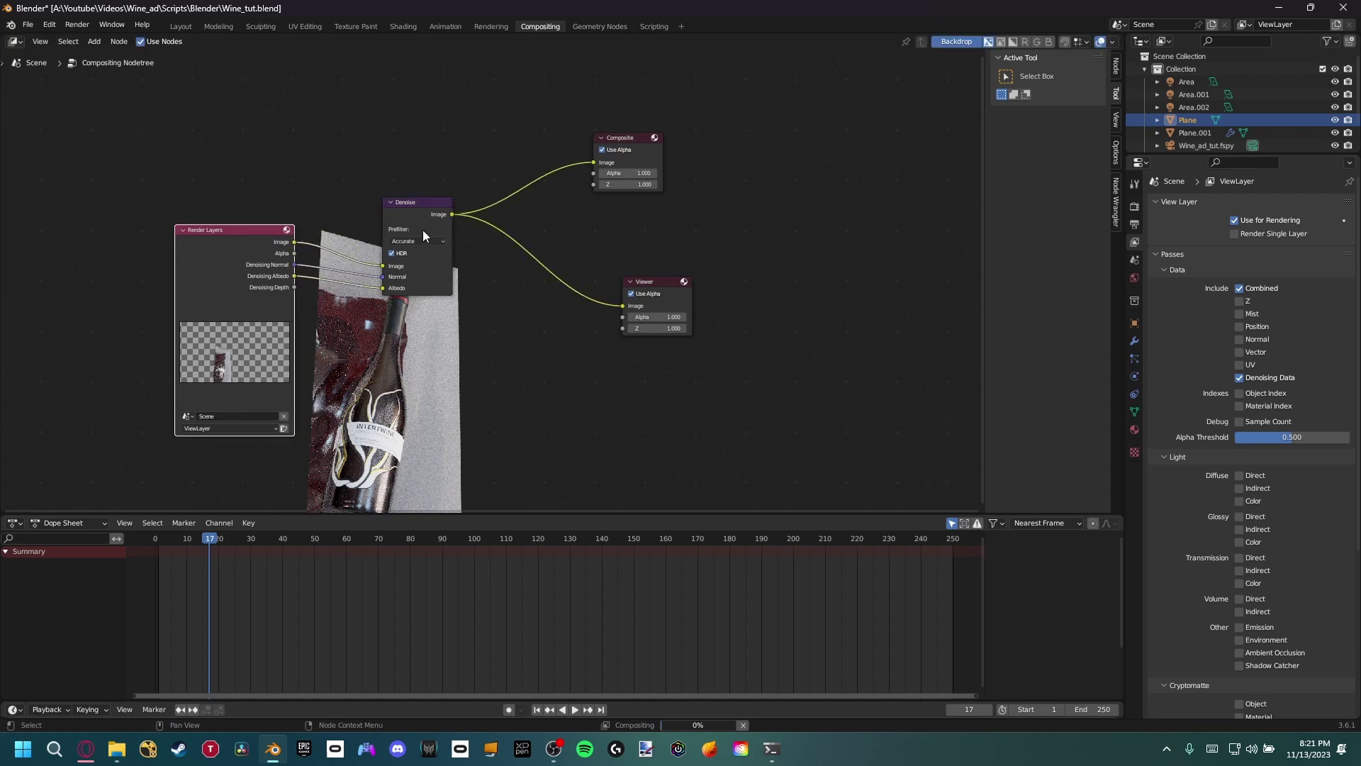
pyautogui.moveTo(421, 219); pyautogui.dragTo(412, 215)
# Step: Save the file, render the current frame as a still image, inspect the denoised result and close the render window
pyautogui.hotkey('ctrl', 's')
pyautogui.click(79, 24)
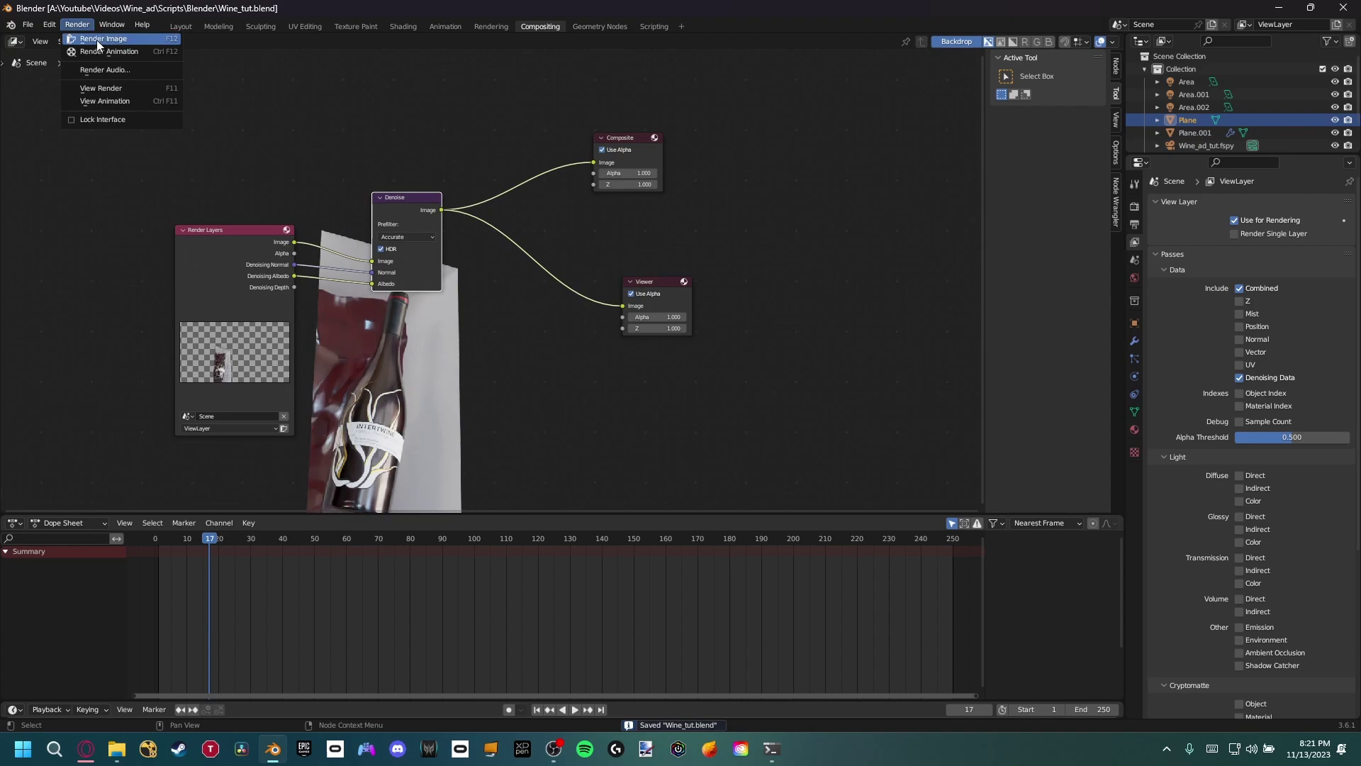
pyautogui.click(97, 41)
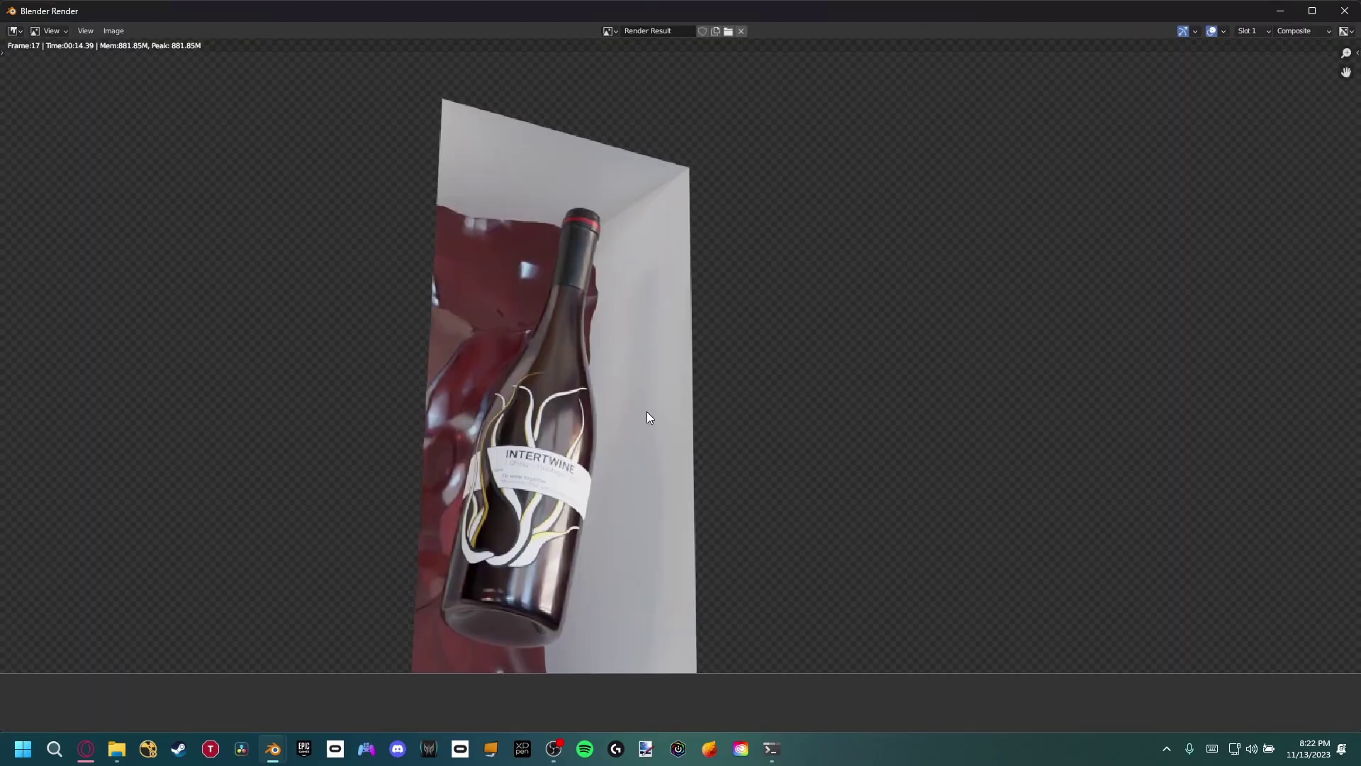
pyautogui.scroll(1, 531, 366)
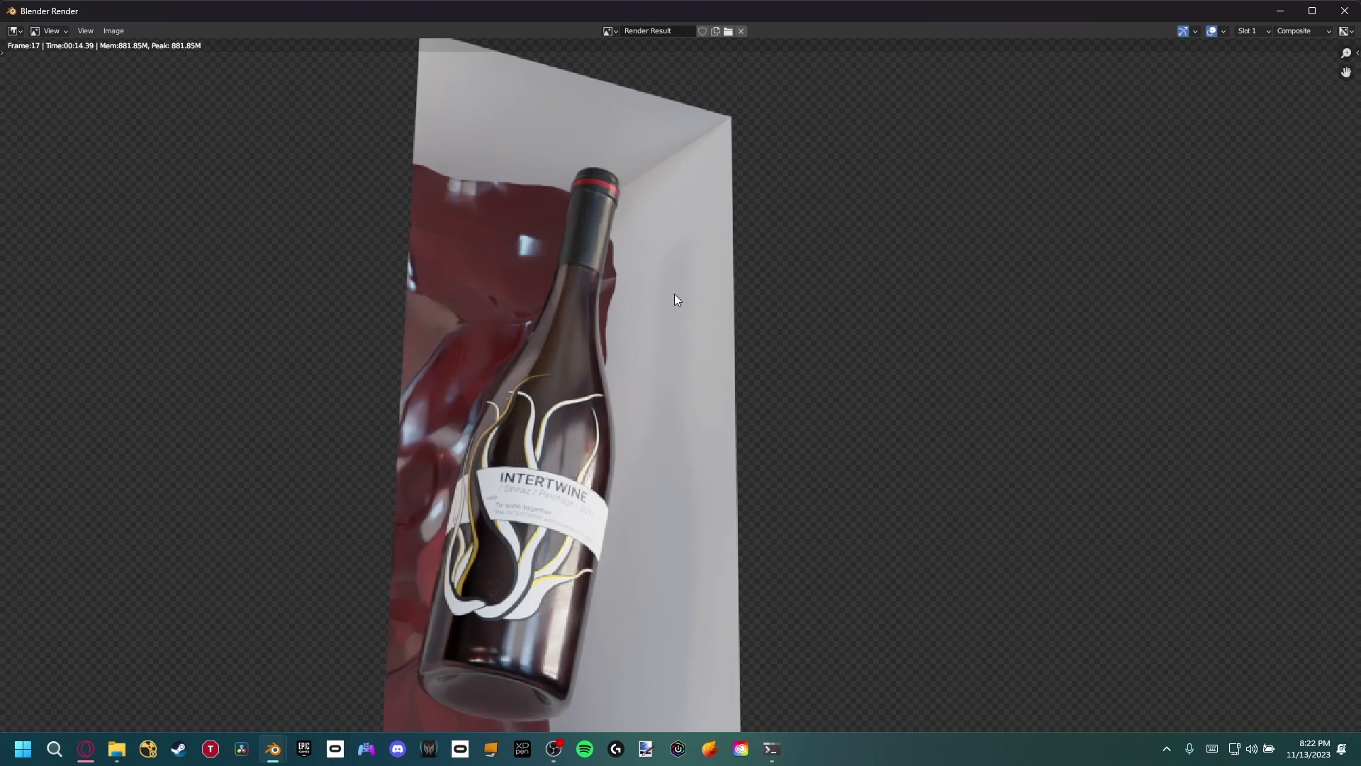
pyautogui.click(1344, 11)
# Step: Reopen the render result and examine the full frame around the recessed room and bottle
pyautogui.moveTo(511, 273); pyautogui.dragTo(602, 275, button='middle')
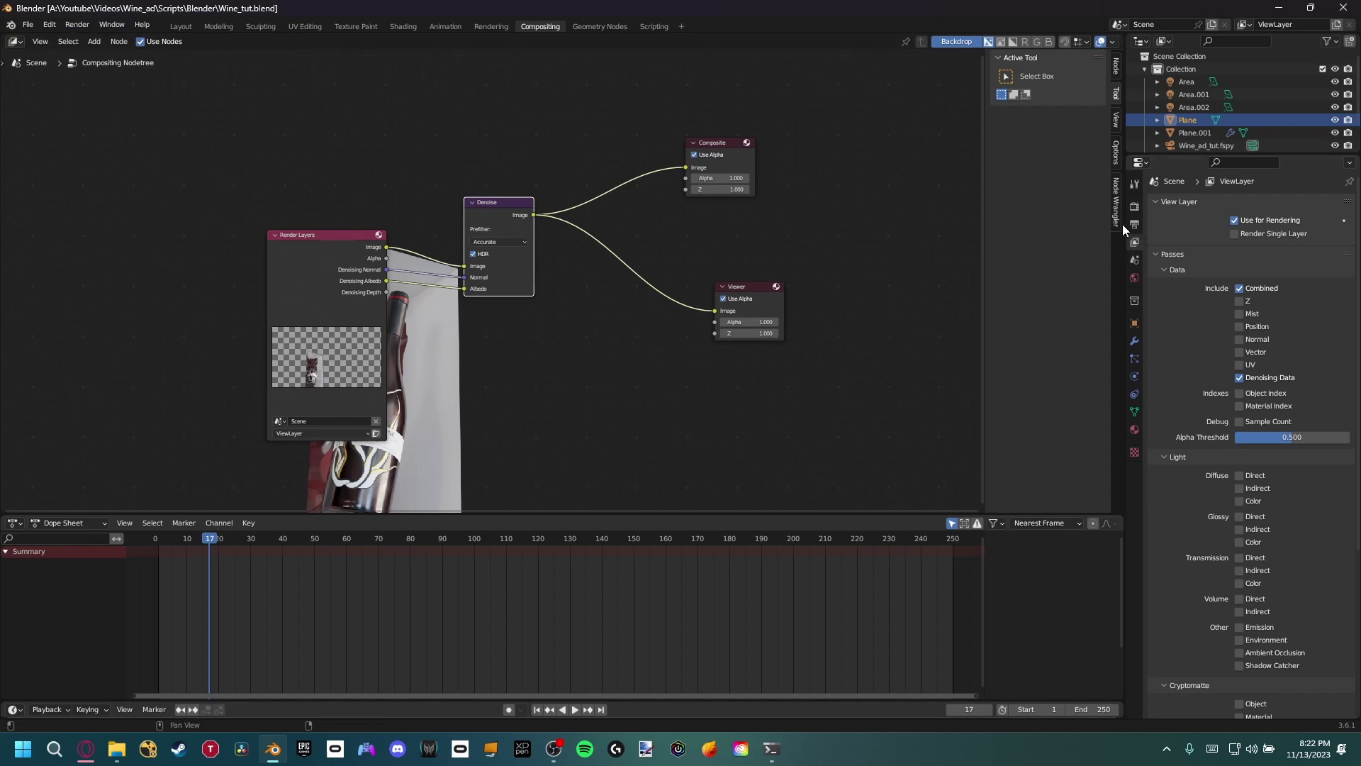
pyautogui.click(77, 25)
pyautogui.click(101, 88)
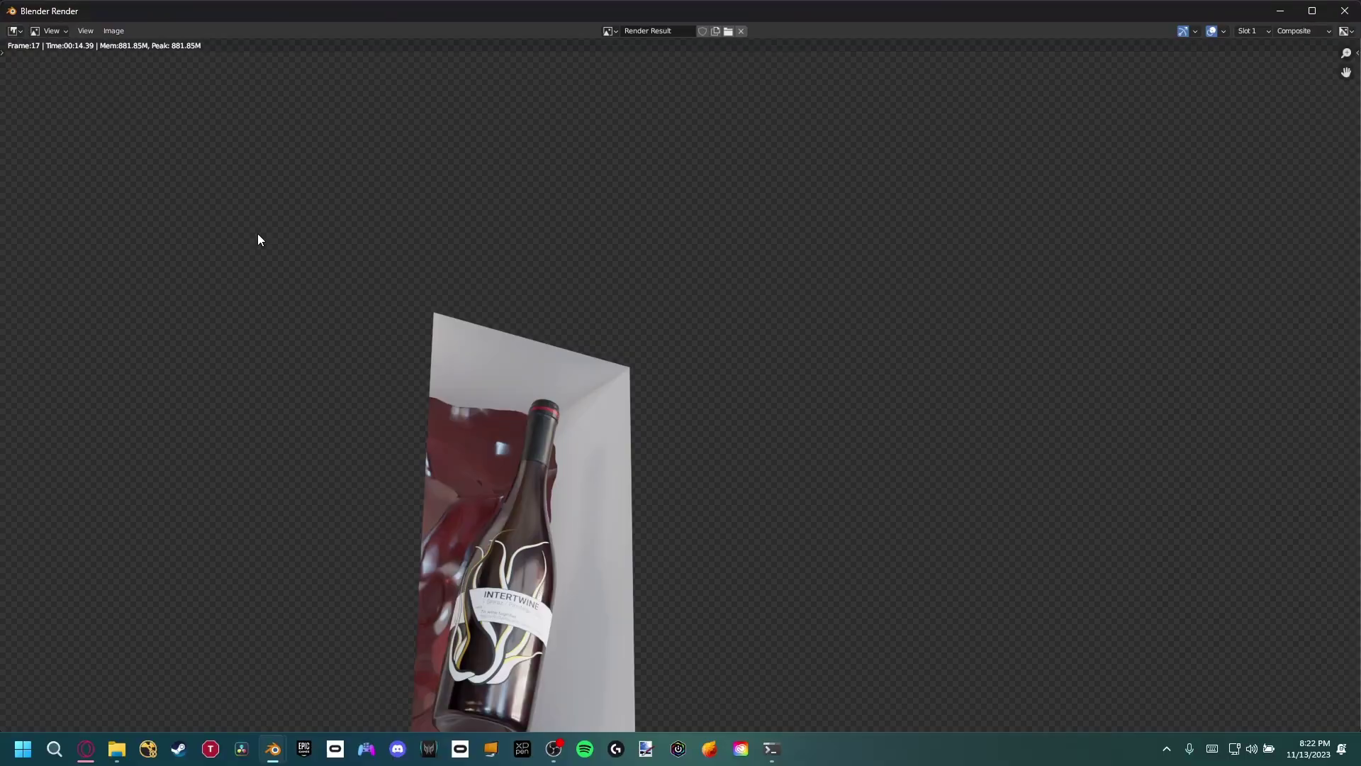
pyautogui.scroll(1, 547, 394)
pyautogui.moveTo(568, 405); pyautogui.dragTo(585, 419, button='middle')
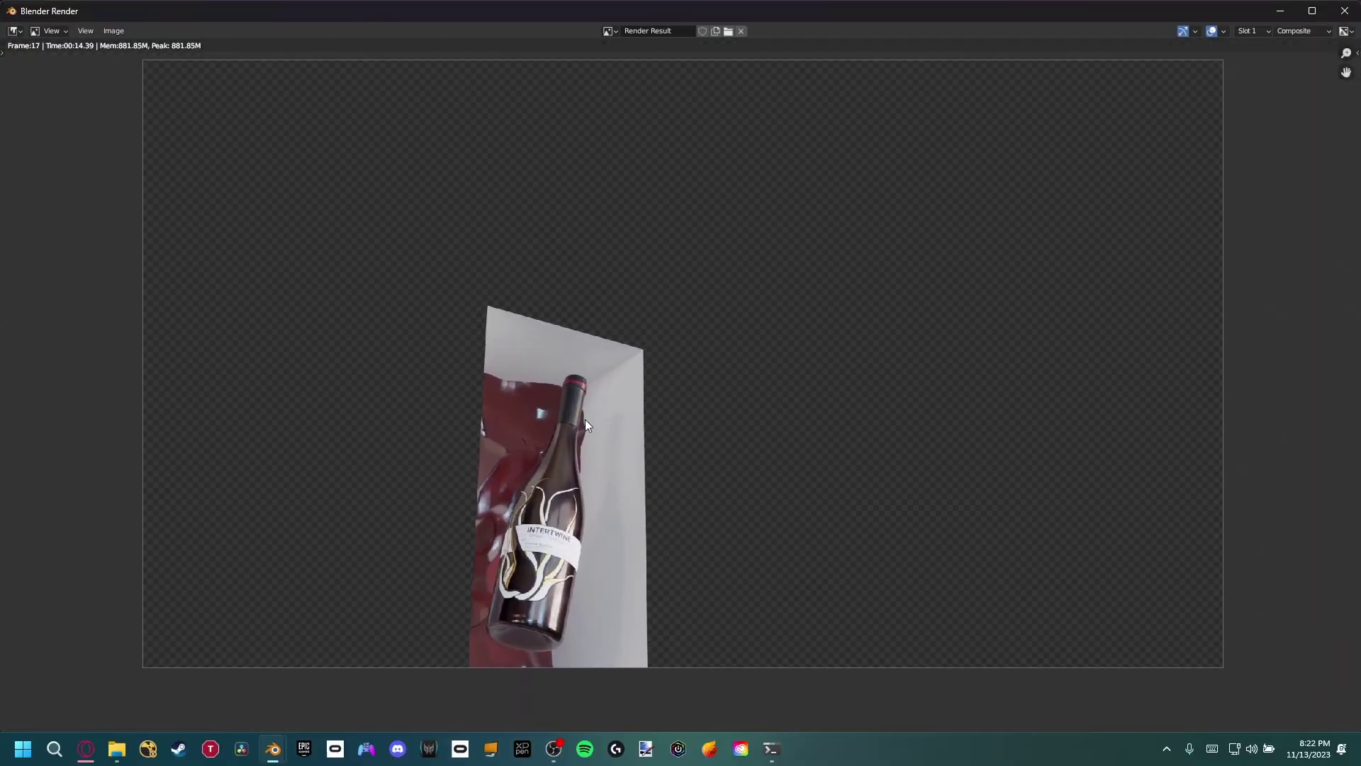
# Step: Start saving the rendered image to a file, keeping the PNG format and setting compression to 0%
pyautogui.moveTo(478, 173); pyautogui.dragTo(374, 368, button='middle')
pyautogui.scroll(1, 470, 405)
pyautogui.moveTo(470, 405); pyautogui.dragTo(419, 447, button='middle')
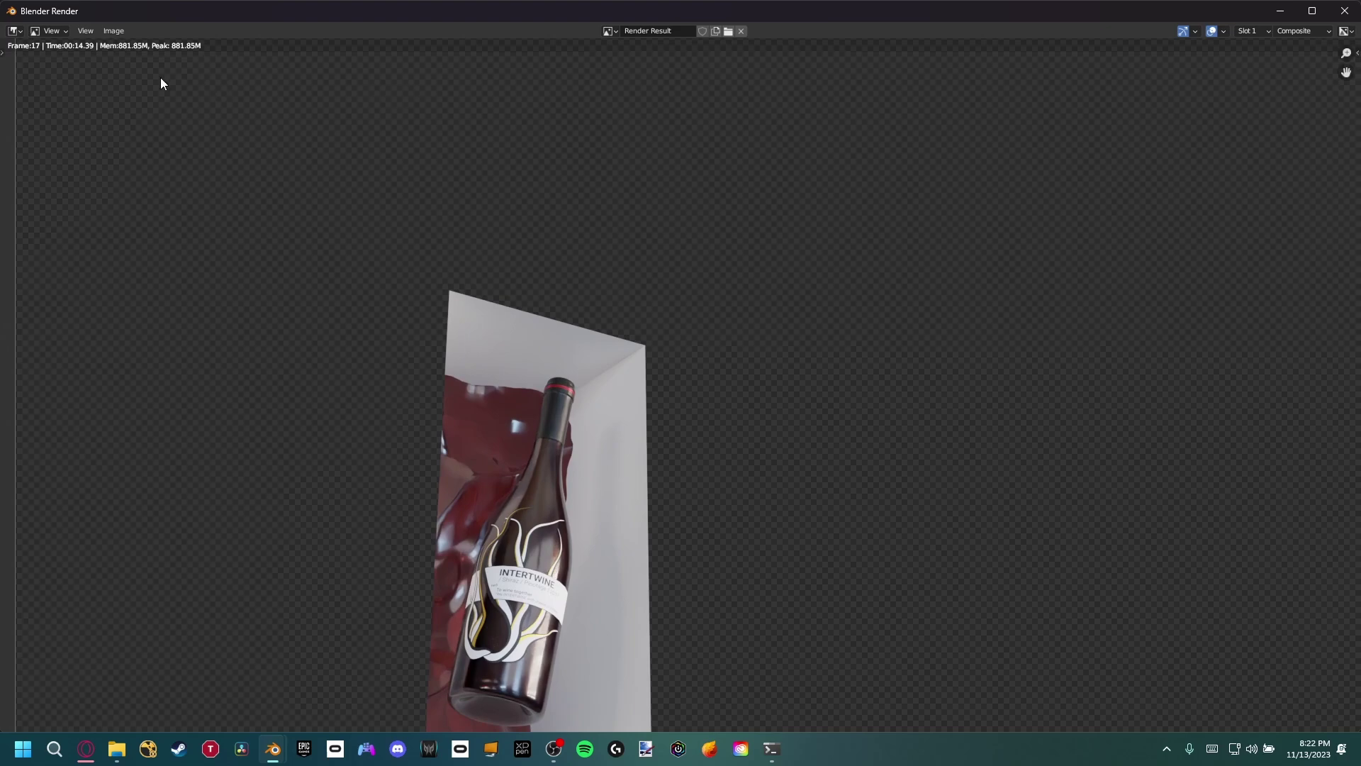
pyautogui.click(114, 31)
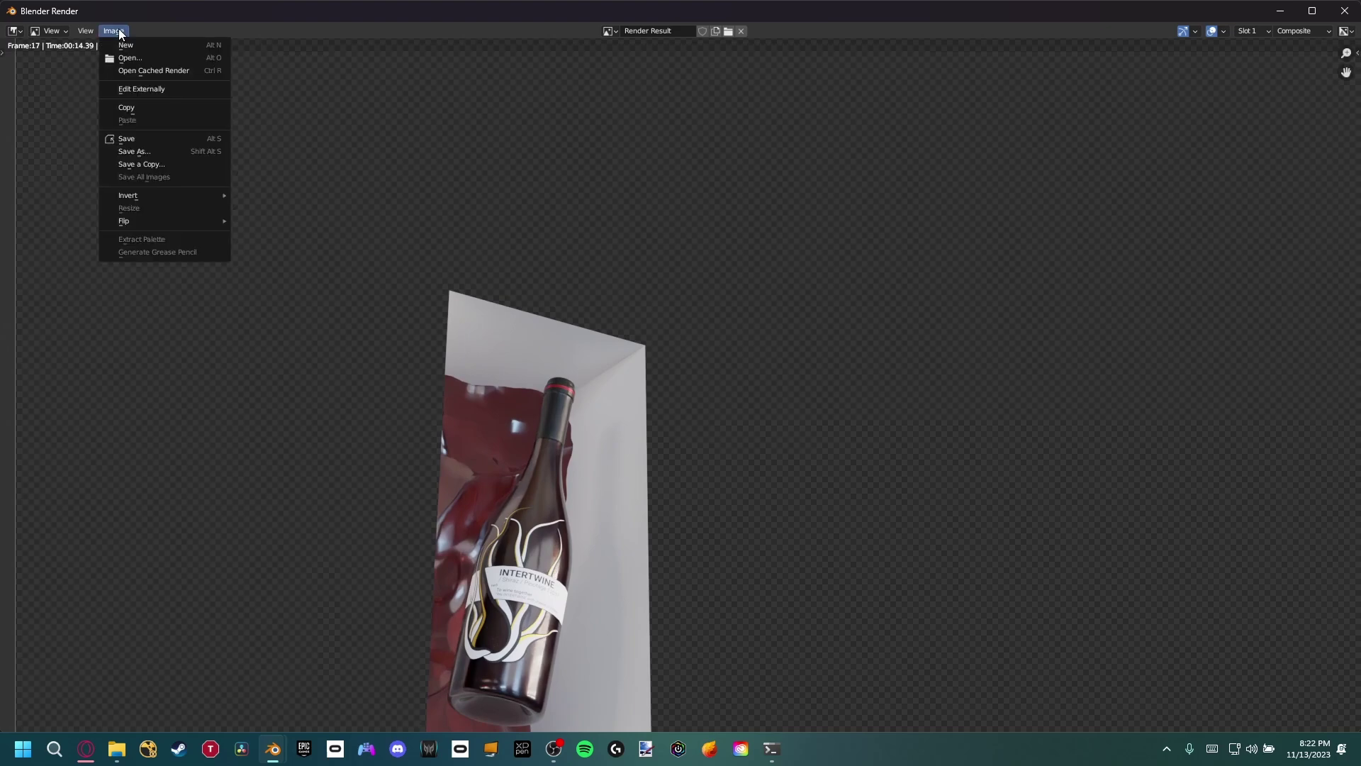
pyautogui.click(146, 151)
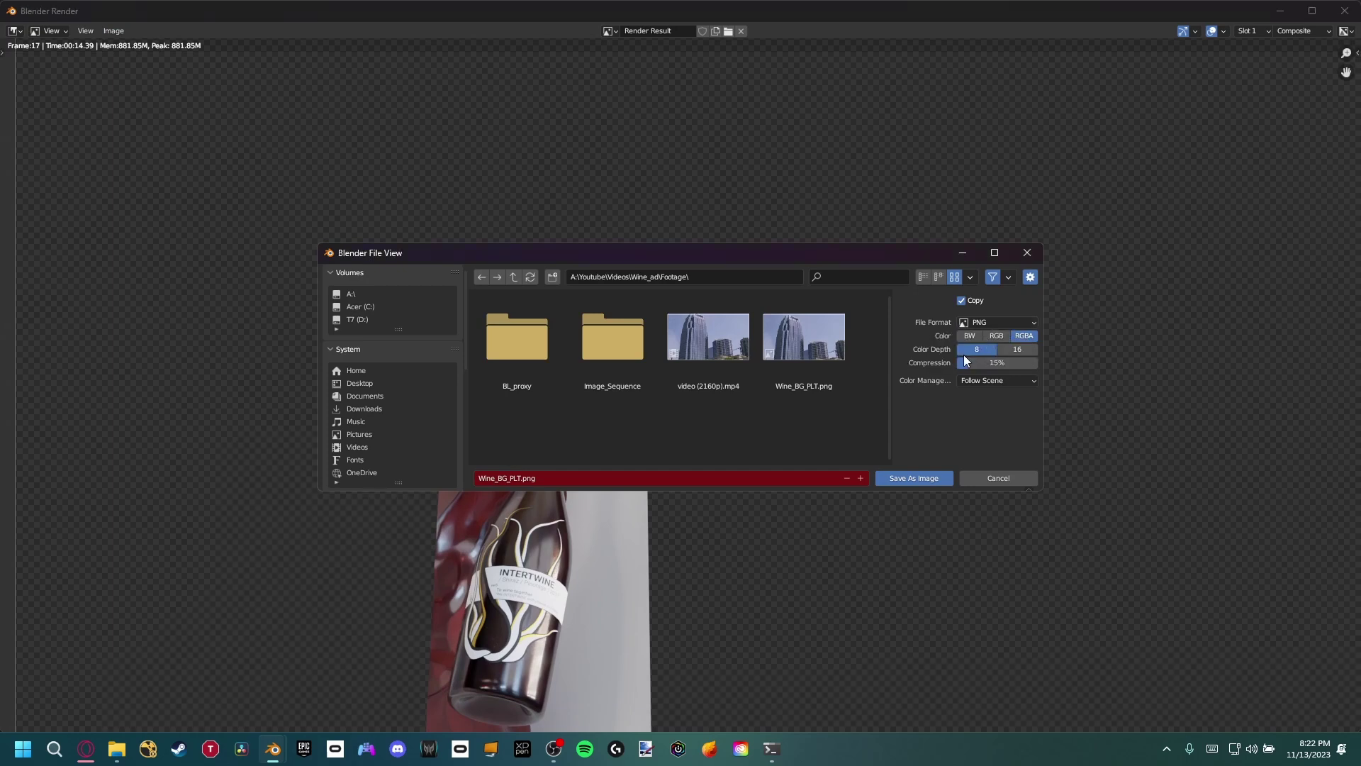
pyautogui.moveTo(1010, 363); pyautogui.dragTo(951, 336)
pyautogui.click(984, 322)
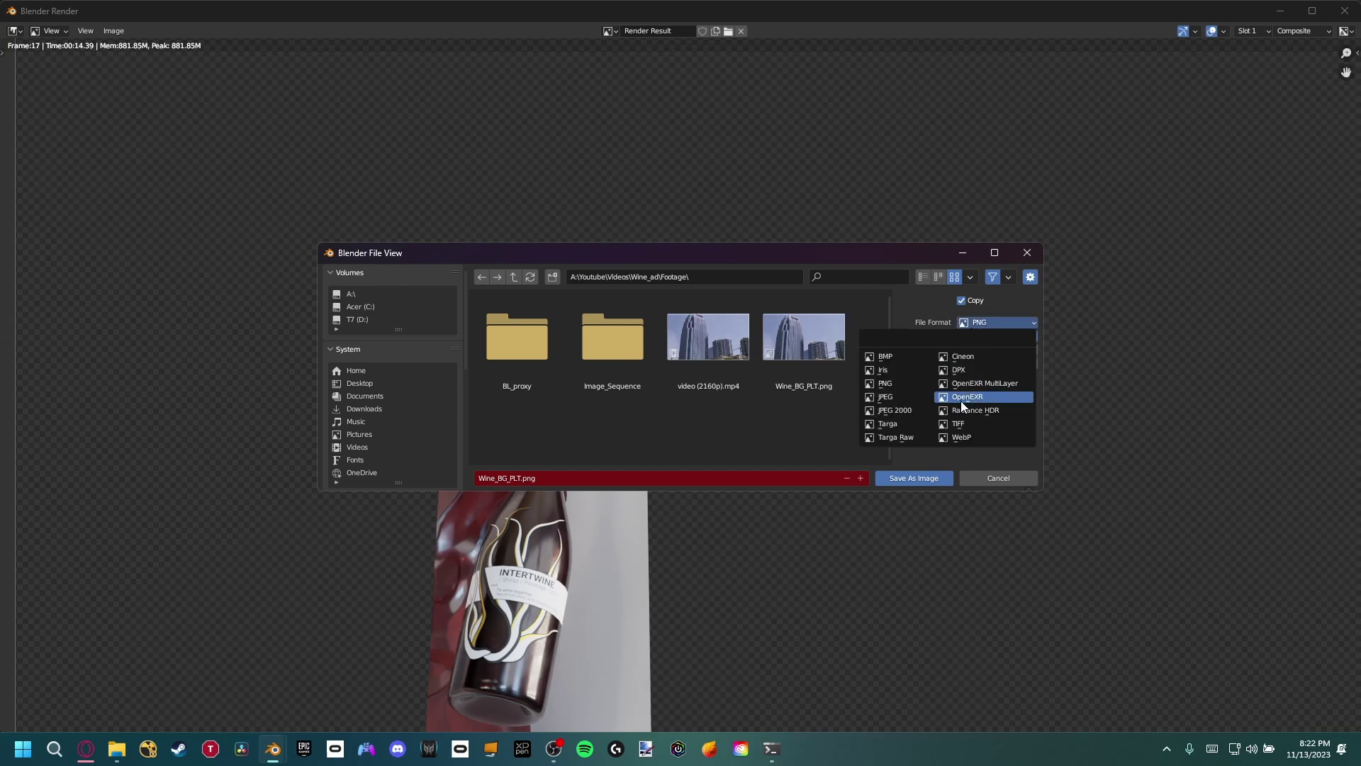
pyautogui.click(976, 328)
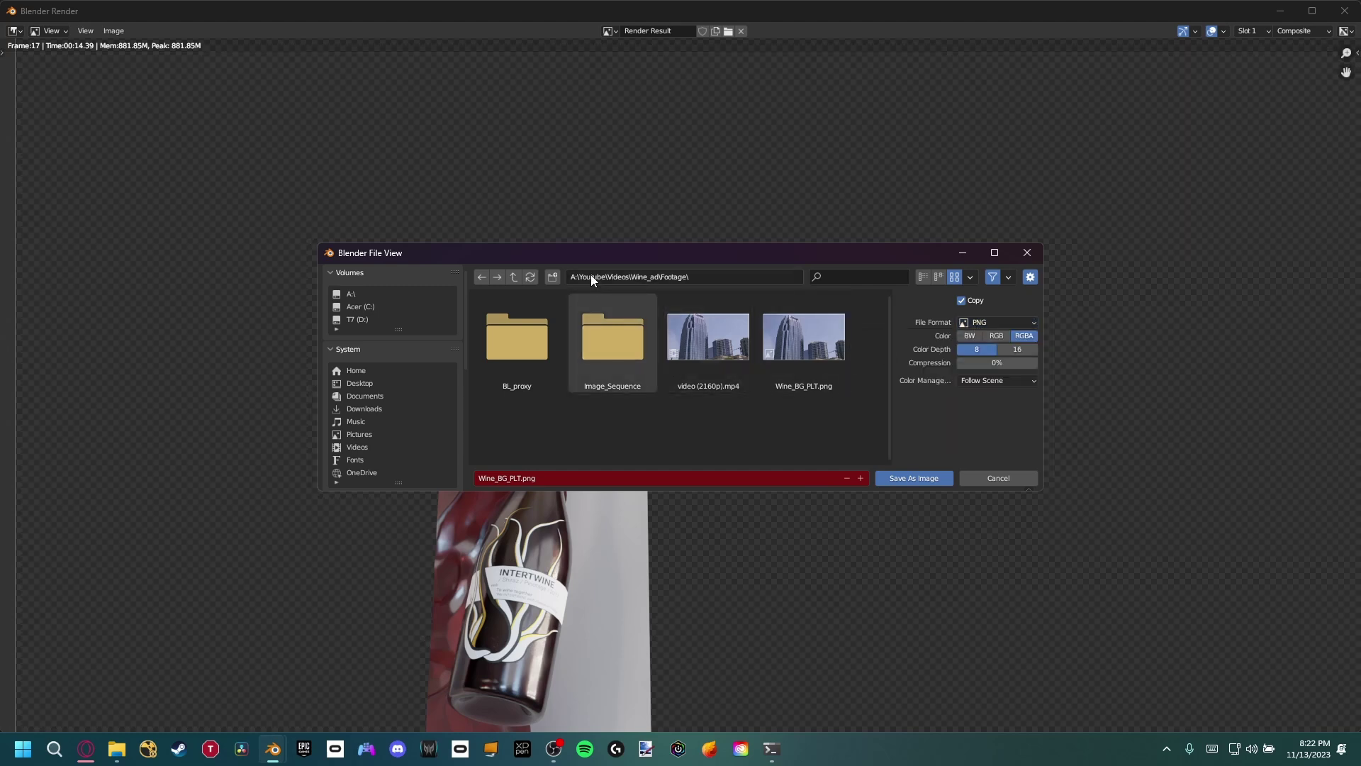
# Step: Save the image in the Wine_ad project's Renders folder under the name wine_cg_v1.png
pyautogui.click(513, 278)
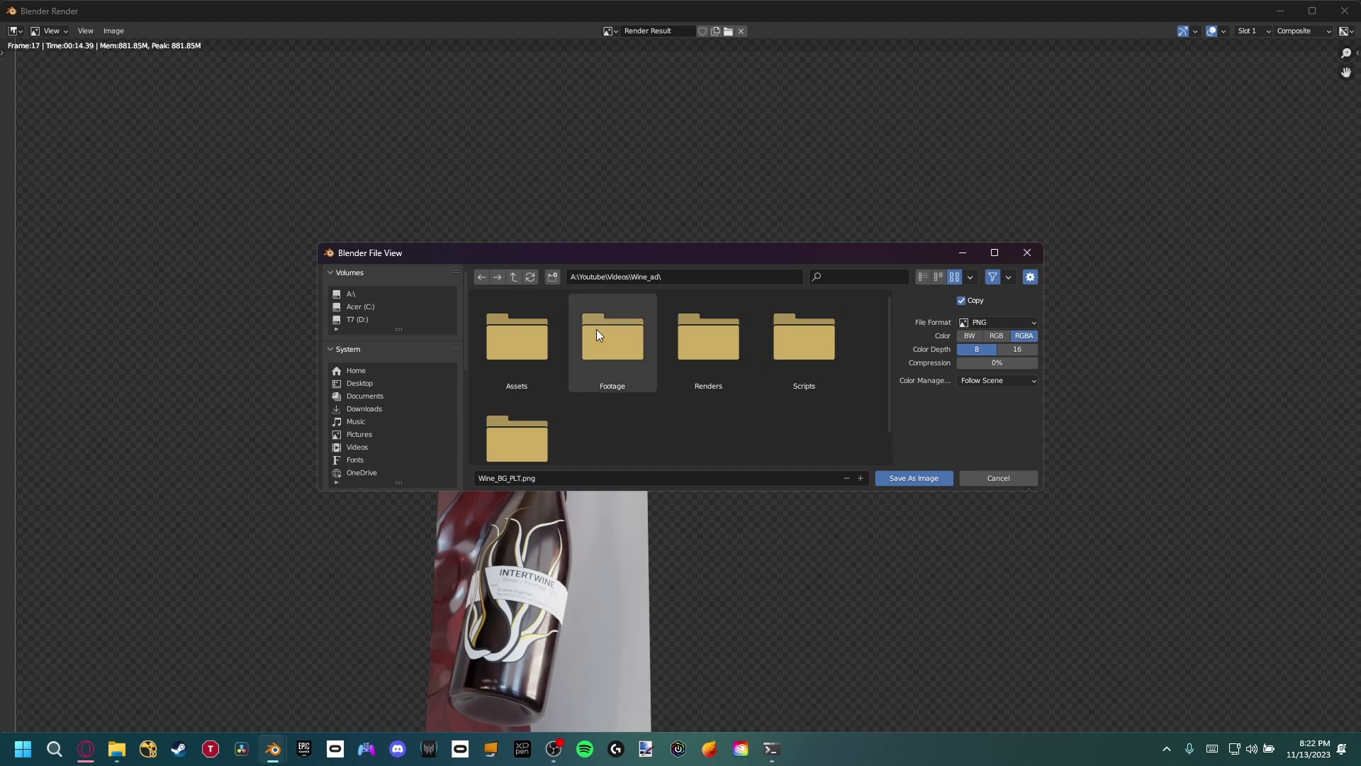
pyautogui.doubleClick(709, 368)
pyautogui.click(553, 478)
pyautogui.write('wine_cg_v1')
pyautogui.press('Return')
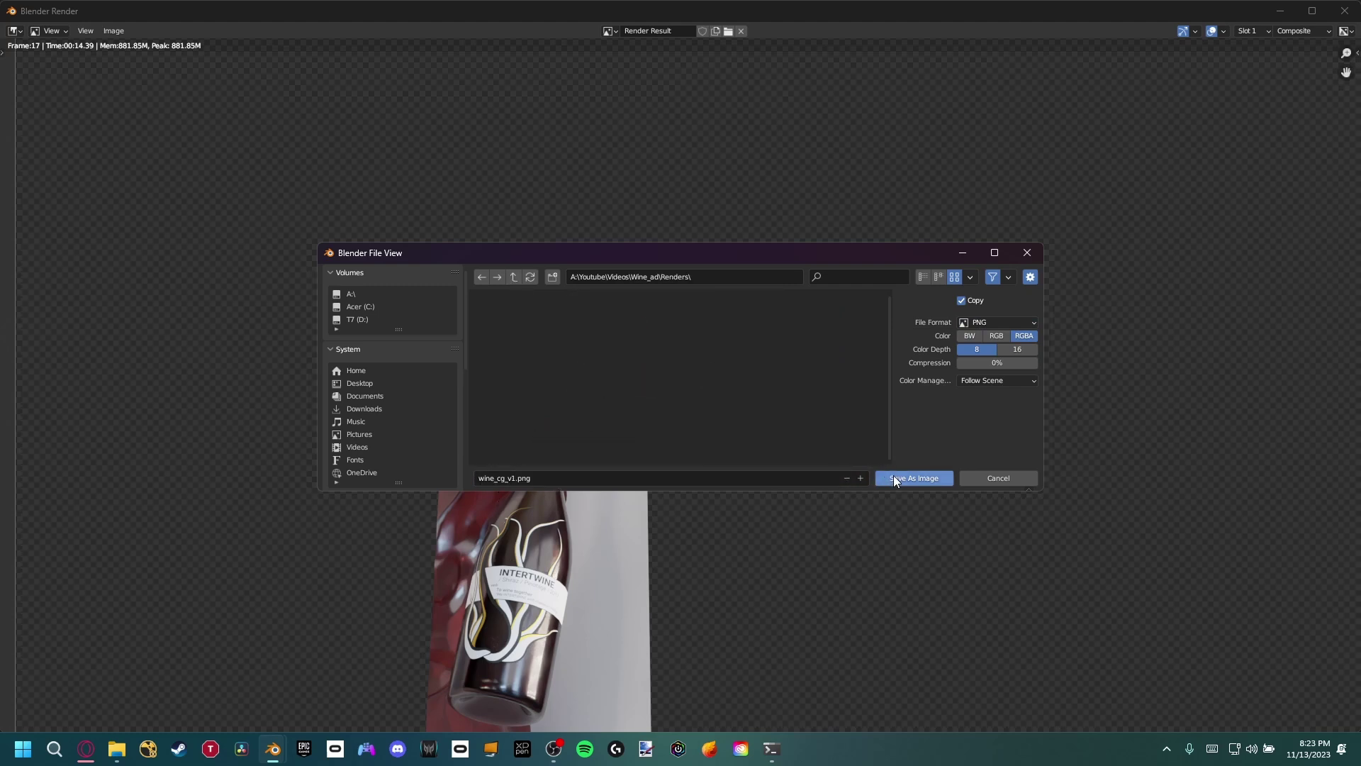
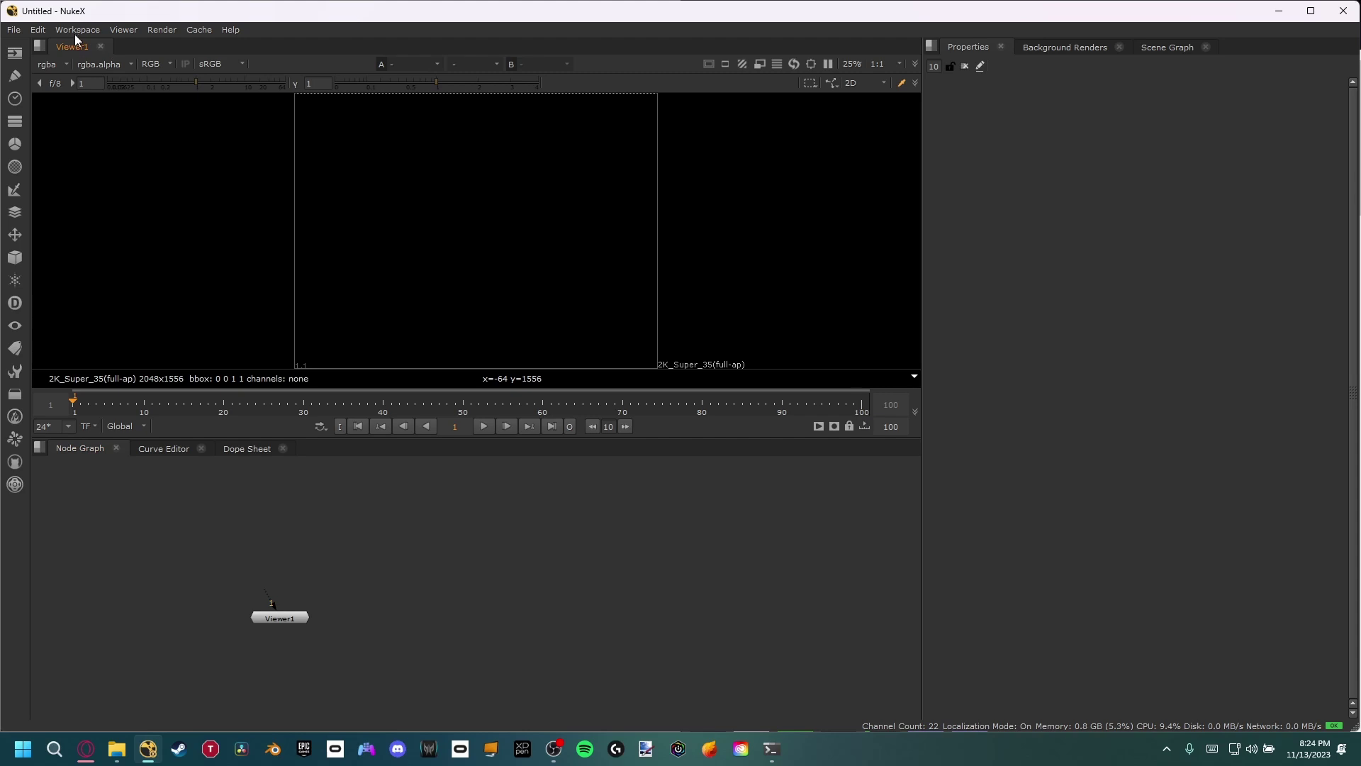
# Step: Change the NukeX workspace layout to Large Viewer
pyautogui.click(73, 30)
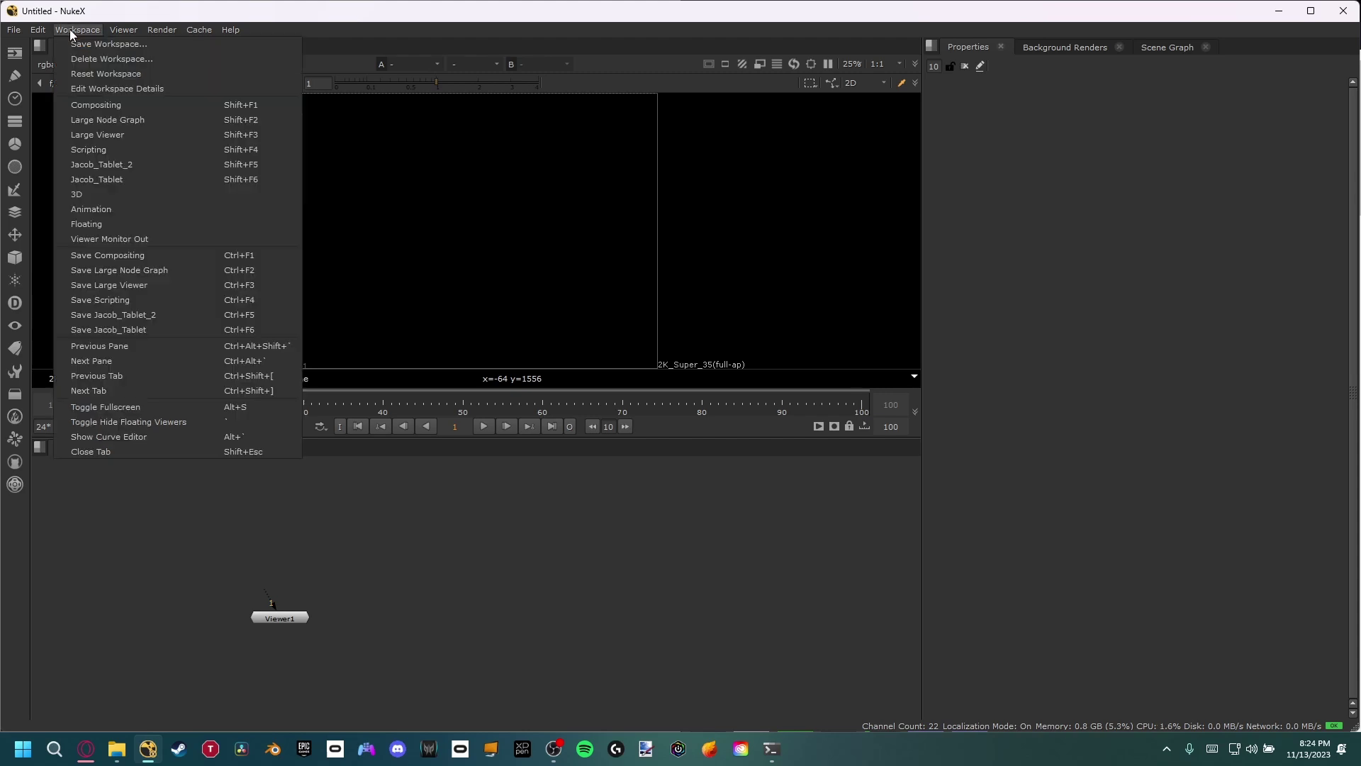
pyautogui.click(94, 132)
pyautogui.scroll(1, 426, 385)
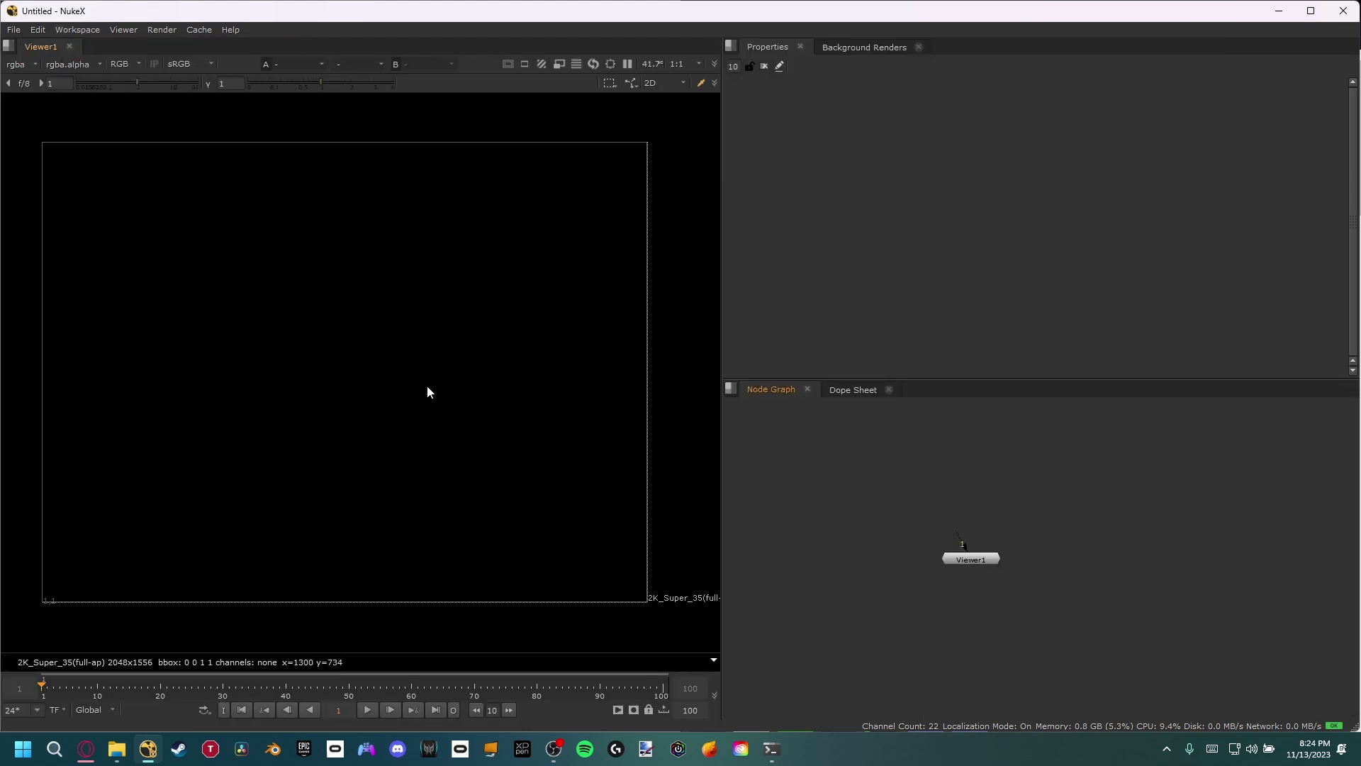
pyautogui.moveTo(878, 498); pyautogui.dragTo(954, 484, button='middle')
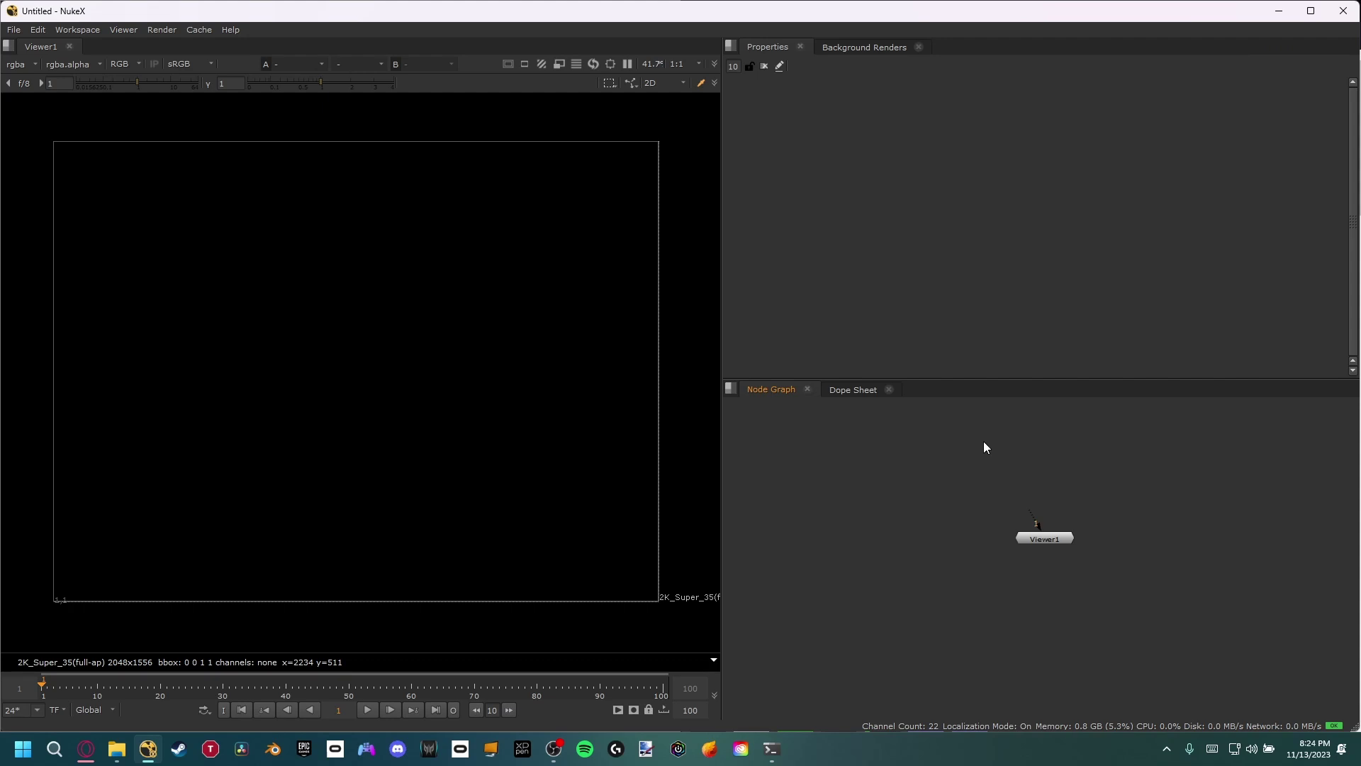
# Step: Read in the background plate Wine_BG_PLT.png from A:/Youtube/Videos/Wine_ad/Footage
pyautogui.press('r')
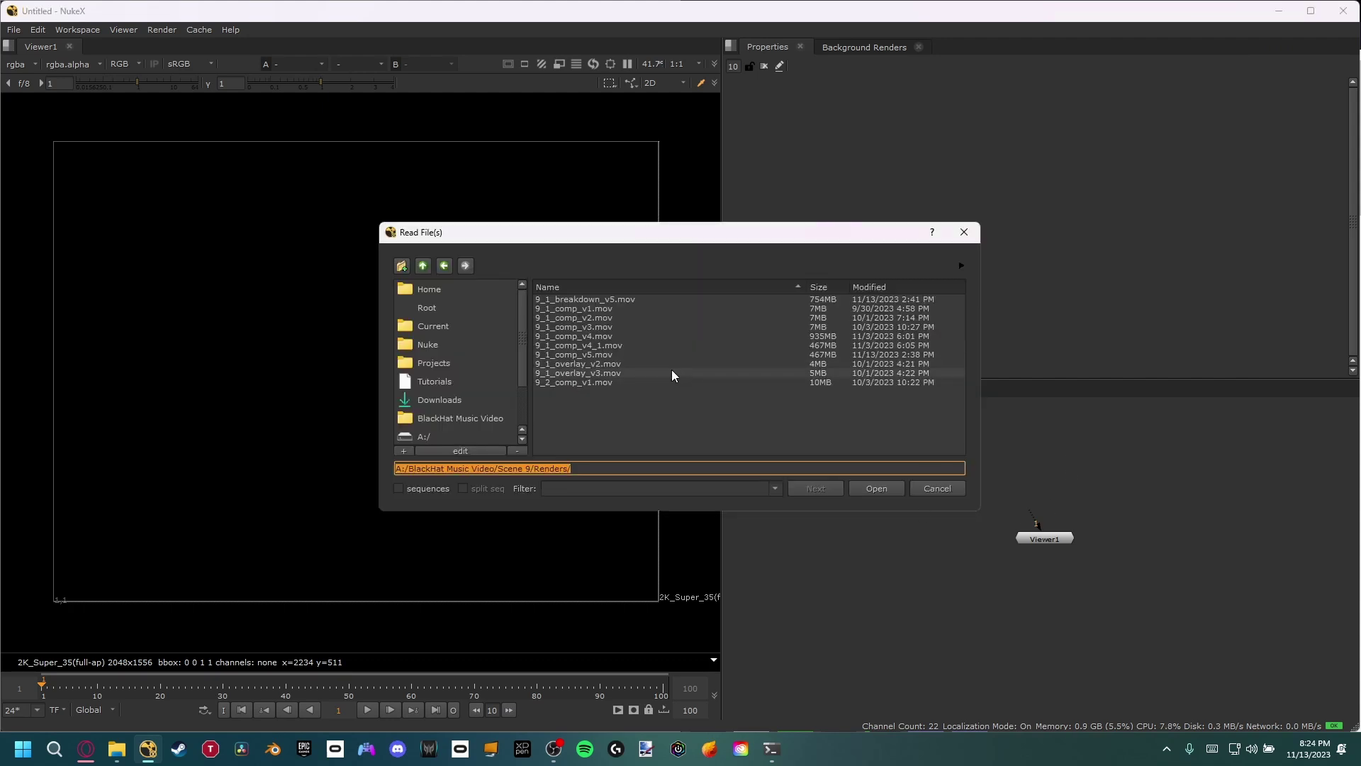
pyautogui.scroll(-1, 465, 381)
pyautogui.click(457, 380)
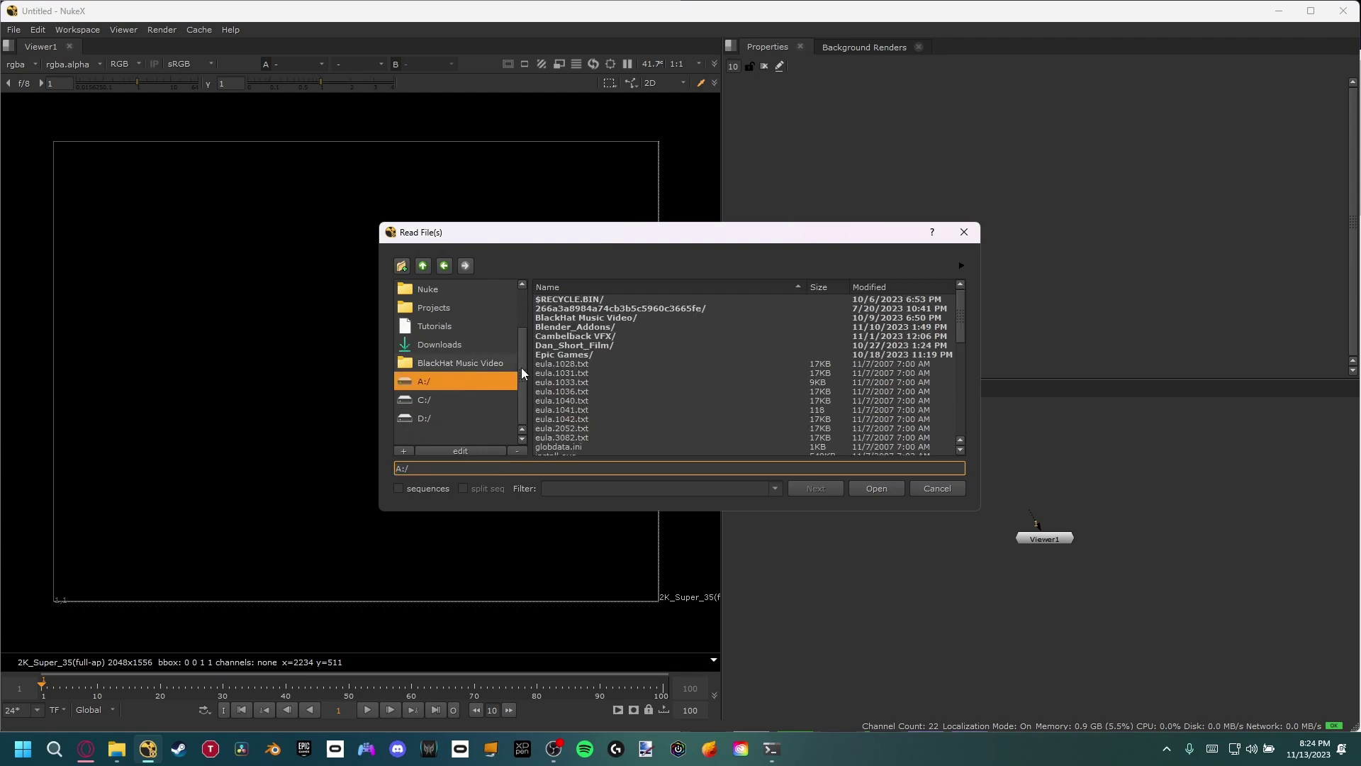
pyautogui.scroll(-5, 593, 367)
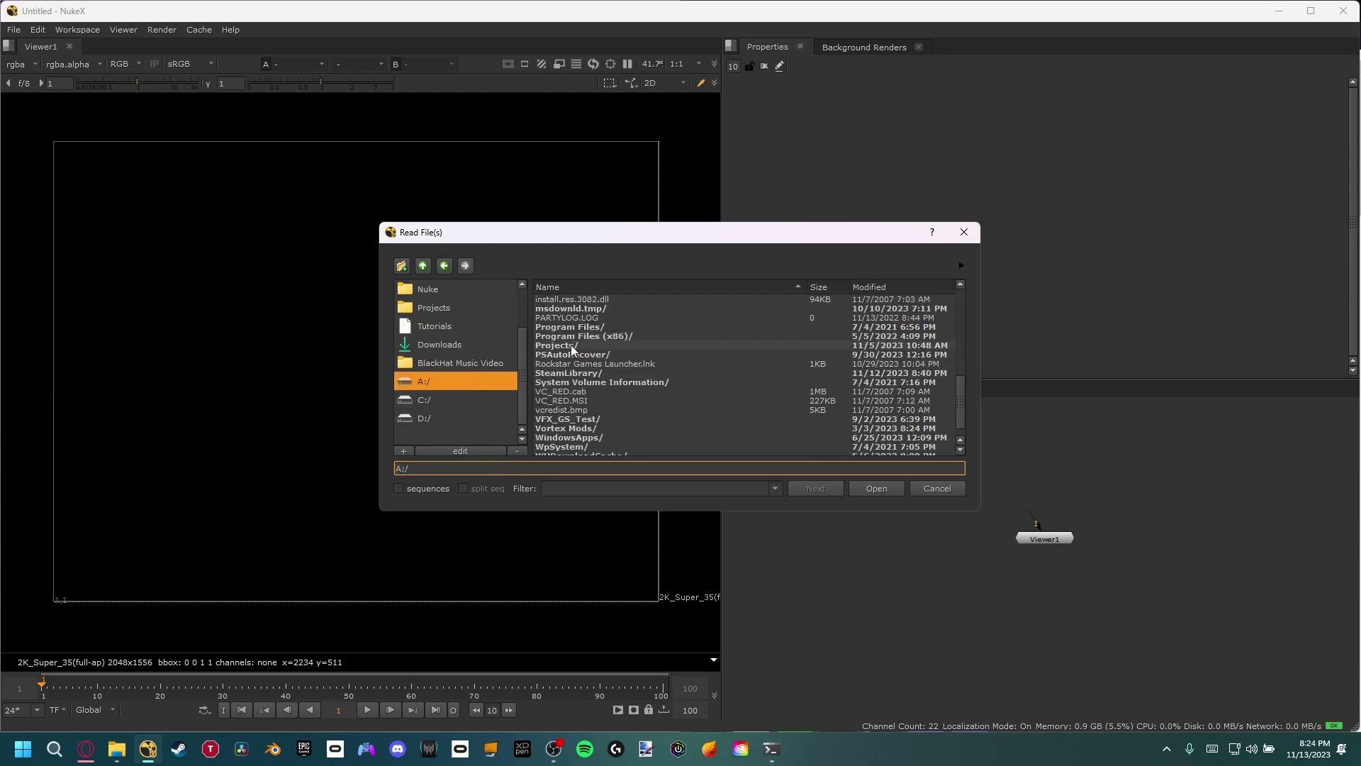
pyautogui.scroll(-2, 573, 355)
pyautogui.doubleClick(560, 446)
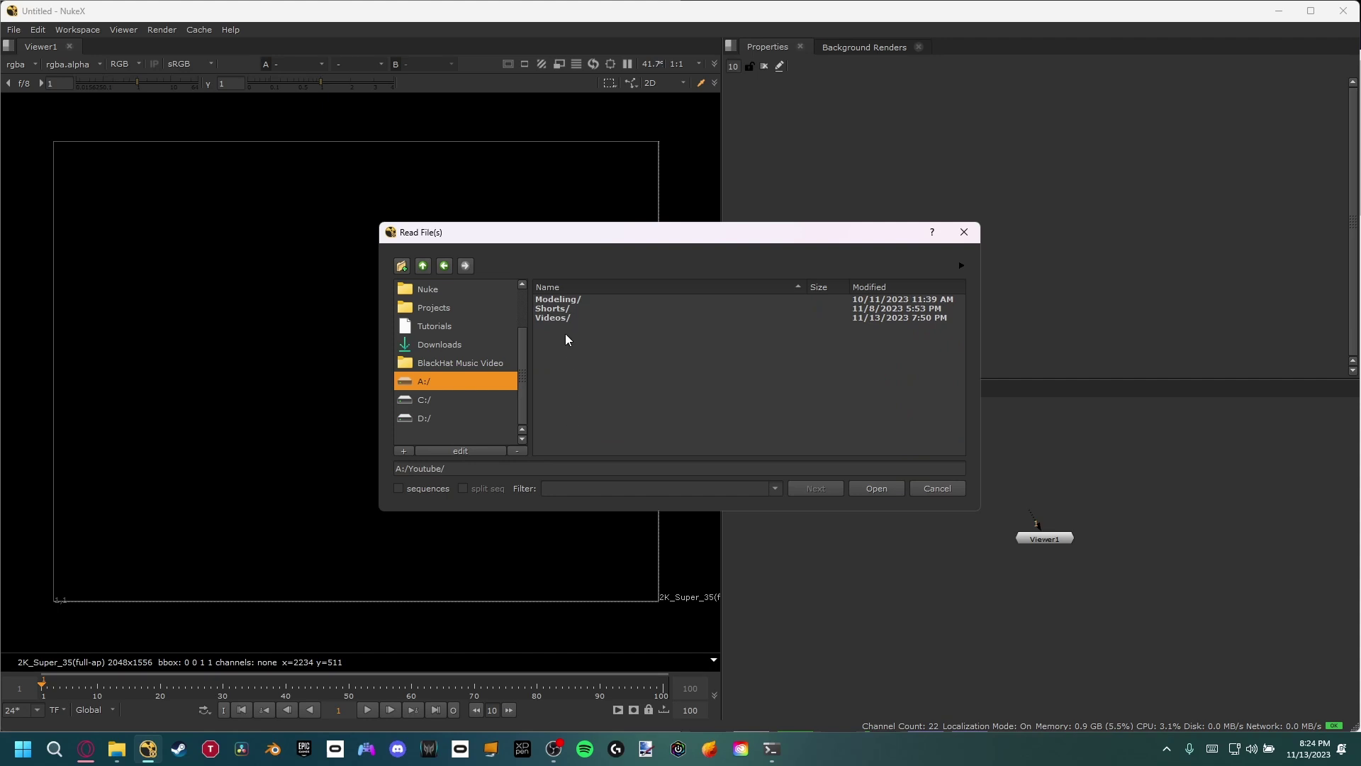
pyautogui.doubleClick(562, 318)
pyautogui.doubleClick(569, 319)
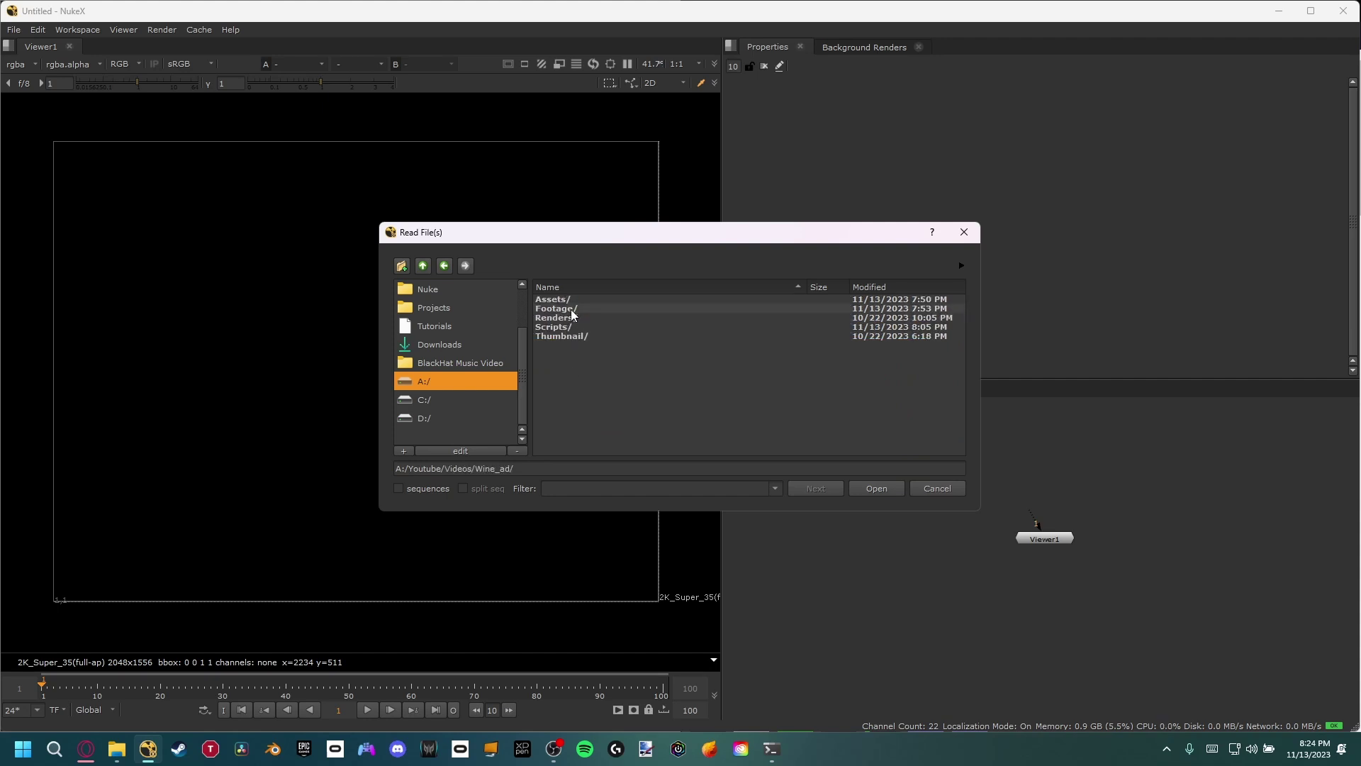
pyautogui.doubleClick(571, 309)
pyautogui.click(569, 326)
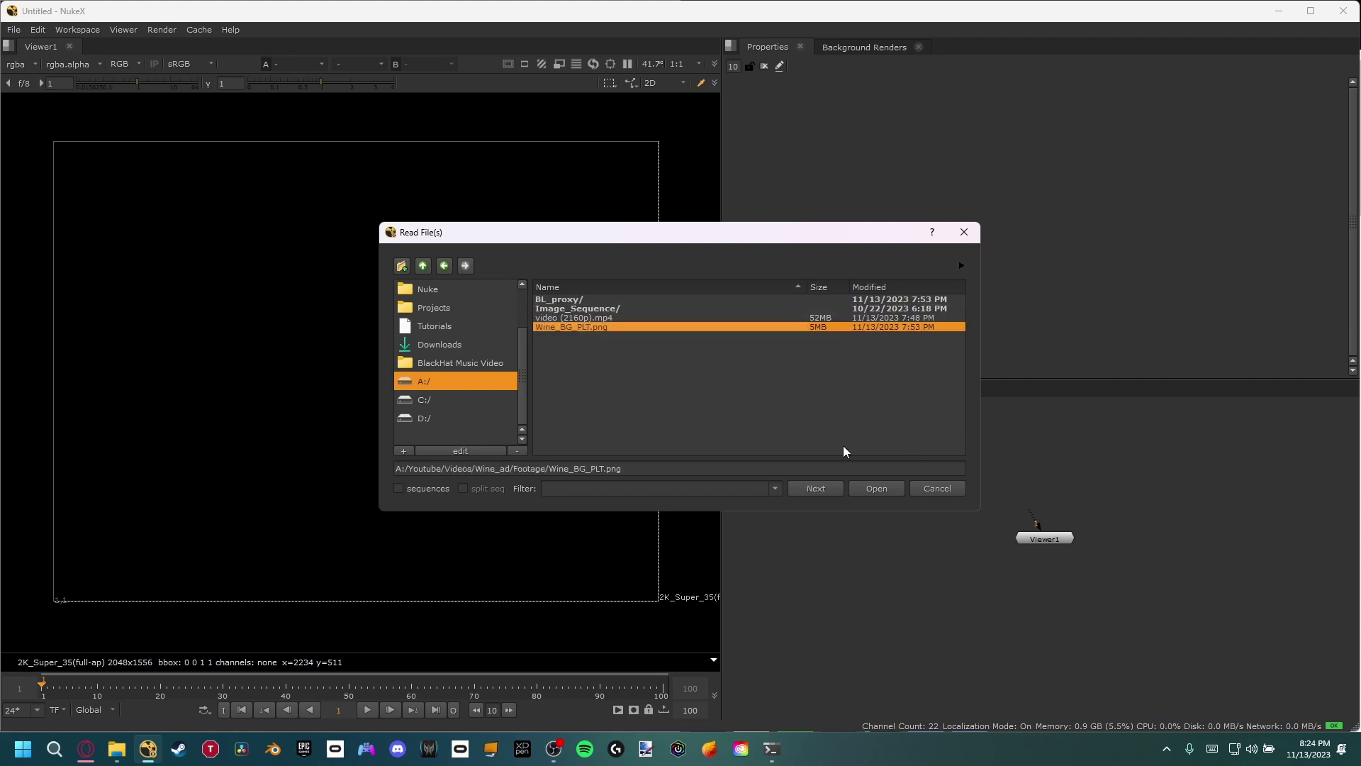
pyautogui.click(878, 488)
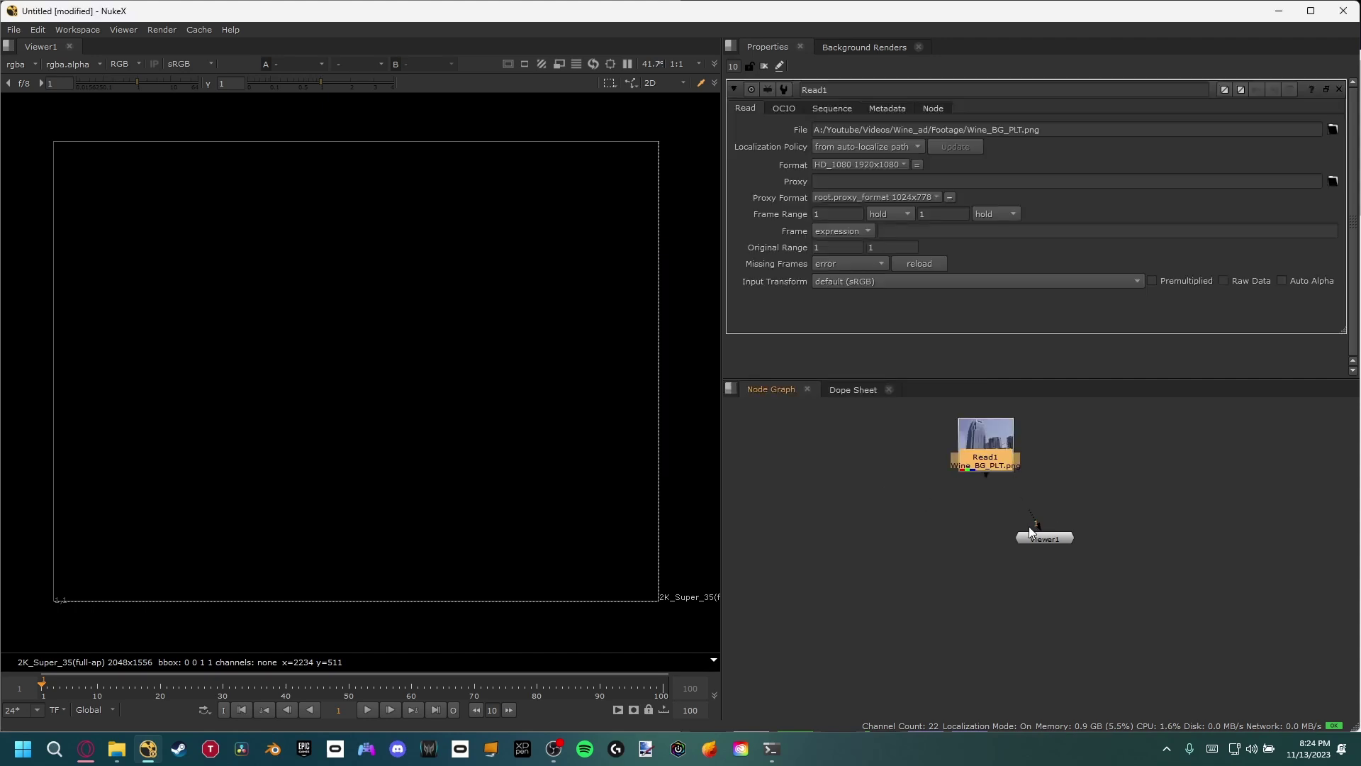
# Step: Read in the bottle render wine_cg_v1.png from the Wine_ad Renders folder
pyautogui.press('r')
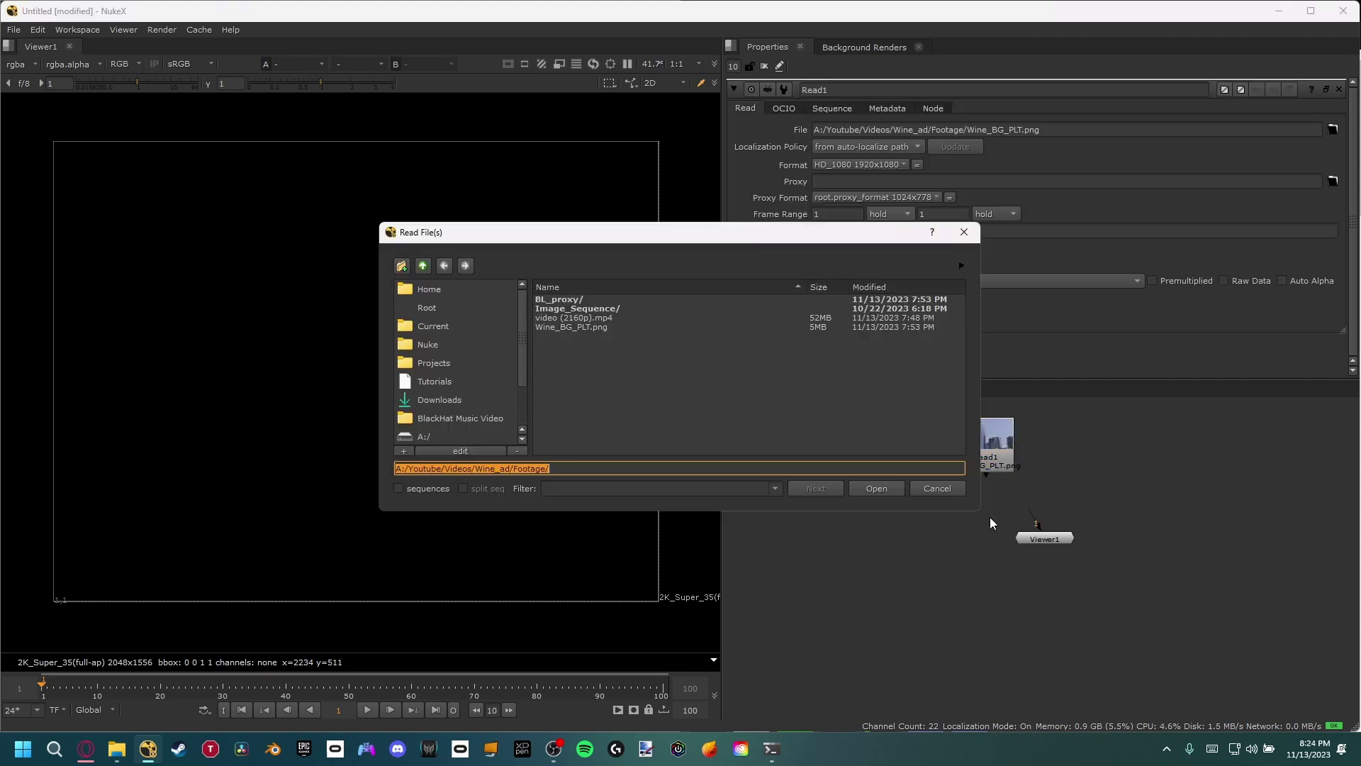
pyautogui.click(423, 265)
pyautogui.doubleClick(567, 319)
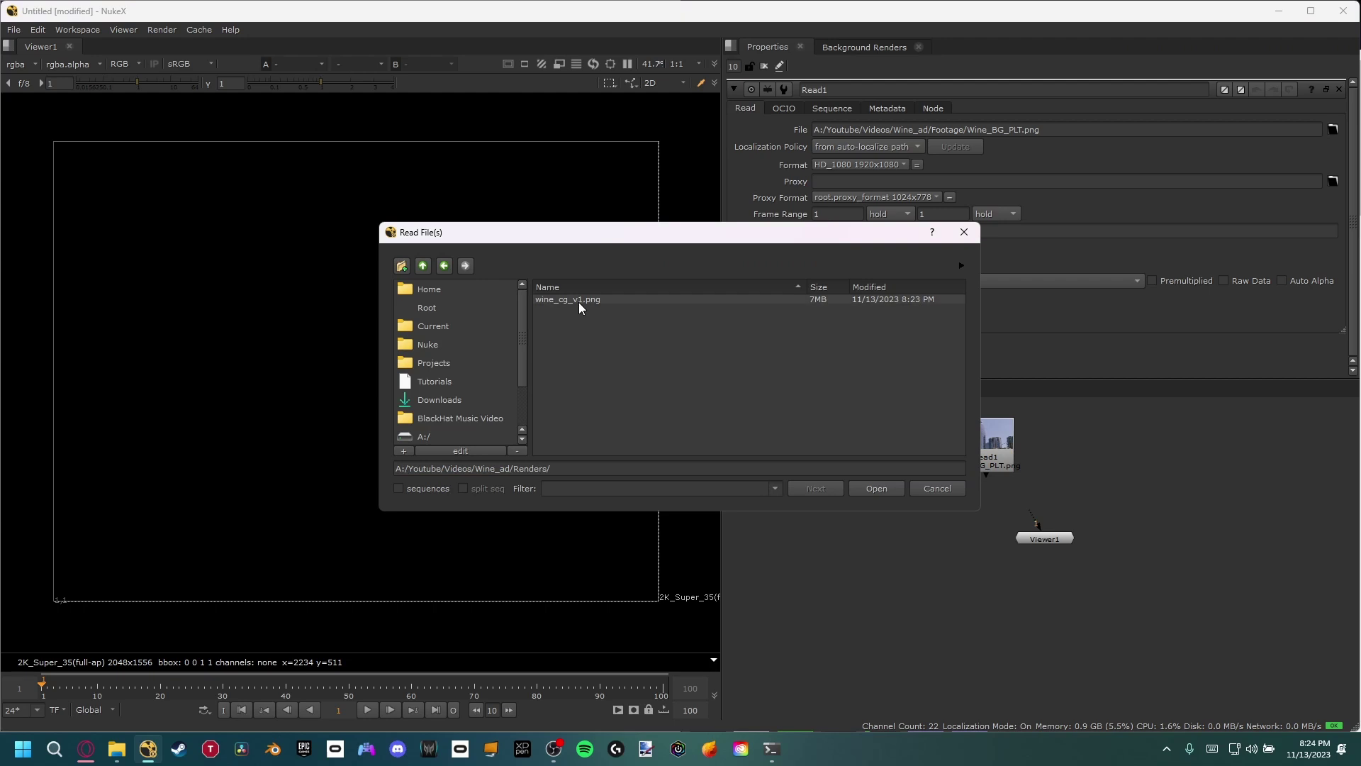
pyautogui.click(597, 299)
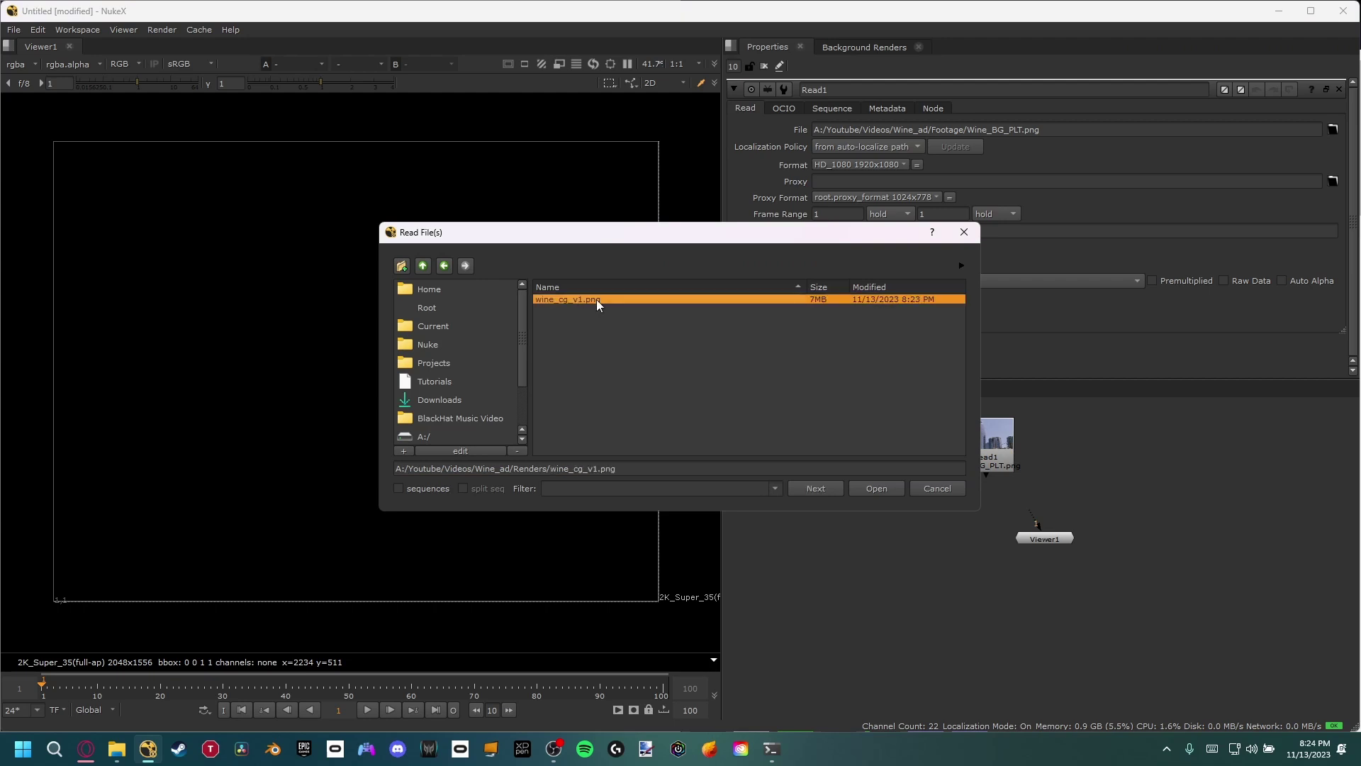
pyautogui.click(879, 487)
# Step: Arrange the node graph with the background plate beside and below the bottle render, and the Viewer node beneath them
pyautogui.moveTo(982, 482); pyautogui.dragTo(976, 452)
pyautogui.moveTo(835, 538); pyautogui.dragTo(806, 539)
pyautogui.click(1065, 541)
pyautogui.moveTo(1065, 541); pyautogui.dragTo(1015, 657)
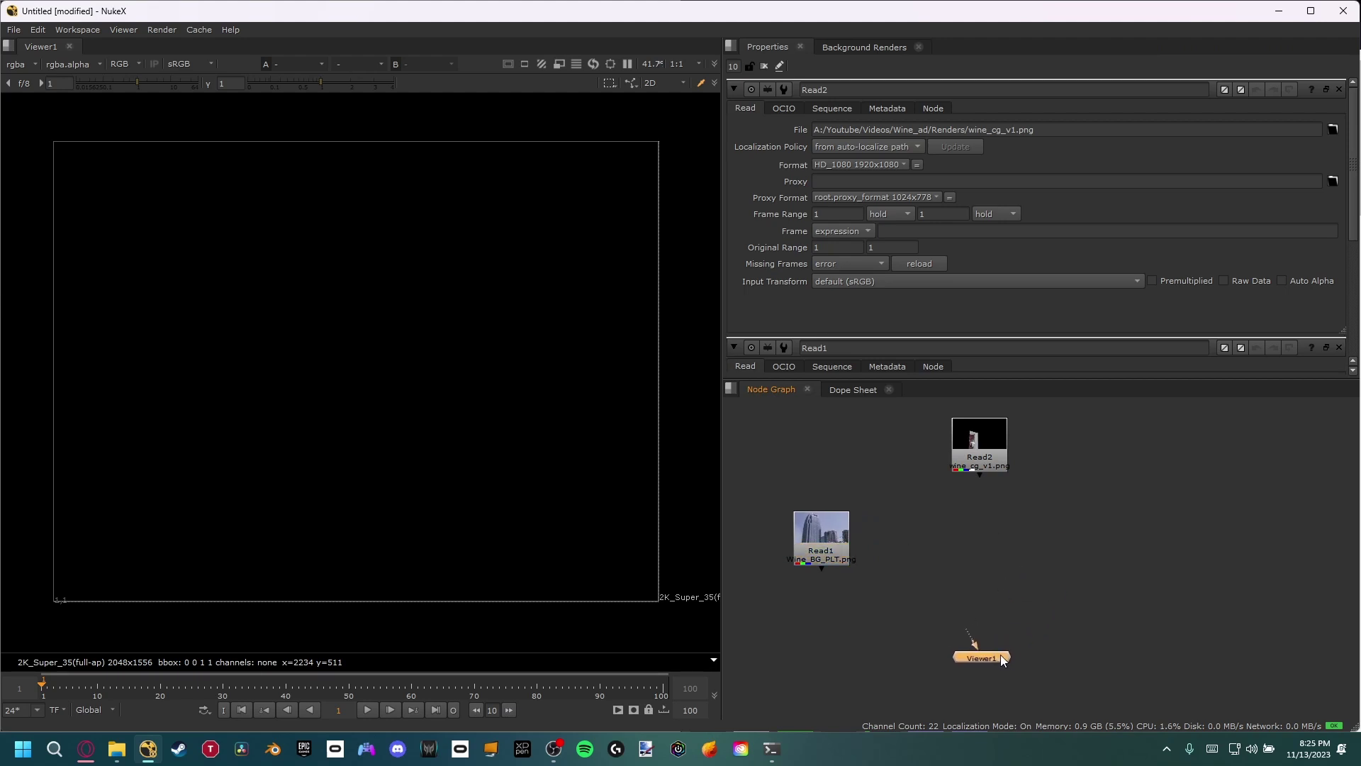
# Step: Add a Merge node with the bottle render as input A and the background plate as input B, and view its output
pyautogui.click(989, 550)
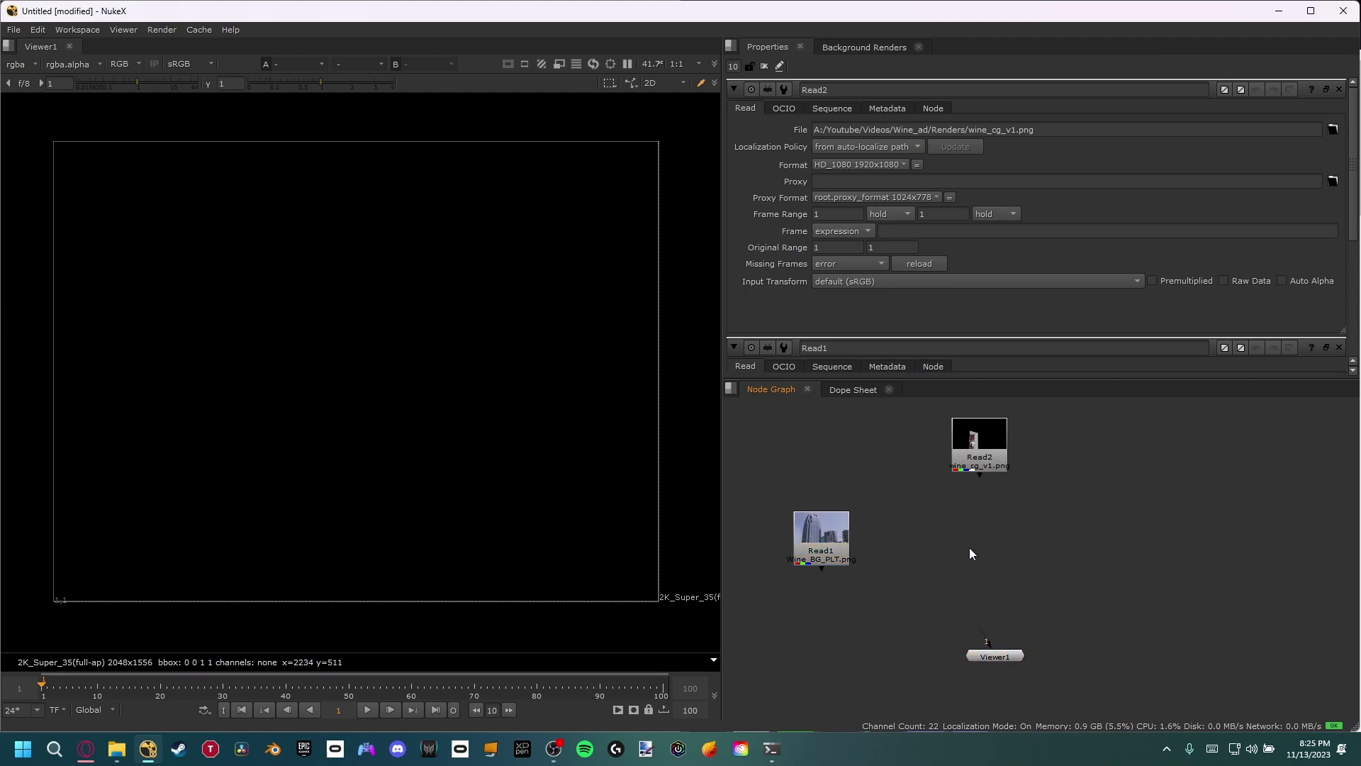
pyautogui.press('m')
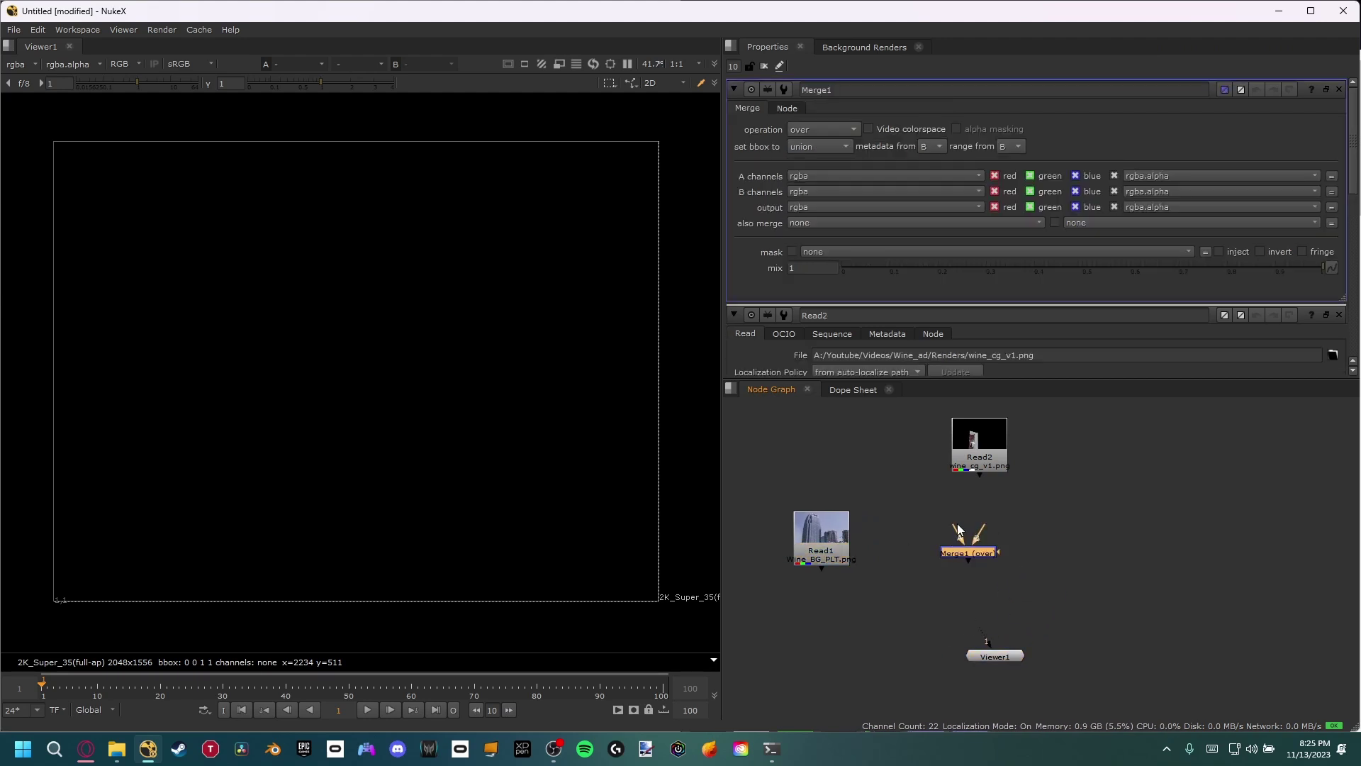
pyautogui.moveTo(957, 528); pyautogui.dragTo(977, 457)
pyautogui.moveTo(976, 557); pyautogui.dragTo(841, 543)
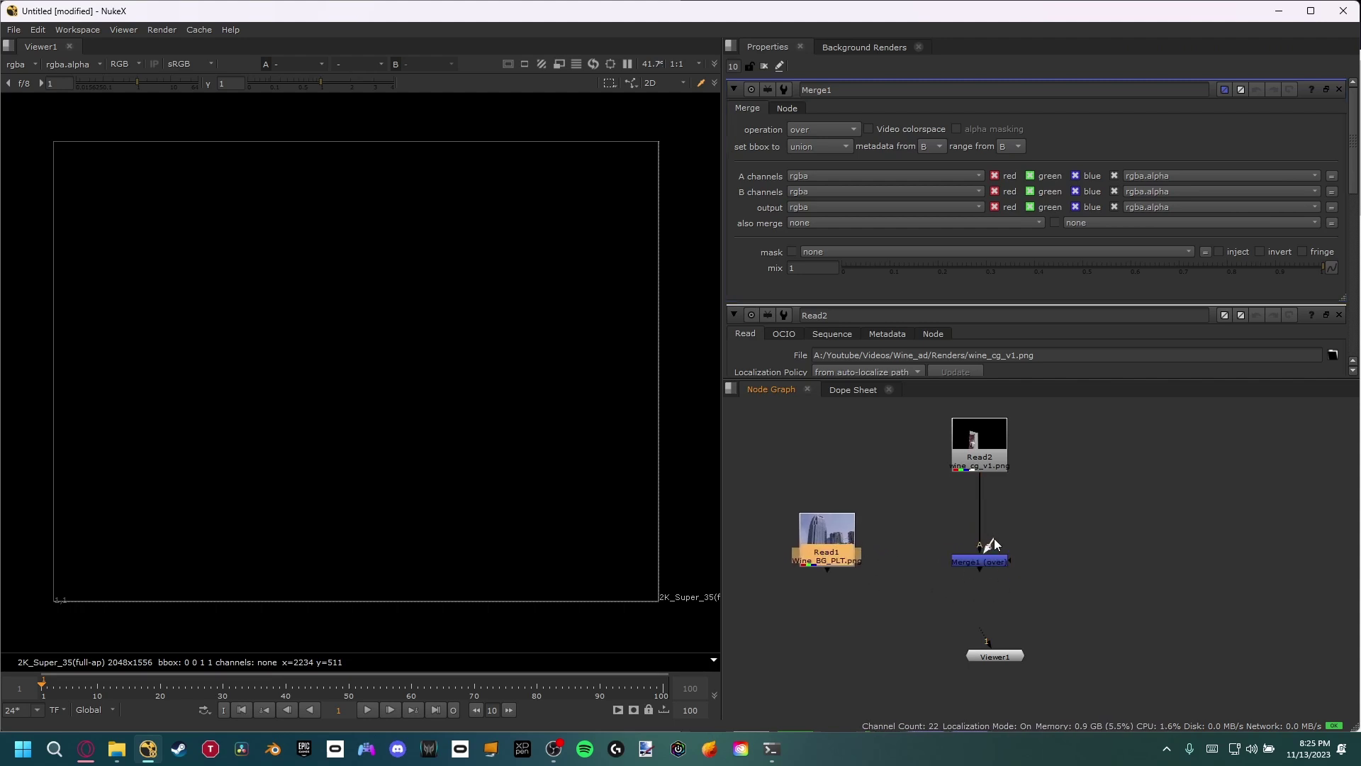
pyautogui.moveTo(992, 544); pyautogui.dragTo(847, 554)
pyautogui.click(968, 562)
pyautogui.press('1')
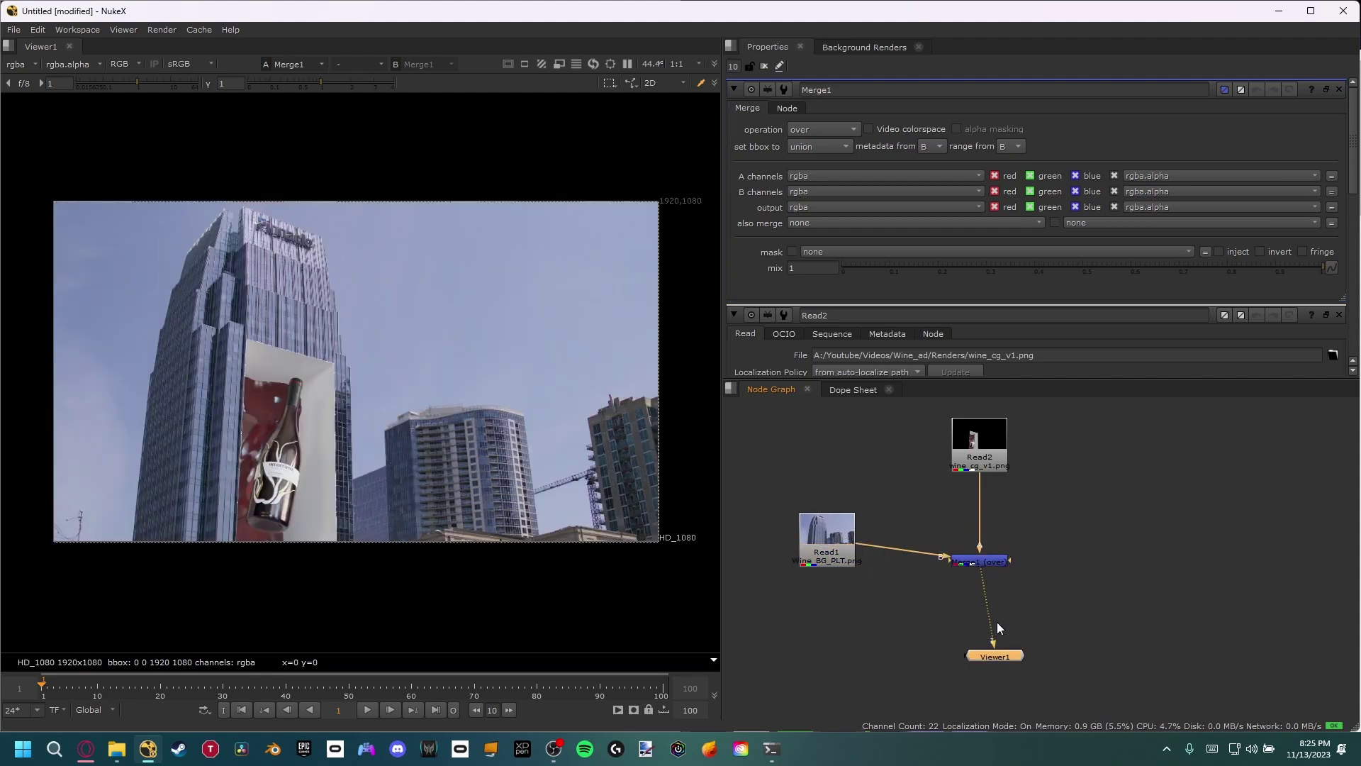
pyautogui.moveTo(1005, 652); pyautogui.dragTo(989, 658)
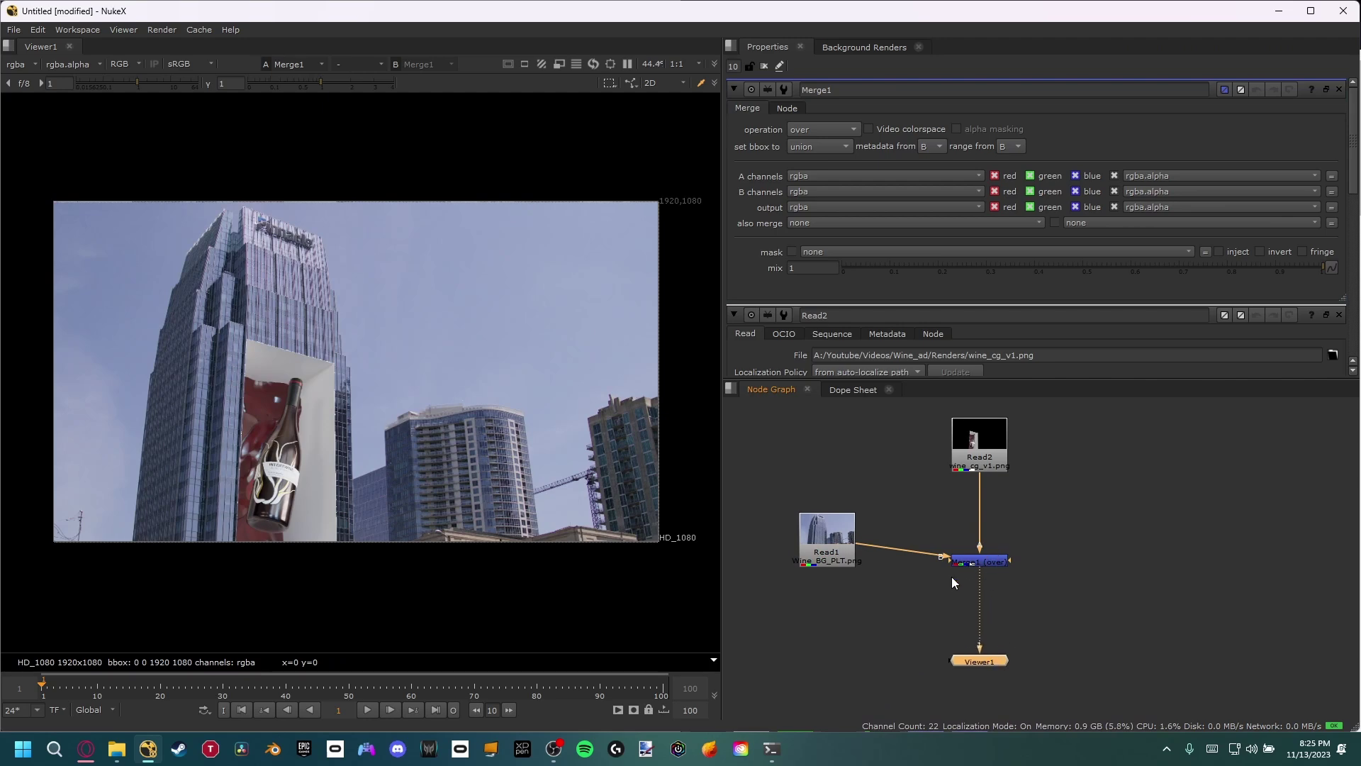
# Step: Examine the edges of the bottle box in the composite, and inspect the render alone in colour and alpha
pyautogui.scroll(3, 397, 439)
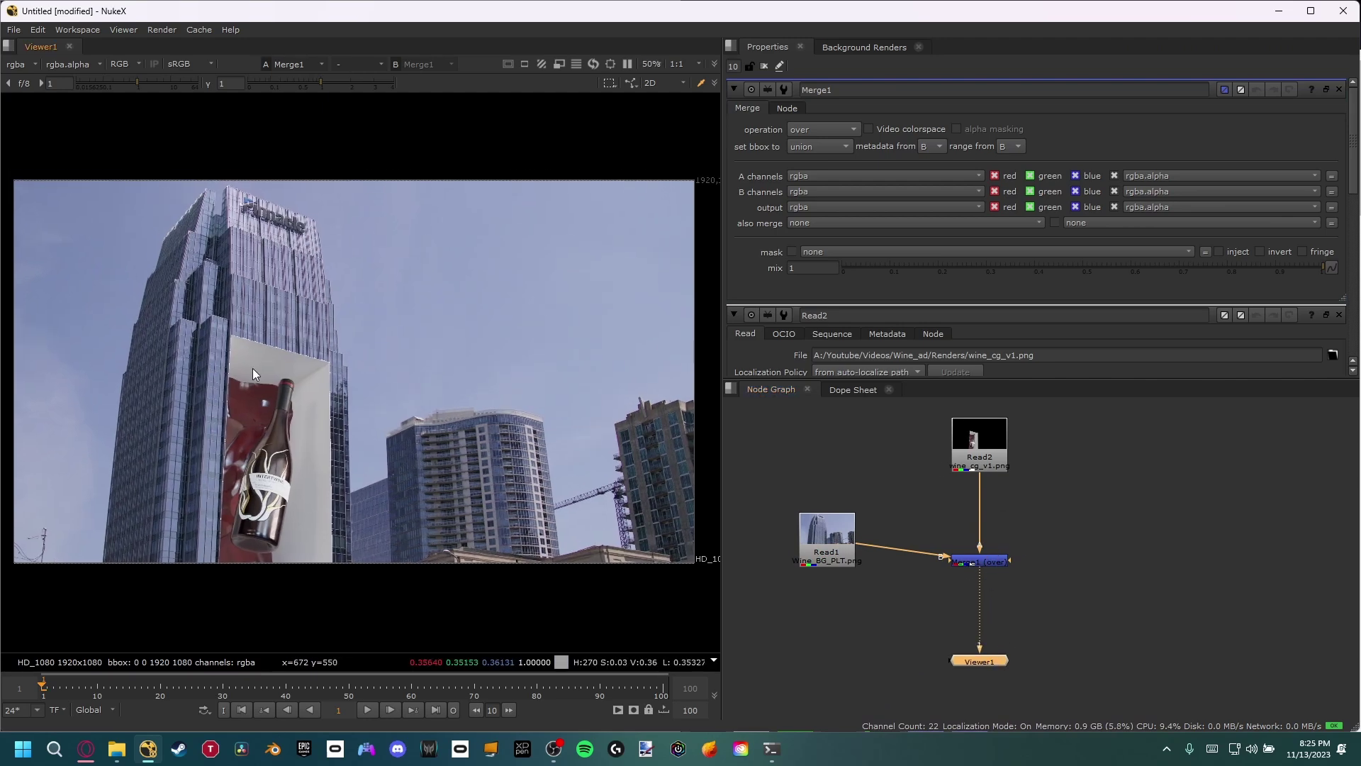
pyautogui.scroll(3, 255, 370)
pyautogui.moveTo(259, 375); pyautogui.dragTo(285, 336, button='middle')
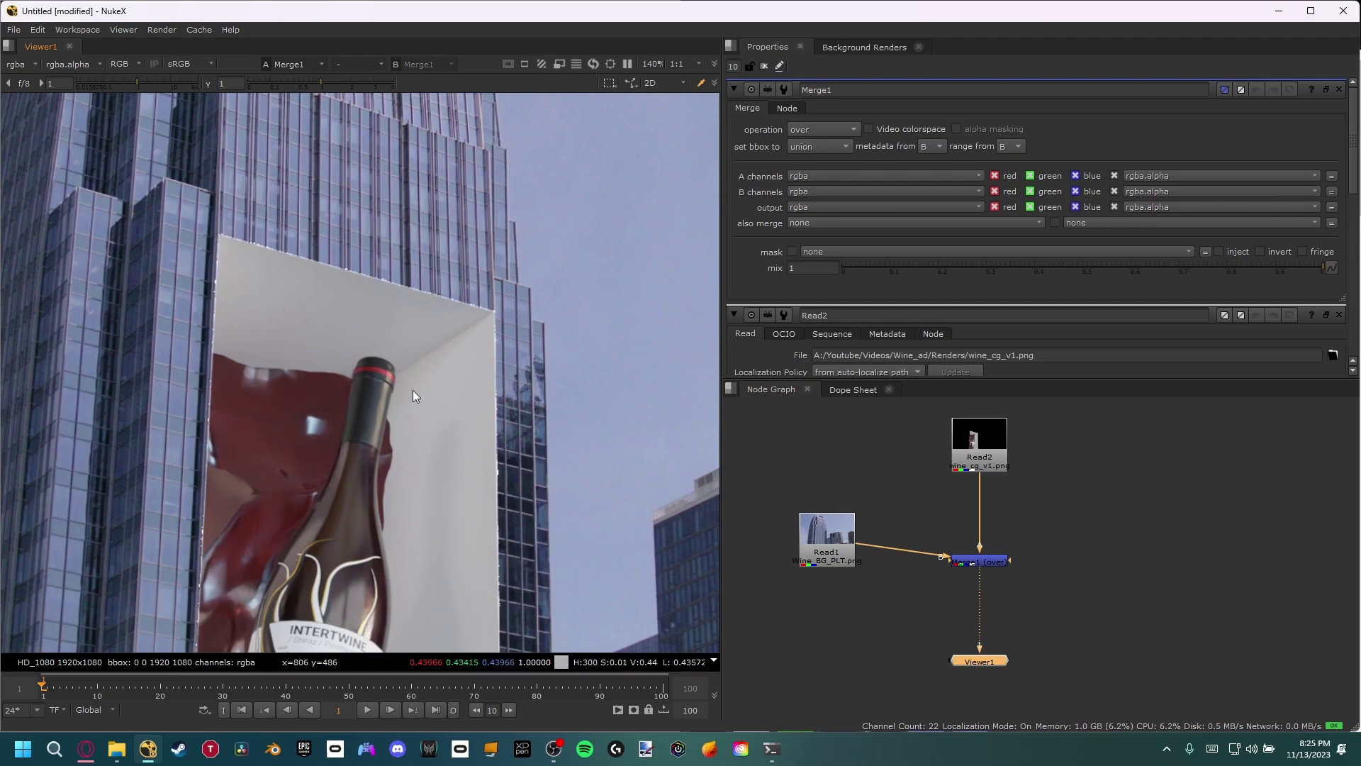
pyautogui.moveTo(413, 390); pyautogui.dragTo(458, 340, button='middle')
pyautogui.click(979, 457)
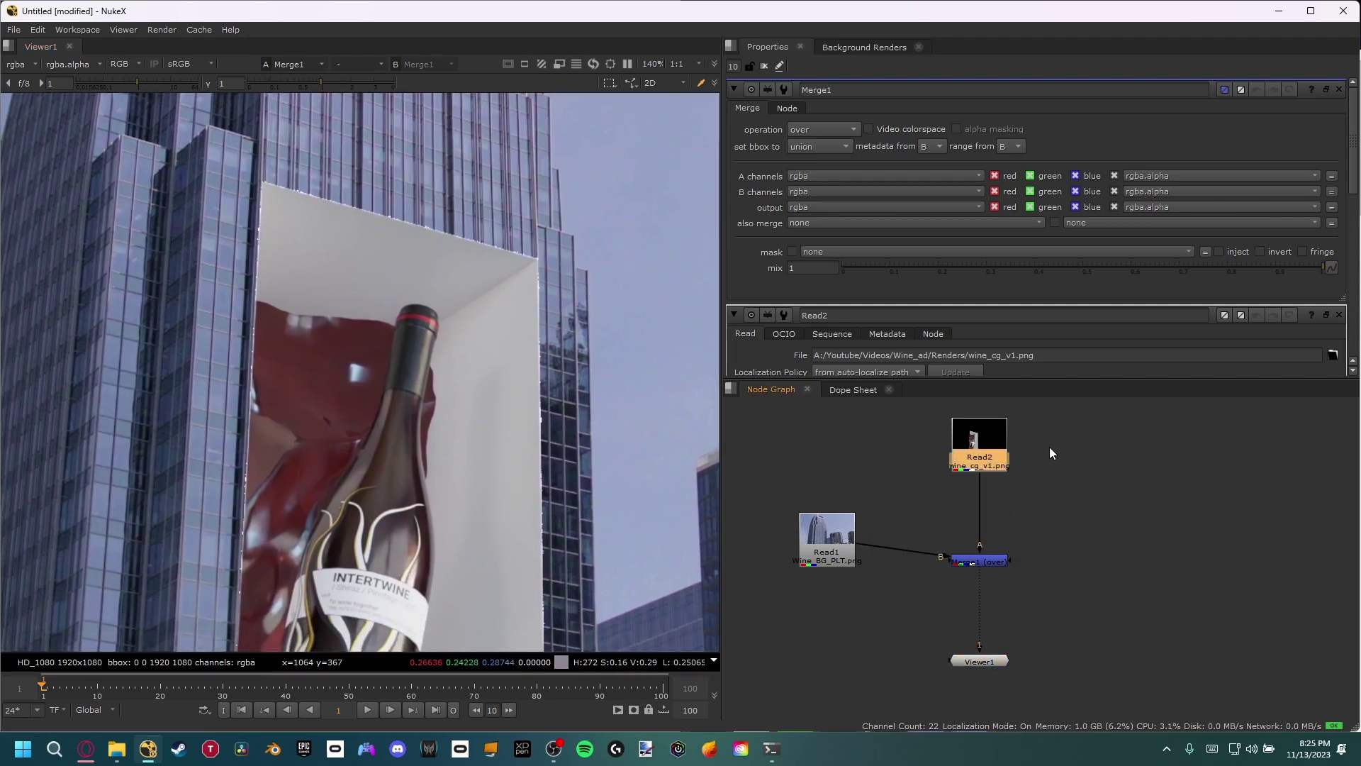
pyautogui.press('1')
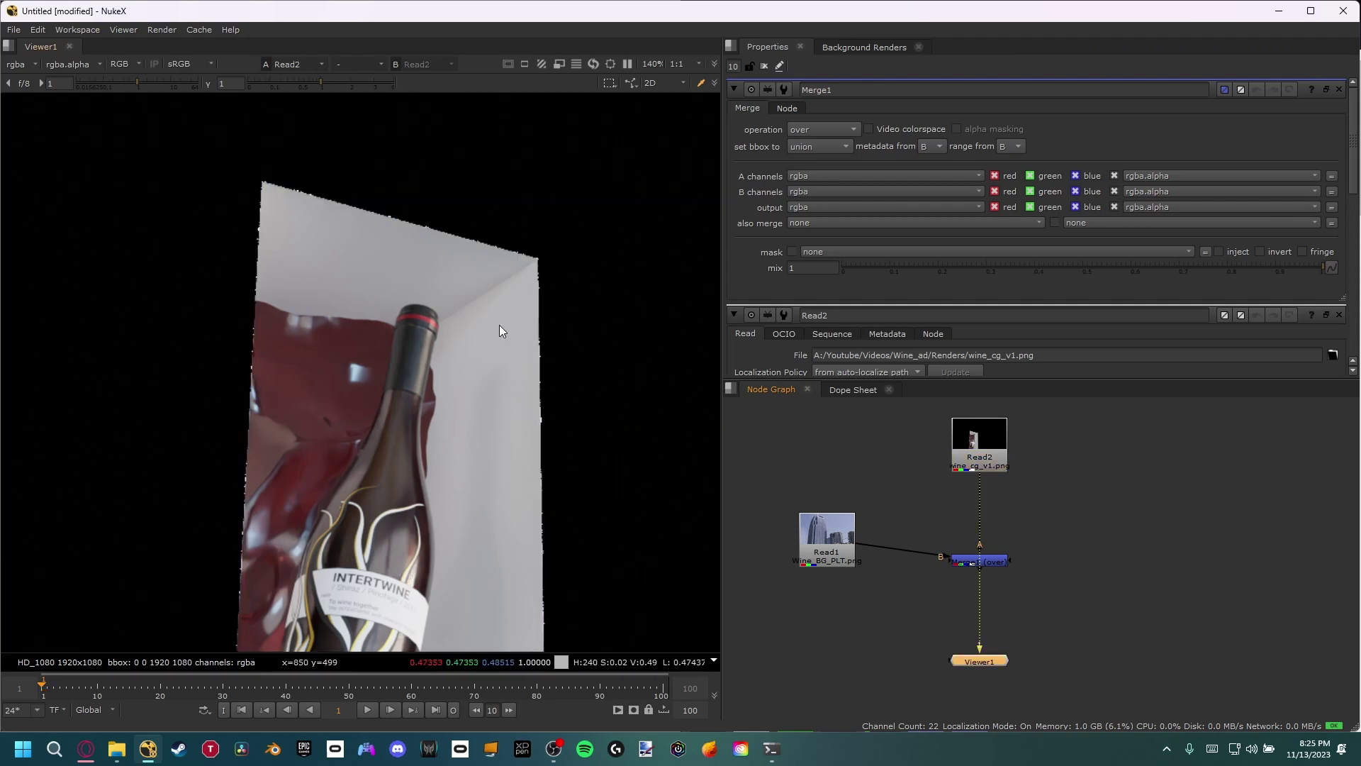
pyautogui.press('a')
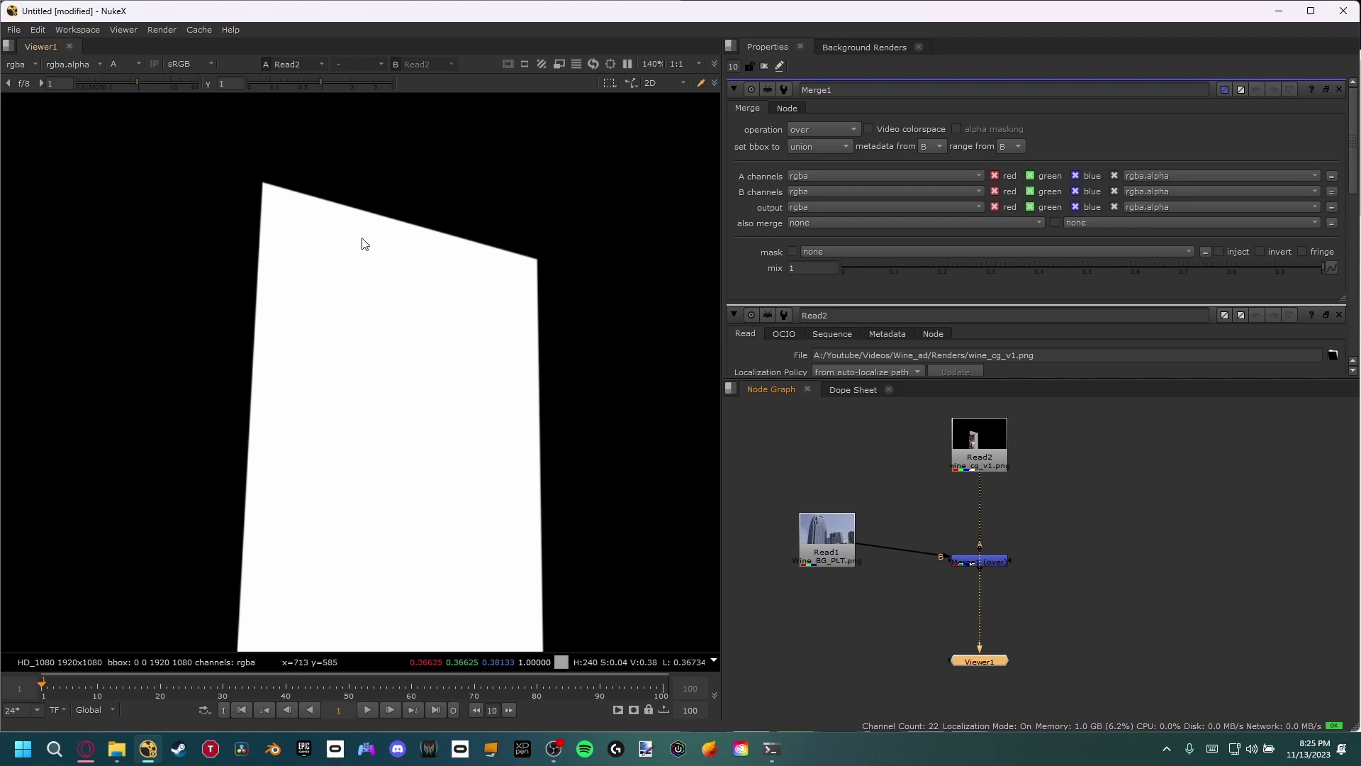
pyautogui.press('a')
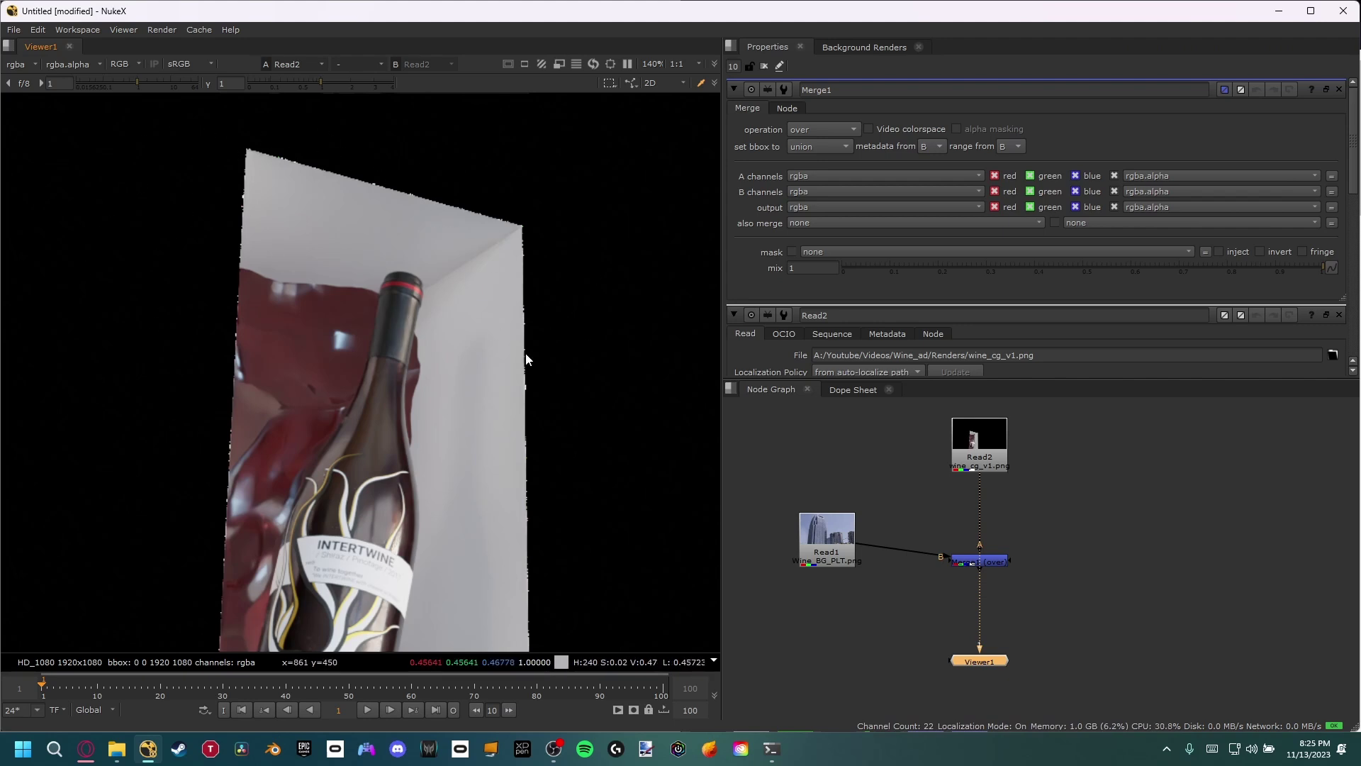
# Step: Insert a Premult node between the bottle render and the Merge node, and view its output
pyautogui.click(972, 511)
pyautogui.press('Tab')
pyautogui.write('prem')
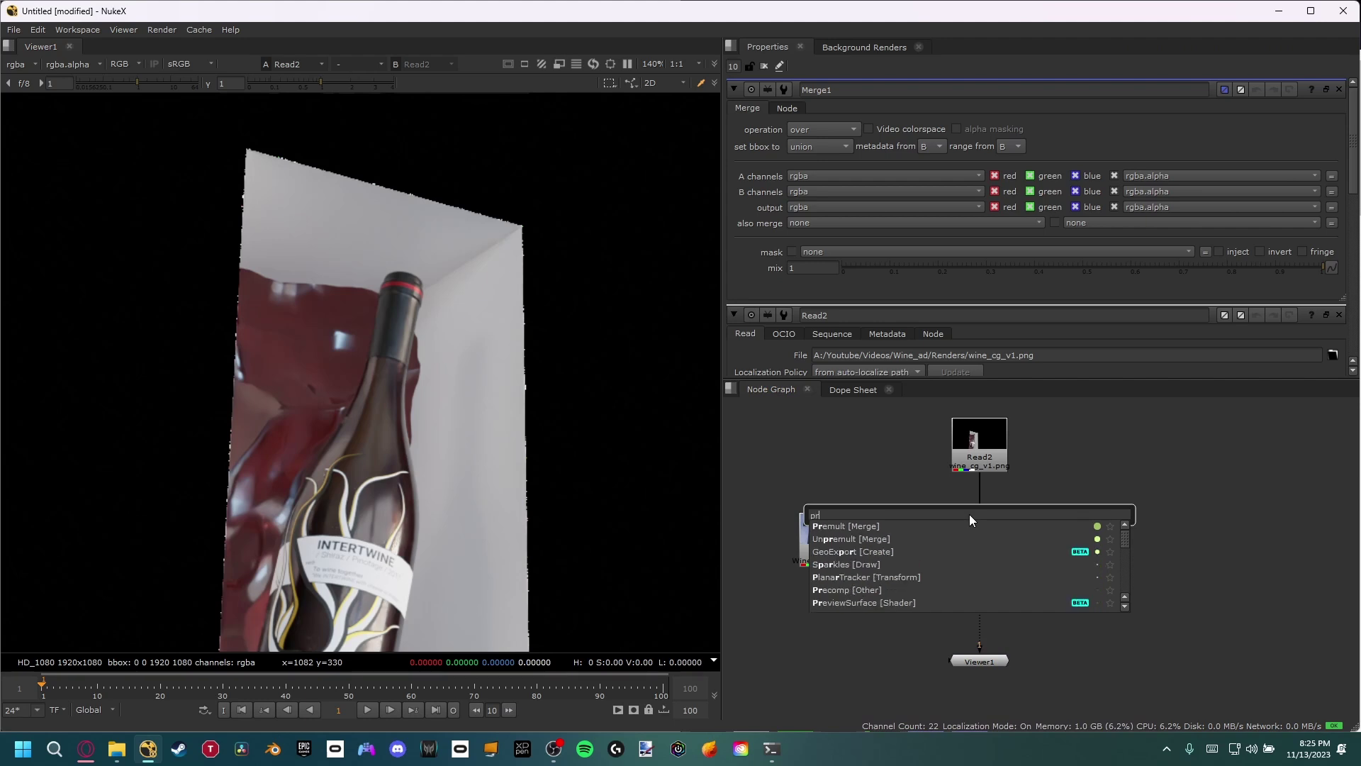
pyautogui.press('Return')
pyautogui.press('1')
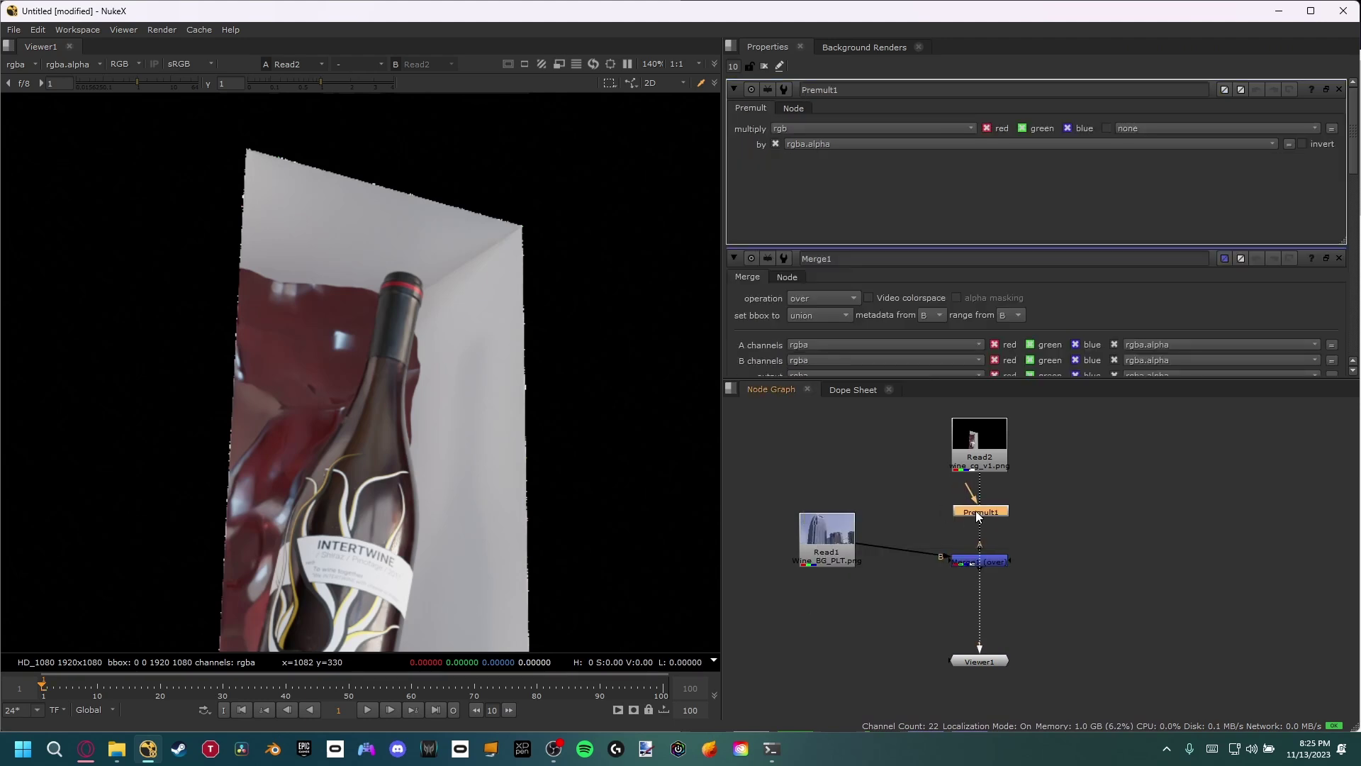
pyautogui.moveTo(965, 513); pyautogui.dragTo(996, 522)
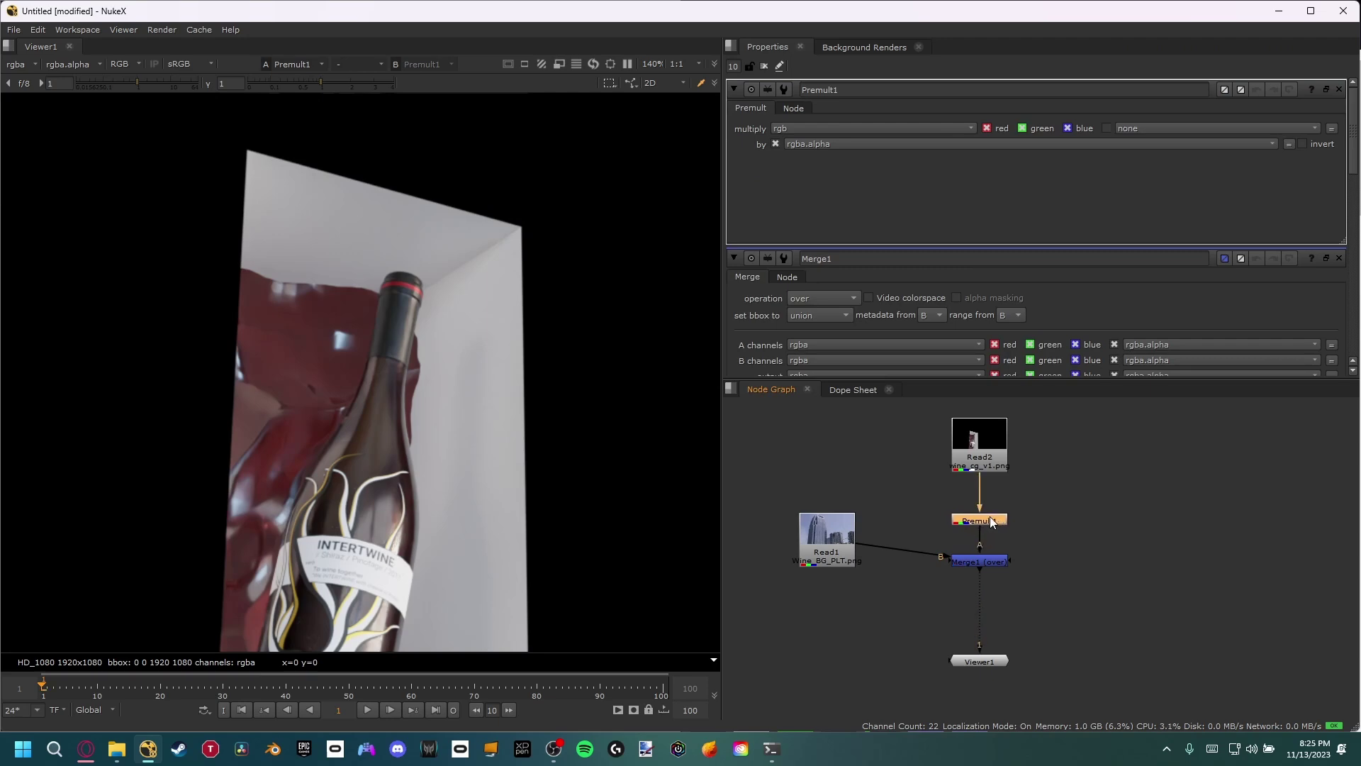
# Step: View the Merge output and examine the bottle box's edges against the building
pyautogui.click(991, 554)
pyautogui.press('1')
pyautogui.scroll(-4, 444, 360)
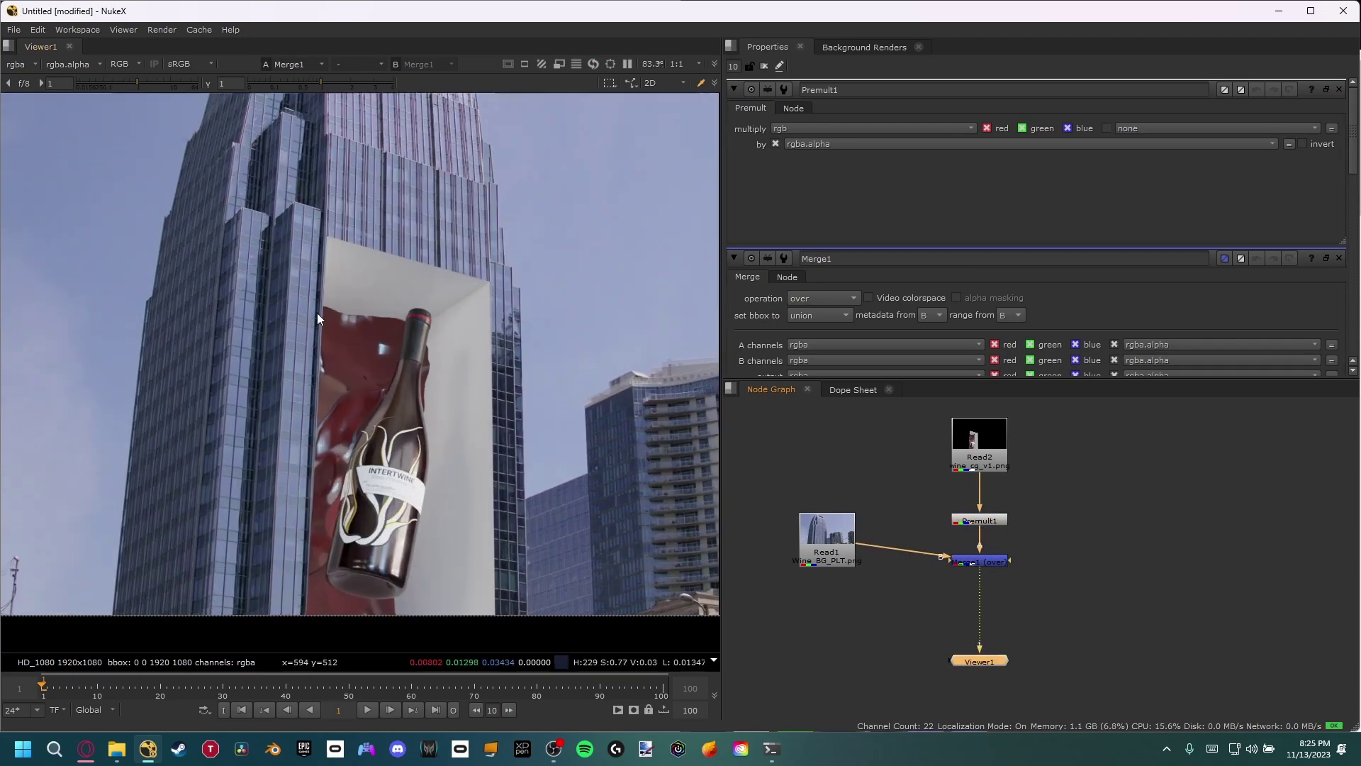
pyautogui.scroll(1, 360, 418)
pyautogui.scroll(-2, 354, 426)
pyautogui.scroll(1, 343, 406)
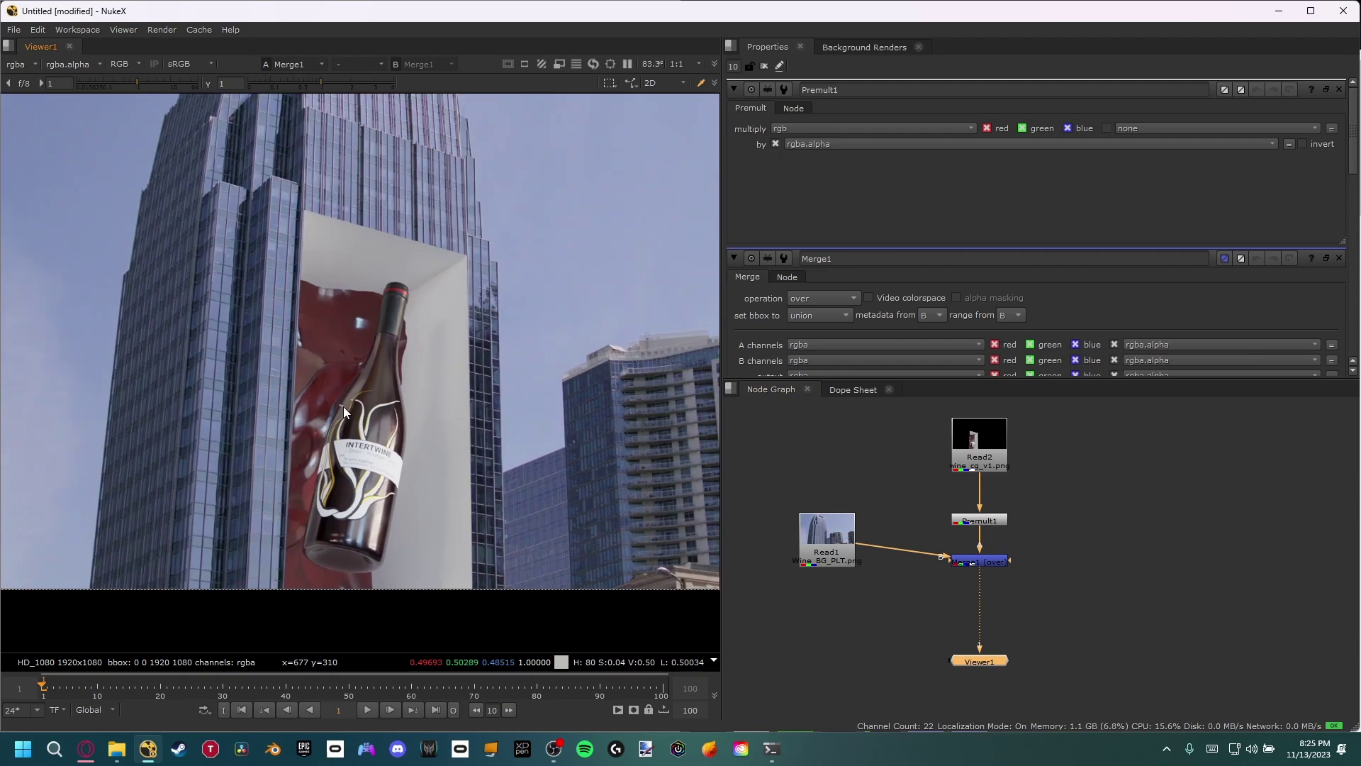
pyautogui.scroll(-1, 343, 406)
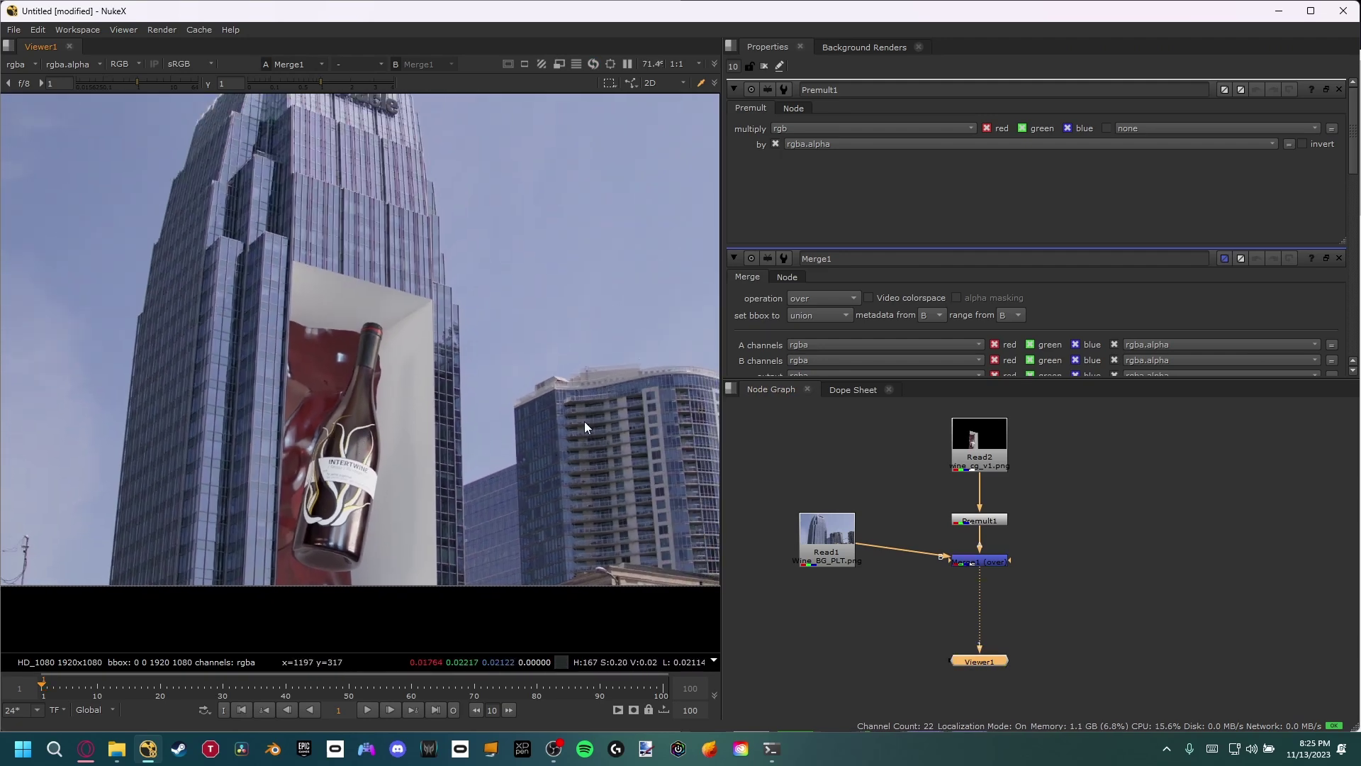
# Step: Add a Dot to the background plate's connection, routing it at right angles into the Merge, and space out the Merge and Premult nodes
pyautogui.moveTo(837, 539); pyautogui.dragTo(807, 527)
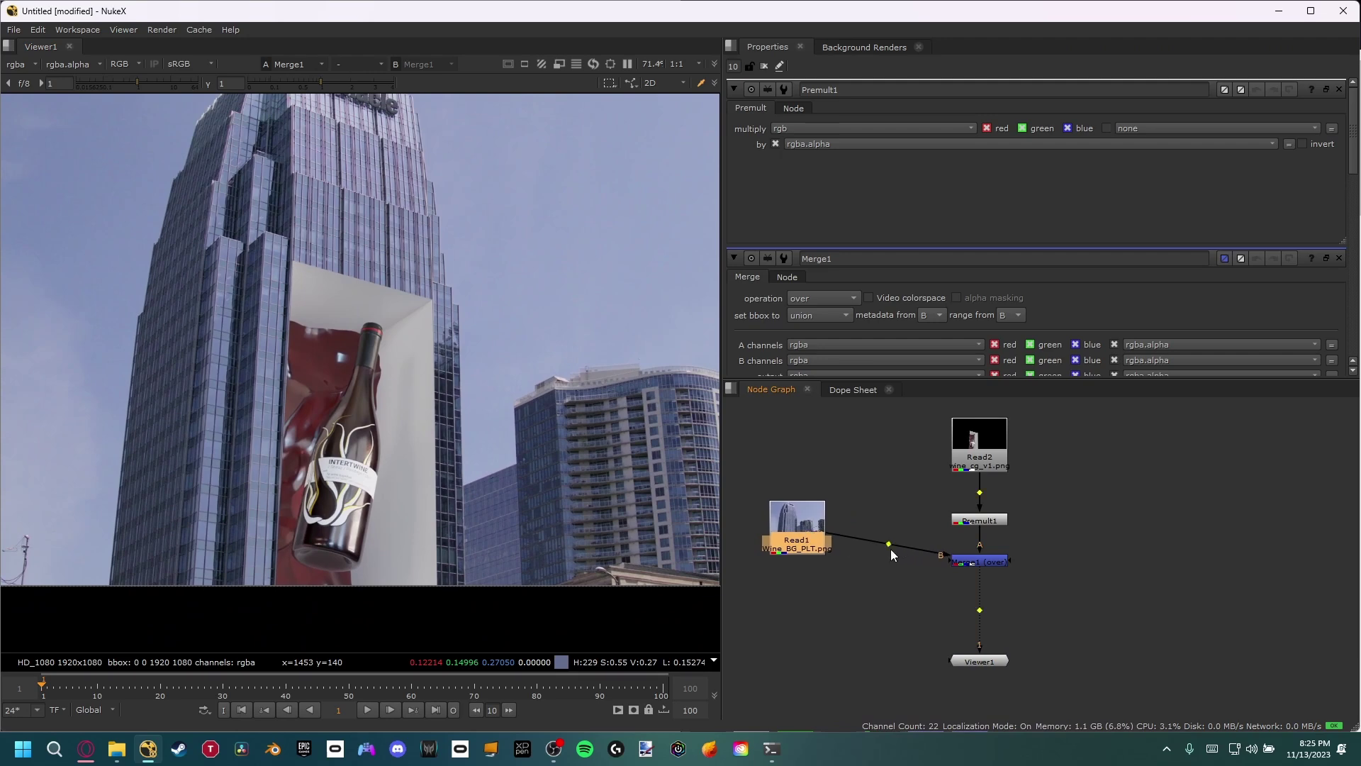
pyautogui.keyDown('ctrl'); pyautogui.moveTo(889, 545); pyautogui.dragTo(795, 635); pyautogui.keyUp('ctrl')
pyautogui.moveTo(991, 567); pyautogui.dragTo(990, 671)
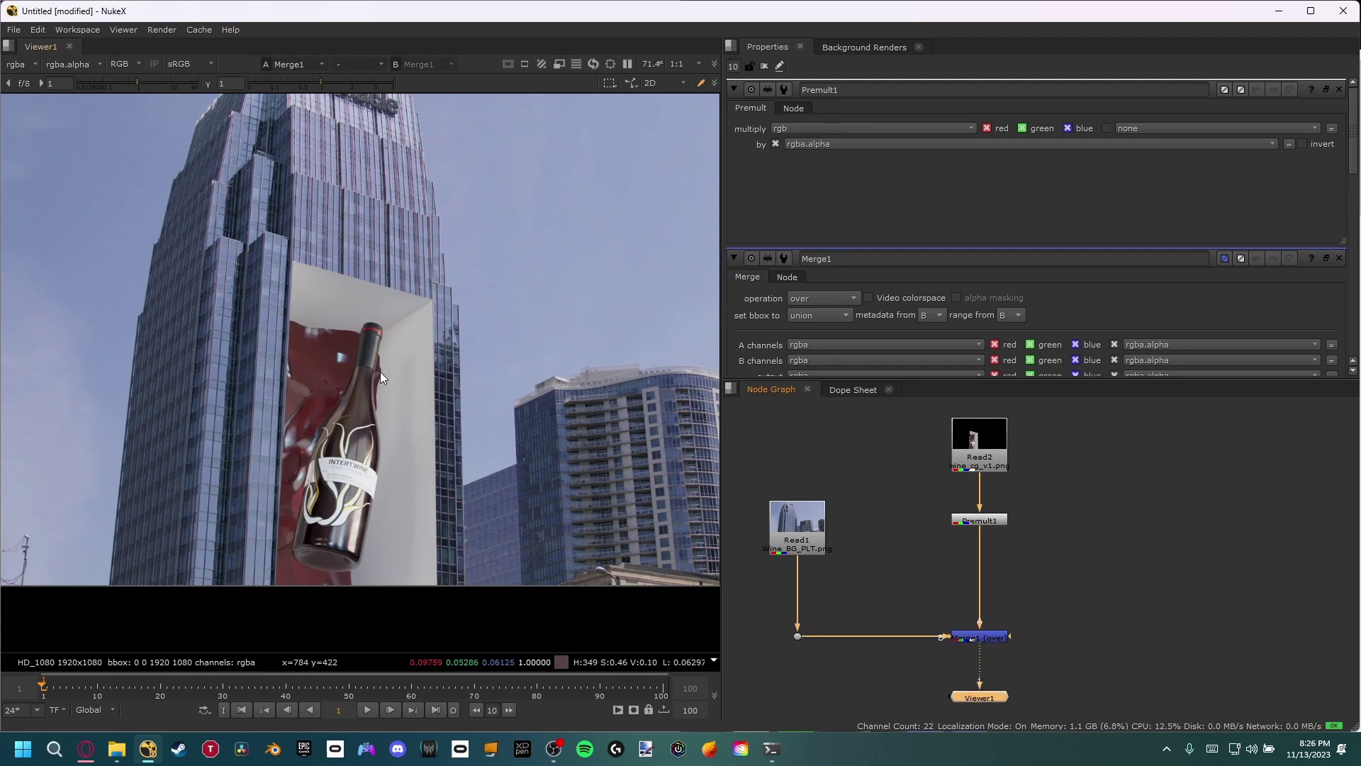
pyautogui.scroll(1, 380, 372)
pyautogui.scroll(4, 350, 363)
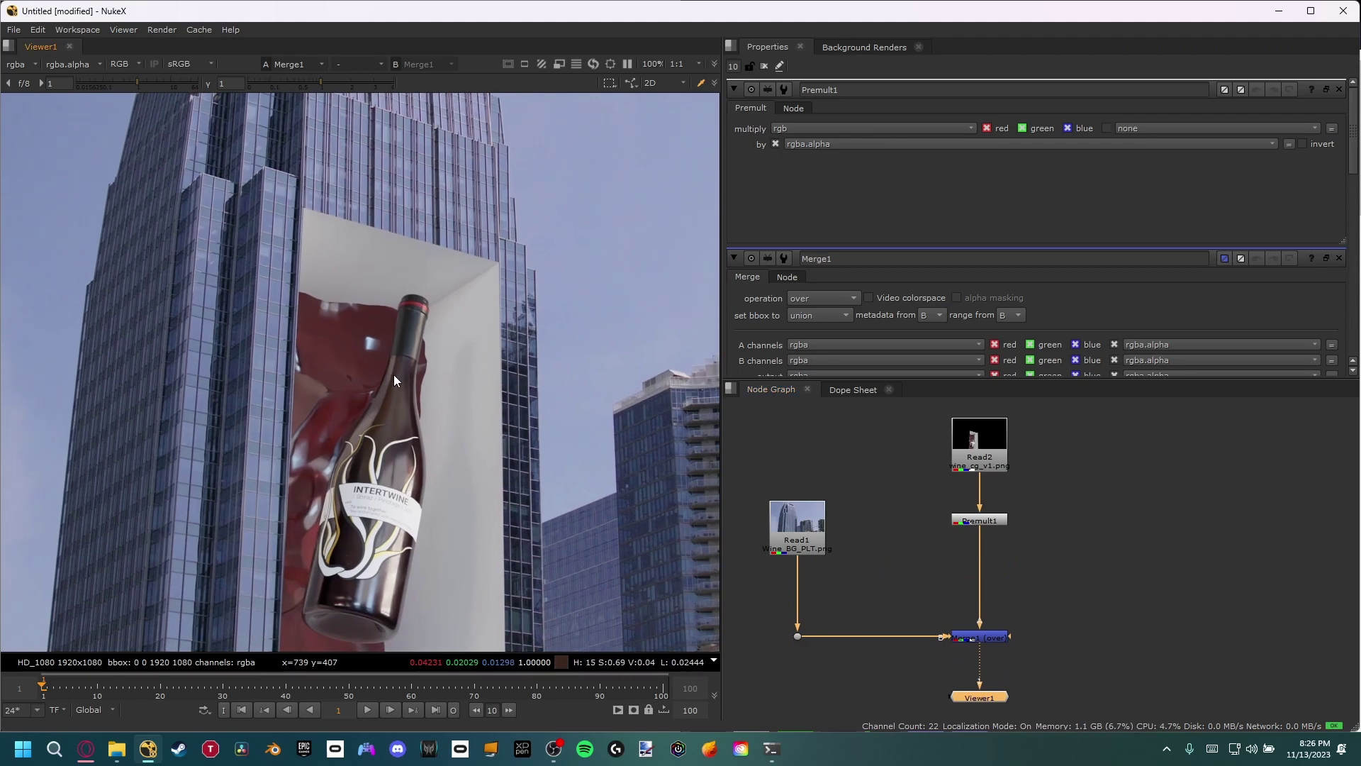
pyautogui.scroll(3, 379, 378)
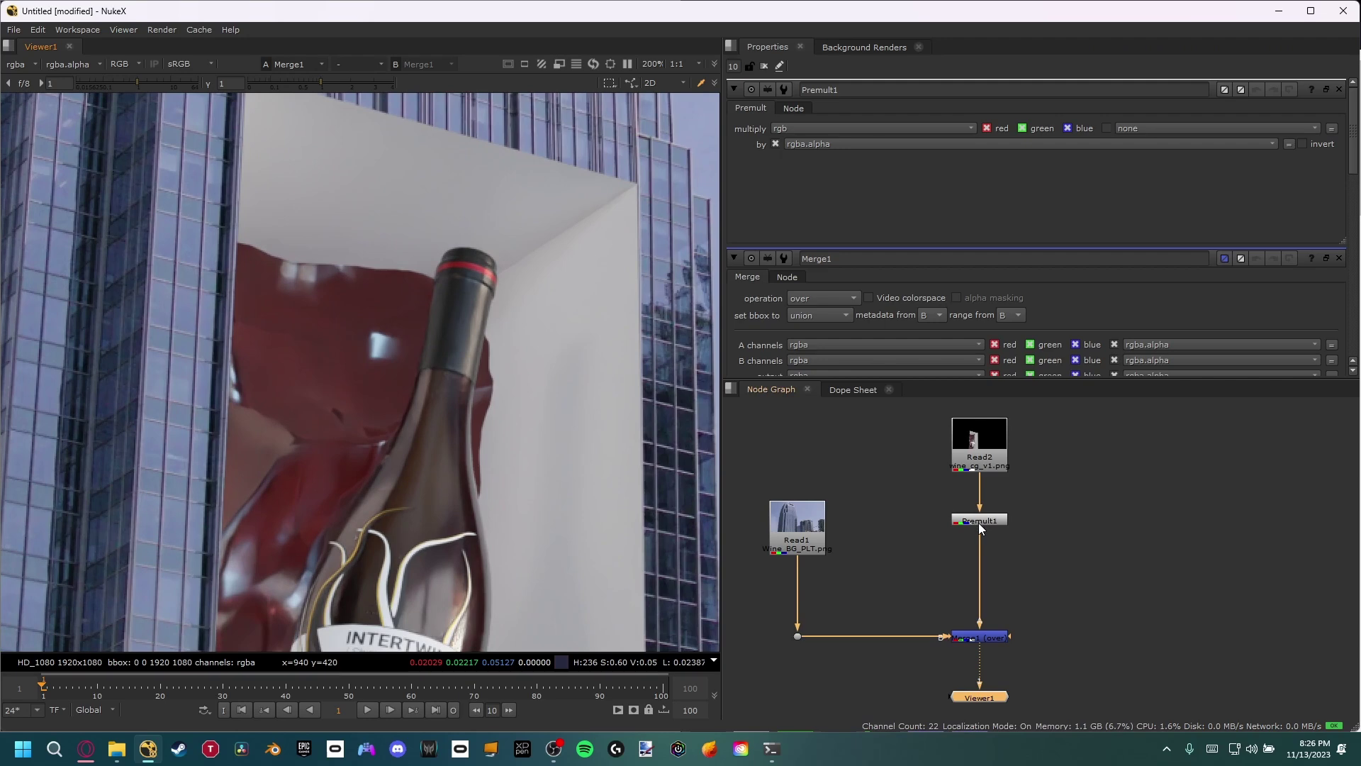
pyautogui.moveTo(980, 528); pyautogui.dragTo(981, 569)
# Step: Disable and re-enable the Premult node to compare the box edges in the composite
pyautogui.scroll(-2, 553, 441)
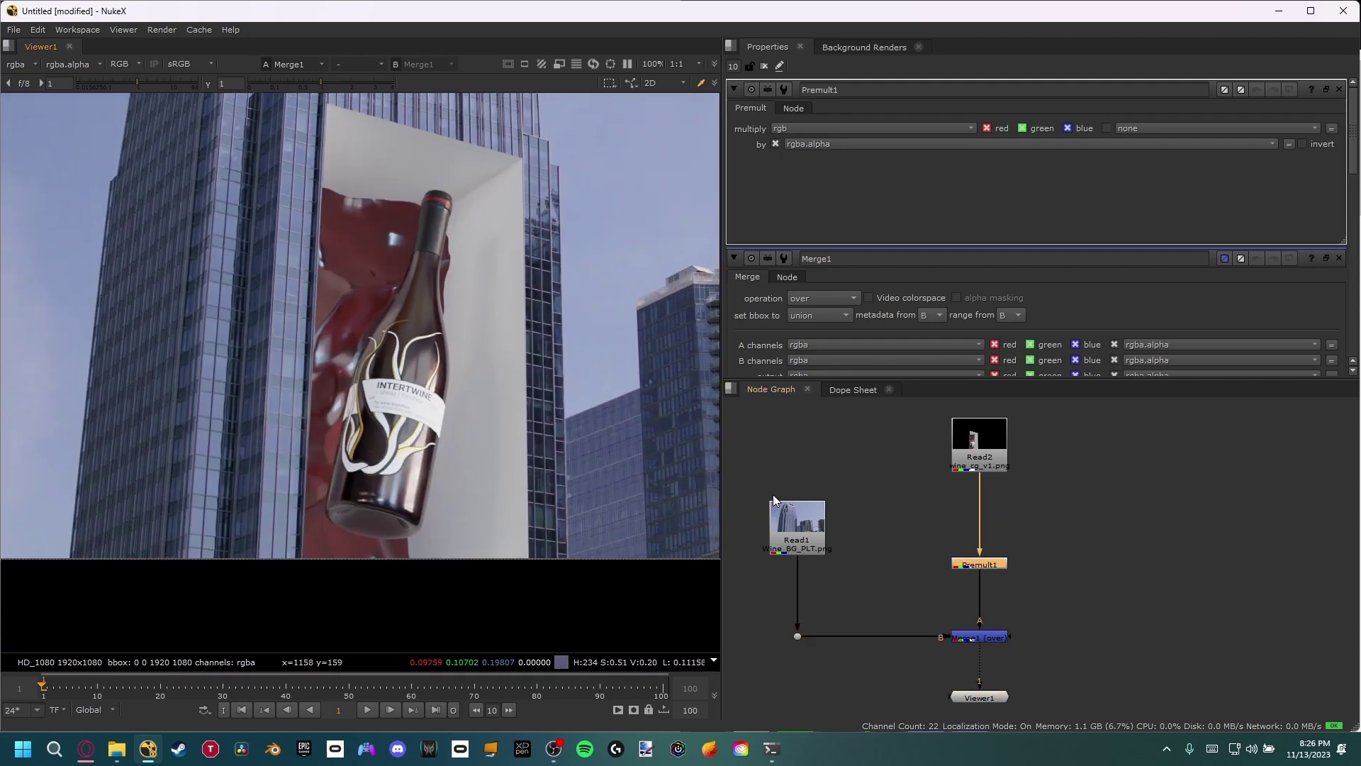
pyautogui.press('d')
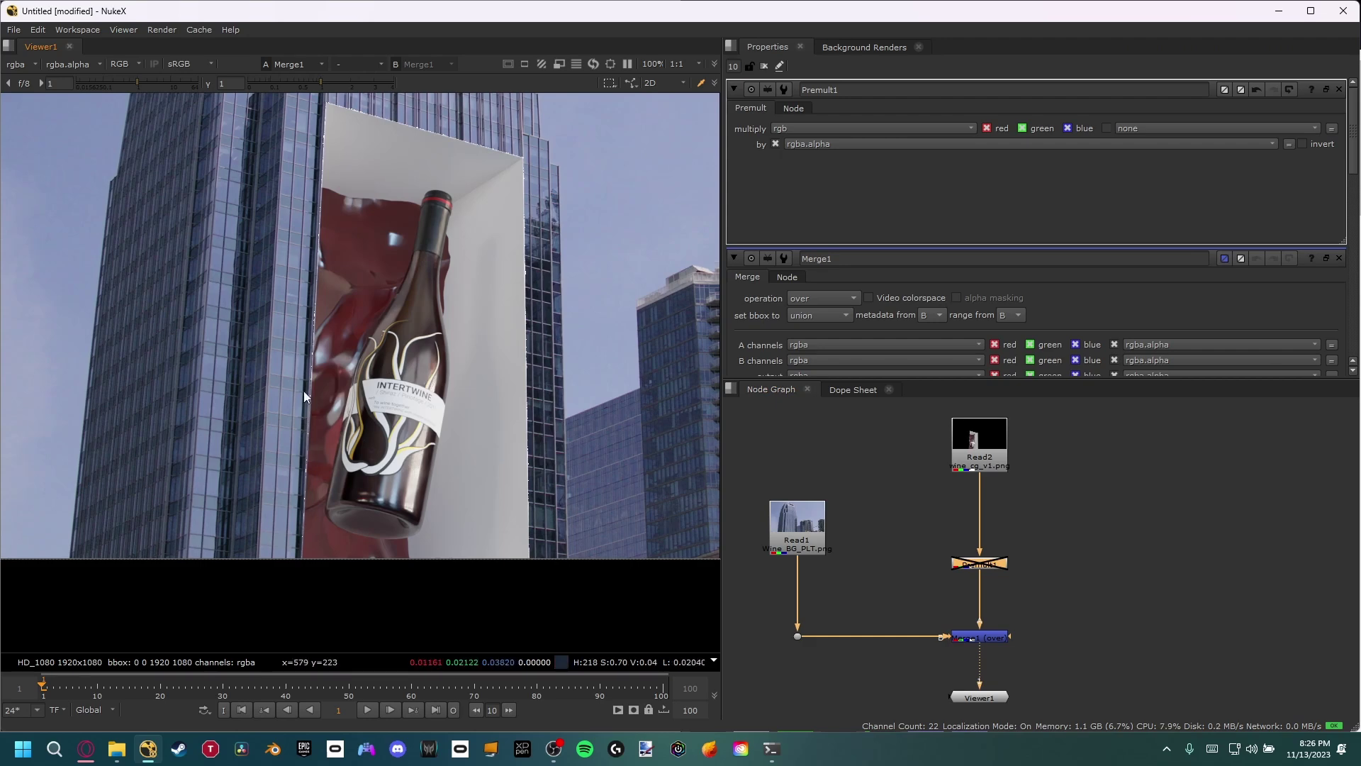
pyautogui.press('d')
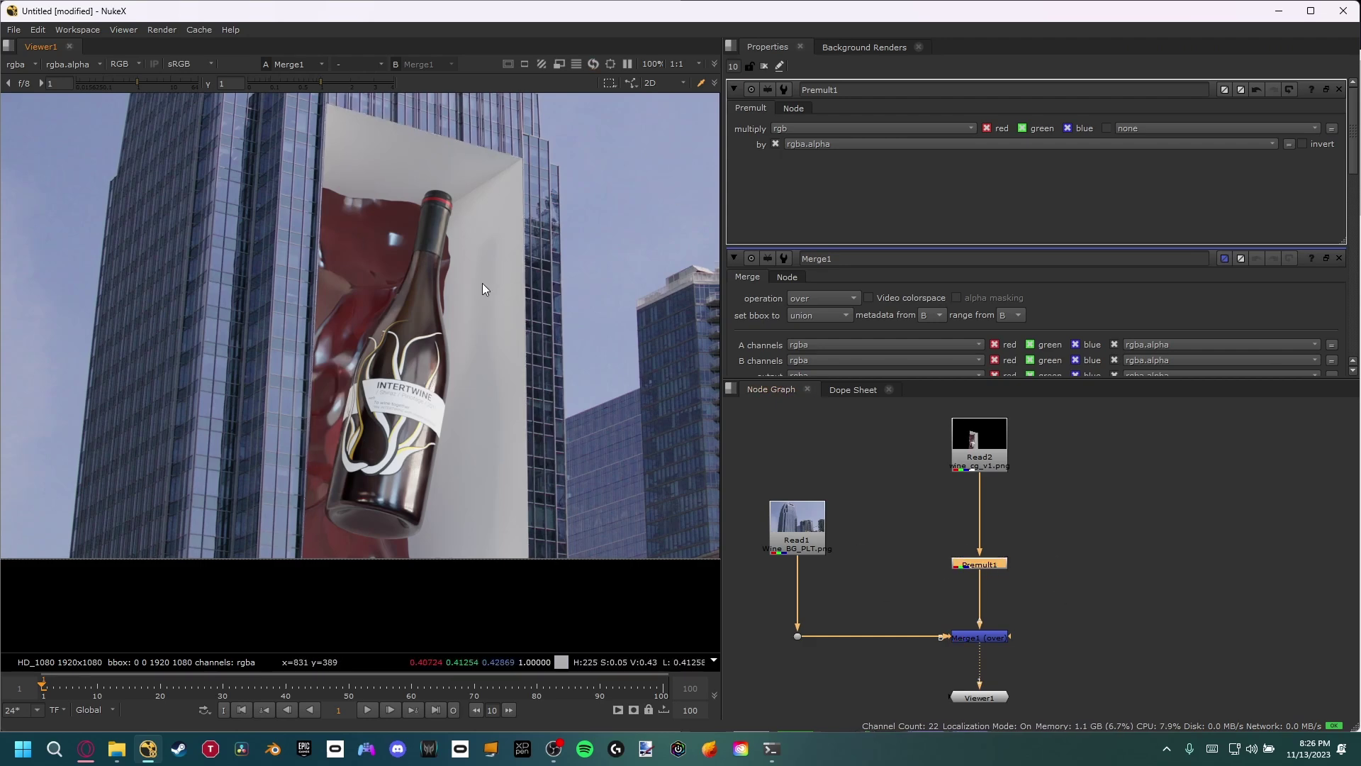
pyautogui.moveTo(424, 292); pyautogui.dragTo(447, 324, button='middle')
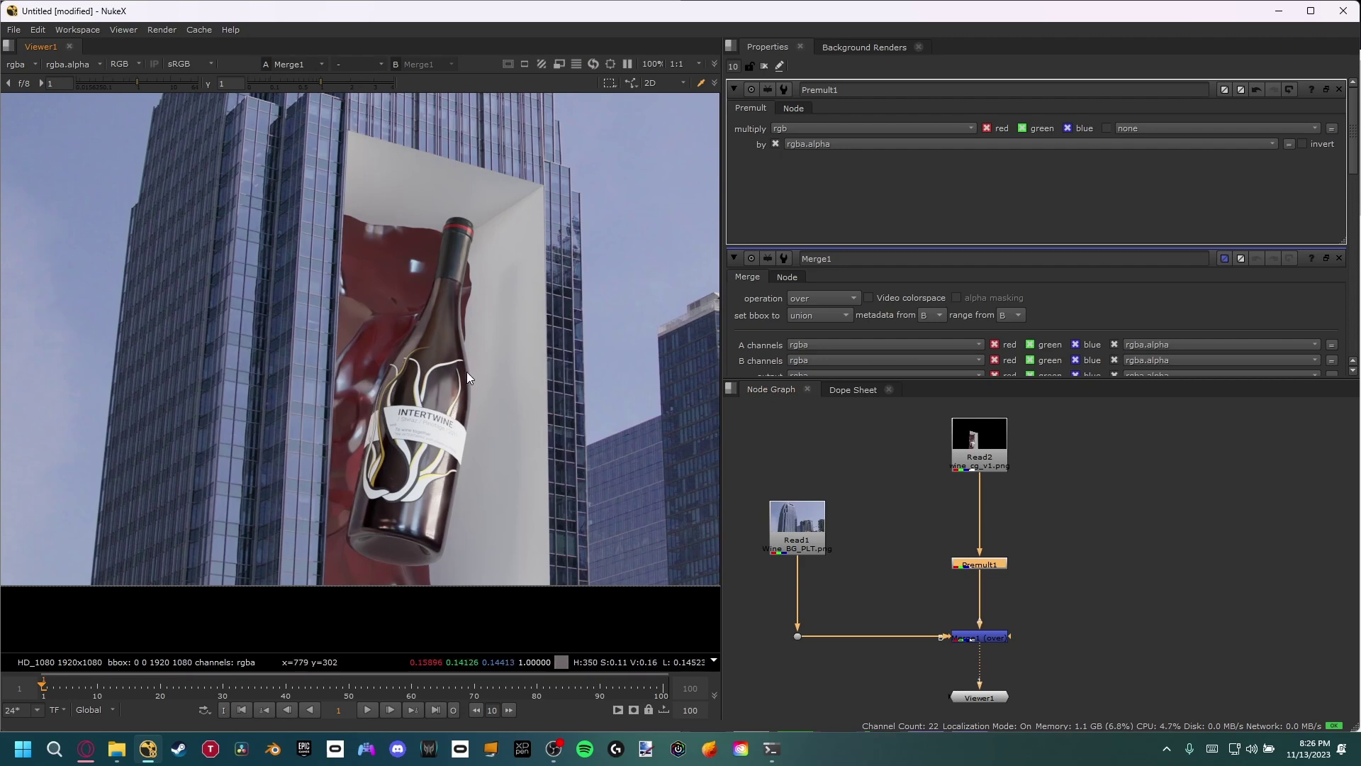
# Step: Insert a Grade node between the bottle render and the Premult node, and disable it
pyautogui.click(942, 512)
pyautogui.press('g')
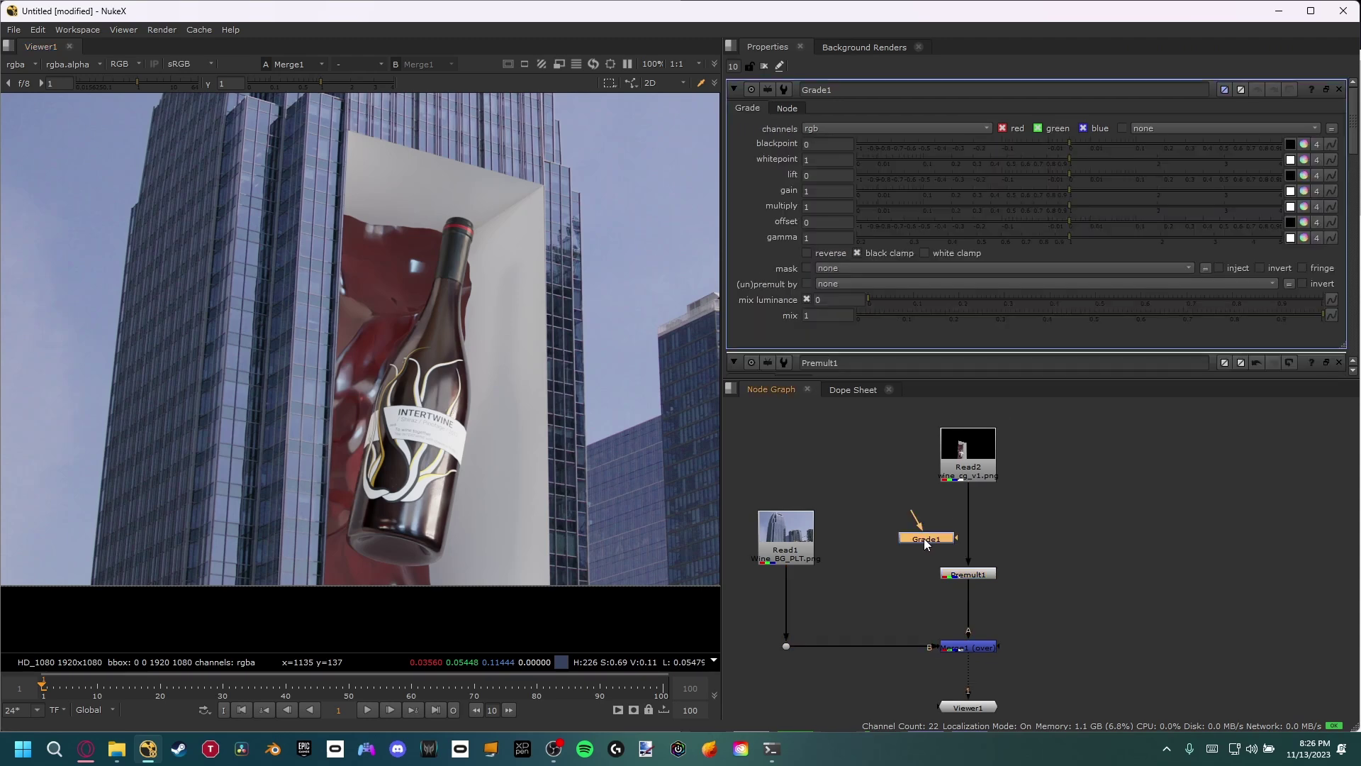
pyautogui.moveTo(930, 539); pyautogui.dragTo(977, 534)
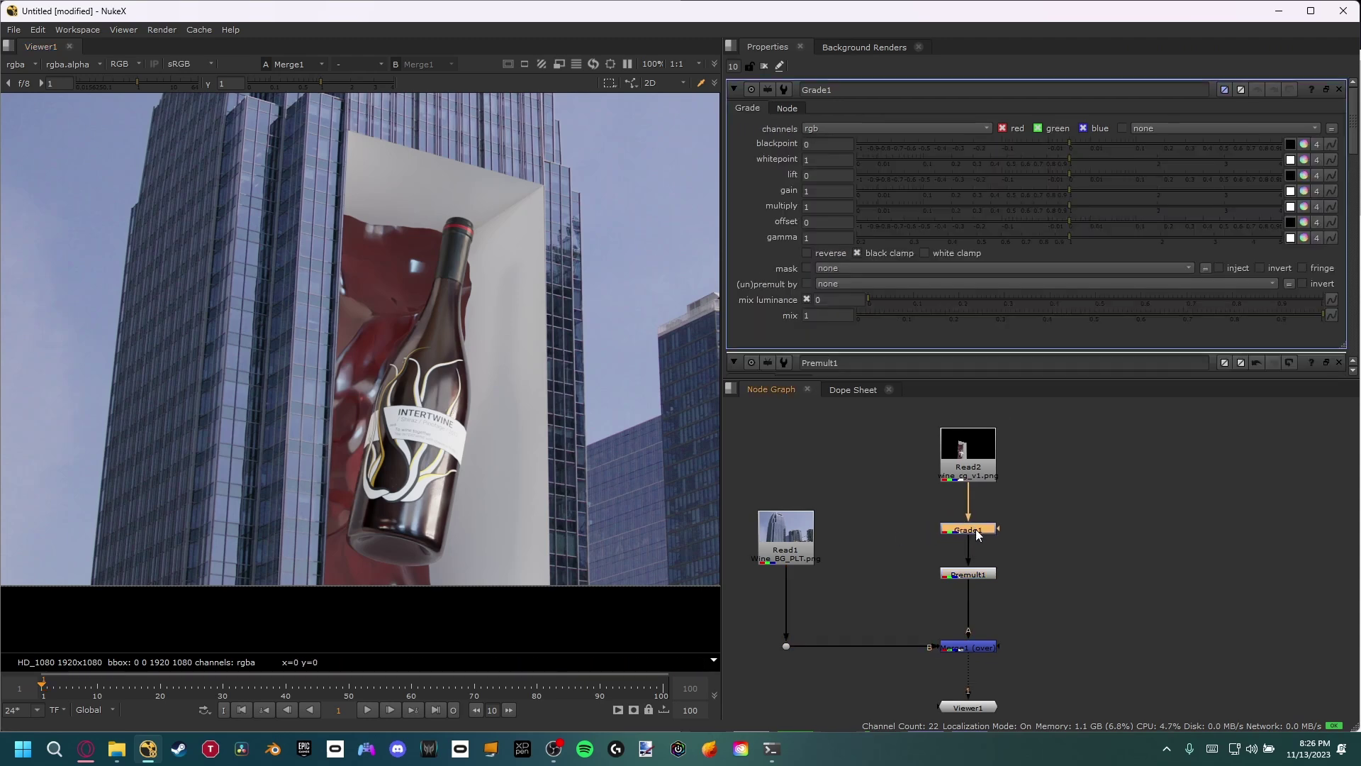
pyautogui.press('d')
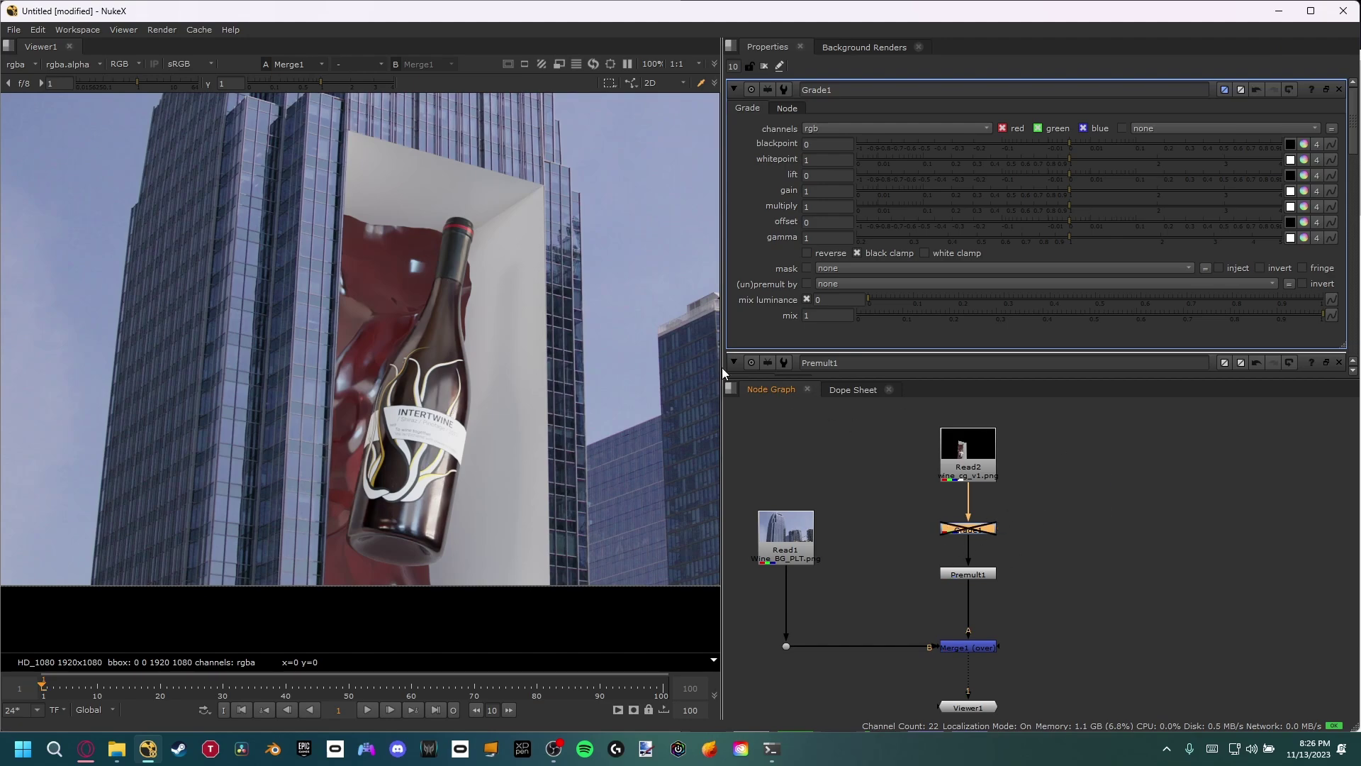
# Step: View the Grade output, check the shadows with viewer gamma 4, and sample the blackpoint from the darkest glass just below the label artwork
pyautogui.scroll(2, 526, 329)
pyautogui.scroll(2, 496, 326)
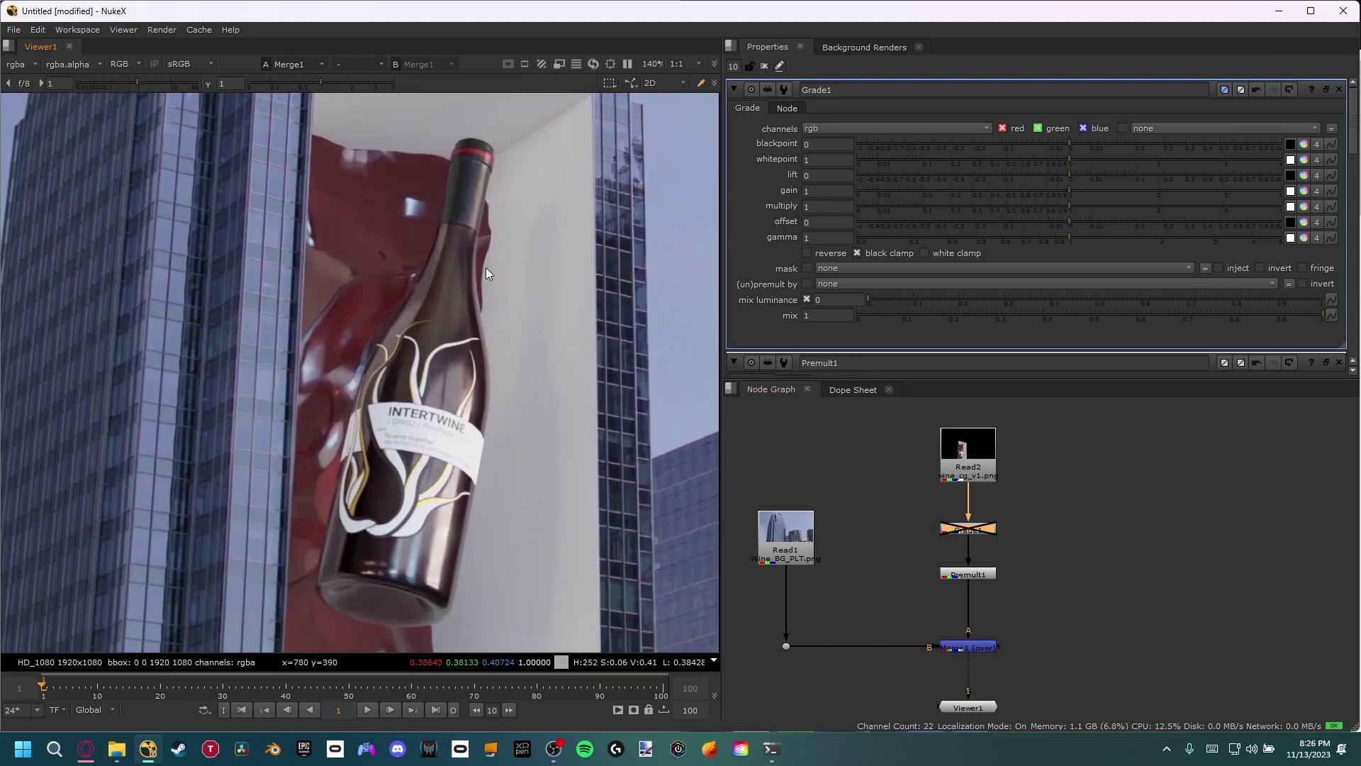
pyautogui.scroll(10, 450, 354)
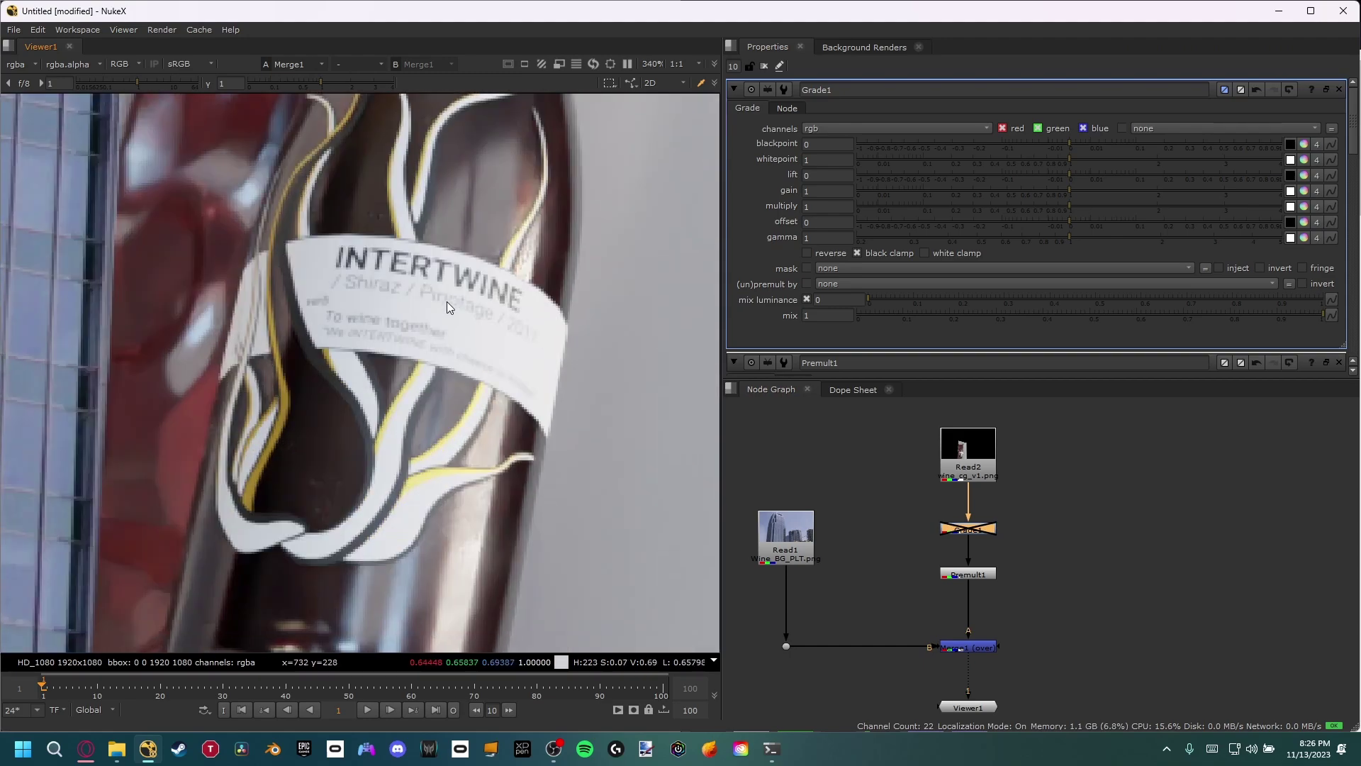
pyautogui.press('1')
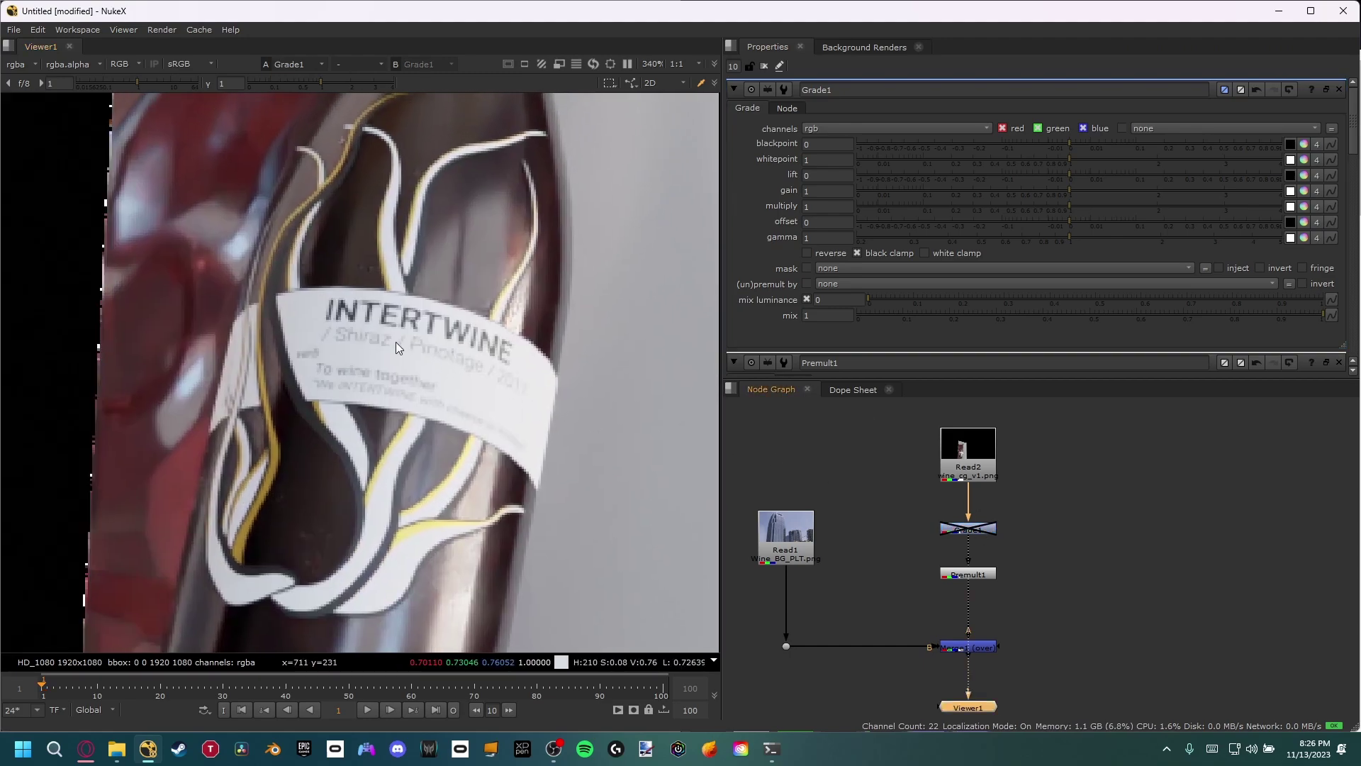
pyautogui.scroll(-3, 396, 341)
pyautogui.click(1290, 144)
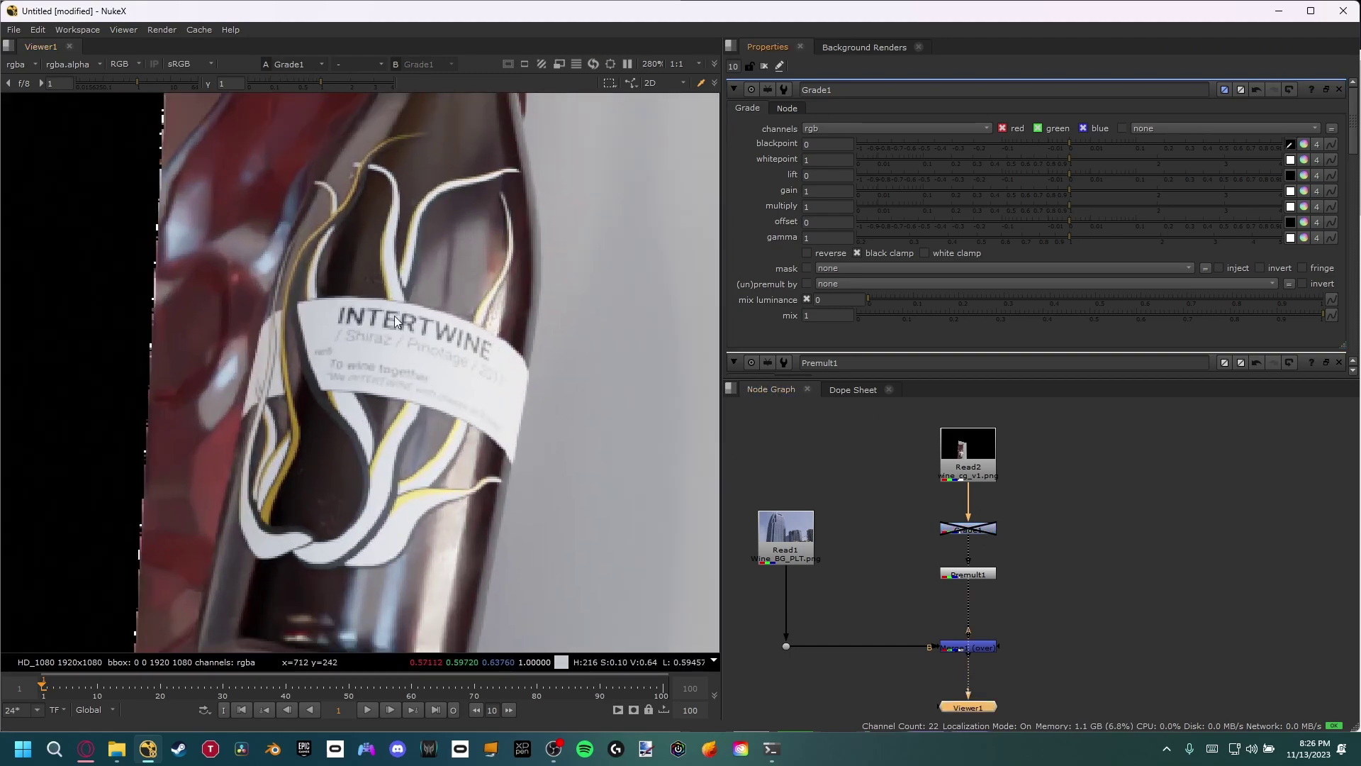
pyautogui.scroll(-1, 415, 245)
pyautogui.moveTo(416, 246); pyautogui.dragTo(393, 205, button='middle')
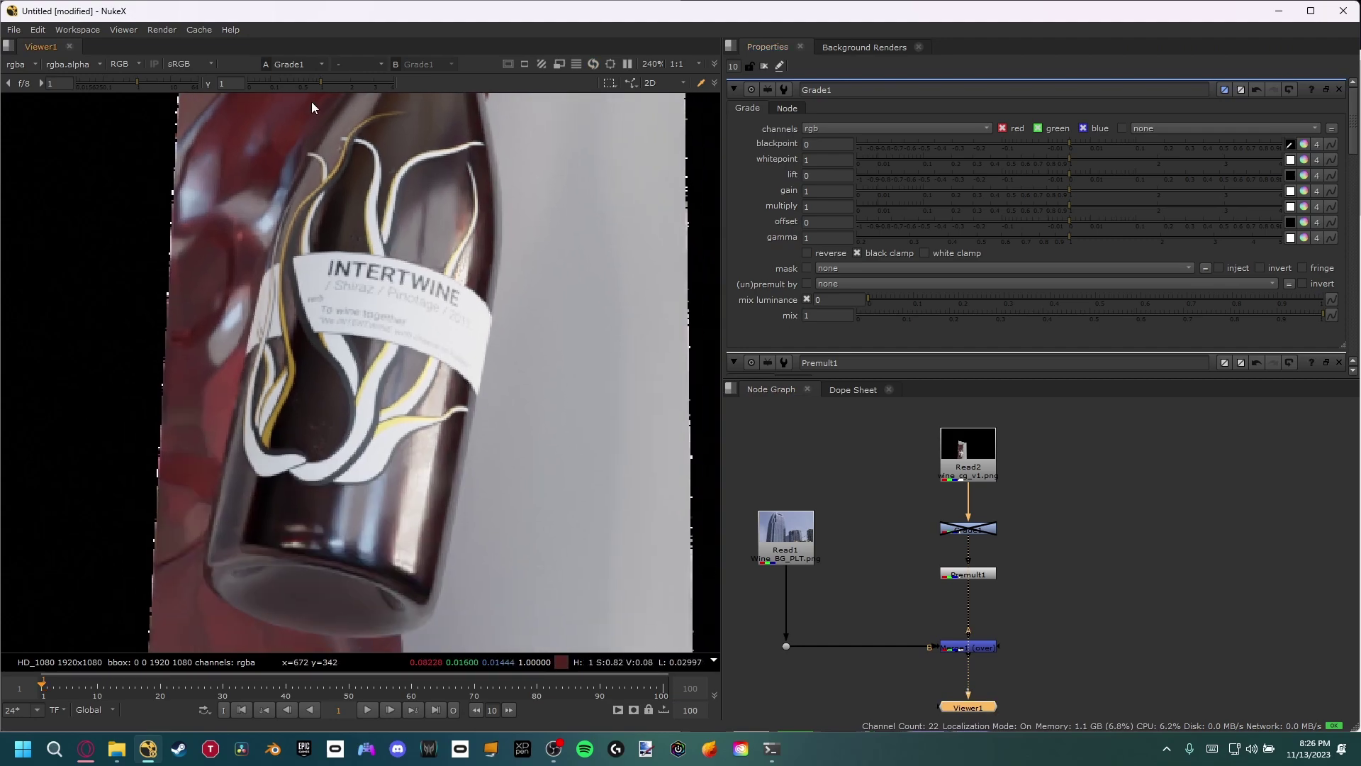
pyautogui.moveTo(316, 83); pyautogui.dragTo(401, 93)
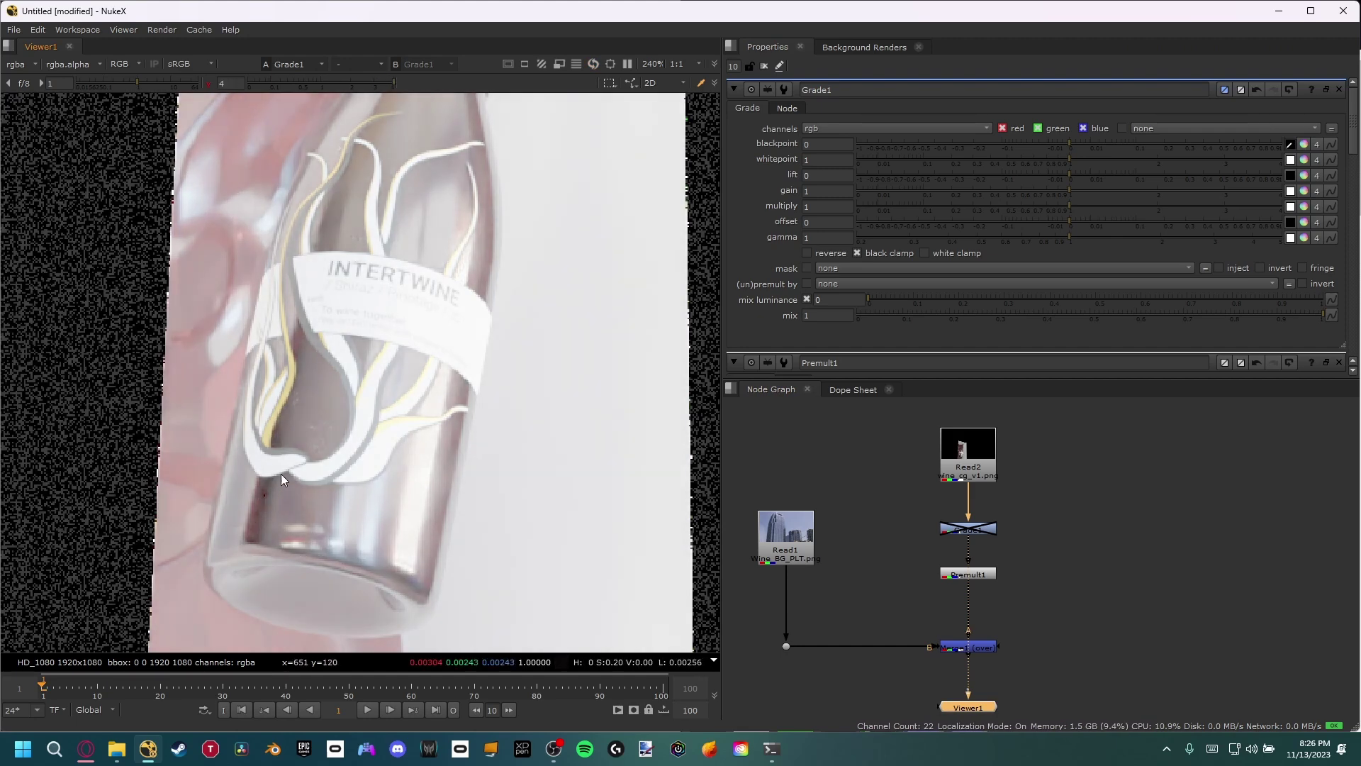
pyautogui.click(321, 83)
pyautogui.scroll(8, 256, 508)
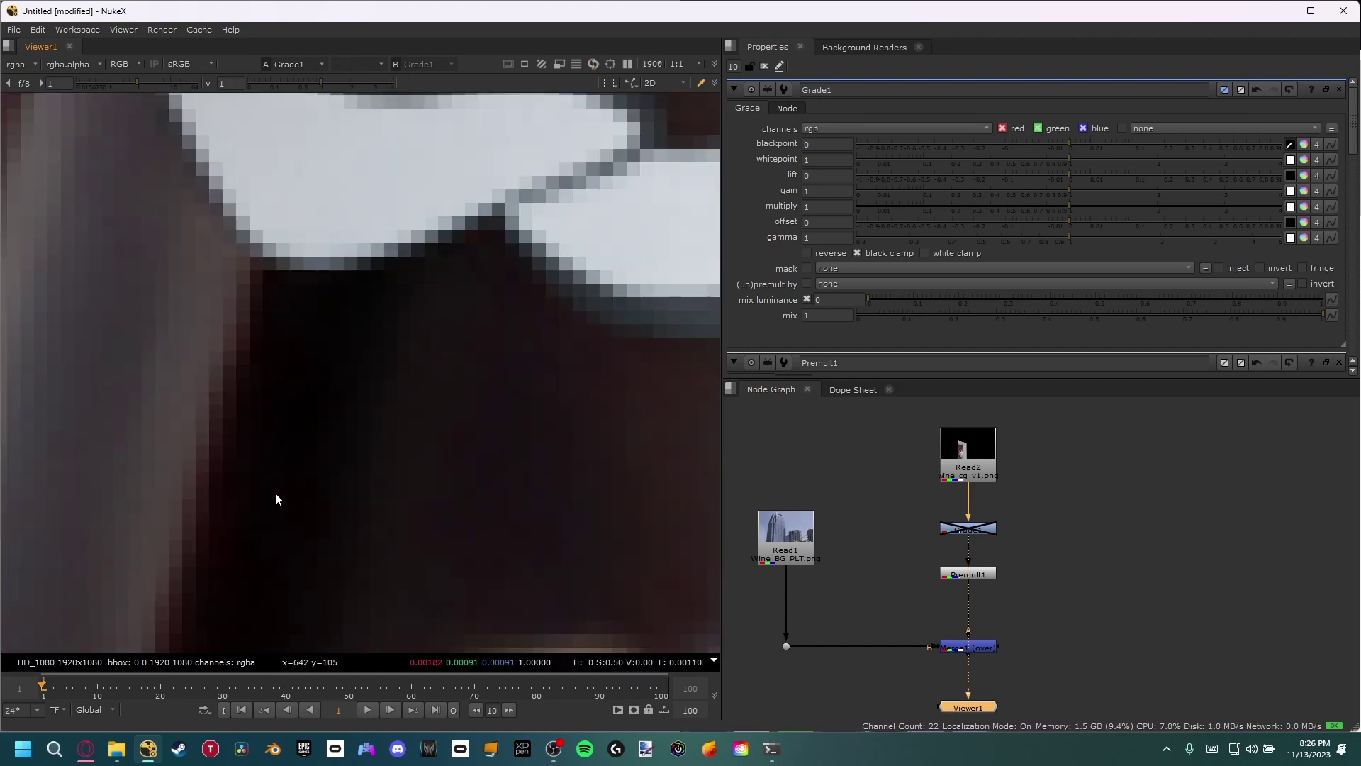
pyautogui.keyDown('ctrl'); pyautogui.click(303, 444); pyautogui.keyUp('ctrl')
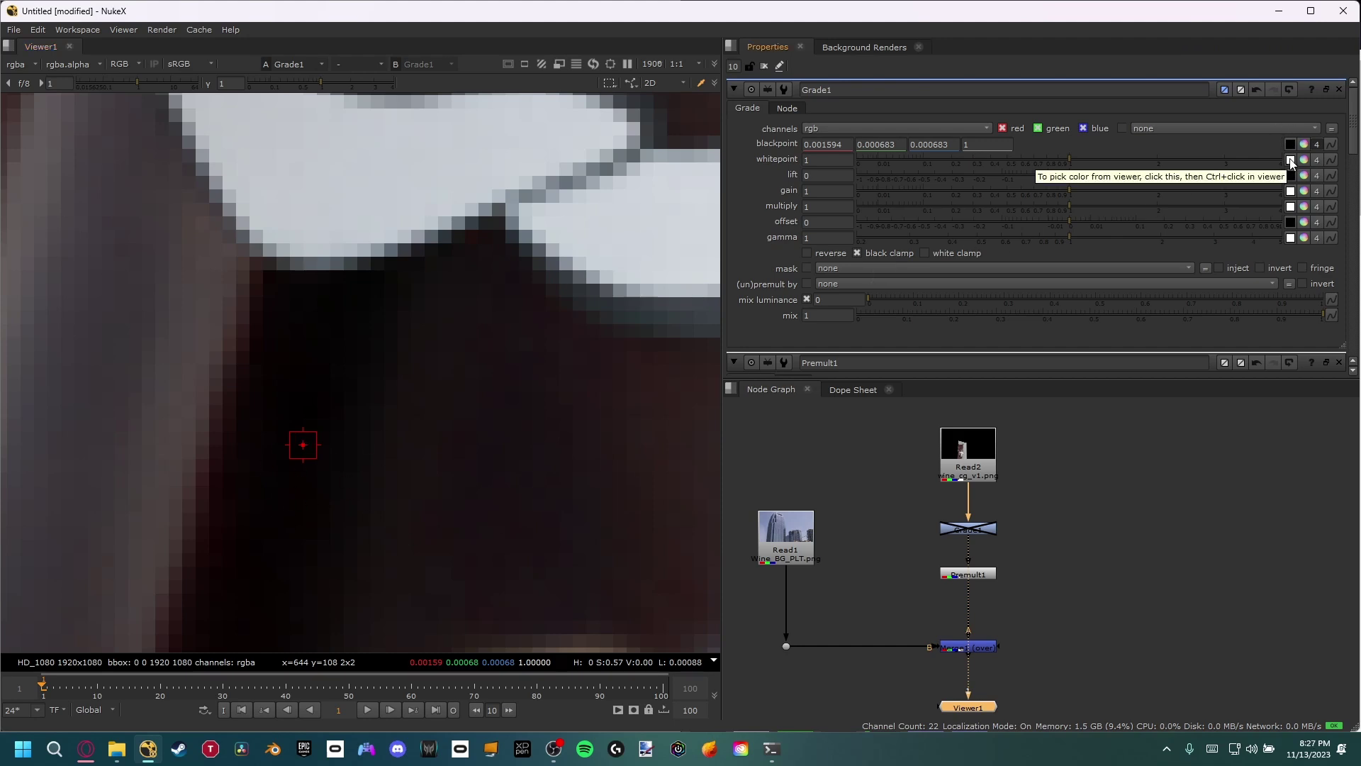
# Step: Find the brightest label area by lowering the viewer gamma, restore it to 1, and sample the Grade's whitepoint near the label's outer edge
pyautogui.scroll(-6, 507, 278)
pyautogui.scroll(-3, 507, 273)
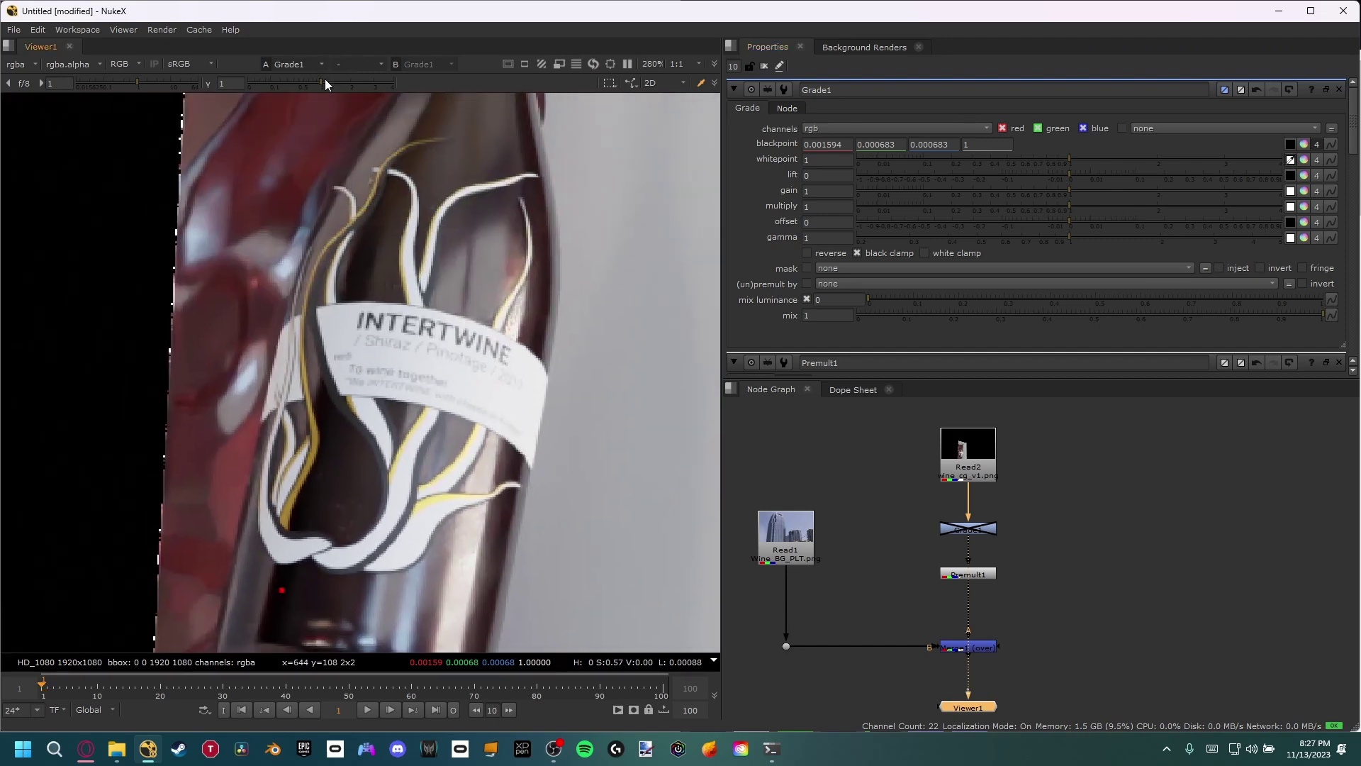
pyautogui.moveTo(325, 81); pyautogui.dragTo(261, 97)
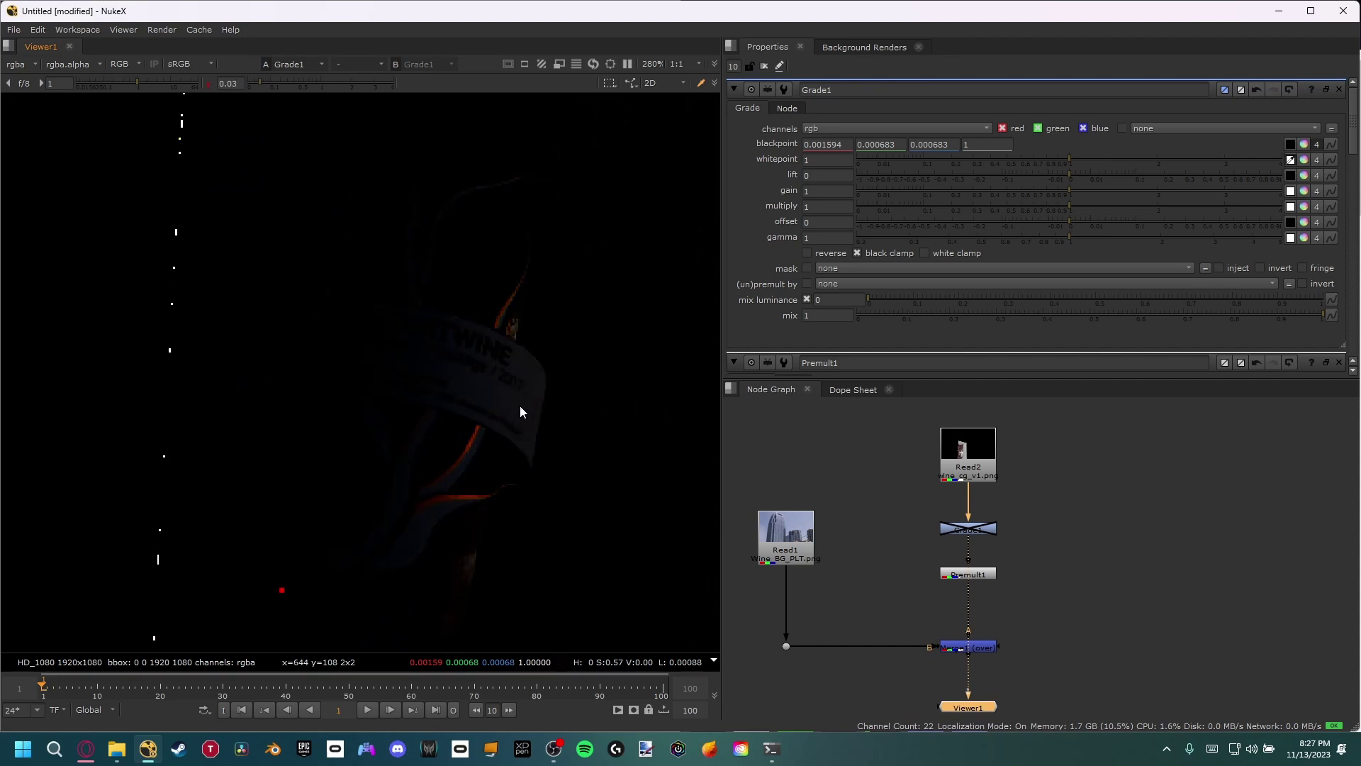
pyautogui.click(333, 85)
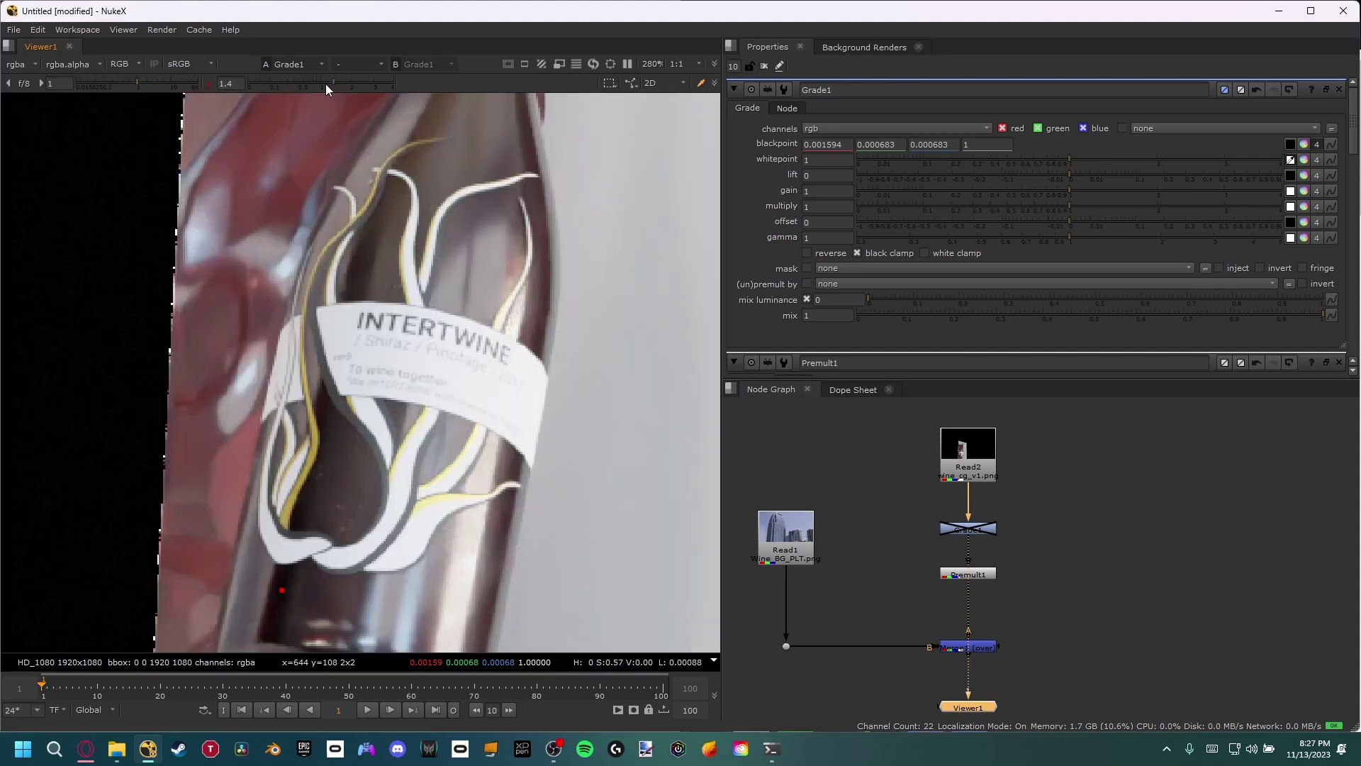
pyautogui.click(325, 84)
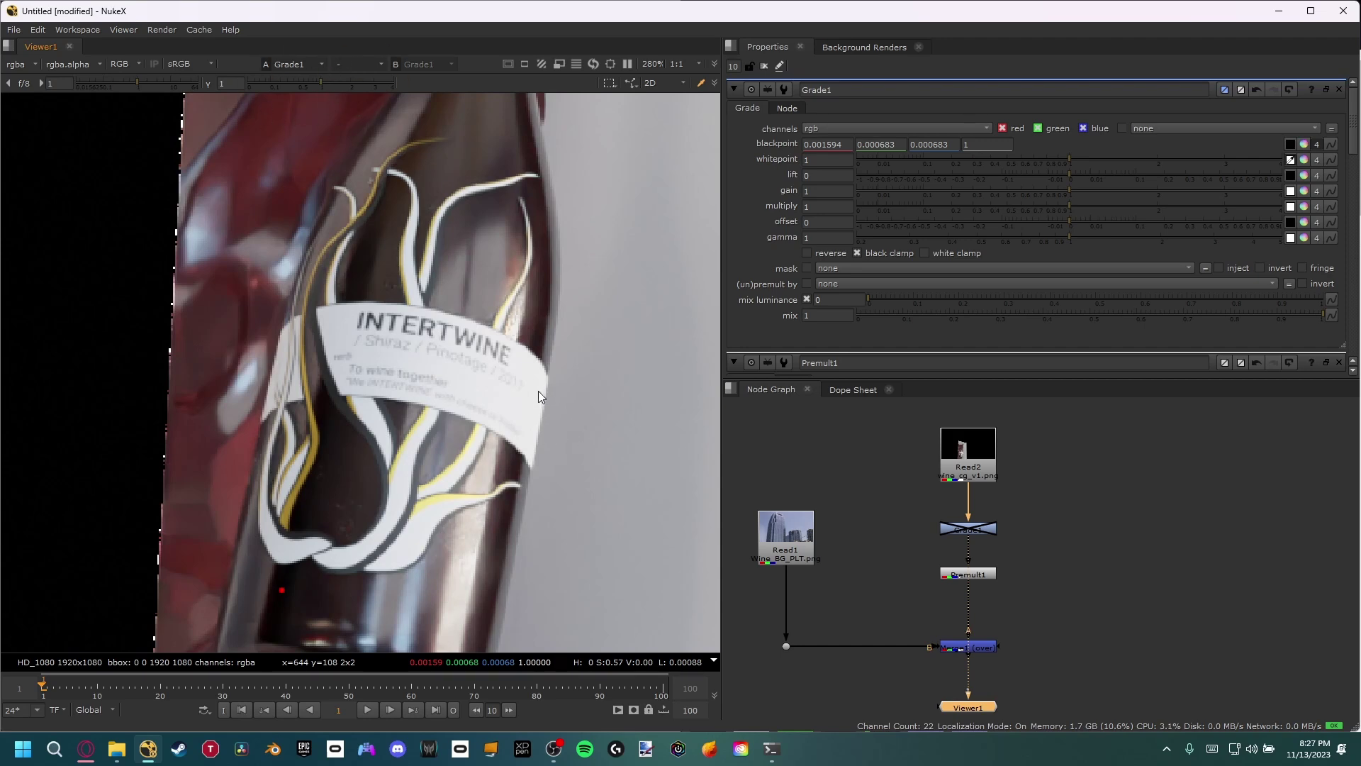
pyautogui.scroll(5, 538, 390)
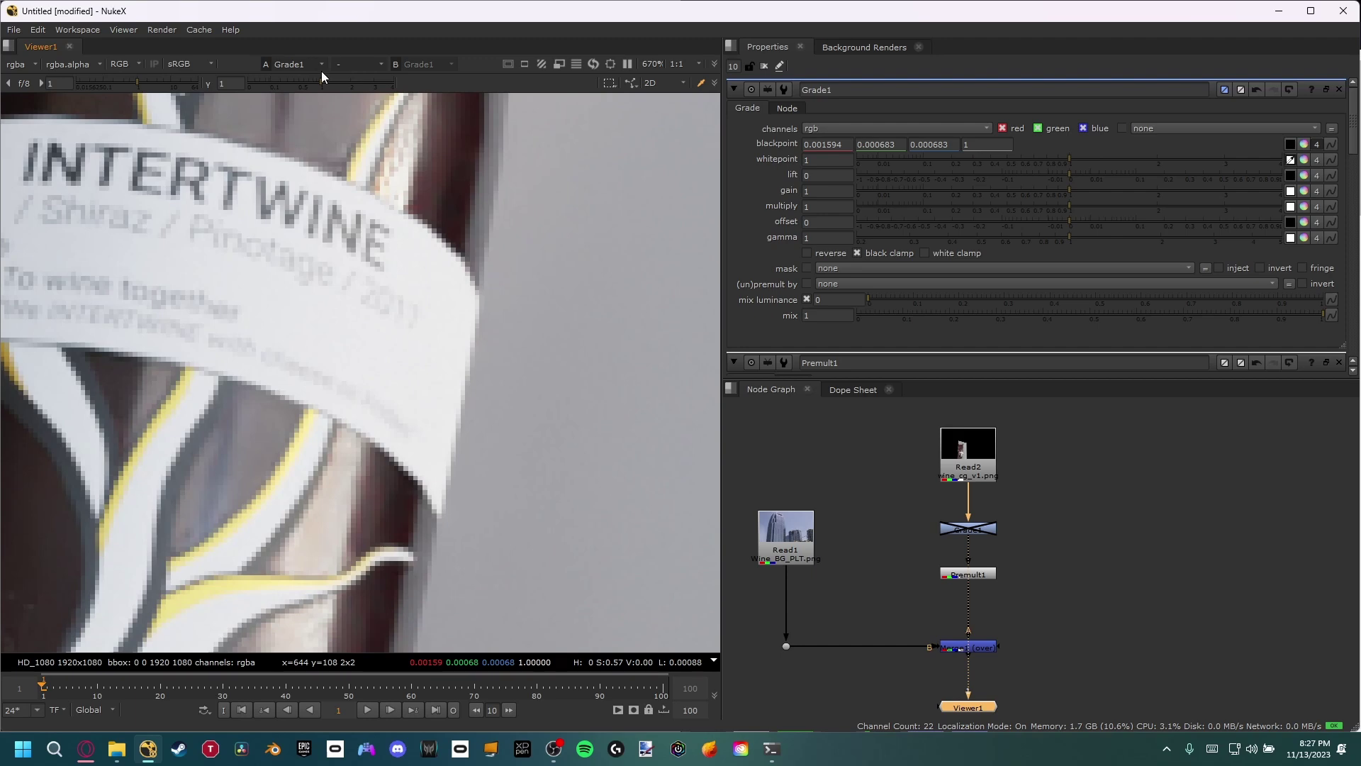
pyautogui.moveTo(306, 91); pyautogui.dragTo(273, 82)
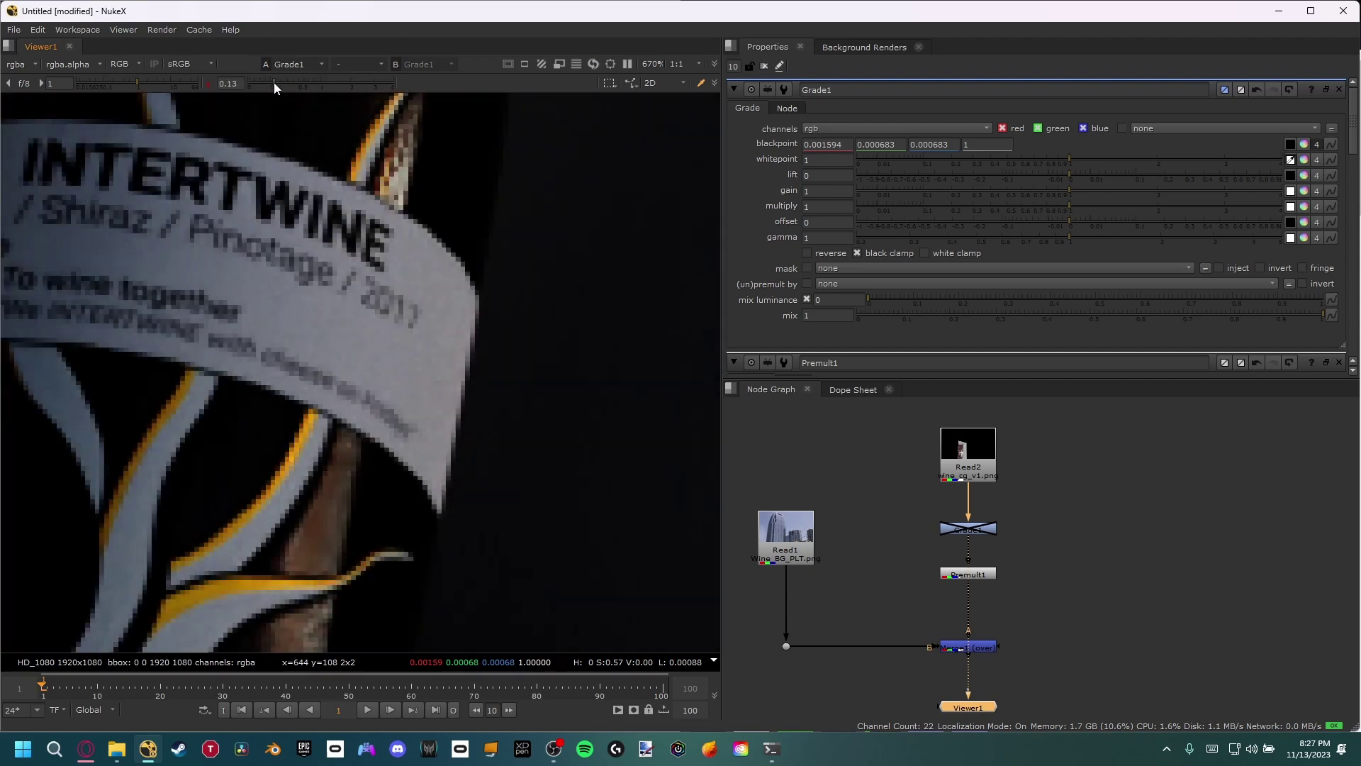
pyautogui.click(322, 83)
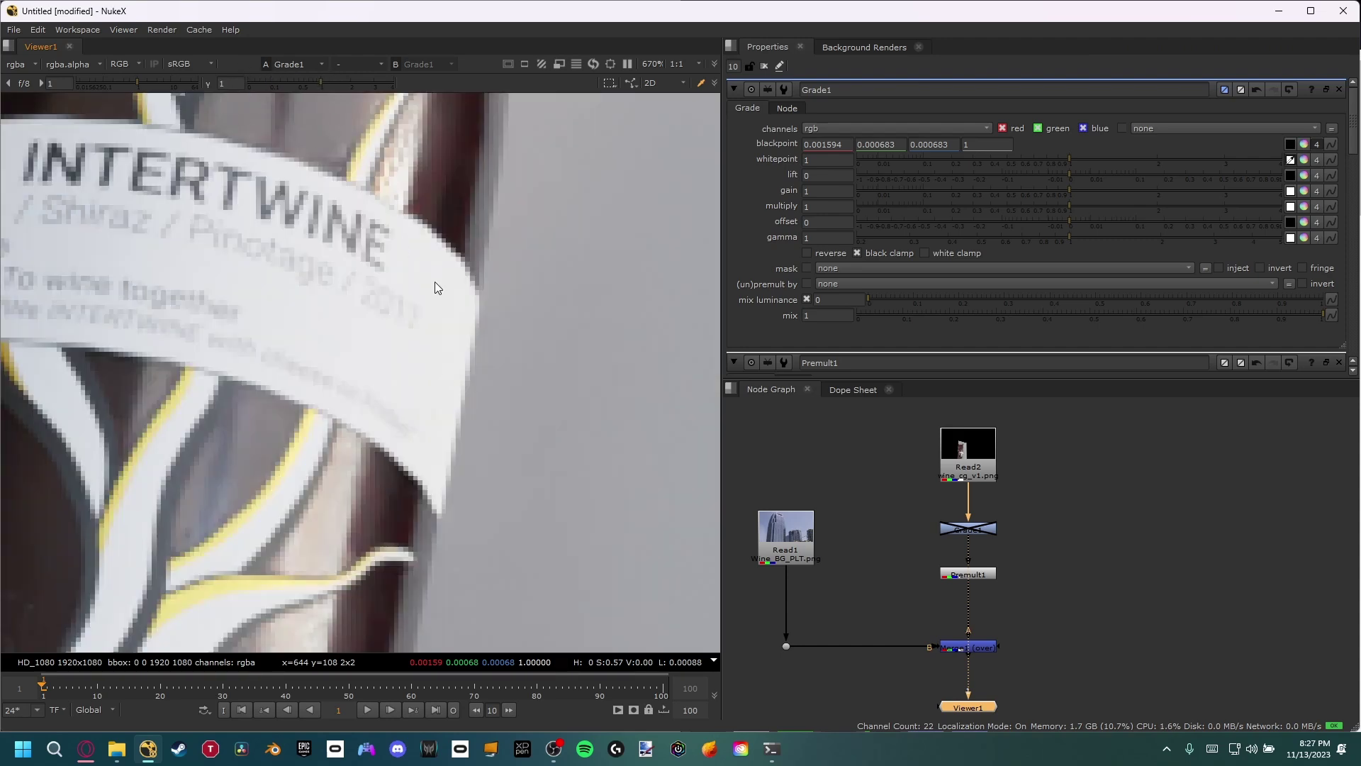
pyautogui.scroll(-3, 454, 384)
pyautogui.scroll(6, 454, 384)
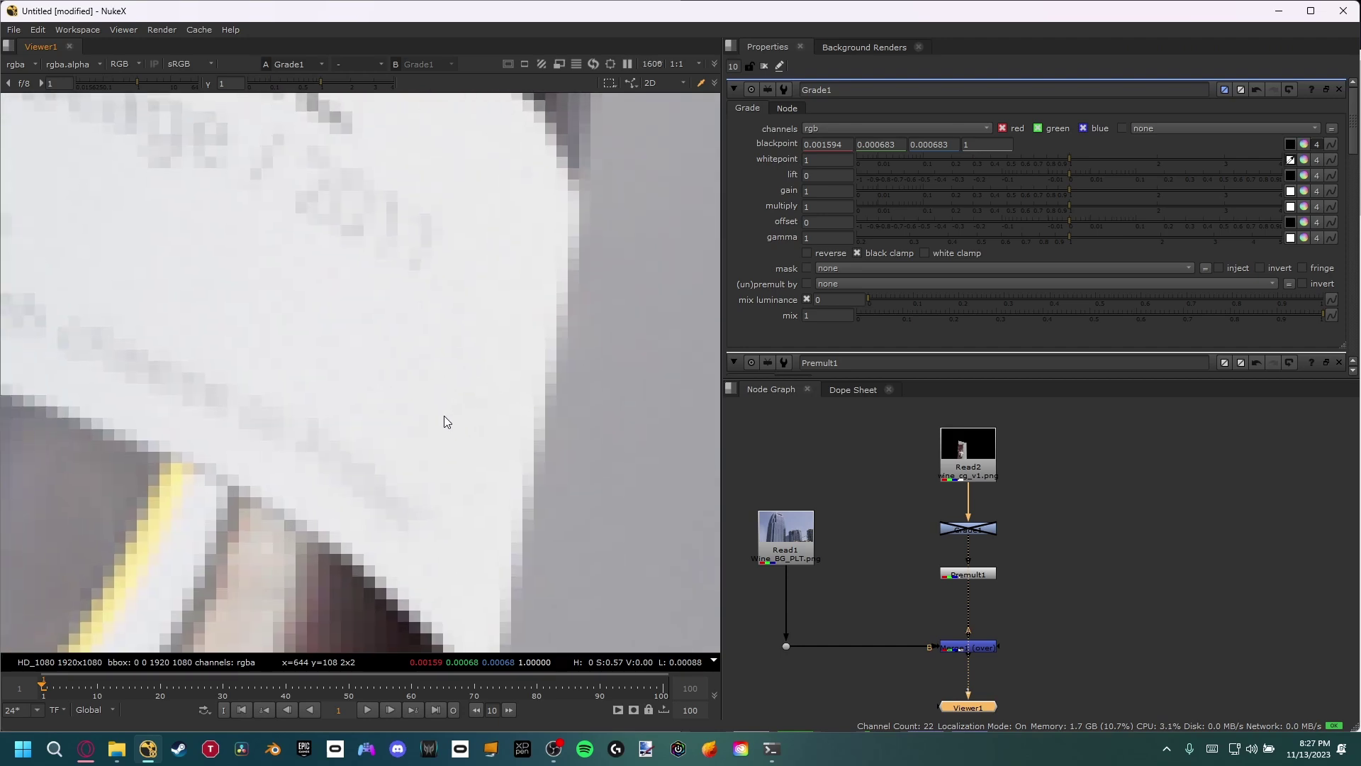
pyautogui.keyDown('ctrl'); pyautogui.moveTo(444, 416); pyautogui.dragTo(476, 405); pyautogui.keyUp('ctrl')
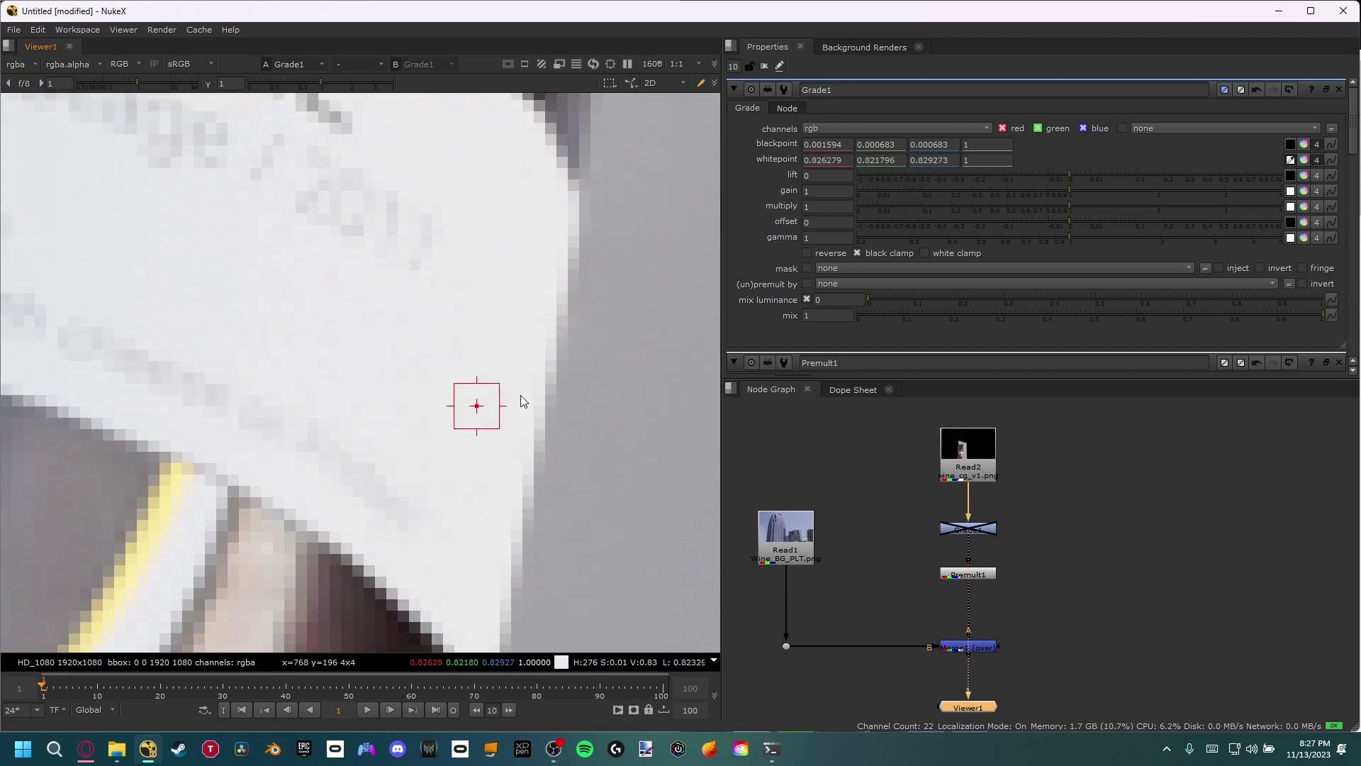
pyautogui.scroll(-8, 442, 249)
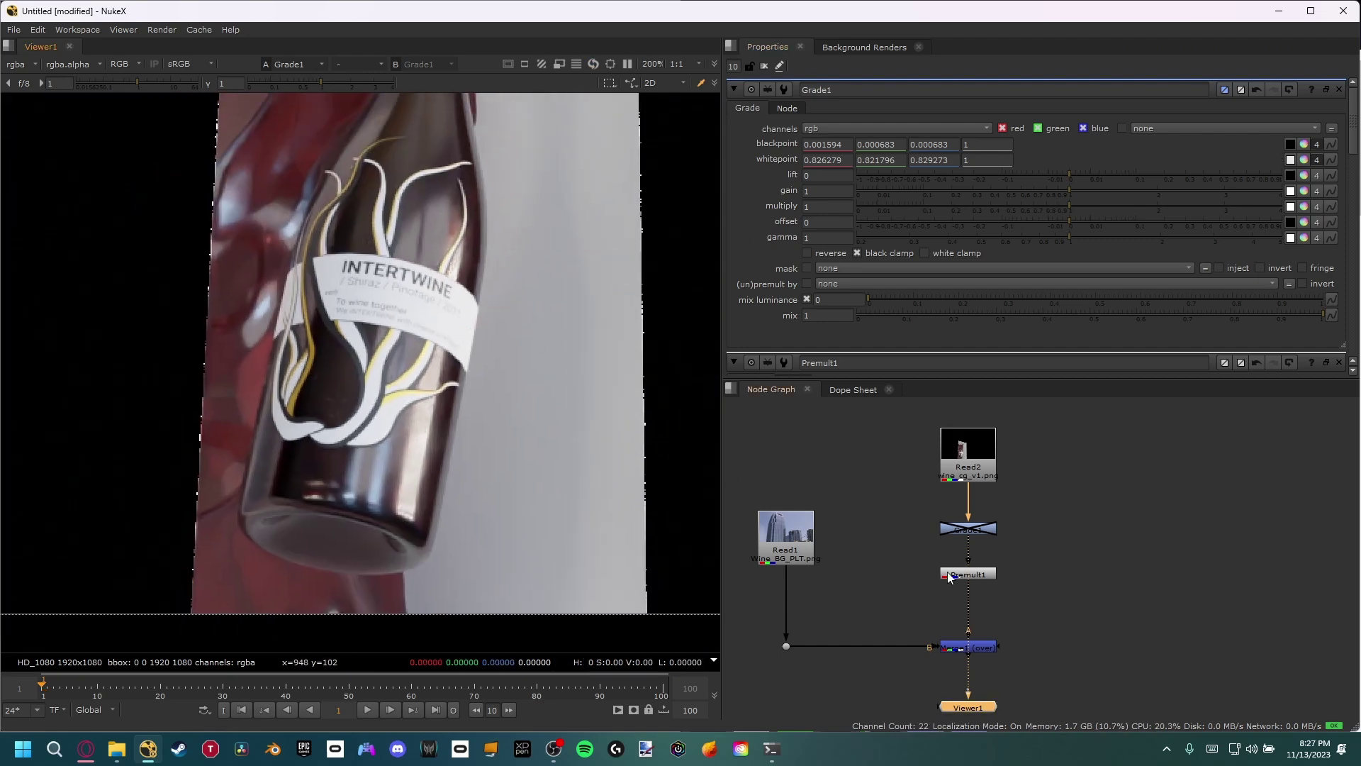
# Step: View the Merge output around the bottle billboard and toggle the Grade on and off to compare, leaving it disabled
pyautogui.moveTo(986, 545); pyautogui.dragTo(966, 515, button='middle')
pyautogui.click(966, 499)
pyautogui.click(962, 619)
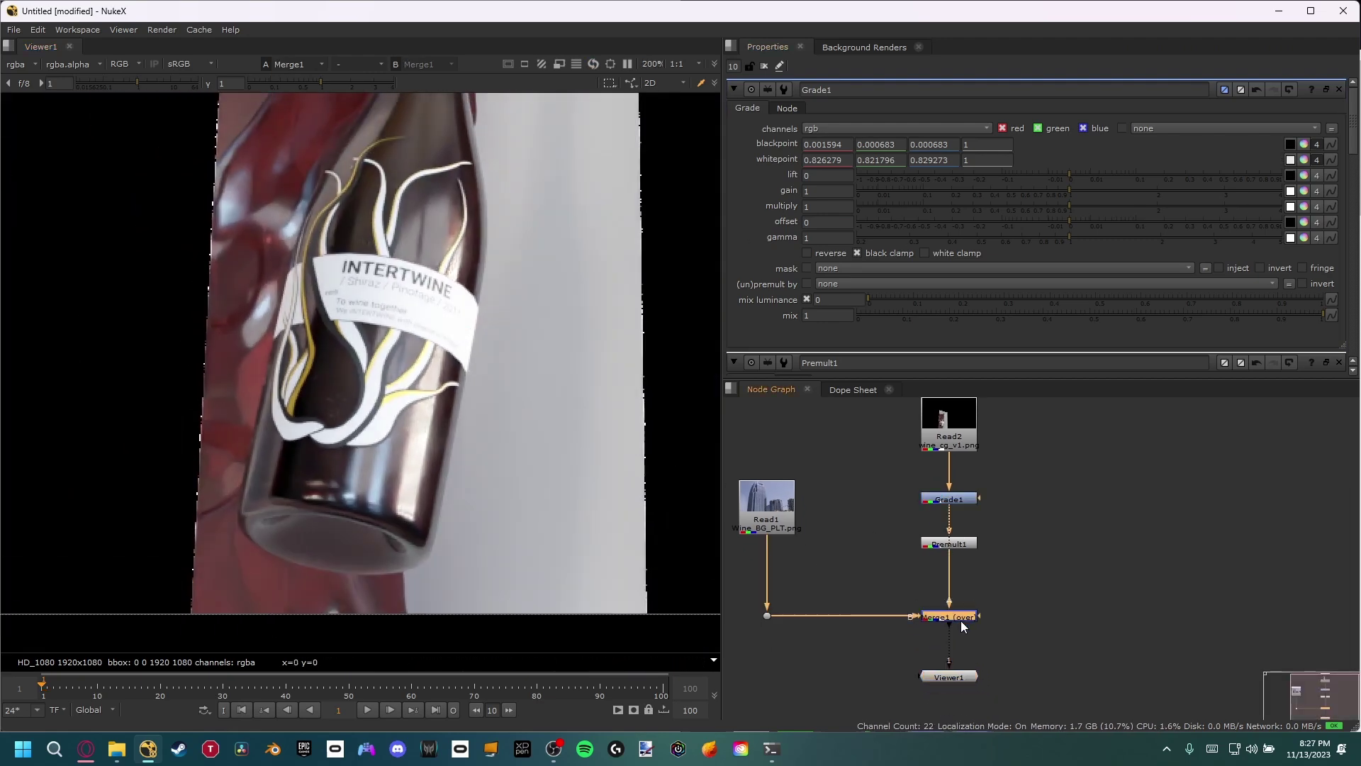
pyautogui.press('1')
pyautogui.scroll(-4, 440, 416)
pyautogui.moveTo(451, 407); pyautogui.dragTo(433, 484, button='middle')
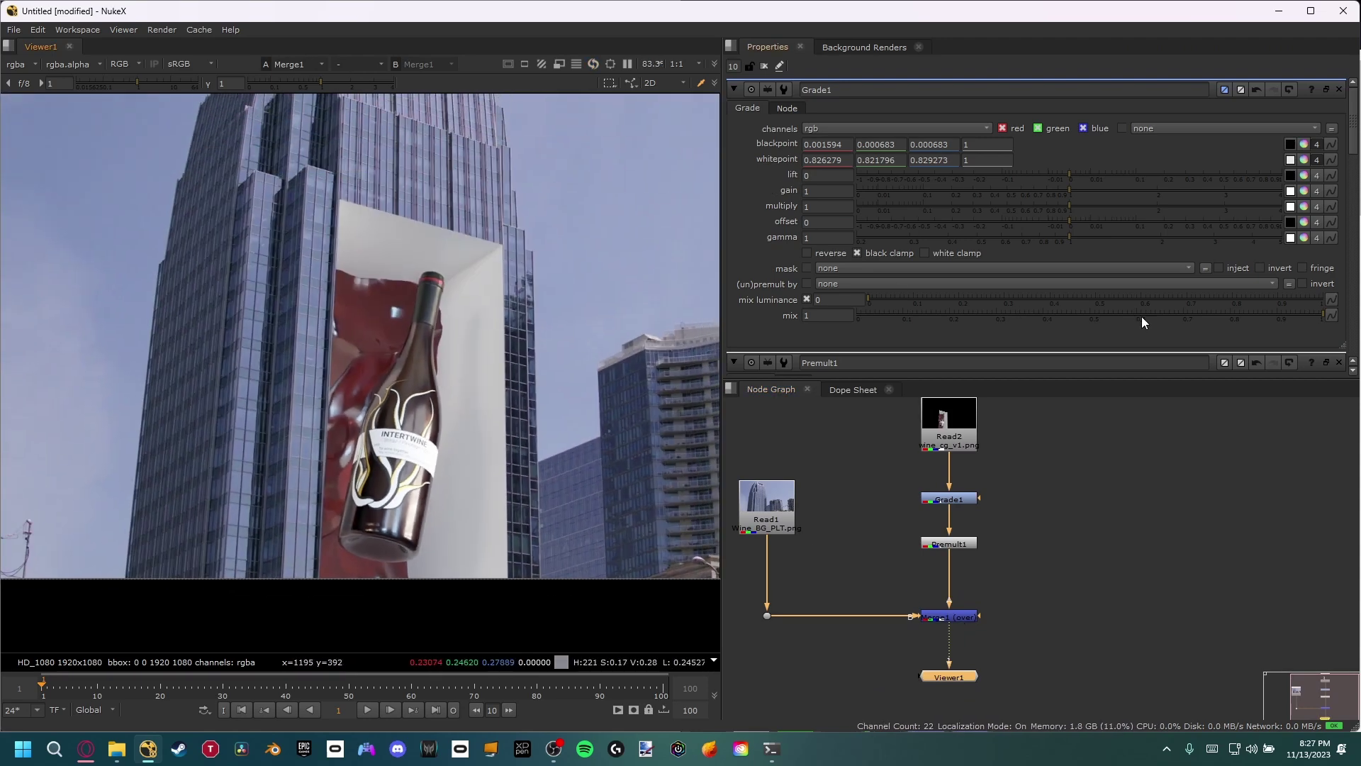
pyautogui.moveTo(376, 383); pyautogui.dragTo(454, 401, button='middle')
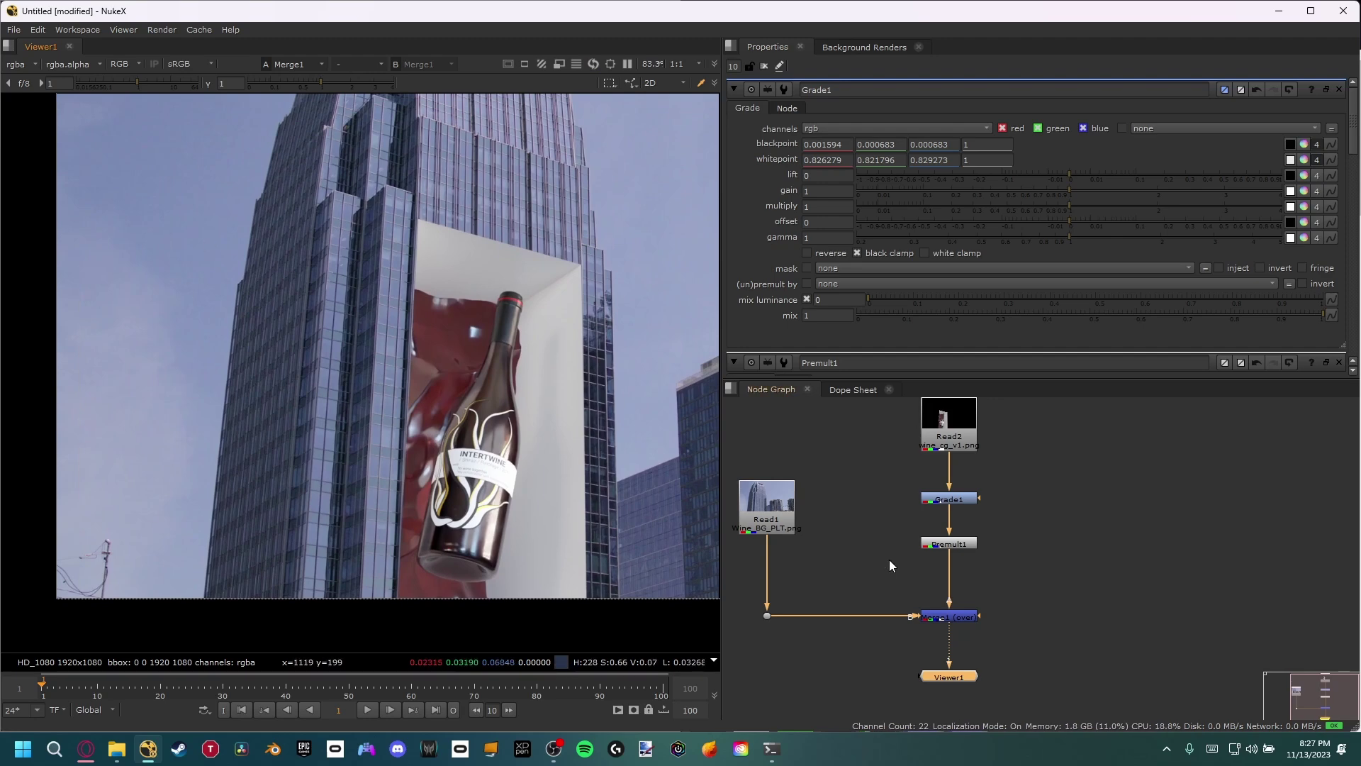
pyautogui.press('d')
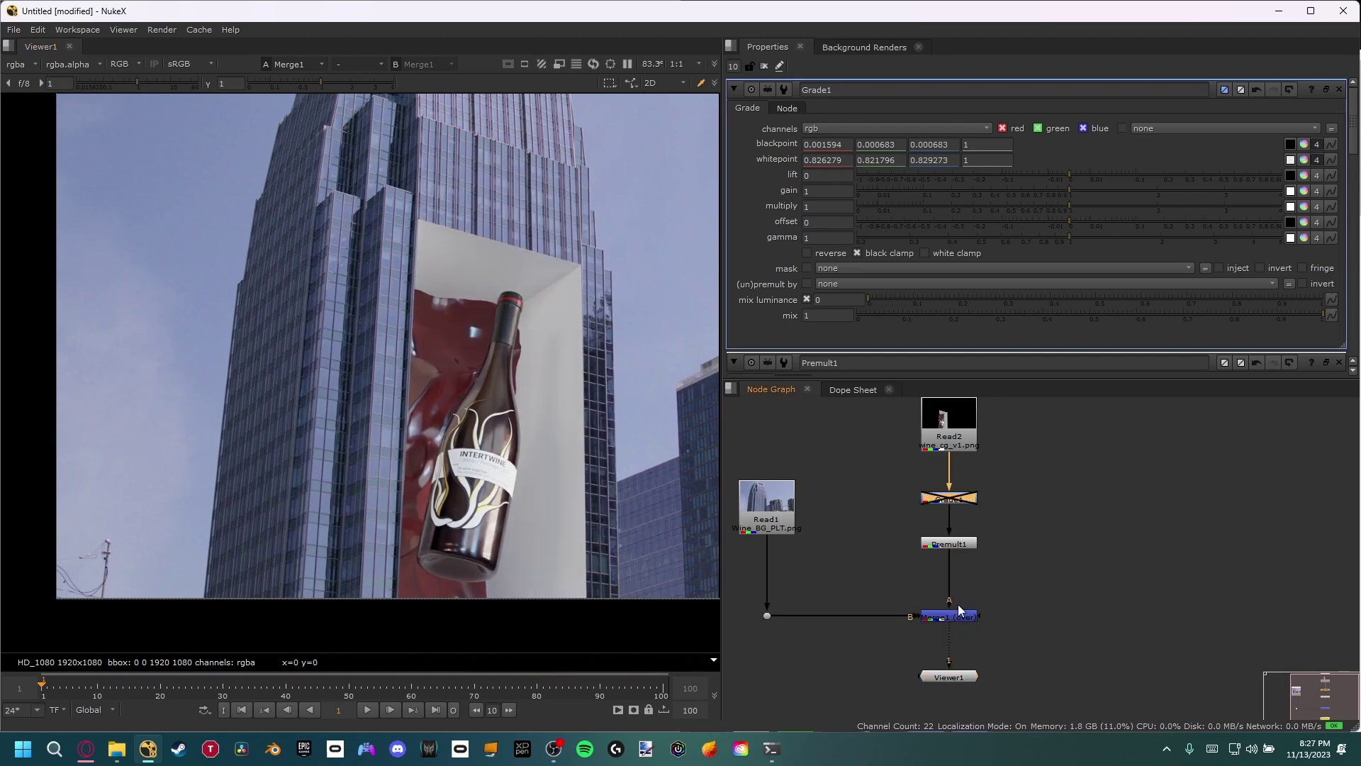
pyautogui.moveTo(573, 437); pyautogui.dragTo(474, 380, button='middle')
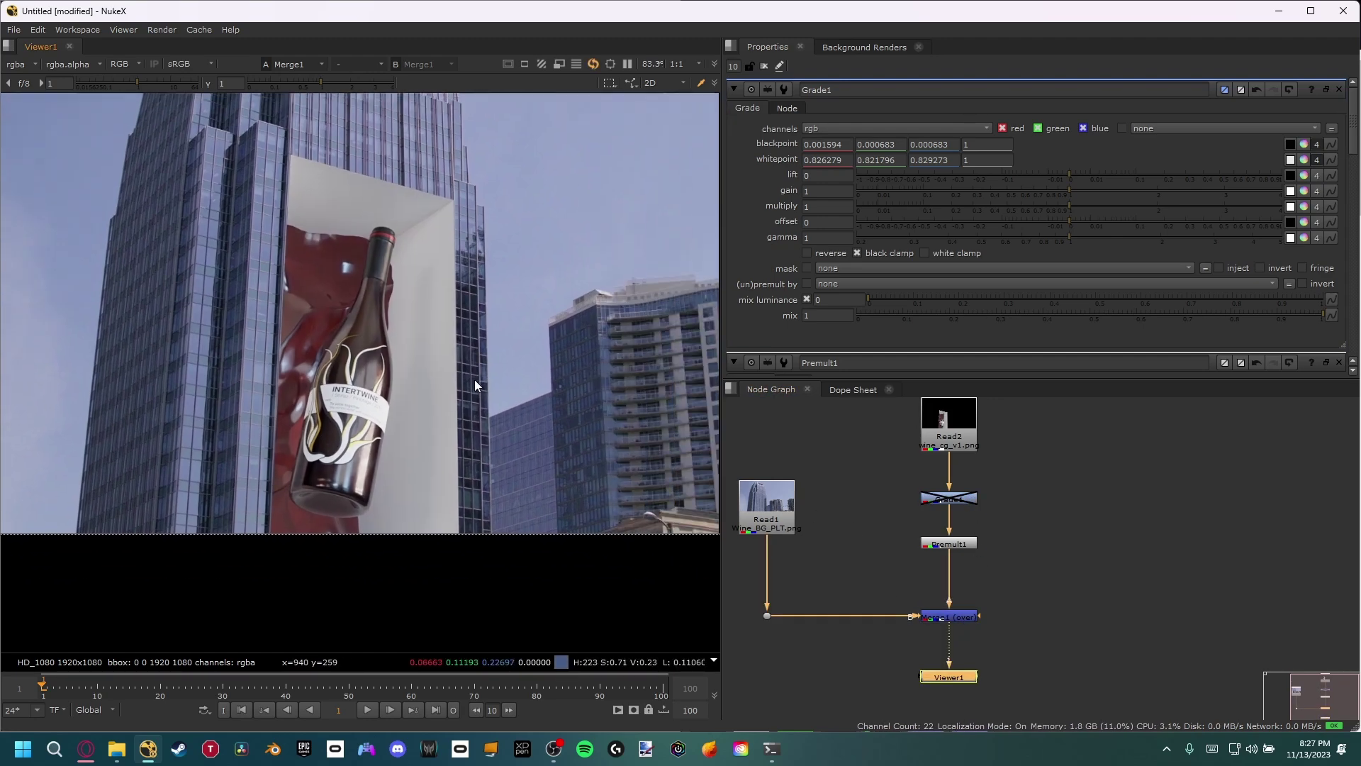
# Step: View the background plate and lower the viewer gamma to 0 to find the brightest spot near the tower's sign
pyautogui.scroll(-2, 470, 431)
pyautogui.click(766, 500)
pyautogui.press('1')
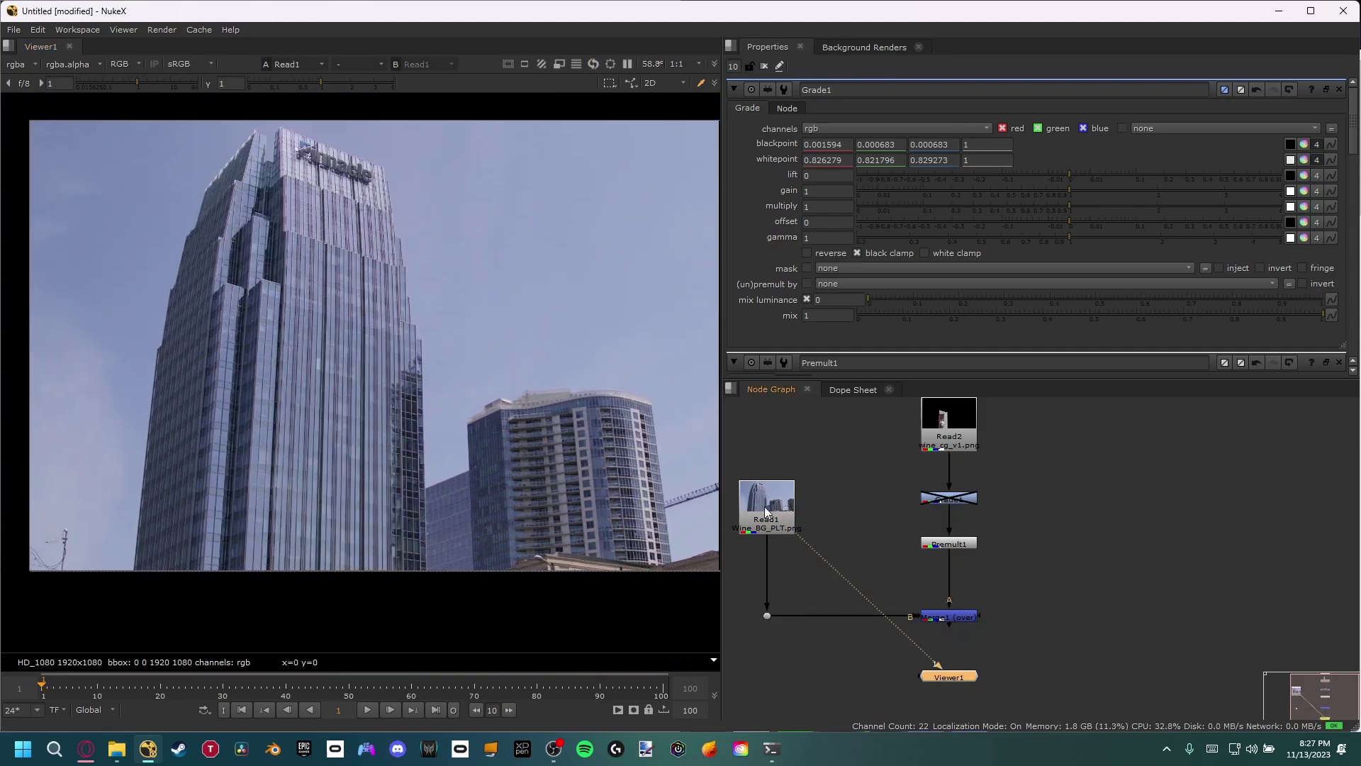
pyautogui.moveTo(355, 414); pyautogui.dragTo(432, 214, button='middle')
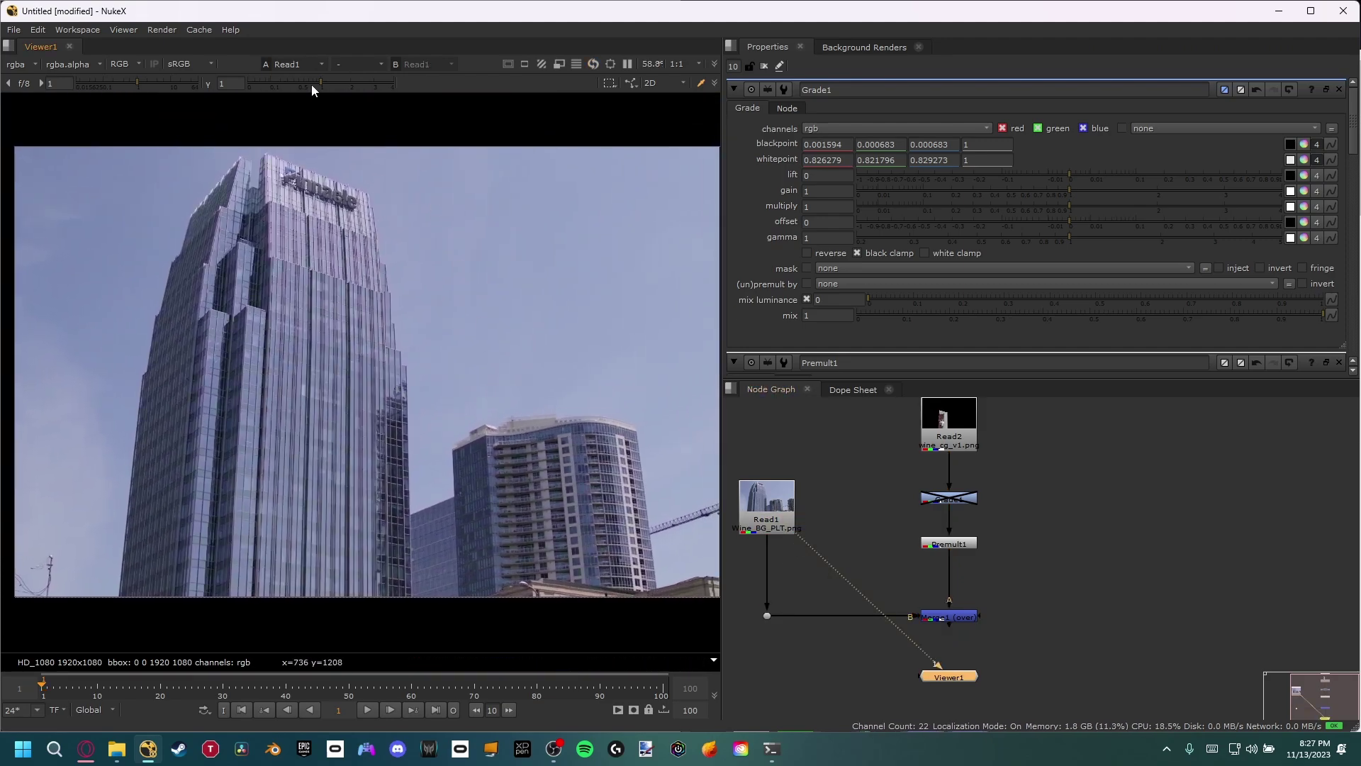
pyautogui.moveTo(312, 84); pyautogui.dragTo(270, 83)
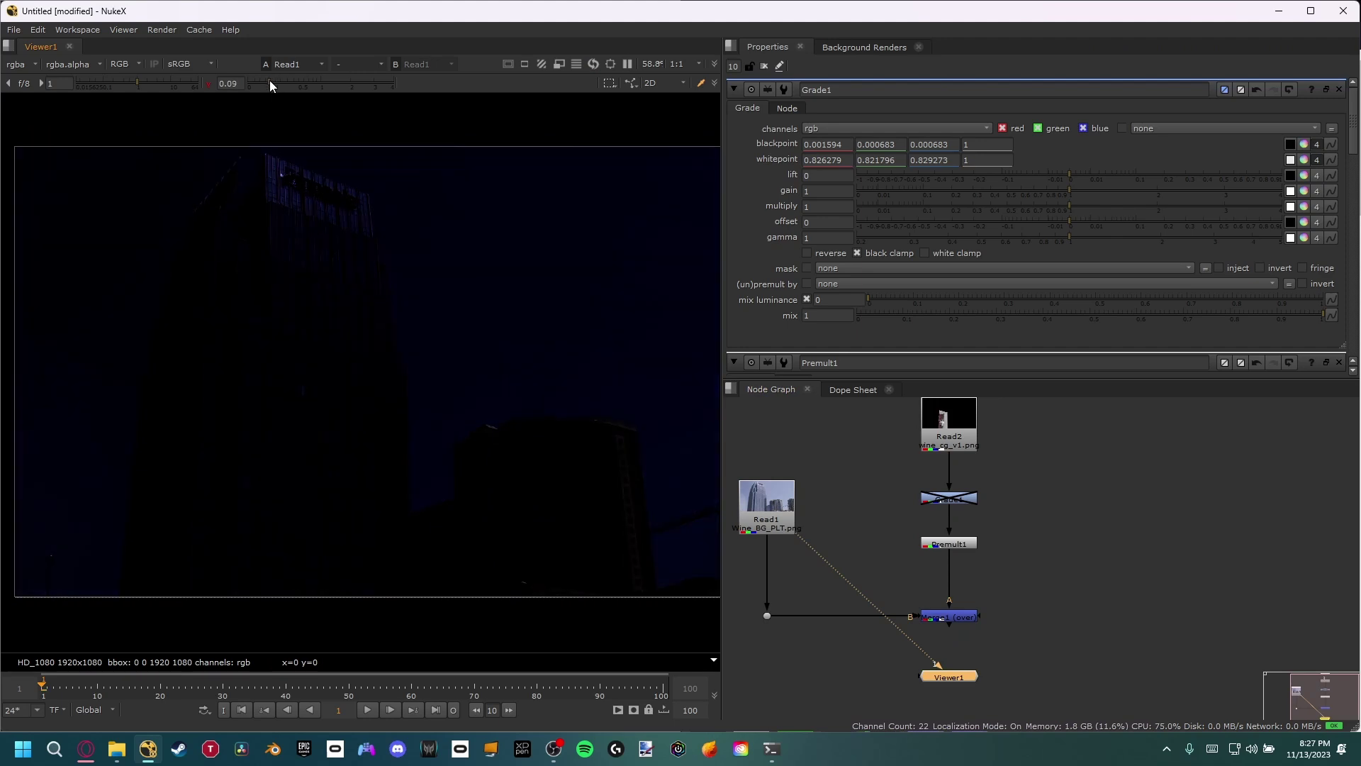
pyautogui.scroll(8, 283, 170)
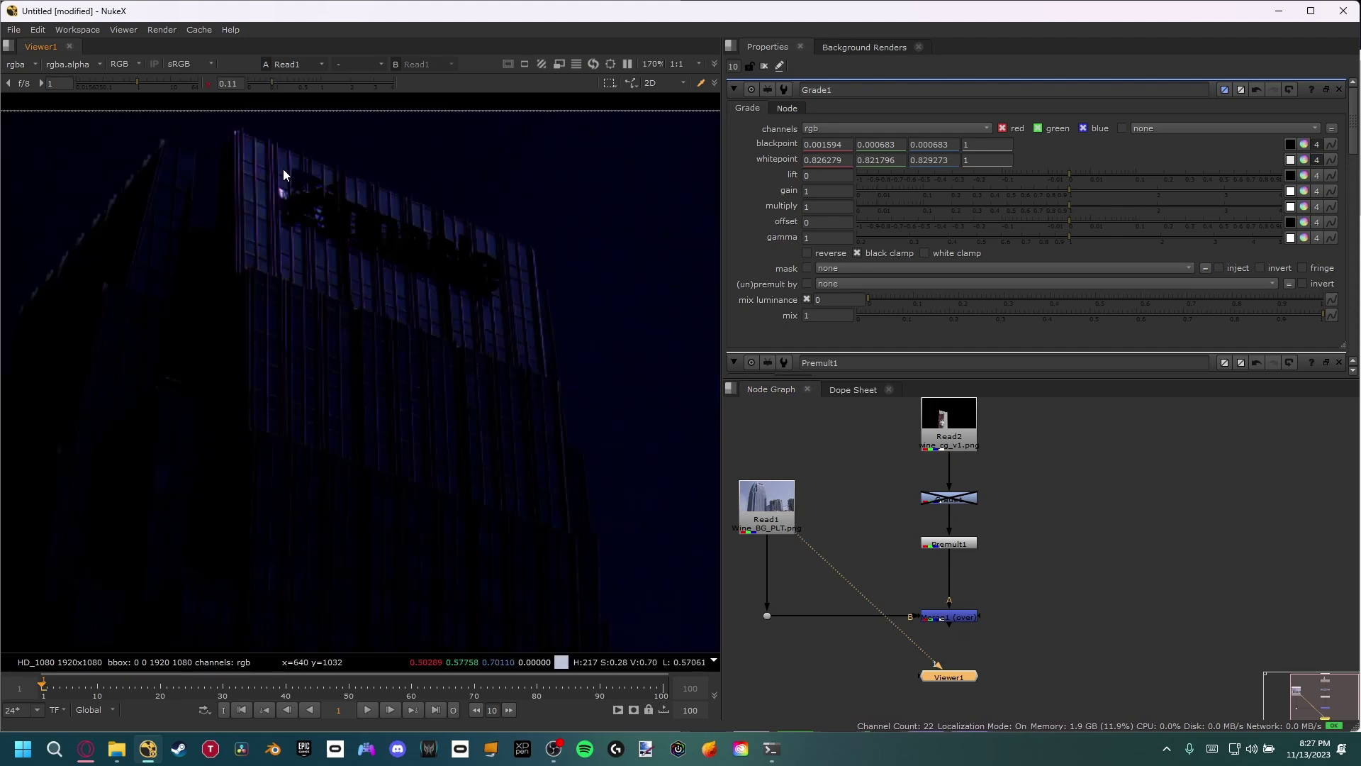
pyautogui.moveTo(267, 84); pyautogui.dragTo(251, 82)
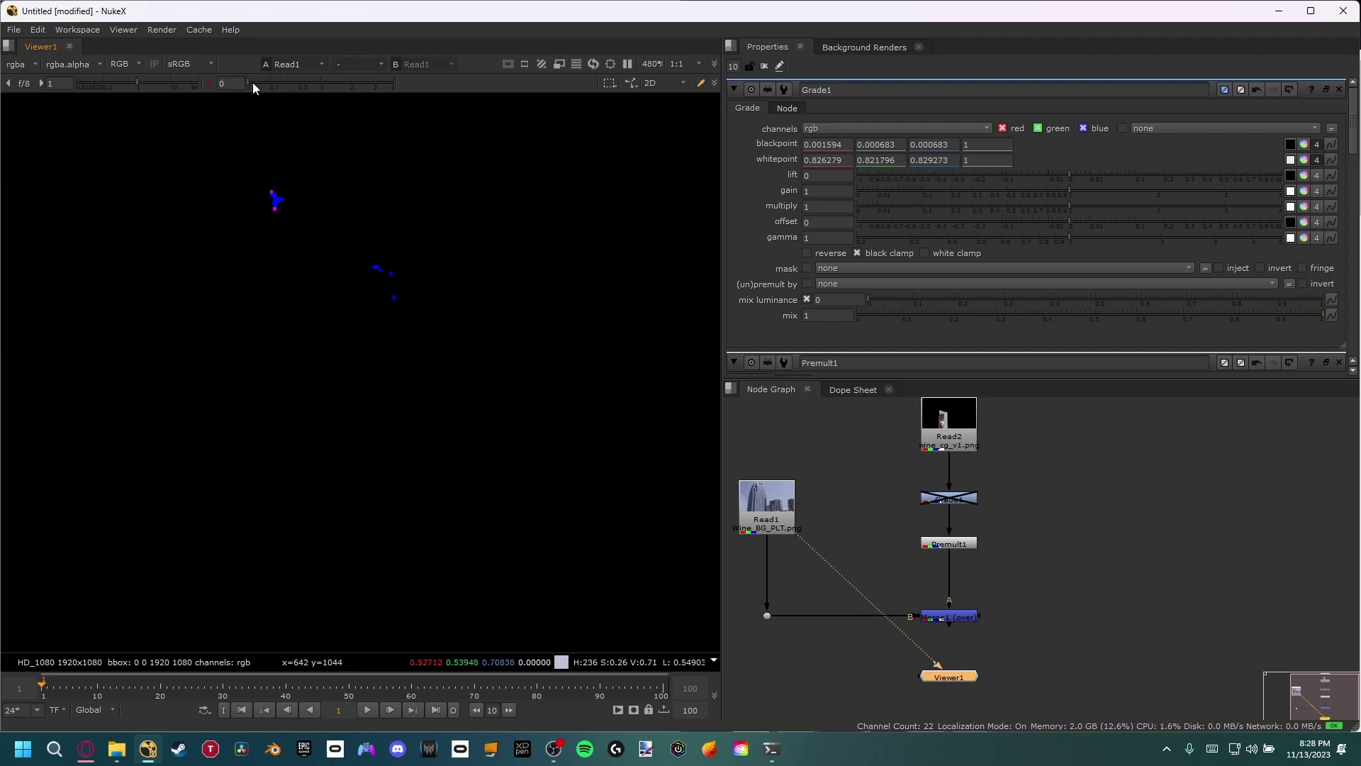
pyautogui.moveTo(252, 82)
pyautogui.mouseDown()
pyautogui.moveTo(299, 75)
pyautogui.moveTo(240, 84)
pyautogui.mouseUp()
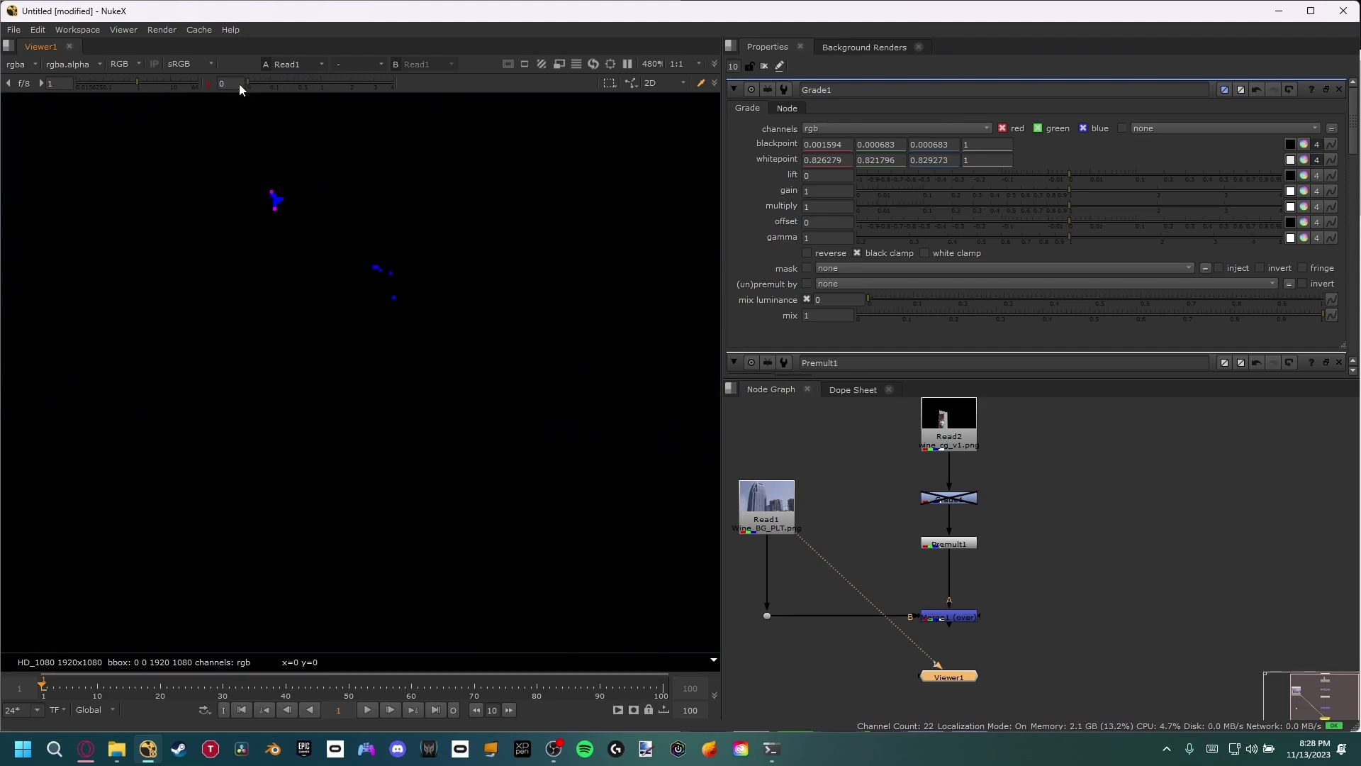
# Step: Restore the viewer gamma to 1 and sample the Grade's gain from the bright patch beside the P of the Pinnacle sign
pyautogui.click(283, 83)
pyautogui.scroll(10, 278, 181)
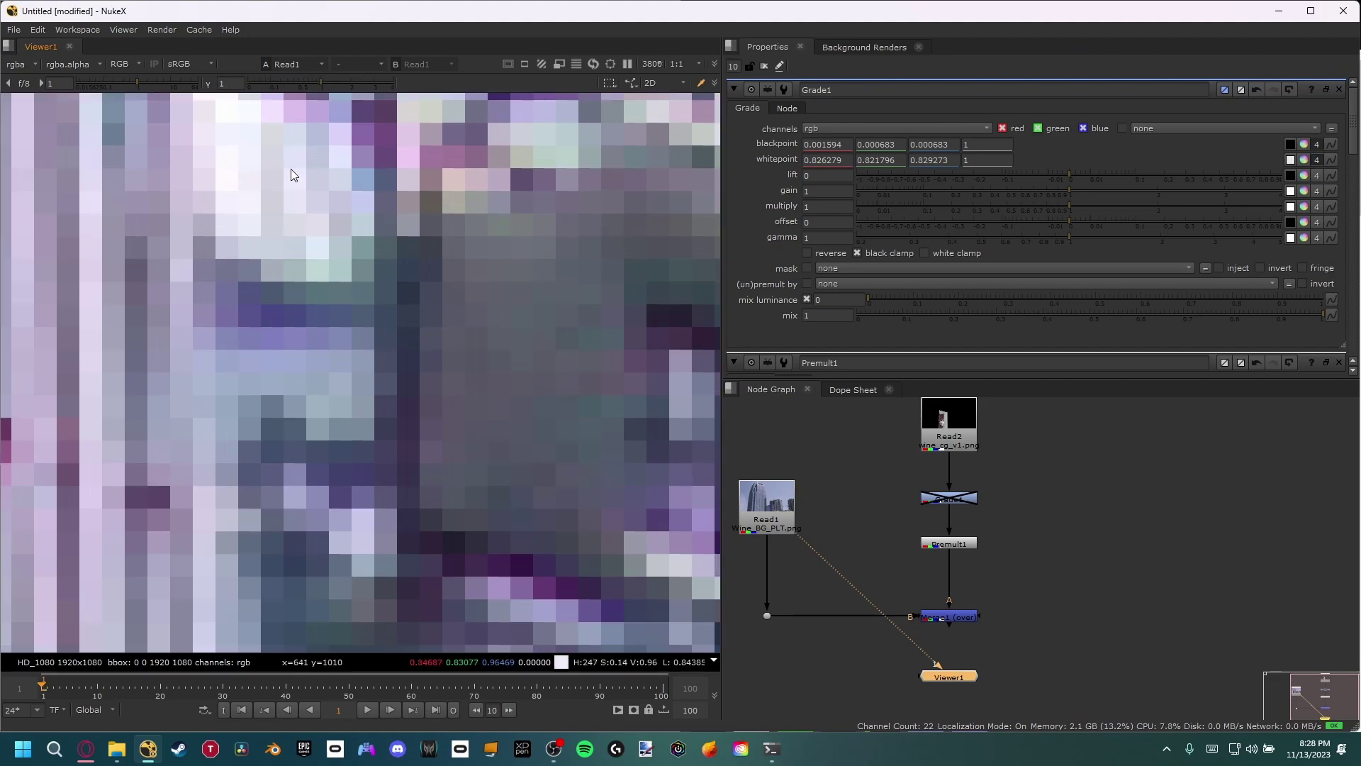
pyautogui.moveTo(302, 84); pyautogui.dragTo(196, 83)
pyautogui.click(322, 83)
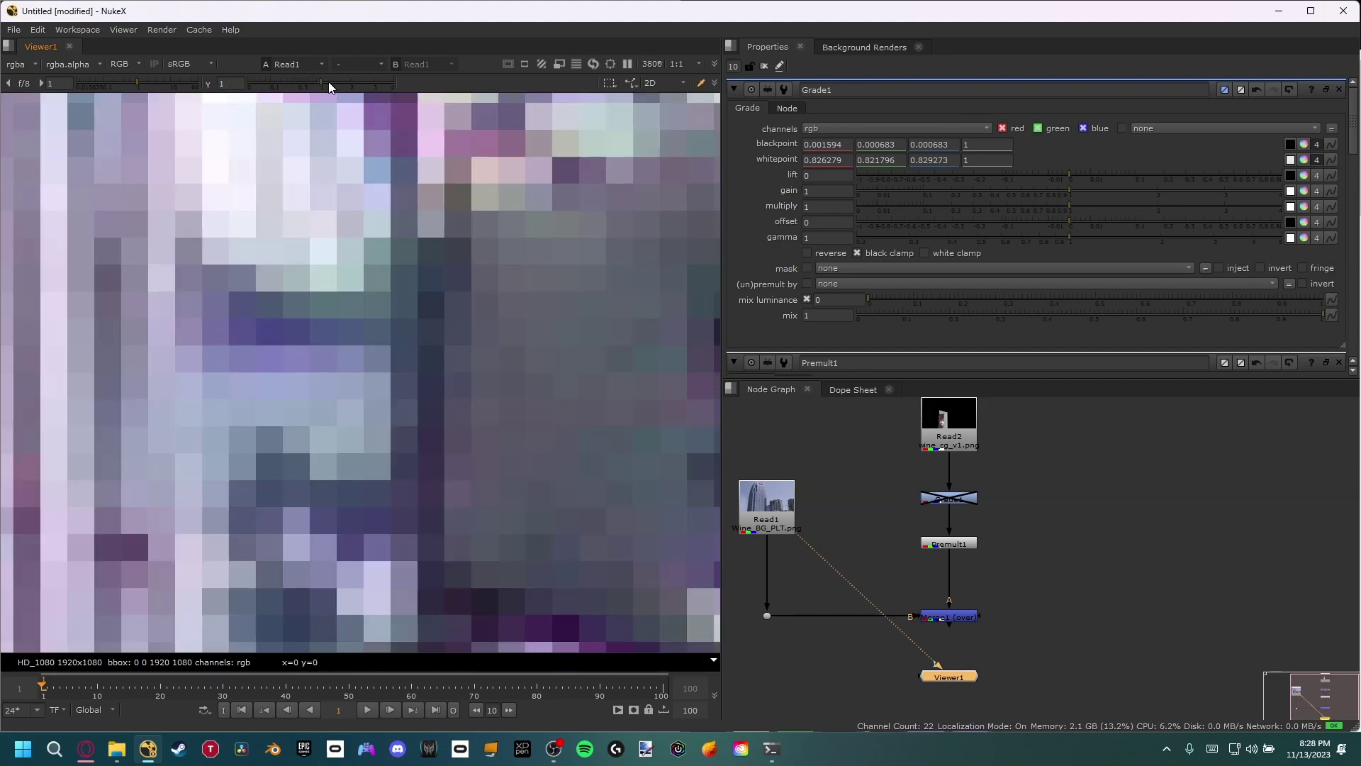
pyautogui.click(1290, 191)
pyautogui.keyDown('ctrl'); pyautogui.click(296, 183); pyautogui.keyUp('ctrl')
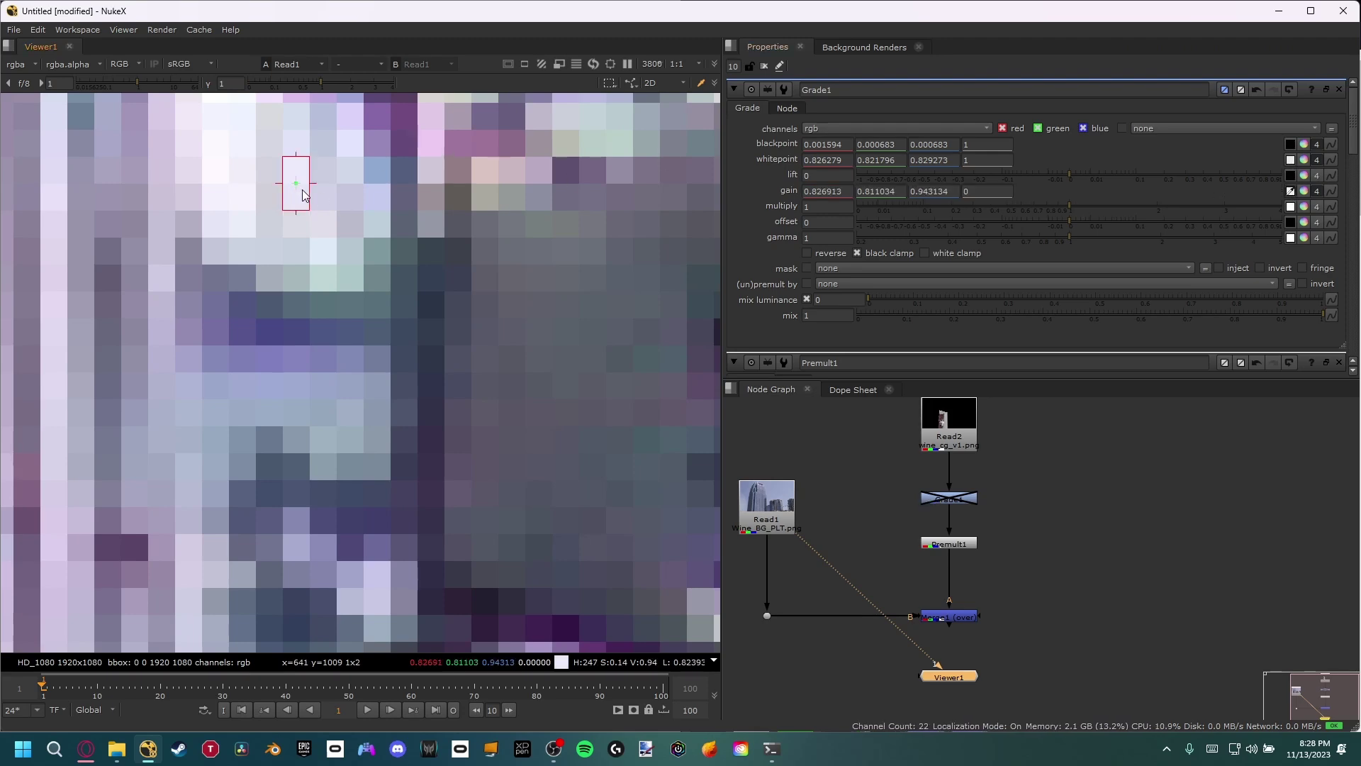
pyautogui.click(1290, 193)
# Step: Raise the viewer gamma to 4 and examine the plate for its darkest windows along the main tower's edge
pyautogui.scroll(-15, 283, 284)
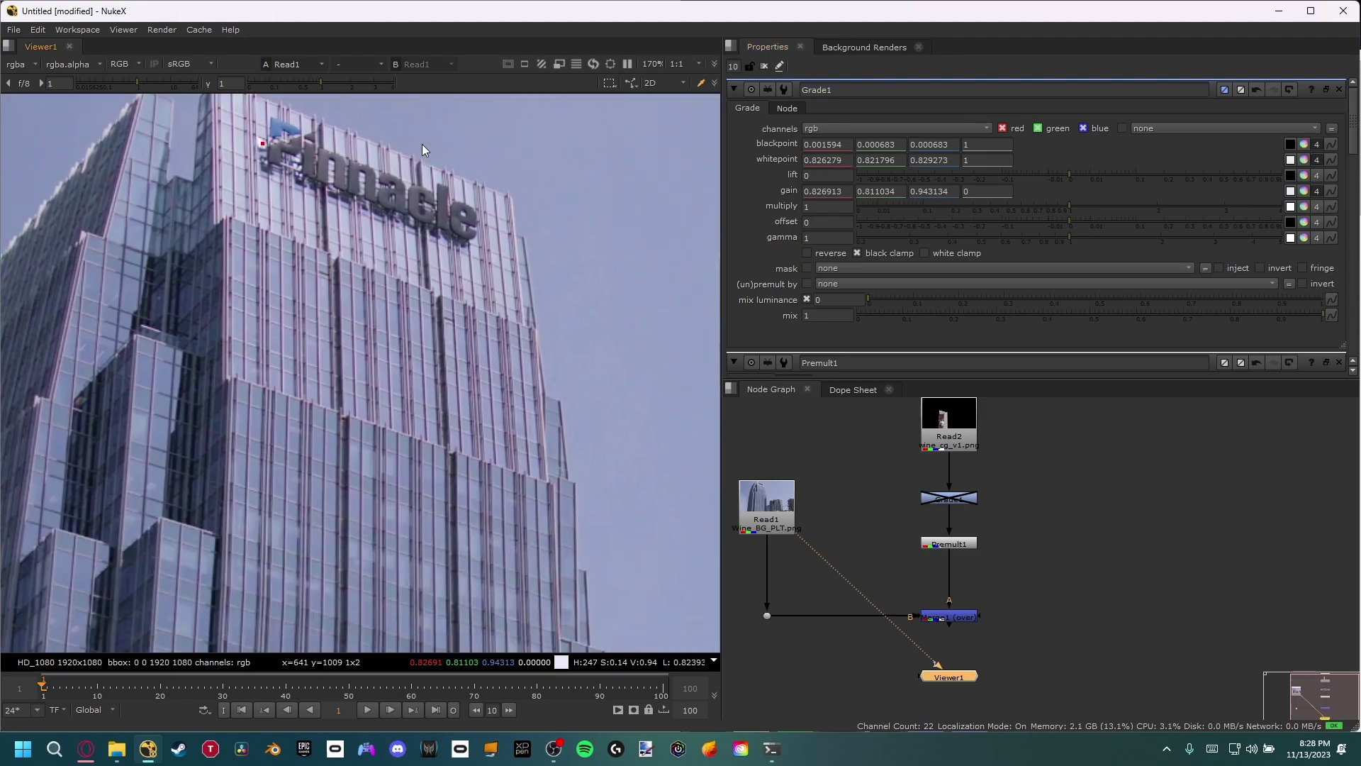
pyautogui.moveTo(334, 83); pyautogui.dragTo(427, 83)
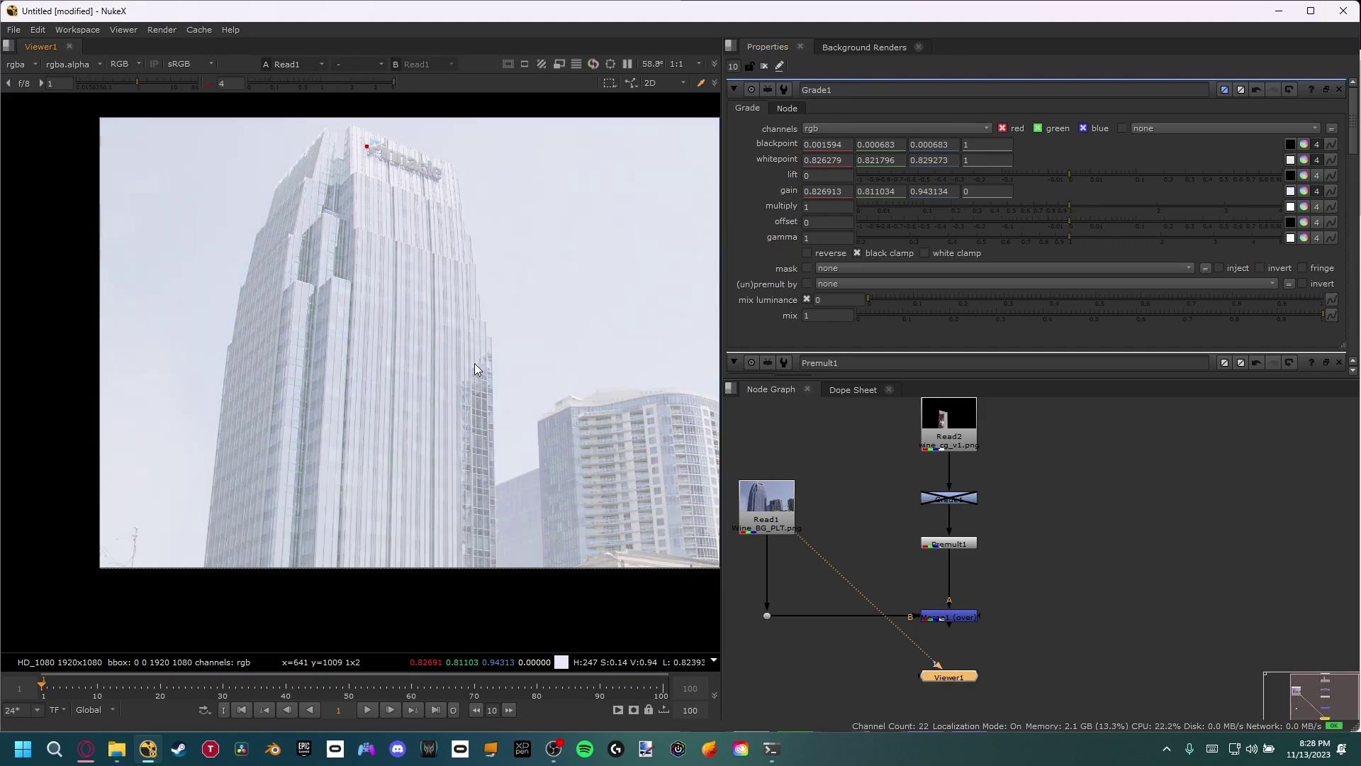
pyautogui.scroll(5, 485, 391)
pyautogui.scroll(2, 484, 391)
pyautogui.scroll(-5, 483, 414)
pyautogui.scroll(2, 234, 214)
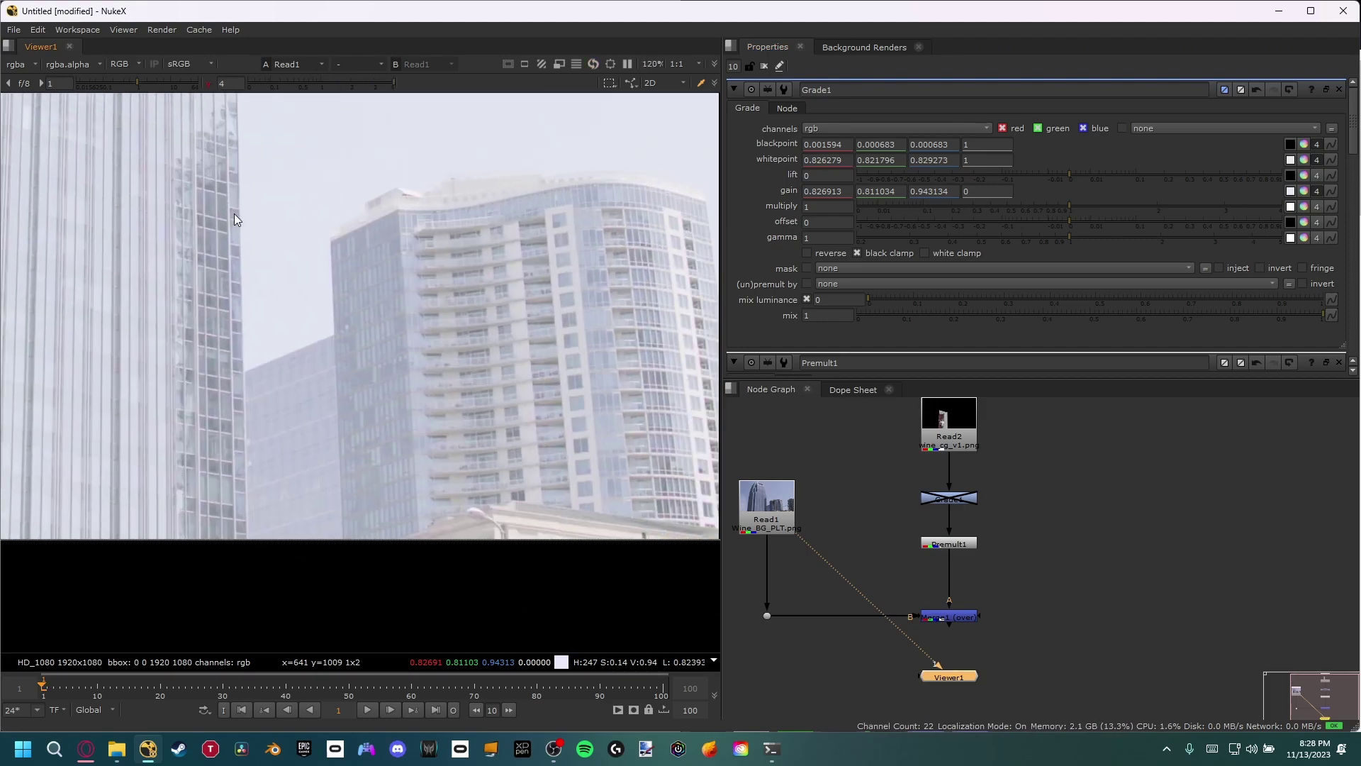
pyautogui.scroll(9, 393, 257)
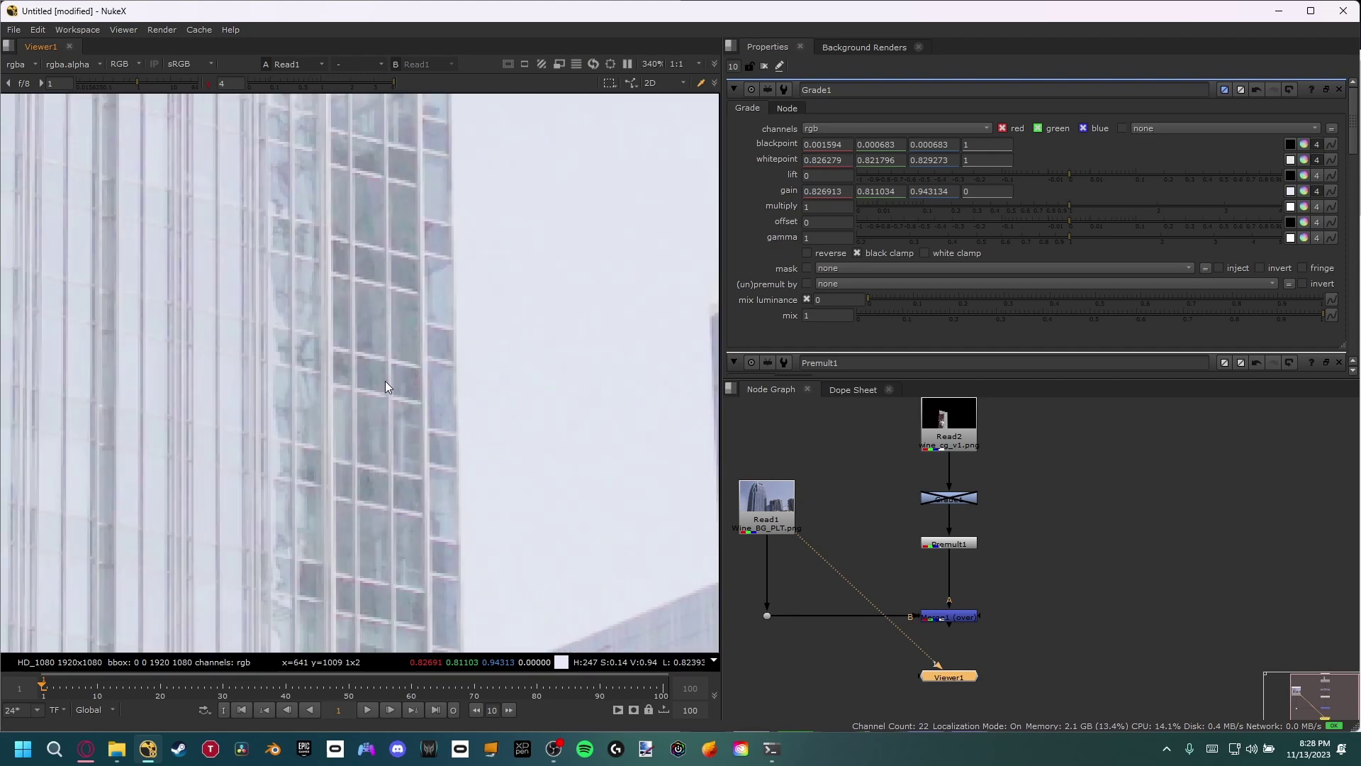
# Step: Restore the viewer gamma to 1 and sample the Grade's lift from a 4x4 pixel area of a dark window on the tower's edge
pyautogui.click(322, 84)
pyautogui.scroll(2, 481, 386)
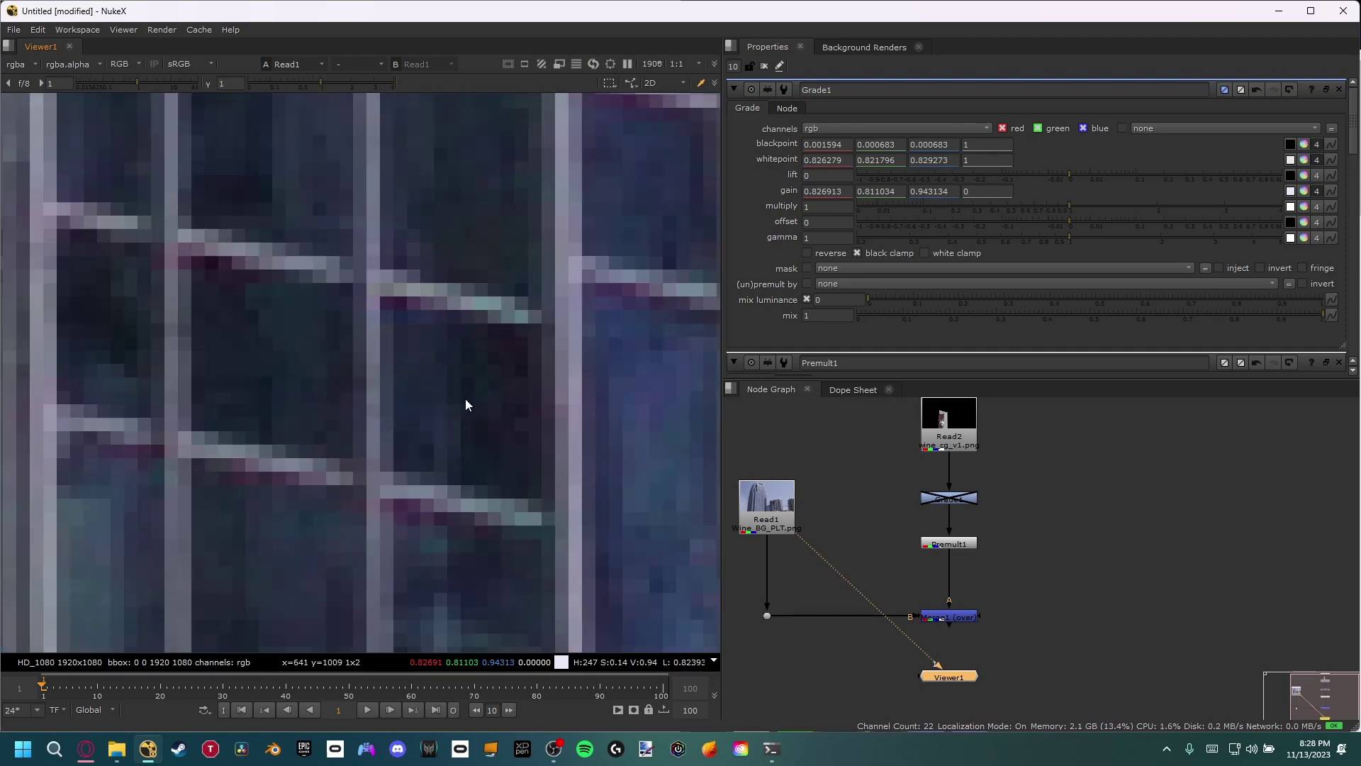
pyautogui.scroll(2, 260, 339)
pyautogui.moveTo(326, 78)
pyautogui.mouseDown()
pyautogui.moveTo(435, 77)
pyautogui.moveTo(322, 82)
pyautogui.mouseUp()
pyautogui.scroll(2, 270, 319)
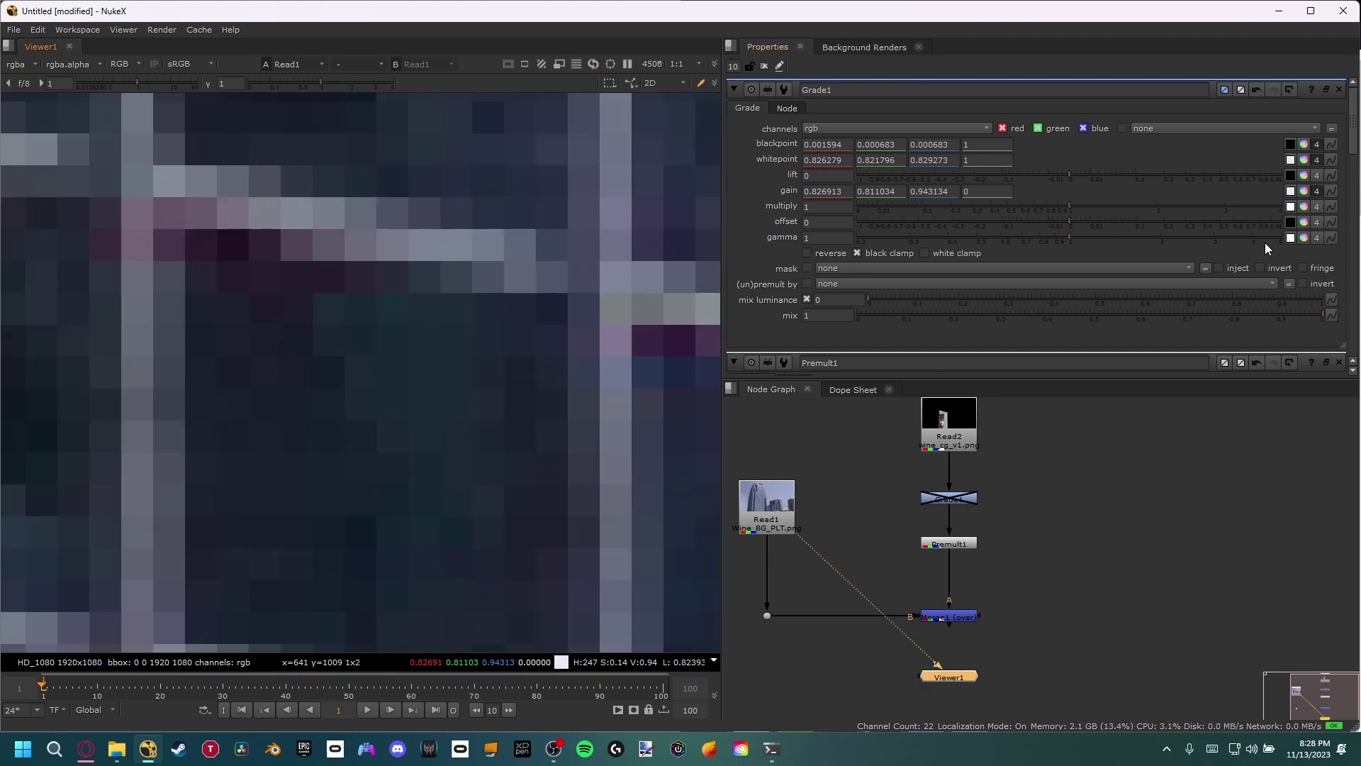
pyautogui.click(1290, 175)
pyautogui.keyDown('ctrl'); pyautogui.keyDown('shift'); pyautogui.moveTo(223, 314); pyautogui.dragTo(319, 403); pyautogui.keyUp('shift'); pyautogui.keyUp('ctrl')
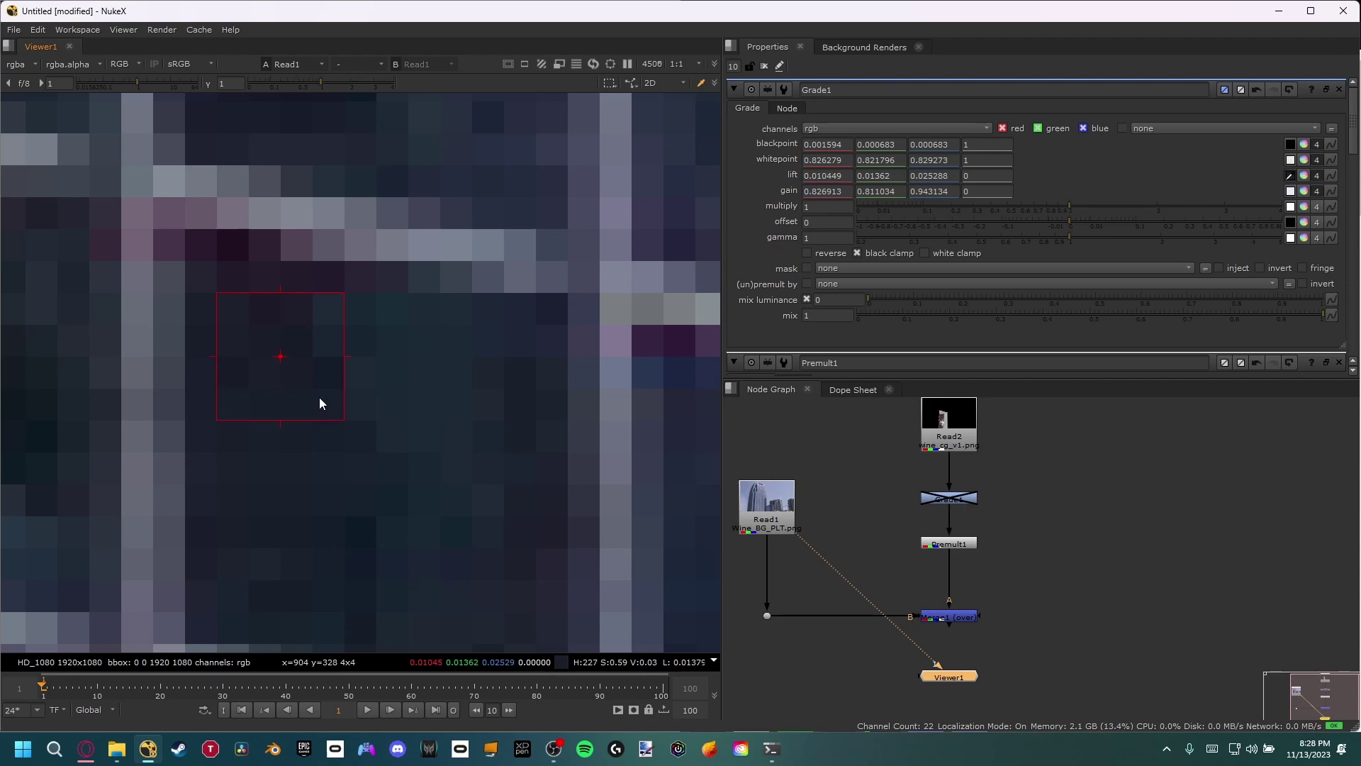
pyautogui.click(1291, 176)
# Step: View the Merge output again and re-enable the Grade to check the bottle billboard against the plate
pyautogui.scroll(-10, 274, 282)
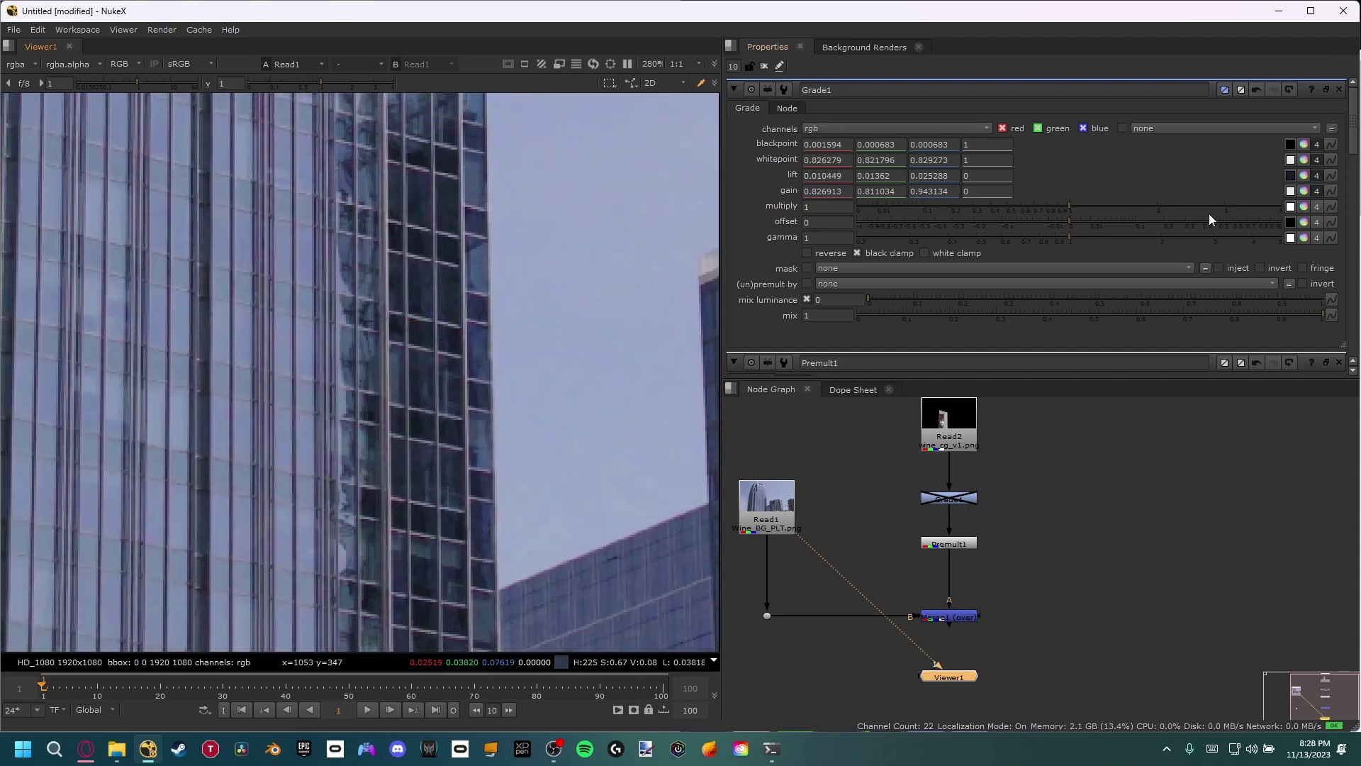
pyautogui.scroll(-4, 467, 351)
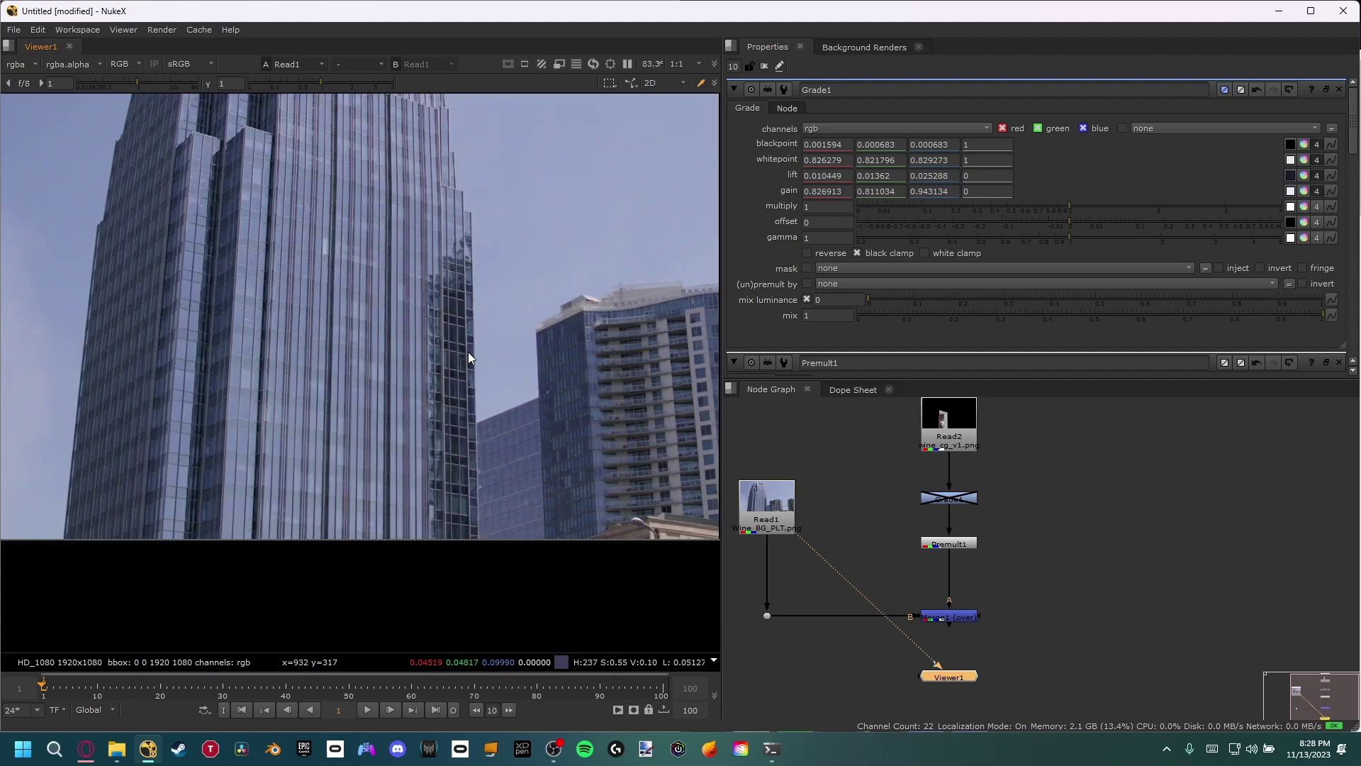
pyautogui.moveTo(468, 351)
pyautogui.mouseDown(button='middle')
pyautogui.moveTo(463, 380)
pyautogui.moveTo(489, 440)
pyautogui.moveTo(477, 369)
pyautogui.mouseUp(button='middle')
pyautogui.press('1')
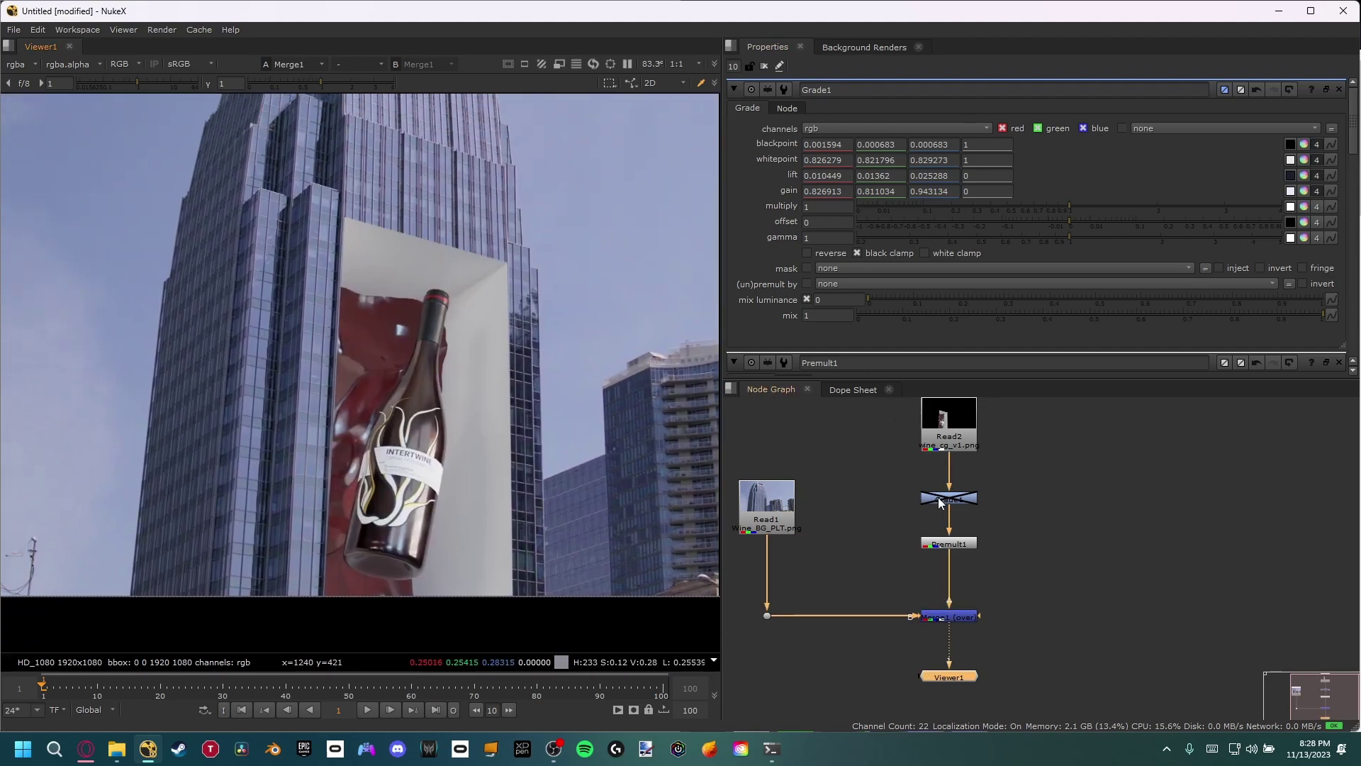
pyautogui.click(939, 499)
pyautogui.press('d')
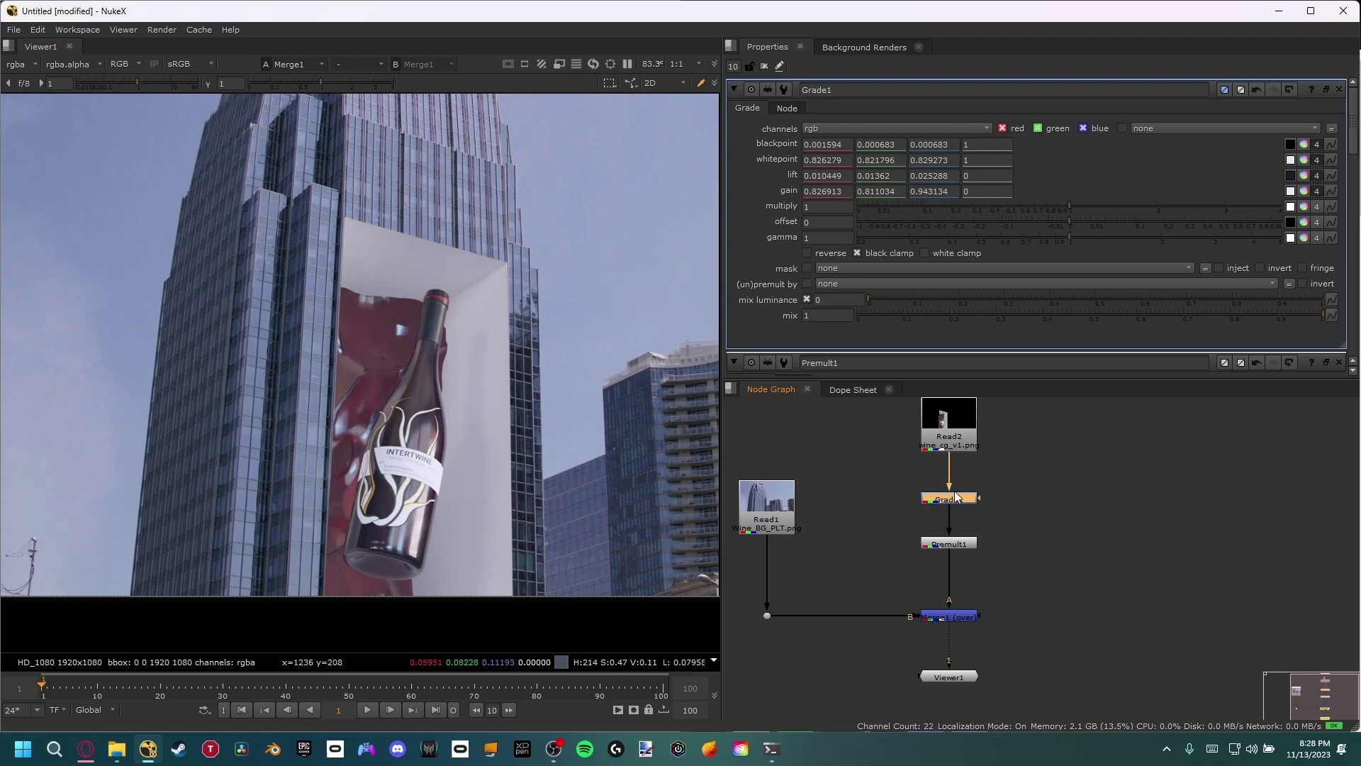
pyautogui.moveTo(513, 429); pyautogui.dragTo(496, 422, button='middle')
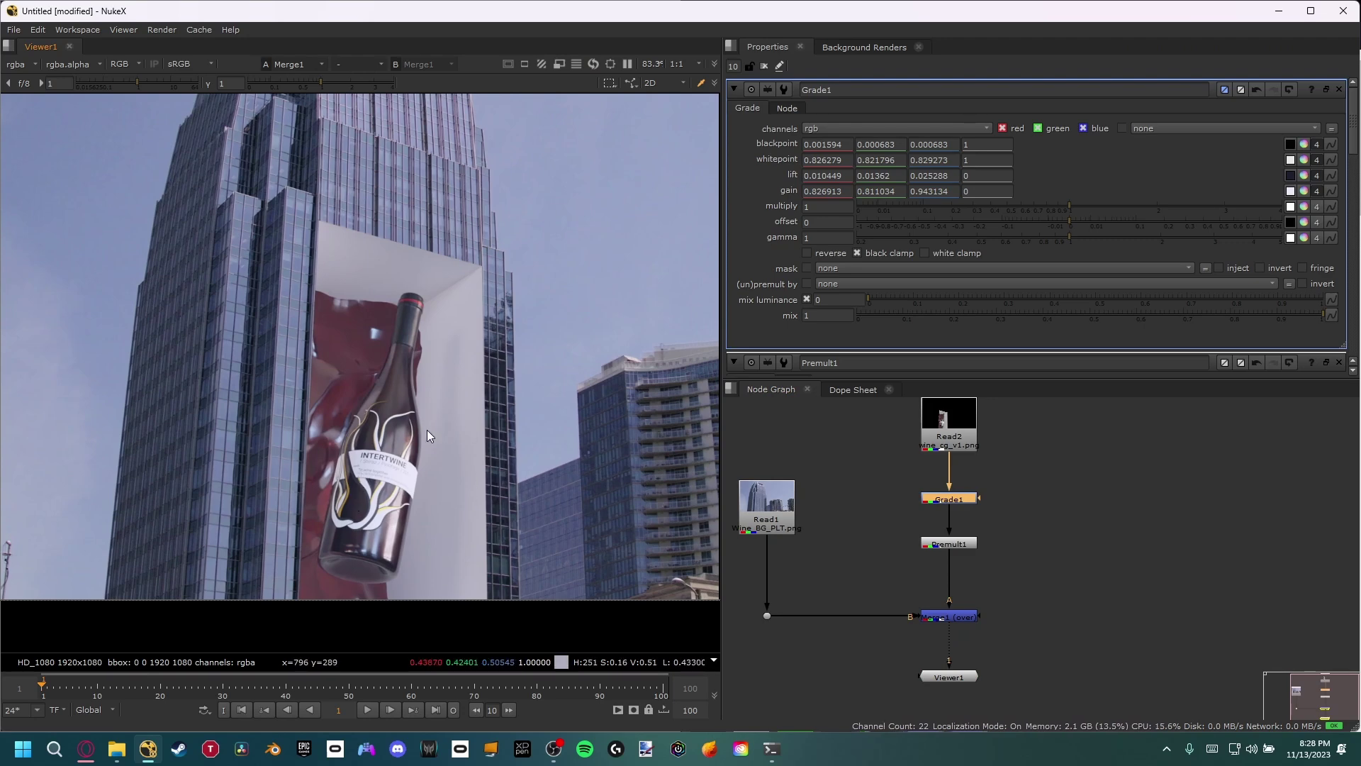
pyautogui.moveTo(412, 475); pyautogui.dragTo(456, 451, button='middle')
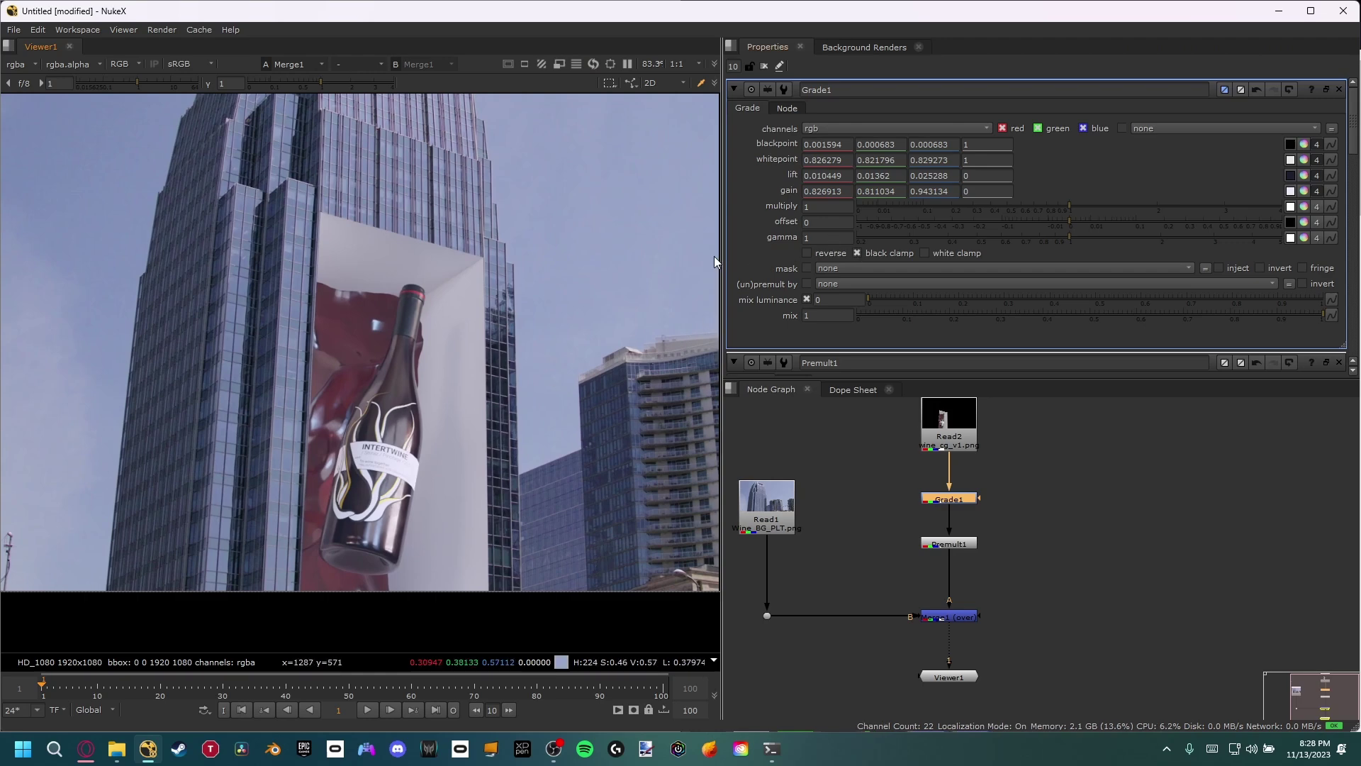
# Step: Set the Grade's gamma to 0.905 for red and 0.9 for green, checking each channel separately in the viewer
pyautogui.press('r')
pyautogui.moveTo(399, 410)
pyautogui.mouseDown(button='middle')
pyautogui.moveTo(359, 431)
pyautogui.moveTo(403, 404)
pyautogui.mouseUp(button='middle')
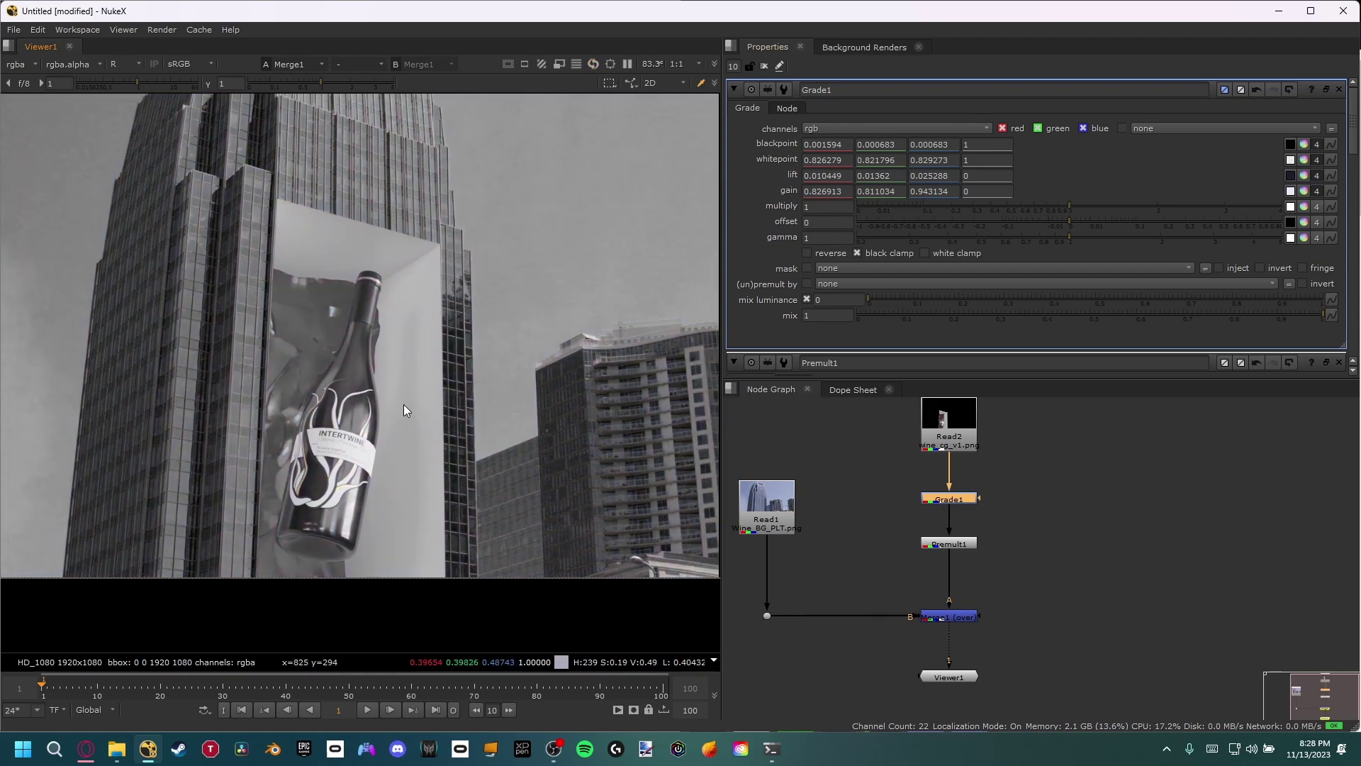
pyautogui.click(1304, 238)
pyautogui.moveTo(1071, 253)
pyautogui.mouseDown()
pyautogui.moveTo(1108, 249)
pyautogui.moveTo(1028, 274)
pyautogui.moveTo(1081, 276)
pyautogui.moveTo(1055, 272)
pyautogui.mouseUp()
pyautogui.press('g')
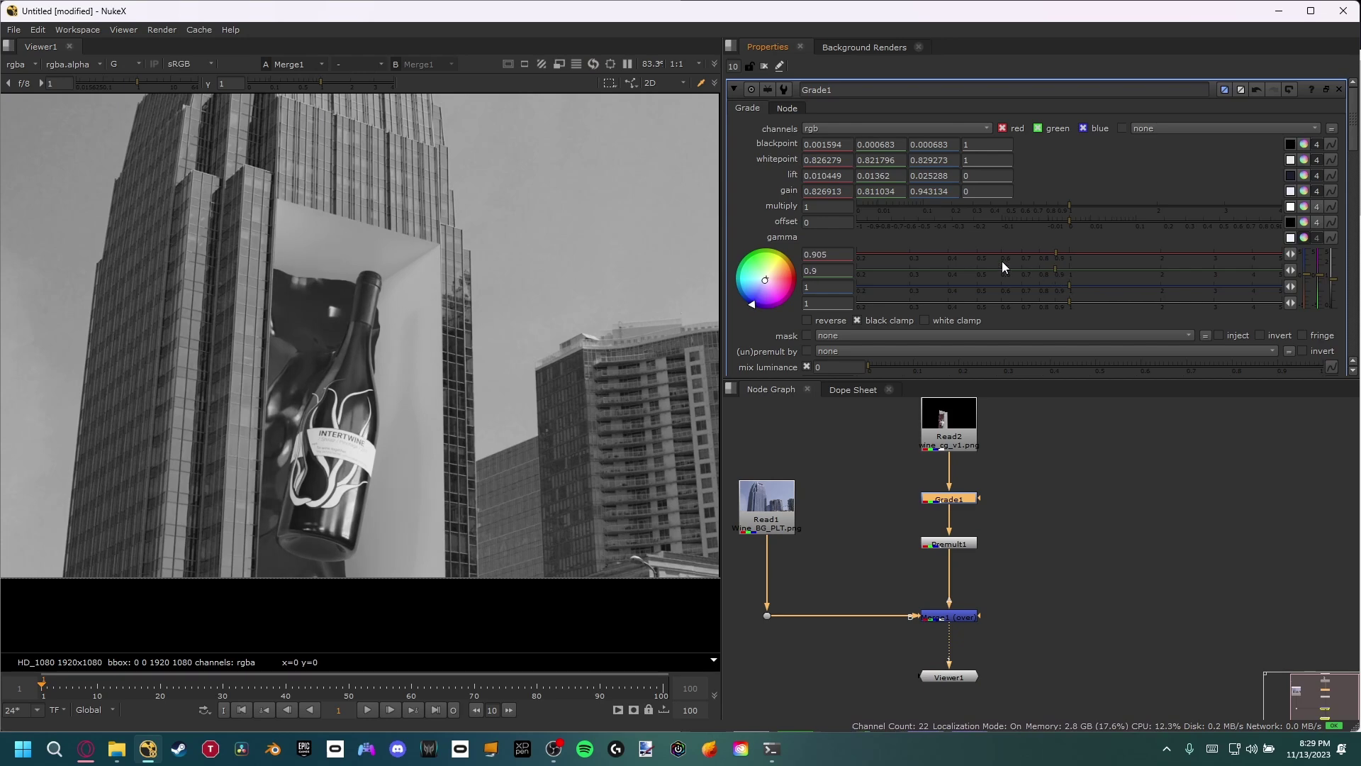
# Step: Set the Grade's blue gamma to 0.97 while viewing the blue channel, and return the viewer to full RGB
pyautogui.press('b')
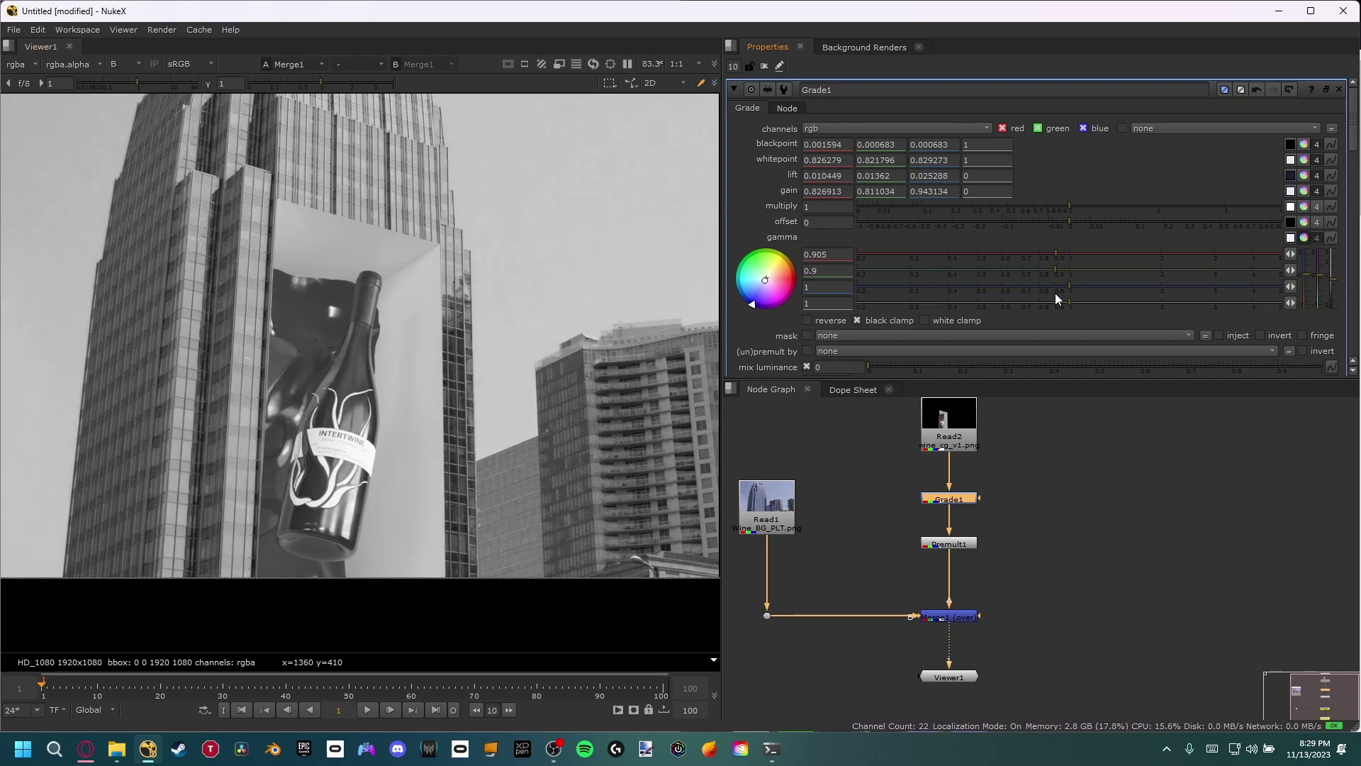
pyautogui.moveTo(1055, 294)
pyautogui.mouseDown()
pyautogui.moveTo(1039, 291)
pyautogui.moveTo(1074, 293)
pyautogui.moveTo(1048, 288)
pyautogui.moveTo(1062, 286)
pyautogui.mouseUp()
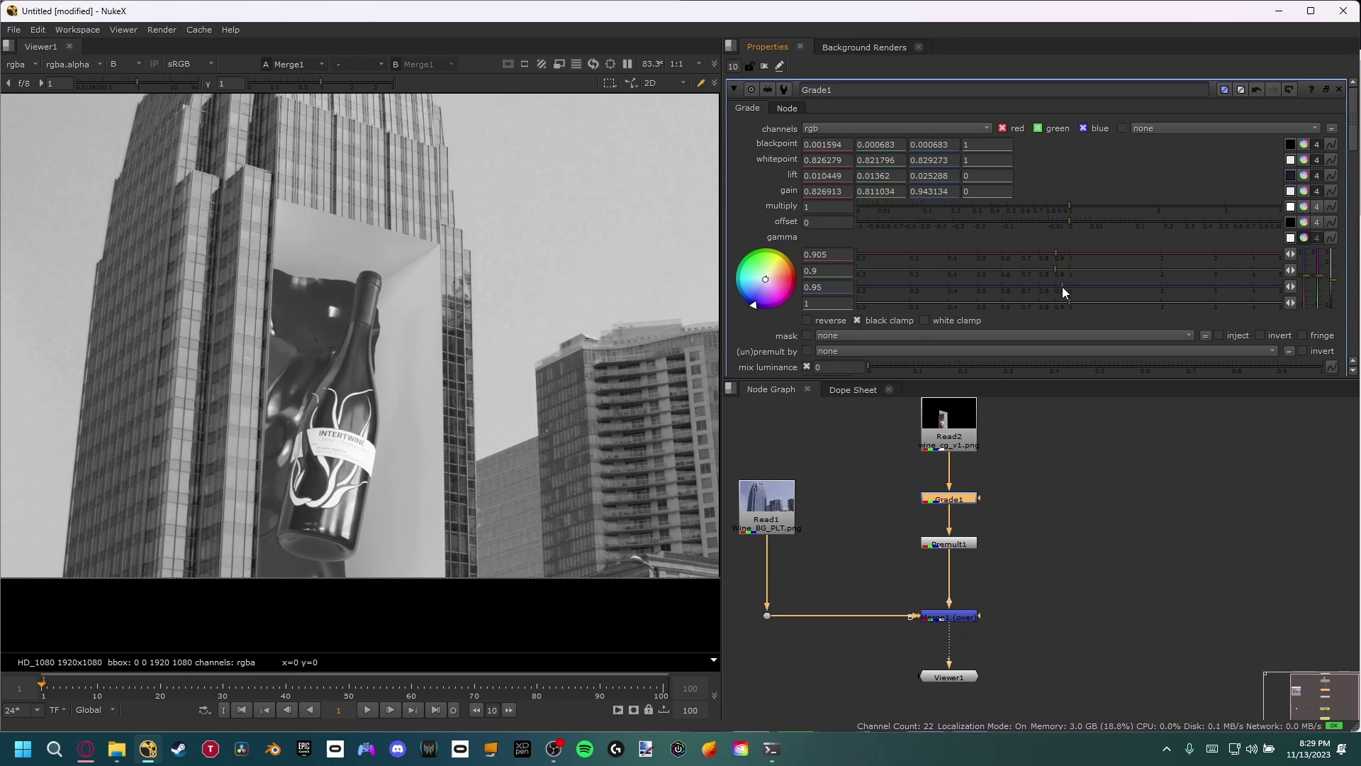
pyautogui.press('b')
# Step: Toggle the Grade off and on to compare the billboard with and without the grade, leaving it disabled
pyautogui.scroll(-2, 392, 358)
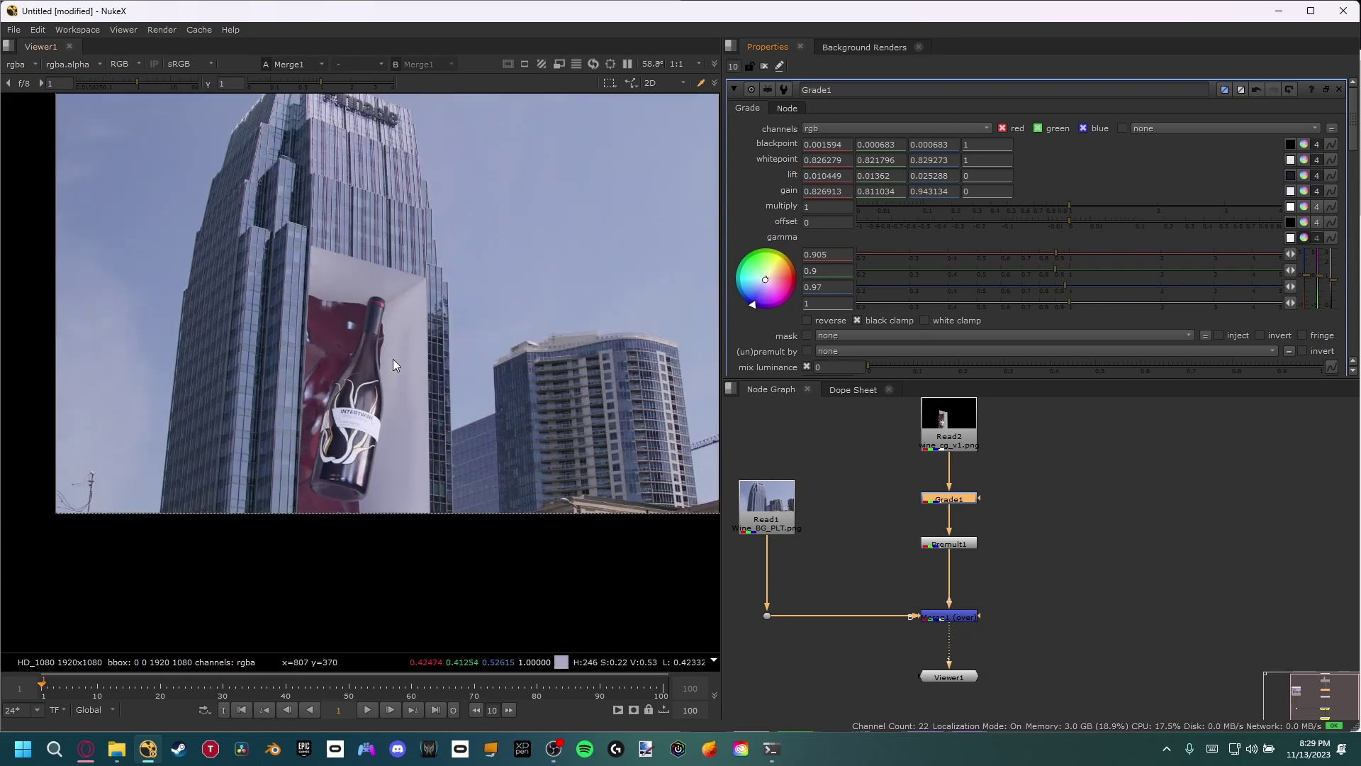
pyautogui.moveTo(395, 378); pyautogui.dragTo(458, 362, button='middle')
pyautogui.scroll(5, 458, 363)
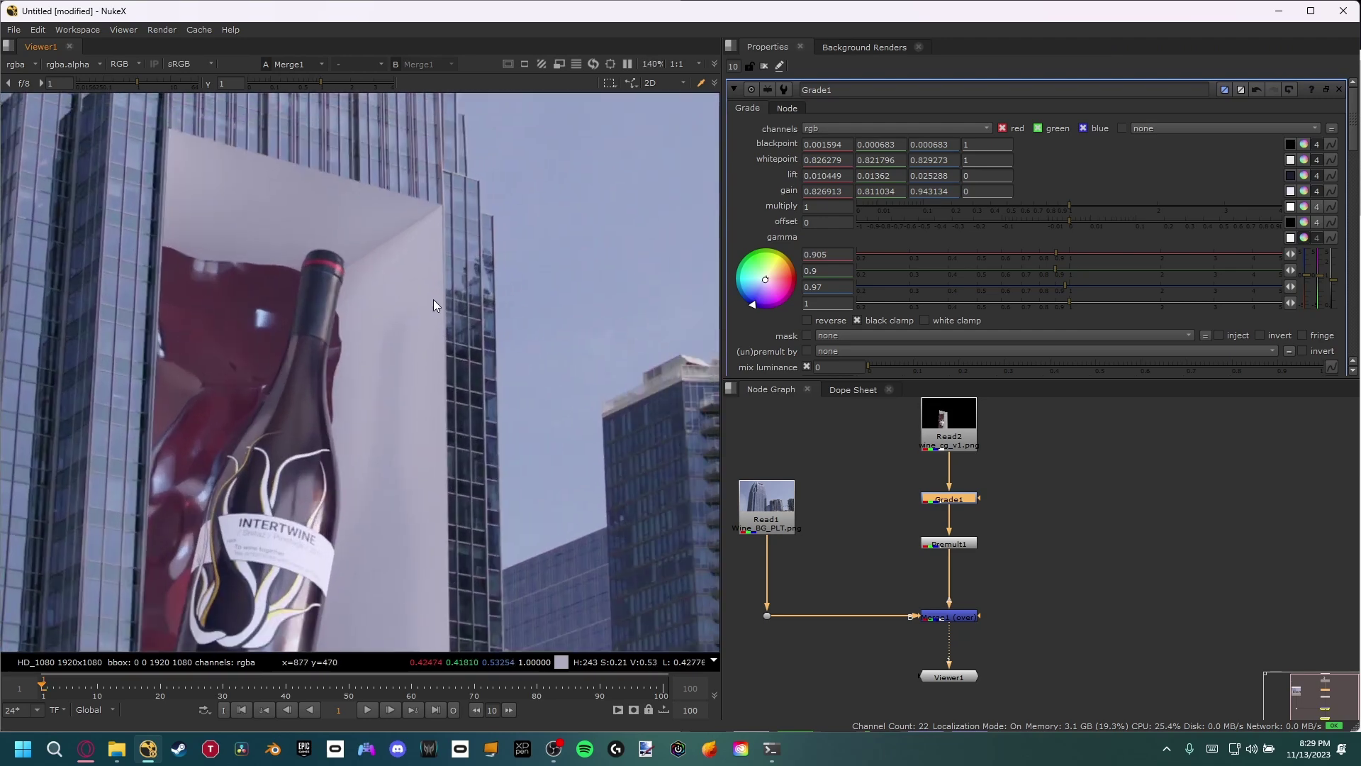
pyautogui.press('d')
pyautogui.press('d')
pyautogui.press('d')
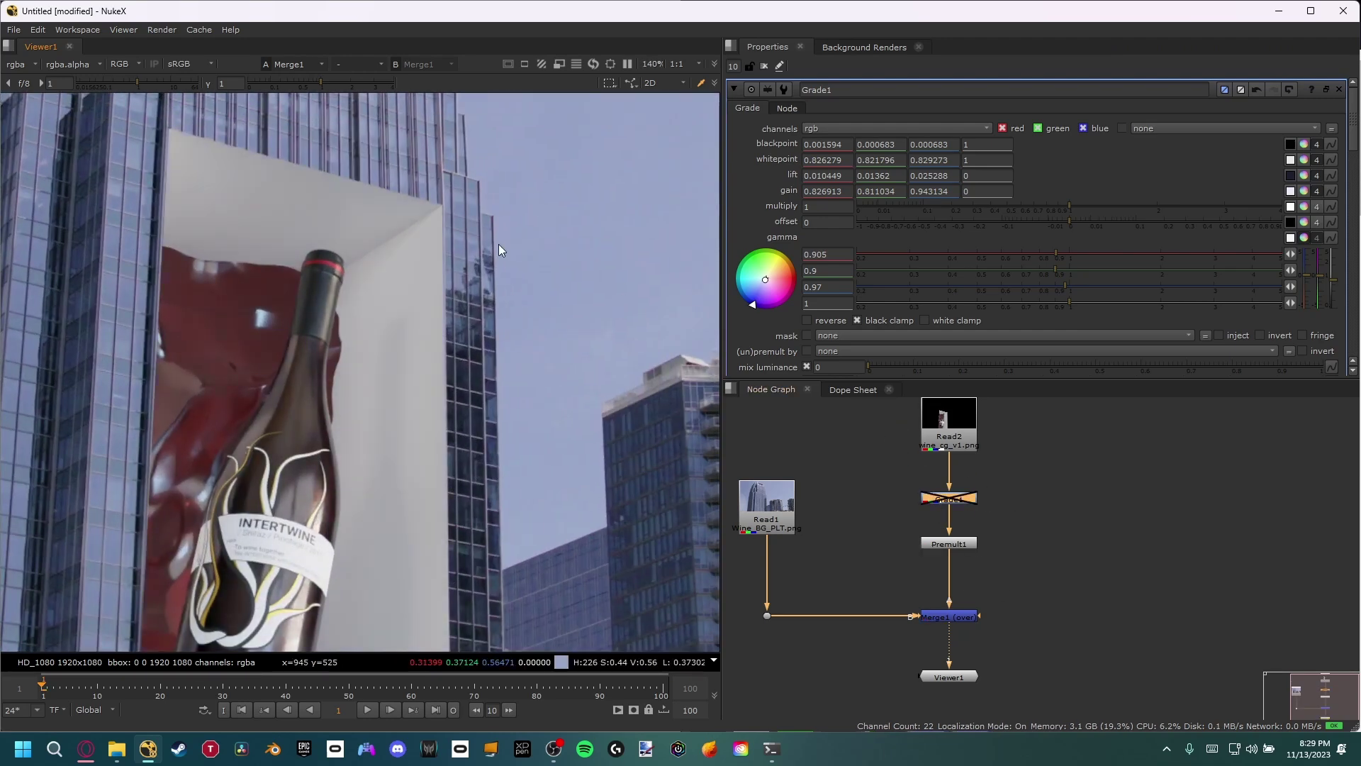
pyautogui.scroll(2, 433, 230)
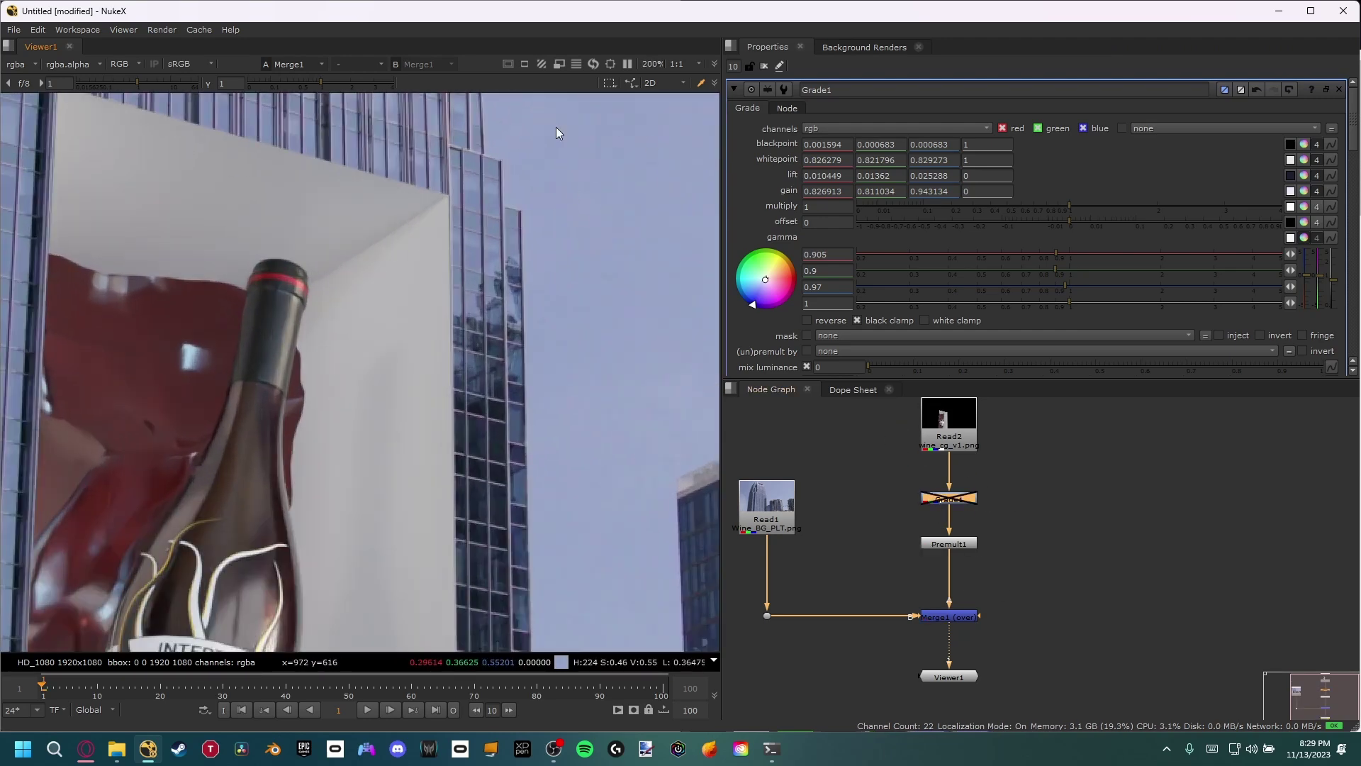
# Step: Re-enable the Grade and examine the graded bottle billboard against the building, both close up and in the wider composite
pyautogui.press('d')
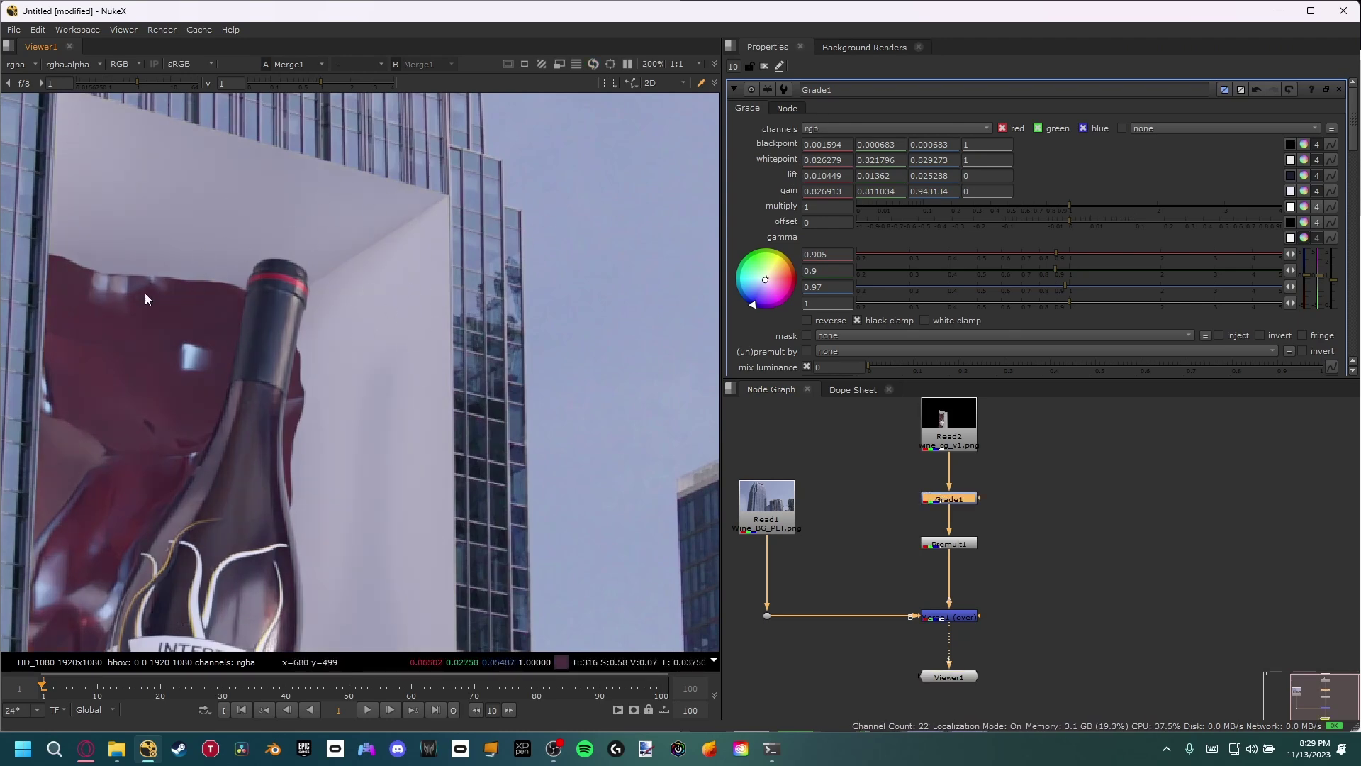
pyautogui.scroll(-3, 340, 350)
pyautogui.moveTo(274, 366); pyautogui.dragTo(402, 202, button='middle')
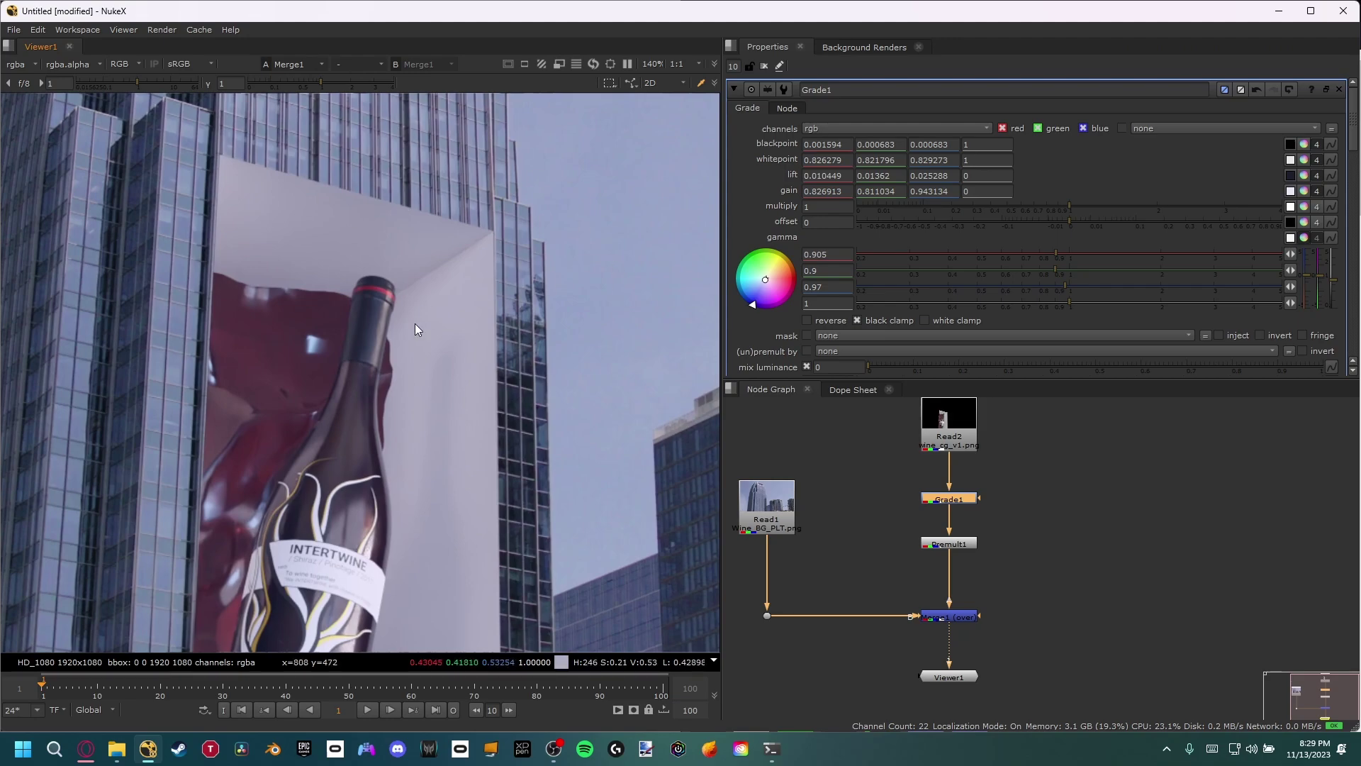
pyautogui.scroll(-4, 342, 309)
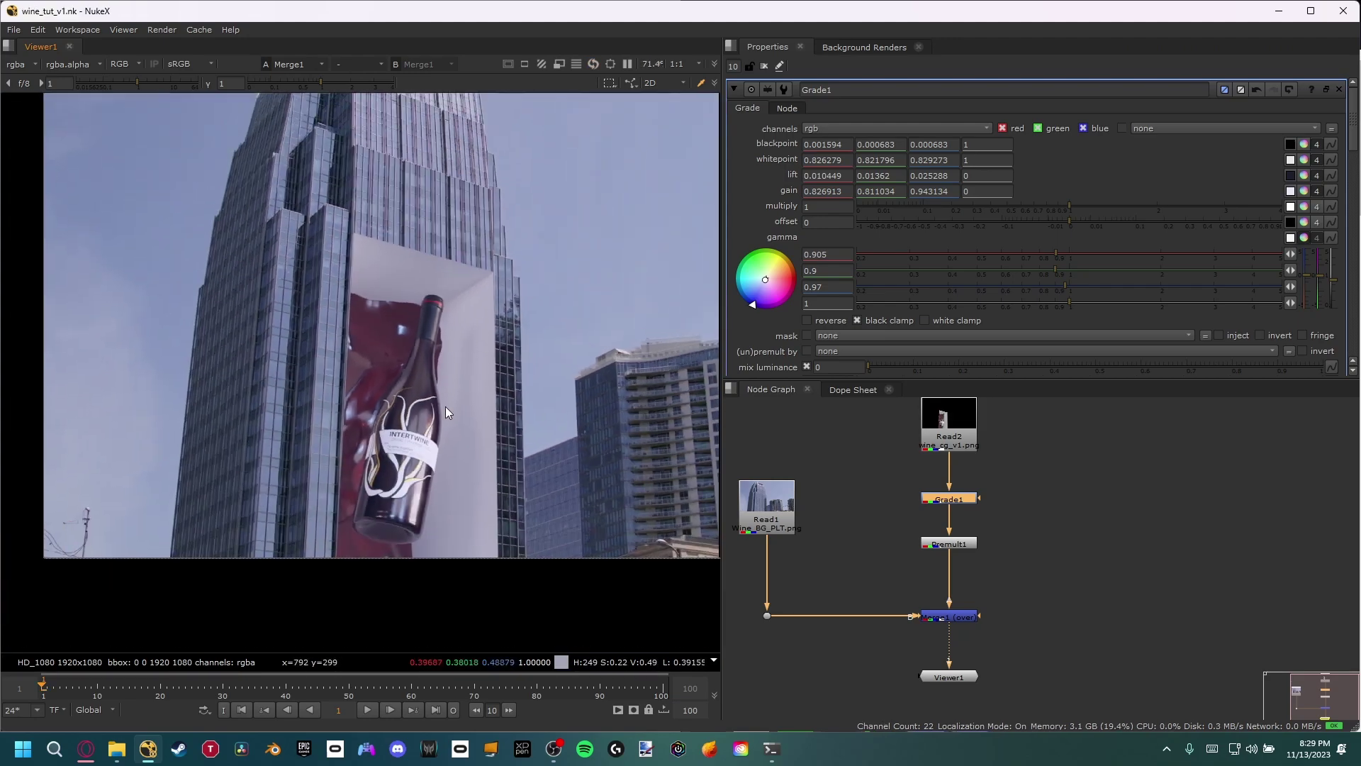
pyautogui.scroll(1, 428, 358)
pyautogui.moveTo(457, 432)
pyautogui.mouseDown(button='middle')
pyautogui.moveTo(440, 391)
pyautogui.moveTo(441, 413)
pyautogui.mouseUp(button='middle')
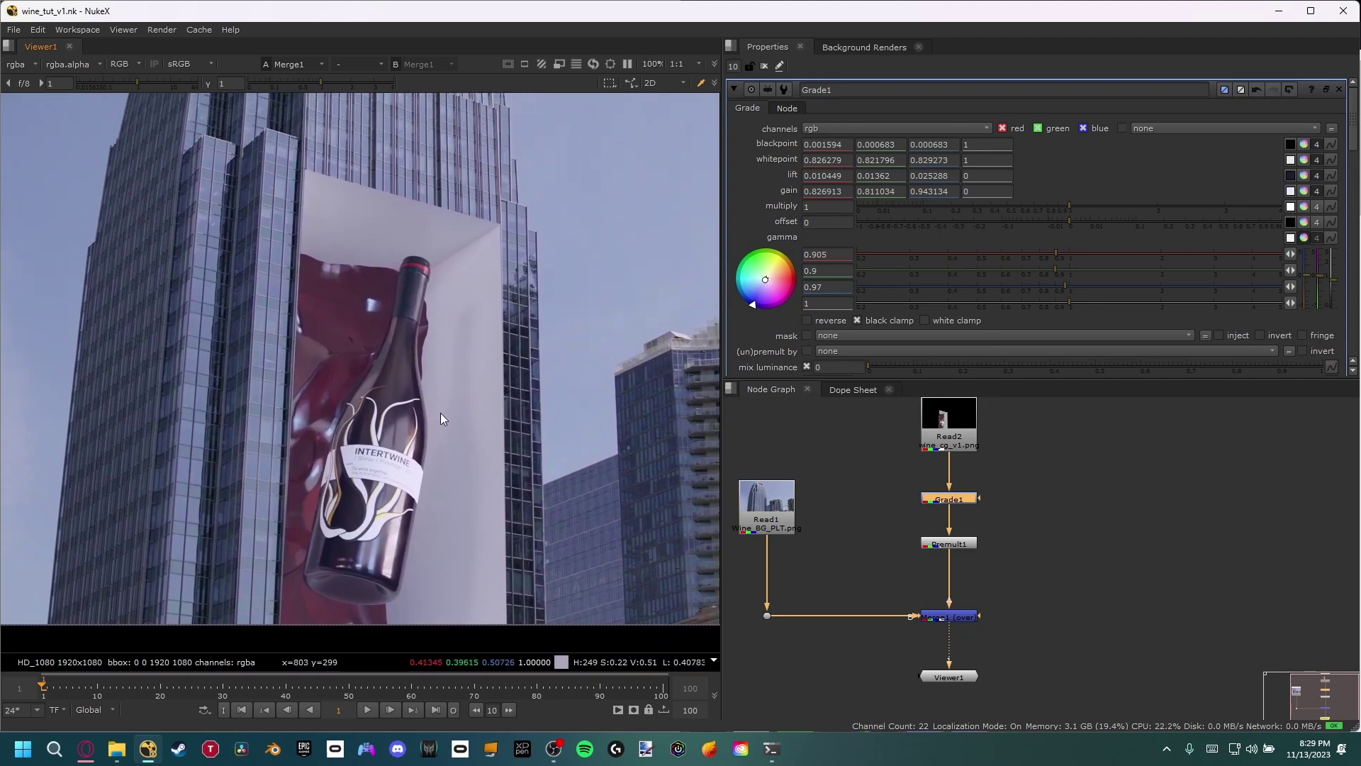
pyautogui.moveTo(475, 341); pyautogui.dragTo(417, 350, button='middle')
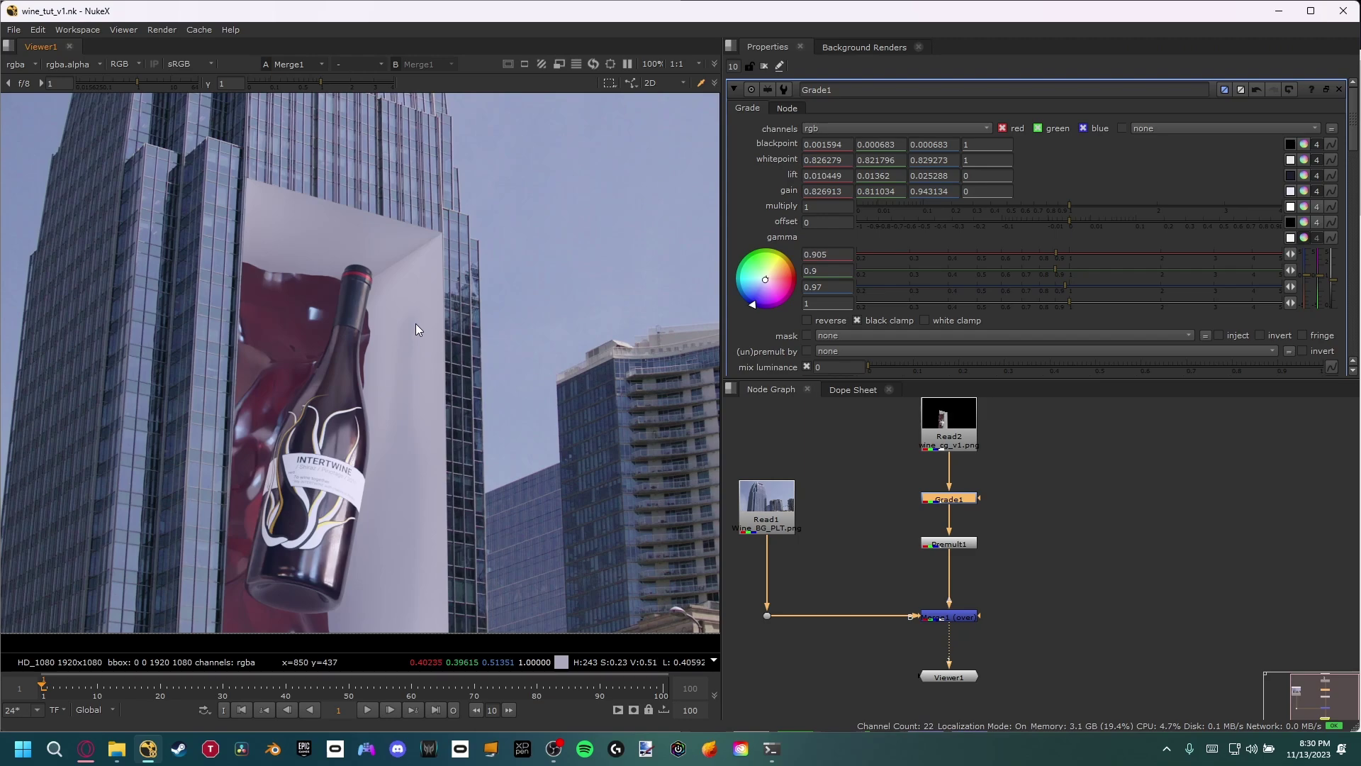
# Step: Inspect the composite's blue channel for noise with the viewer gamma lowered to 0.19, and return the viewer to RGB and default gamma
pyautogui.press('b')
pyautogui.scroll(1, 436, 299)
pyautogui.moveTo(445, 291); pyautogui.dragTo(321, 397, button='middle')
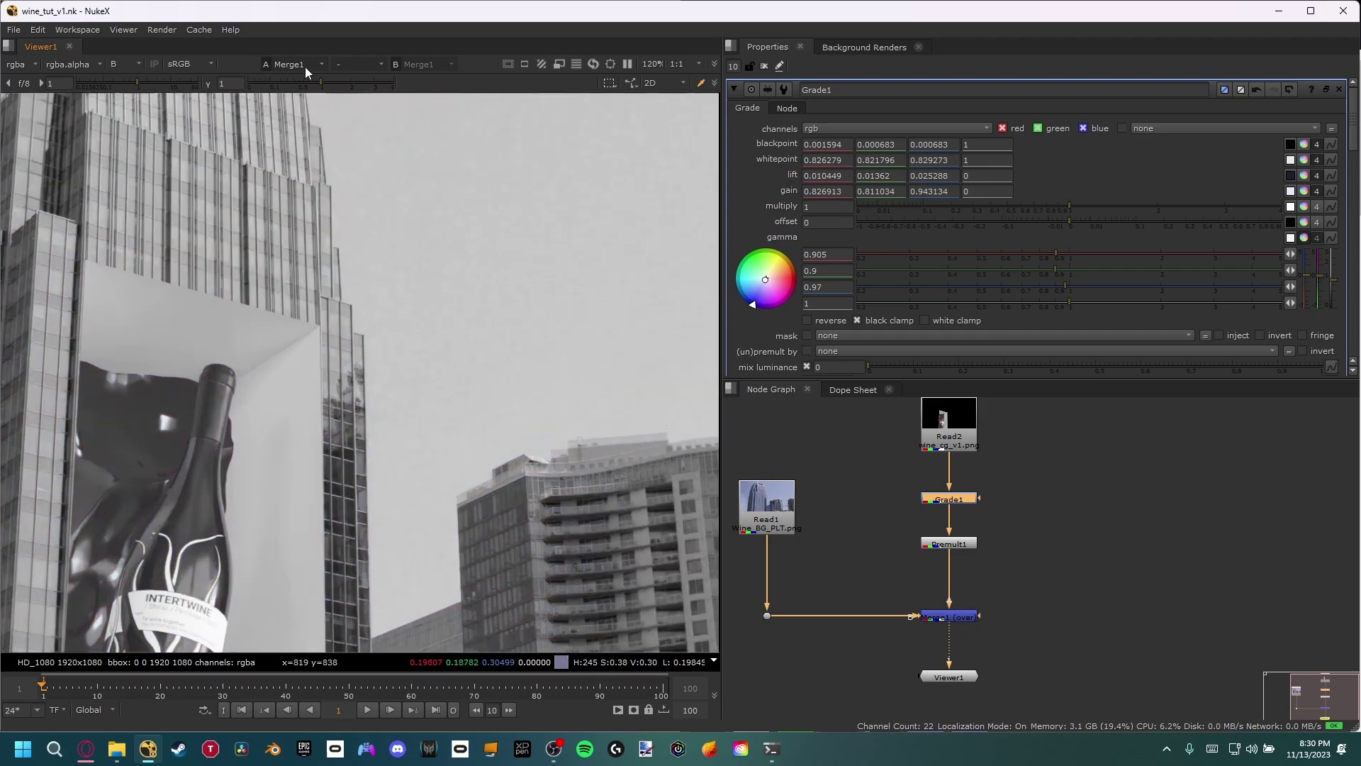
pyautogui.moveTo(322, 82); pyautogui.dragTo(279, 85)
pyautogui.moveTo(298, 181); pyautogui.dragTo(246, 150, button='middle')
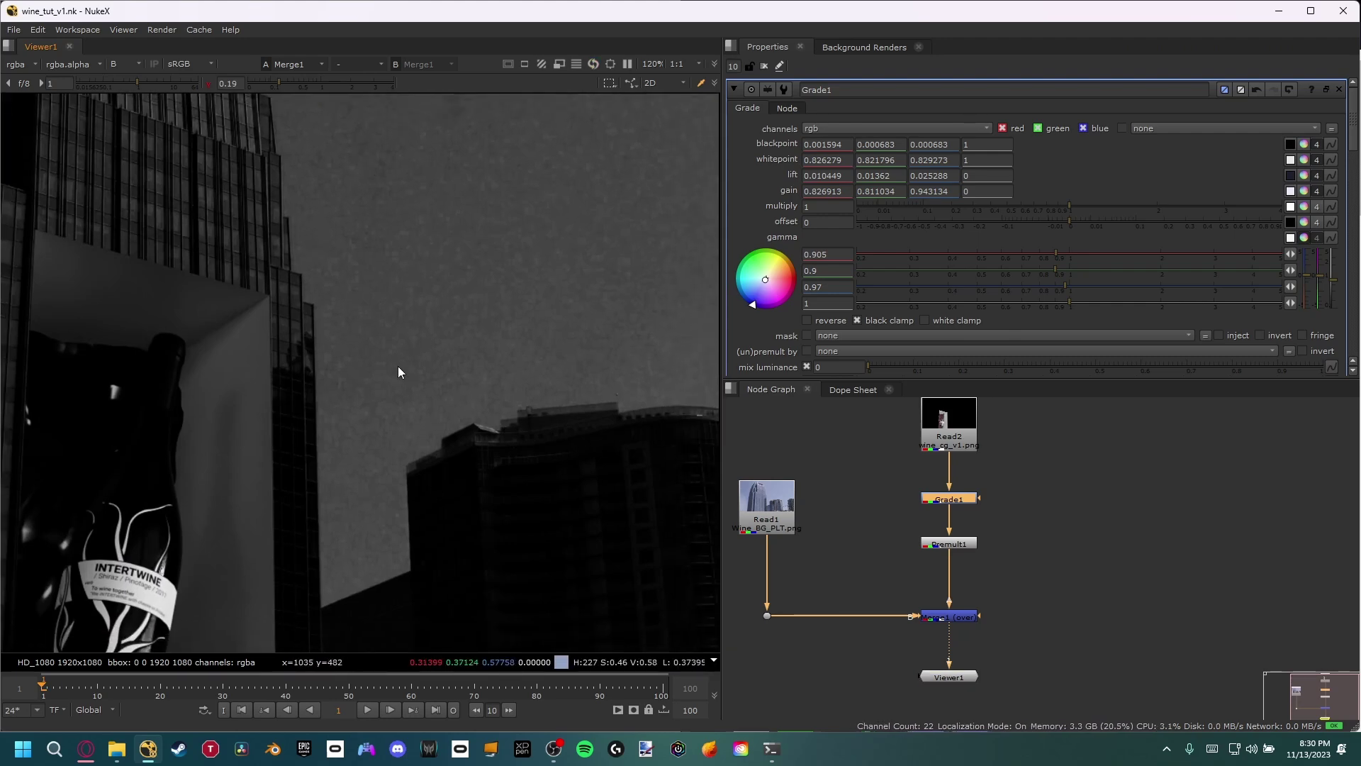
pyautogui.scroll(1, 452, 262)
pyautogui.scroll(1, 388, 287)
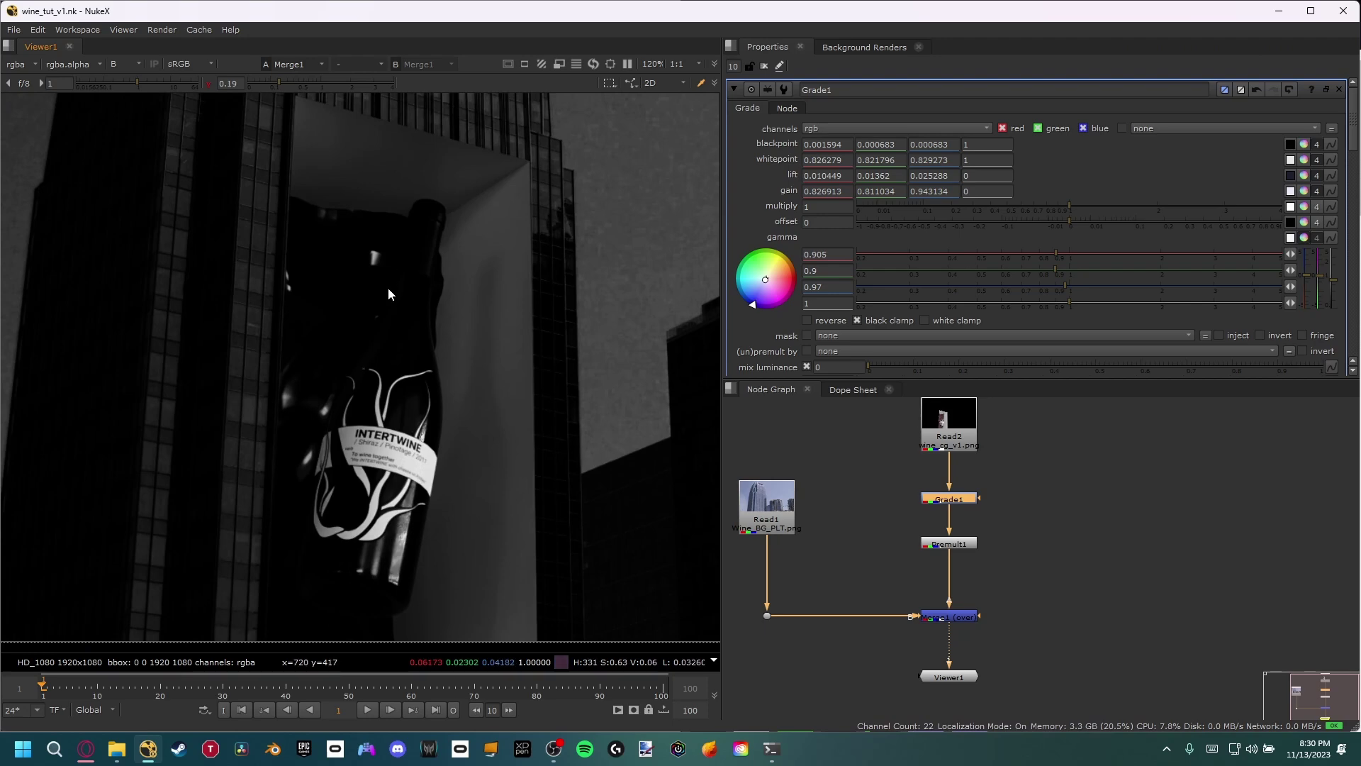
pyautogui.scroll(1, 469, 436)
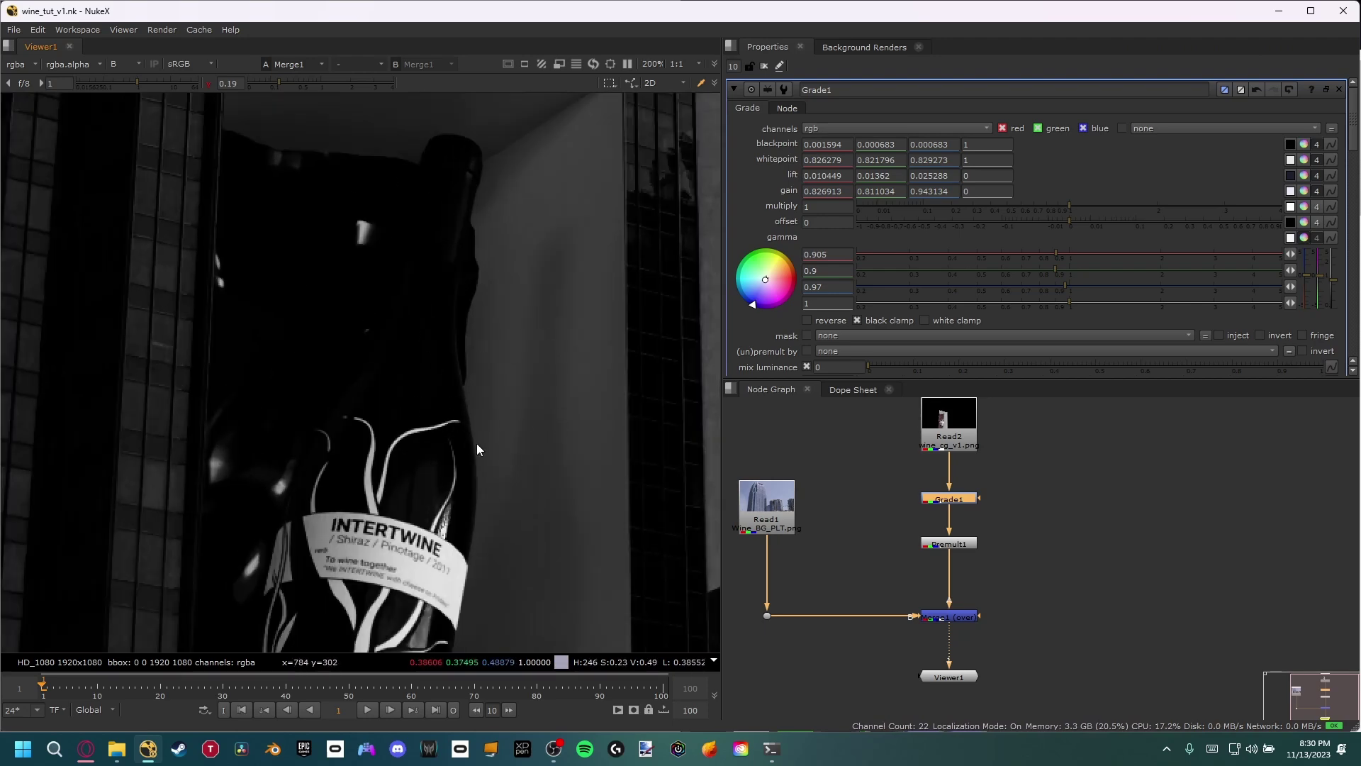
pyautogui.scroll(-2, 439, 448)
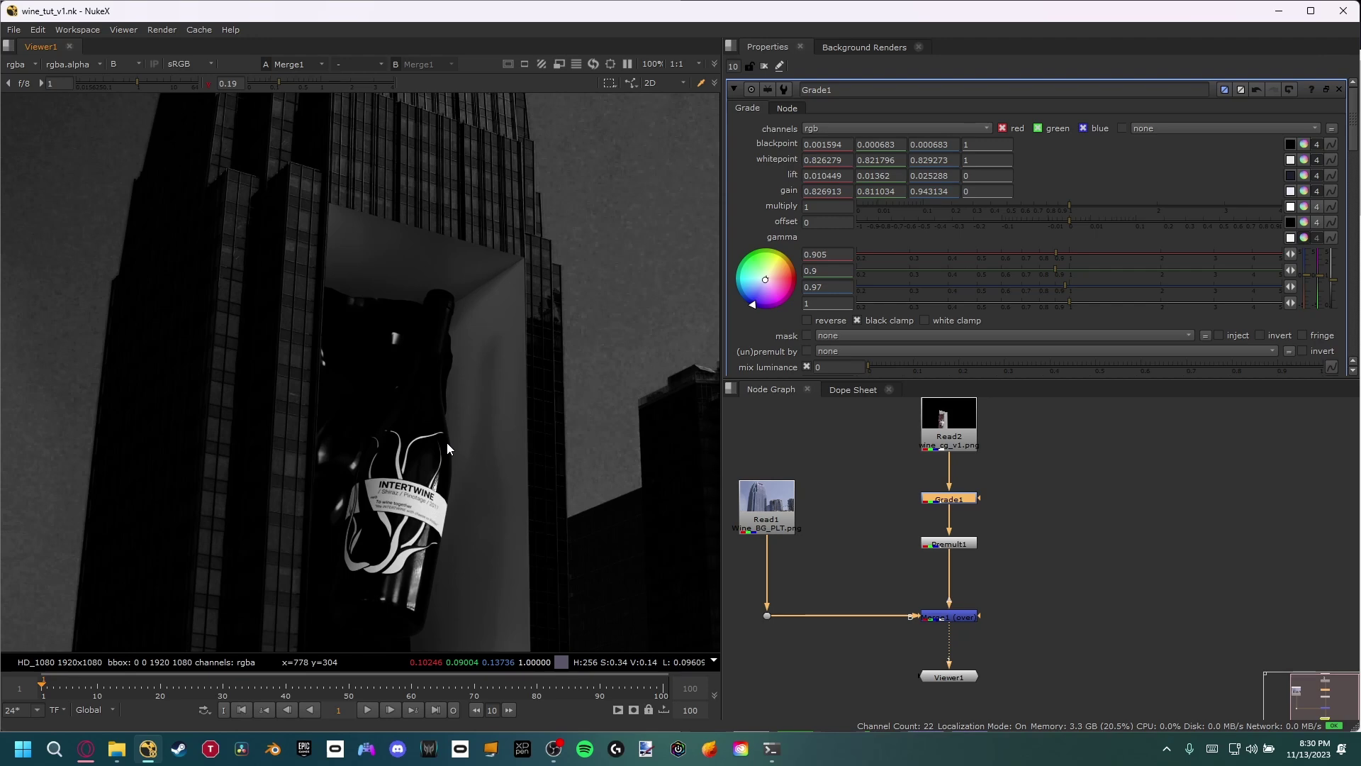
pyautogui.press('b')
pyautogui.click(322, 82)
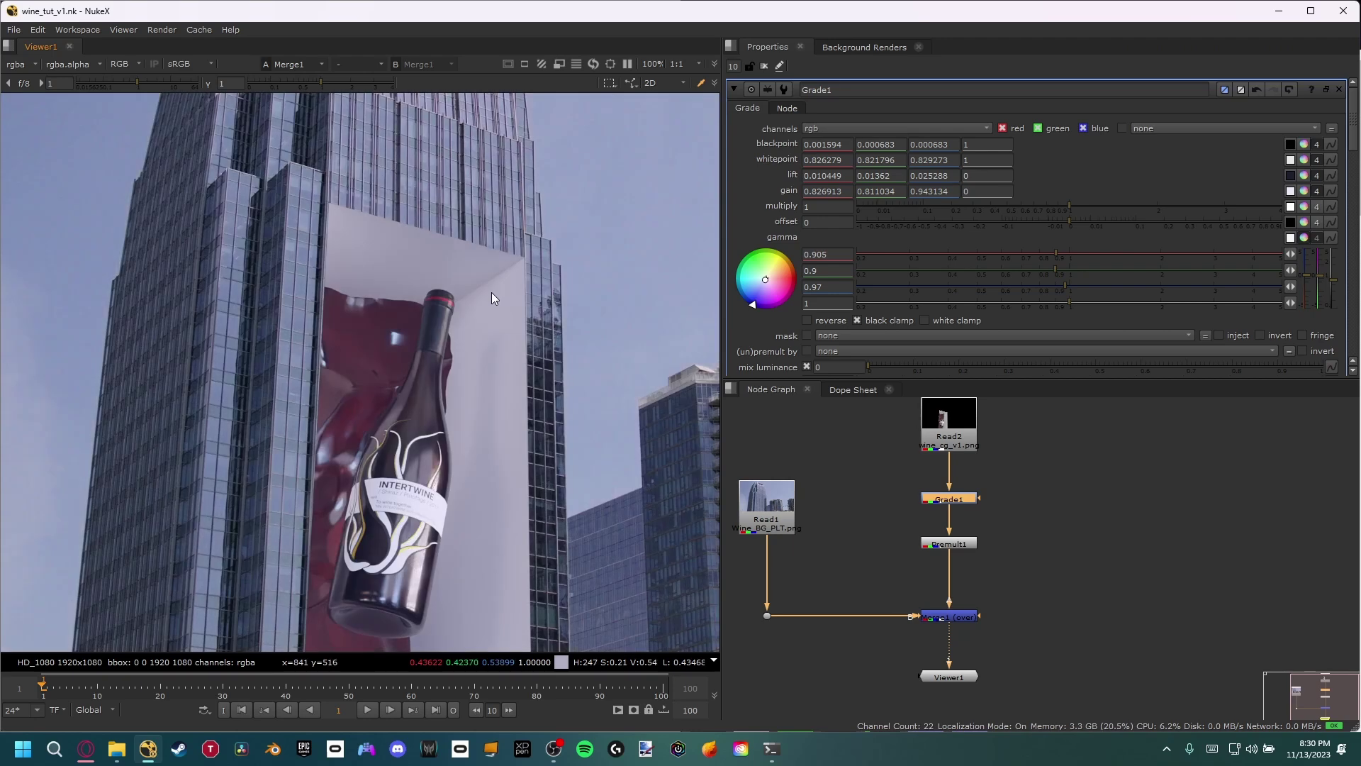
# Step: Examine how the clean billboard render sits against the plate's sky and surrounding buildings in the Merge output
pyautogui.moveTo(496, 530); pyautogui.dragTo(436, 473, button='middle')
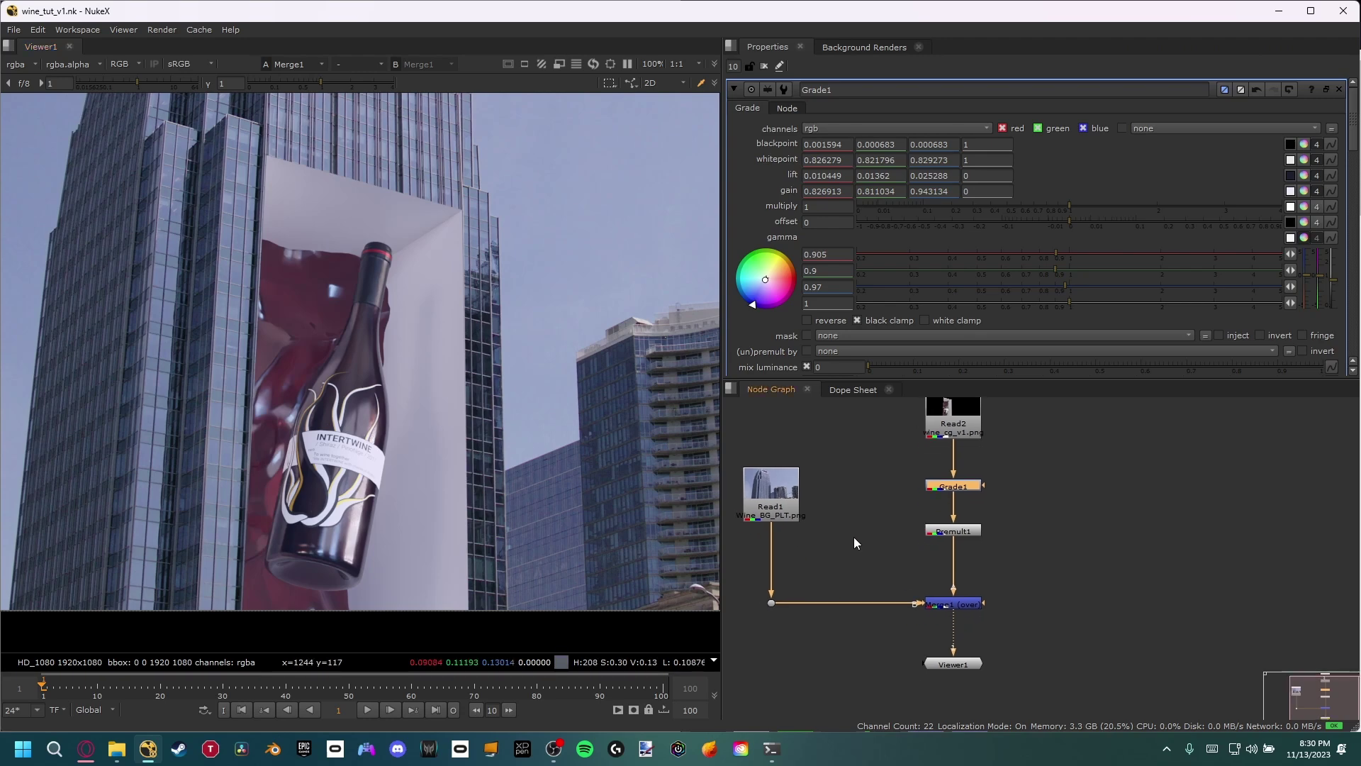
pyautogui.moveTo(961, 588); pyautogui.dragTo(971, 593, button='middle')
pyautogui.moveTo(991, 461); pyautogui.dragTo(957, 472, button='middle')
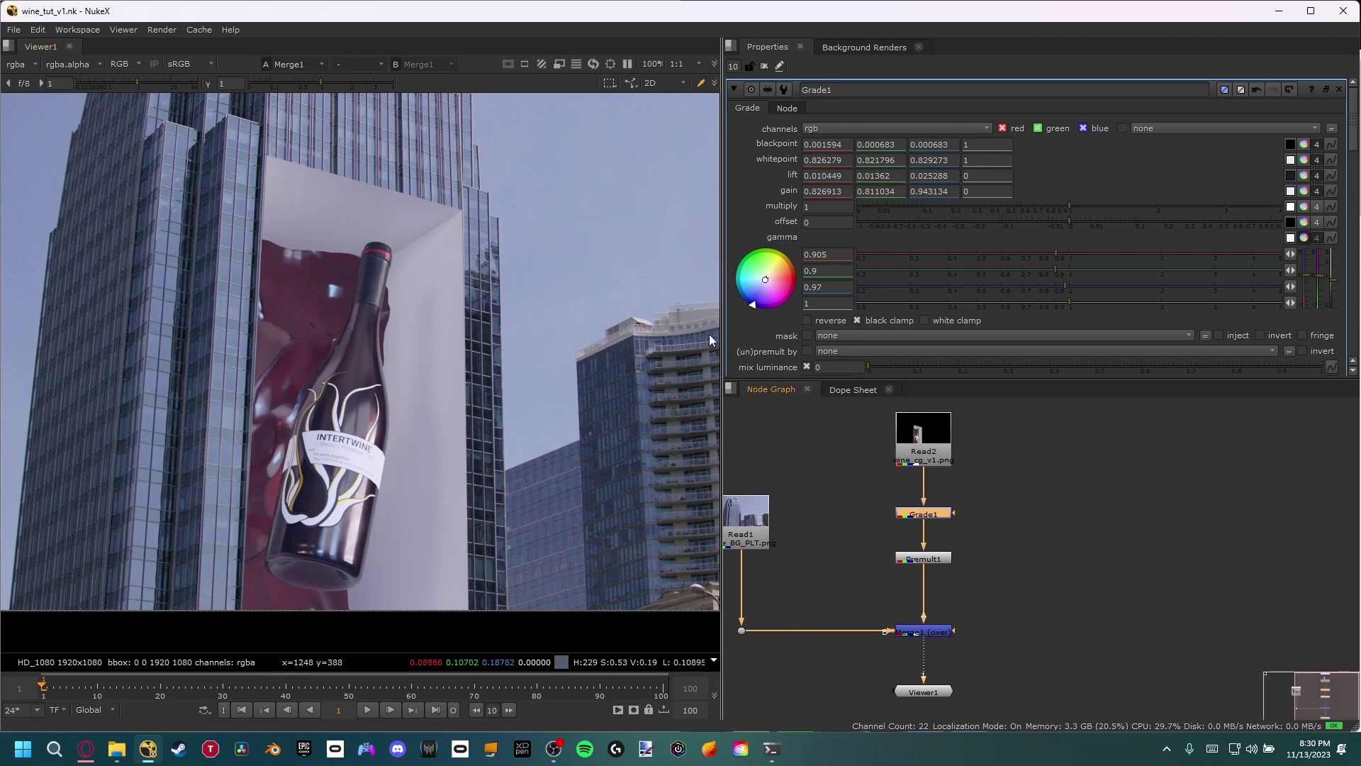
pyautogui.scroll(3, 533, 266)
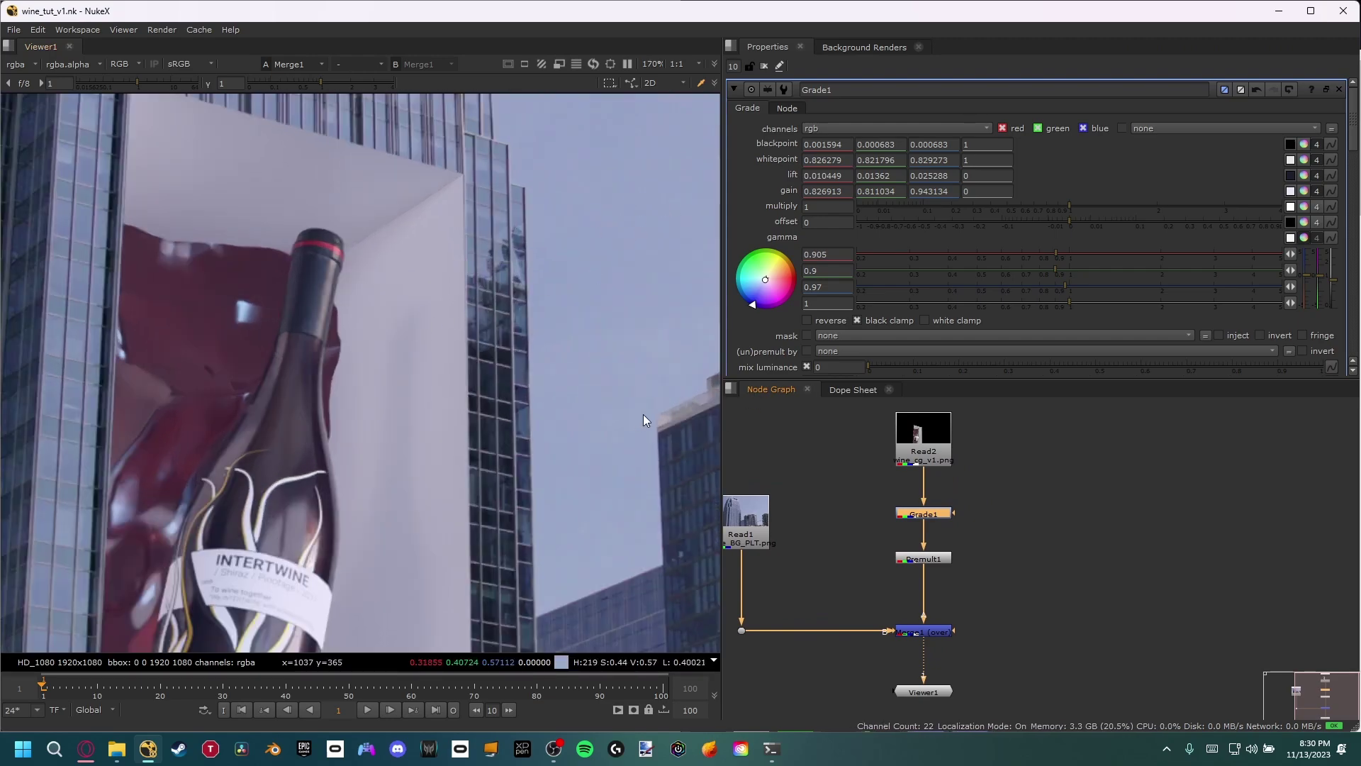
pyautogui.moveTo(460, 452); pyautogui.dragTo(450, 433, button='middle')
pyautogui.scroll(-3, 449, 430)
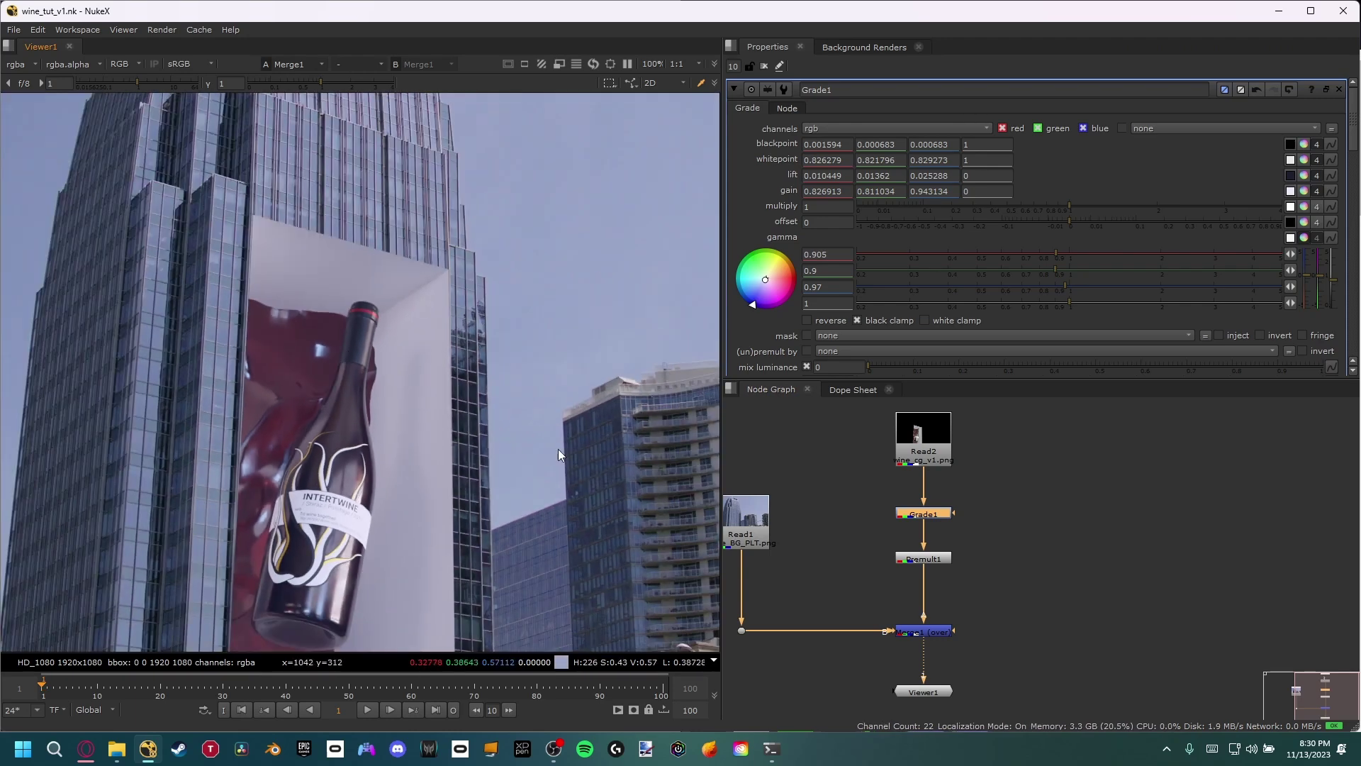
pyautogui.scroll(2, 559, 392)
pyautogui.moveTo(577, 469); pyautogui.dragTo(482, 496, button='middle')
pyautogui.scroll(-1, 526, 480)
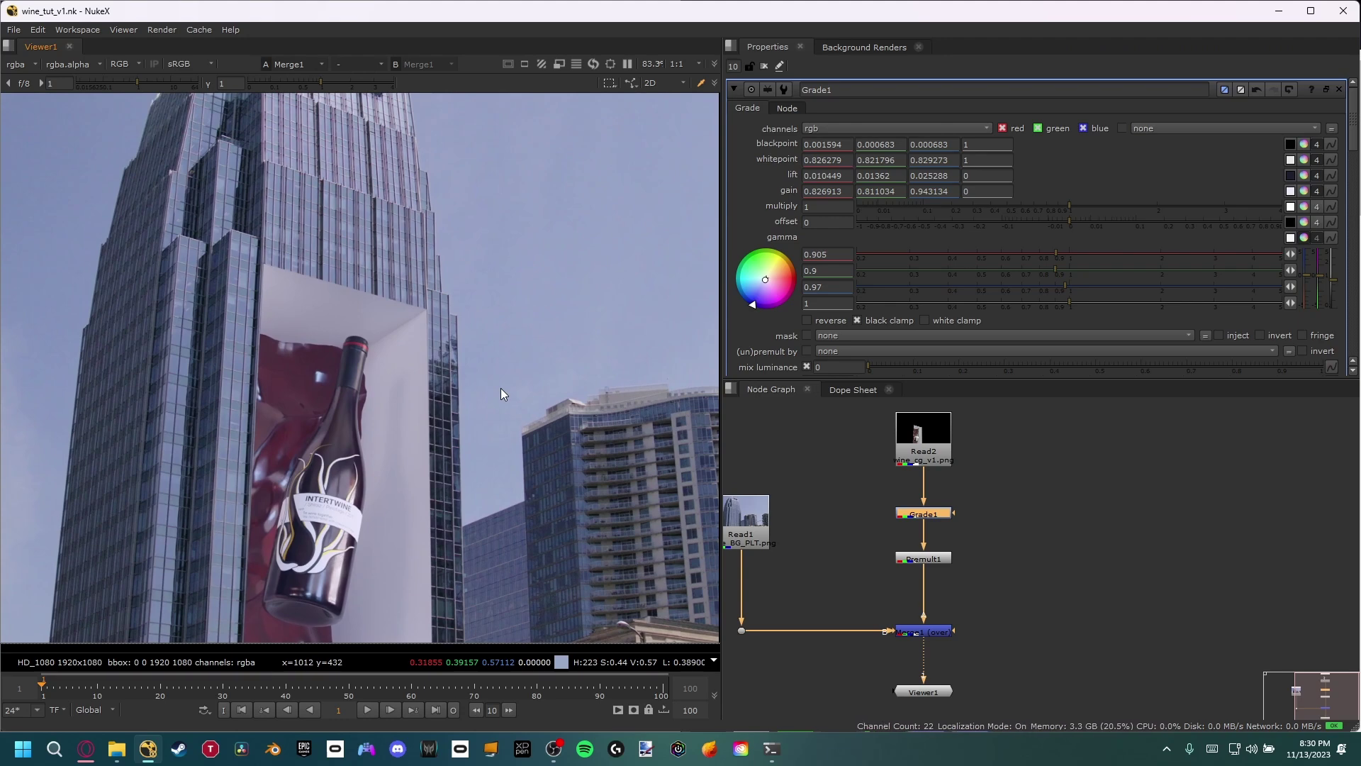
pyautogui.moveTo(479, 416); pyautogui.dragTo(499, 402, button='middle')
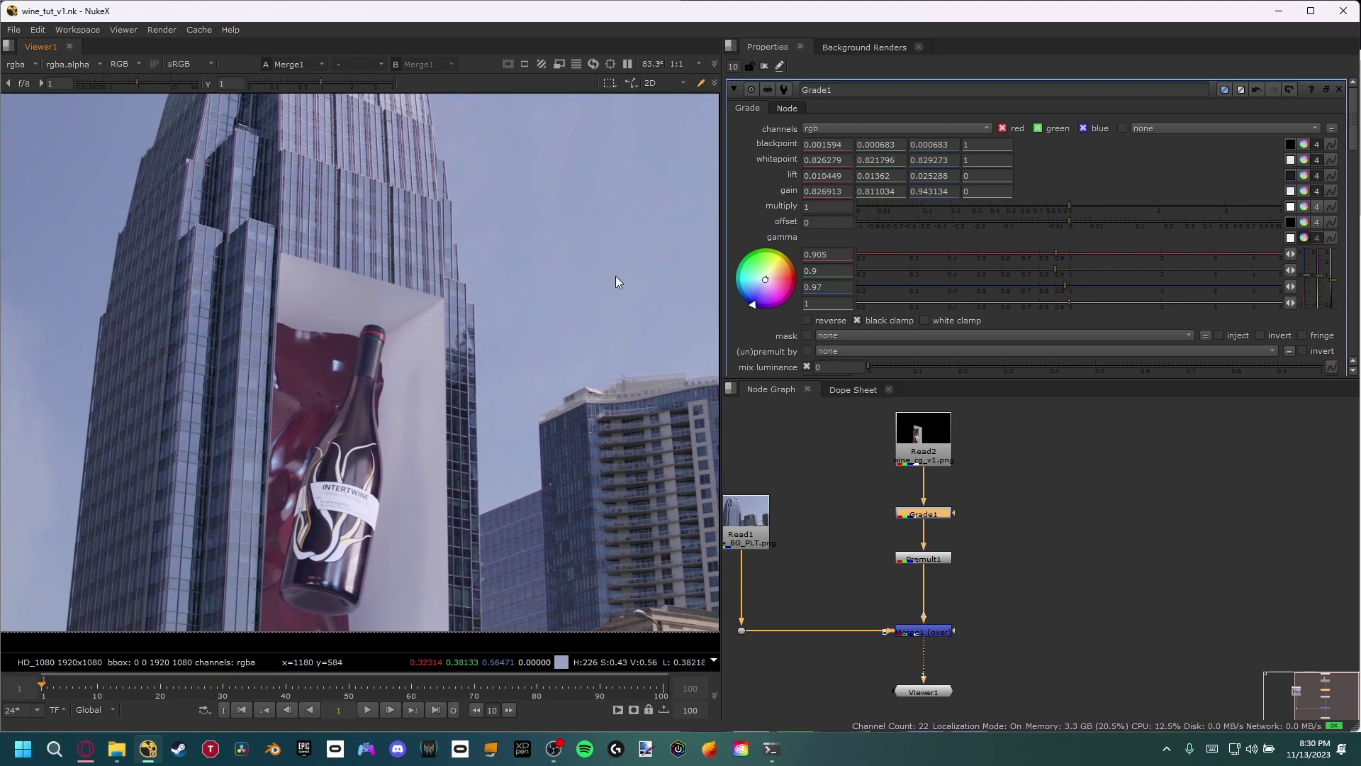
pyautogui.scroll(3, 504, 341)
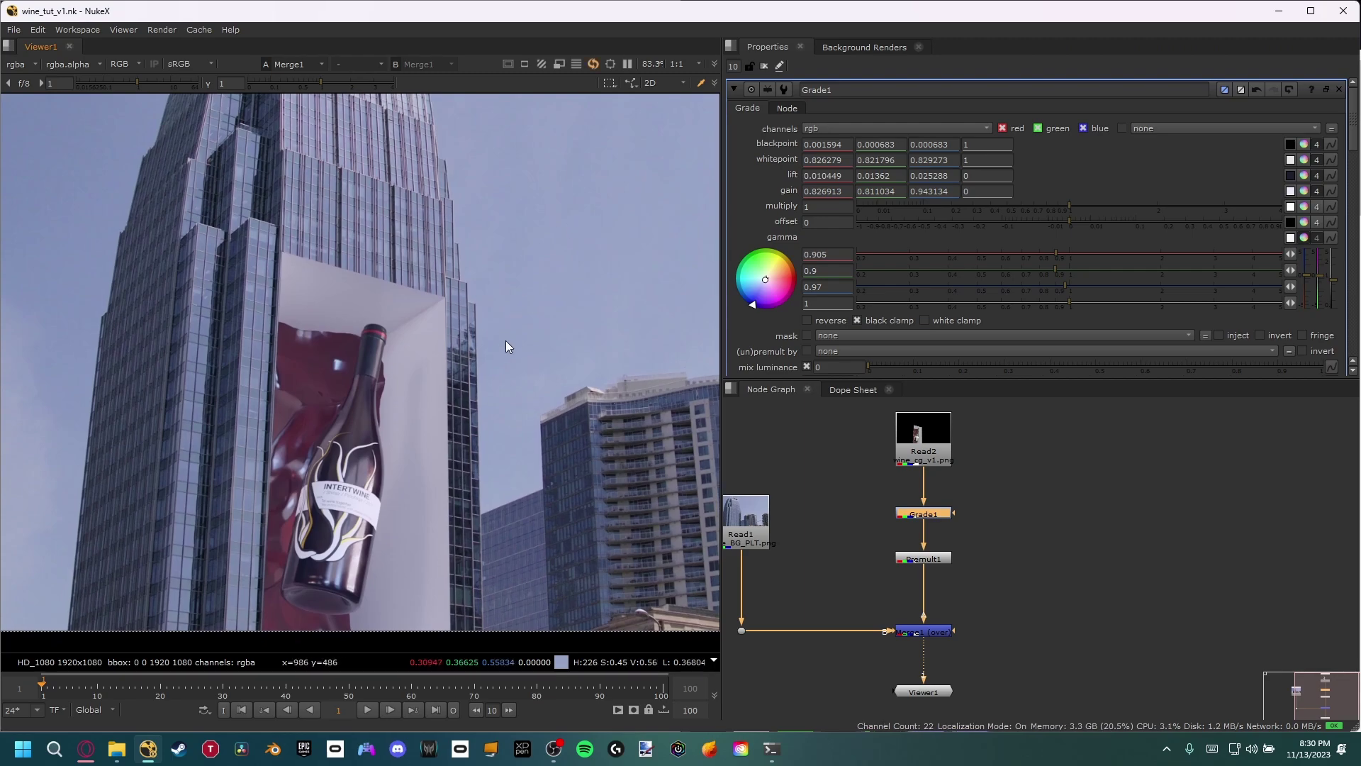
pyautogui.moveTo(470, 419); pyautogui.dragTo(465, 407, button='middle')
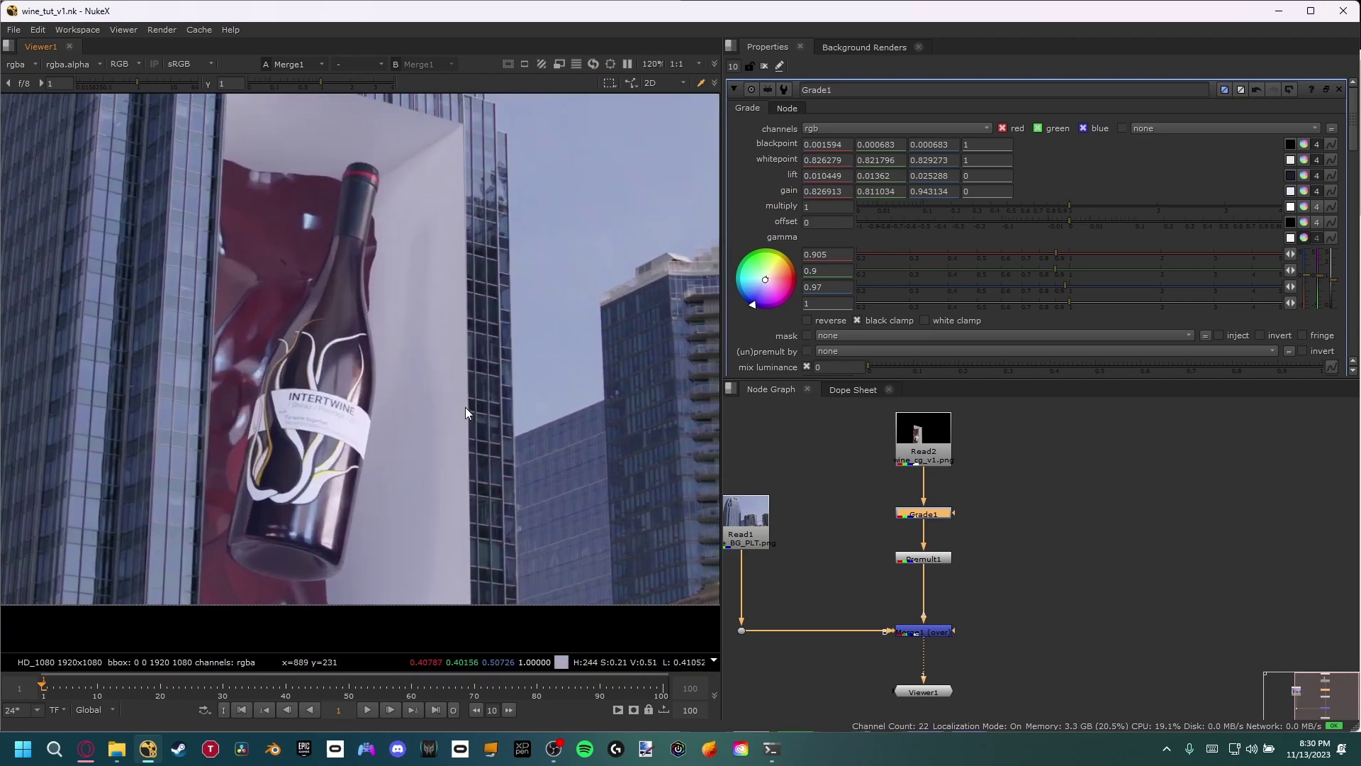
# Step: Add a Denoise node between the building plate's Read node and the dot feeding the Merge
pyautogui.click(797, 580)
pyautogui.press('Tab')
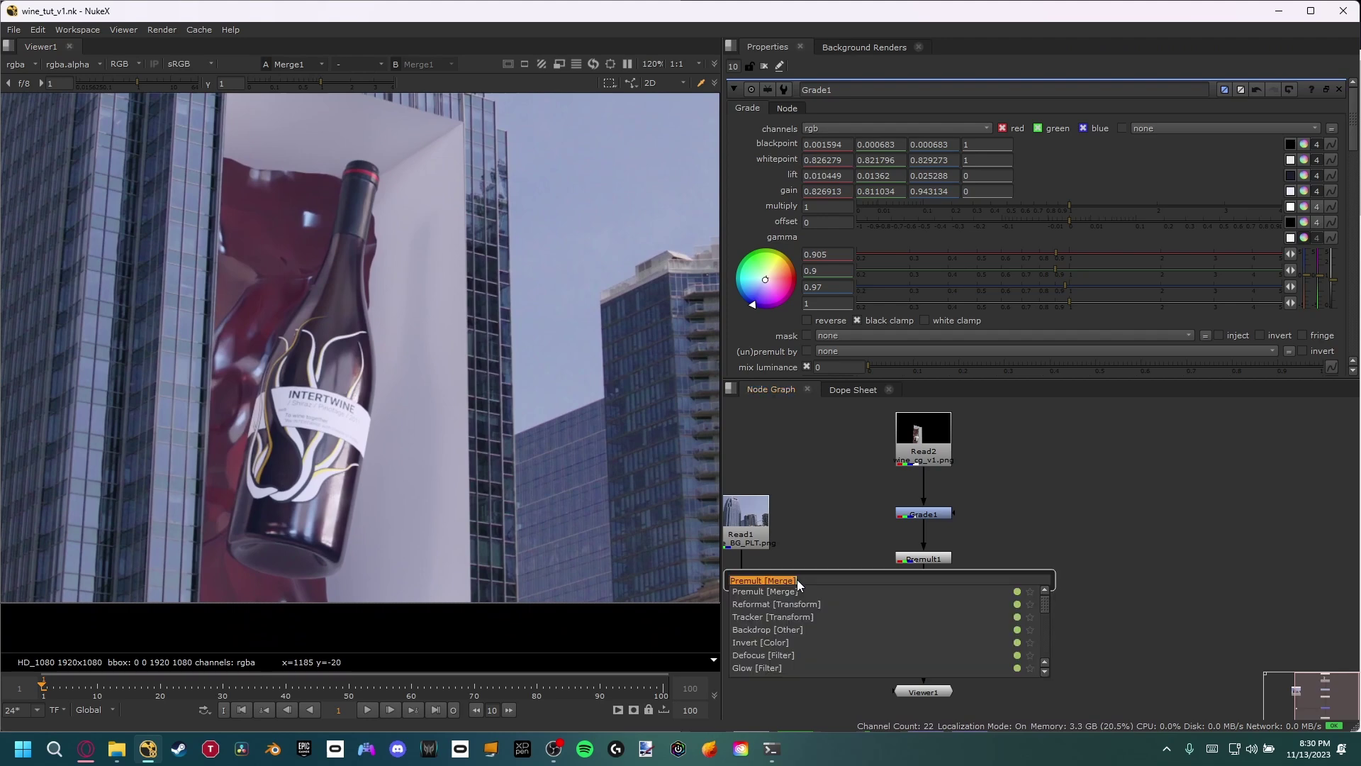
pyautogui.write('denoise')
pyautogui.press('Return')
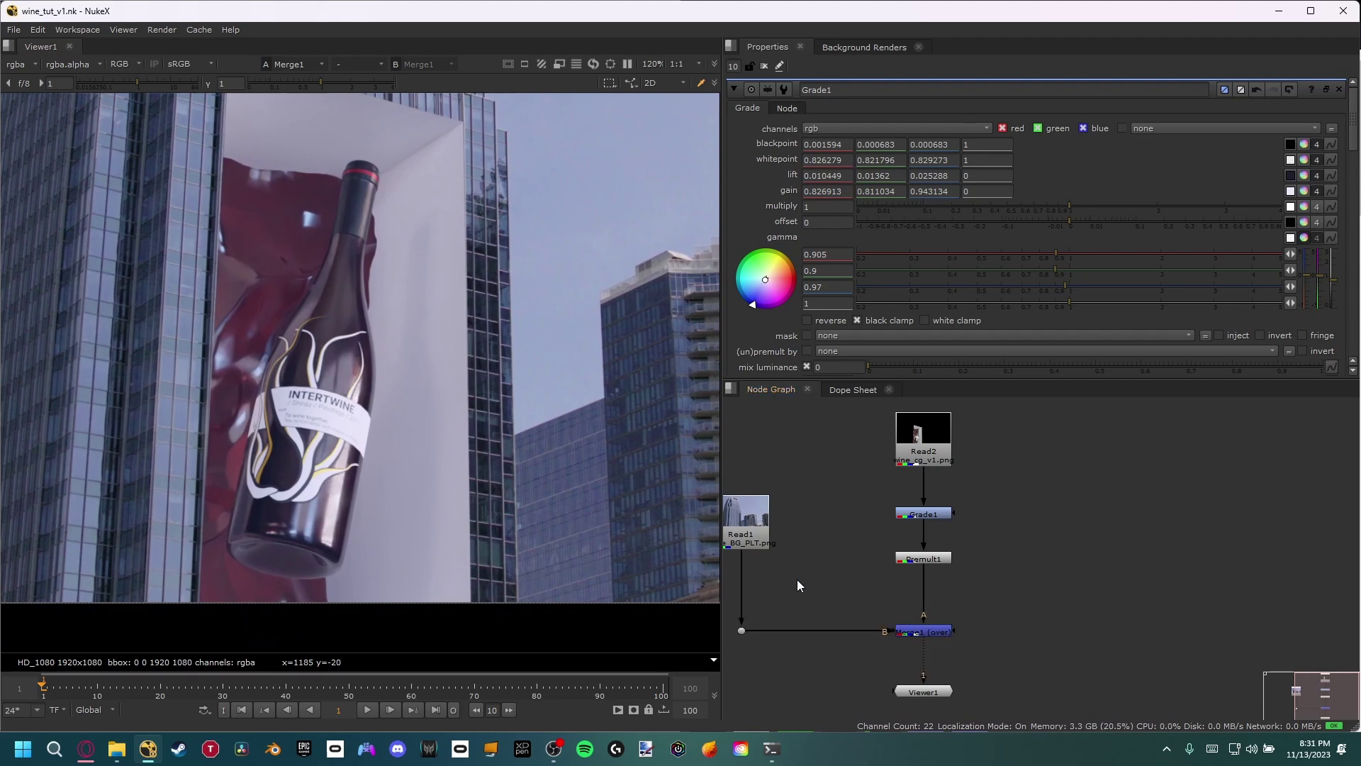
pyautogui.moveTo(780, 589); pyautogui.dragTo(921, 557, button='middle')
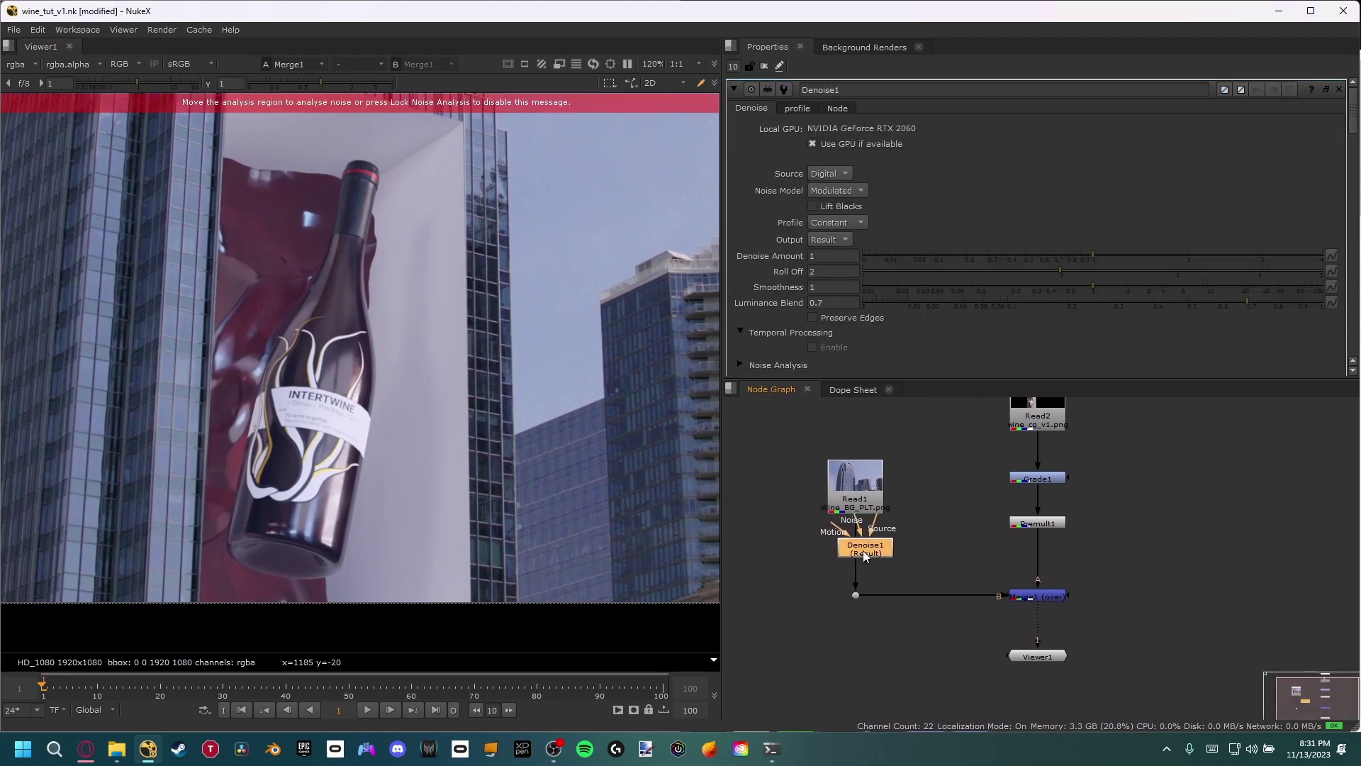
pyautogui.moveTo(862, 550); pyautogui.dragTo(852, 538)
# Step: View the Denoise output and move its noise analysis region onto the clear sky beside the tower
pyautogui.press('1')
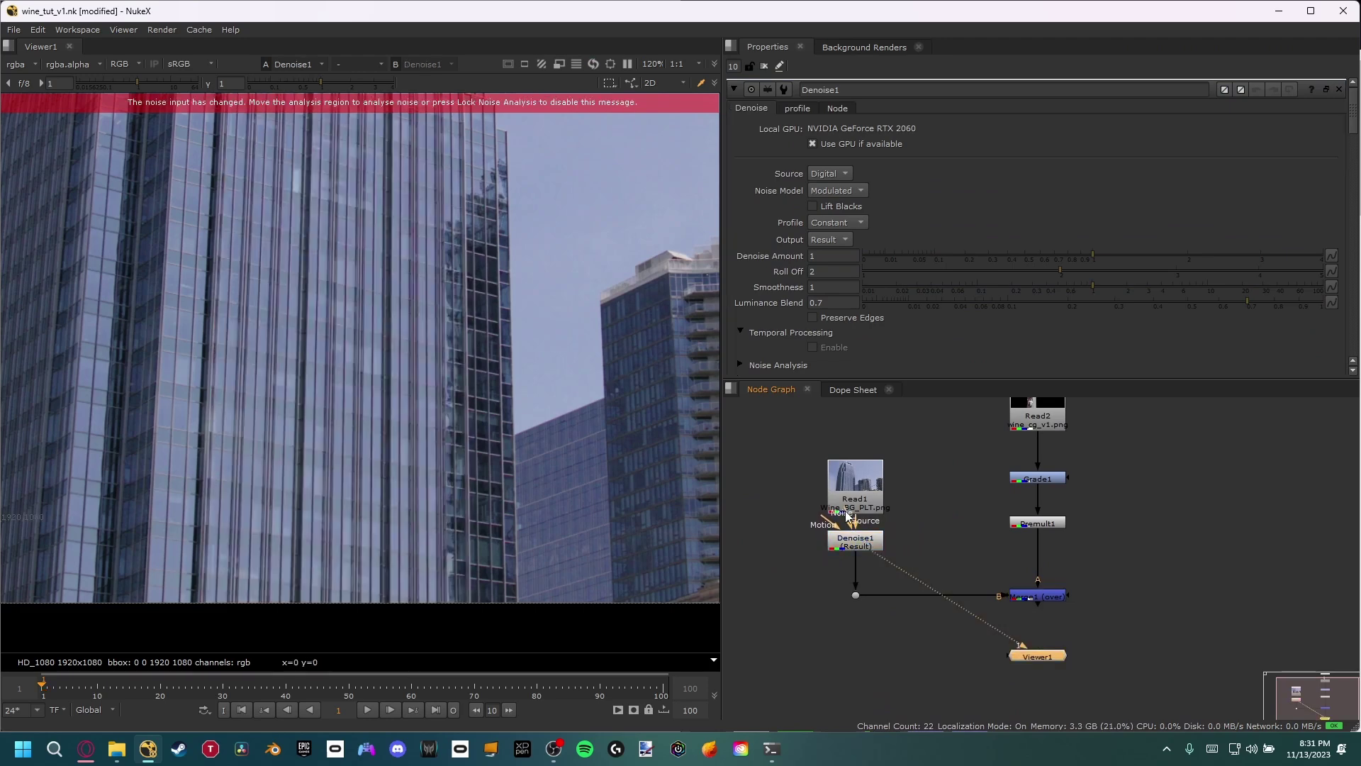
pyautogui.click(866, 545)
pyautogui.scroll(-2, 362, 299)
pyautogui.moveTo(349, 342); pyautogui.dragTo(500, 429, button='middle')
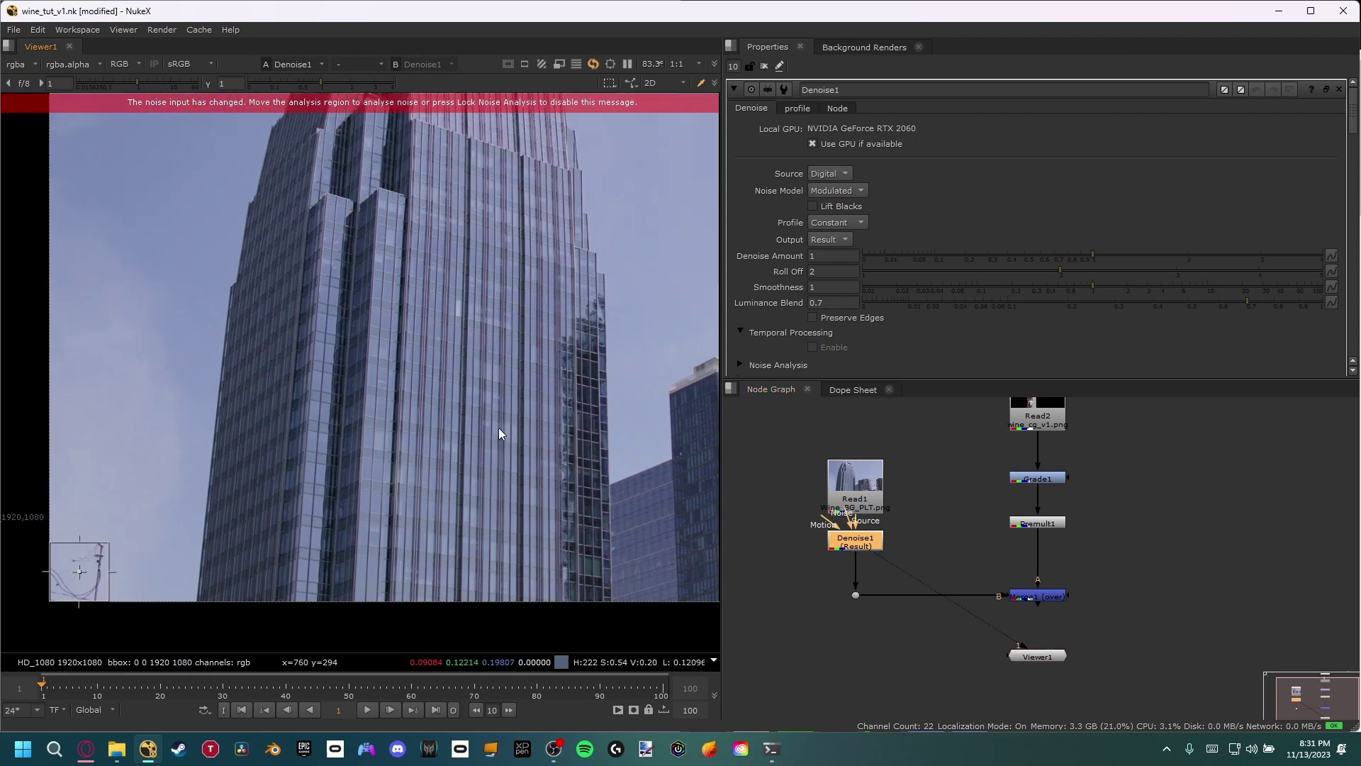
pyautogui.moveTo(93, 571); pyautogui.dragTo(660, 203)
pyautogui.moveTo(624, 229); pyautogui.dragTo(500, 304, button='middle')
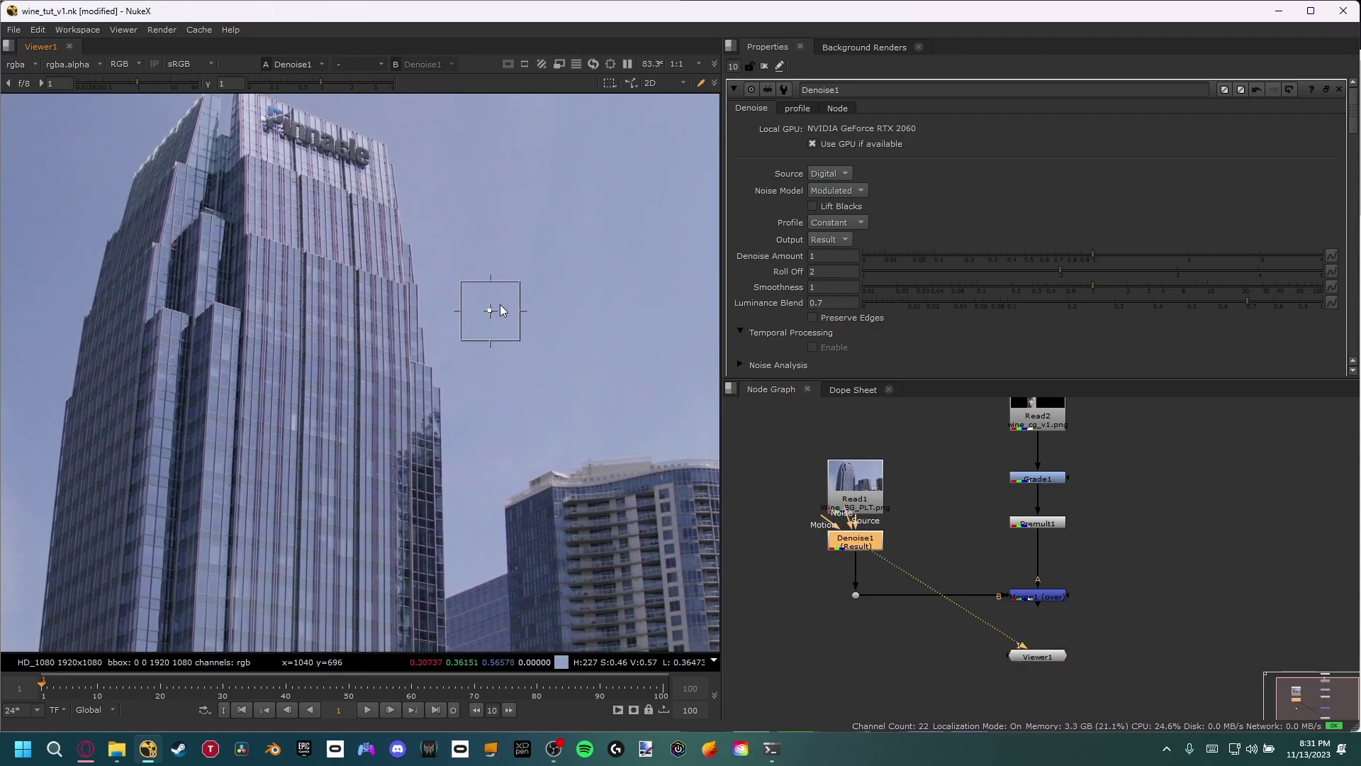
# Step: Check the denoised sky in the blue channel with viewer gamma at 0.24, and restore RGB and default gamma
pyautogui.scroll(3, 476, 315)
pyautogui.scroll(3, 475, 317)
pyautogui.scroll(-3, 483, 198)
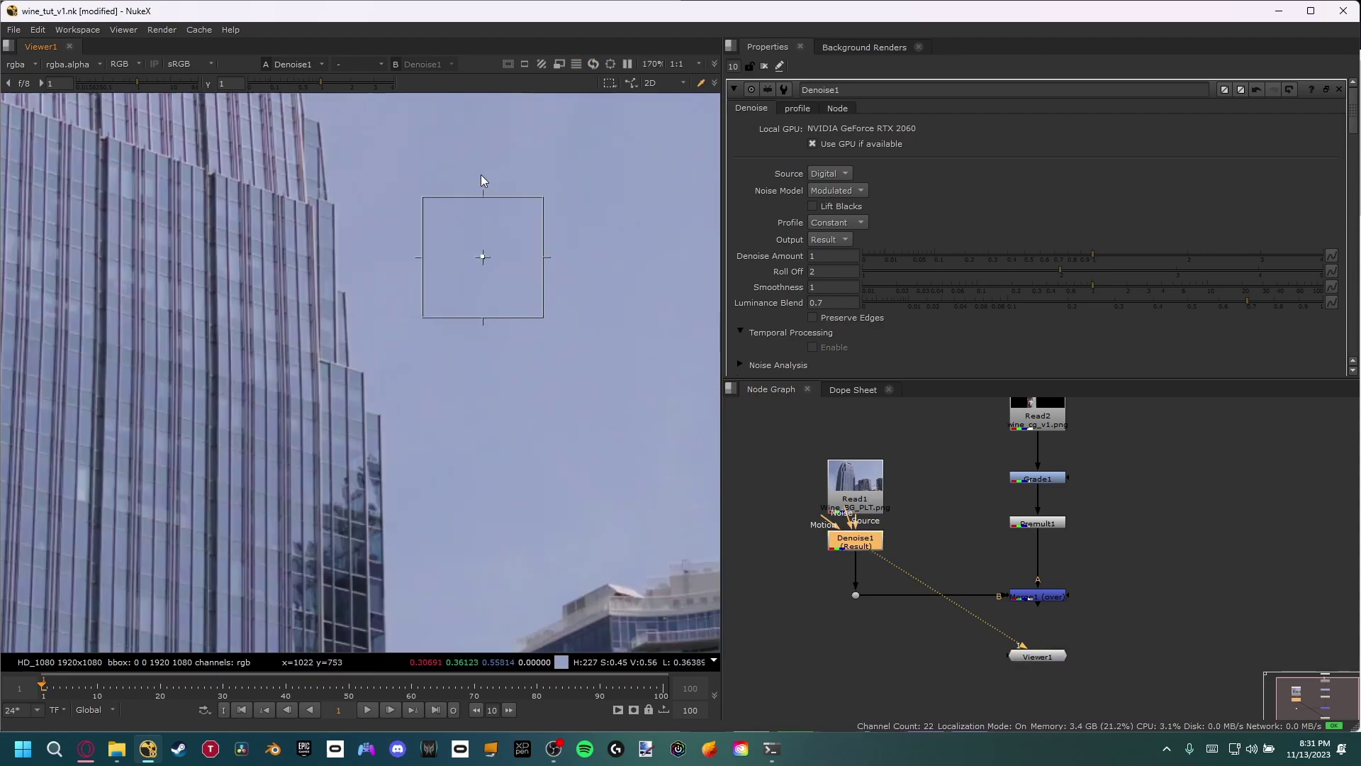
pyautogui.moveTo(322, 83); pyautogui.dragTo(283, 84)
pyautogui.press('b')
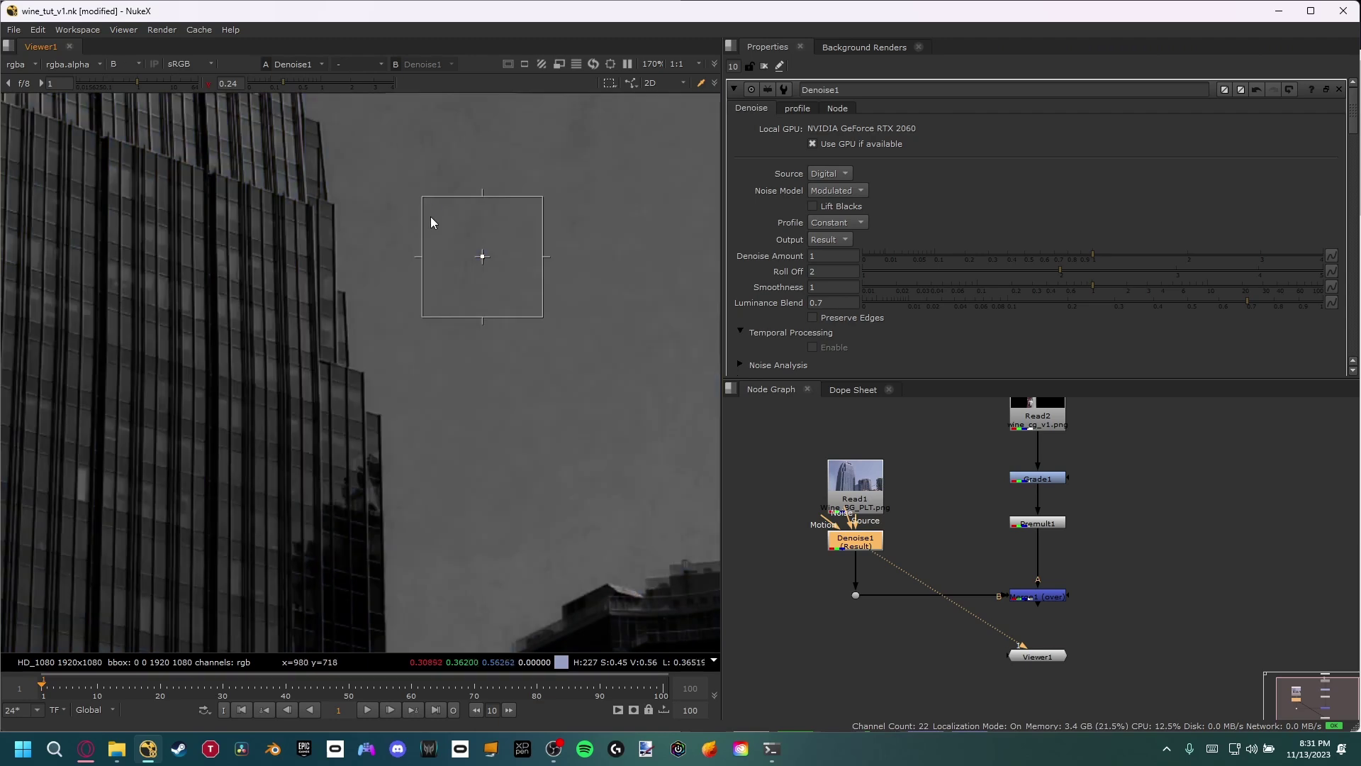
pyautogui.scroll(-4, 431, 221)
pyautogui.scroll(2, 444, 283)
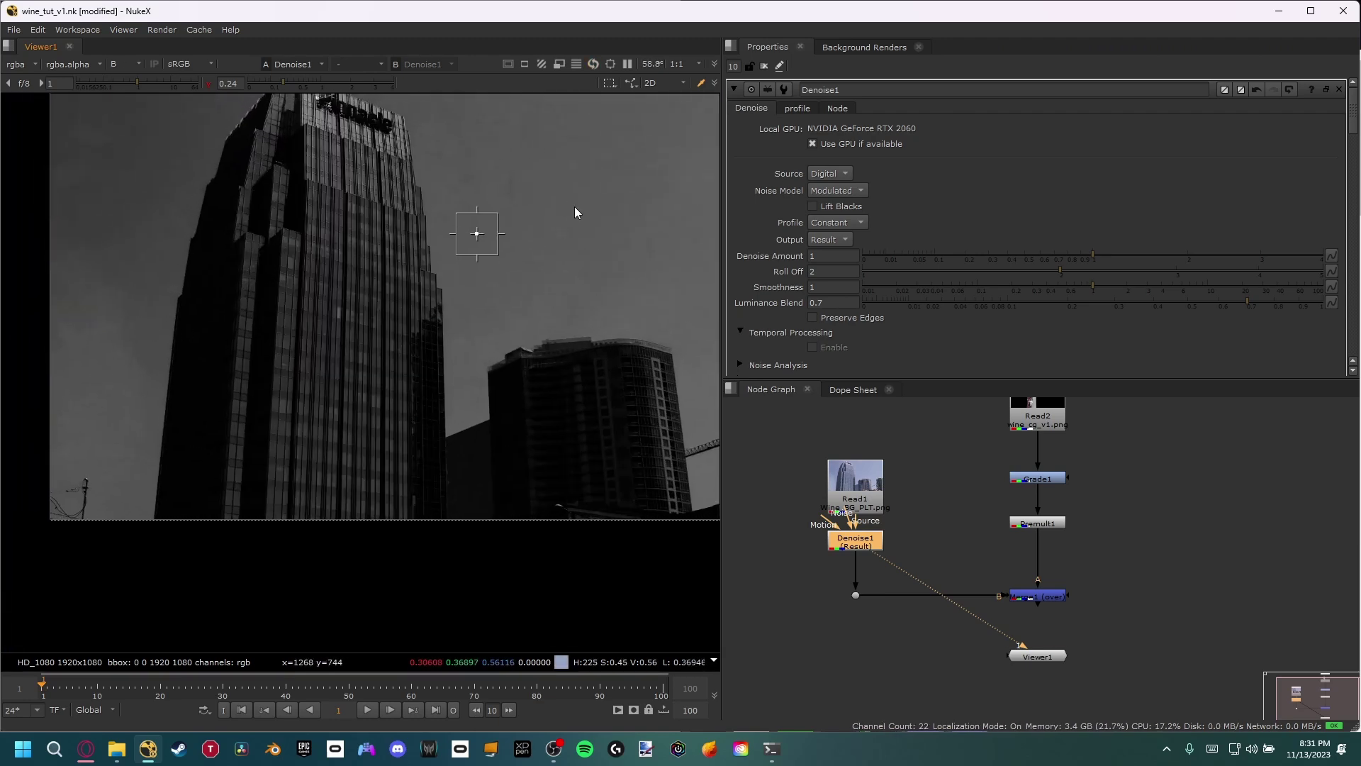
pyautogui.click(319, 83)
pyautogui.press('b')
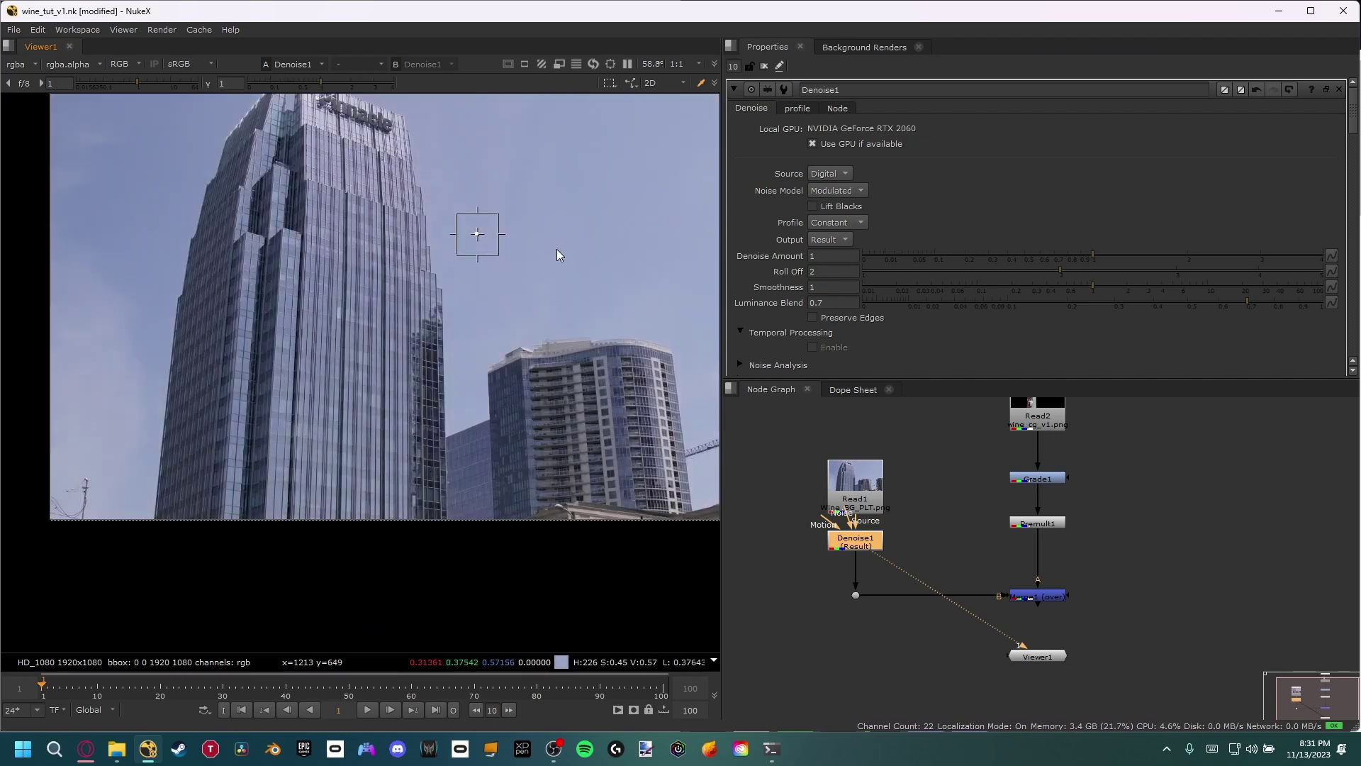
# Step: Compare the plate with Denoise off and on in the blue channel, with the viewer gamma lowered to 0.19
pyautogui.scroll(3, 470, 234)
pyautogui.scroll(3, 234, 323)
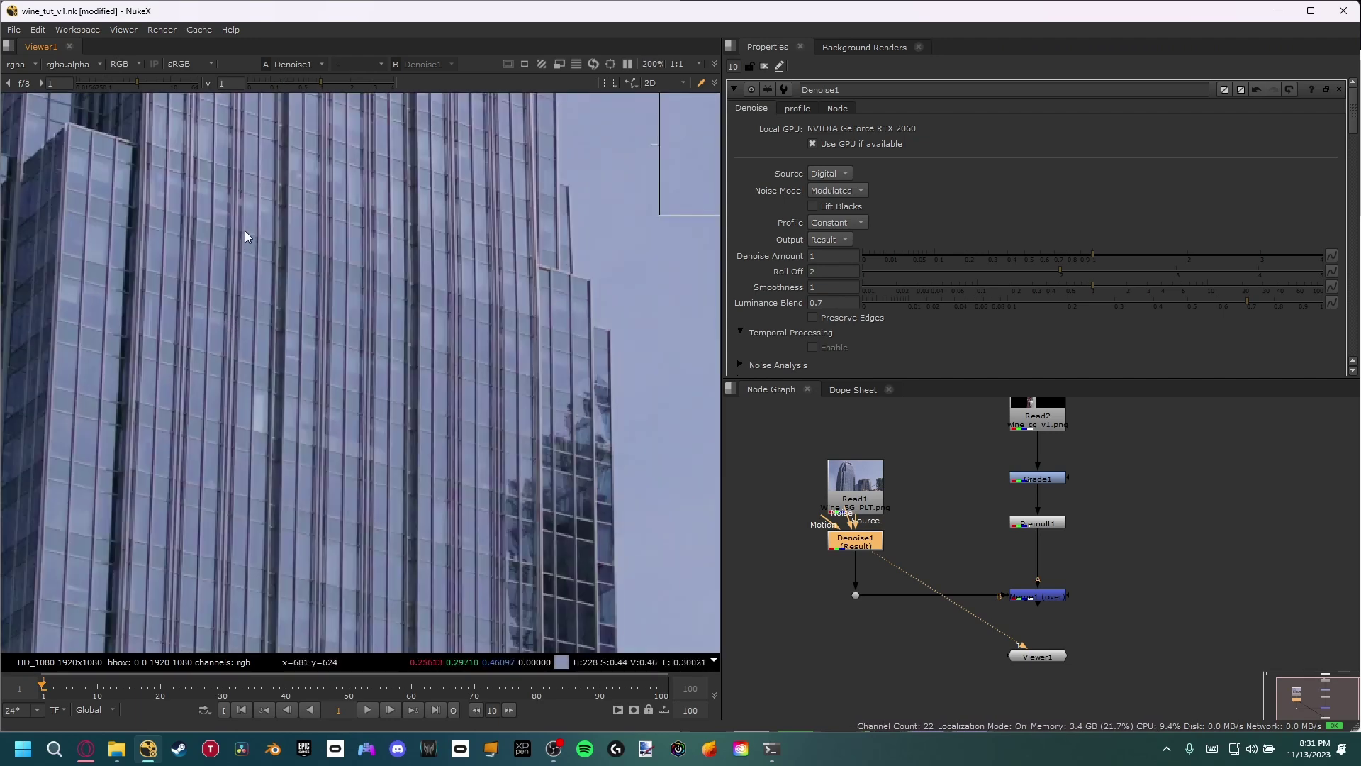
pyautogui.scroll(-3, 315, 373)
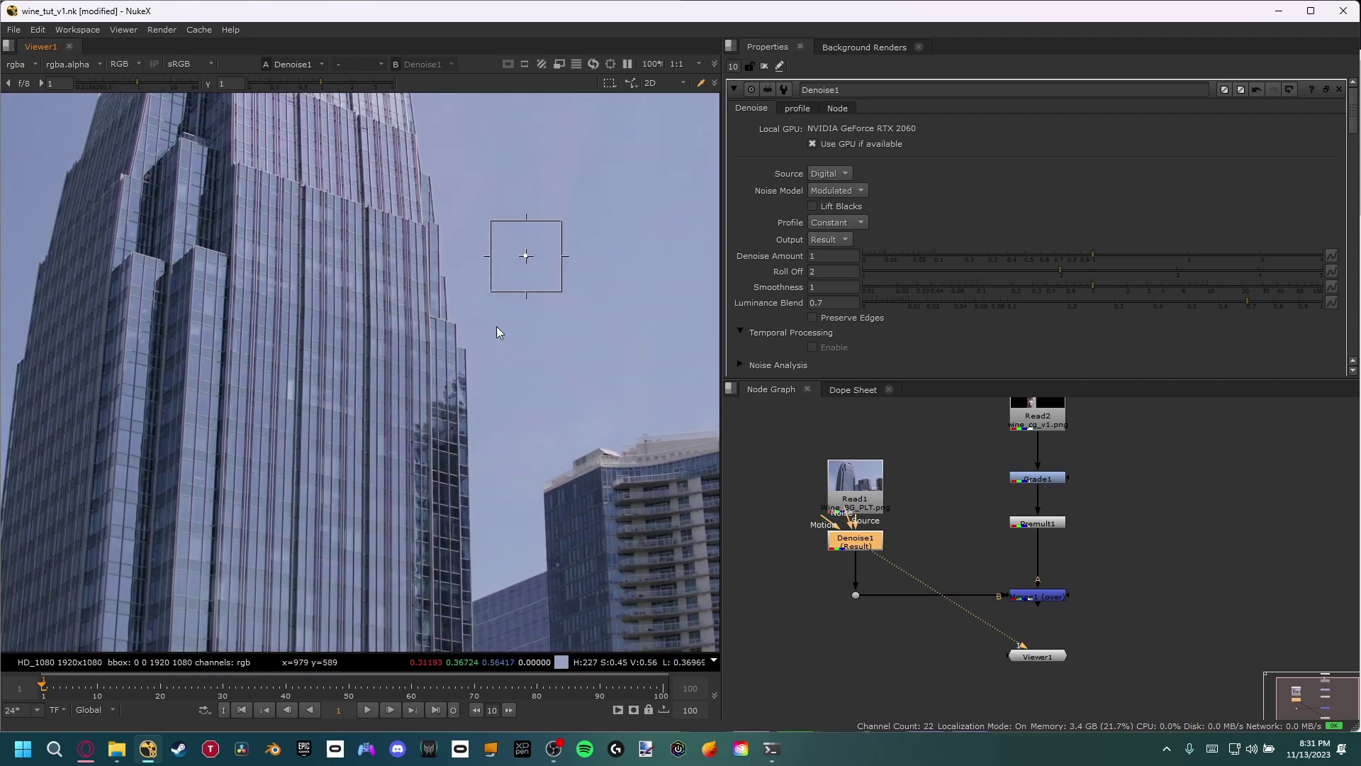
pyautogui.moveTo(603, 195); pyautogui.dragTo(519, 194, button='middle')
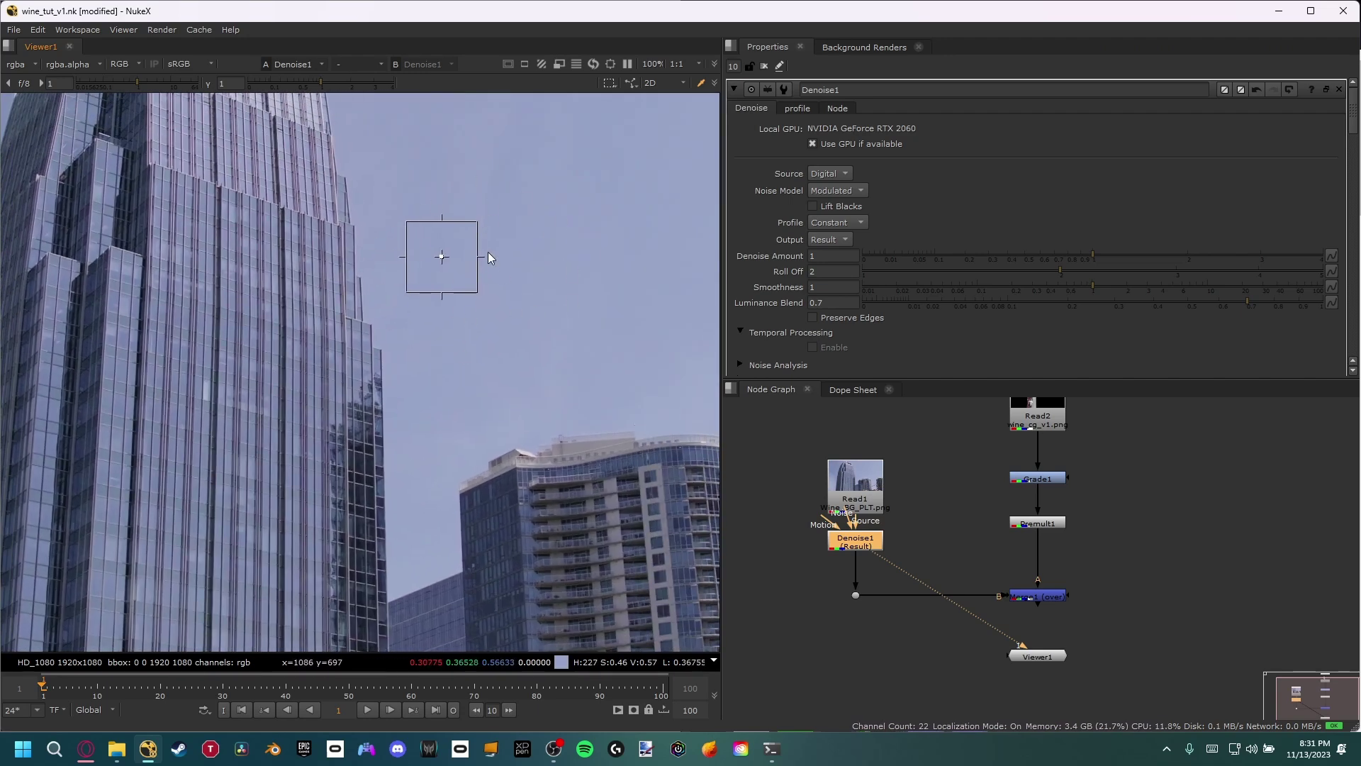
pyautogui.moveTo(448, 320); pyautogui.dragTo(468, 370, button='middle')
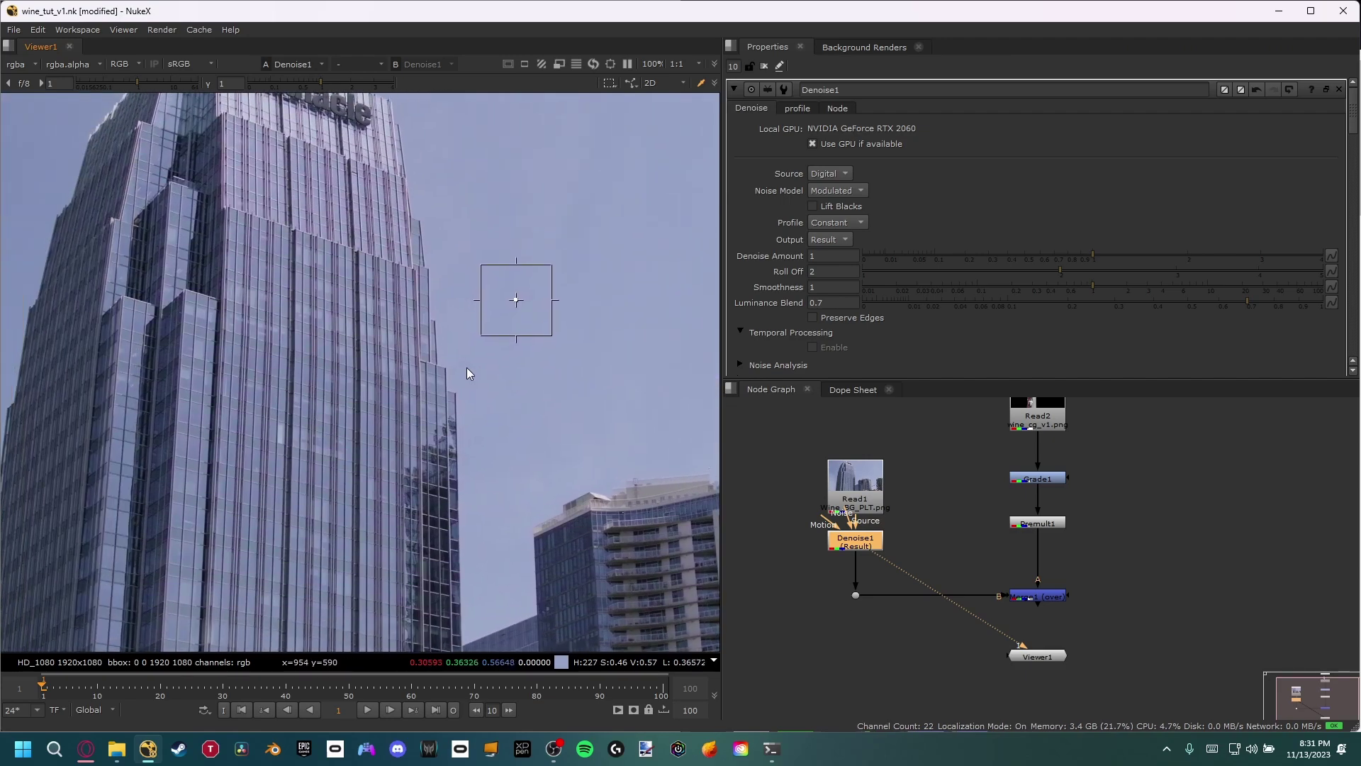
pyautogui.press('b')
pyautogui.moveTo(319, 84); pyautogui.dragTo(280, 88)
pyautogui.click(295, 86)
pyautogui.scroll(3, 423, 333)
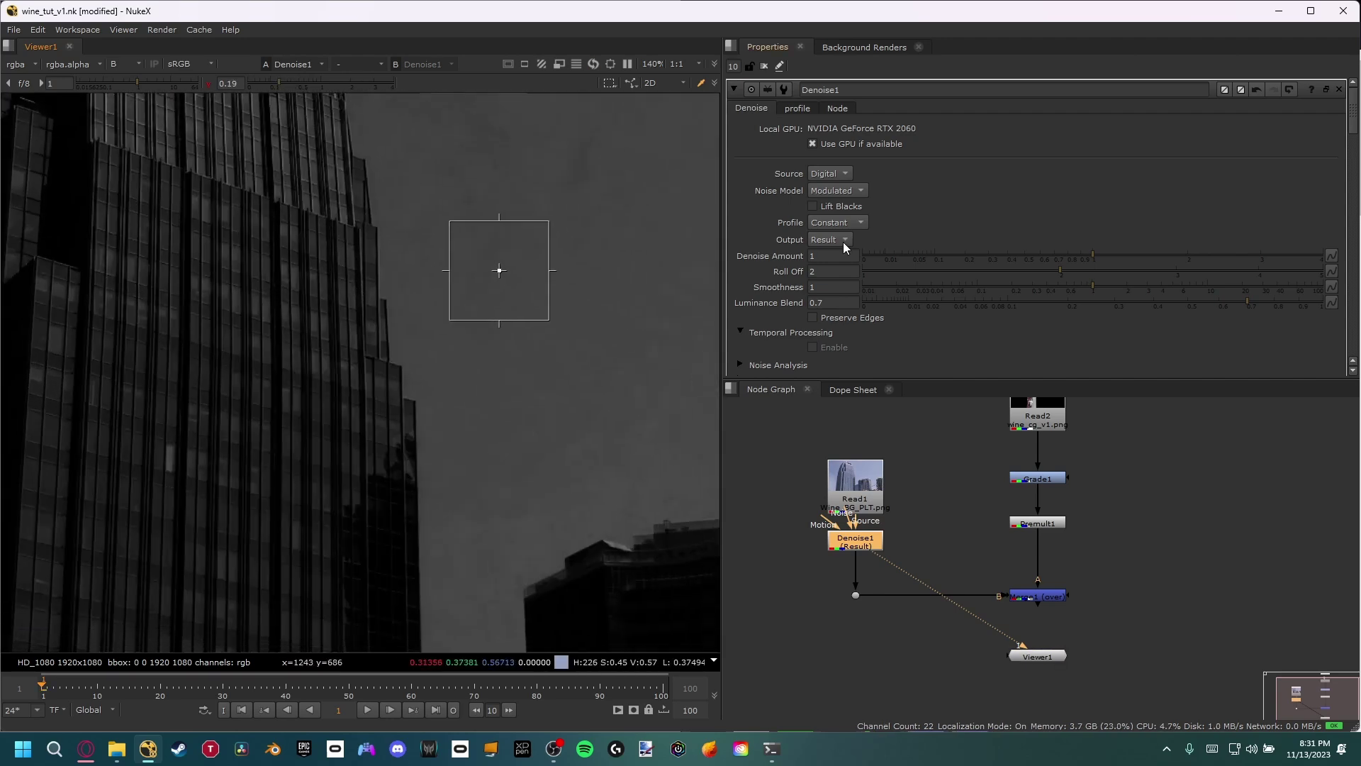
pyautogui.press('d')
pyautogui.press('d')
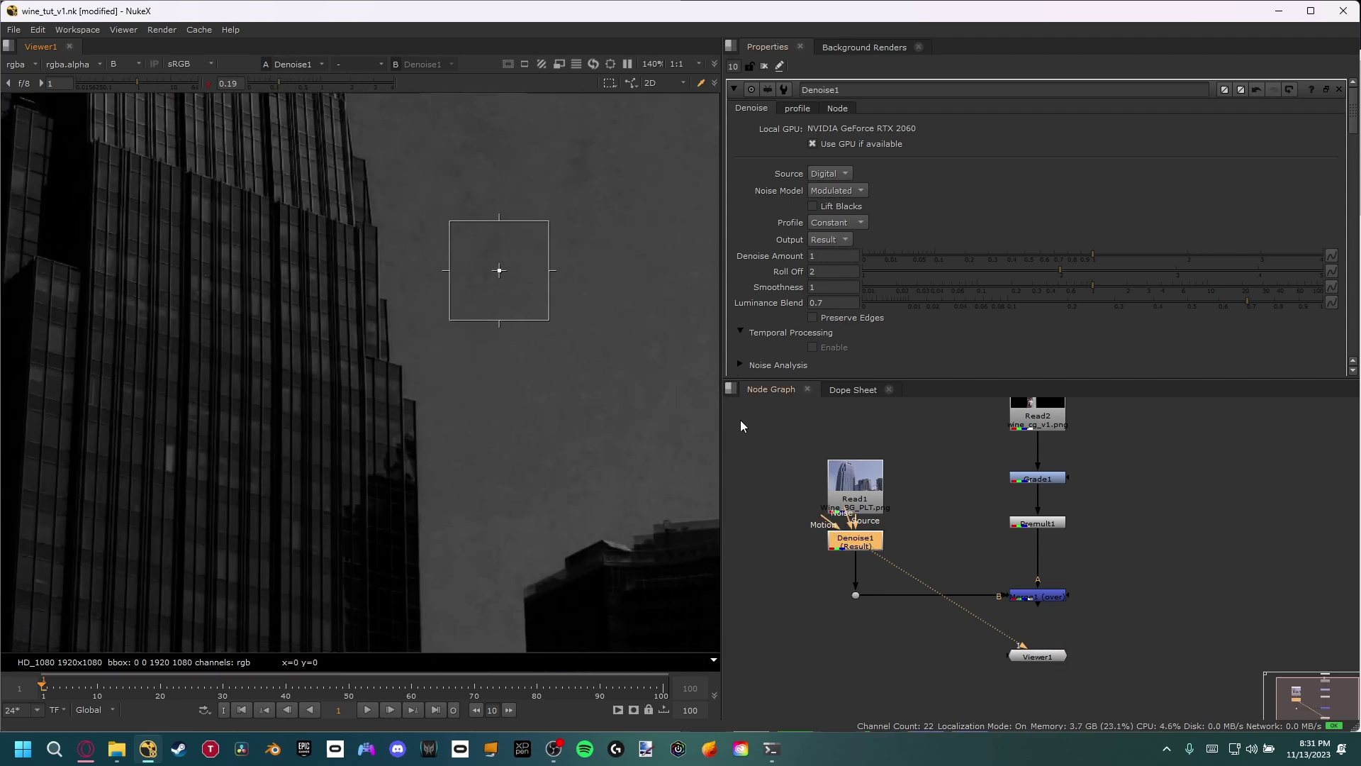
# Step: Toggle Denoise off and on repeatedly to compare the sky noise inside the analysis region
pyautogui.press('d')
pyautogui.press('d')
pyautogui.press('d')
pyautogui.press('d')
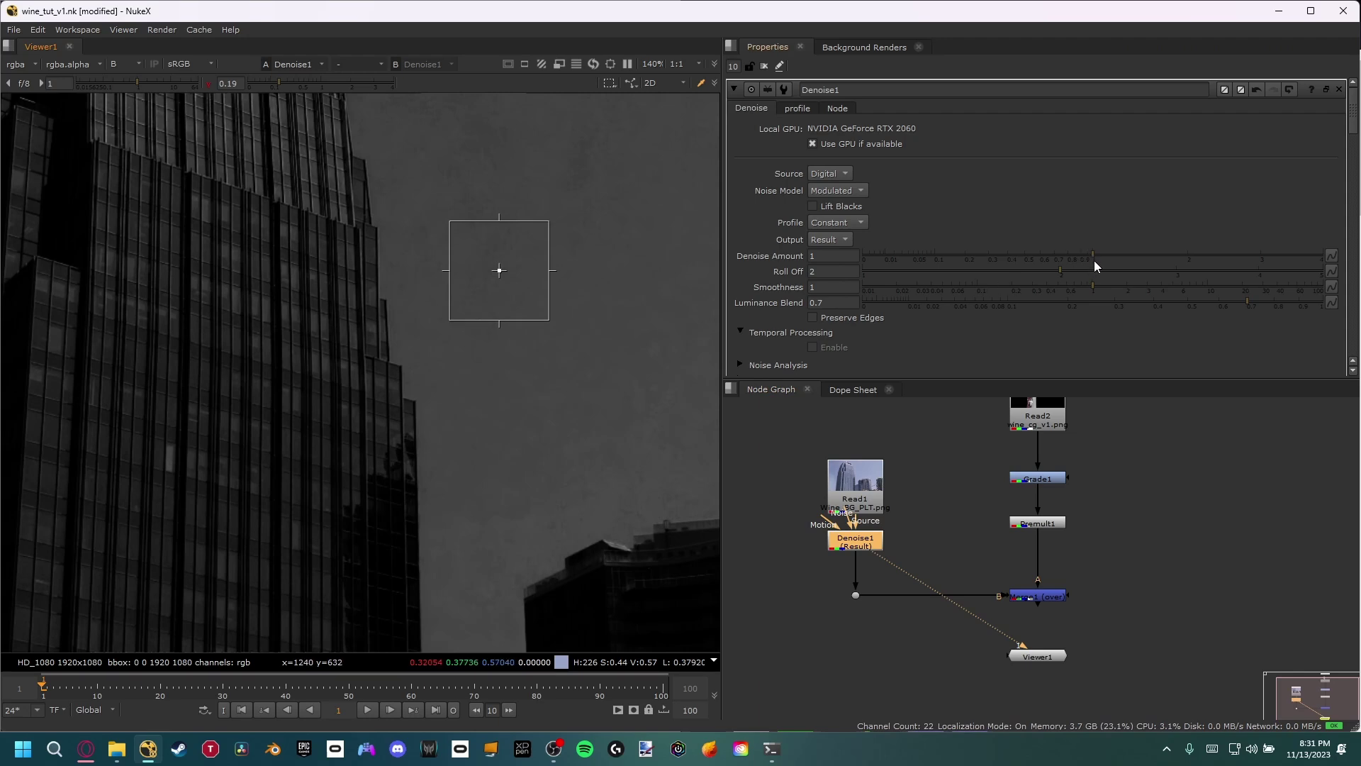
# Step: Try a Denoise Amount of 4 on the plate and return it to 1
pyautogui.moveTo(1095, 257); pyautogui.dragTo(1326, 268)
pyautogui.scroll(-3, 496, 411)
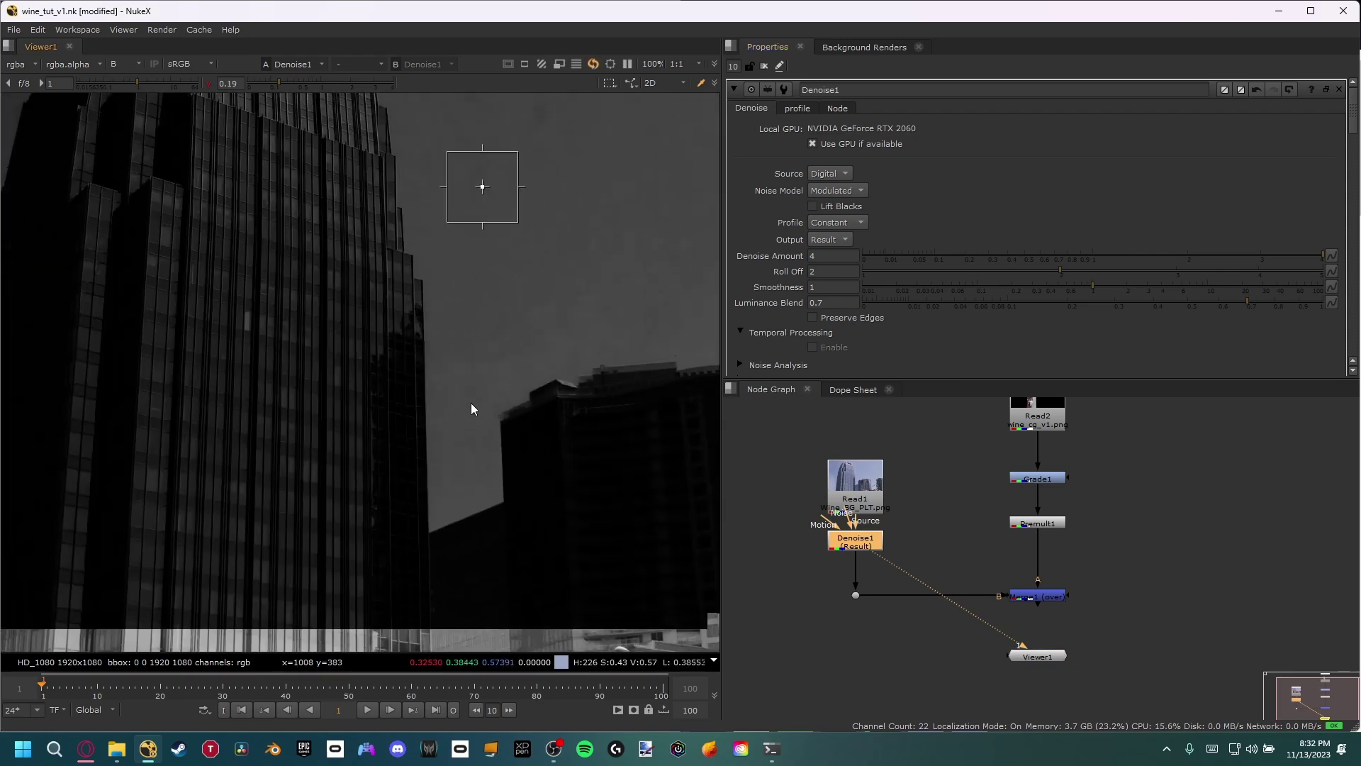
pyautogui.doubleClick(826, 255)
pyautogui.write('1')
pyautogui.press('Return')
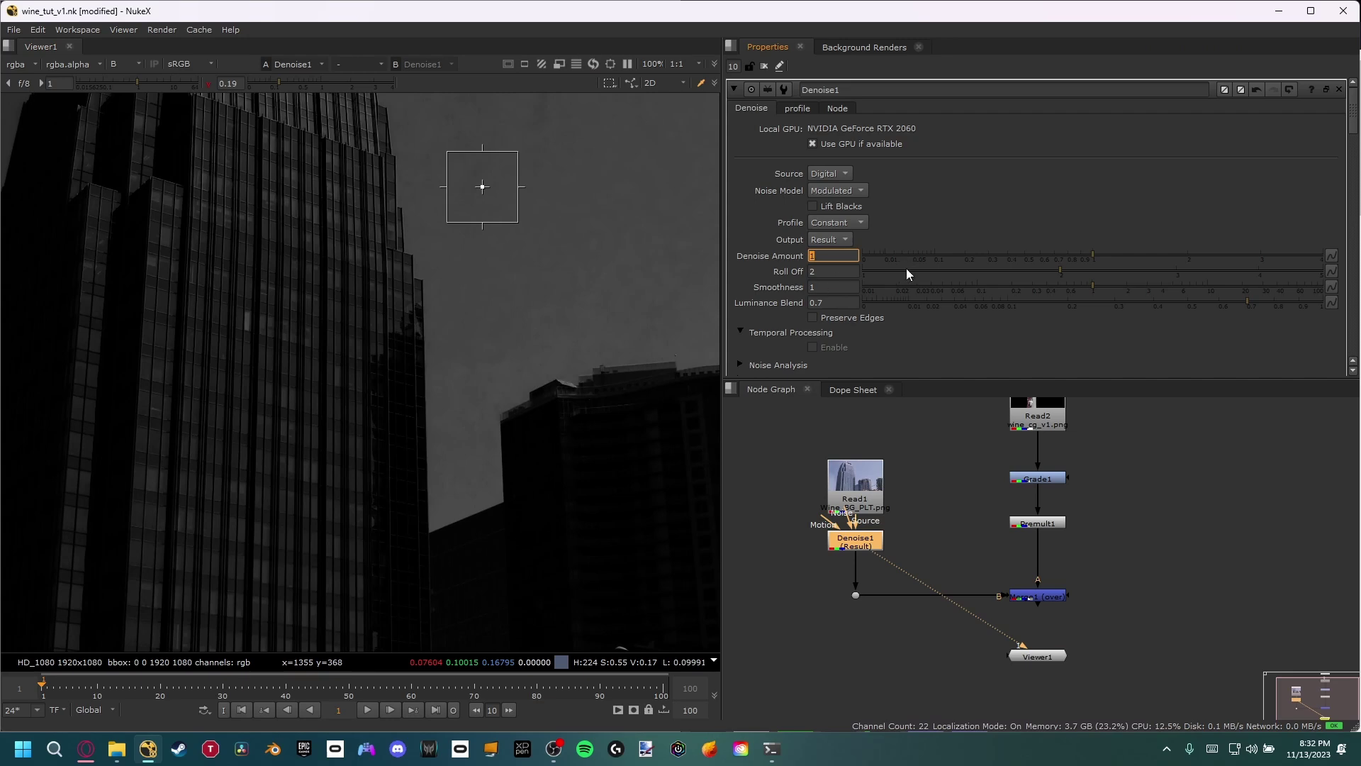
pyautogui.click(793, 543)
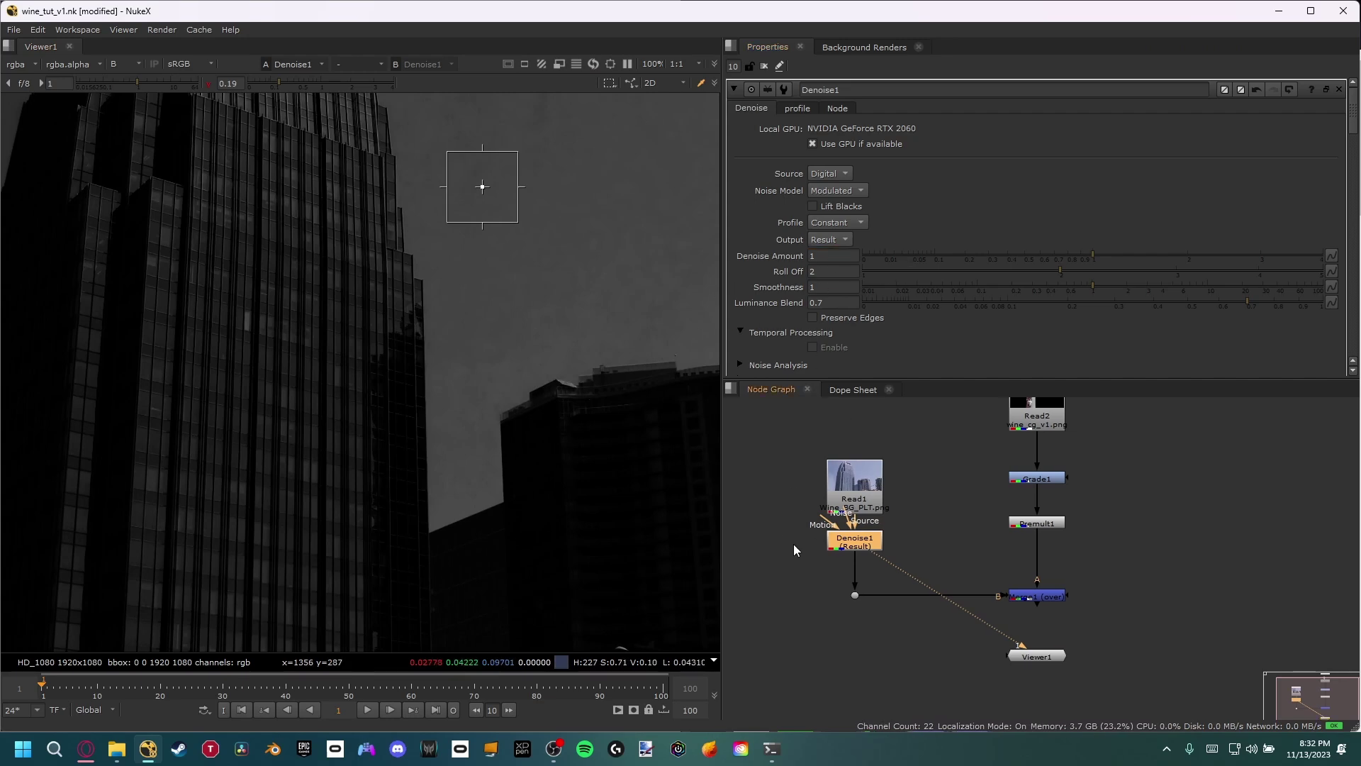
# Step: View the Merge output in RGB and reset the viewer gamma to 1
pyautogui.scroll(-1, 496, 316)
pyautogui.moveTo(499, 316); pyautogui.dragTo(504, 407, button='middle')
pyautogui.moveTo(440, 359); pyautogui.dragTo(434, 398, button='middle')
pyautogui.click(777, 476)
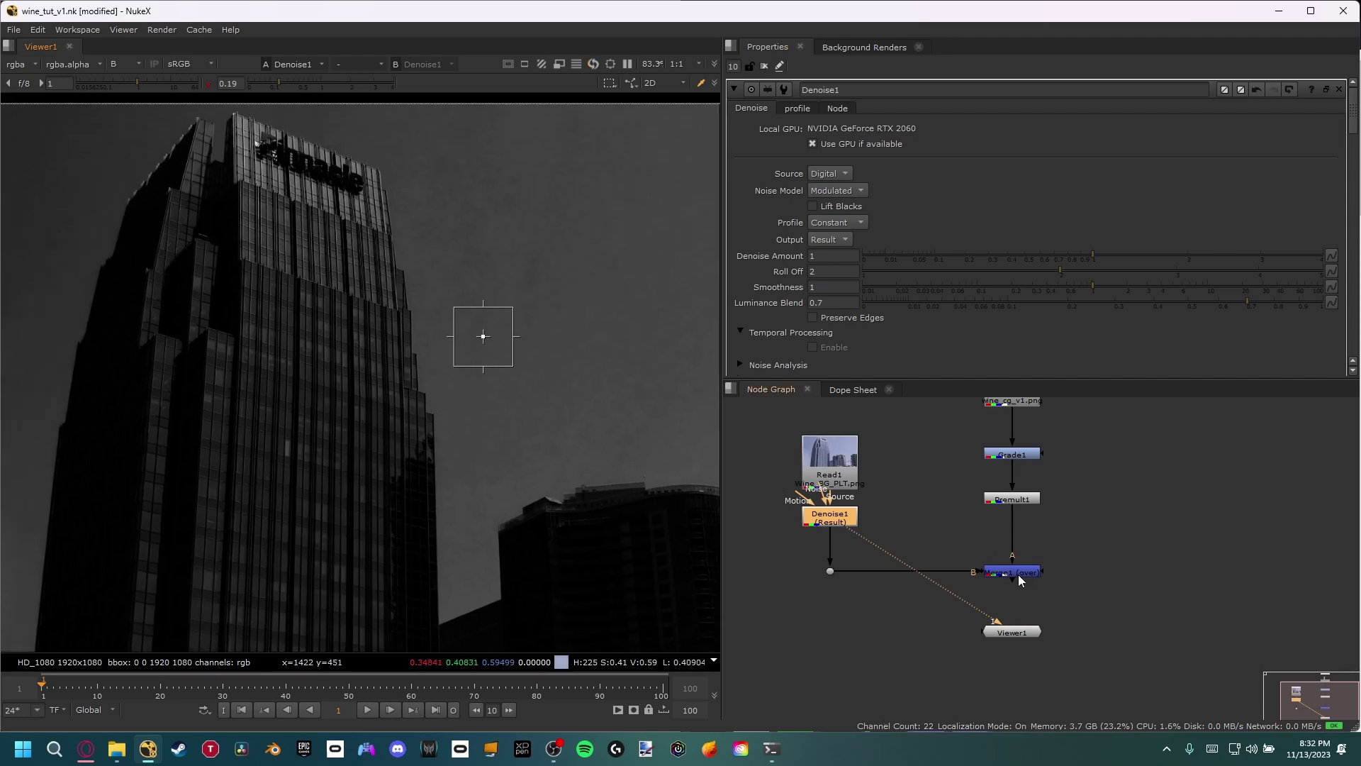
pyautogui.click(1018, 574)
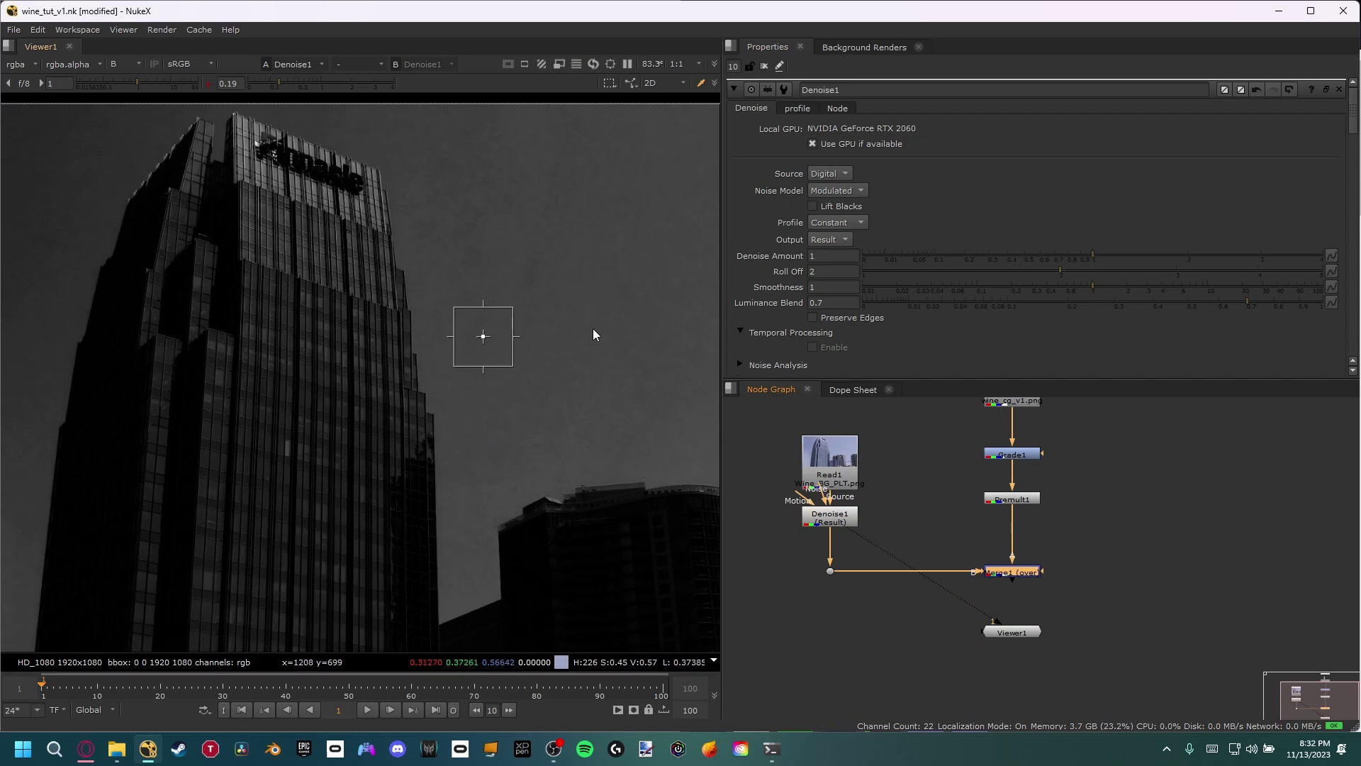
pyautogui.press('1')
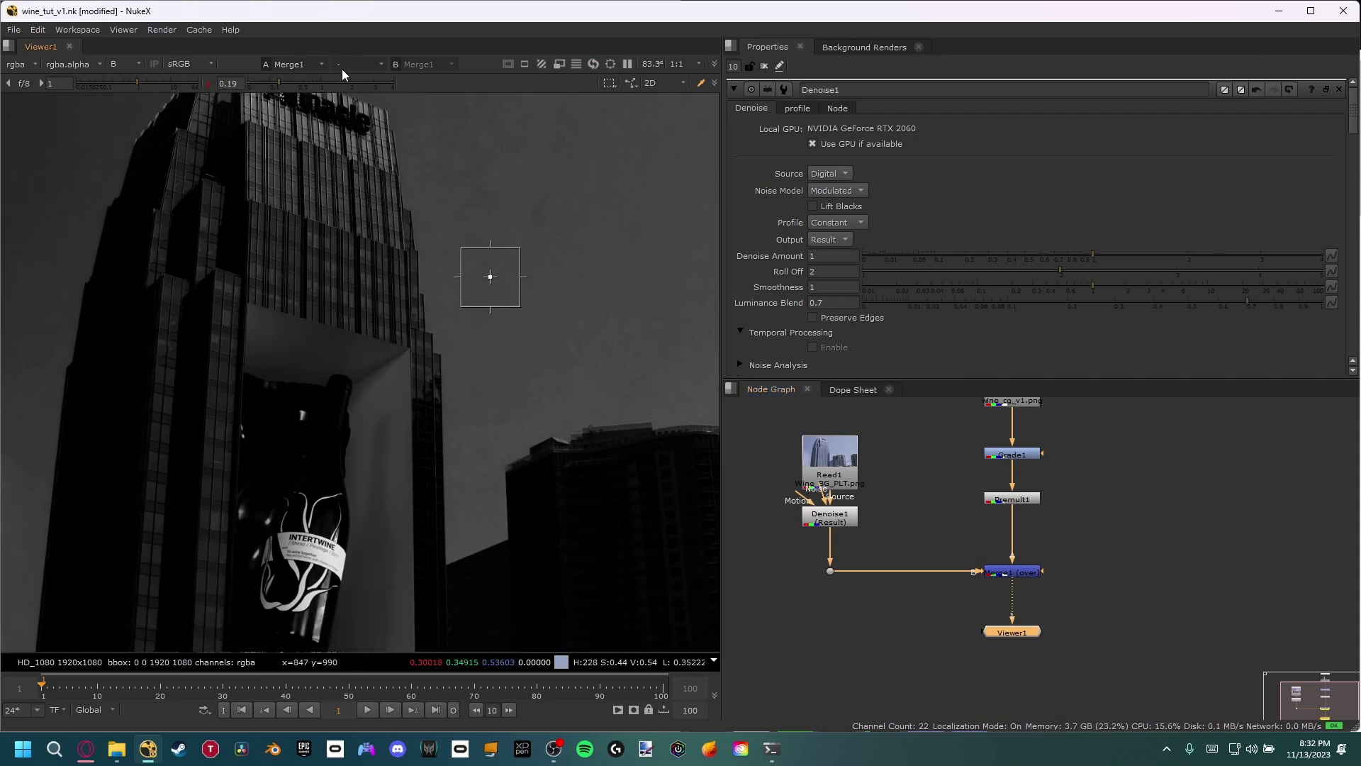
pyautogui.press('b')
pyautogui.click(316, 79)
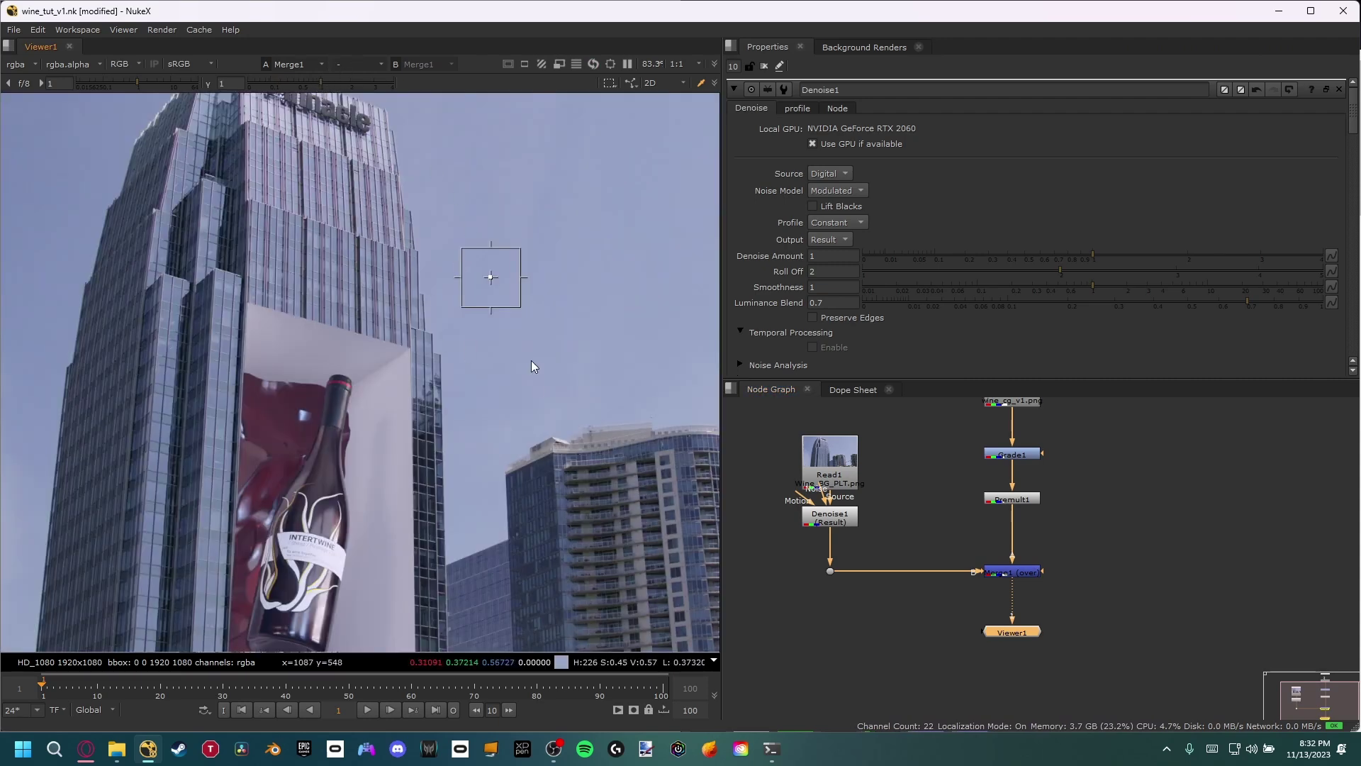
# Step: Close all open node properties and inspect the bottle against the denoised plate up close
pyautogui.moveTo(530, 360); pyautogui.dragTo(543, 304, button='middle')
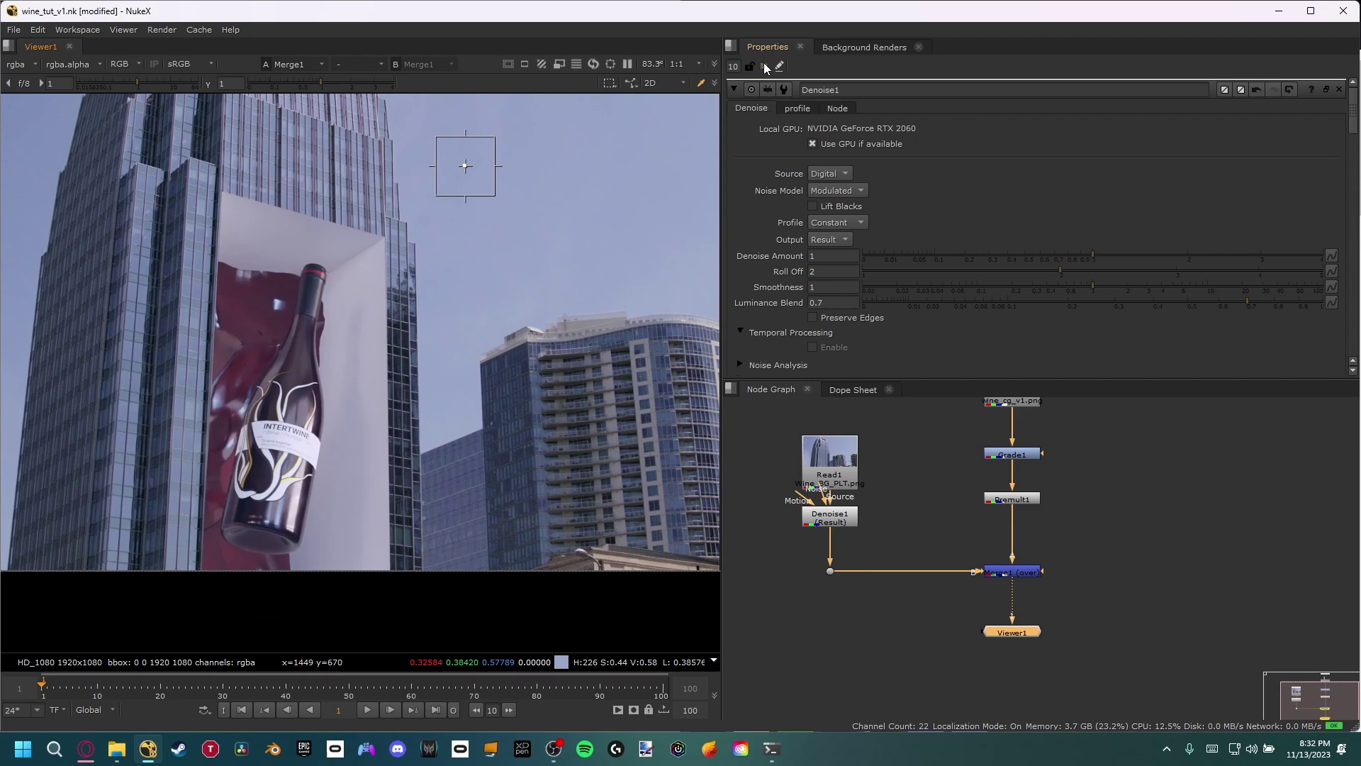
pyautogui.click(764, 66)
pyautogui.scroll(2, 365, 378)
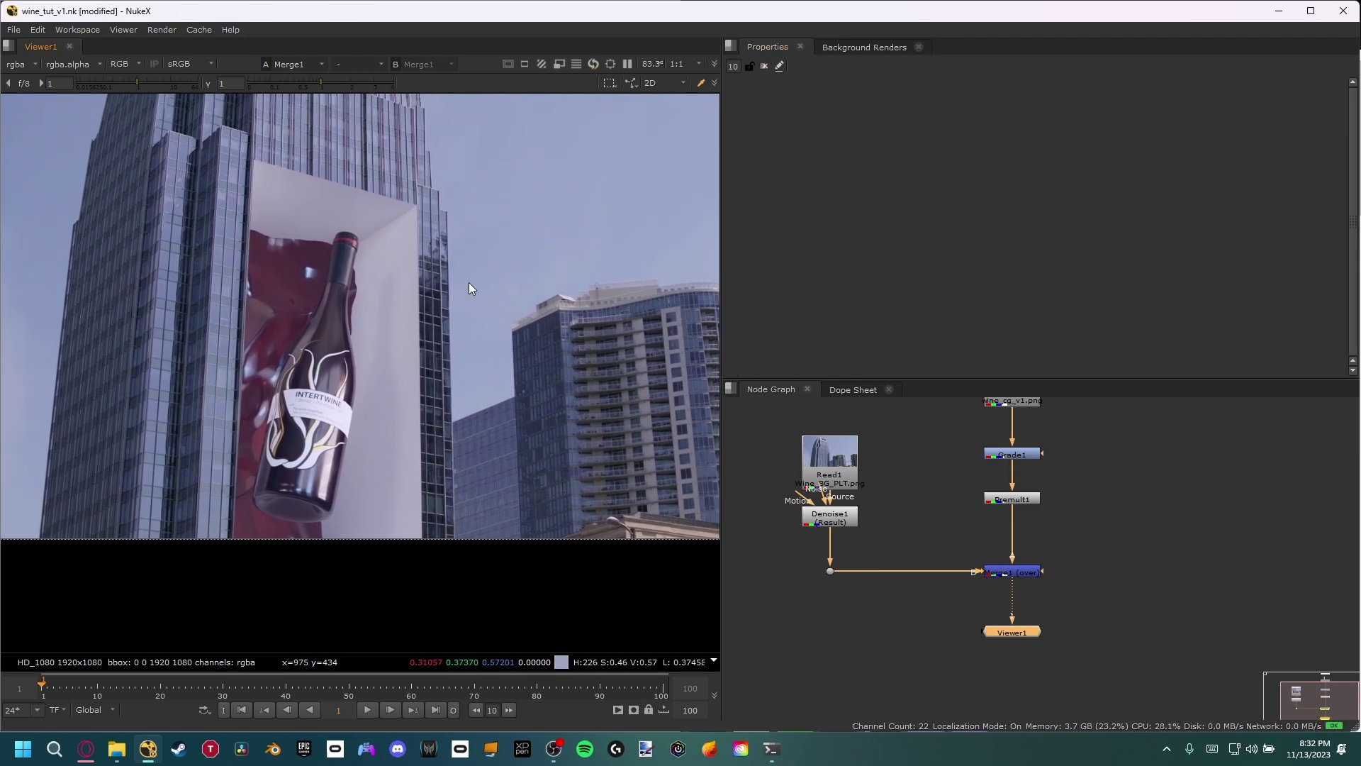
pyautogui.scroll(3, 394, 351)
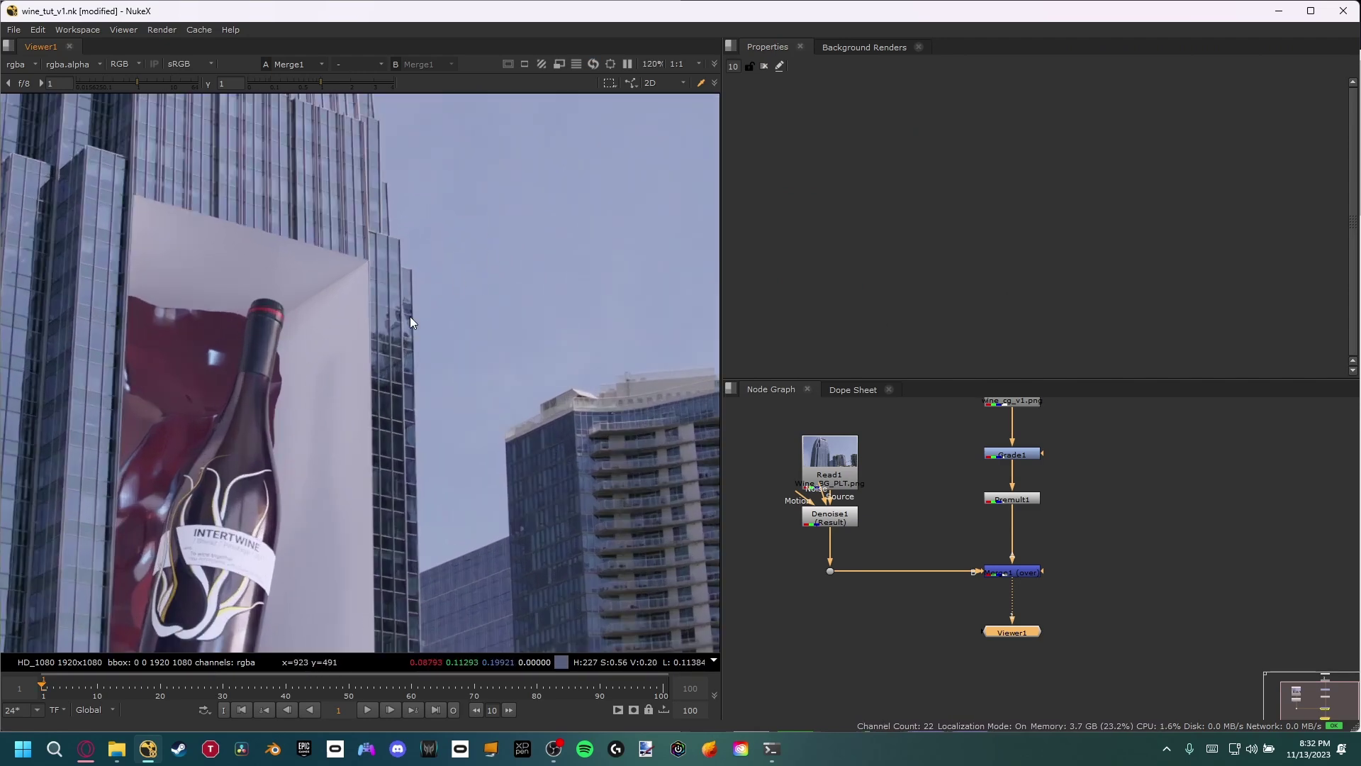
pyautogui.moveTo(307, 516); pyautogui.dragTo(362, 337, button='middle')
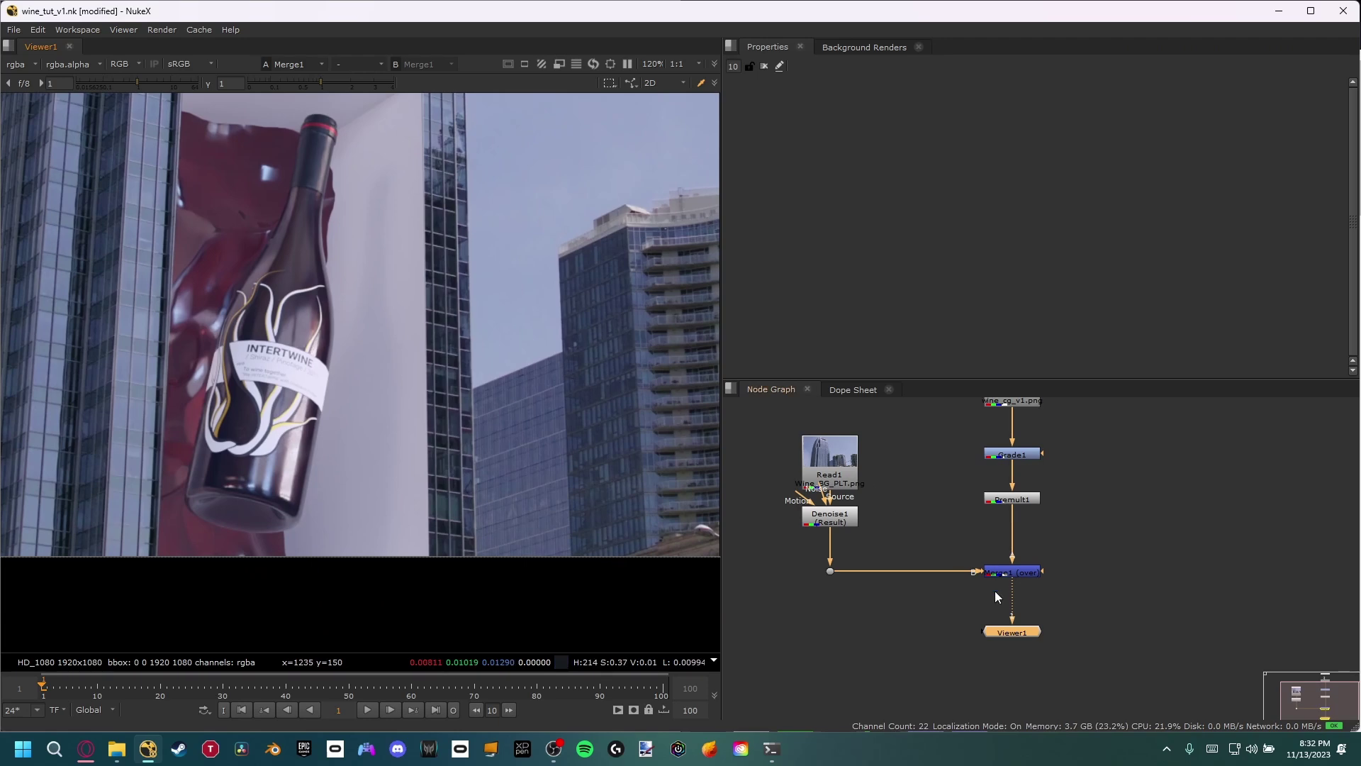
# Step: Add a Grain node between the Merge and the Viewer
pyautogui.moveTo(998, 635); pyautogui.dragTo(990, 704)
pyautogui.moveTo(991, 704); pyautogui.dragTo(966, 594, button='middle')
pyautogui.click(959, 580)
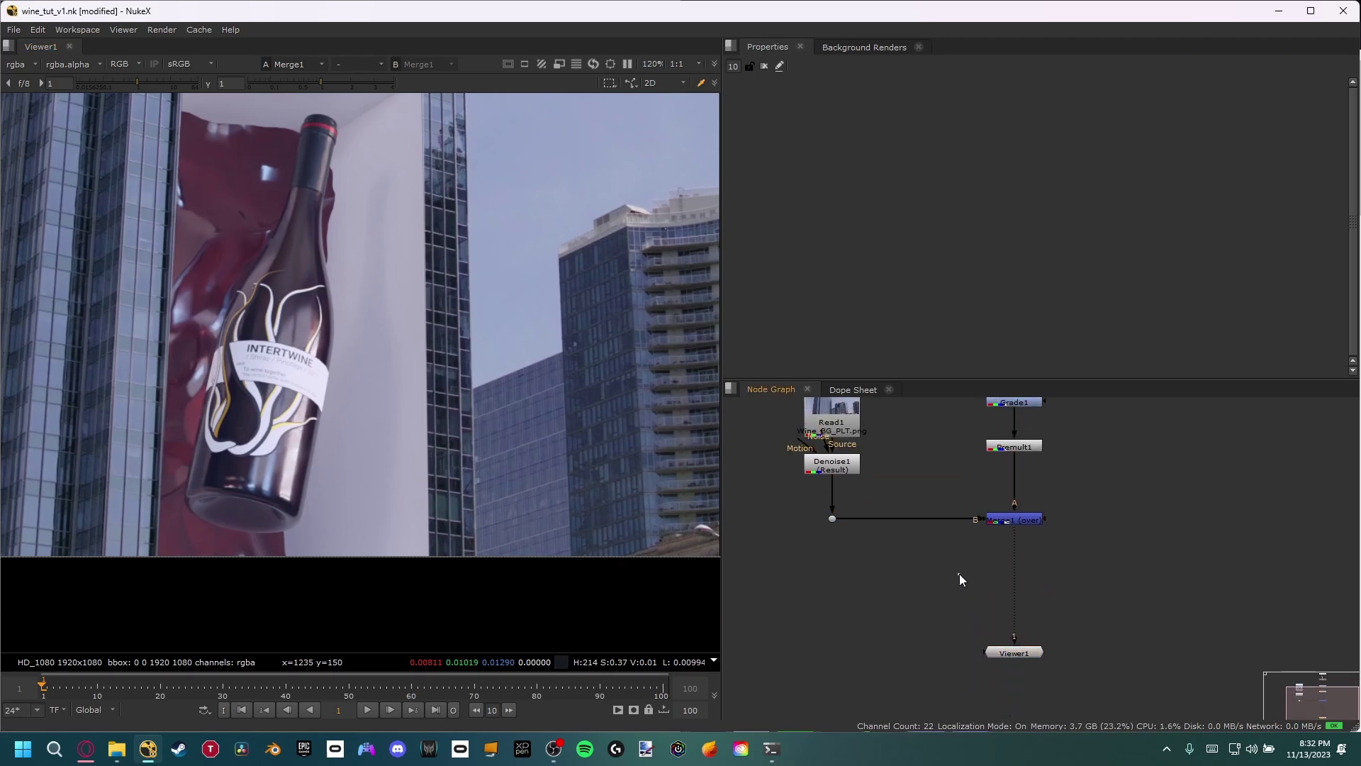
pyautogui.press('Tab')
pyautogui.write('grain')
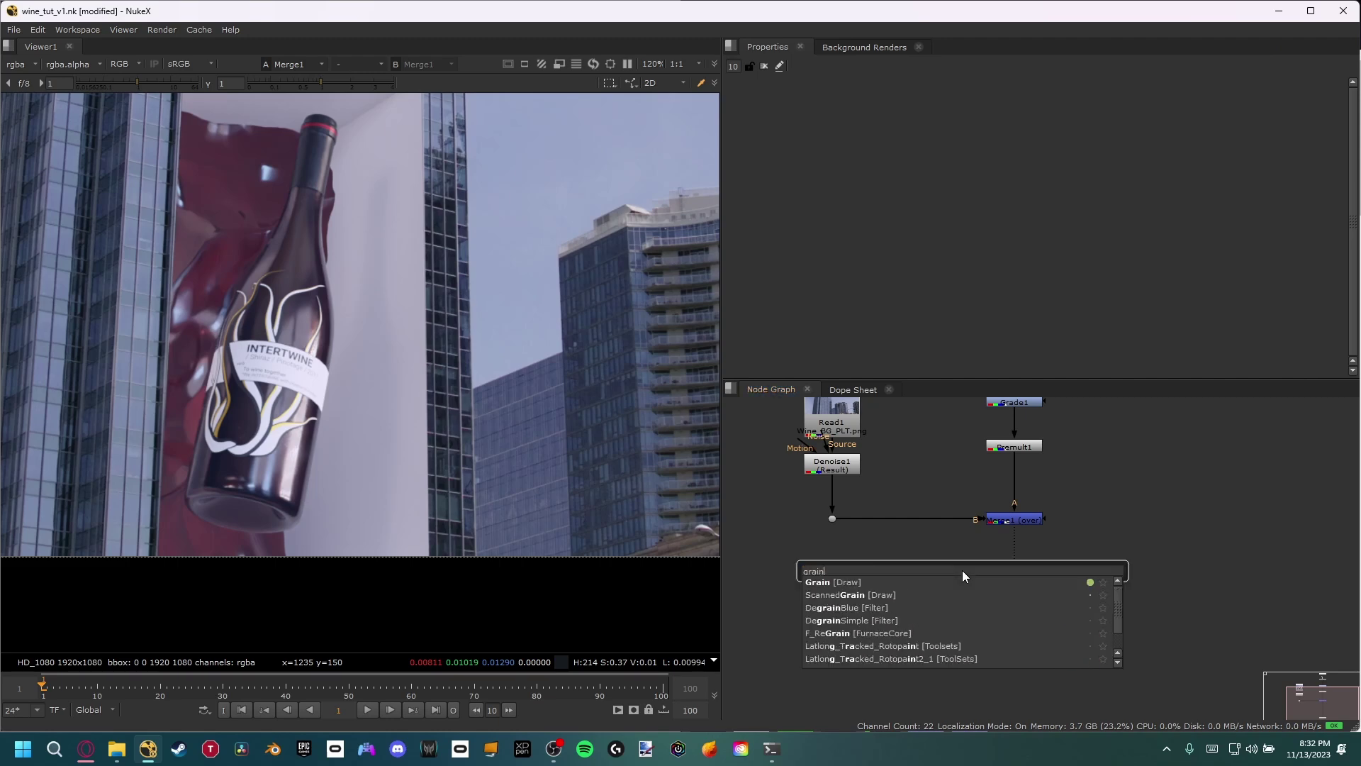
pyautogui.press('Return')
pyautogui.moveTo(964, 570); pyautogui.dragTo(1031, 581)
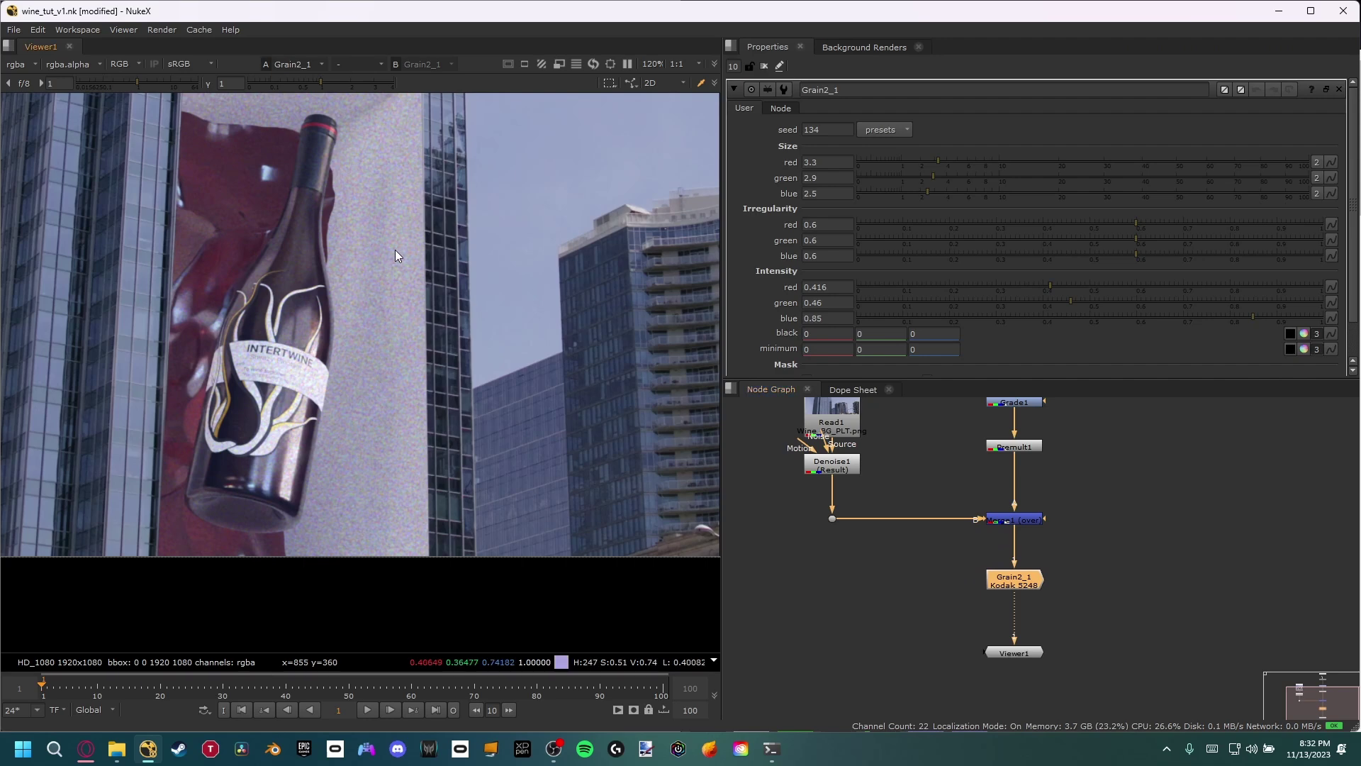
# Step: Set the Grain intensity to red 0.08, green 0.096 and blue 0.162
pyautogui.moveTo(394, 250); pyautogui.dragTo(466, 330, button='middle')
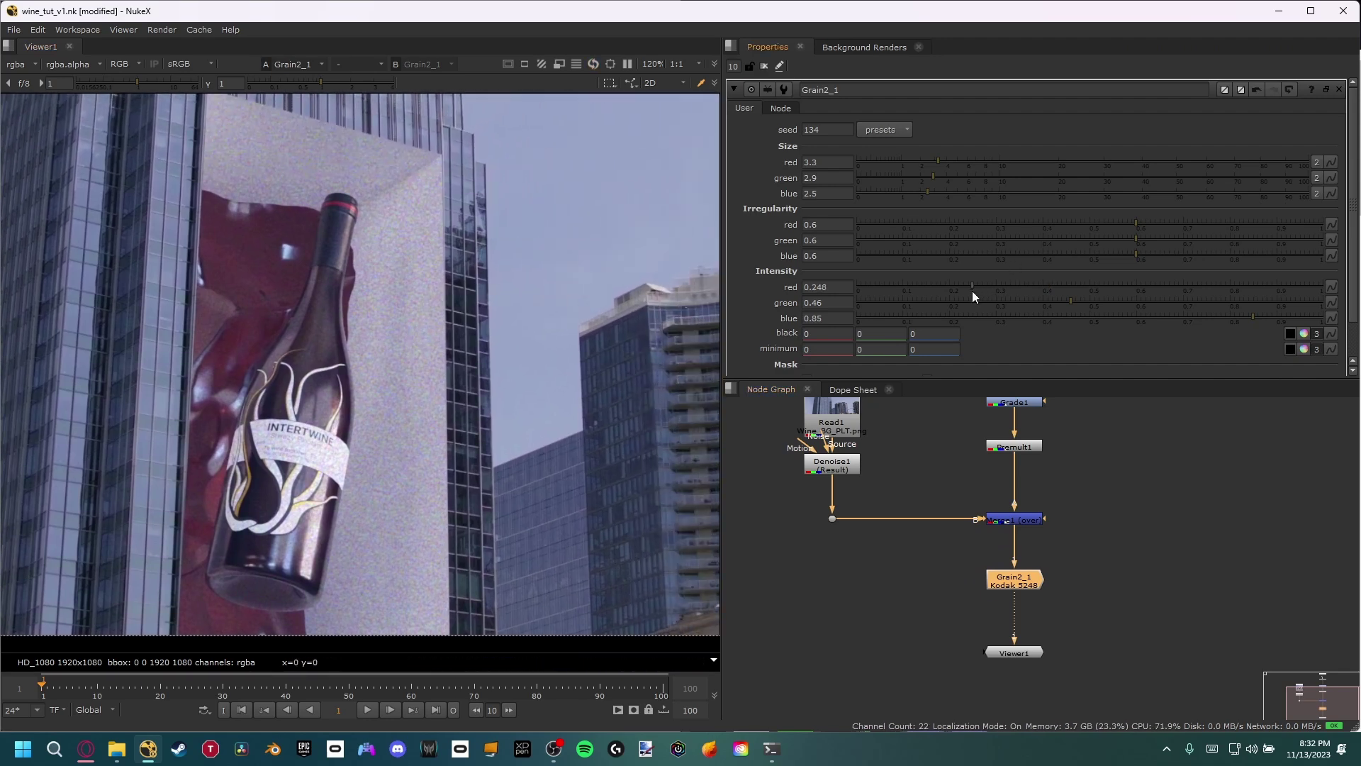
pyautogui.click(951, 287)
pyautogui.click(923, 288)
pyautogui.click(925, 300)
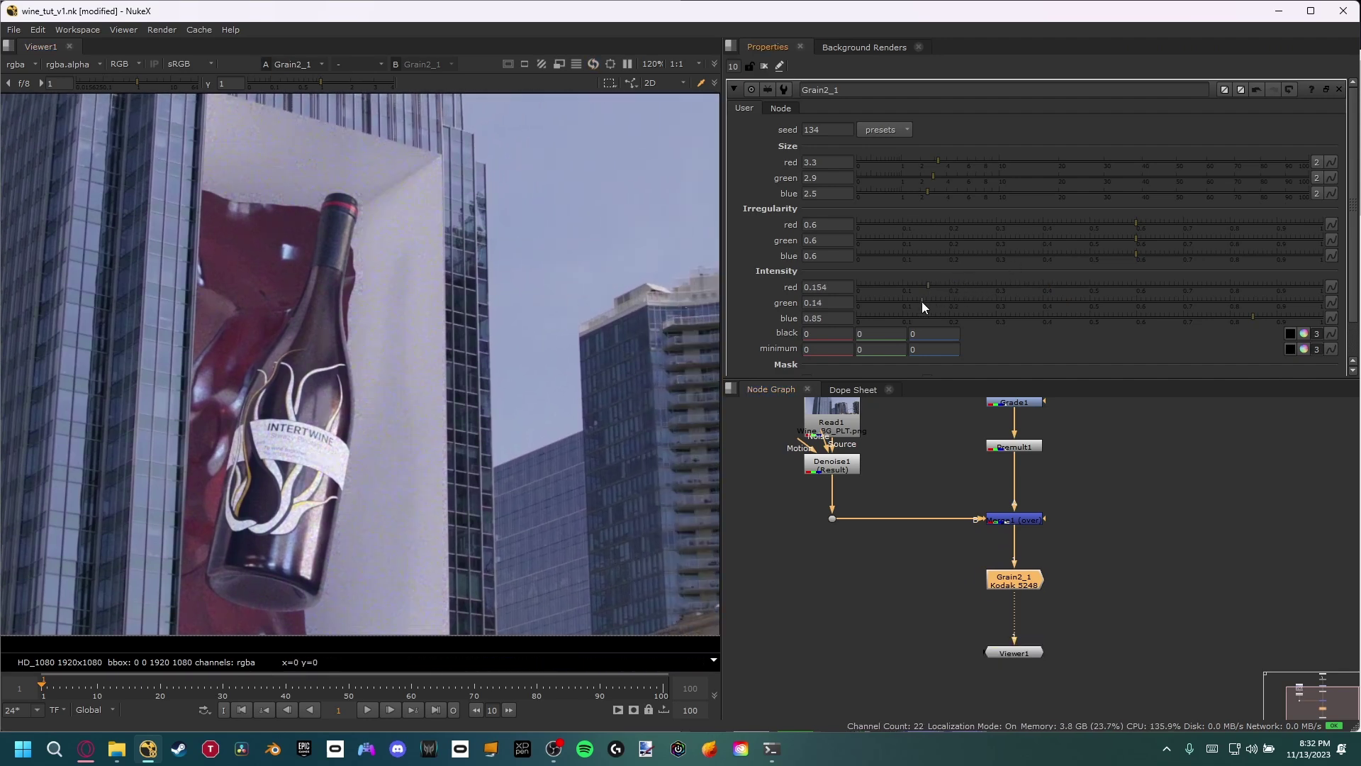
pyautogui.click(914, 300)
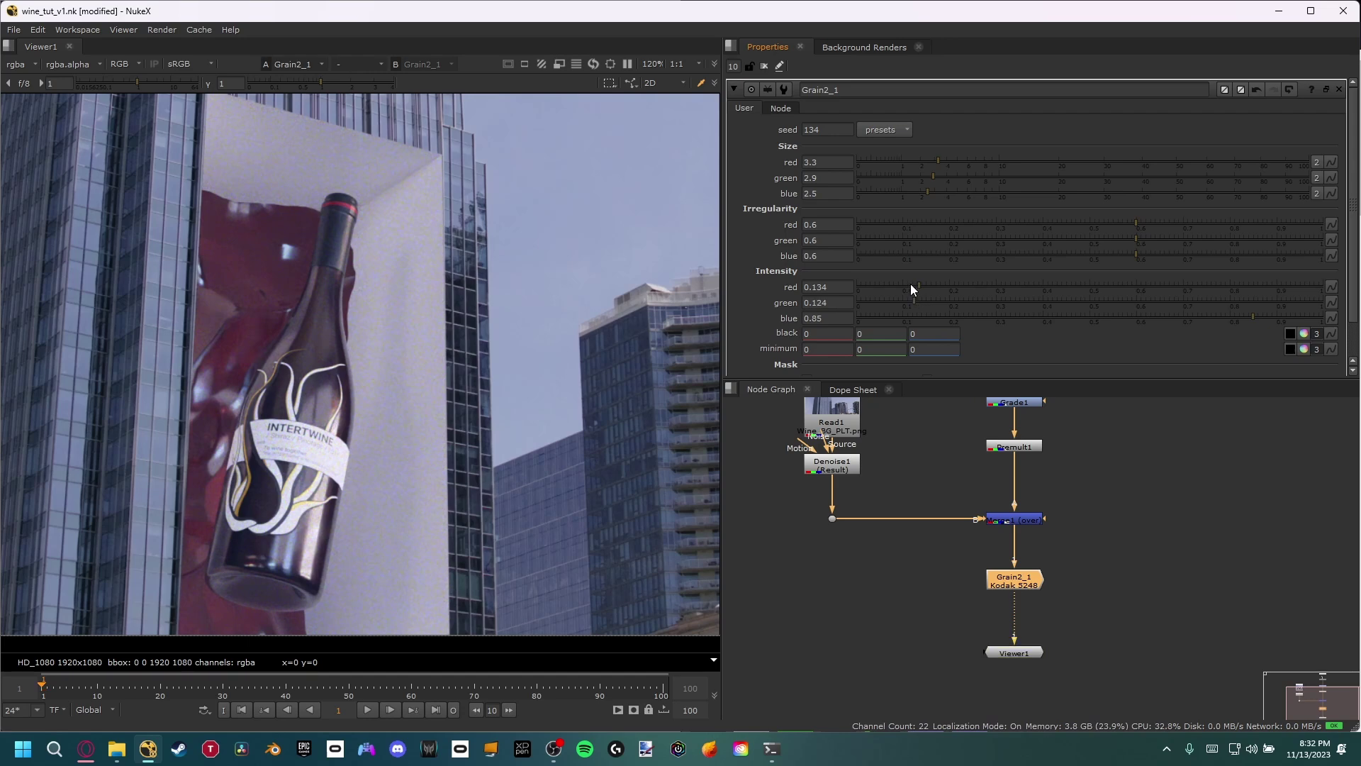
pyautogui.click(905, 287)
pyautogui.click(904, 300)
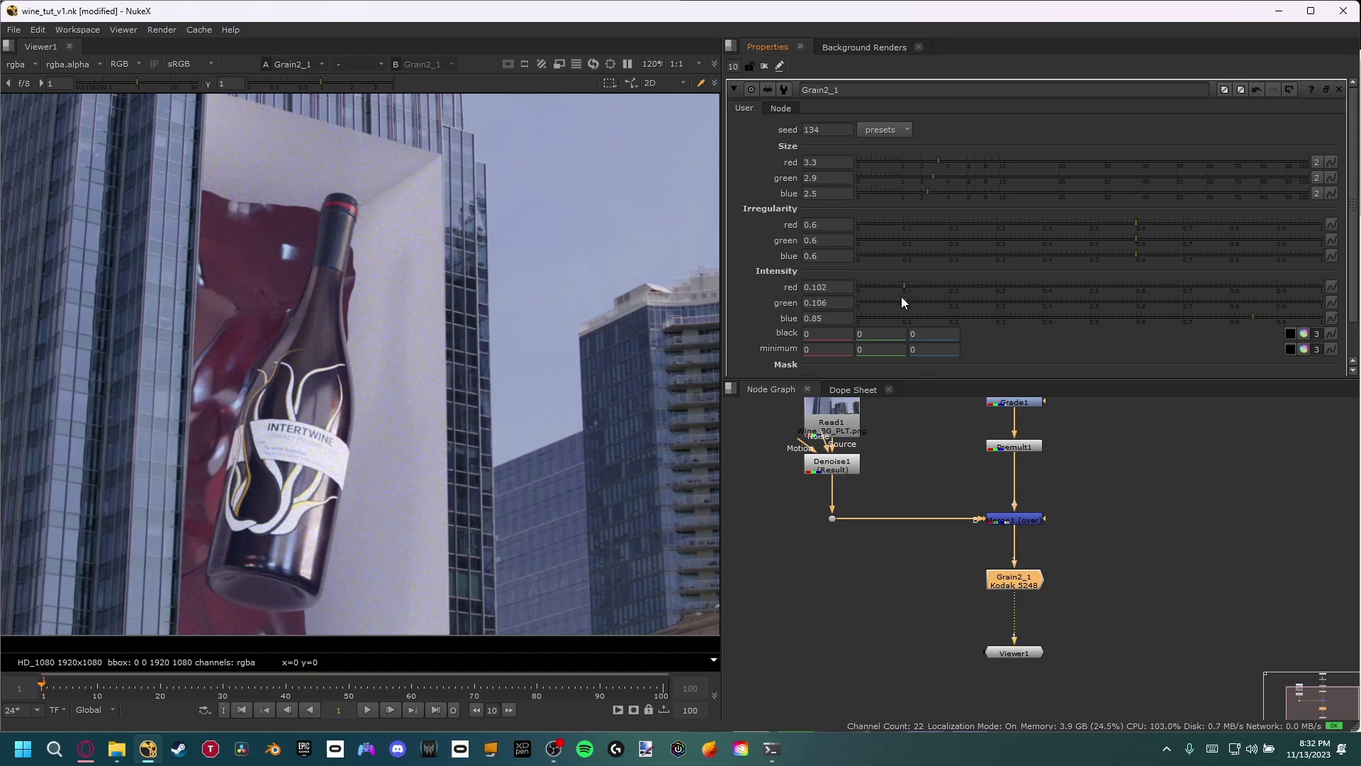
pyautogui.click(899, 287)
pyautogui.click(901, 303)
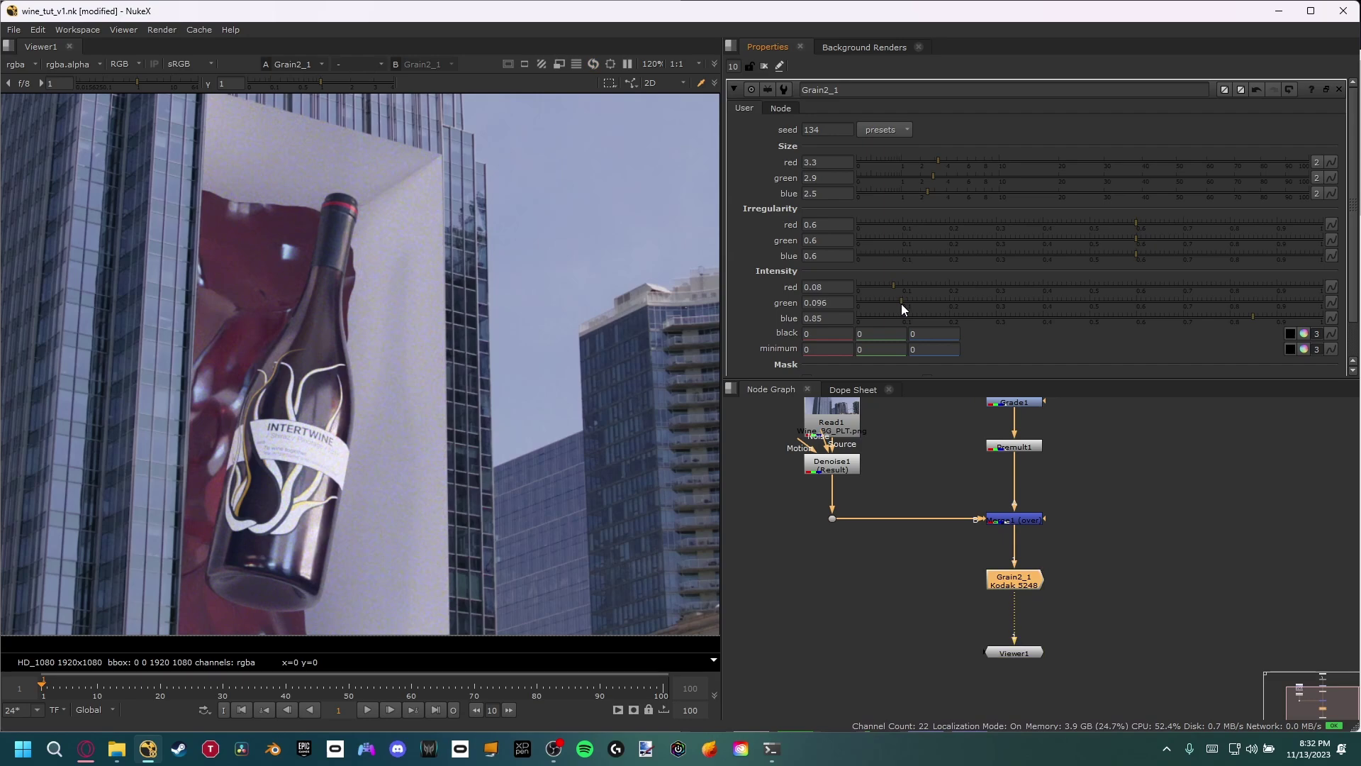
pyautogui.moveTo(929, 314); pyautogui.dragTo(932, 317)
# Step: Play back the grained composite at close and wider zoom to check the moving grain, and return to frame 1
pyautogui.scroll(3, 391, 423)
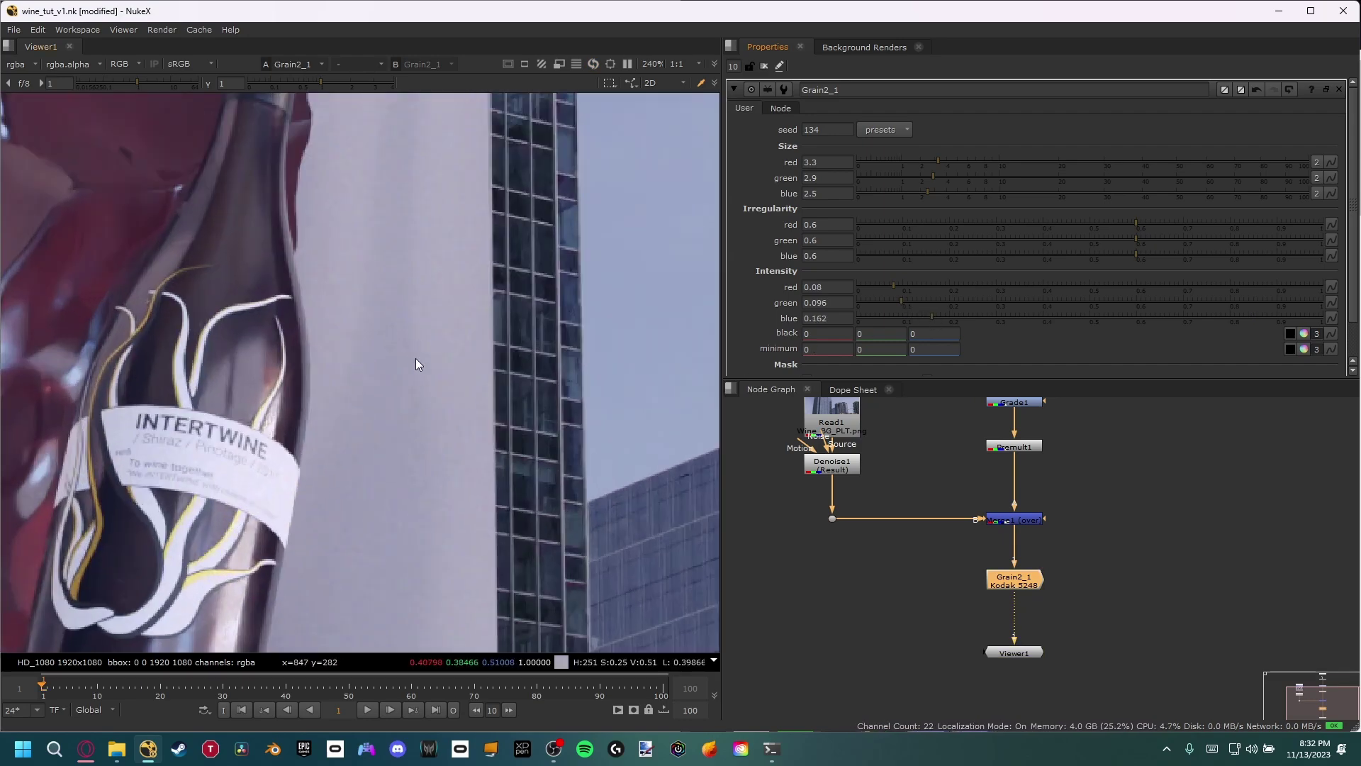
pyautogui.click(363, 710)
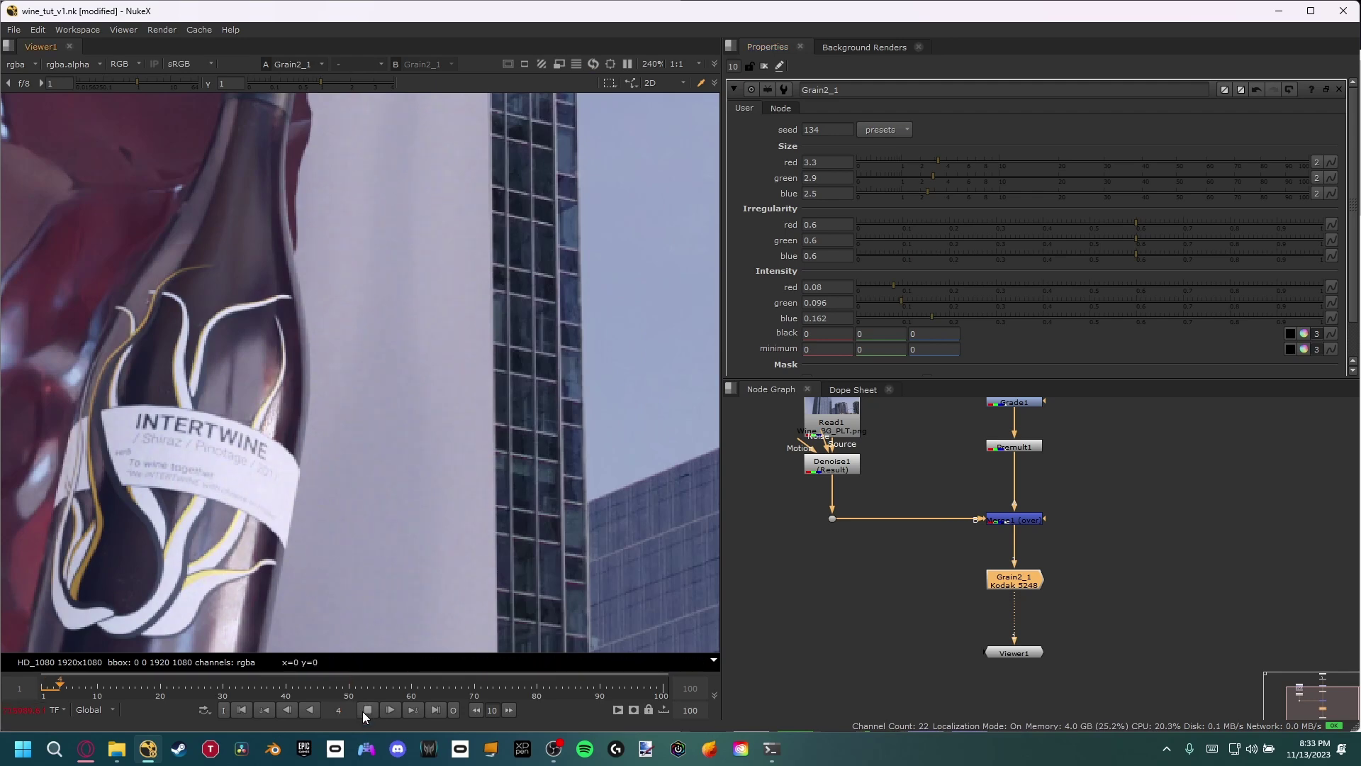
pyautogui.click(366, 709)
pyautogui.scroll(-4, 509, 465)
pyautogui.moveTo(509, 465); pyautogui.dragTo(438, 489, button='middle')
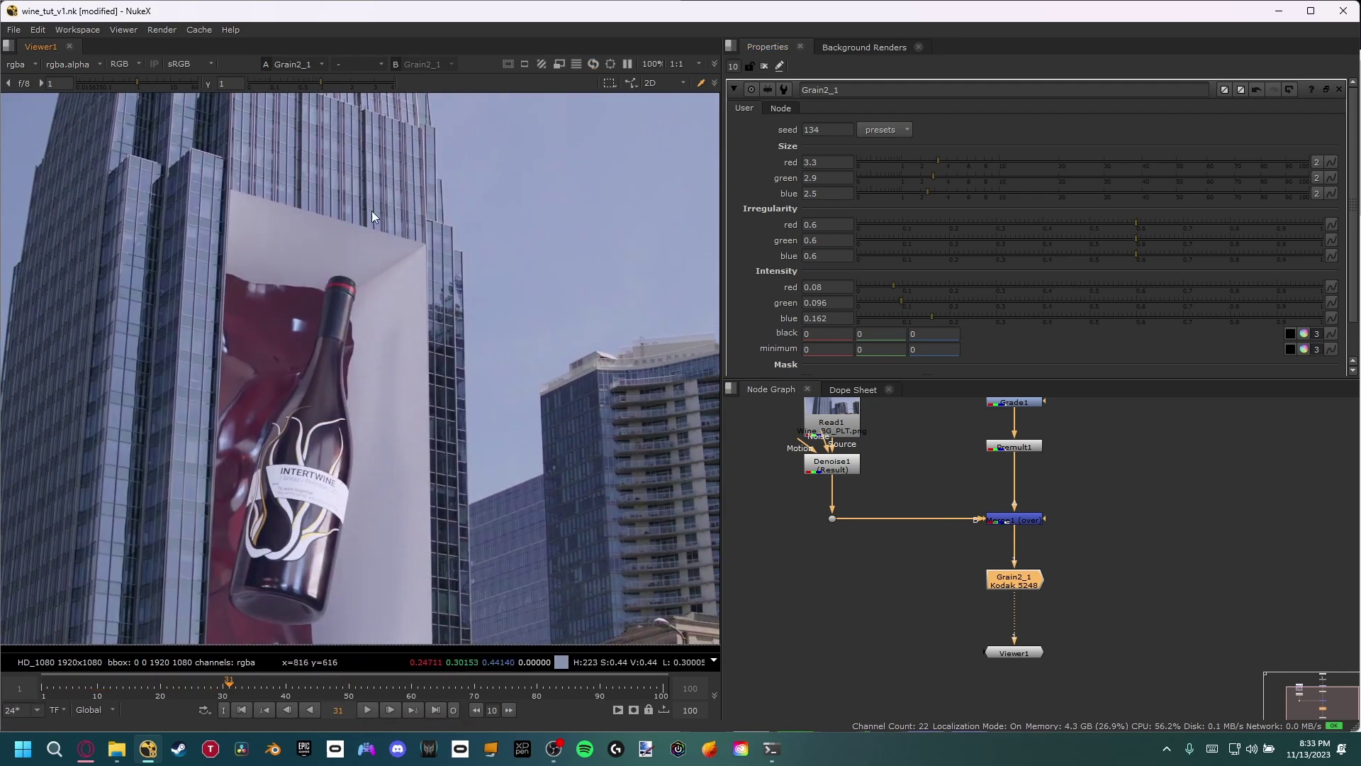
pyautogui.click(41, 695)
pyautogui.scroll(5, 376, 408)
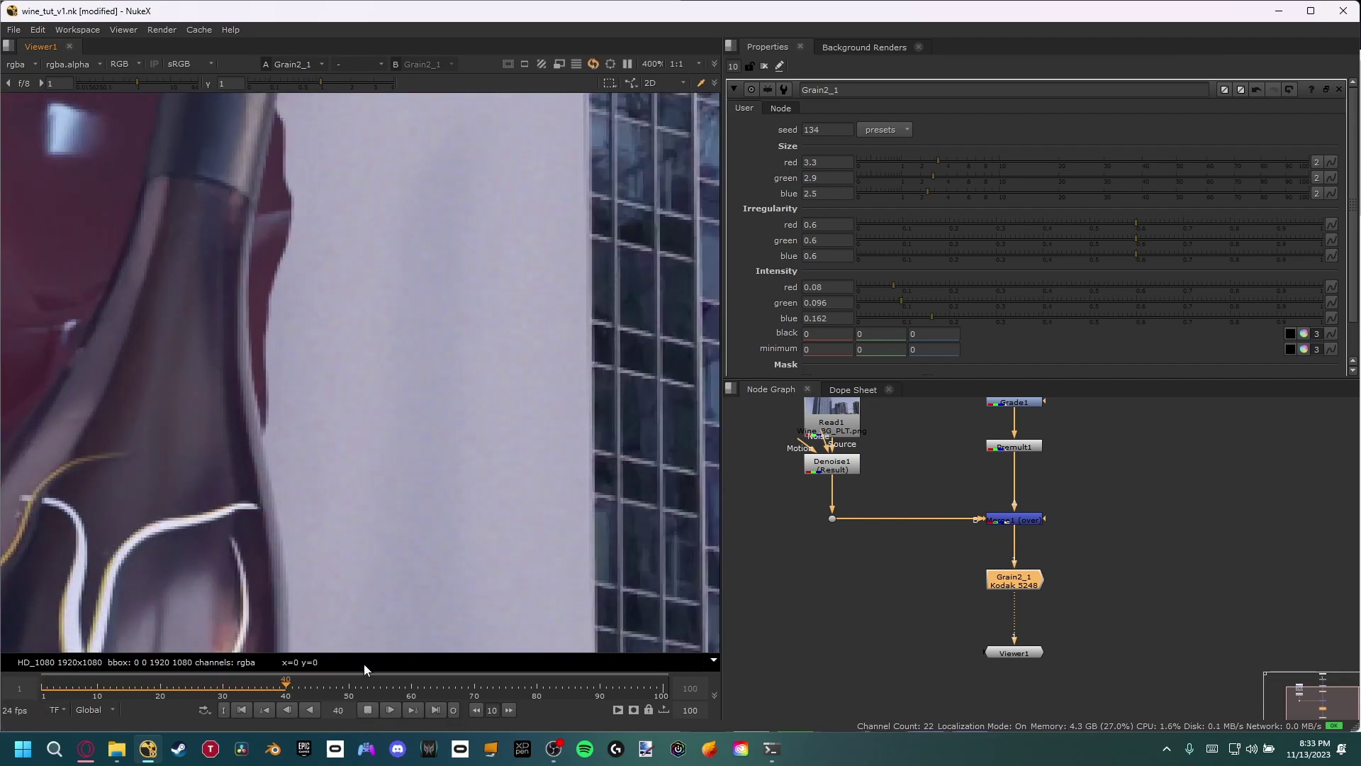
pyautogui.click(367, 709)
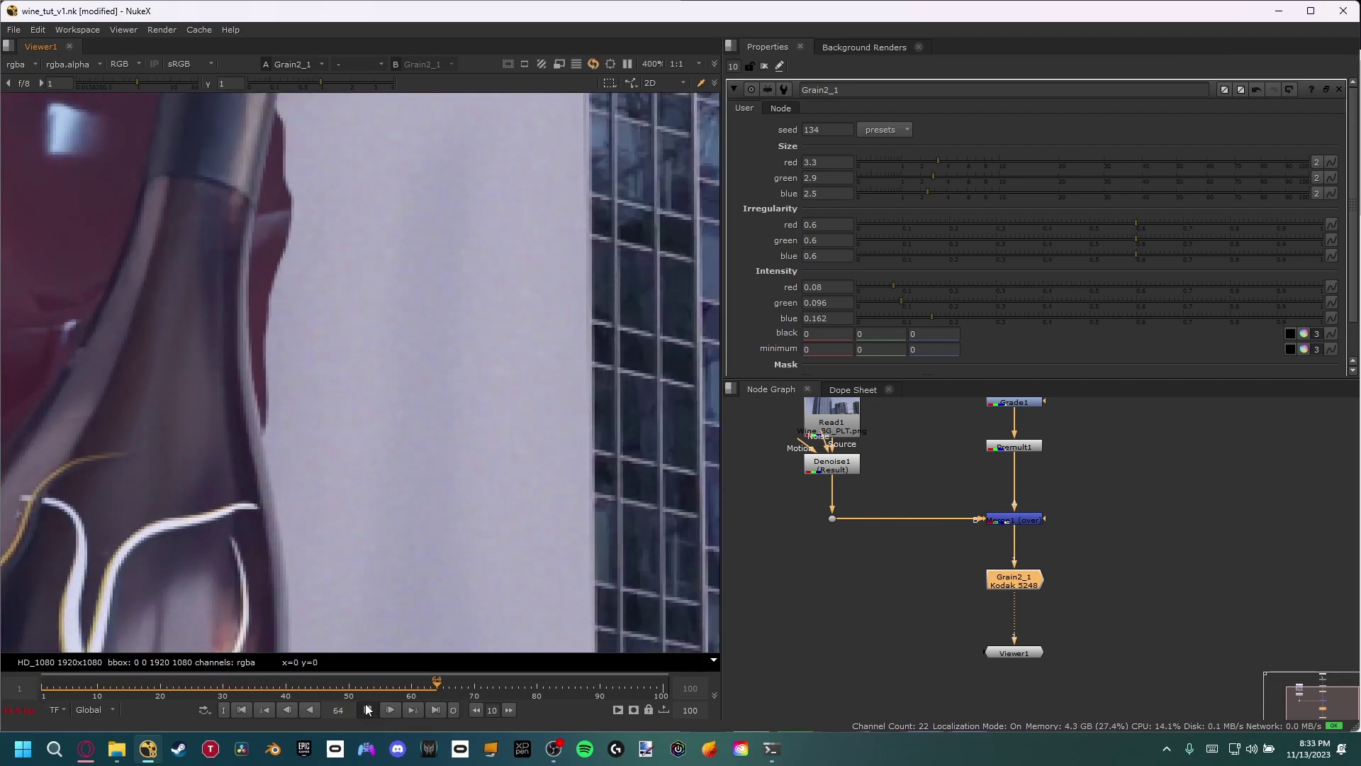
pyautogui.click(43, 690)
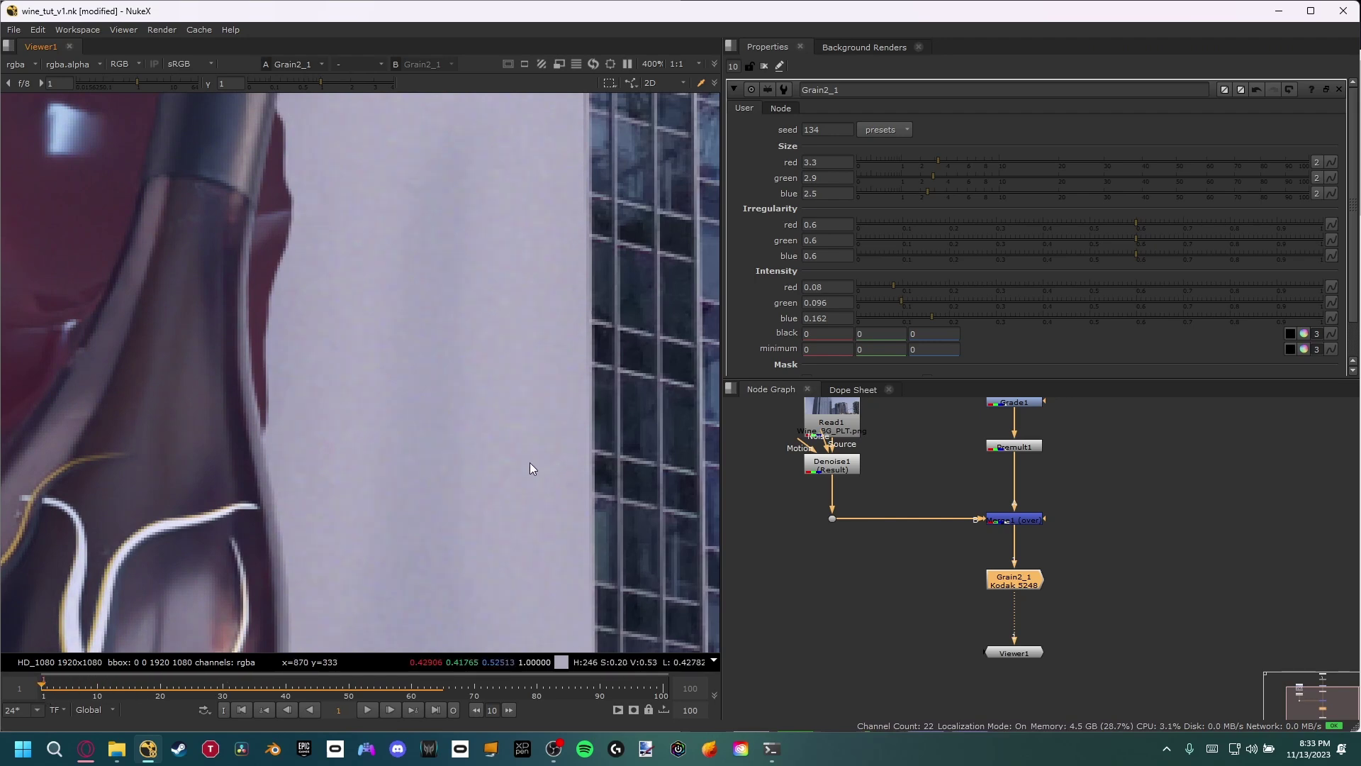
# Step: Review the whole grained composite and its node tree, and save the script
pyautogui.scroll(-5, 521, 466)
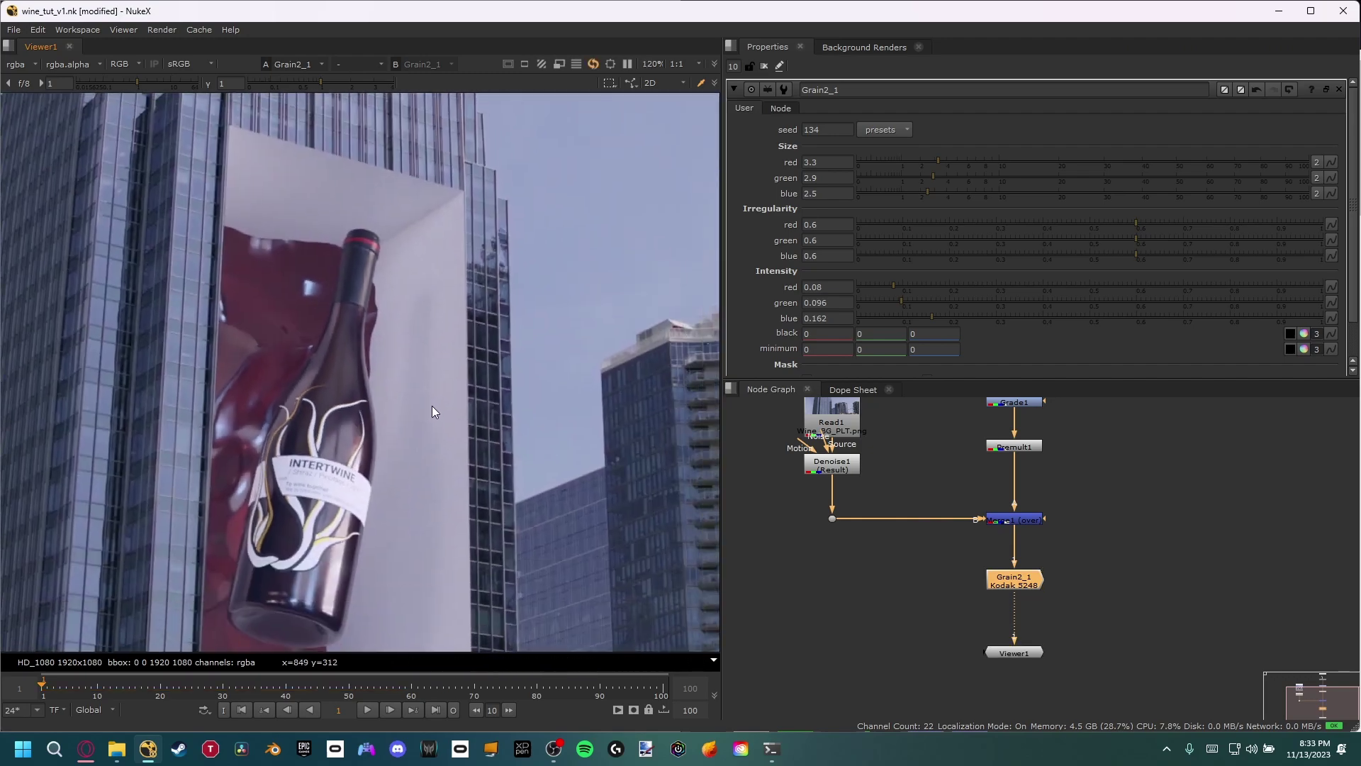
pyautogui.scroll(-3, 432, 412)
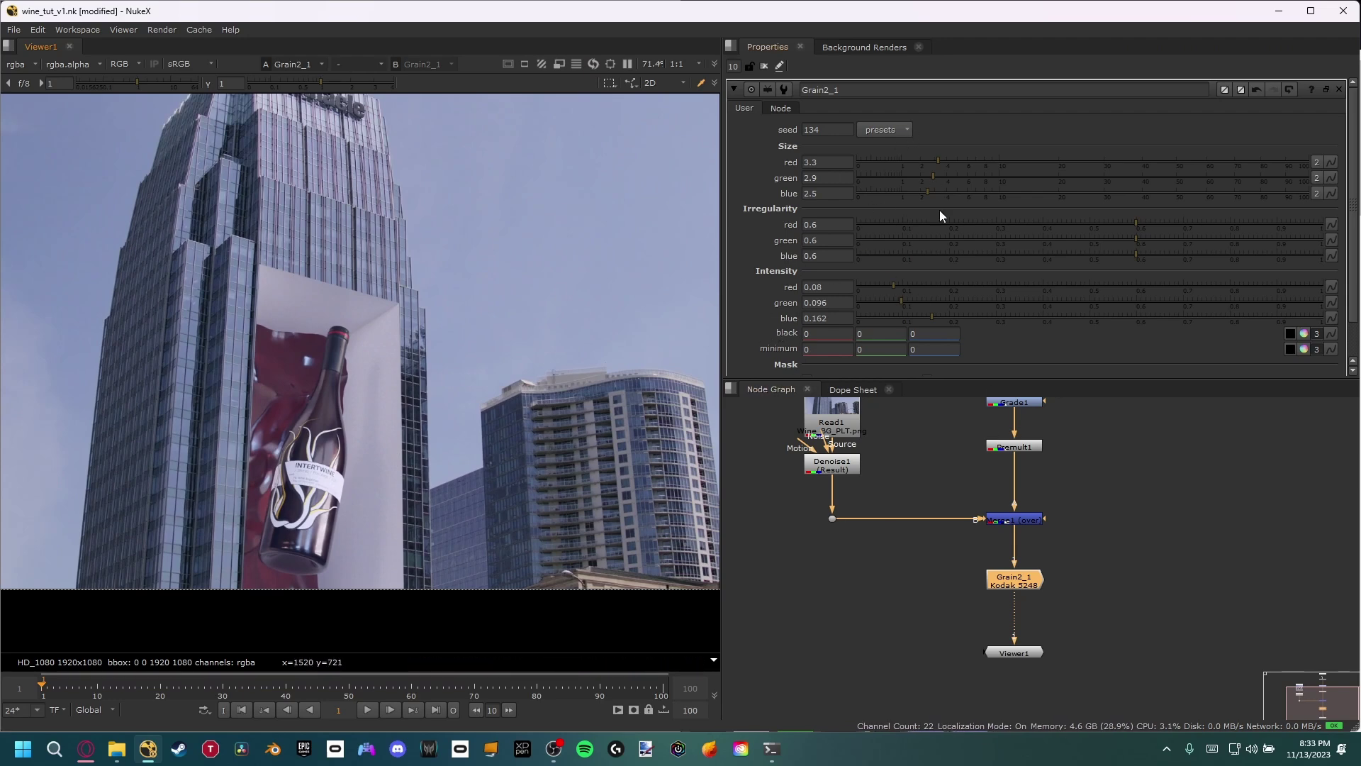
pyautogui.moveTo(889, 509); pyautogui.dragTo(930, 543, button='middle')
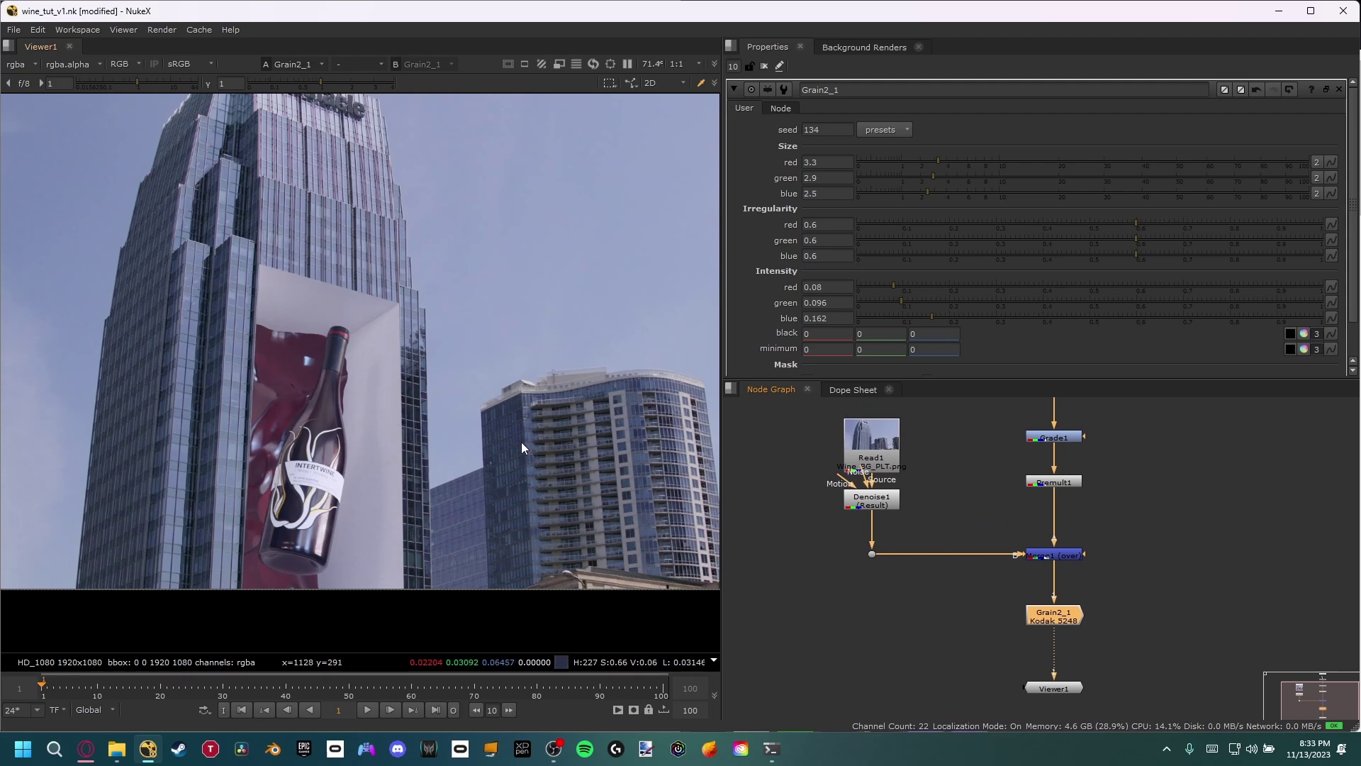
pyautogui.moveTo(923, 524); pyautogui.dragTo(934, 525, button='middle')
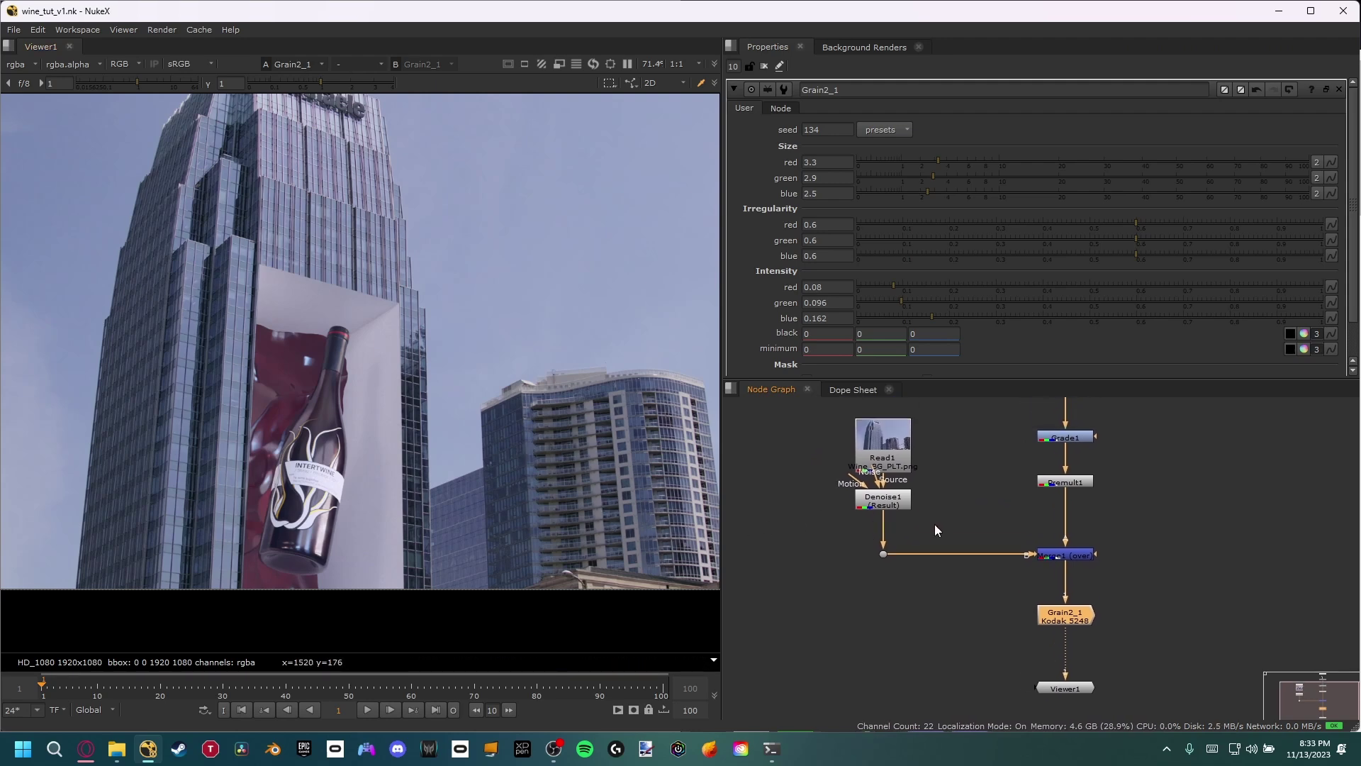
pyautogui.scroll(-2, 934, 546)
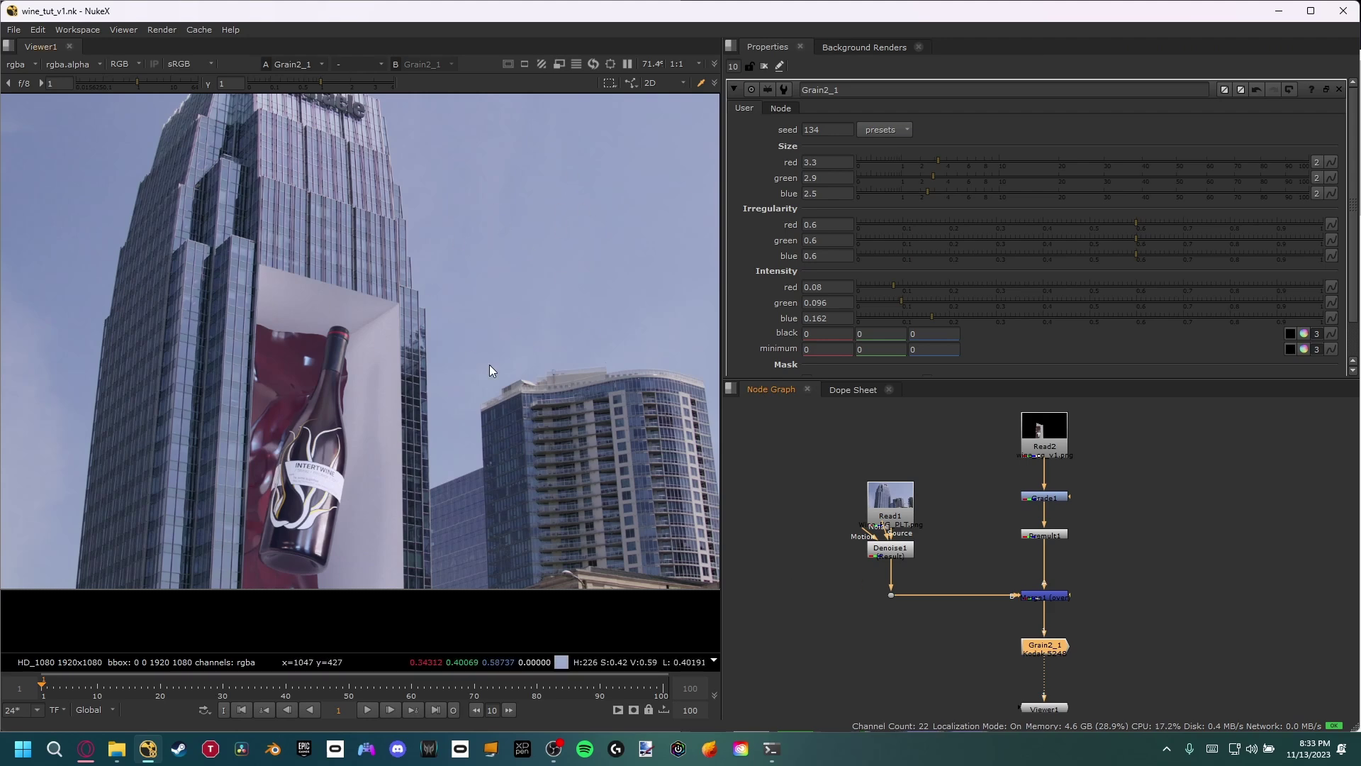
pyautogui.moveTo(563, 253); pyautogui.dragTo(519, 266, button='middle')
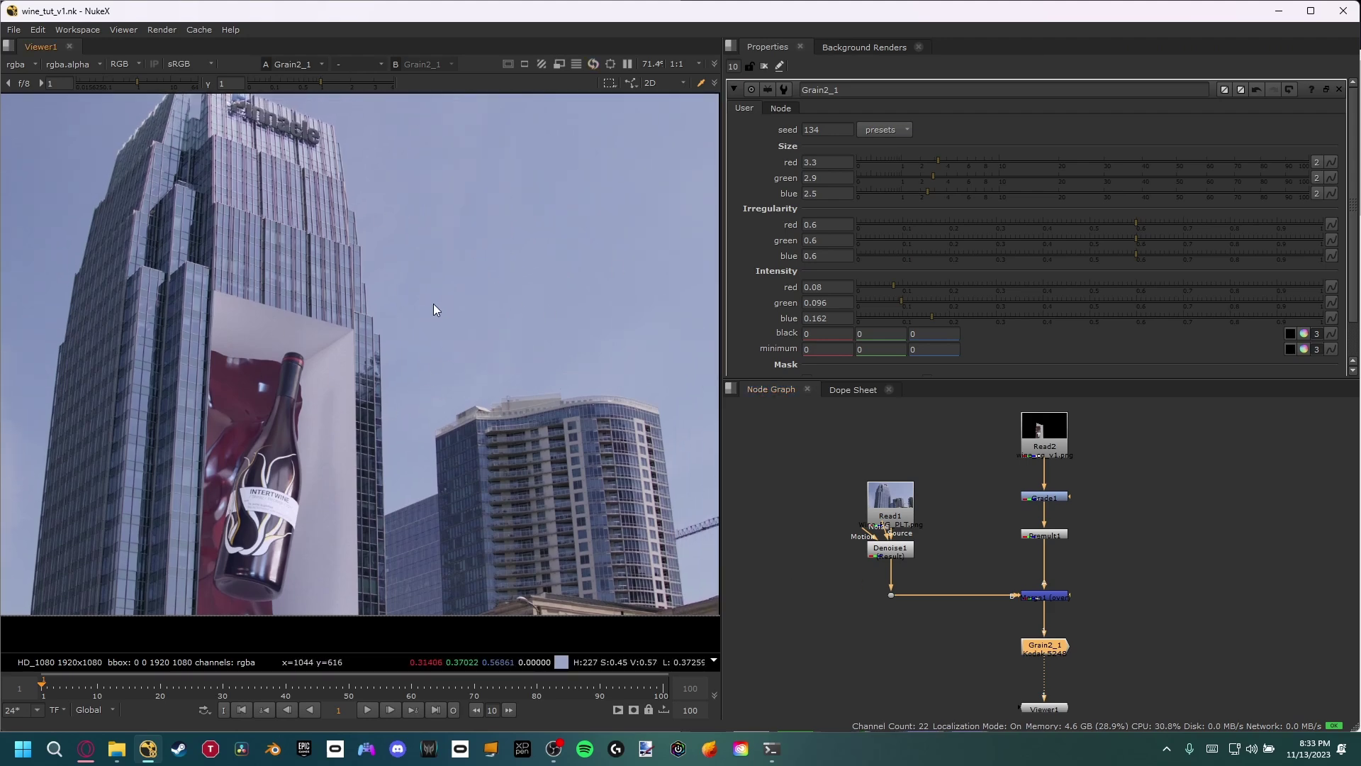
# Step: Move the plate branch, Merge and Grain nodes down to make room below the Premult node
pyautogui.moveTo(946, 540)
pyautogui.mouseDown(button='middle')
pyautogui.moveTo(947, 503)
pyautogui.moveTo(937, 536)
pyautogui.mouseUp(button='middle')
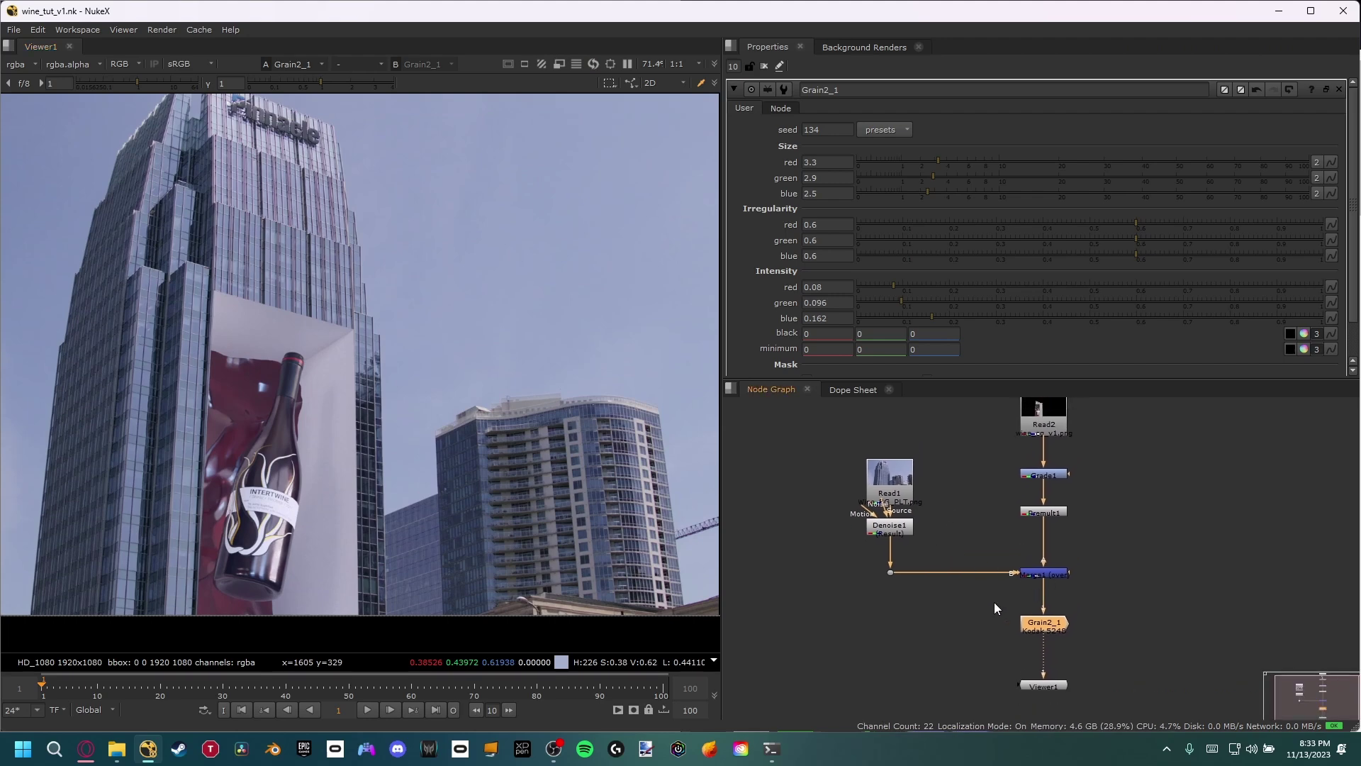
pyautogui.keyDown('shift'); pyautogui.moveTo(826, 418); pyautogui.dragTo(1023, 583); pyautogui.keyUp('shift')
pyautogui.moveTo(1044, 629); pyautogui.dragTo(1045, 672)
# Step: Add a Glow node and insert it between the Premult and Merge nodes
pyautogui.click(1002, 566)
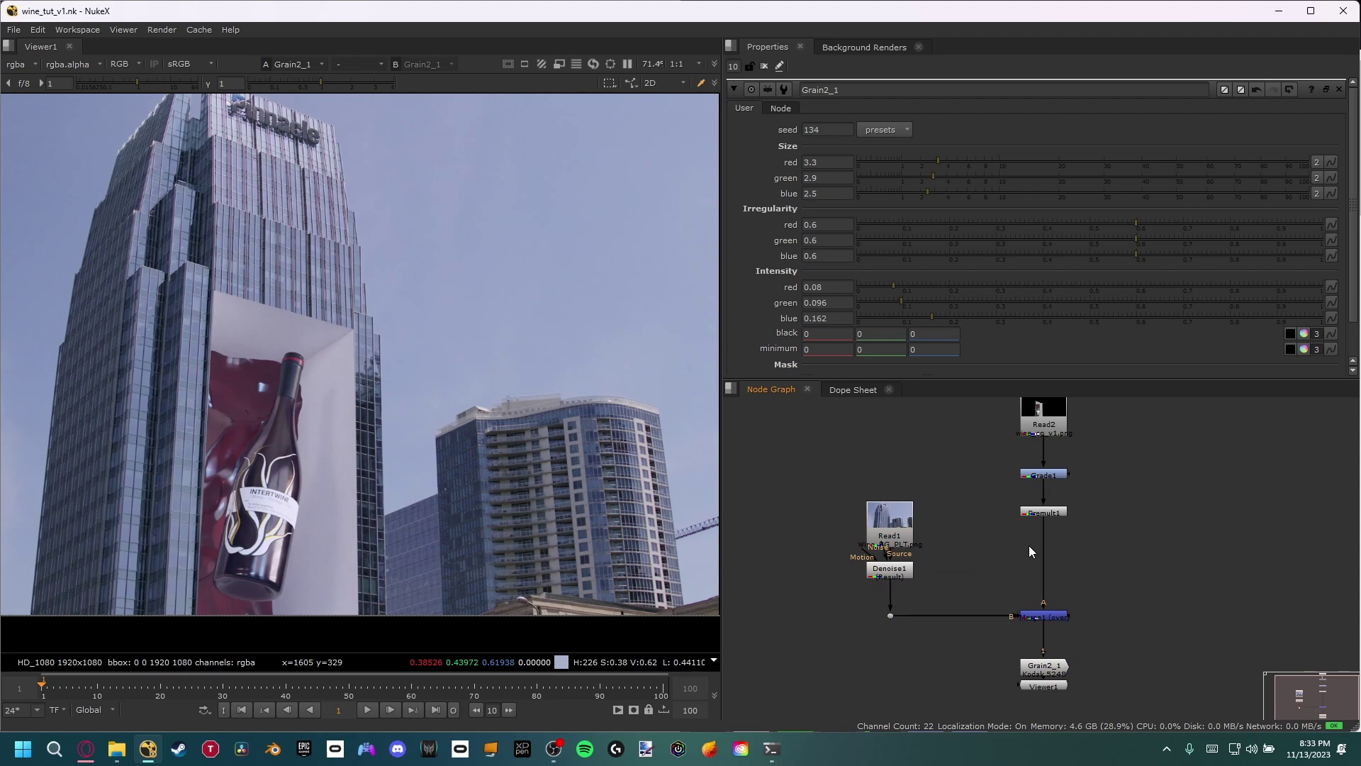
pyautogui.press('Tab')
pyautogui.write('glow')
pyautogui.press('Return')
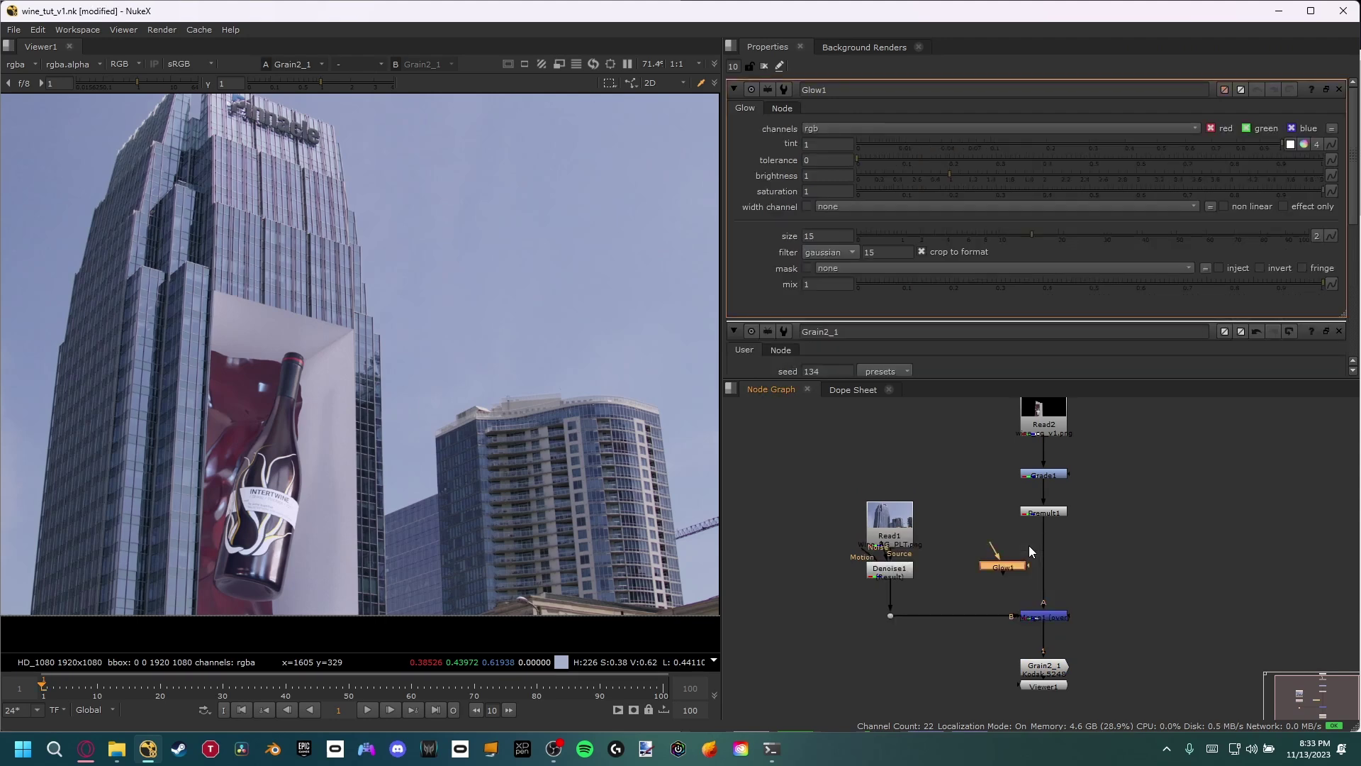
pyautogui.moveTo(1006, 571); pyautogui.dragTo(1054, 568)
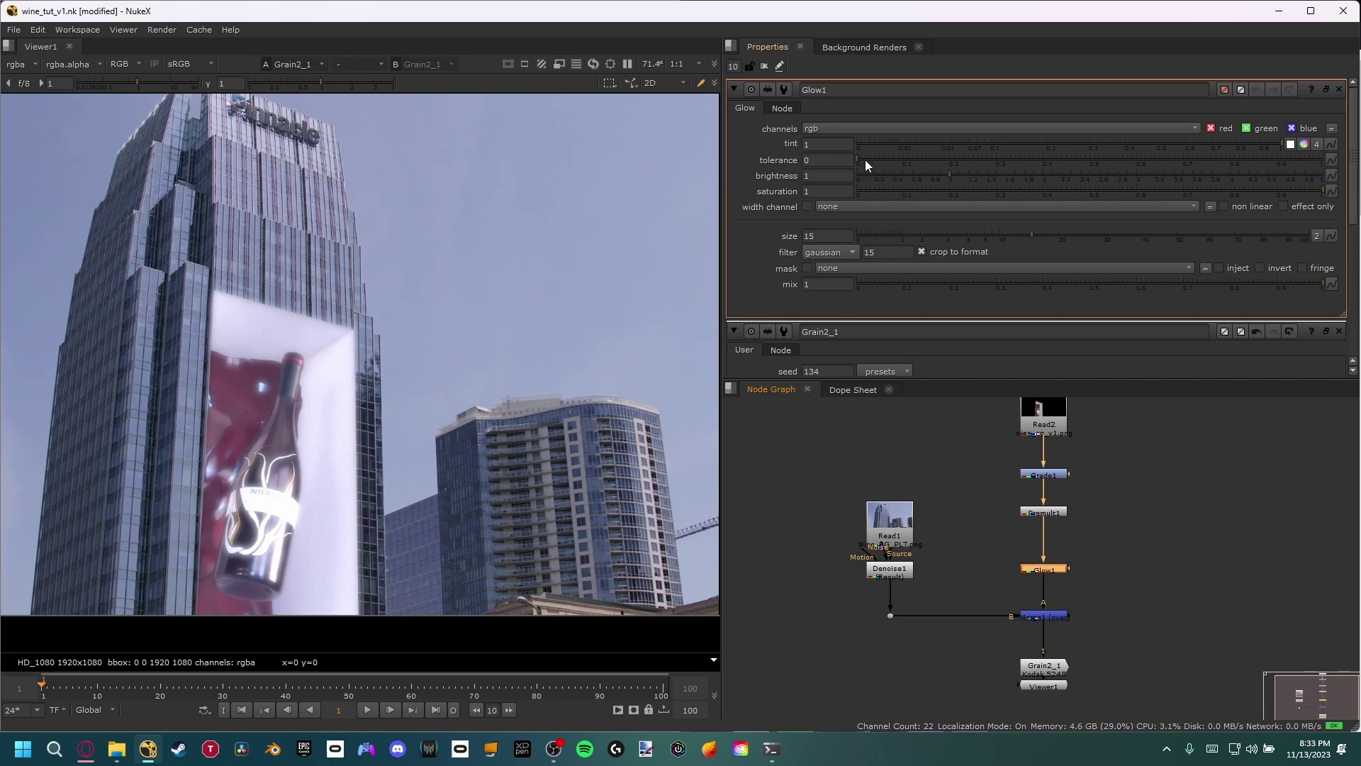
# Step: Set the Glow tolerance to 0.236
pyautogui.moveTo(865, 160); pyautogui.dragTo(969, 161)
pyautogui.scroll(3, 334, 364)
pyautogui.scroll(-2, 334, 364)
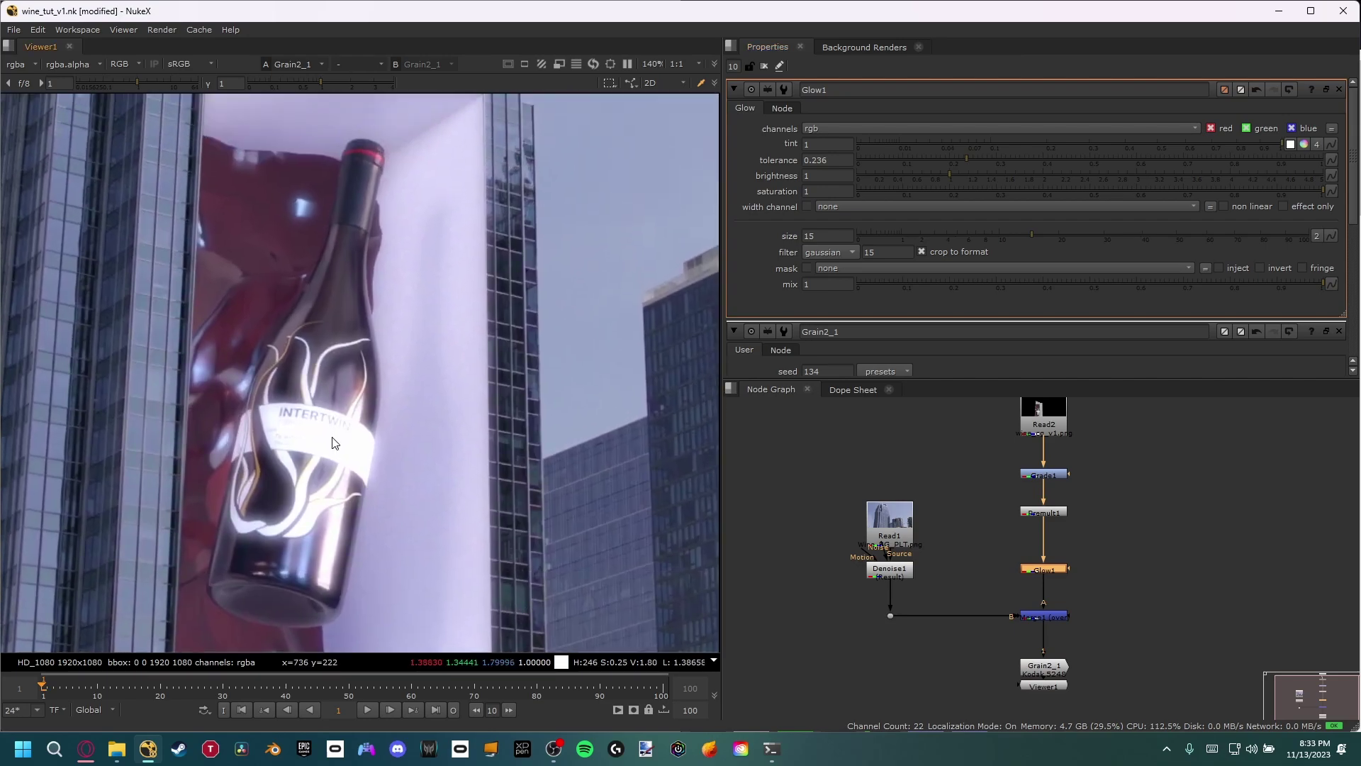
# Step: Examine the glow on the bottle label and compare it with the bright edges at the top of the plate's building
pyautogui.moveTo(318, 453); pyautogui.dragTo(360, 473, button='middle')
pyautogui.scroll(1, 356, 133)
pyautogui.moveTo(355, 133); pyautogui.dragTo(425, 304, button='middle')
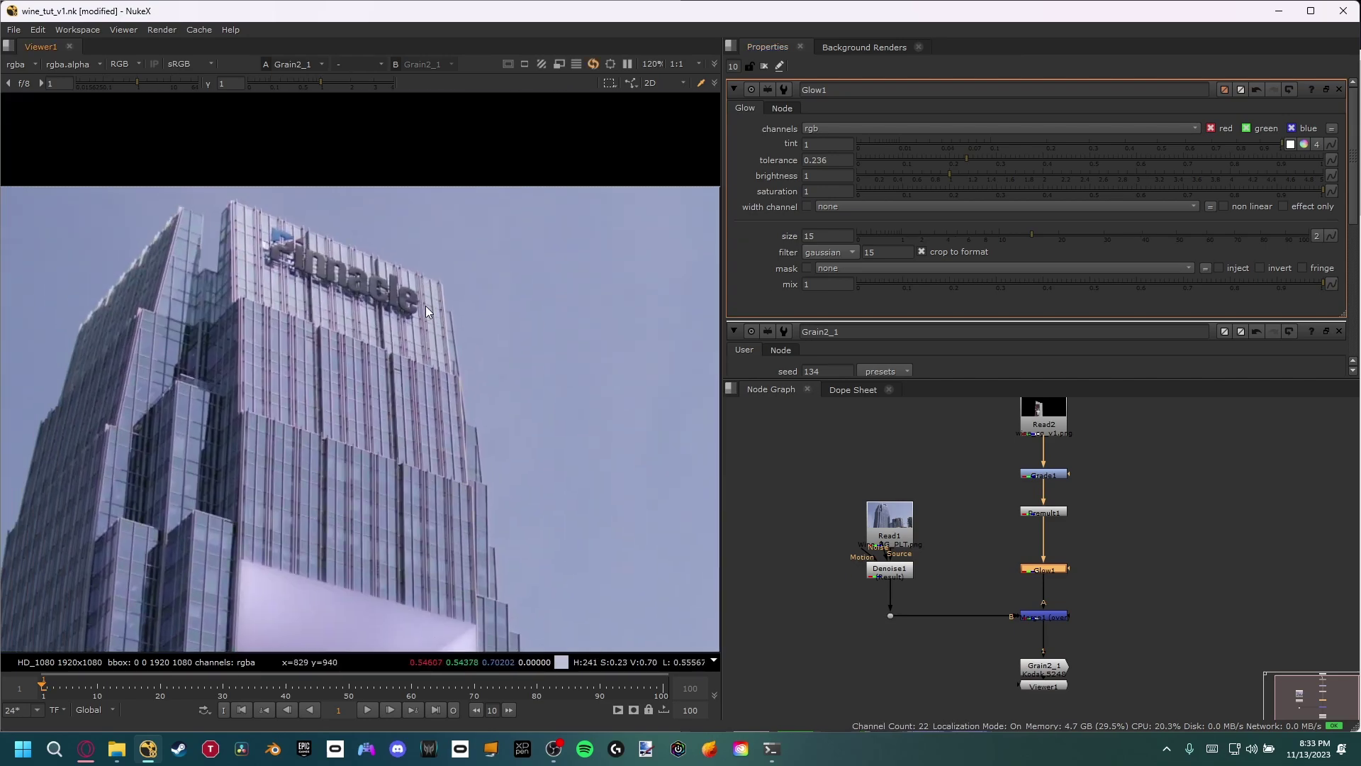
pyautogui.scroll(5, 283, 305)
pyautogui.moveTo(269, 317); pyautogui.dragTo(307, 380, button='middle')
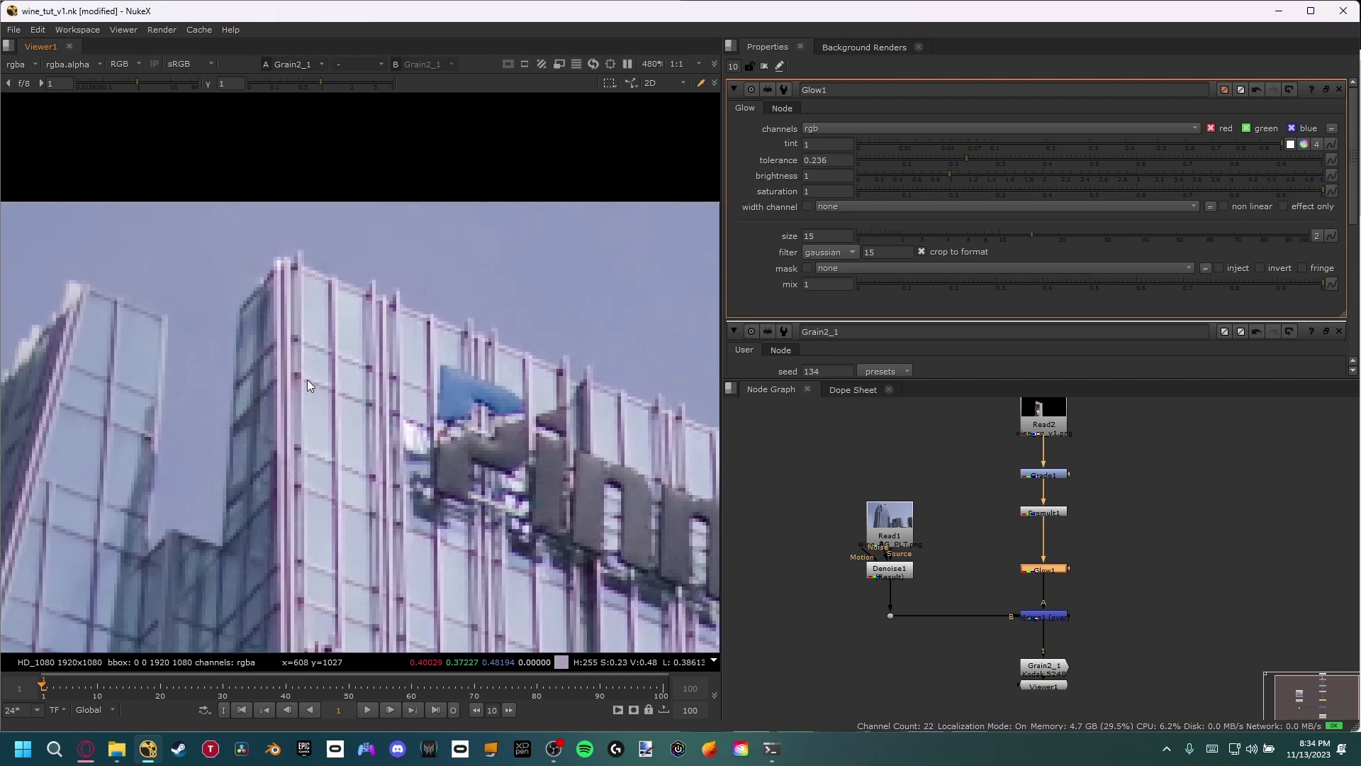
pyautogui.scroll(2, 283, 278)
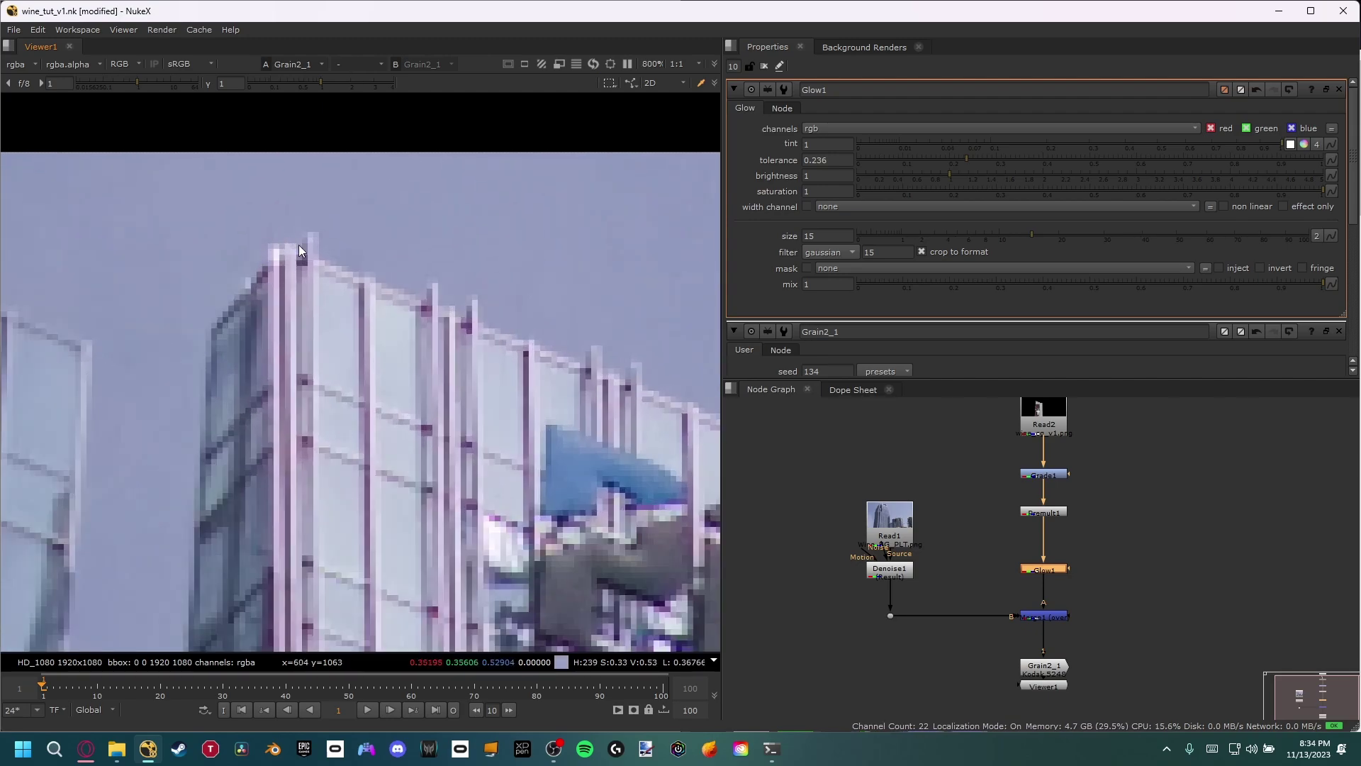
pyautogui.scroll(-3, 312, 383)
pyautogui.moveTo(326, 445); pyautogui.dragTo(286, 283, button='middle')
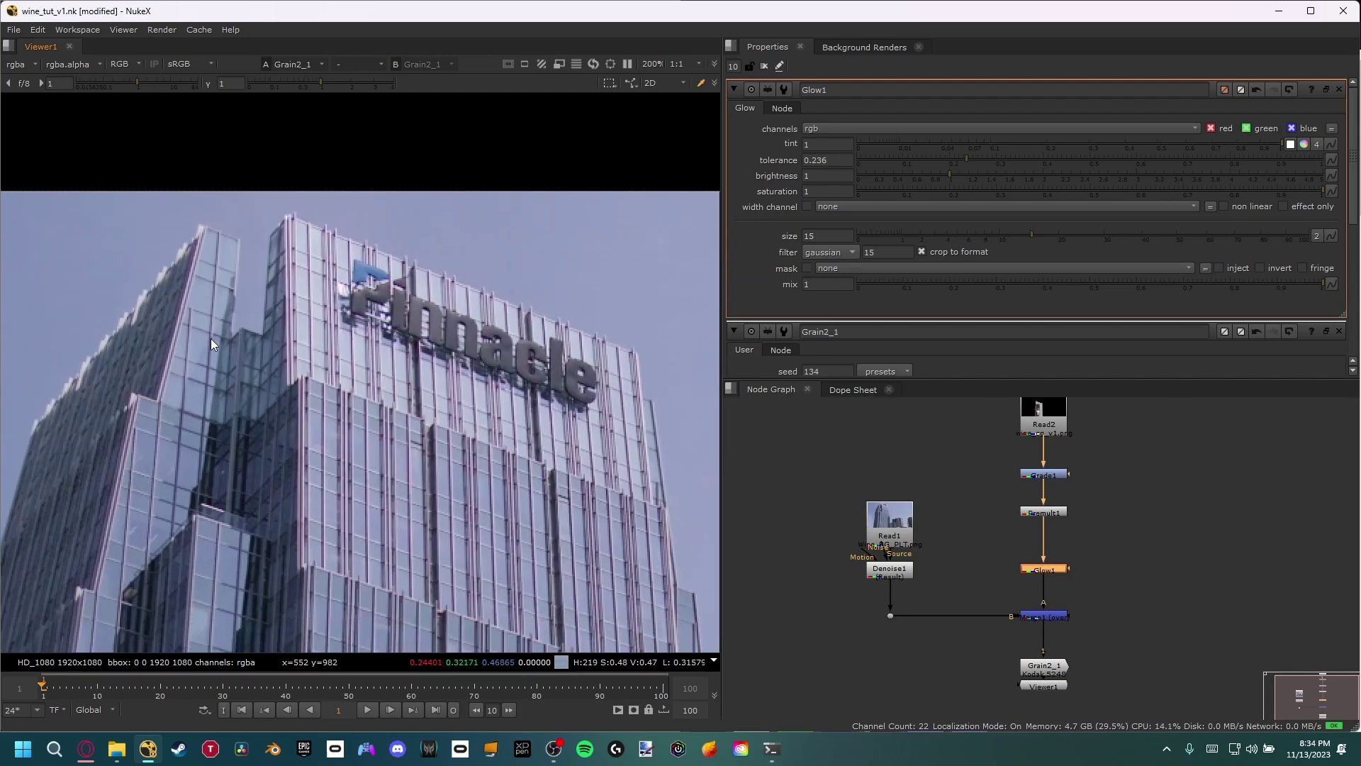
pyautogui.scroll(-1, 279, 458)
pyautogui.moveTo(265, 384); pyautogui.dragTo(377, 268, button='middle')
pyautogui.scroll(1, 377, 268)
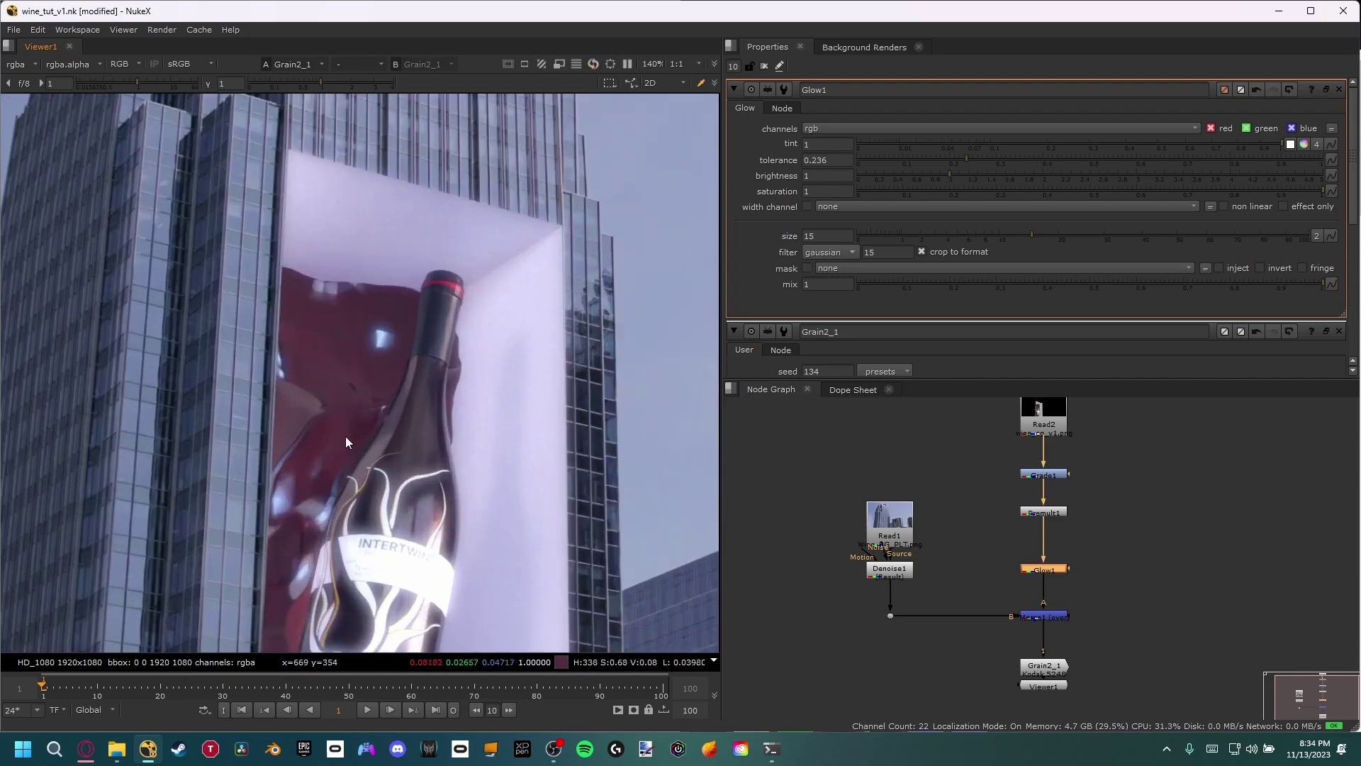
pyautogui.moveTo(346, 436); pyautogui.dragTo(390, 389, button='middle')
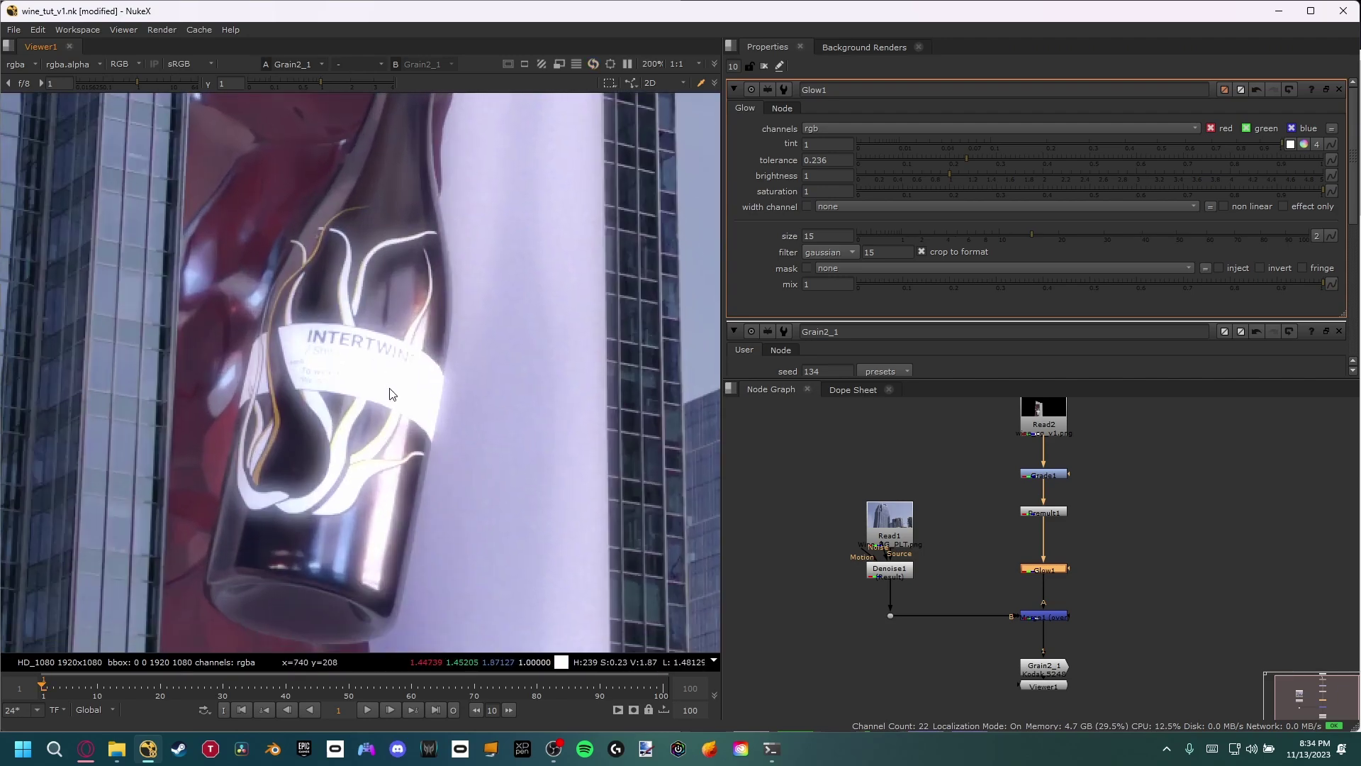
# Step: Set the Glow size to 3.1 and brightness to 0.27, and toggle the node to compare the result
pyautogui.moveTo(1008, 239); pyautogui.dragTo(936, 246)
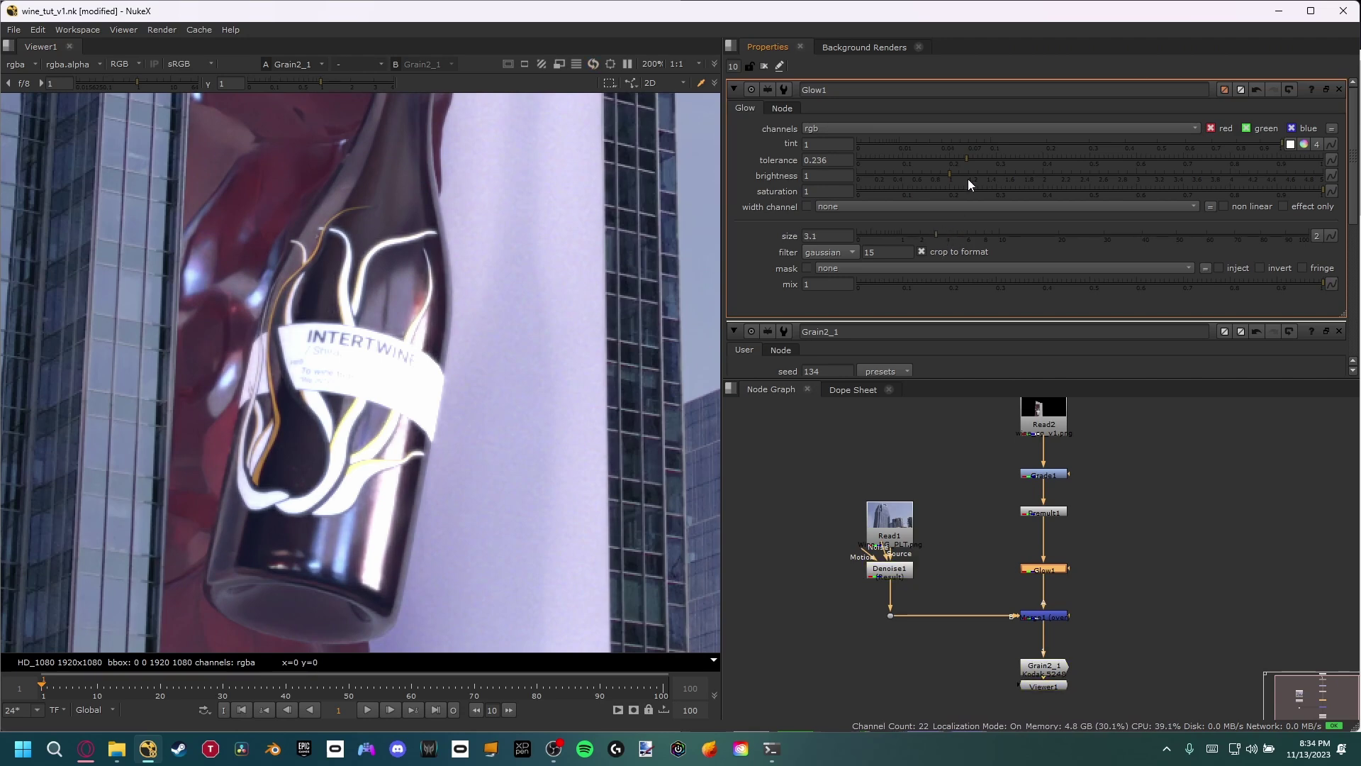
pyautogui.moveTo(933, 173); pyautogui.dragTo(882, 180)
pyautogui.press('d')
pyautogui.press('d')
pyautogui.press('d')
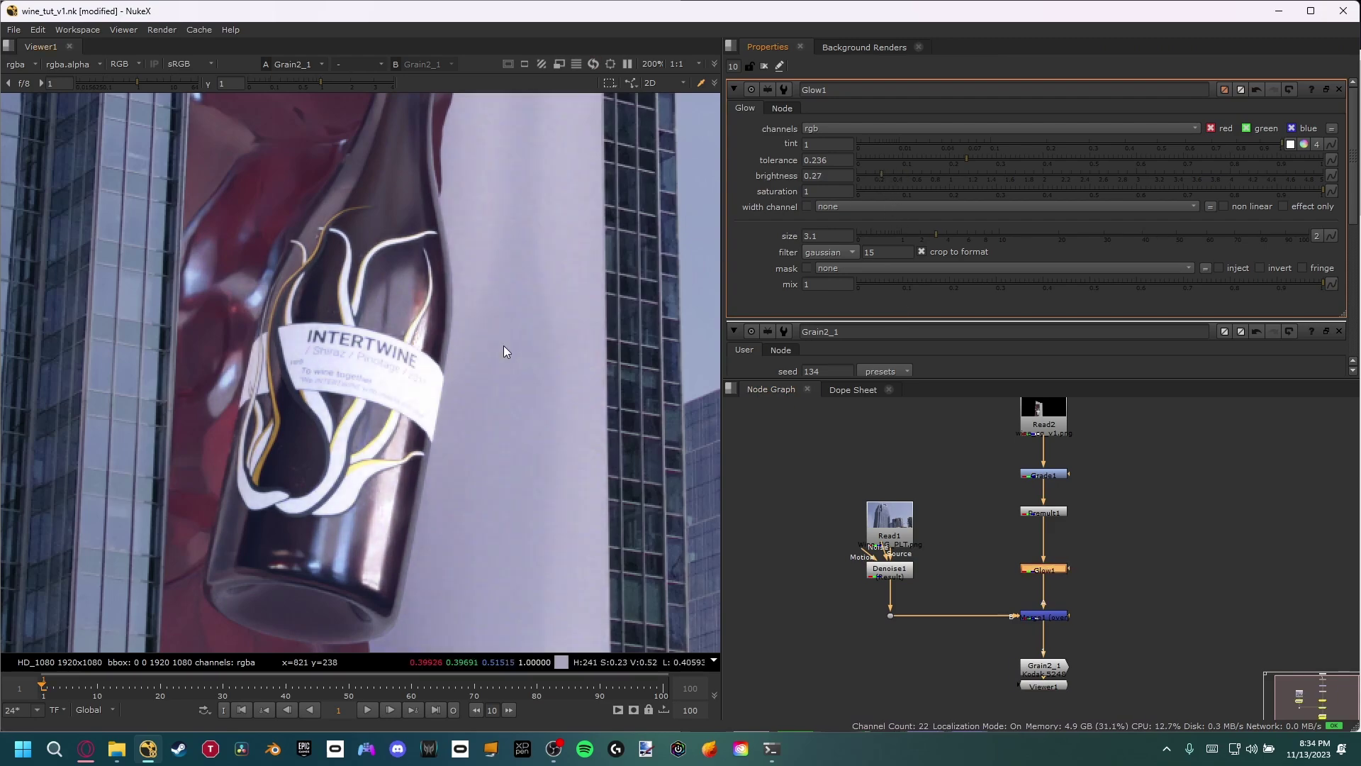
# Step: Compare the billboard with the Glow node disabled and enabled, from close on the bottle to the whole composite
pyautogui.scroll(-2, 499, 345)
pyautogui.press('d')
pyautogui.scroll(-3, 436, 365)
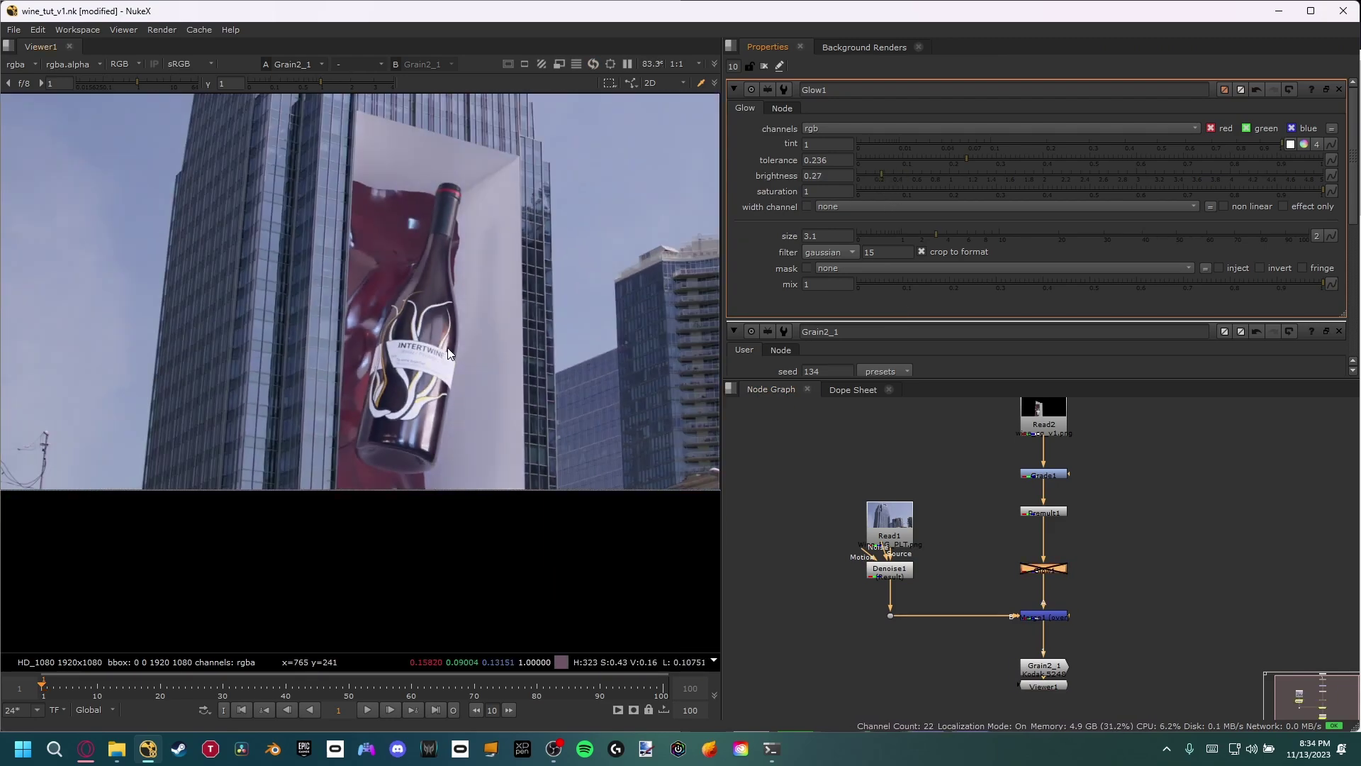
pyautogui.press('d')
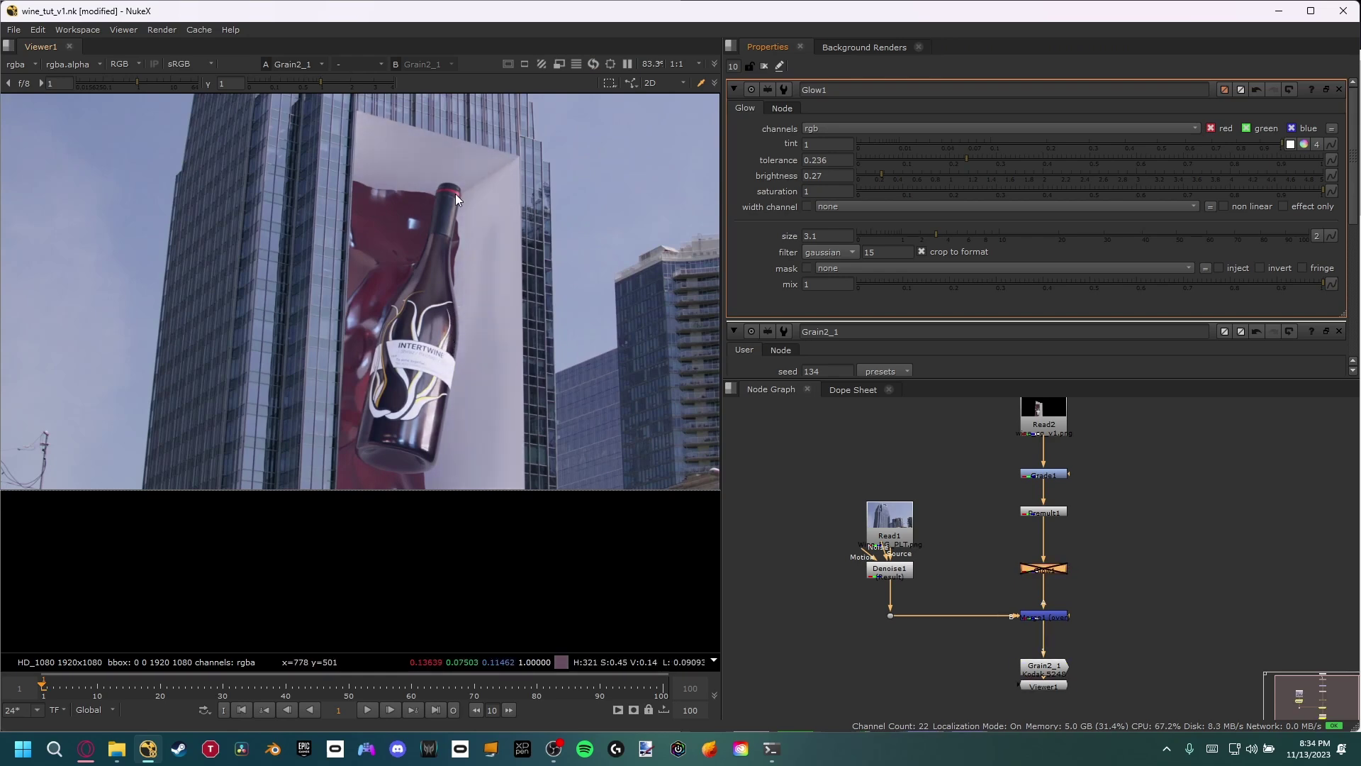
pyautogui.press('d')
pyautogui.scroll(4, 446, 292)
pyautogui.scroll(-2, 393, 335)
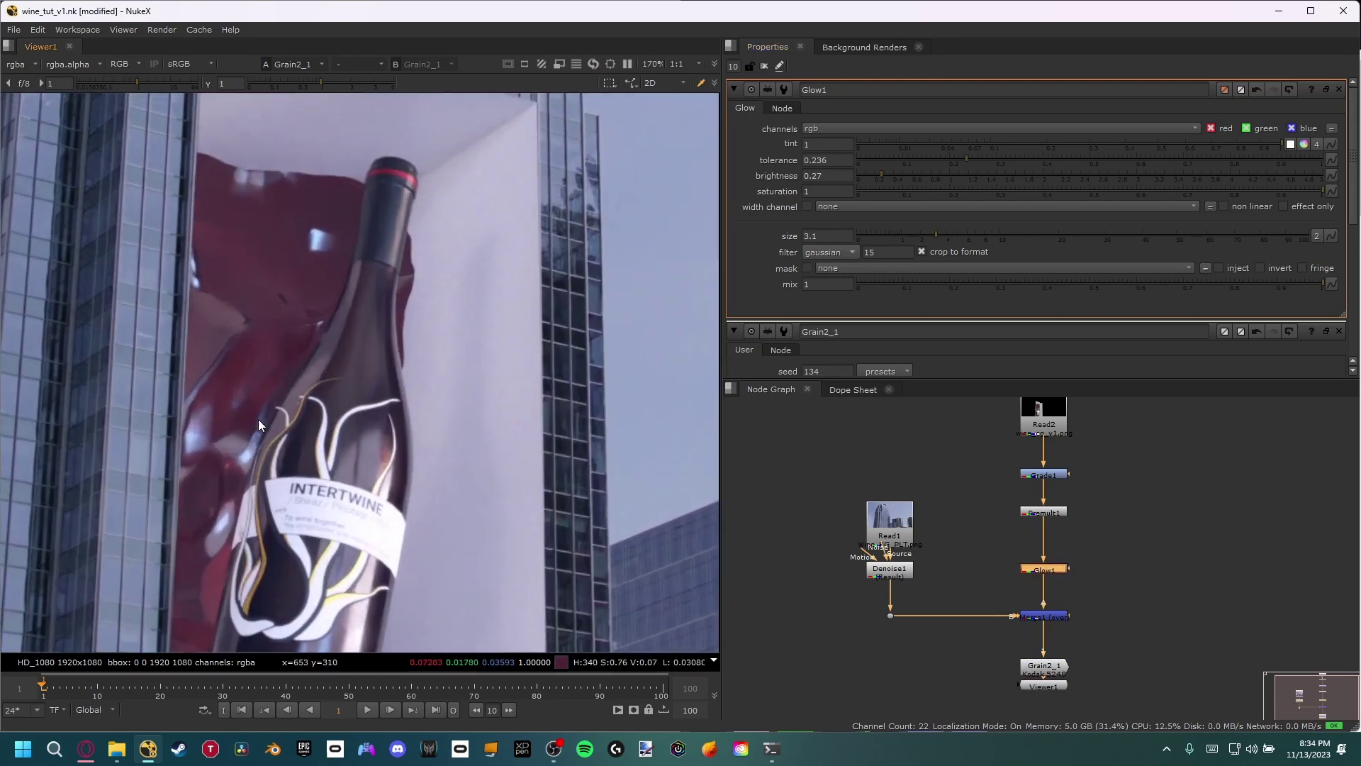
pyautogui.scroll(-2, 418, 371)
pyautogui.moveTo(387, 400); pyautogui.dragTo(386, 372, button='middle')
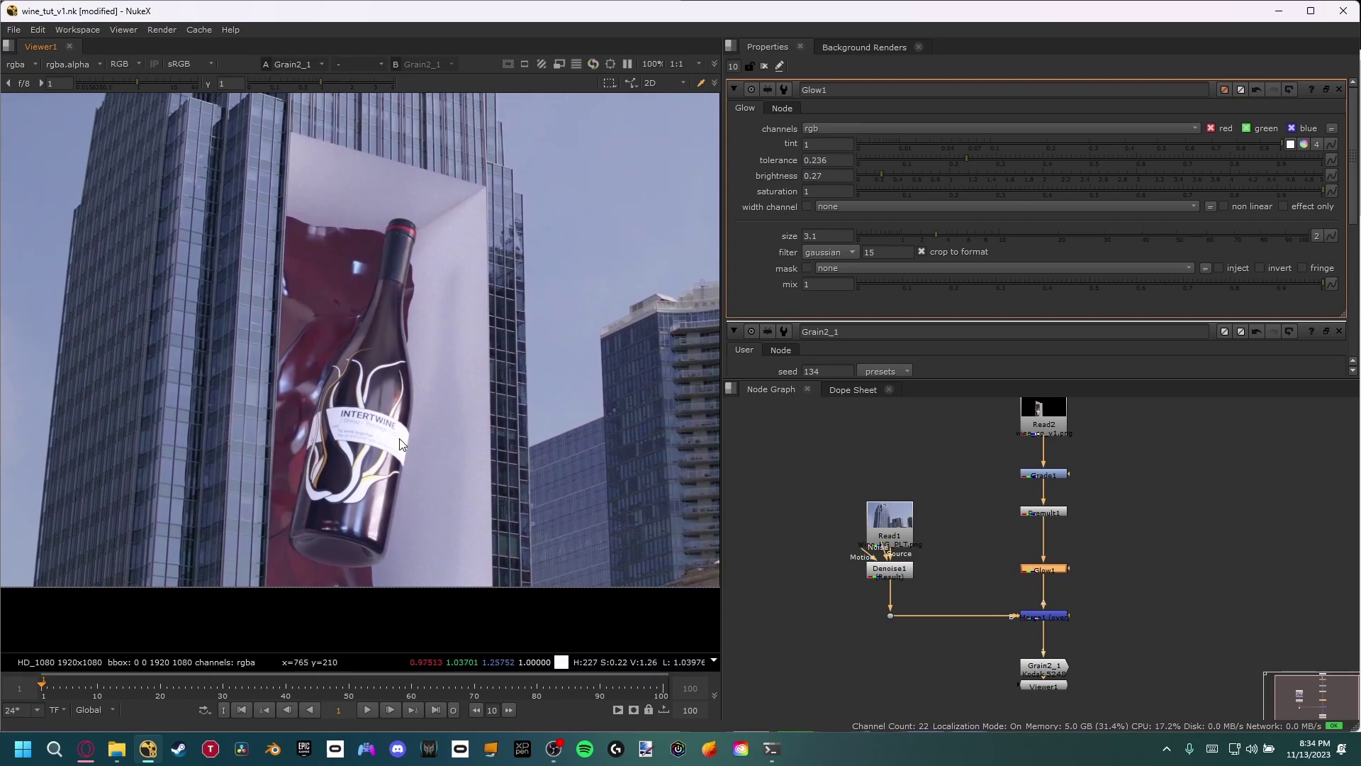
pyautogui.scroll(1, 401, 439)
pyautogui.scroll(-2, 469, 423)
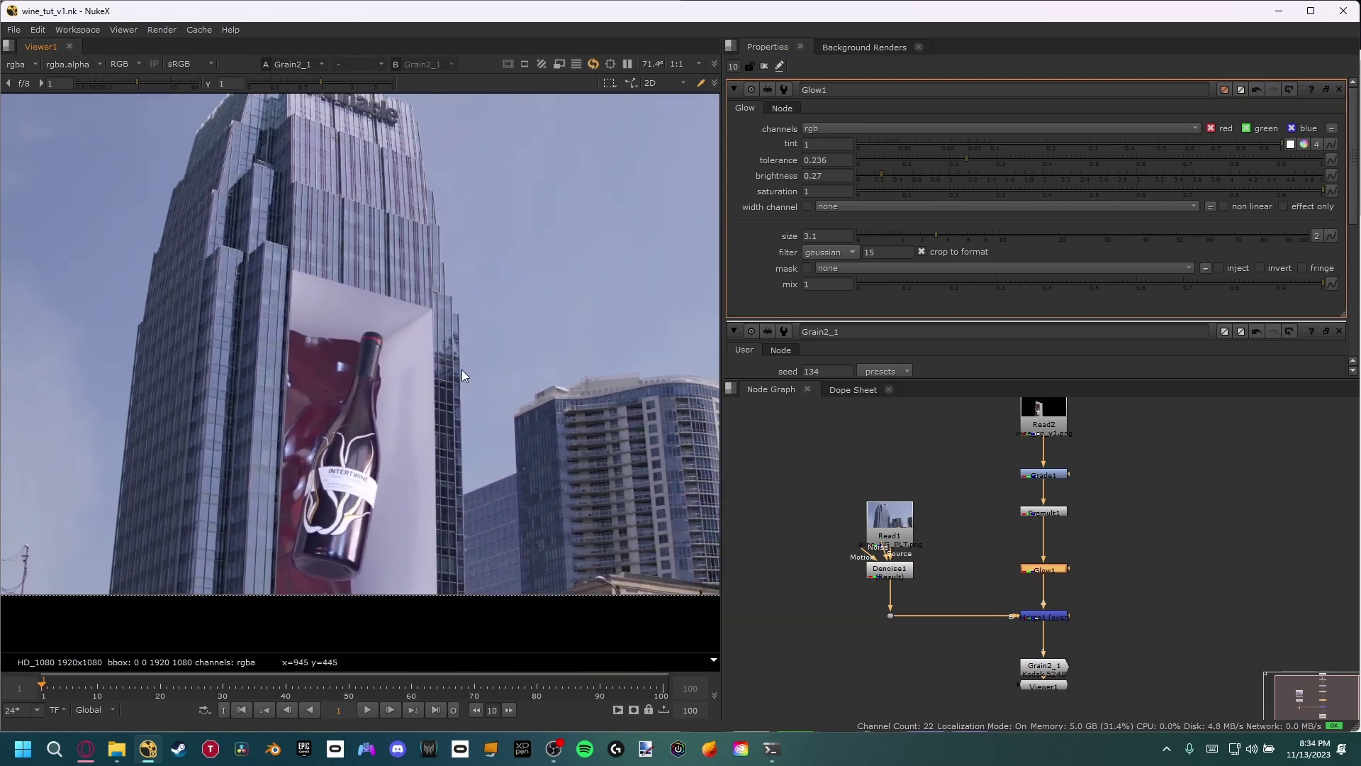
pyautogui.scroll(-1, 460, 378)
pyautogui.moveTo(458, 373); pyautogui.dragTo(333, 335, button='middle')
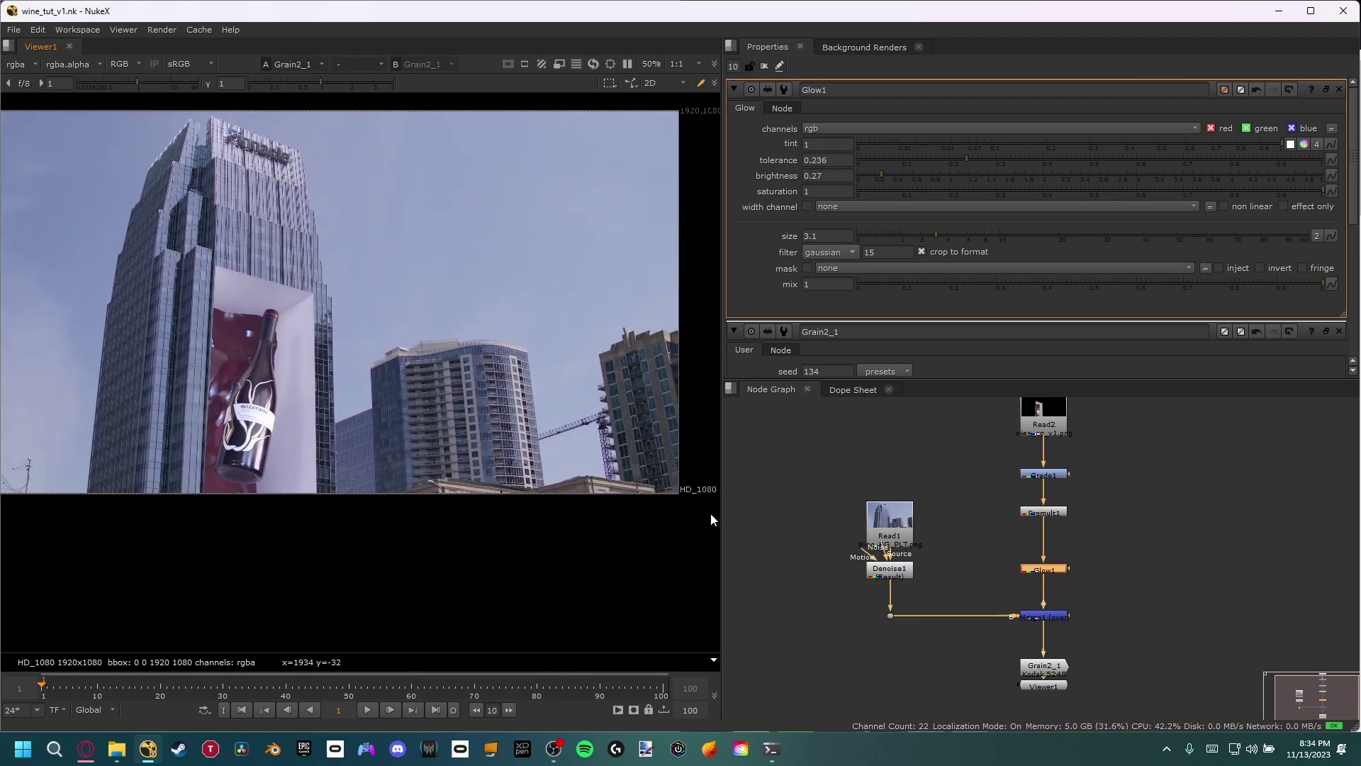
# Step: Move the Viewer node down to make room below the Grain node
pyautogui.moveTo(989, 657); pyautogui.dragTo(964, 541, button='middle')
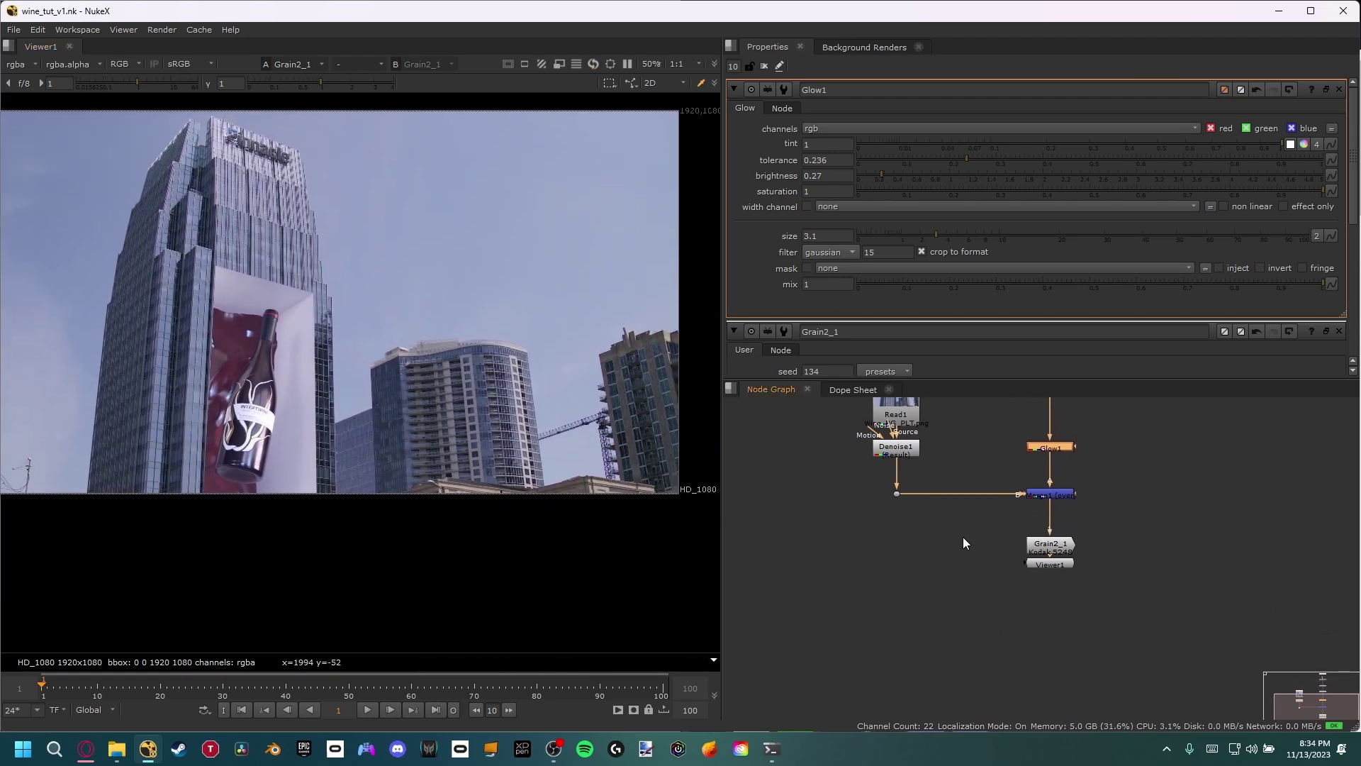
pyautogui.moveTo(1040, 564); pyautogui.dragTo(1043, 670)
pyautogui.moveTo(1029, 657); pyautogui.dragTo(1029, 617, button='middle')
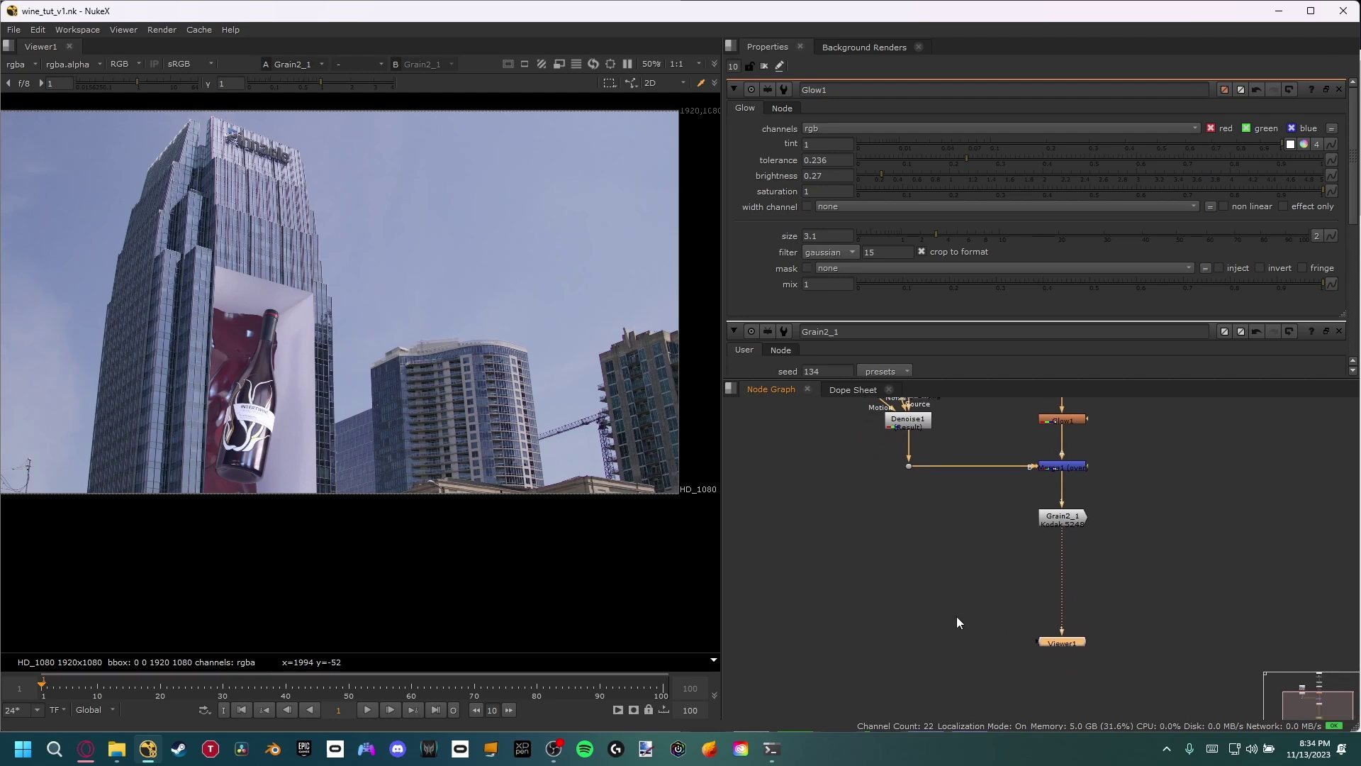
pyautogui.moveTo(570, 537); pyautogui.dragTo(587, 560, button='middle')
pyautogui.scroll(-1, 576, 558)
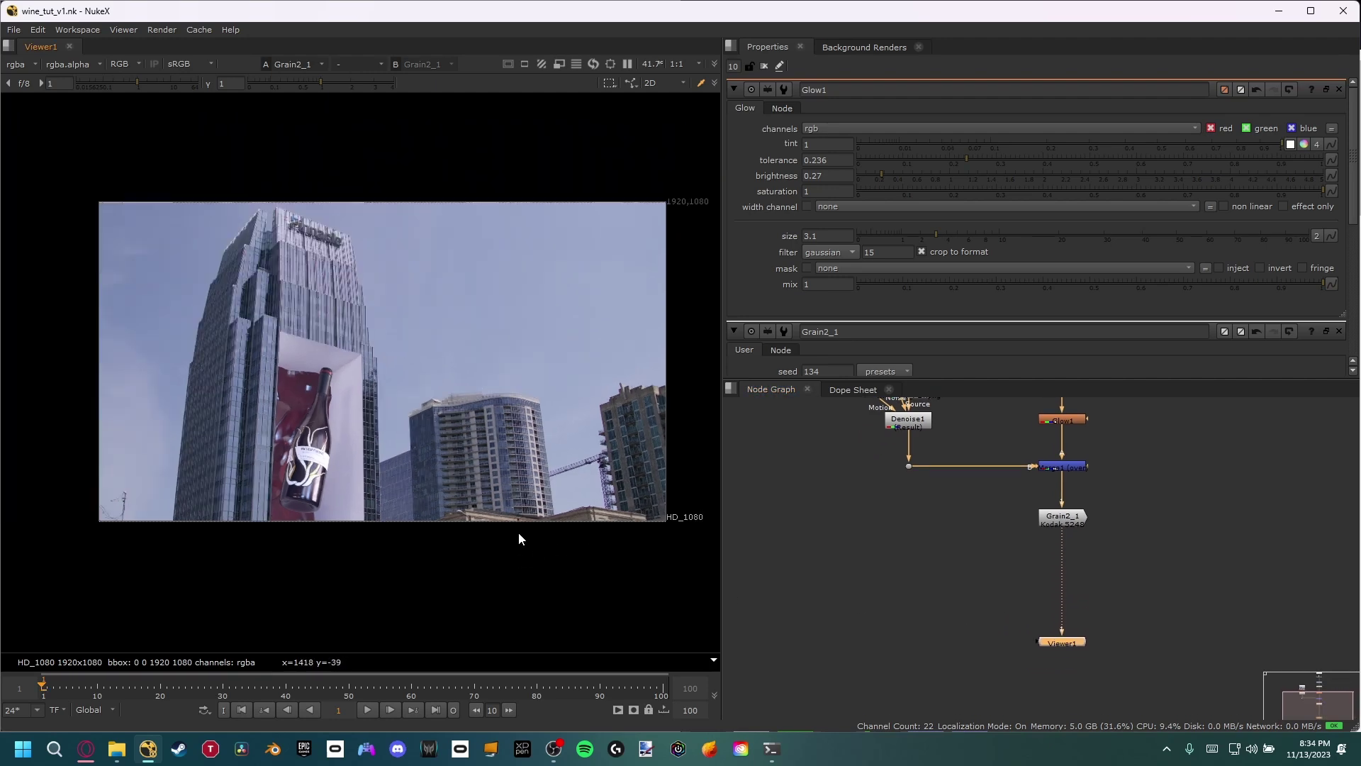
pyautogui.moveTo(518, 532)
pyautogui.mouseDown(button='middle')
pyautogui.moveTo(525, 517)
pyautogui.moveTo(512, 539)
pyautogui.mouseUp(button='middle')
pyautogui.scroll(1, 524, 513)
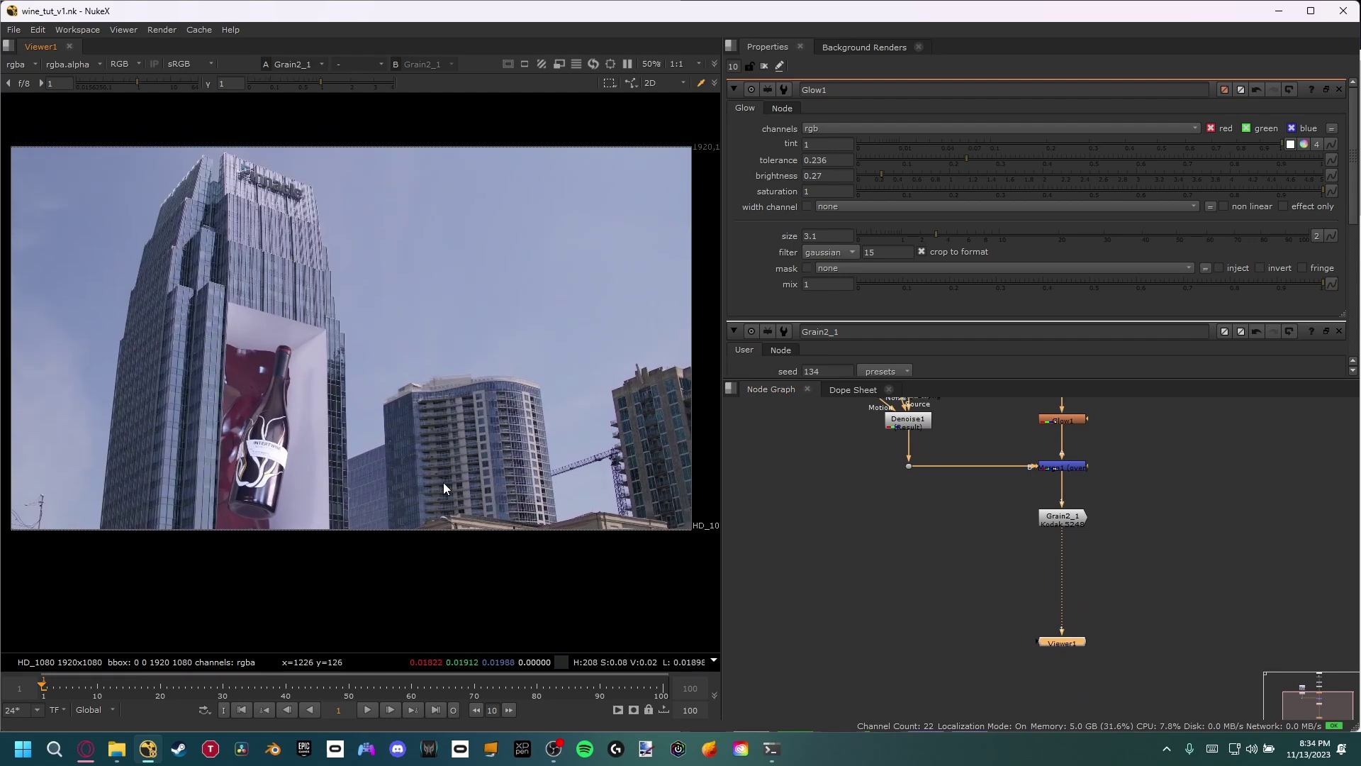
# Step: Add a ColorCorrect node and insert it between the Grain and Viewer nodes
pyautogui.click(1035, 568)
pyautogui.press('Tab')
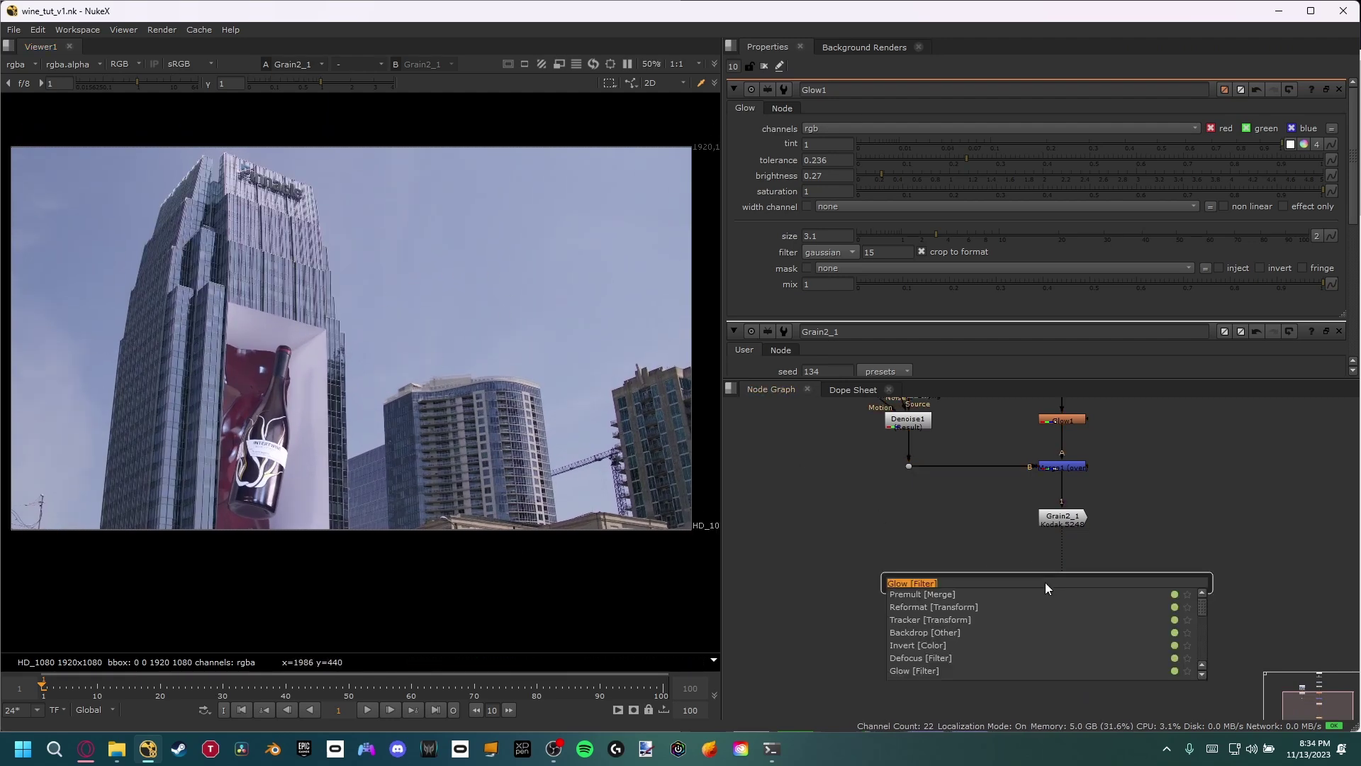
pyautogui.write('colorc')
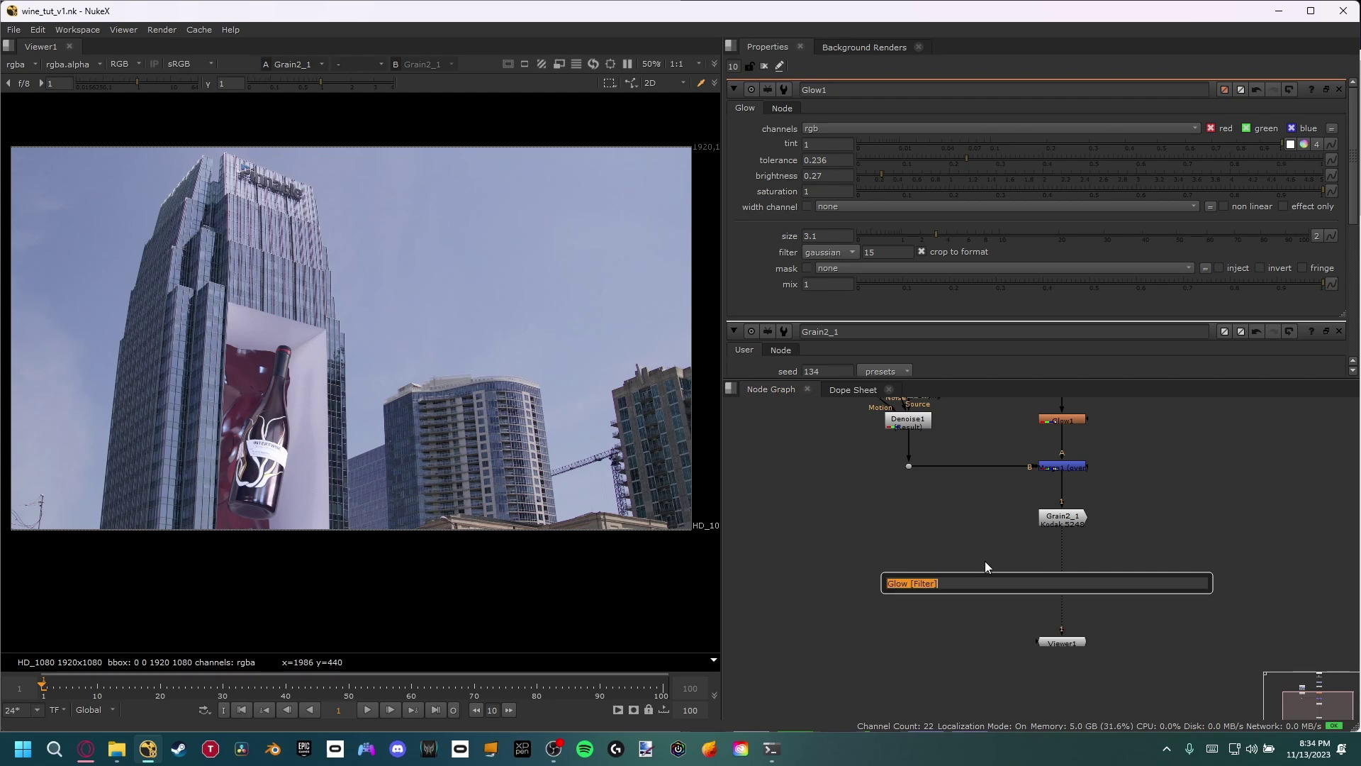
pyautogui.press('Return')
pyautogui.moveTo(986, 564); pyautogui.dragTo(1062, 581)
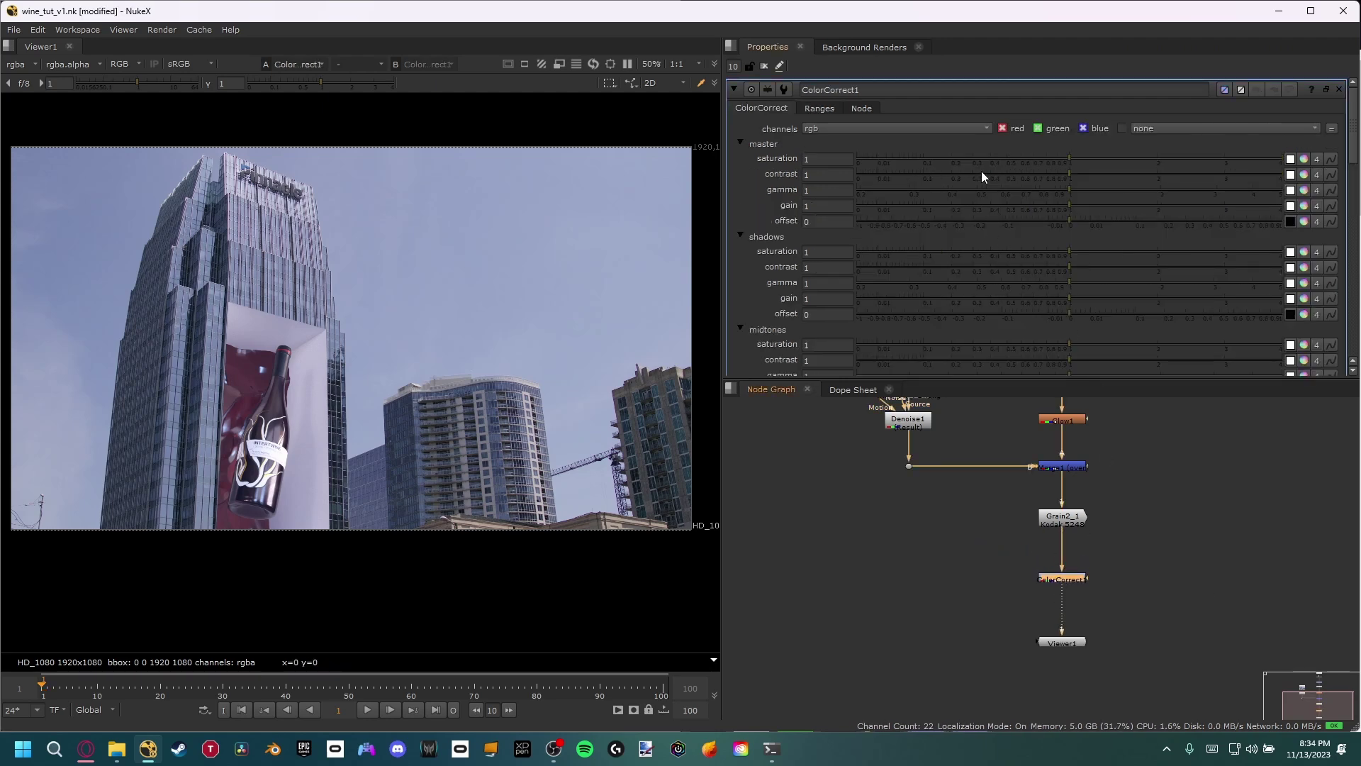
# Step: Set the ColorCorrect master saturation to 1.44 and master contrast to 1.08
pyautogui.moveTo(1069, 158)
pyautogui.mouseDown()
pyautogui.moveTo(1111, 156)
pyautogui.moveTo(1077, 171)
pyautogui.mouseUp()
pyautogui.moveTo(969, 576); pyautogui.dragTo(934, 526, button='middle')
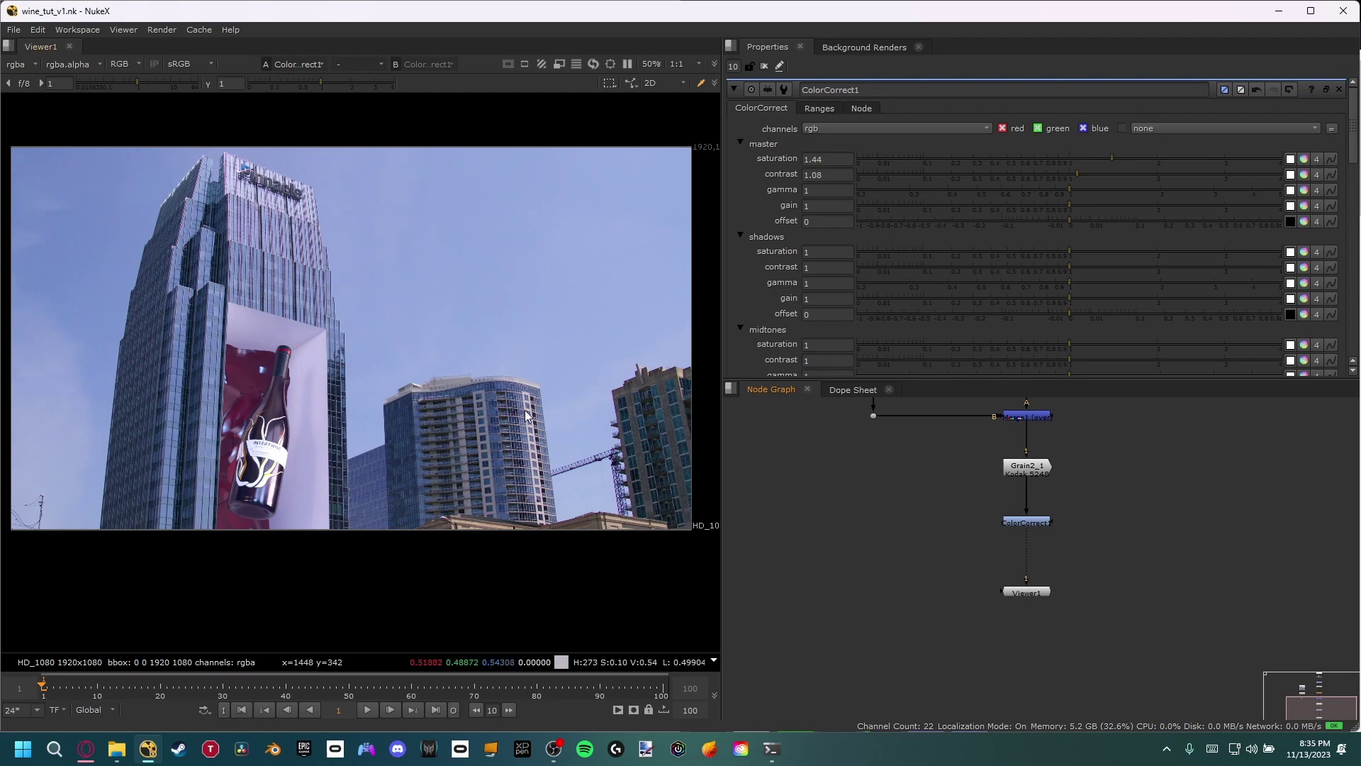
pyautogui.moveTo(424, 429); pyautogui.dragTo(393, 457, button='middle')
pyautogui.scroll(1, 376, 419)
pyautogui.scroll(-1, 395, 431)
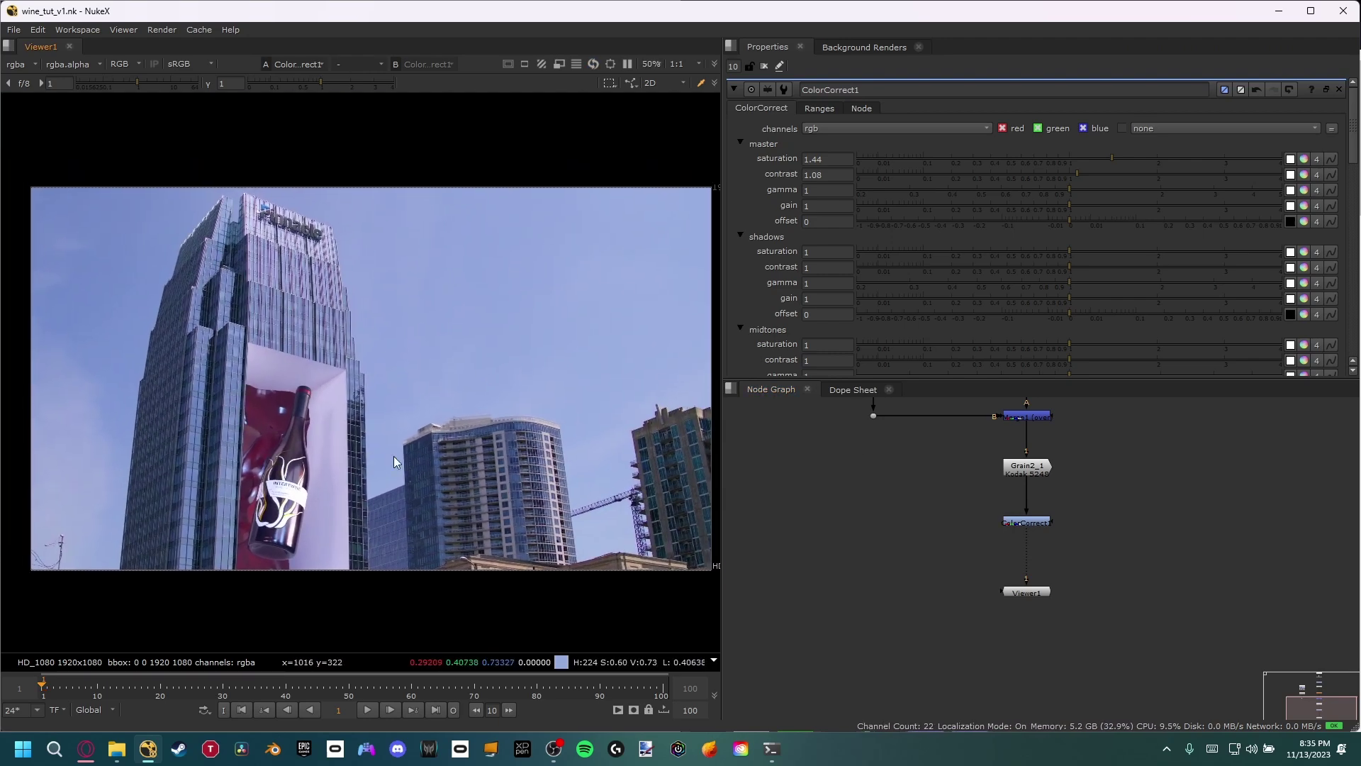
# Step: Add a LensDistortion node and insert it between the ColorCorrect and Viewer nodes
pyautogui.press('Tab')
pyautogui.write('lens')
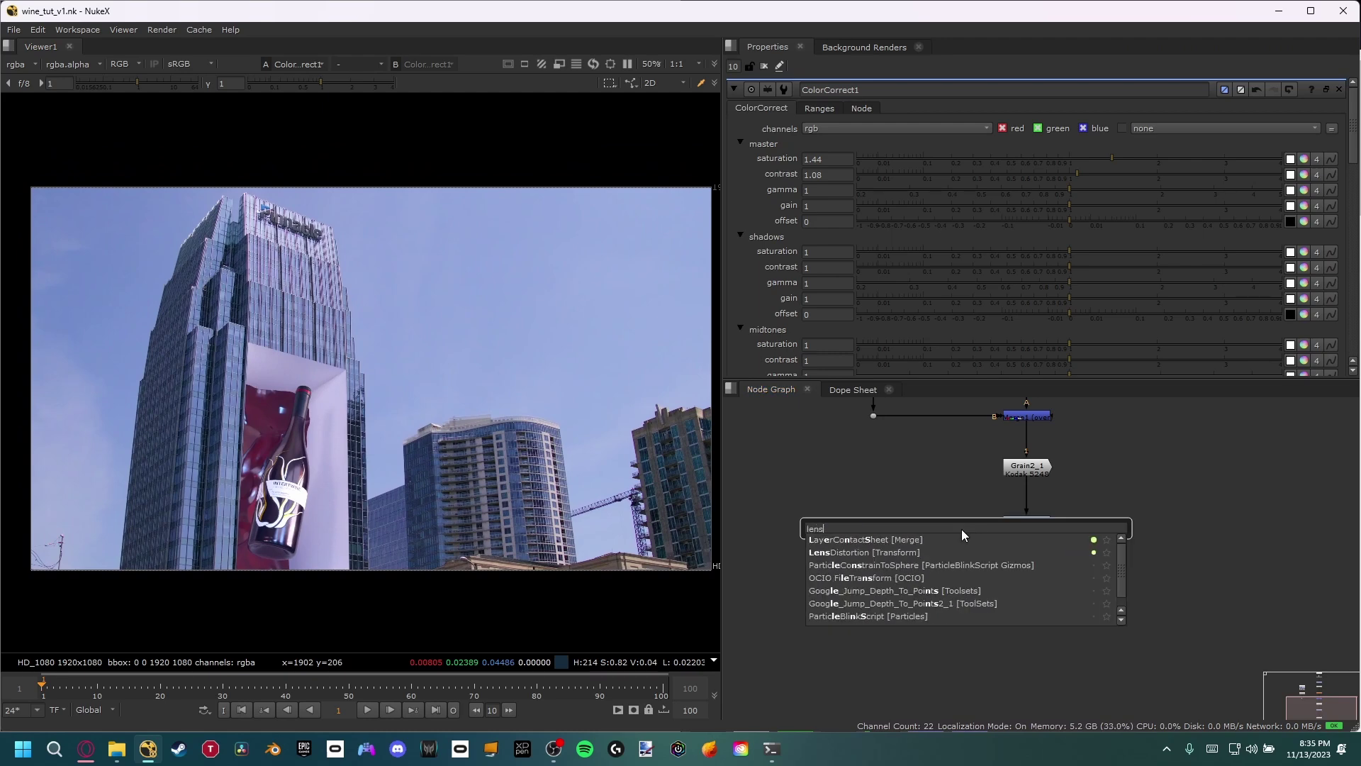
pyautogui.press('Escape')
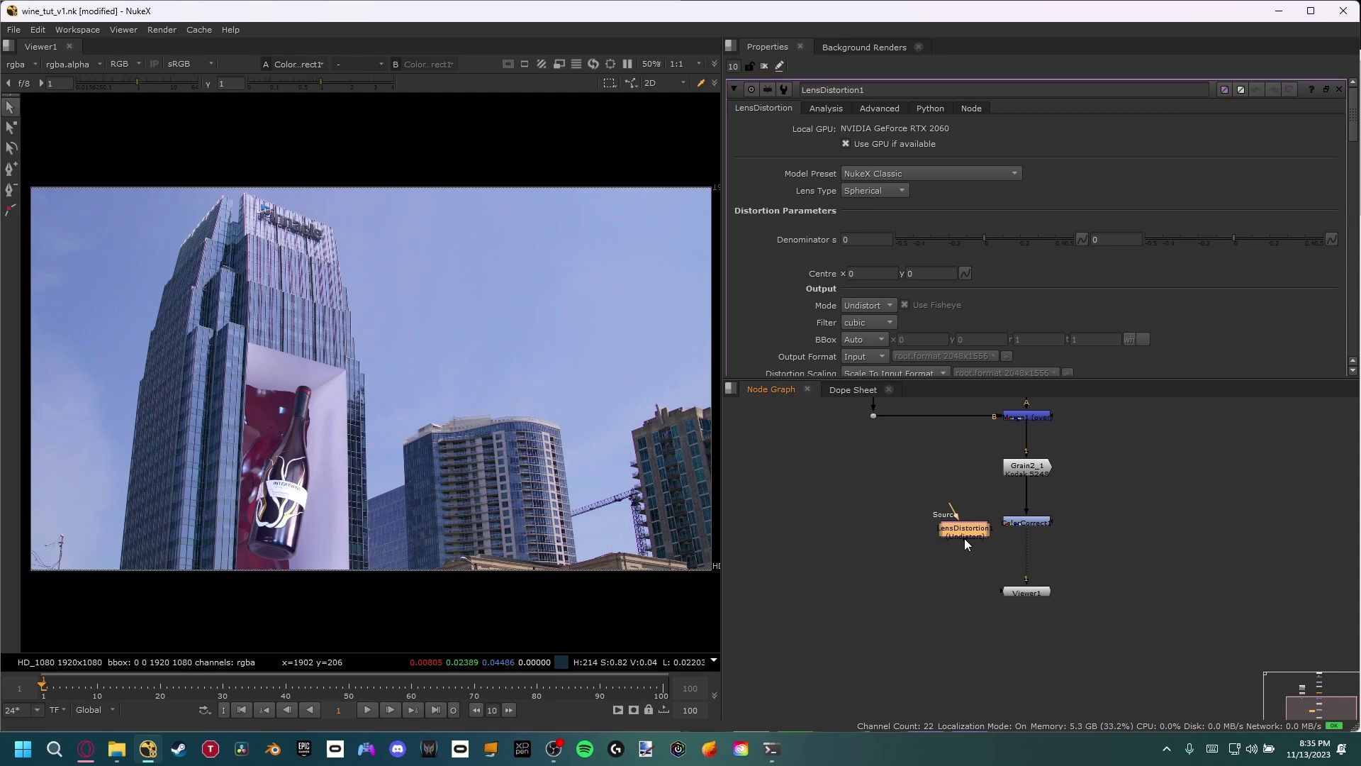
pyautogui.click(1019, 558)
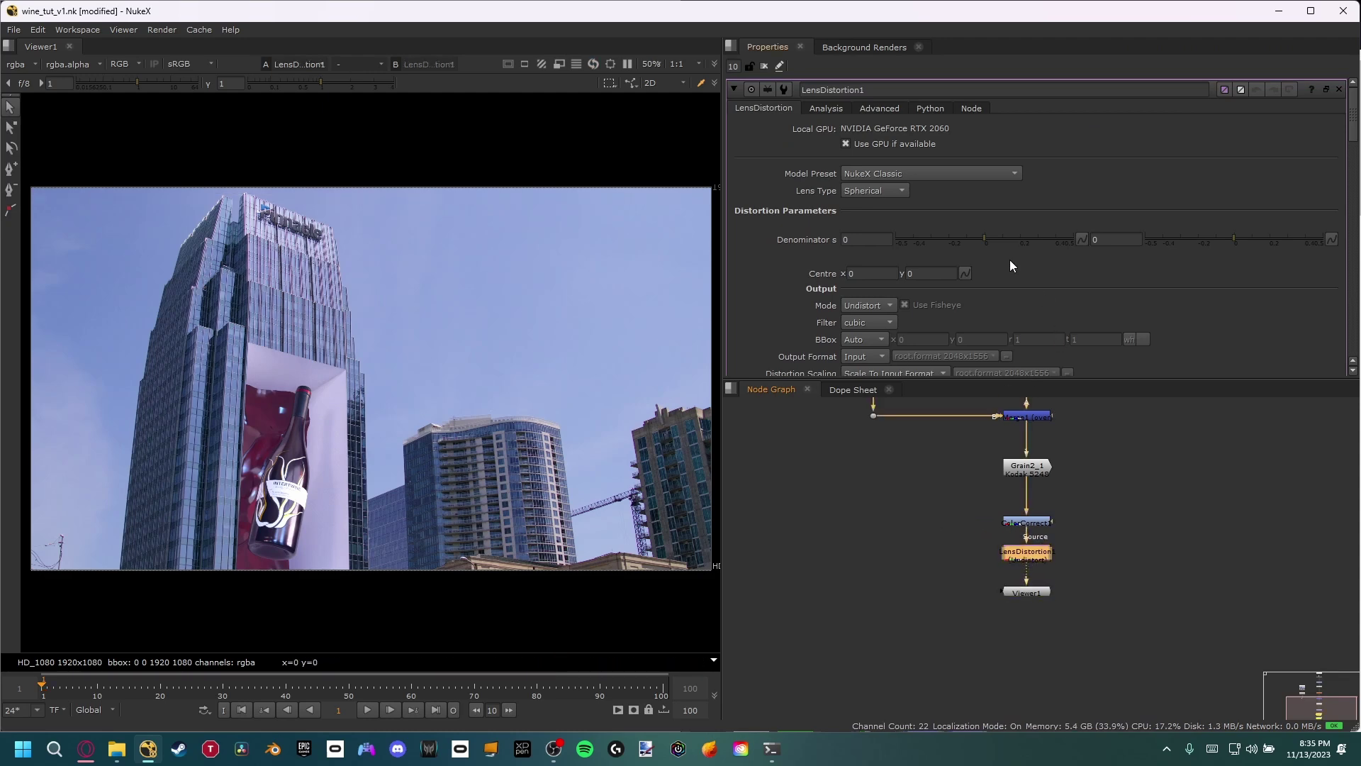
# Step: Set the first denominator of the LensDistortion node to -0.02
pyautogui.scroll(-1, 862, 258)
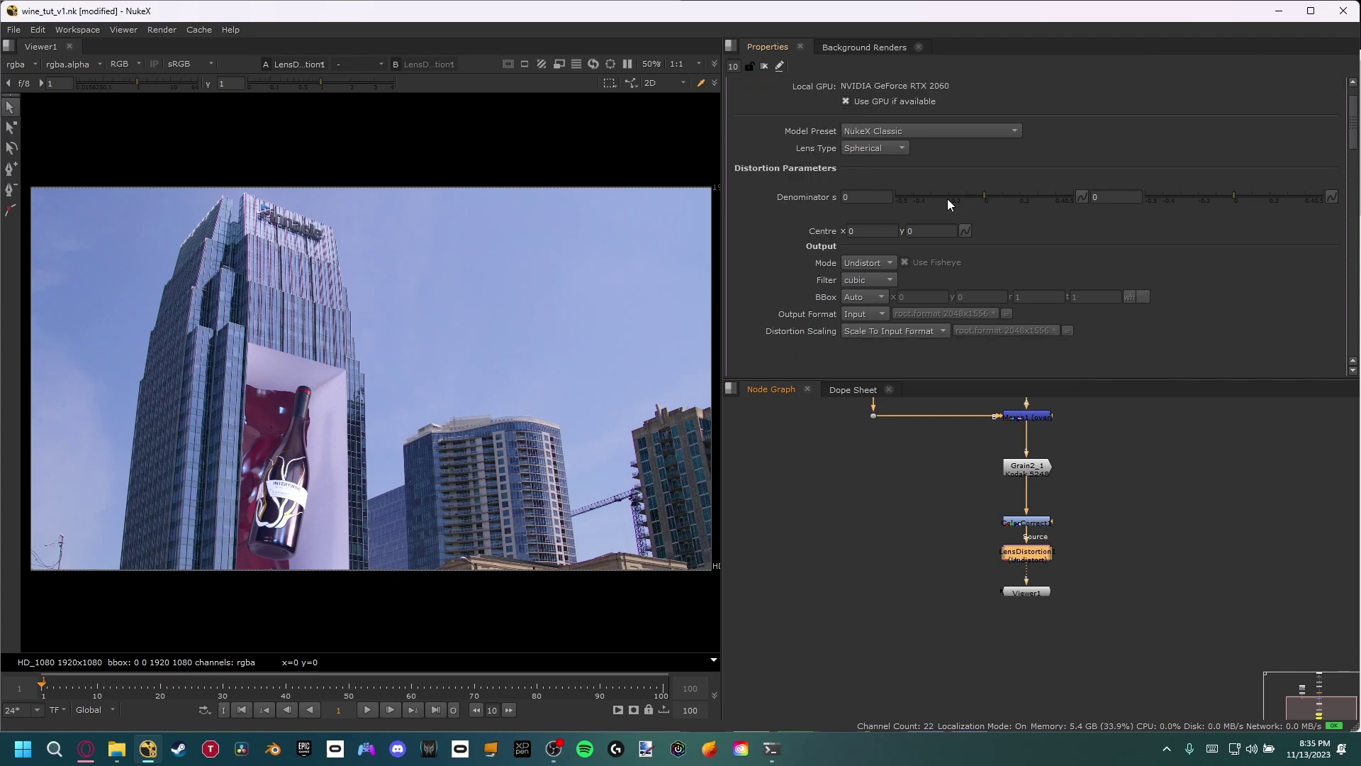
pyautogui.moveTo(982, 192)
pyautogui.mouseDown()
pyautogui.moveTo(995, 189)
pyautogui.moveTo(980, 190)
pyautogui.mouseUp()
pyautogui.scroll(-1, 567, 422)
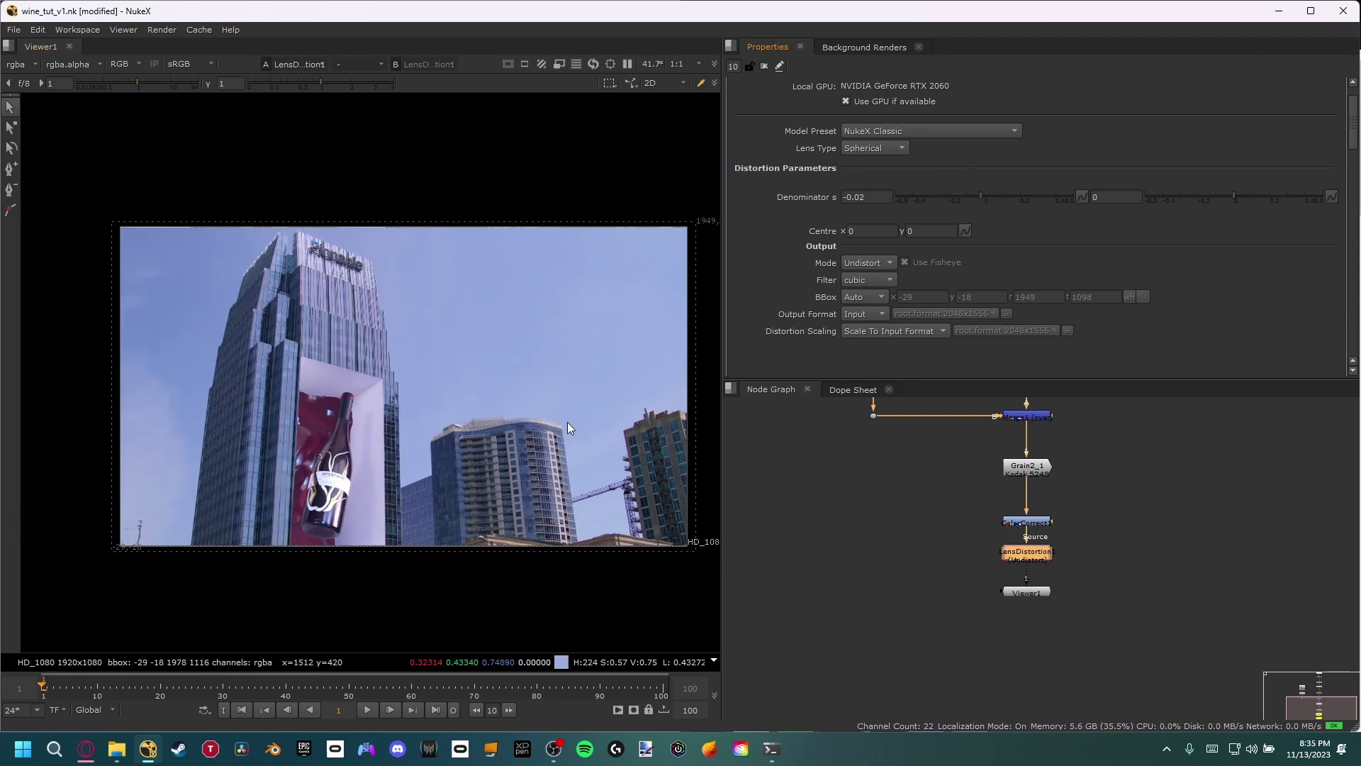
# Step: Toggle the LensDistortion node off and on, and inspect the distorted building and billboard at close and wide zoom
pyautogui.press('d')
pyautogui.press('d')
pyautogui.scroll(4, 147, 378)
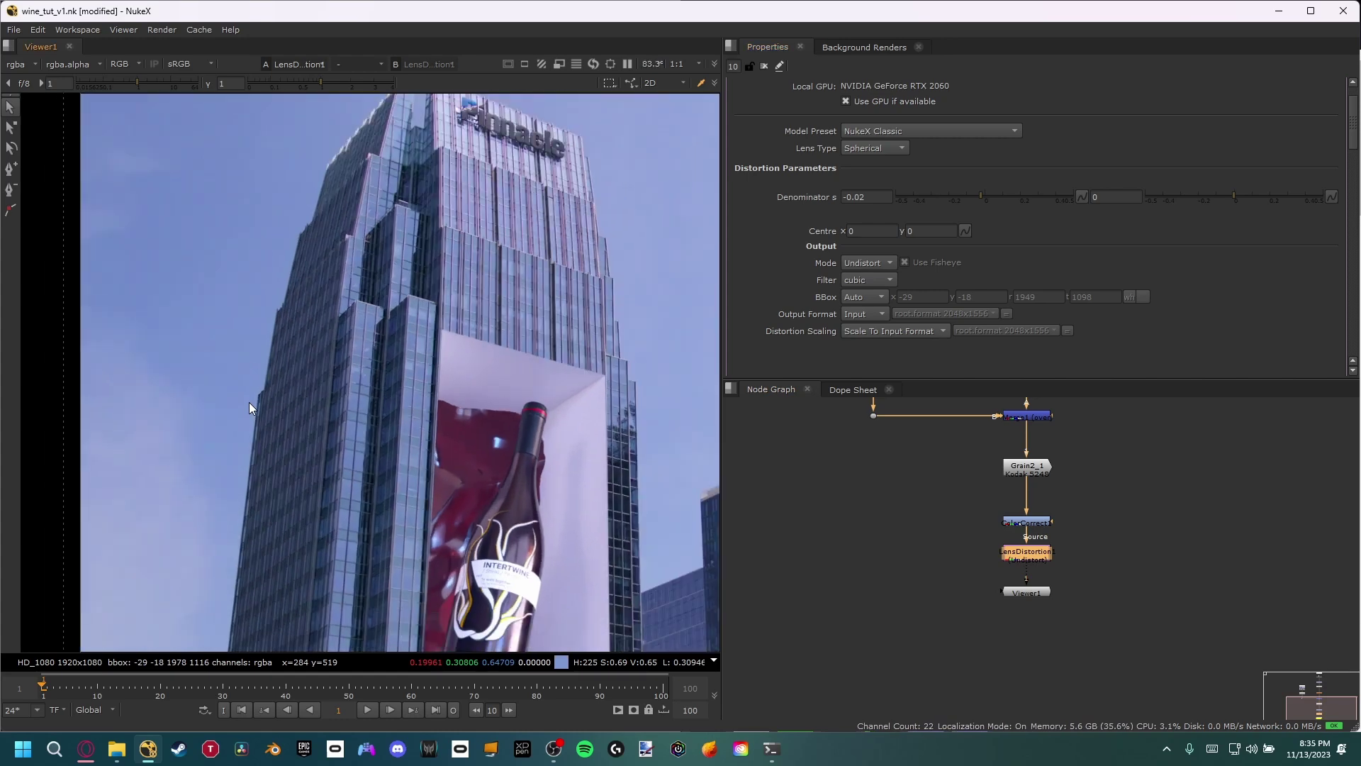
pyautogui.moveTo(249, 402); pyautogui.dragTo(278, 386, button='middle')
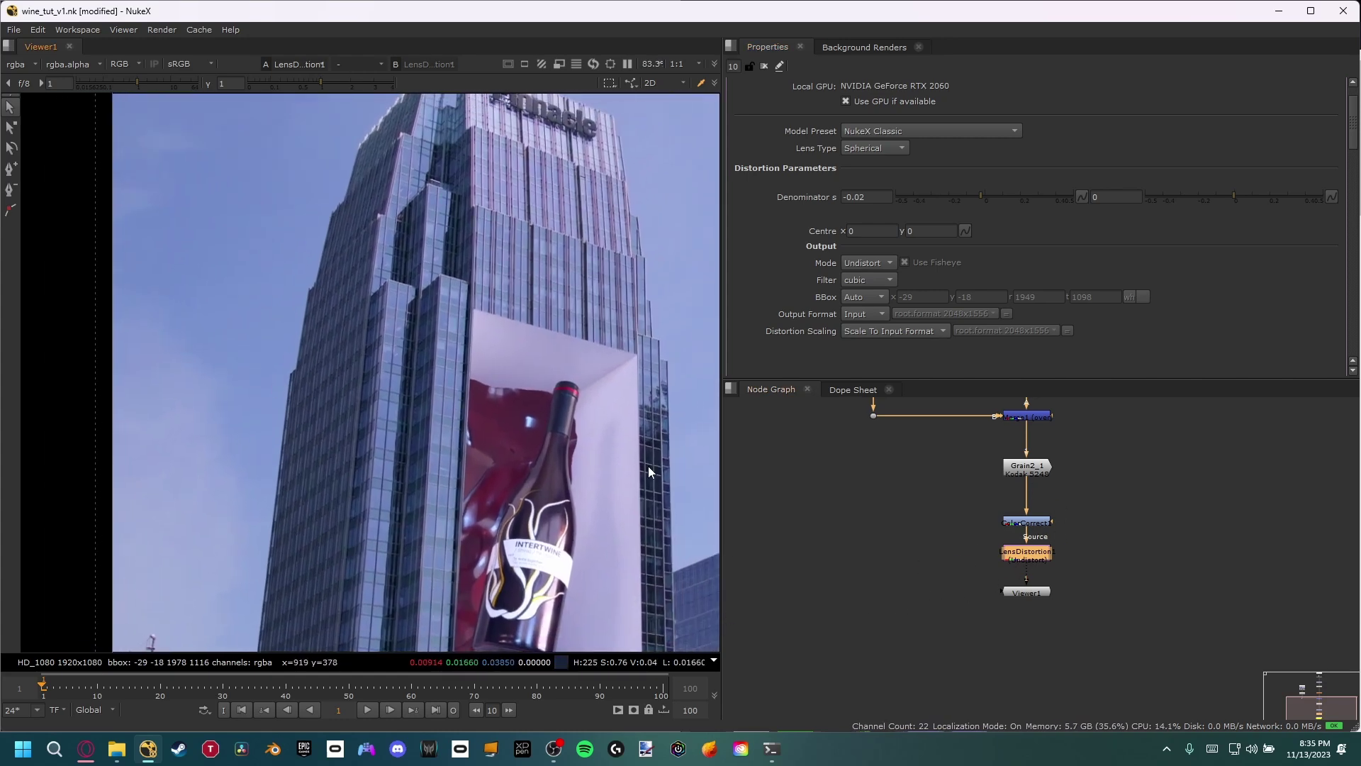
pyautogui.scroll(-2, 385, 472)
pyautogui.scroll(-1, 505, 409)
pyautogui.moveTo(477, 406); pyautogui.dragTo(373, 407, button='middle')
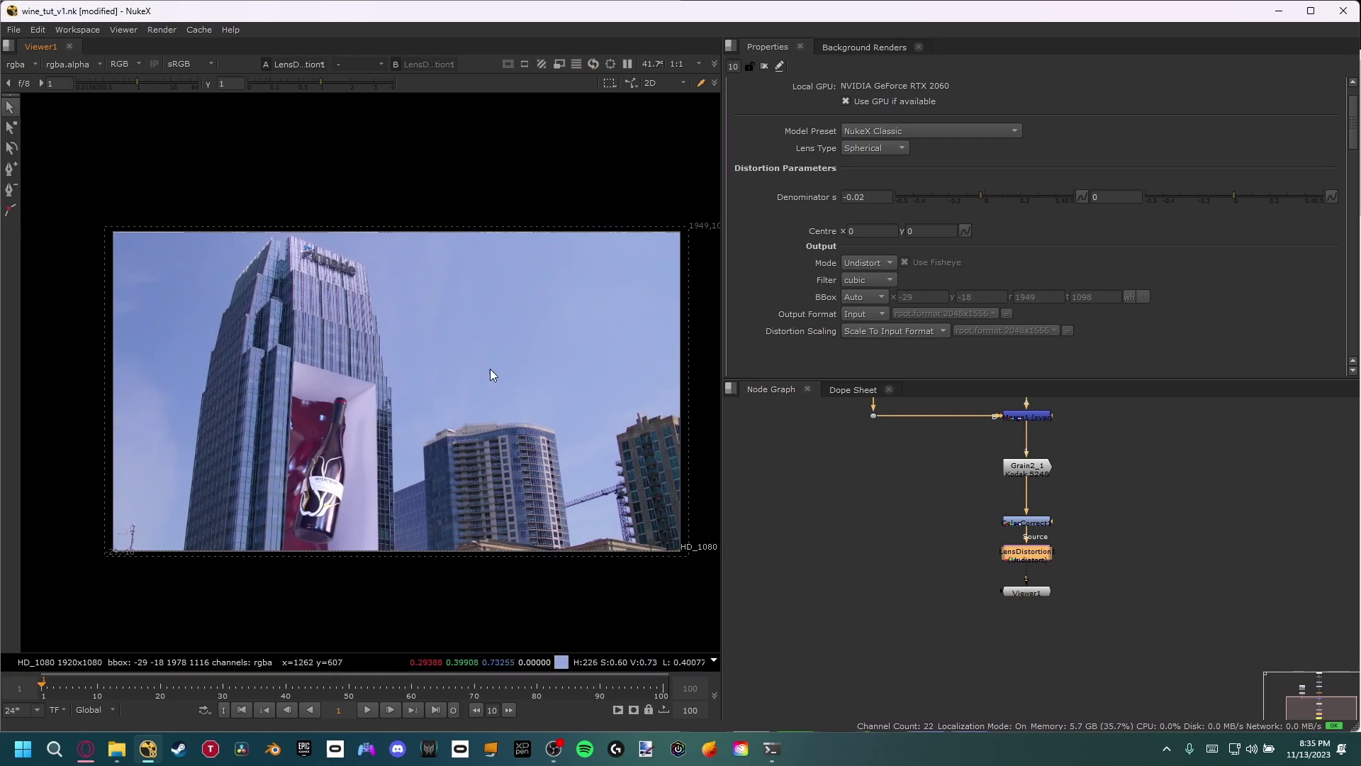
# Step: Move the Grain2_1 node below LensDistortion so it feeds the Viewer, and save the script
pyautogui.click(1019, 472)
pyautogui.moveTo(1017, 470); pyautogui.dragTo(936, 608)
pyautogui.moveTo(1022, 596); pyautogui.dragTo(1023, 655)
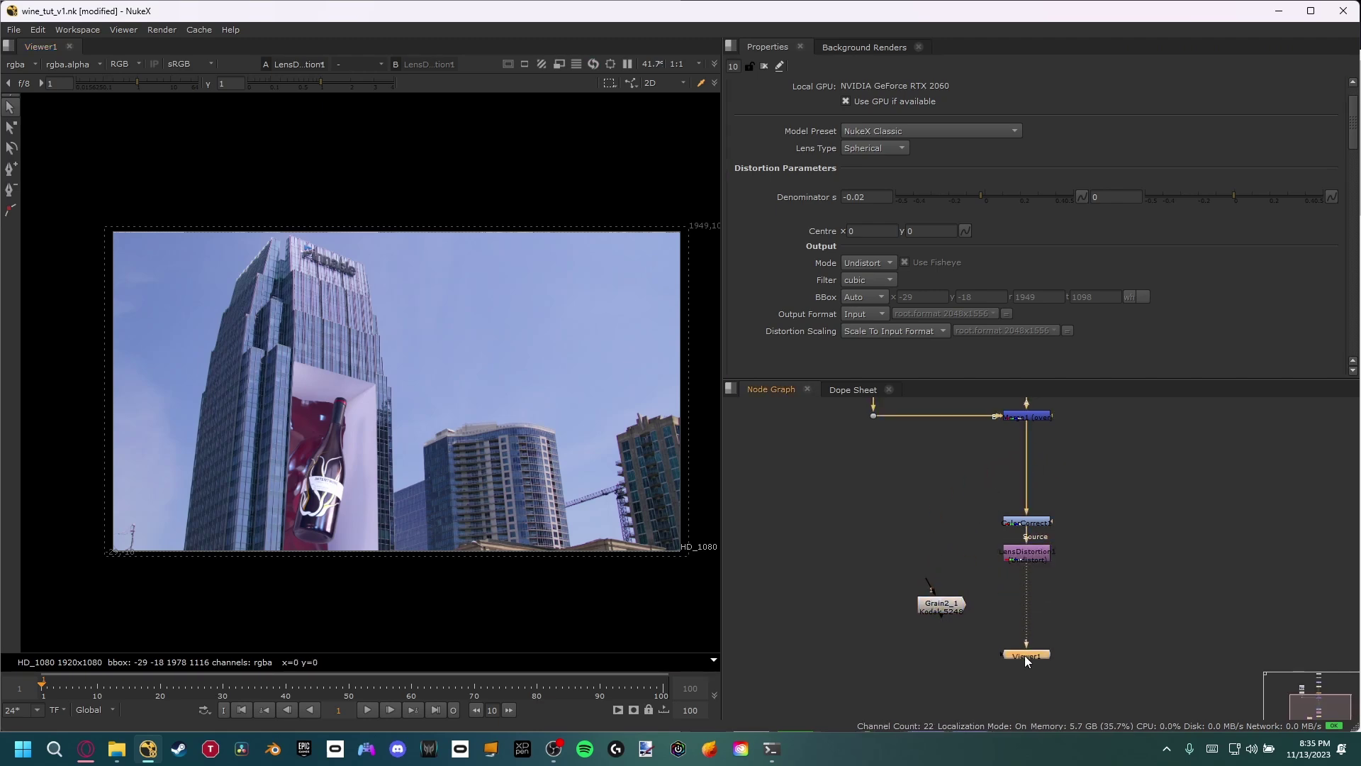
pyautogui.moveTo(969, 603)
pyautogui.mouseDown()
pyautogui.moveTo(1019, 596)
pyautogui.moveTo(991, 606)
pyautogui.moveTo(988, 591)
pyautogui.mouseUp()
pyautogui.click(984, 587)
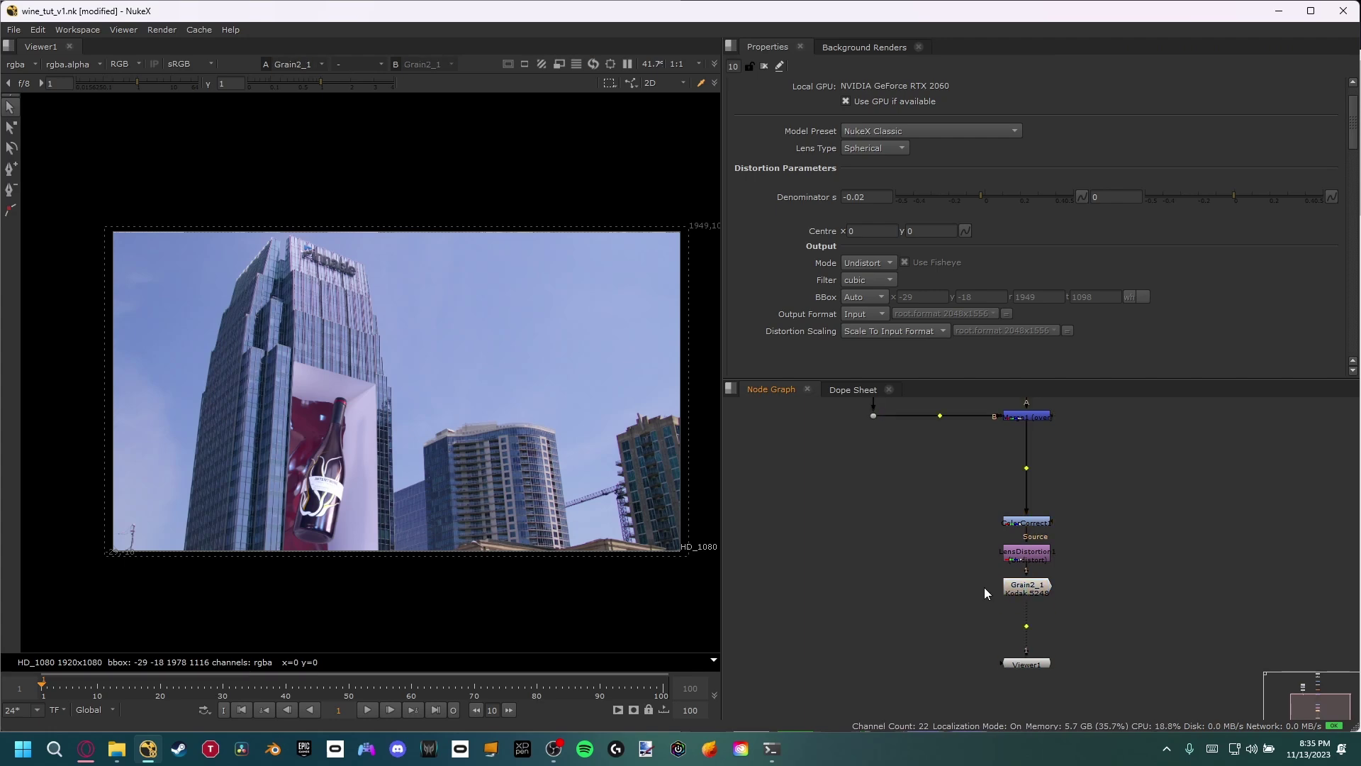
pyautogui.hotkey('ctrl', 's')
pyautogui.scroll(1, 539, 441)
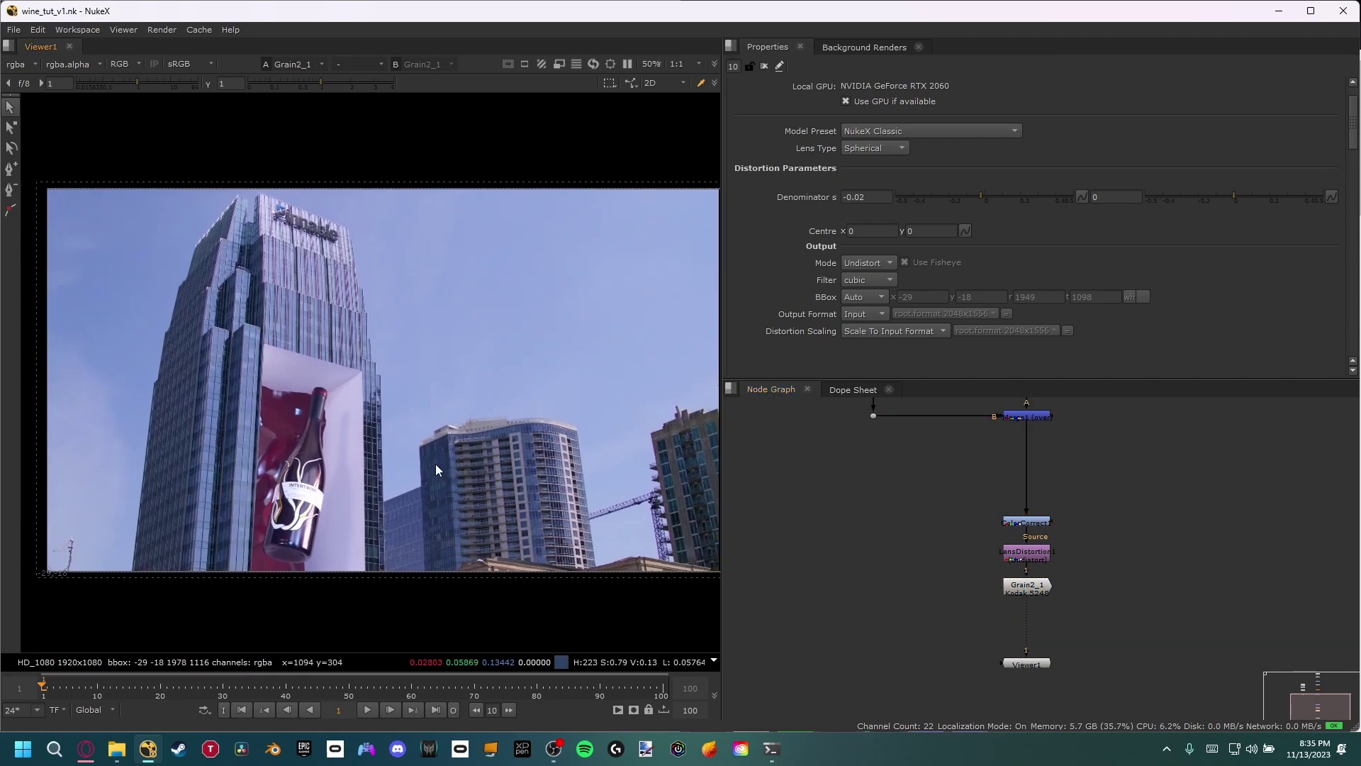
# Step: Disable and re-enable the denoise, grade, glow, color correction, distortion and grain nodes together, comparing the composite and inspecting the billboard up close
pyautogui.moveTo(994, 533); pyautogui.dragTo(964, 604, button='middle')
pyautogui.scroll(-1, 964, 604)
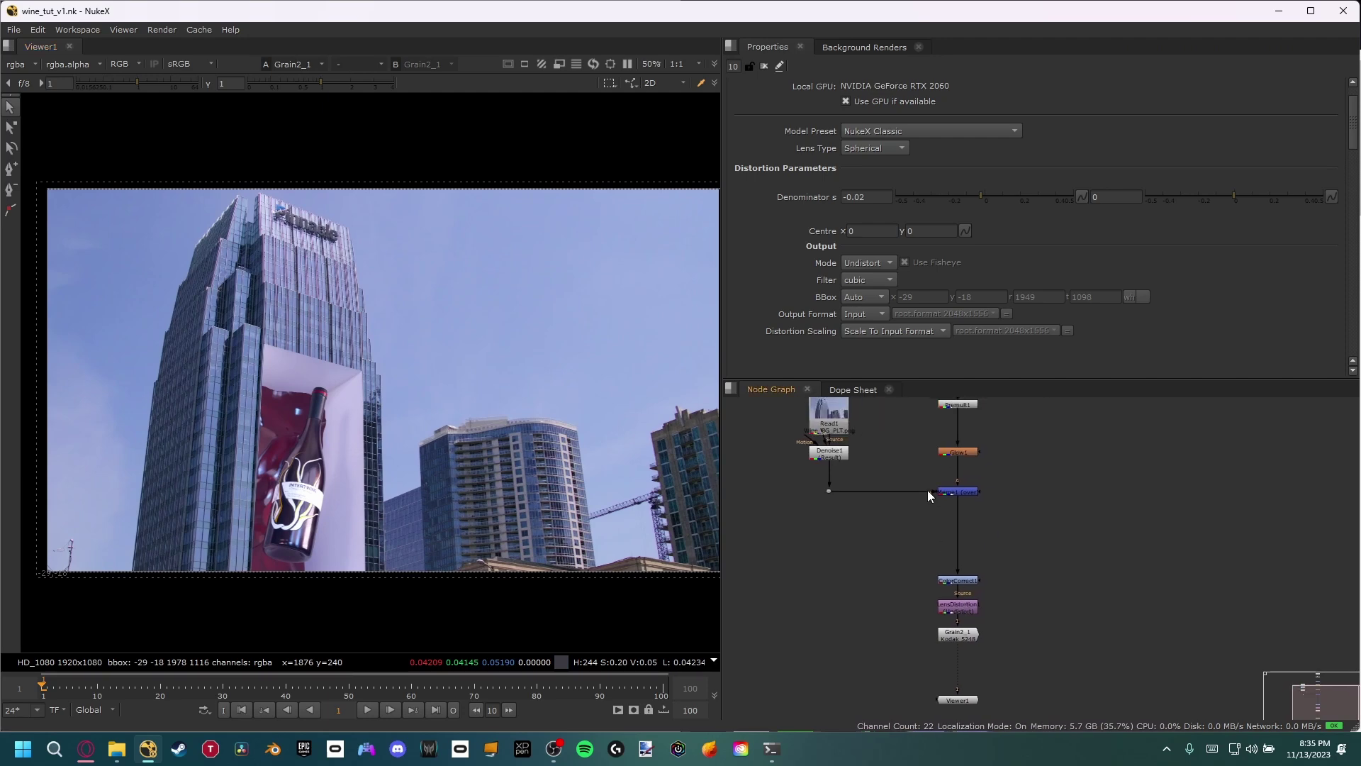
pyautogui.moveTo(968, 452); pyautogui.dragTo(1018, 516, button='middle')
pyautogui.scroll(2, 913, 539)
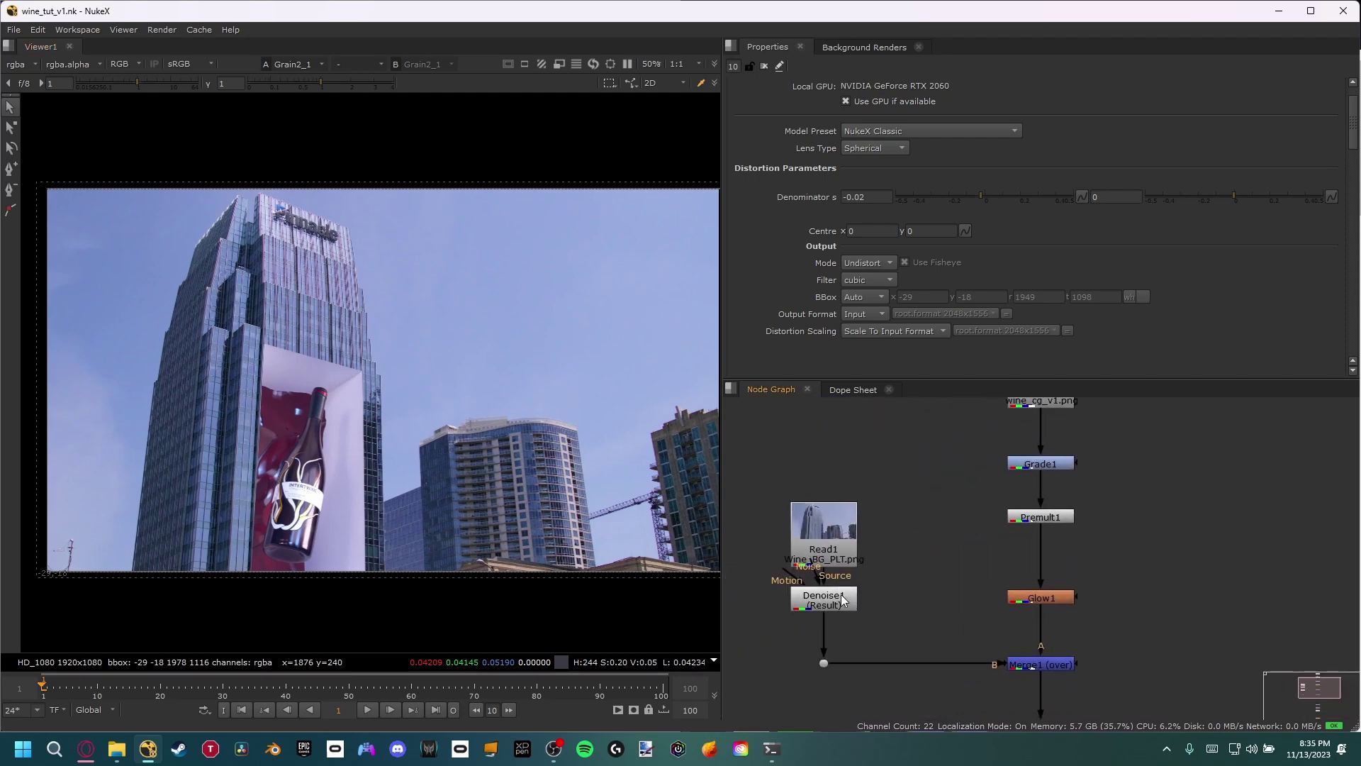
pyautogui.keyDown('ctrl'); pyautogui.click(1033, 594); pyautogui.keyUp('ctrl')
pyautogui.moveTo(993, 567); pyautogui.dragTo(923, 466, button='middle')
pyautogui.scroll(-2, 950, 513)
pyautogui.moveTo(984, 508); pyautogui.dragTo(989, 640, button='middle')
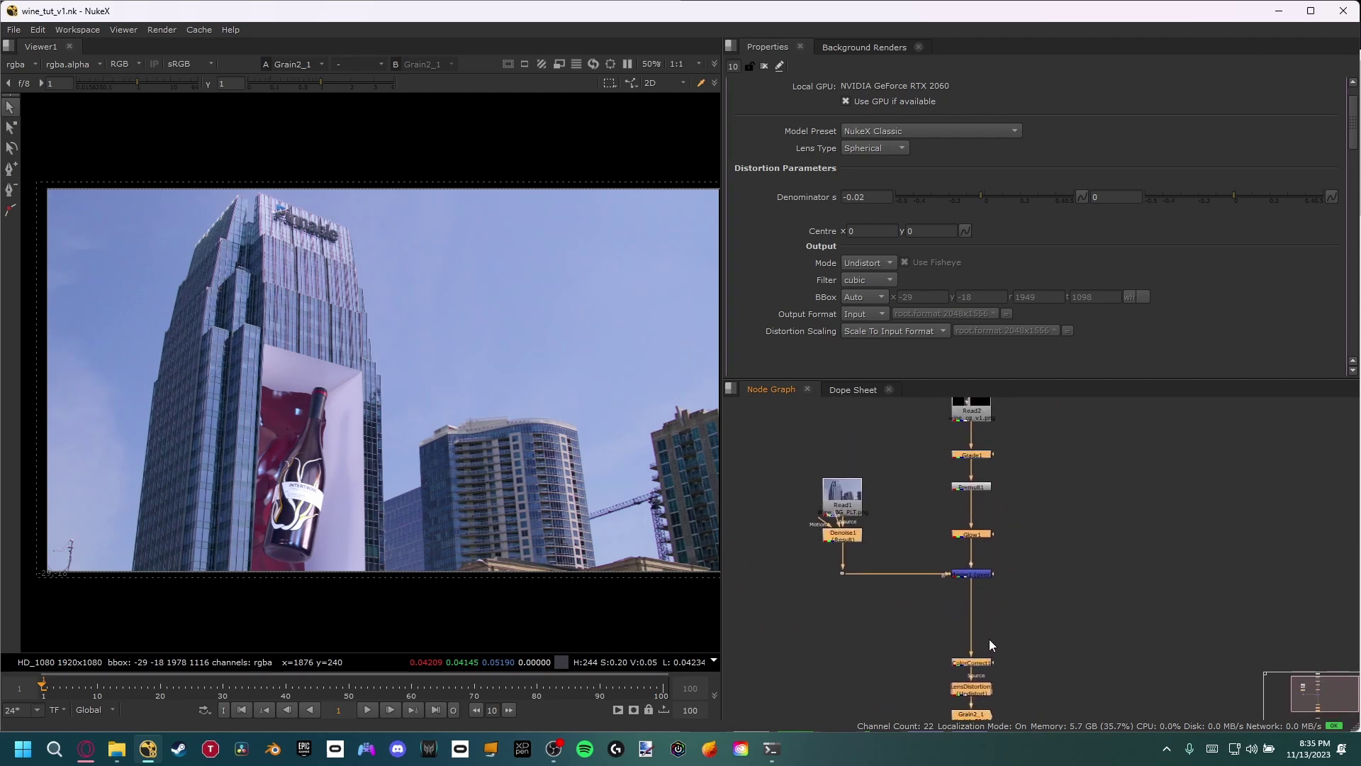
pyautogui.press('d')
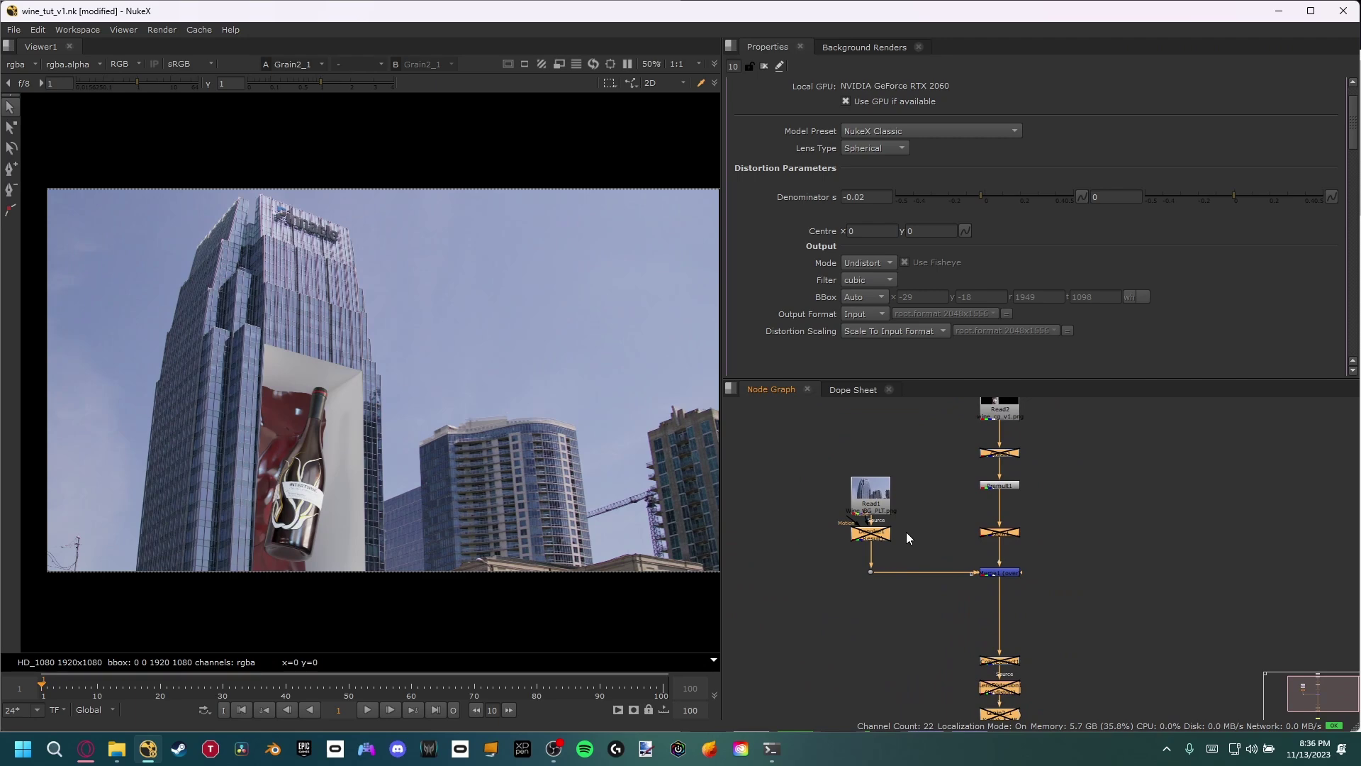
pyautogui.press('d')
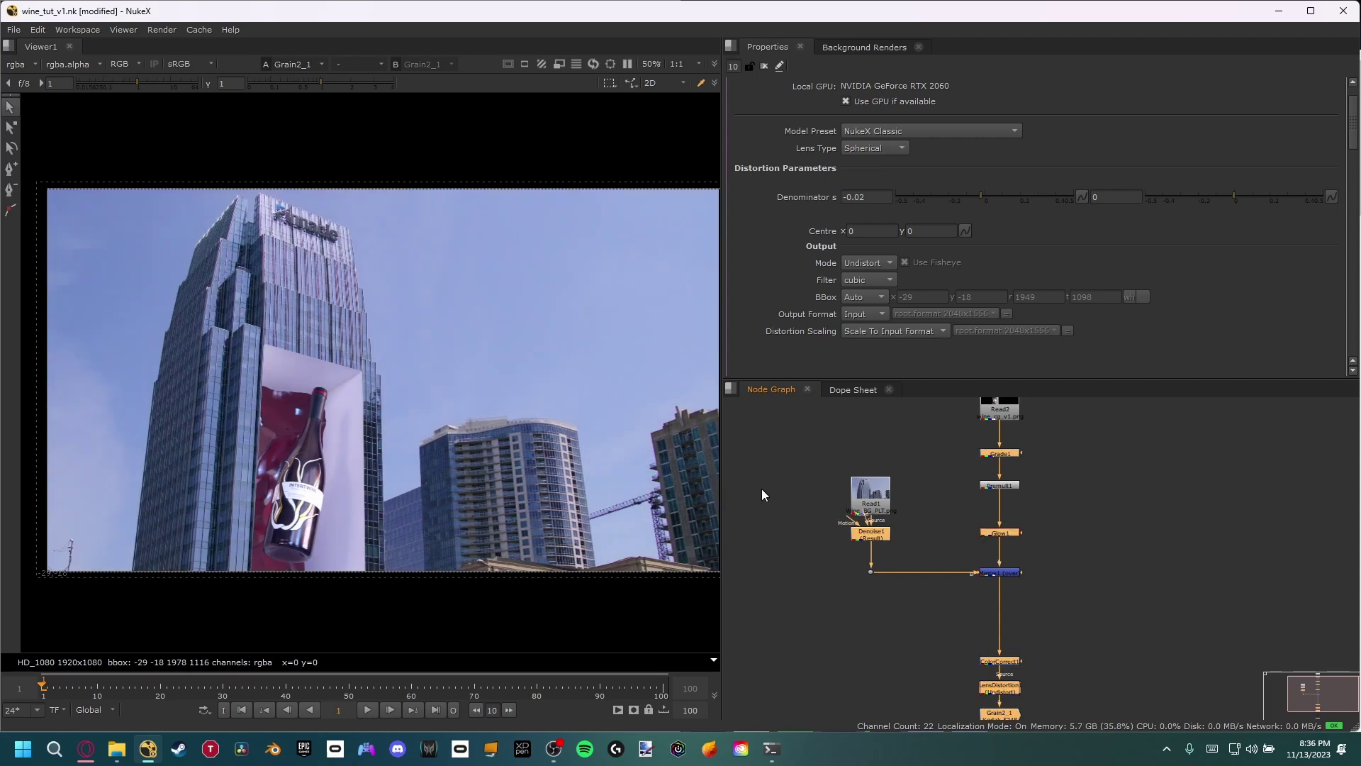
pyautogui.moveTo(603, 476); pyautogui.dragTo(576, 465, button='middle')
pyautogui.scroll(8, 379, 386)
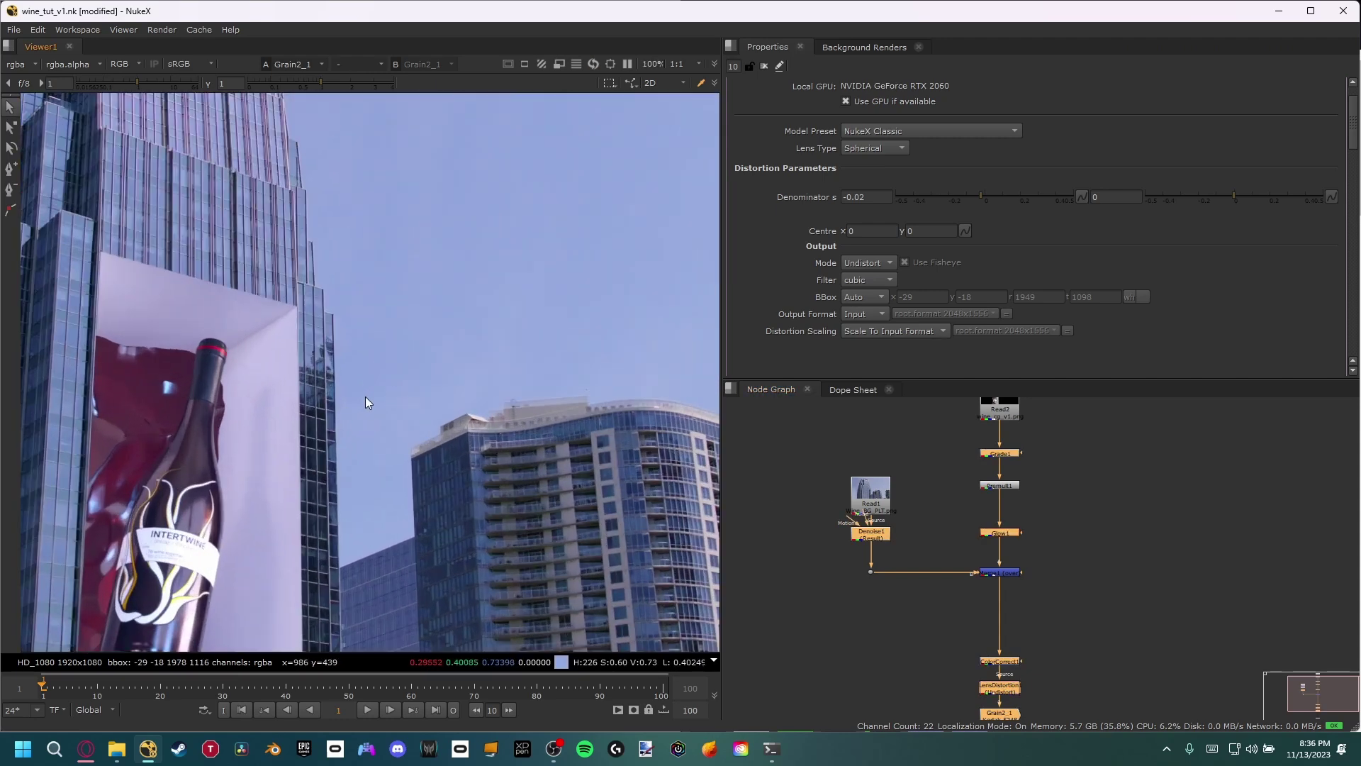
pyautogui.scroll(4, 425, 425)
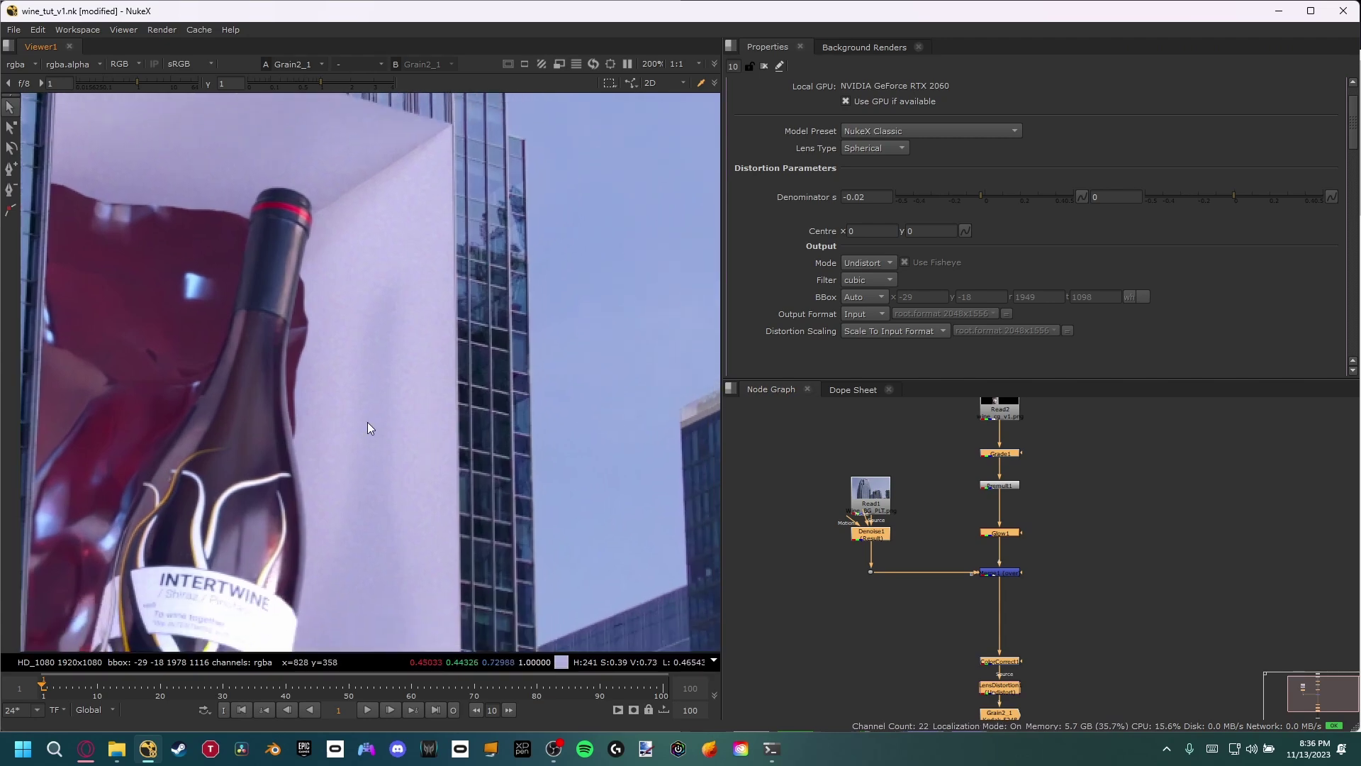
pyautogui.scroll(-3, 241, 428)
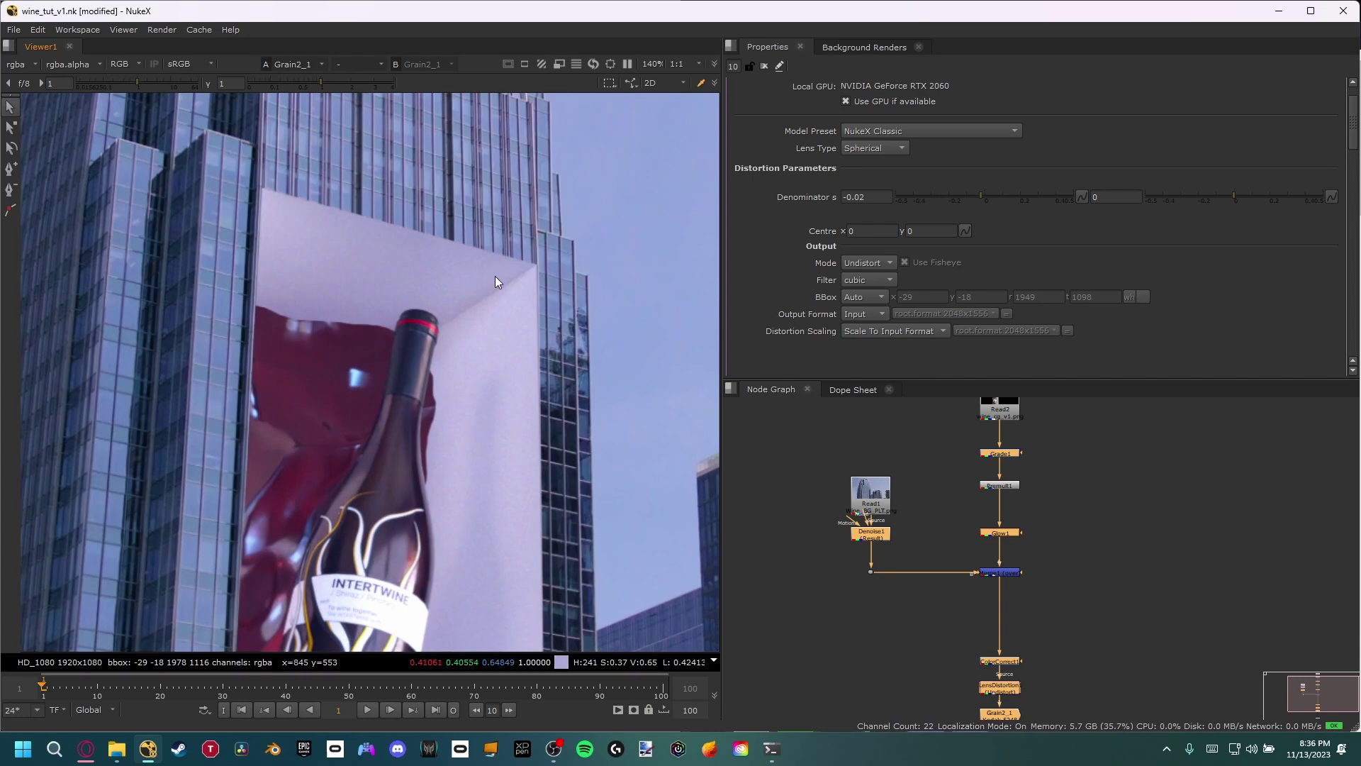
pyautogui.click(943, 538)
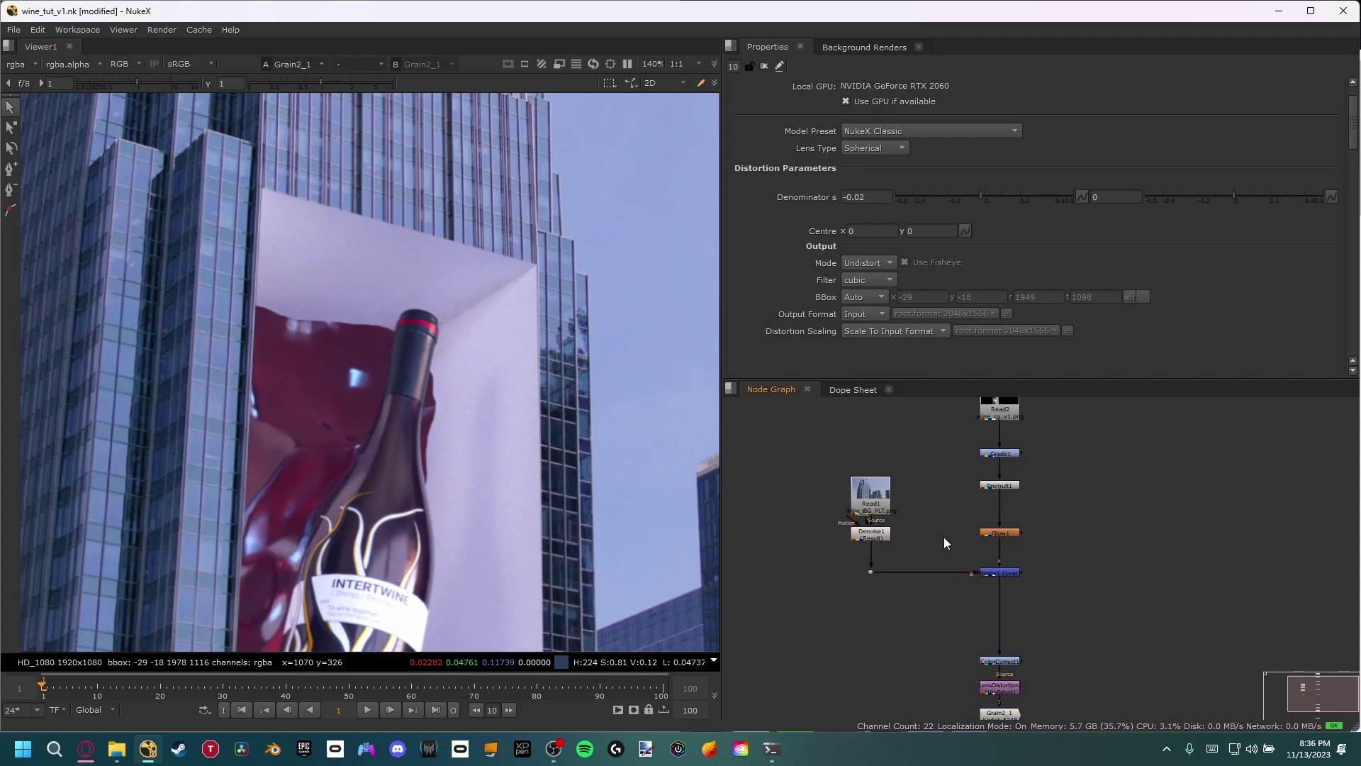
# Step: Add a Defocus node and insert it between the Glow1 and Merge1 nodes
pyautogui.scroll(1, 950, 538)
pyautogui.moveTo(1006, 530); pyautogui.dragTo(1010, 520)
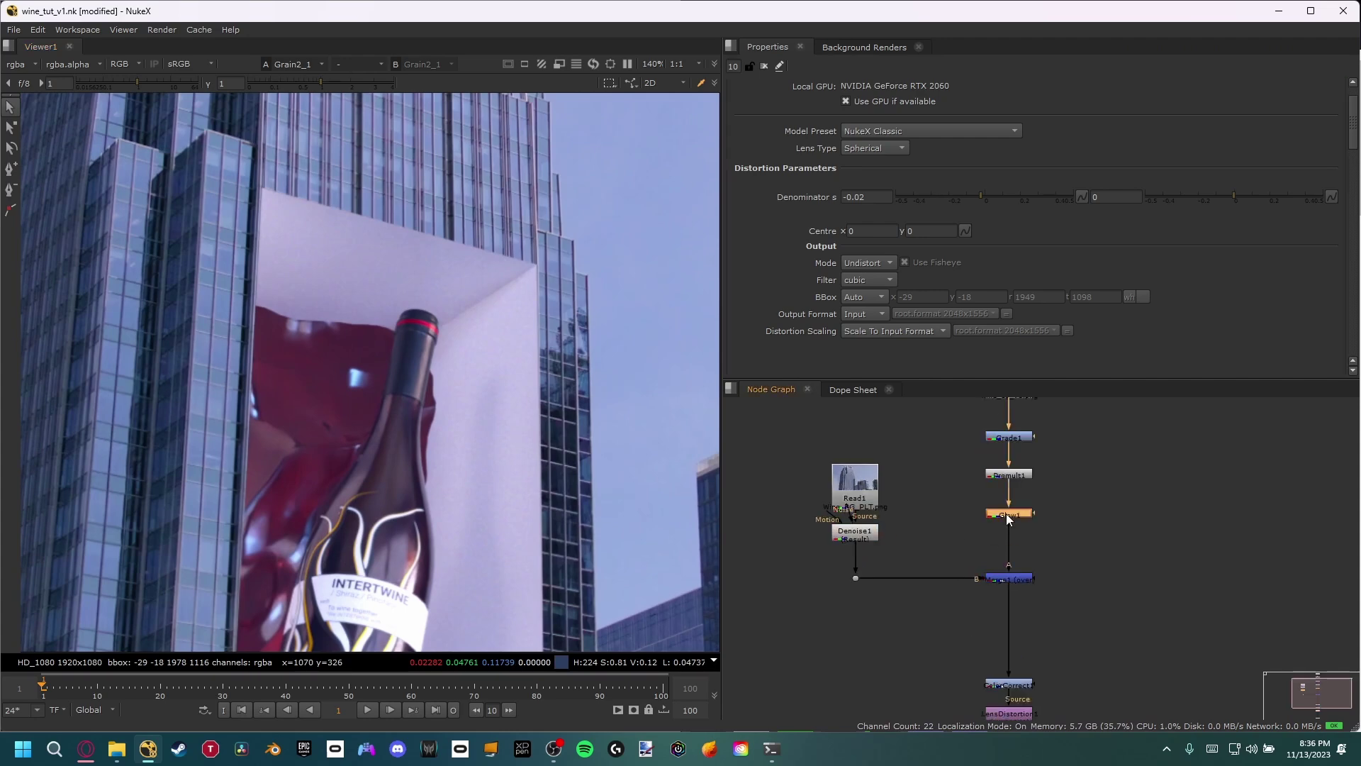
pyautogui.click(972, 526)
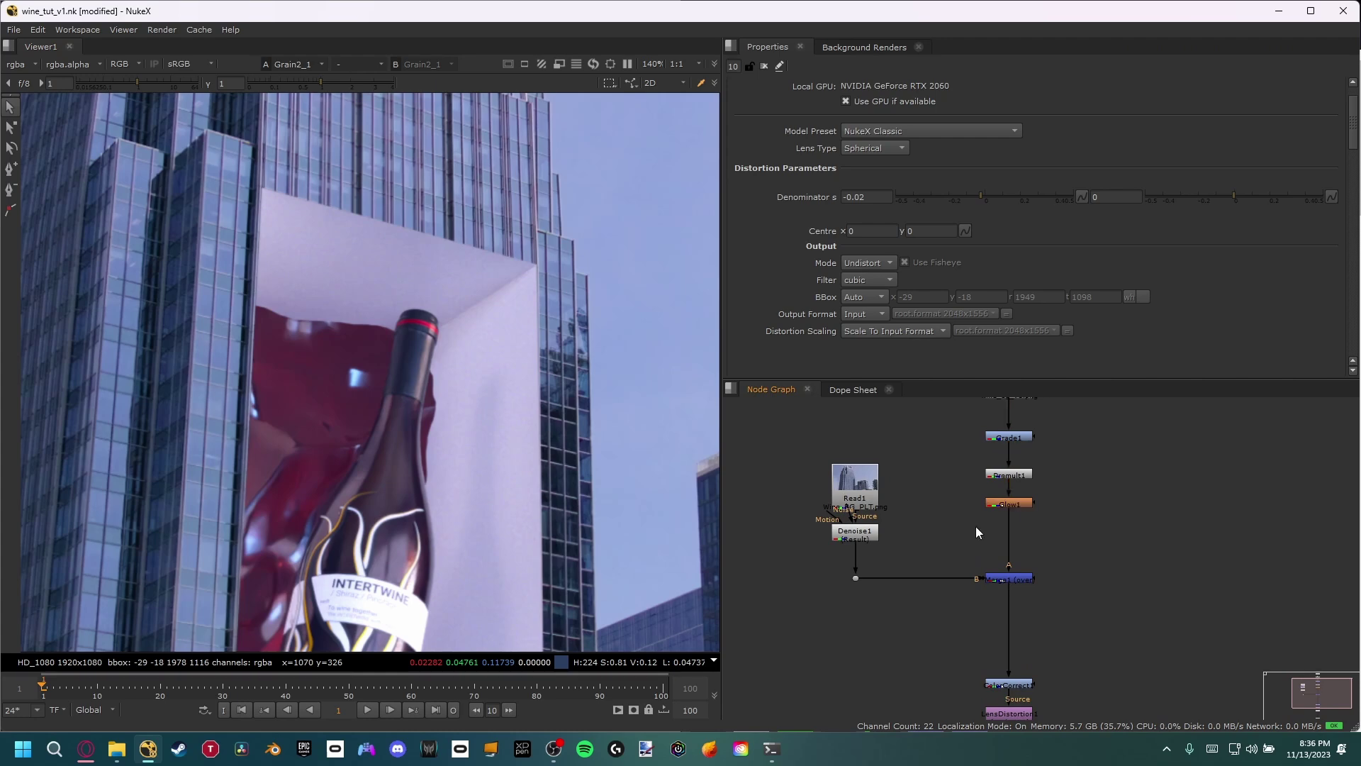
pyautogui.press('Tab')
pyautogui.write('defou')
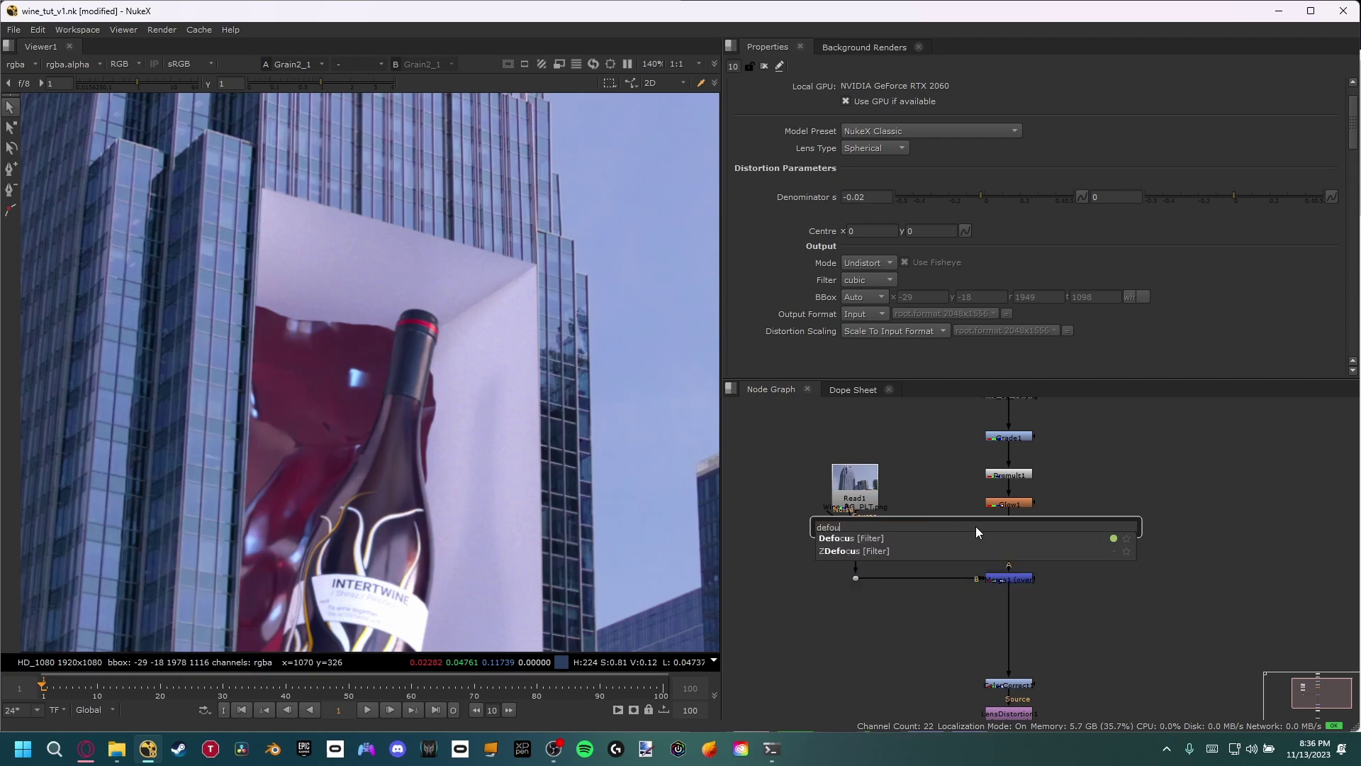
pyautogui.press('BackSpace')
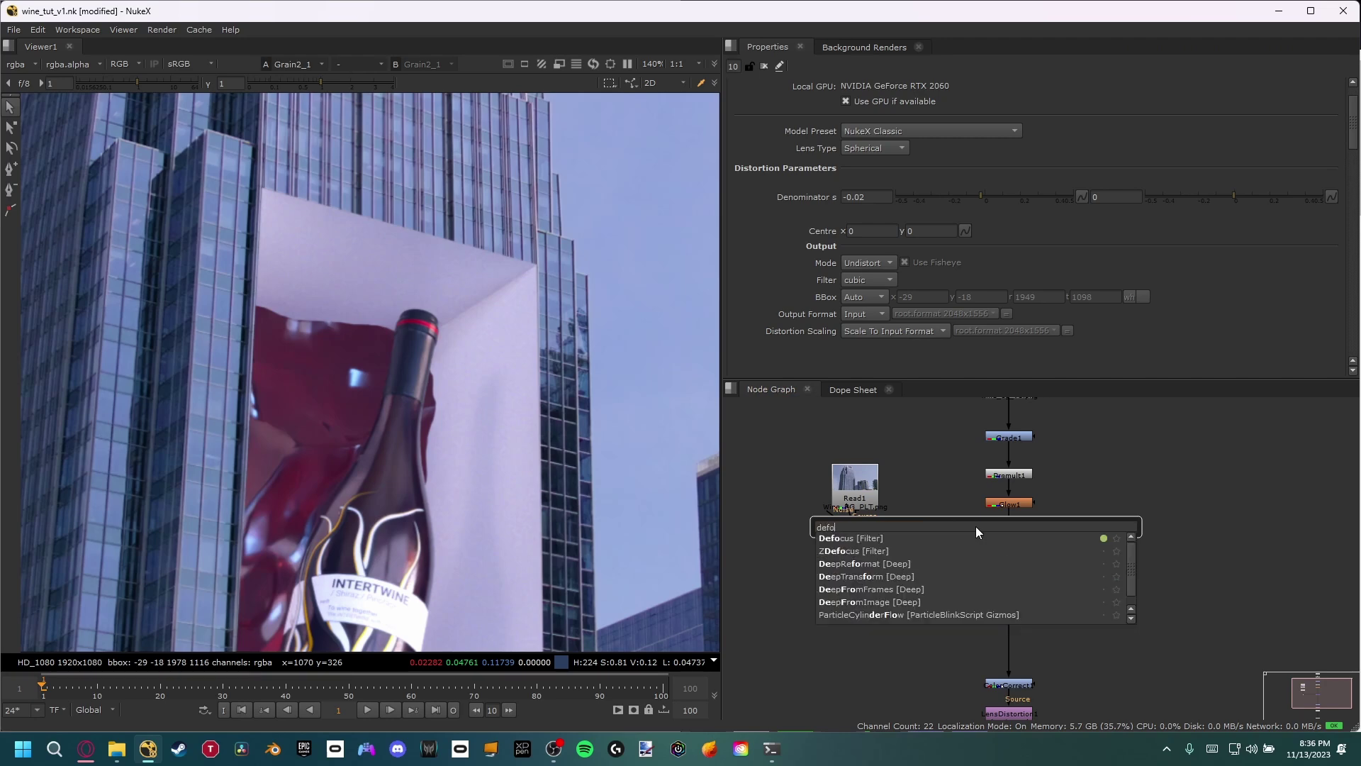
pyautogui.click(845, 539)
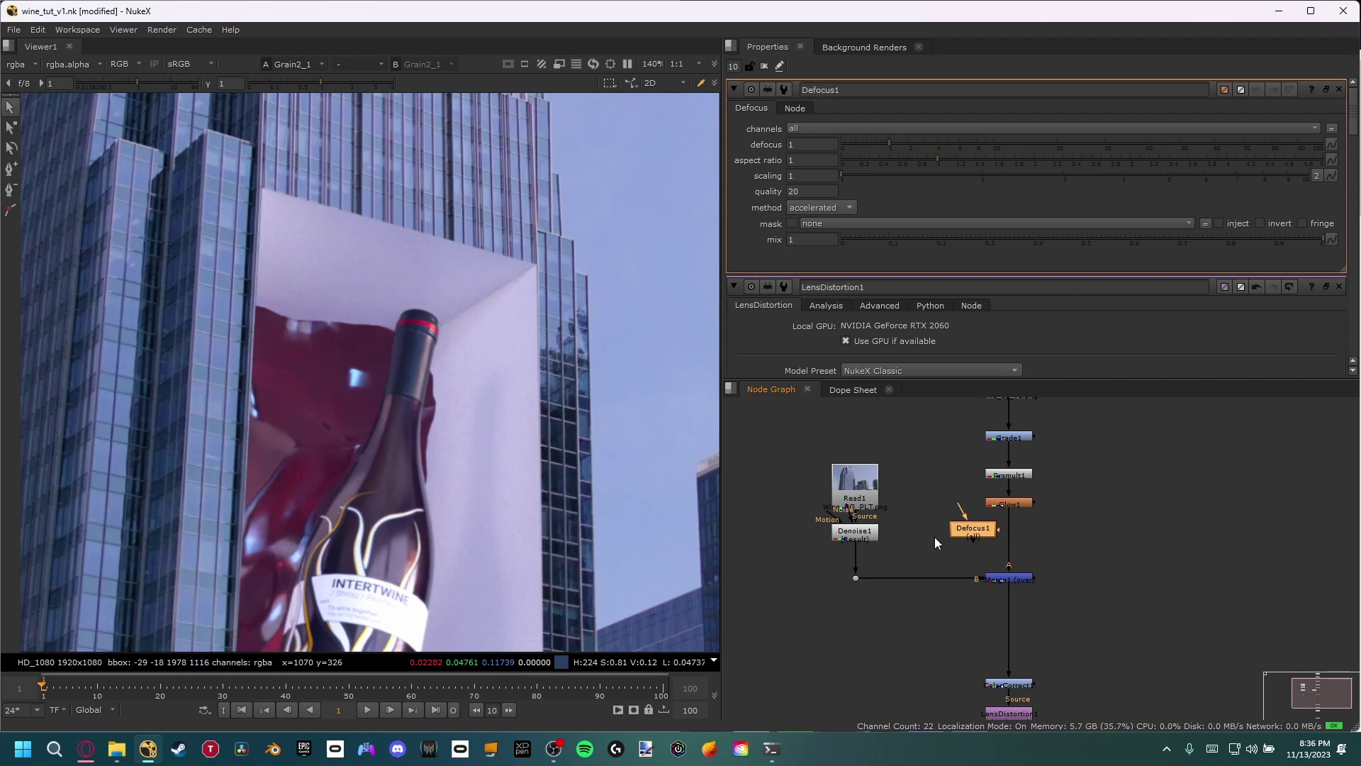
pyautogui.moveTo(978, 526); pyautogui.dragTo(1011, 541)
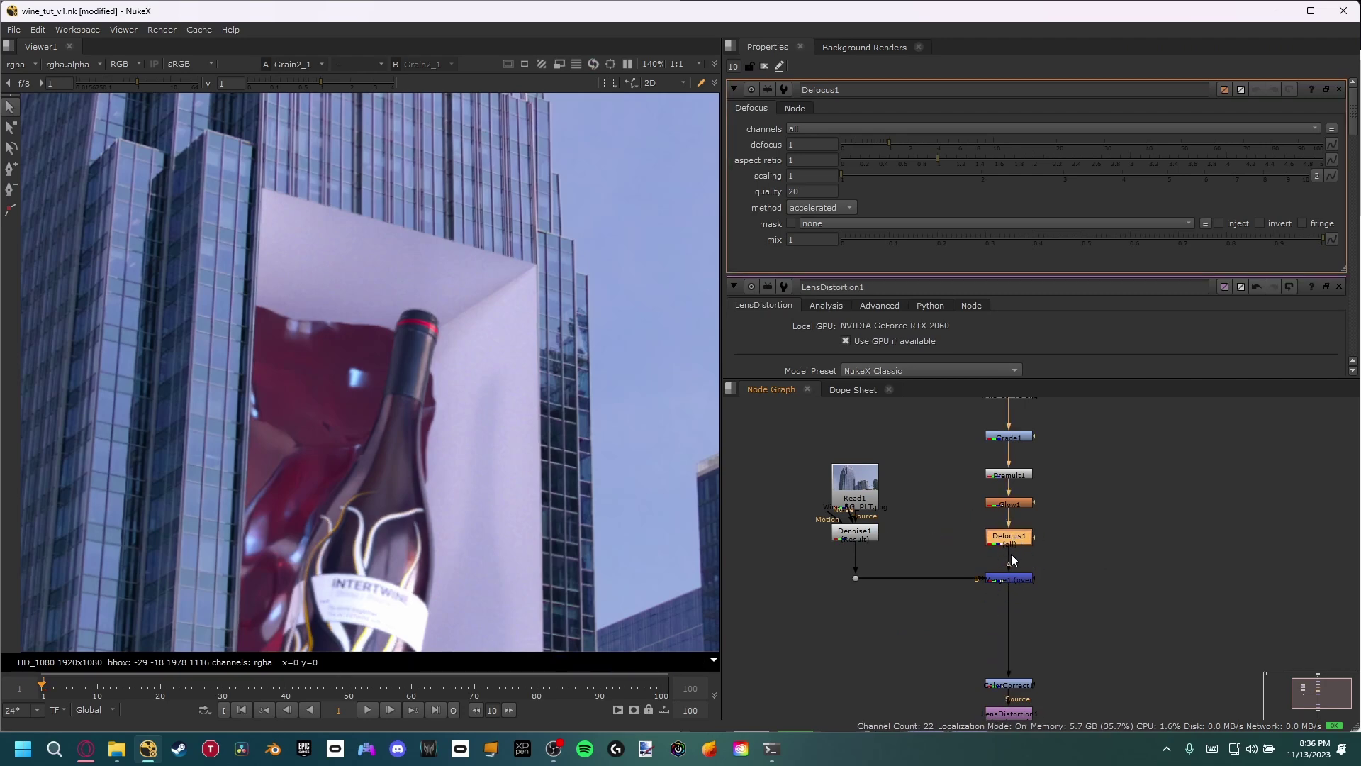
# Step: Try a defocus value of 7.2 on the billboard render, check the blur, and delete the Defocus node
pyautogui.scroll(5, 401, 381)
pyautogui.scroll(8, 653, 295)
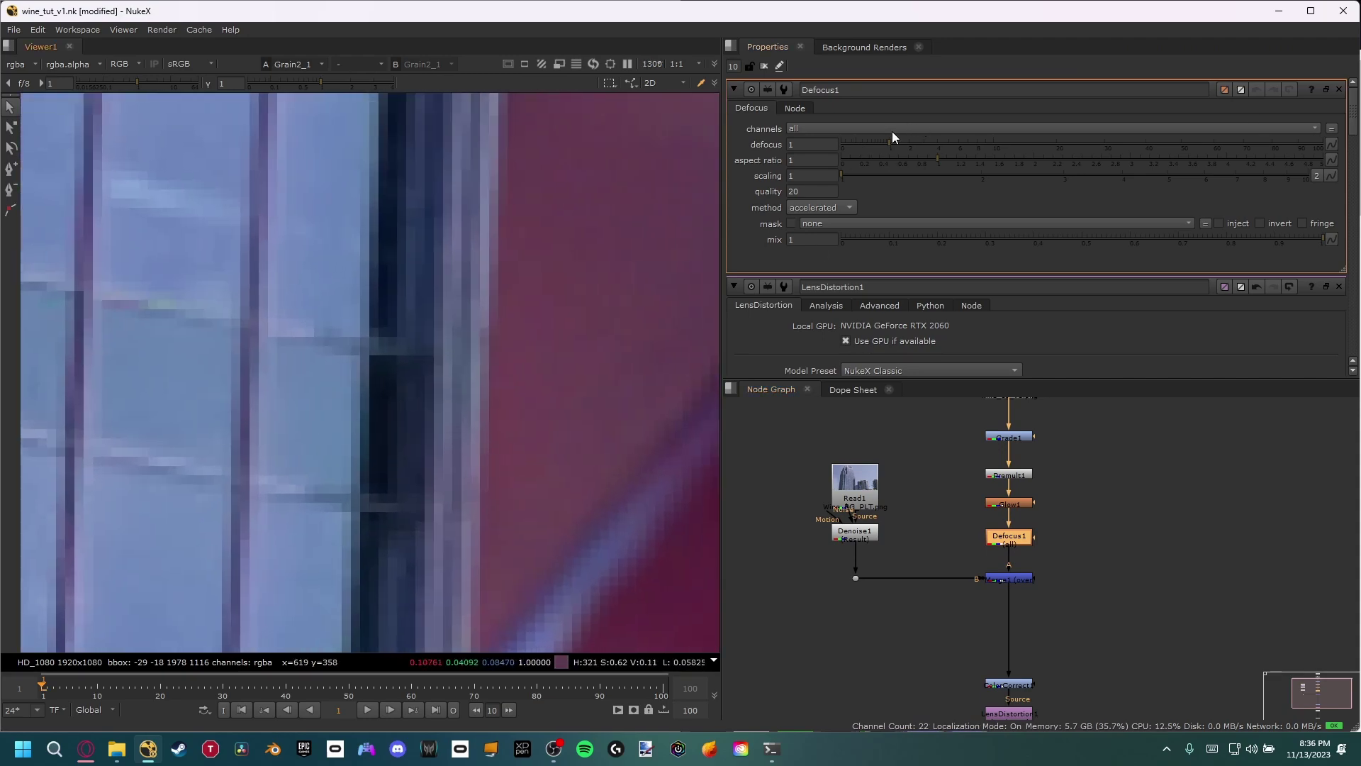
pyautogui.moveTo(892, 141); pyautogui.dragTo(970, 151)
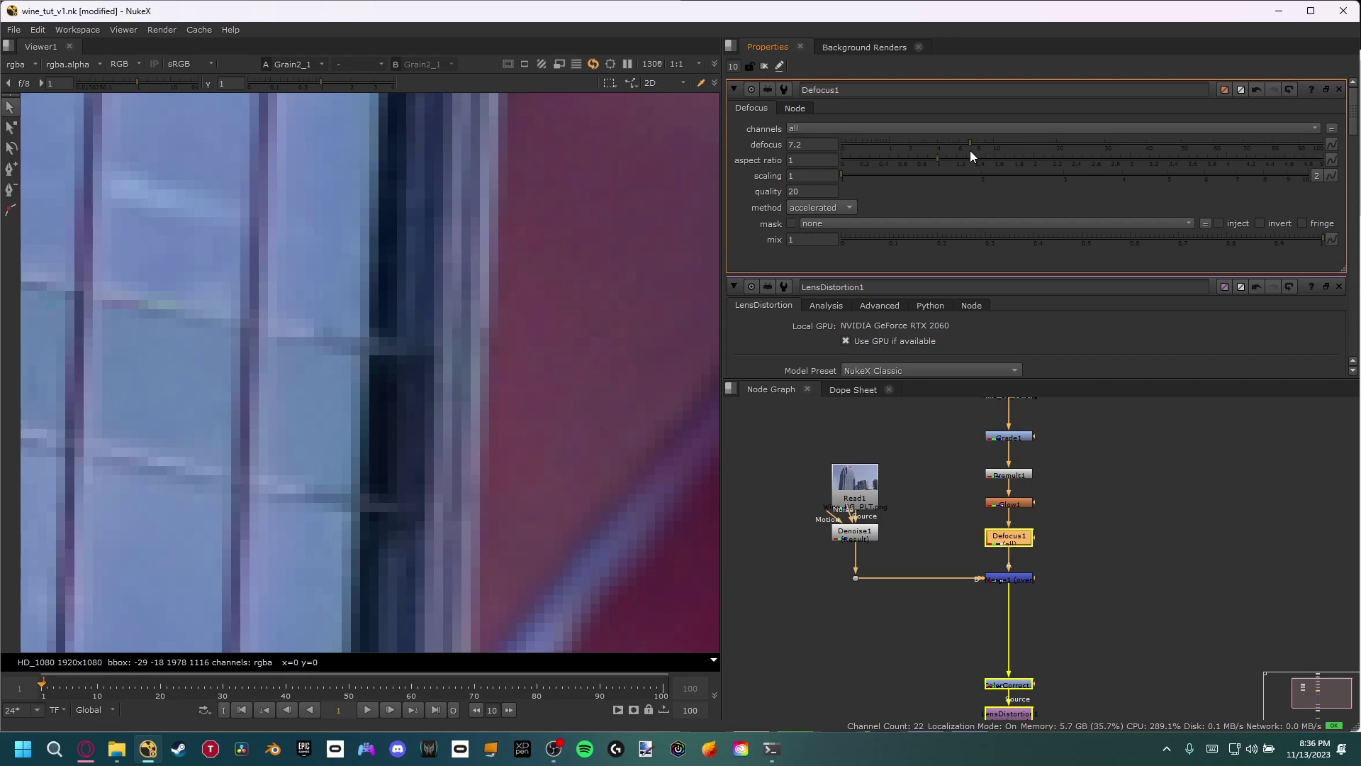
pyautogui.scroll(-16, 488, 398)
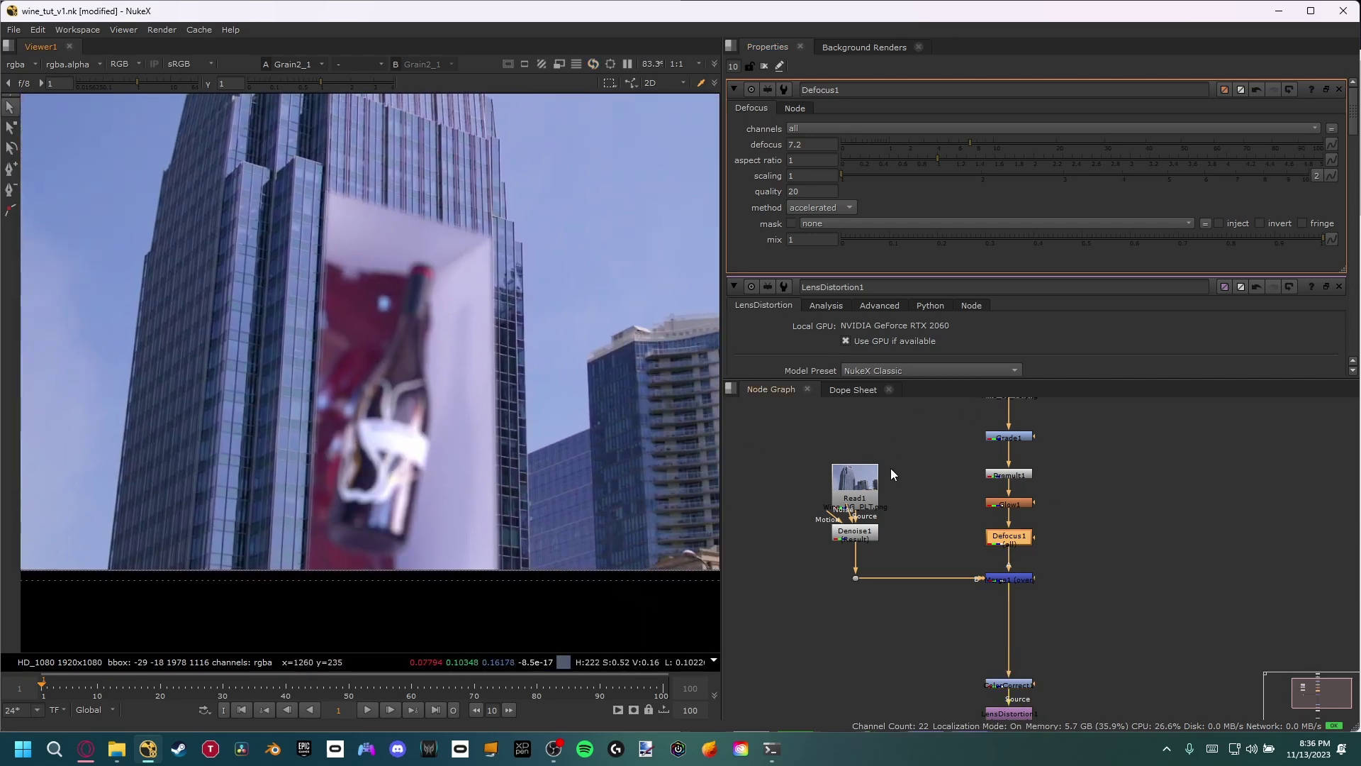
pyautogui.press('Delete')
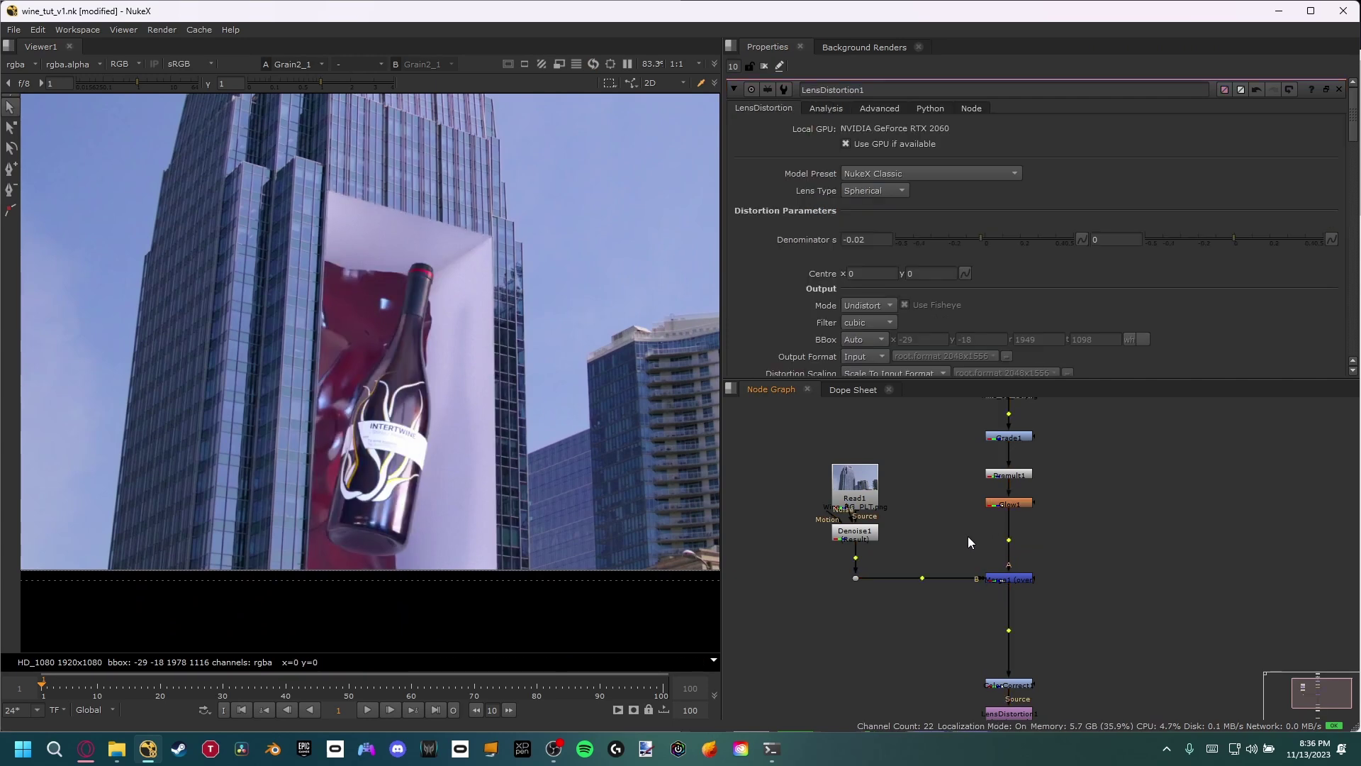
pyautogui.moveTo(958, 529); pyautogui.dragTo(947, 432, button='middle')
pyautogui.click(1005, 611)
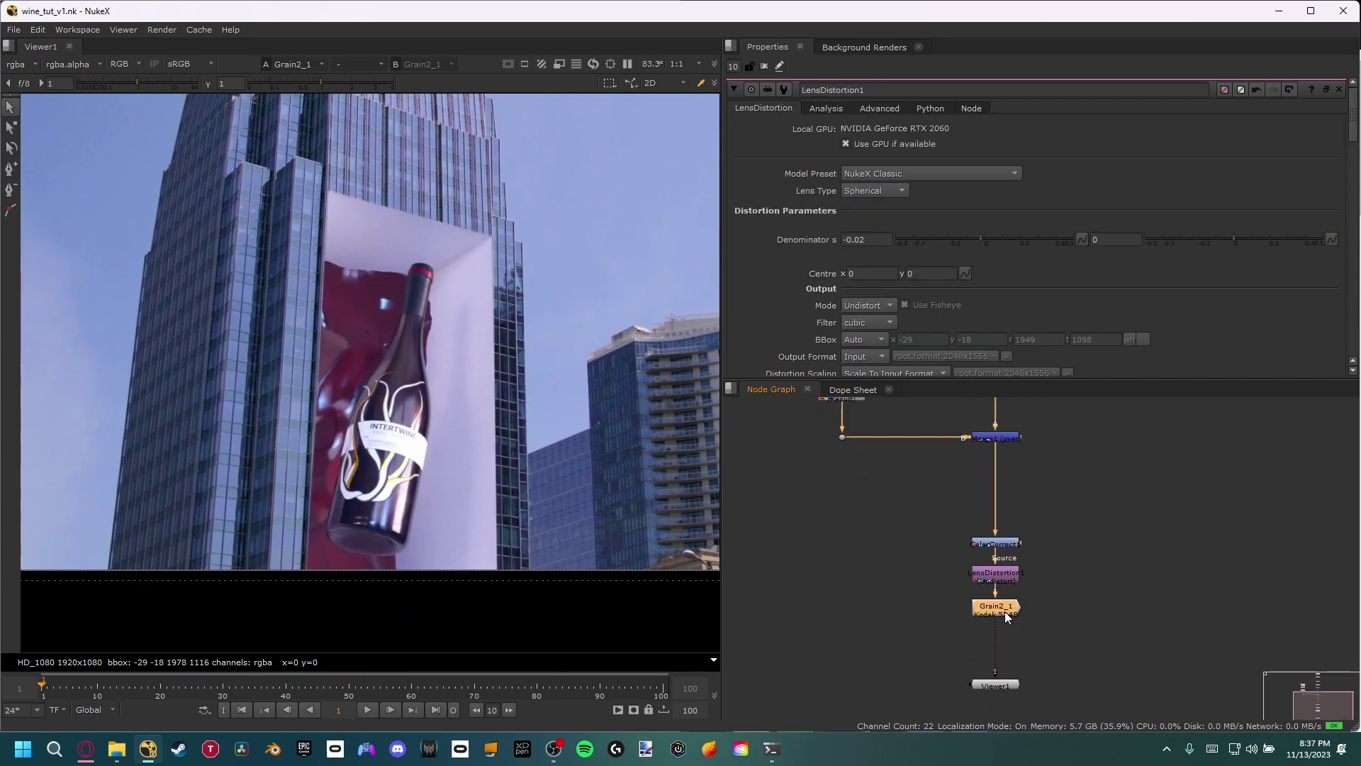
pyautogui.click(943, 611)
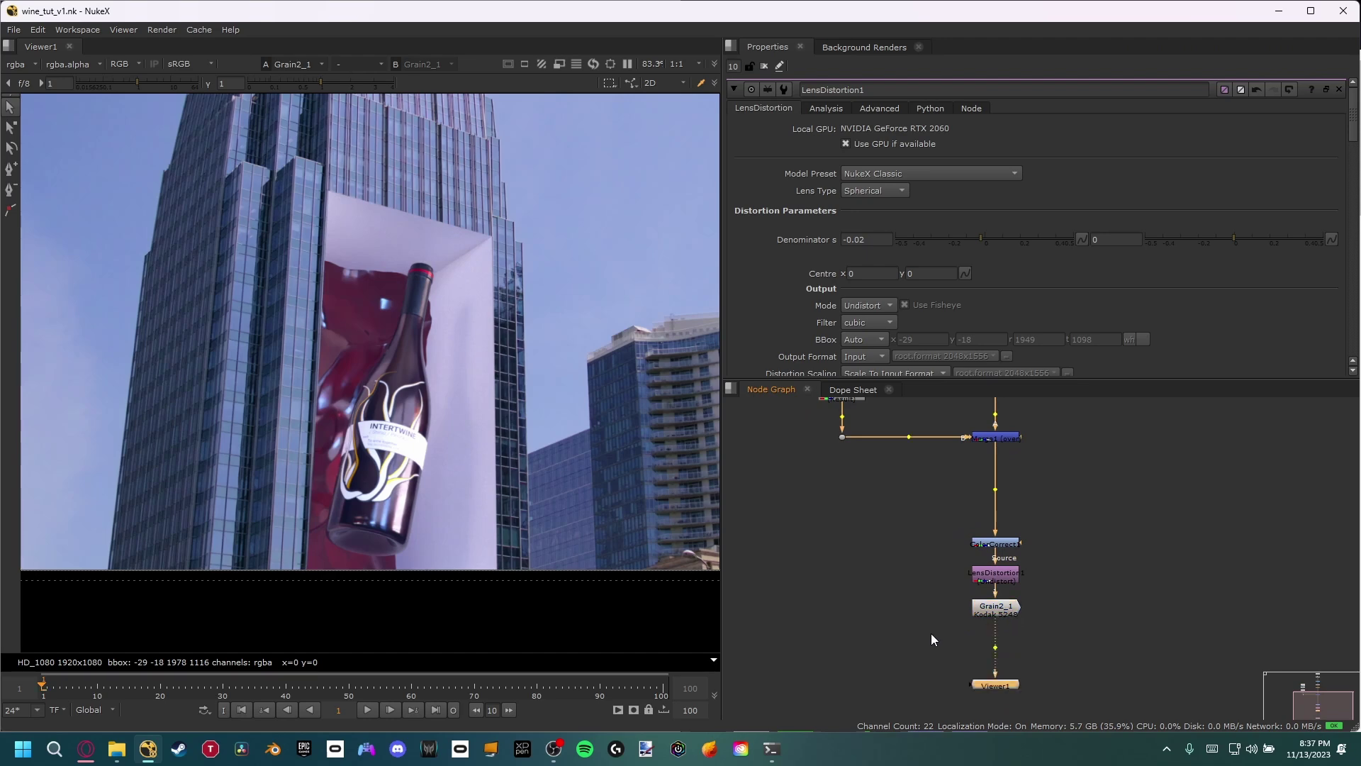
pyautogui.moveTo(931, 633); pyautogui.dragTo(938, 559, button='middle')
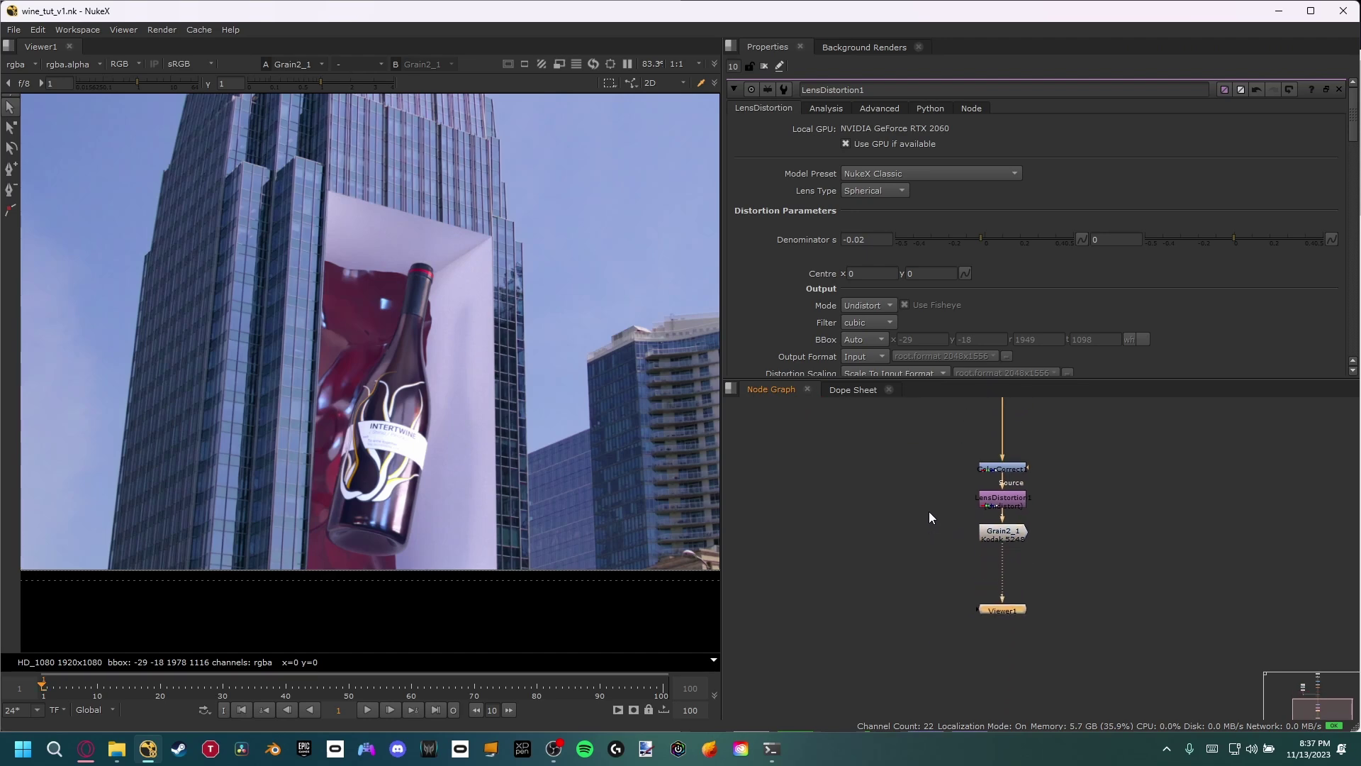
pyautogui.moveTo(928, 511); pyautogui.dragTo(930, 573, button='middle')
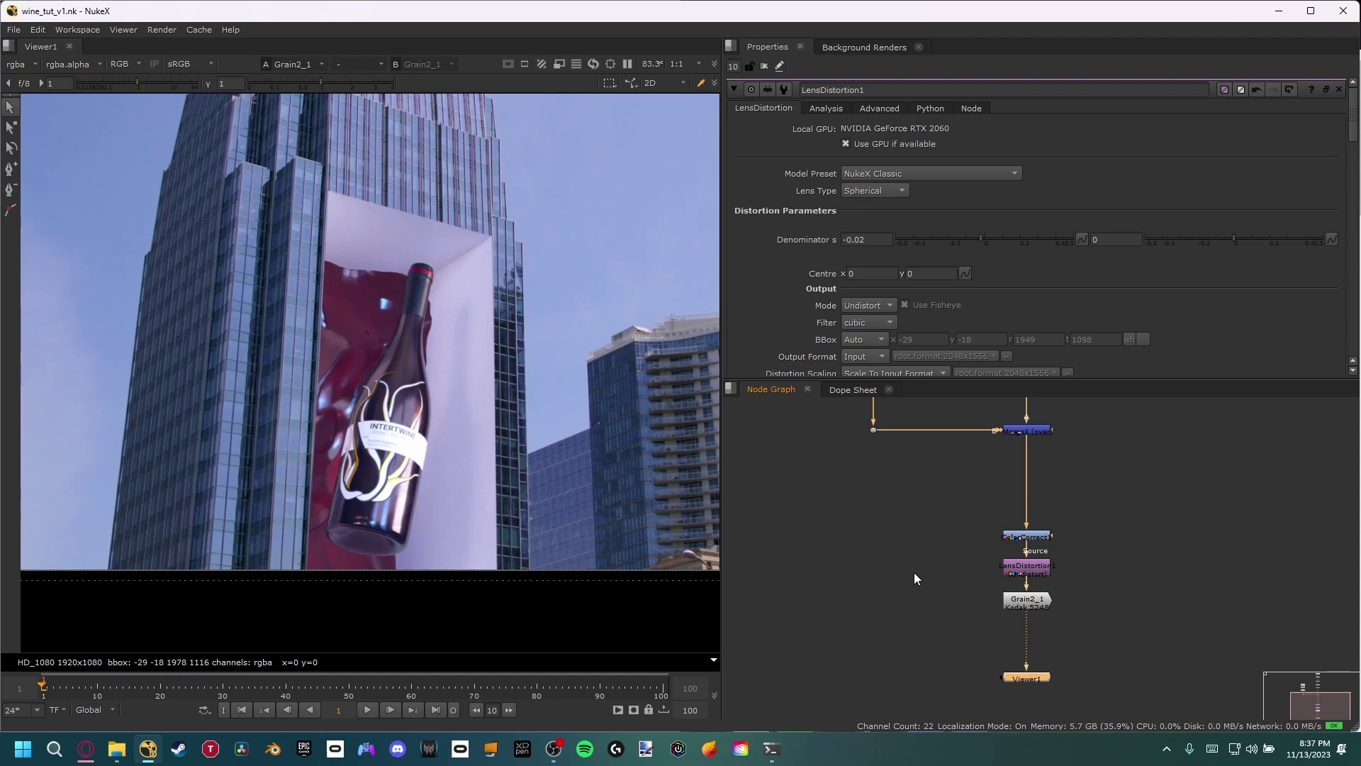
# Step: Set the full size format to HD_1080 1920x1080 in the project settings
pyautogui.scroll(-3, 529, 403)
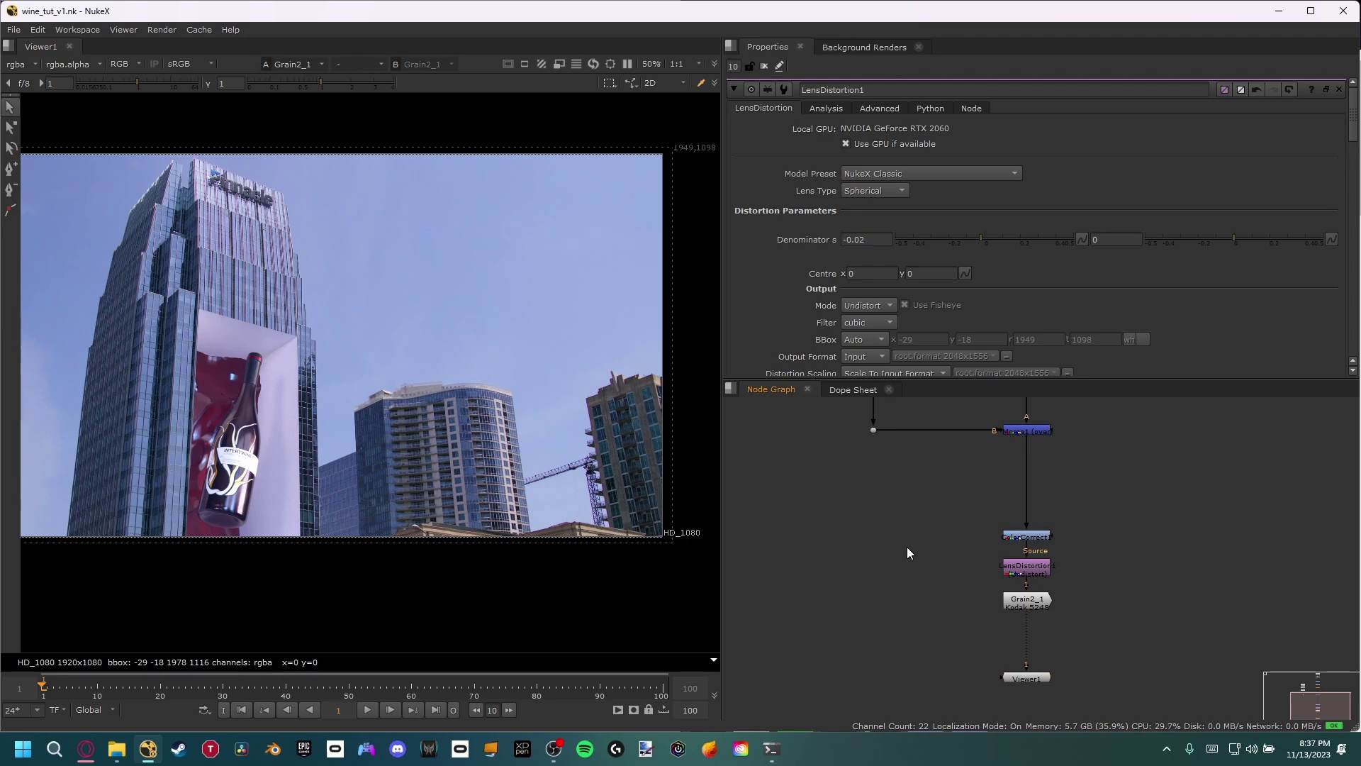
pyautogui.press('s')
pyautogui.scroll(-5, 823, 278)
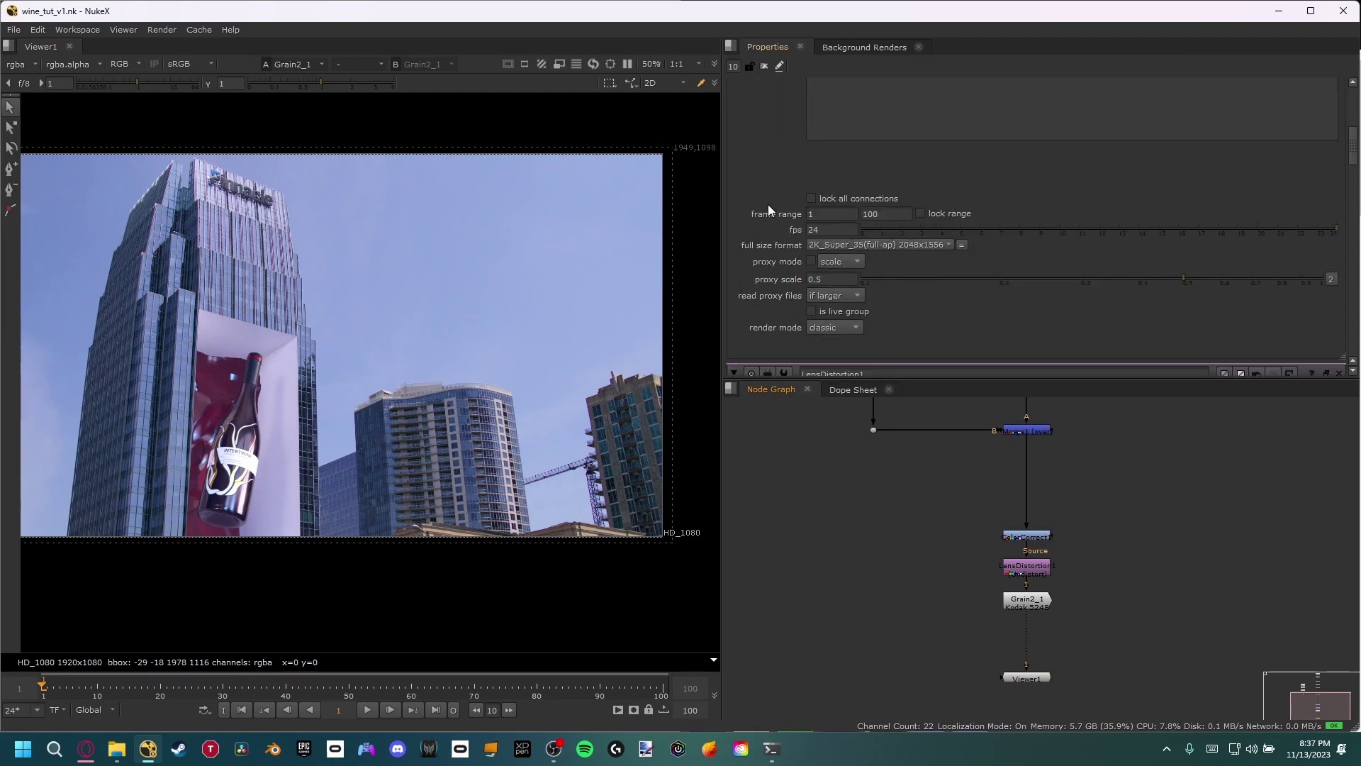
pyautogui.click(817, 243)
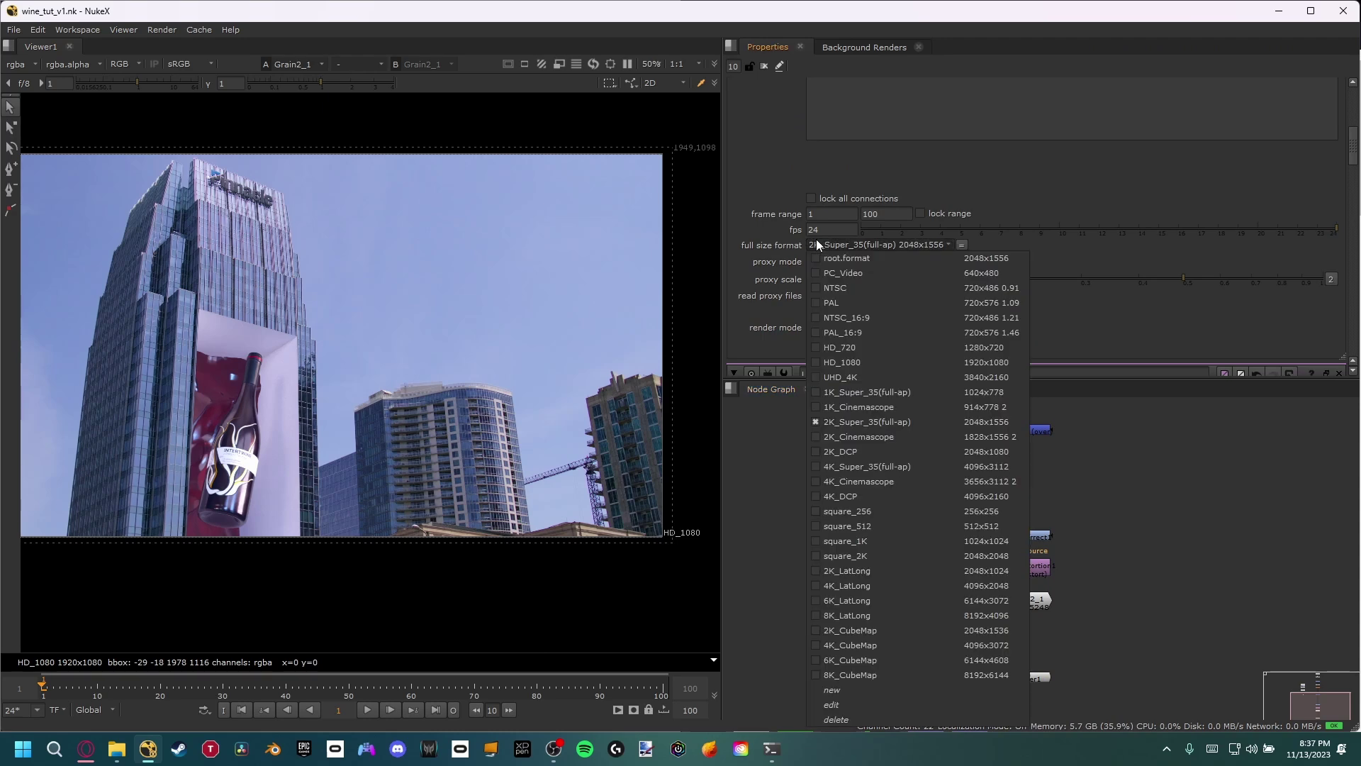
pyautogui.click(835, 363)
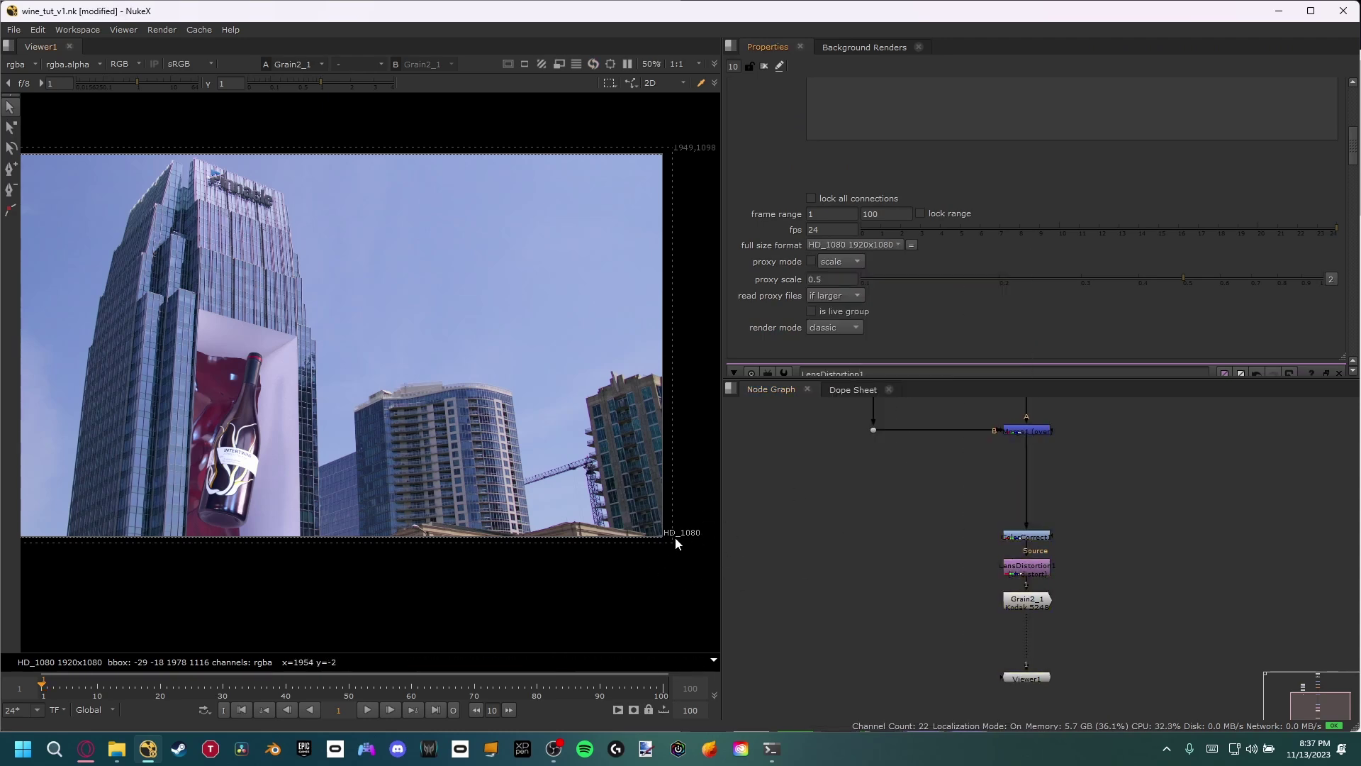
# Step: View the background plate, the CG render and the final Grain2_1 output in turn to check their image format
pyautogui.scroll(3, 674, 542)
pyautogui.moveTo(894, 400); pyautogui.dragTo(917, 482, button='middle')
pyautogui.click(897, 441)
pyautogui.press('1')
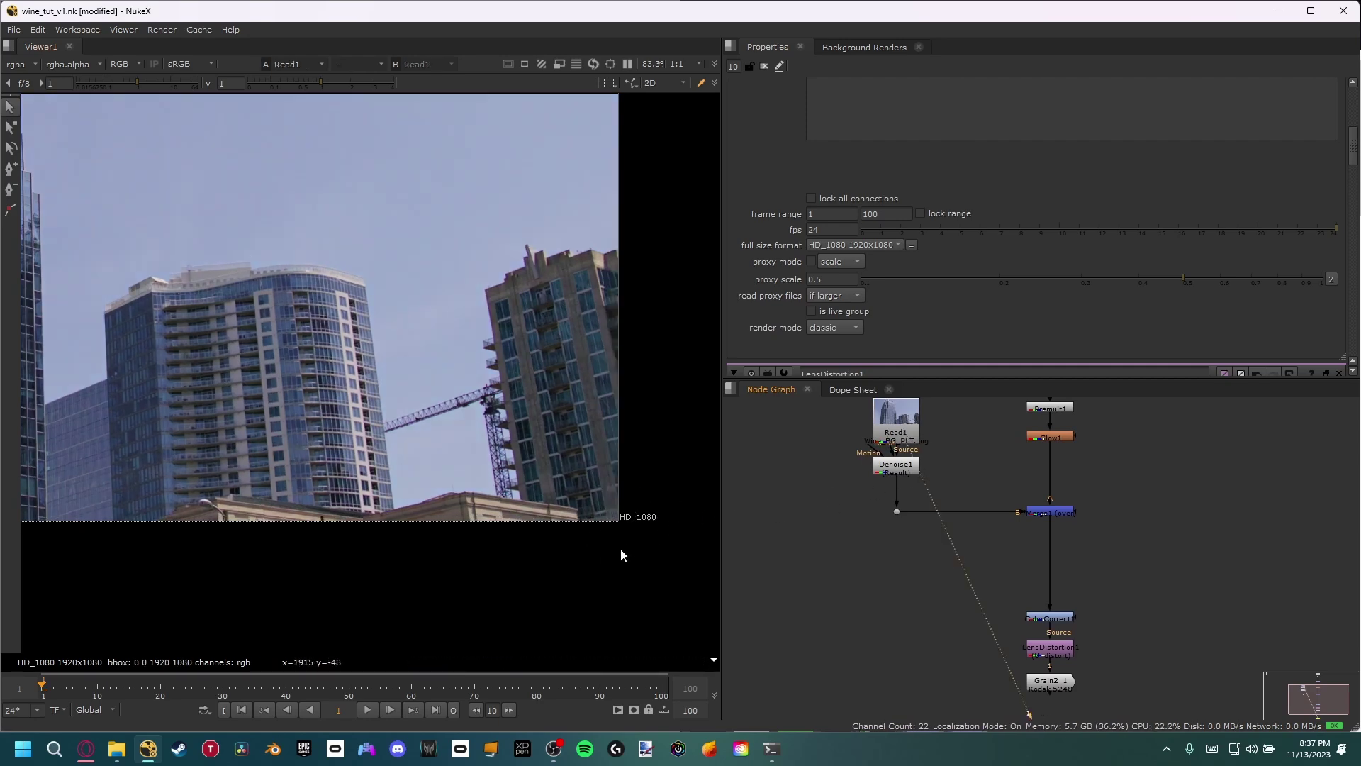
pyautogui.moveTo(1051, 421); pyautogui.dragTo(1014, 537, button='middle')
pyautogui.click(1012, 423)
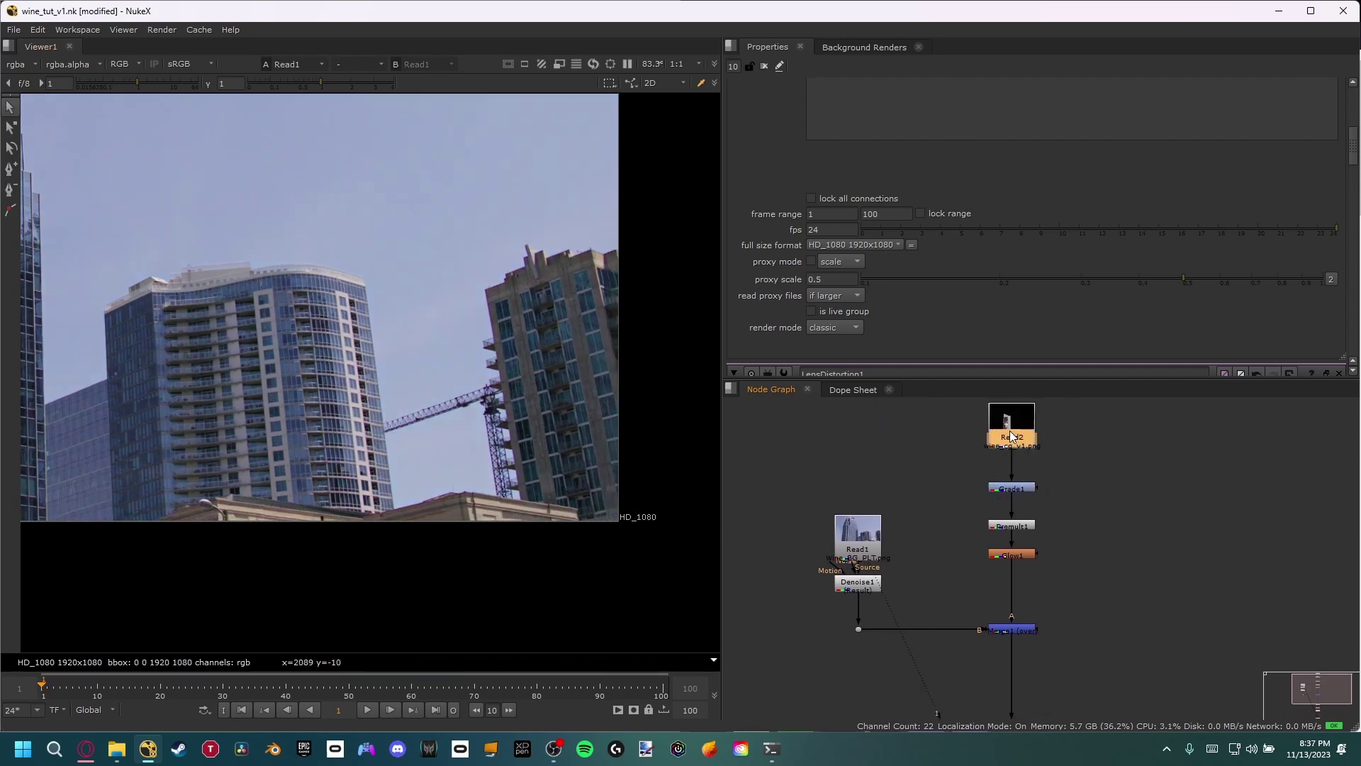
pyautogui.press('1')
pyautogui.click(863, 539)
pyautogui.press('1')
pyautogui.scroll(-3, 960, 654)
pyautogui.moveTo(960, 654); pyautogui.dragTo(933, 514, button='middle')
pyautogui.click(975, 593)
pyautogui.press('1')
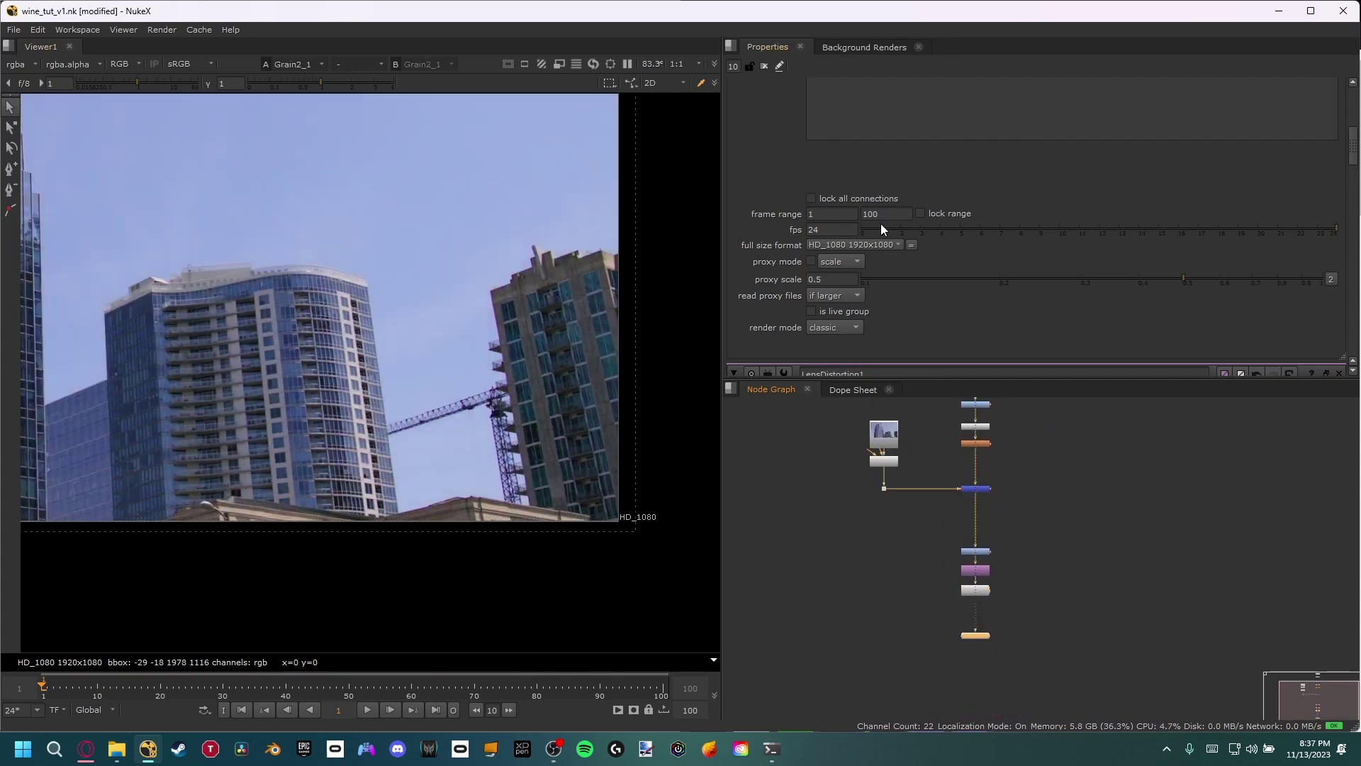
pyautogui.scroll(-2, 499, 295)
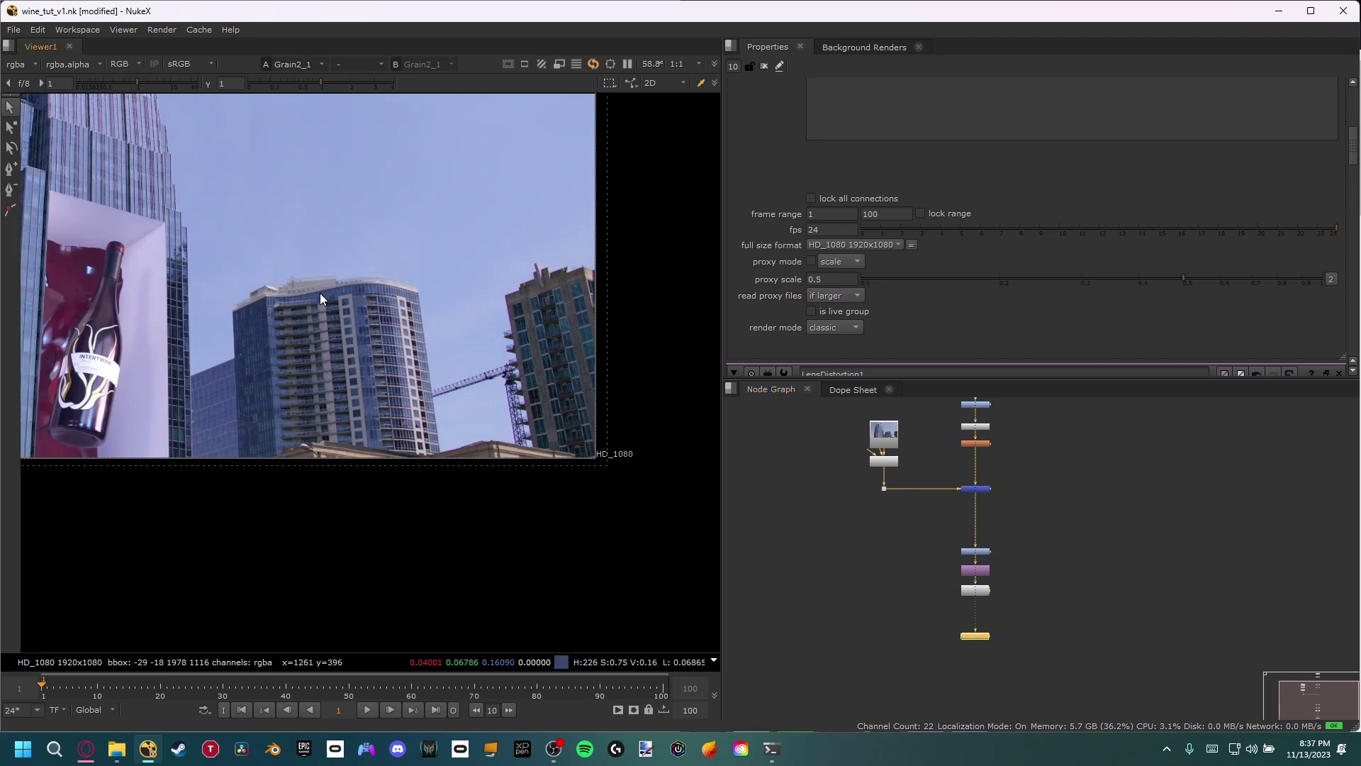
pyautogui.moveTo(321, 292); pyautogui.dragTo(516, 349, button='middle')
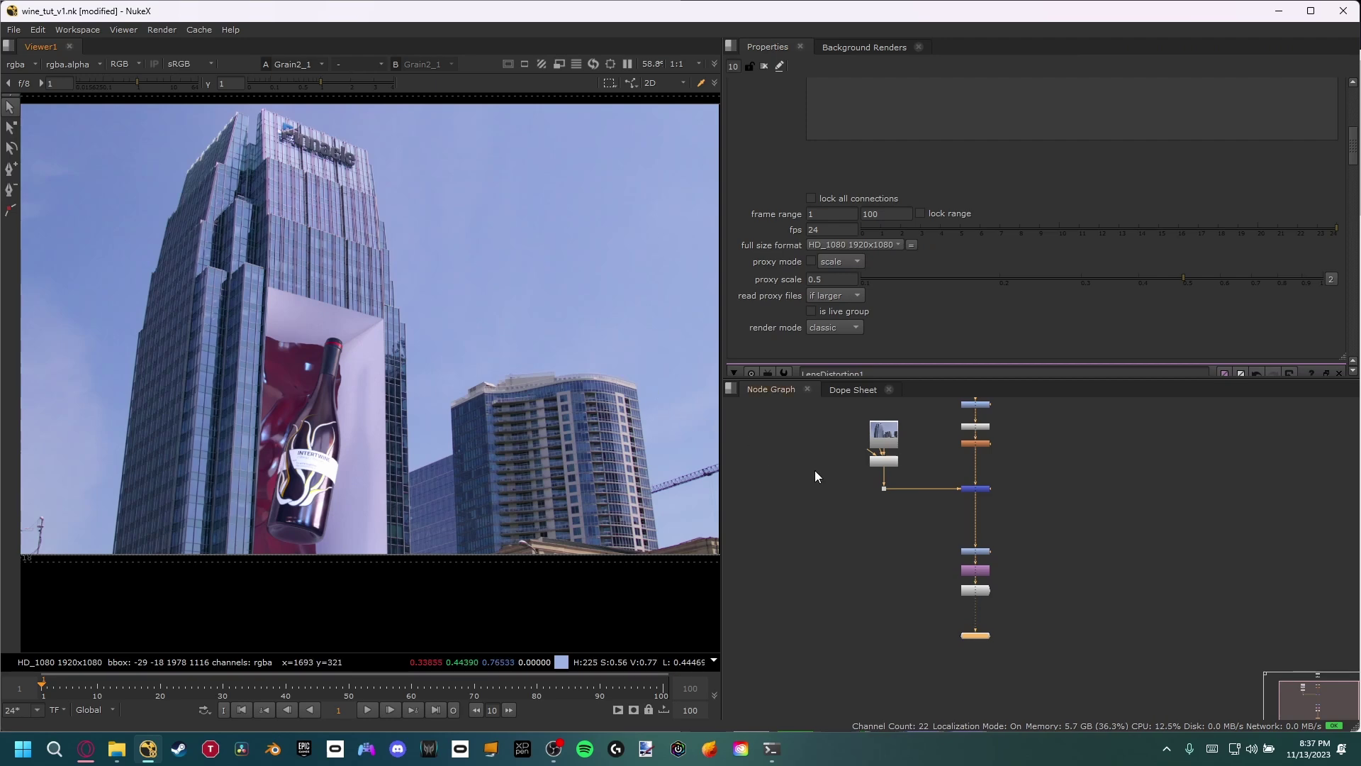
# Step: Add a Write node beside the viewer line and connect its input to the Grain2_1 node
pyautogui.scroll(4, 822, 482)
pyautogui.moveTo(981, 645); pyautogui.dragTo(842, 459, button='middle')
pyautogui.scroll(1, 967, 571)
pyautogui.scroll(1, 967, 571)
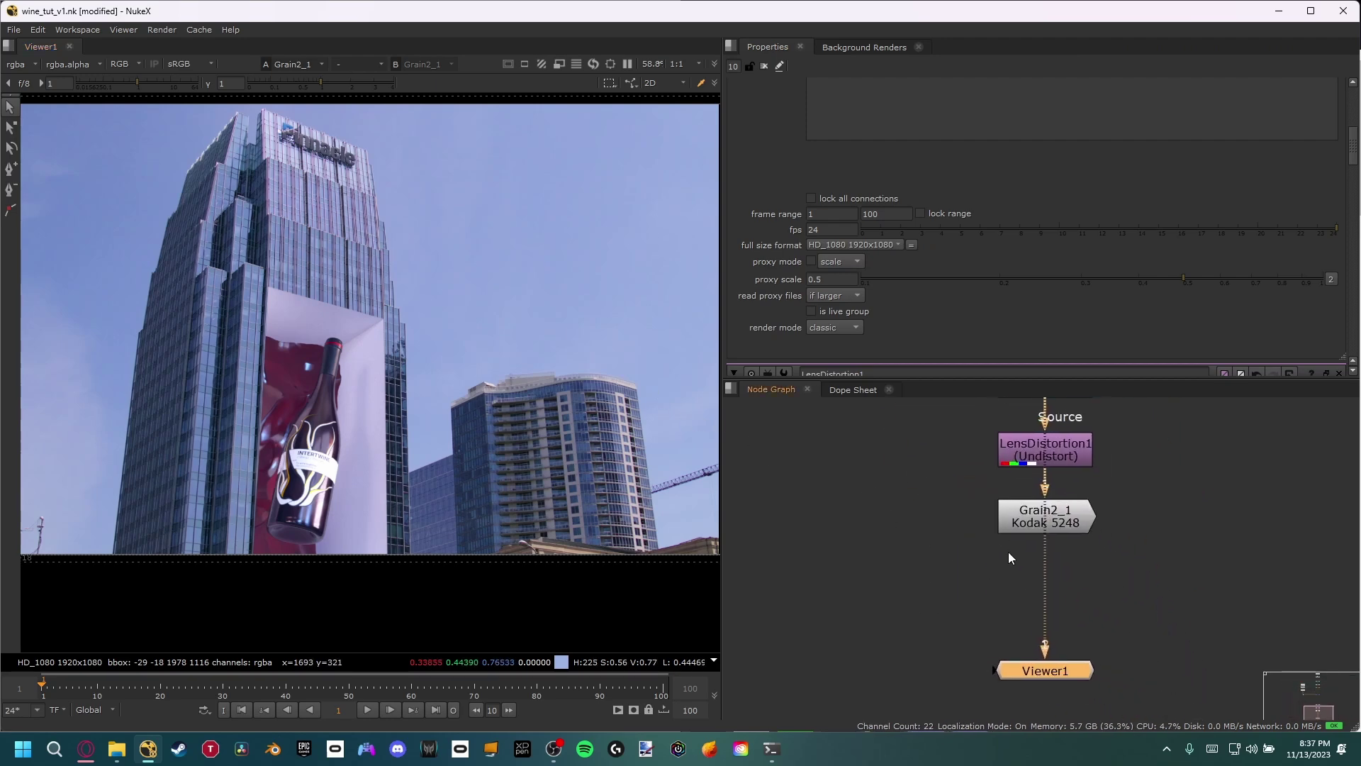
pyautogui.click(989, 577)
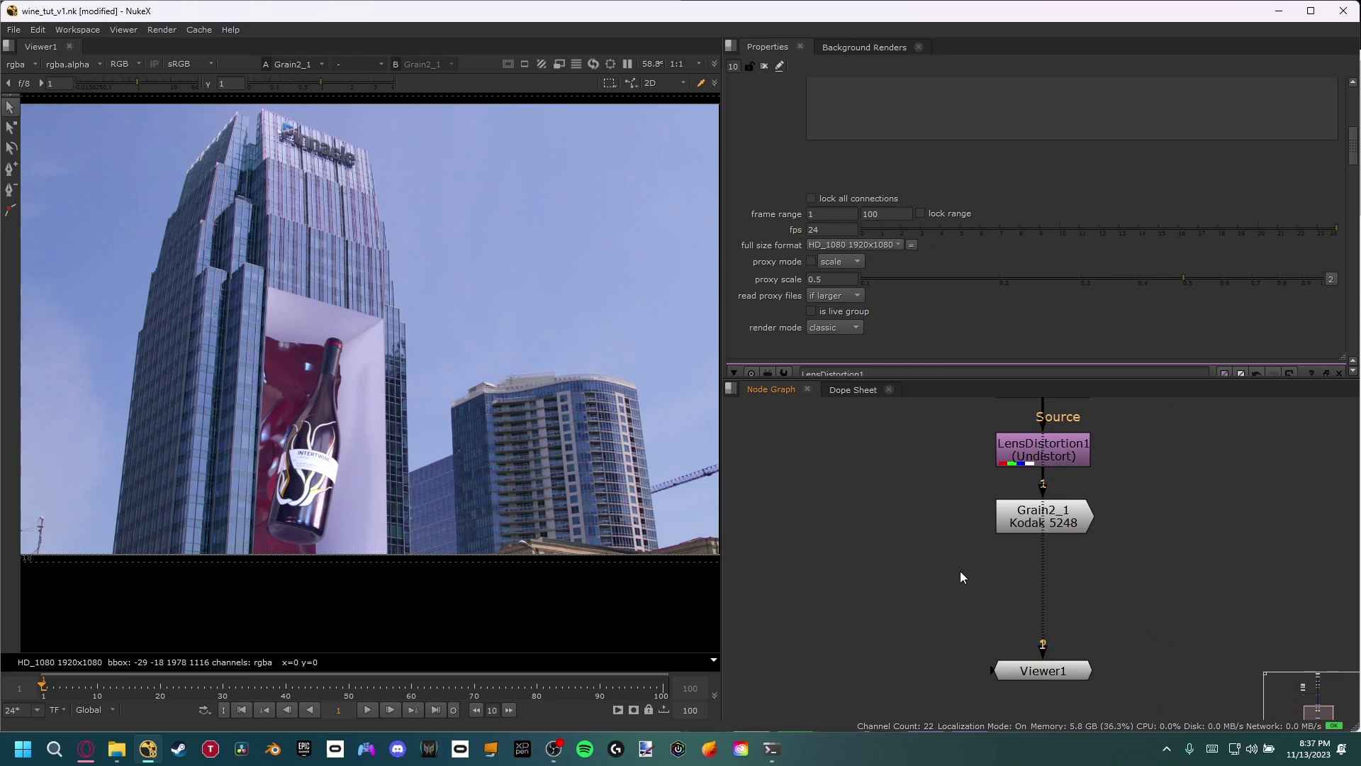
pyautogui.press('w')
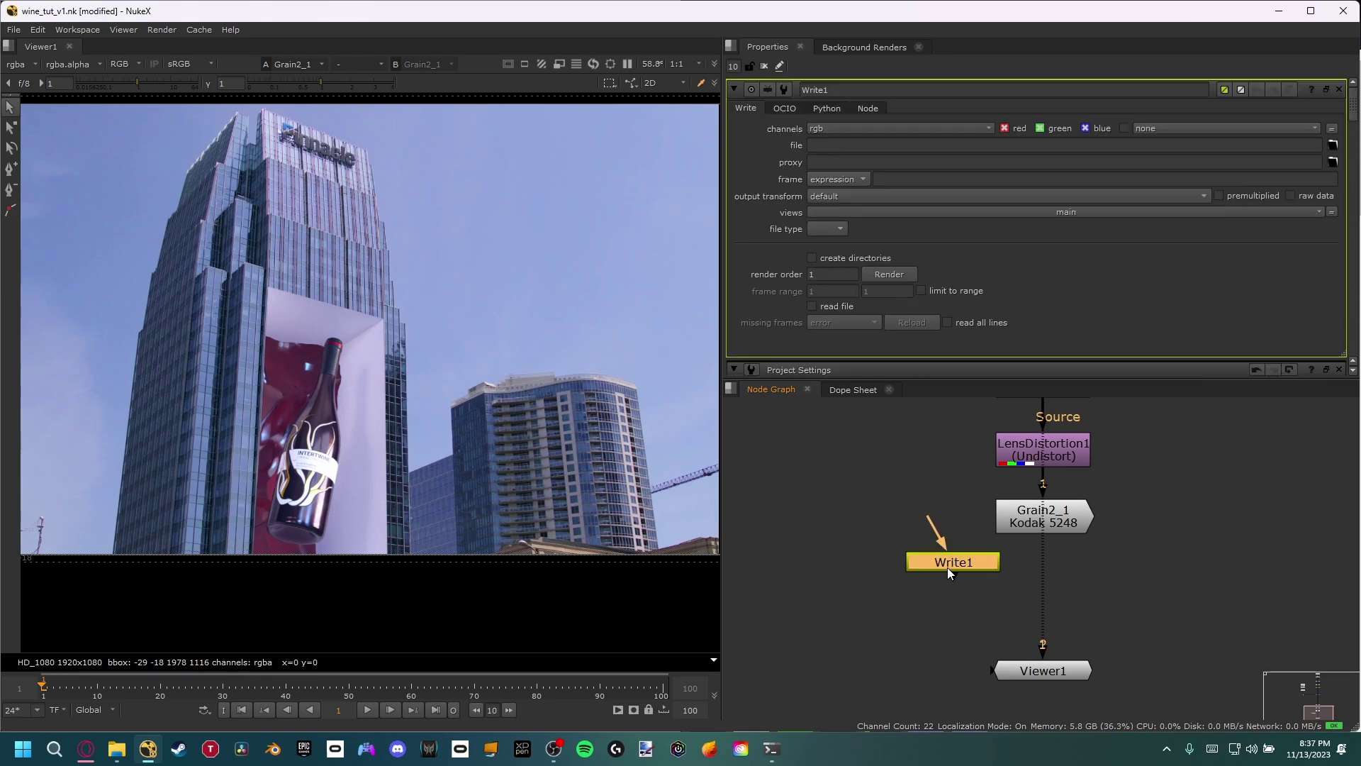
pyautogui.moveTo(947, 567); pyautogui.dragTo(945, 605)
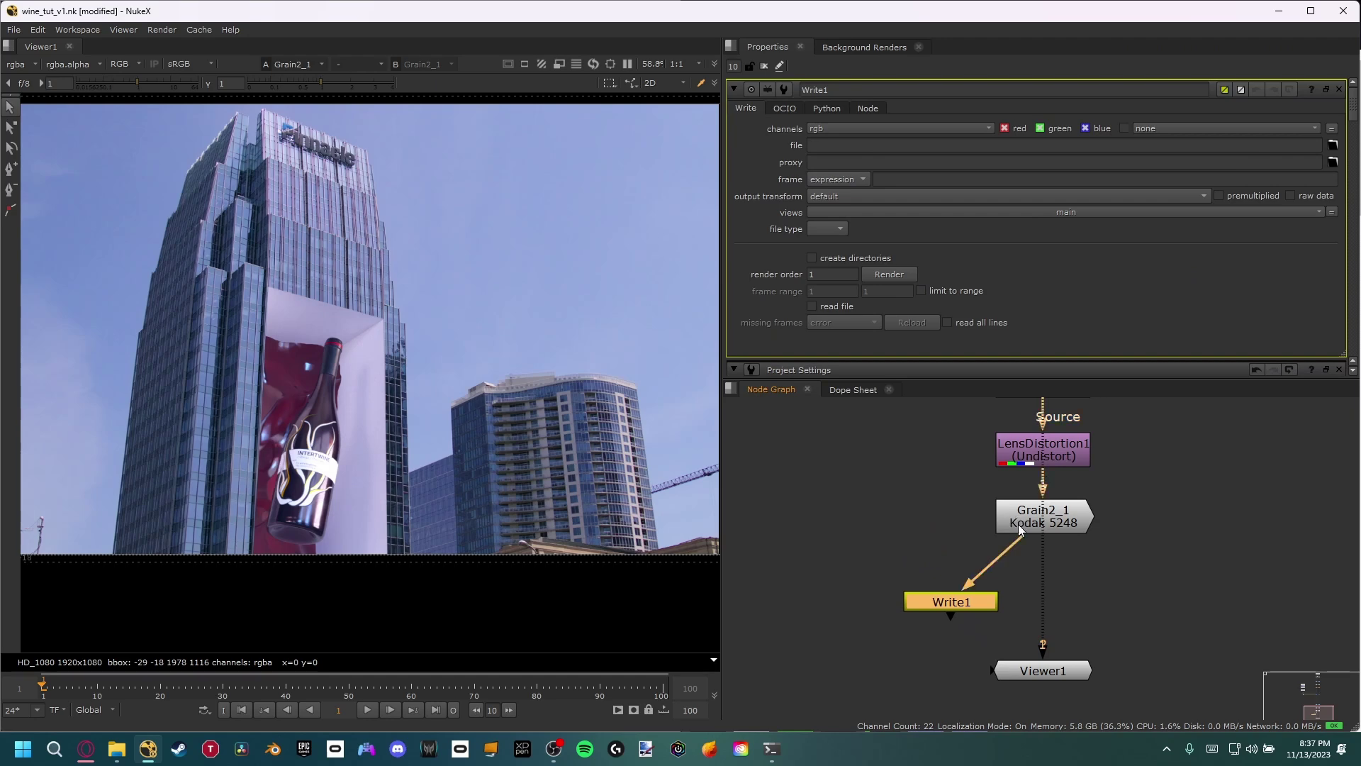
pyautogui.moveTo(989, 600); pyautogui.dragTo(1024, 599)
pyautogui.click(910, 554)
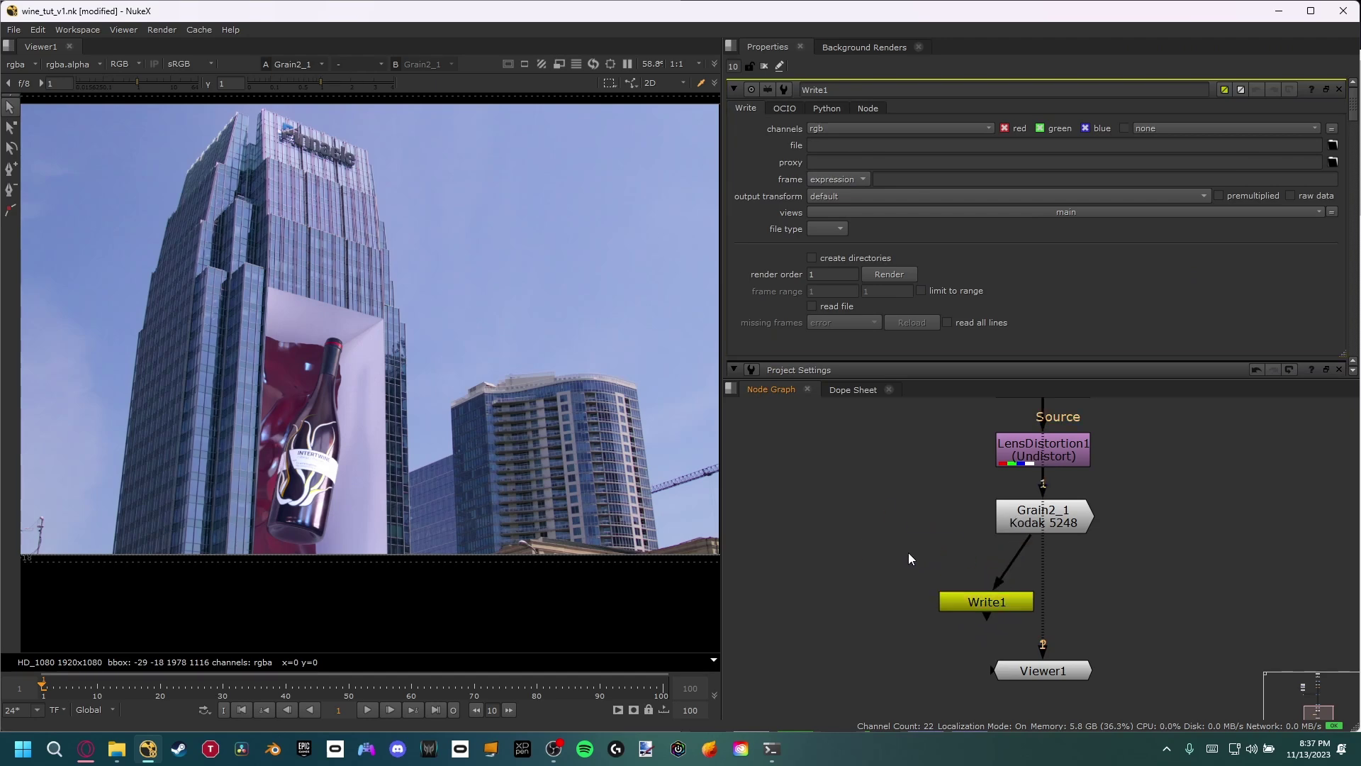
pyautogui.press('w')
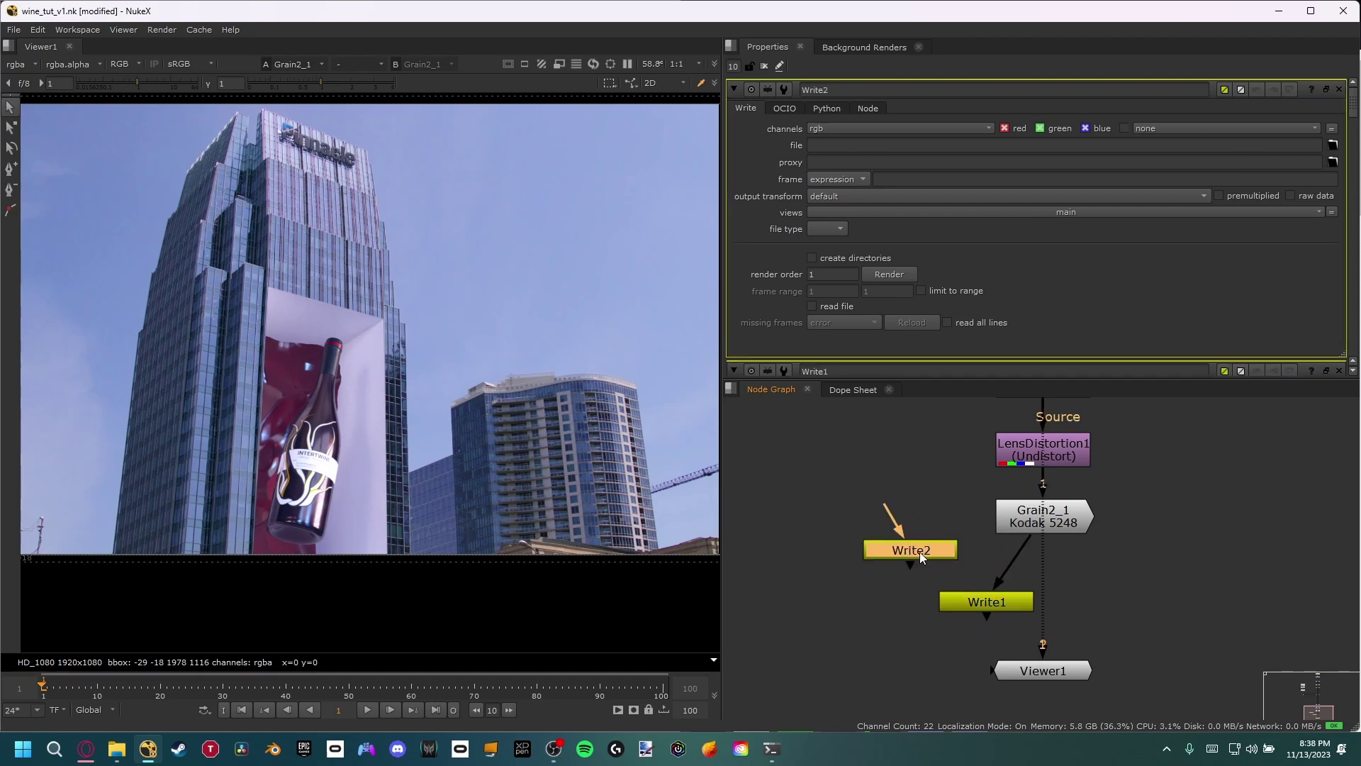
pyautogui.press('Delete')
# Step: Set the Write1 output file to A:/Youtube/Videos/Wine_ad/Renders/wine_comp_v1.####.png
pyautogui.click(996, 608)
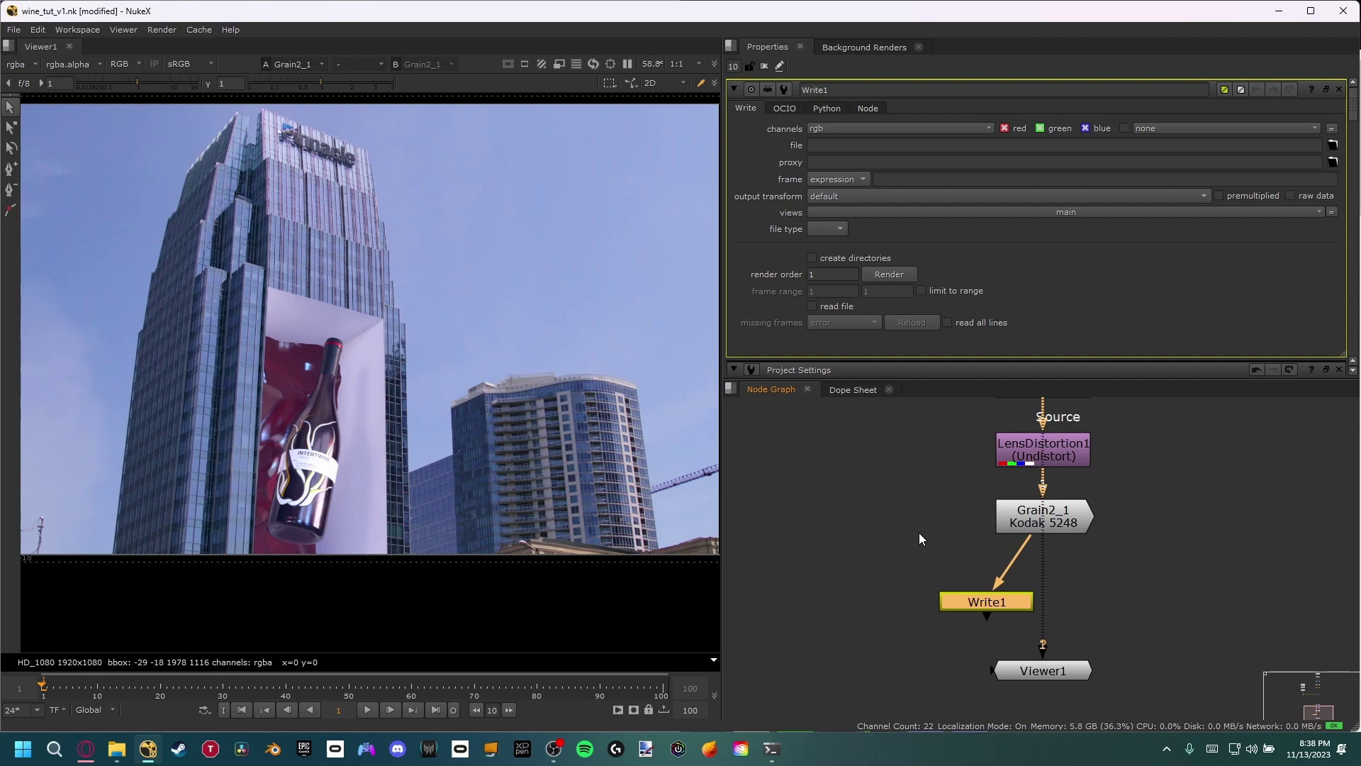
pyautogui.press('space')
pyautogui.press('space')
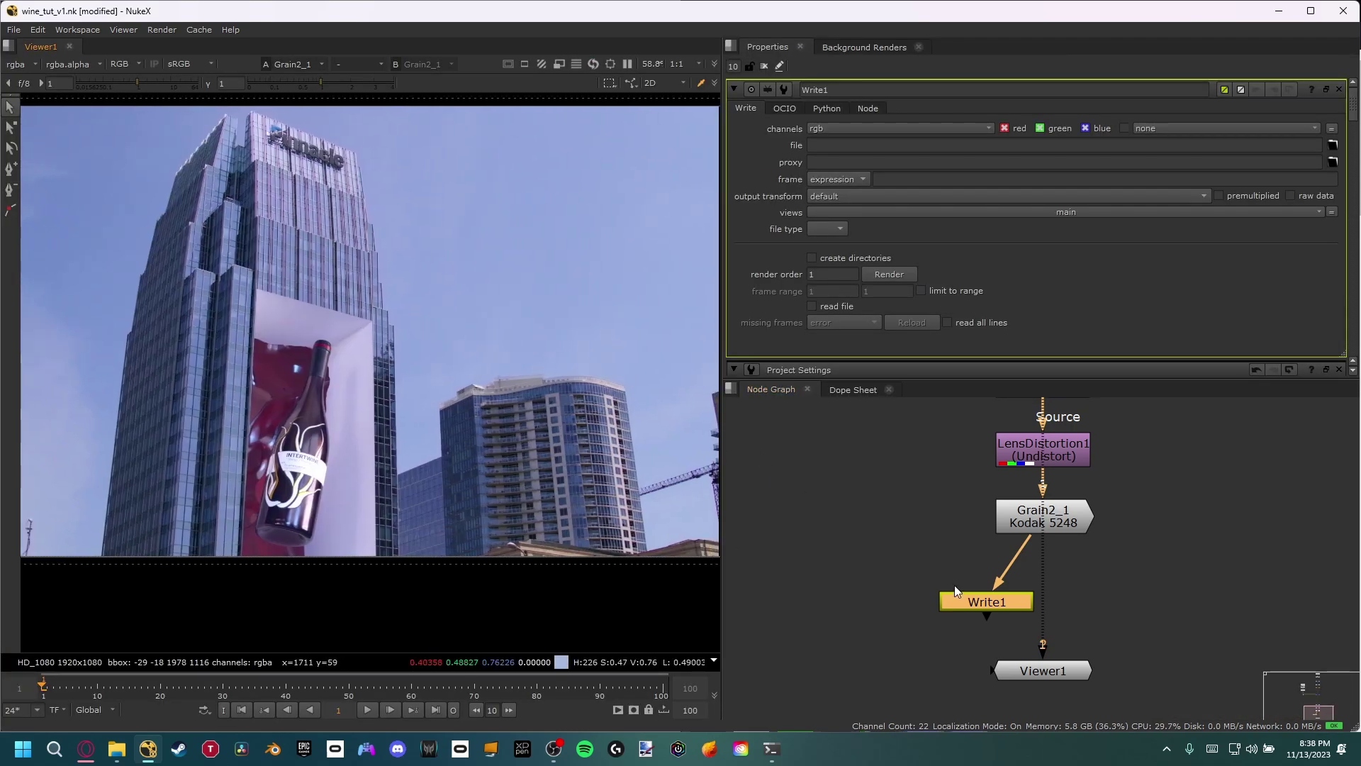
pyautogui.click(1332, 146)
pyautogui.write('A:/Youtube/Videos/Wine_ad/Renders/wine_comp_v1')
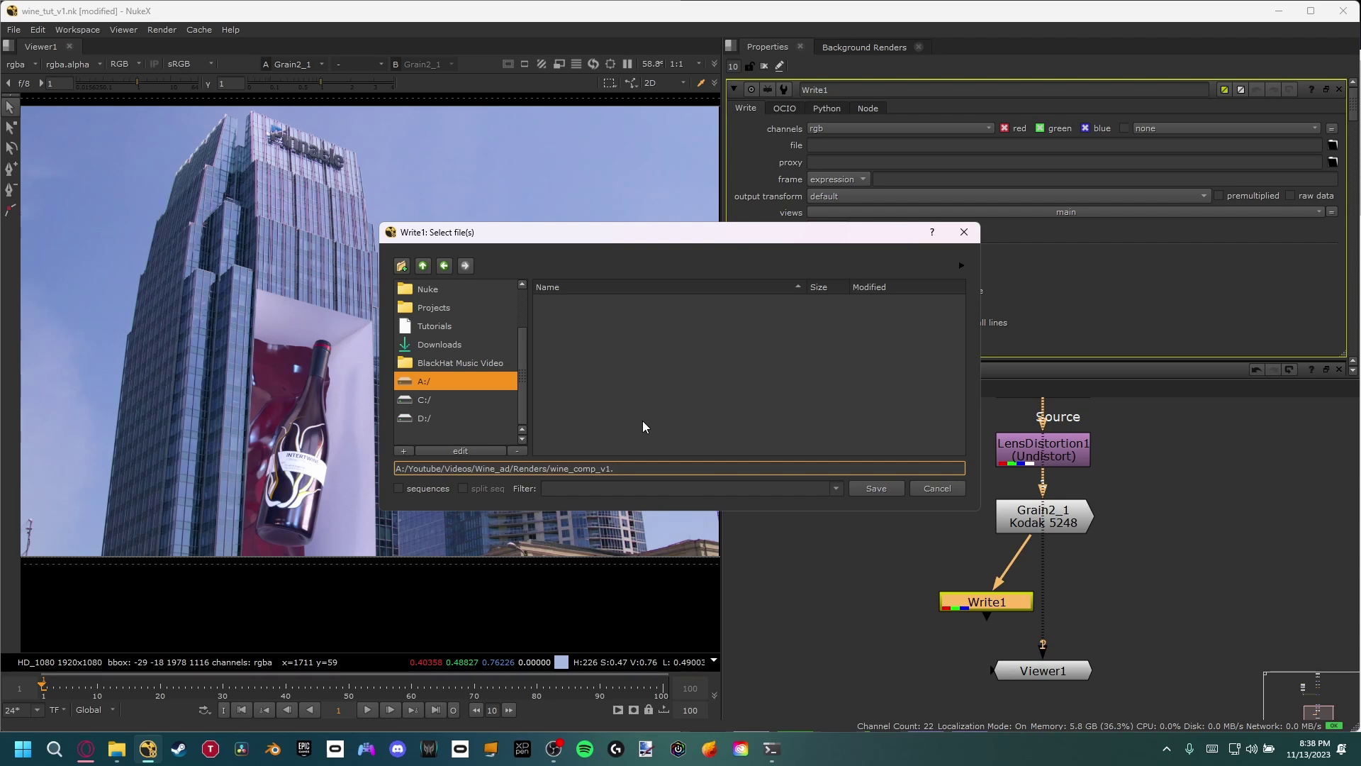
pyautogui.write('####')
pyautogui.write('png')
pyautogui.click(876, 487)
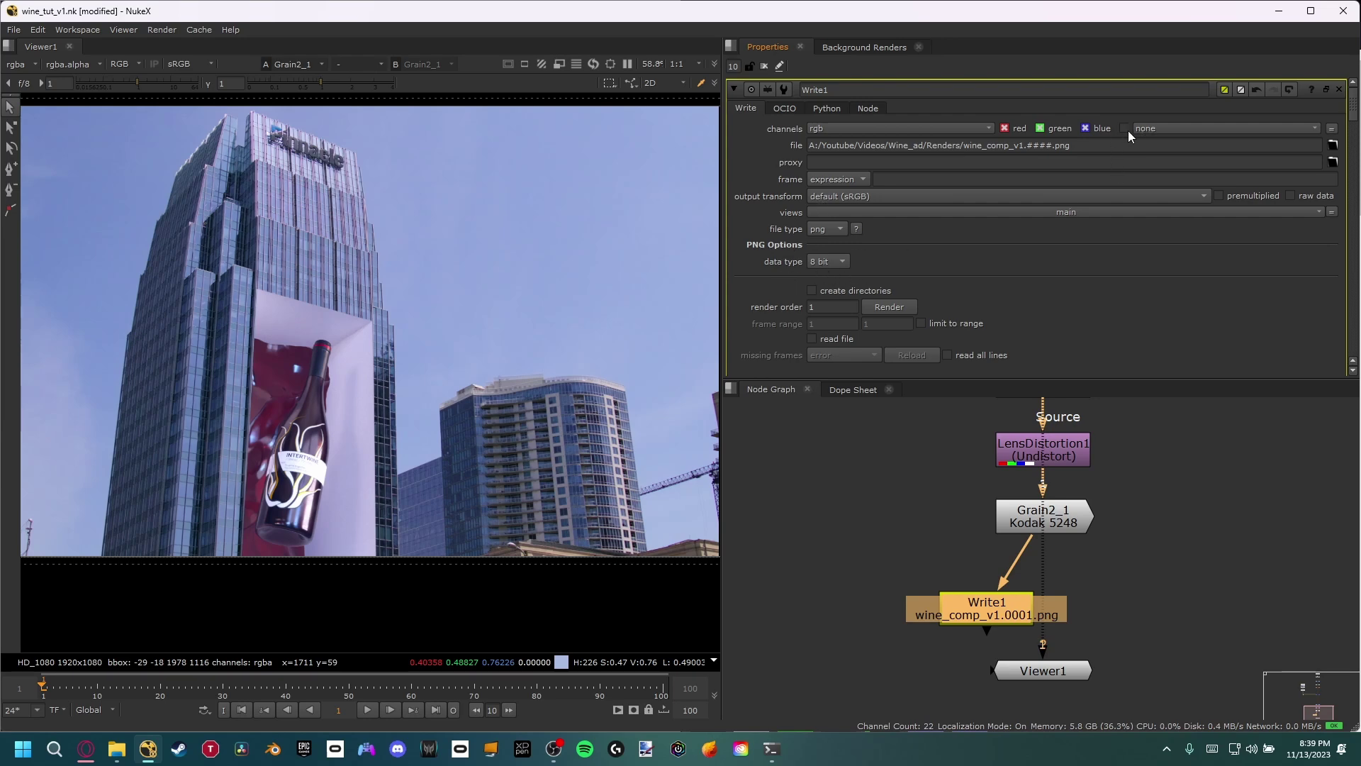
# Step: Inspect the alpha channel of the final comp around the billboard and return the viewer to full color
pyautogui.scroll(-3, 1042, 453)
pyautogui.moveTo(1041, 438); pyautogui.dragTo(1003, 609, button='middle')
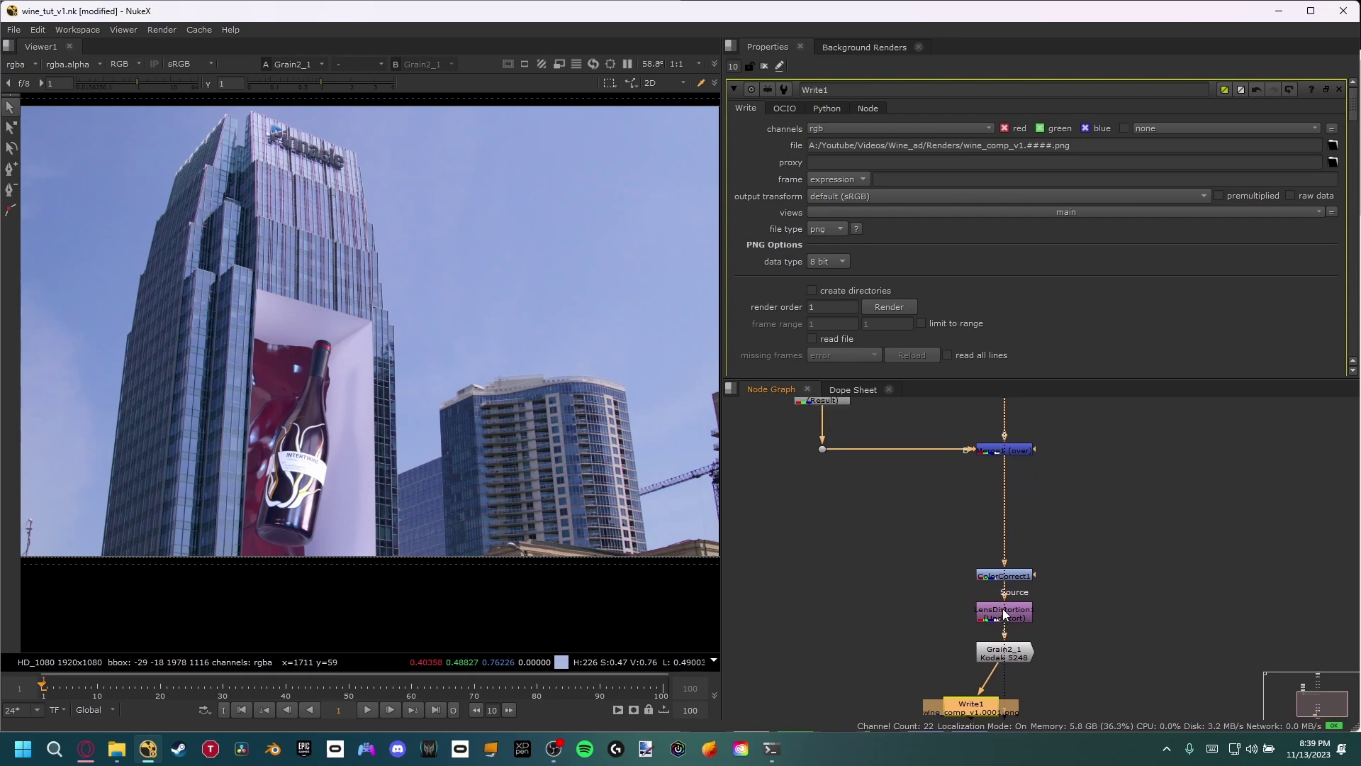
pyautogui.press('a')
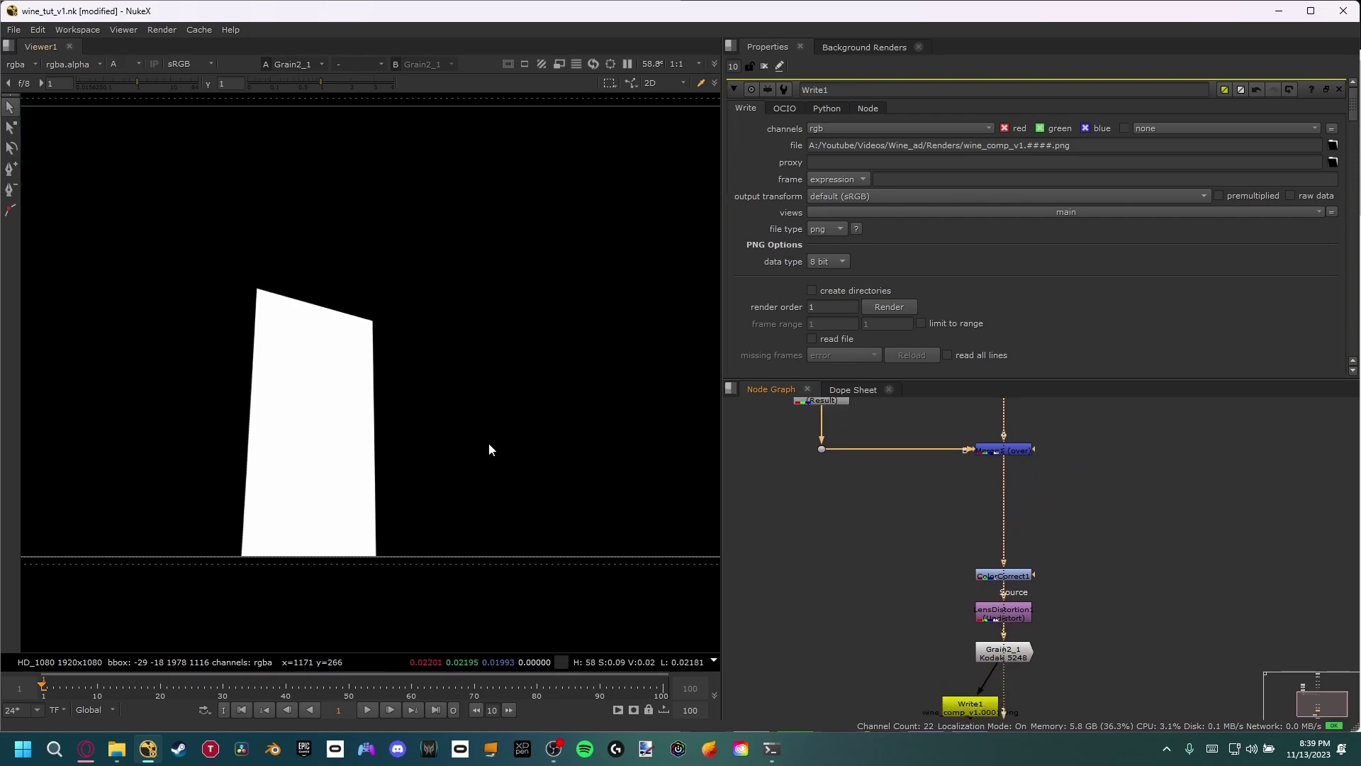
pyautogui.hotkey('ctrl', '1')
pyautogui.moveTo(317, 456); pyautogui.dragTo(329, 367, button='middle')
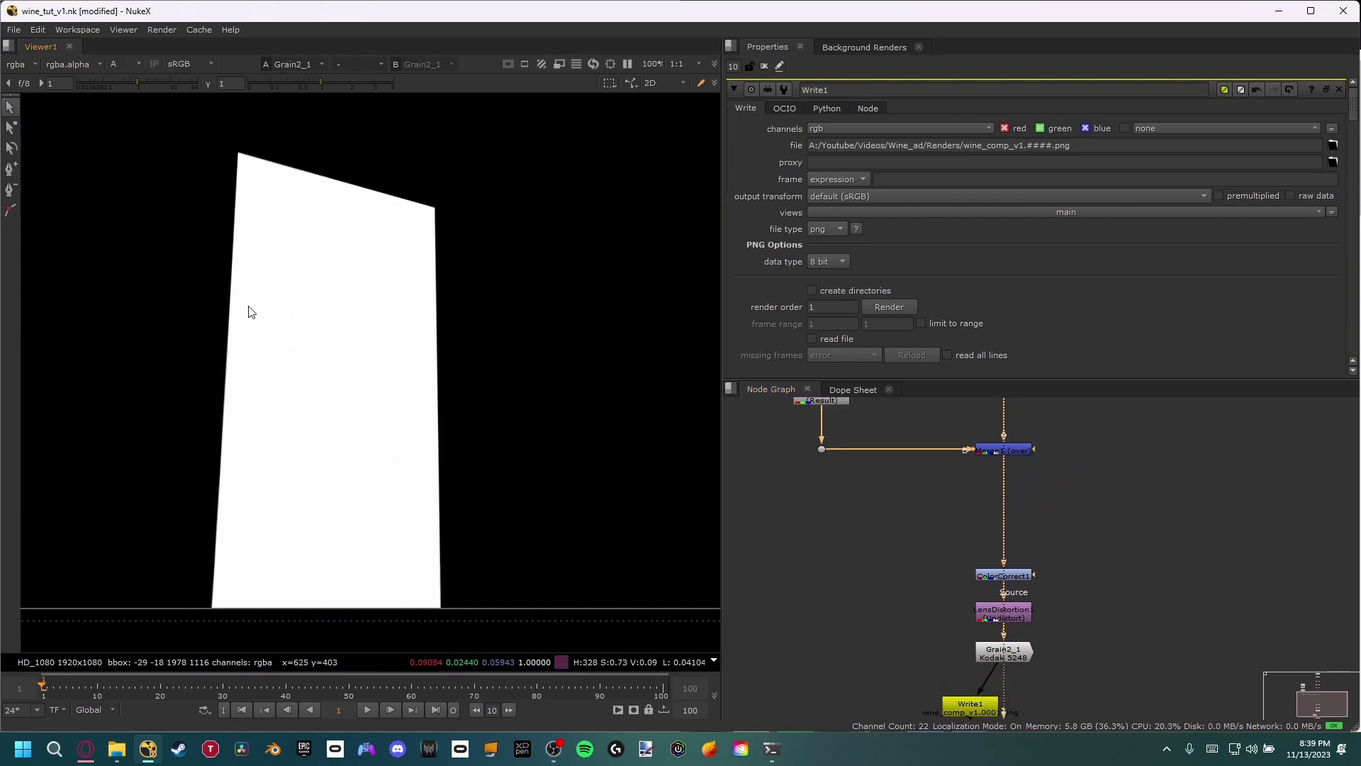
pyautogui.moveTo(942, 564); pyautogui.dragTo(885, 463, button='middle')
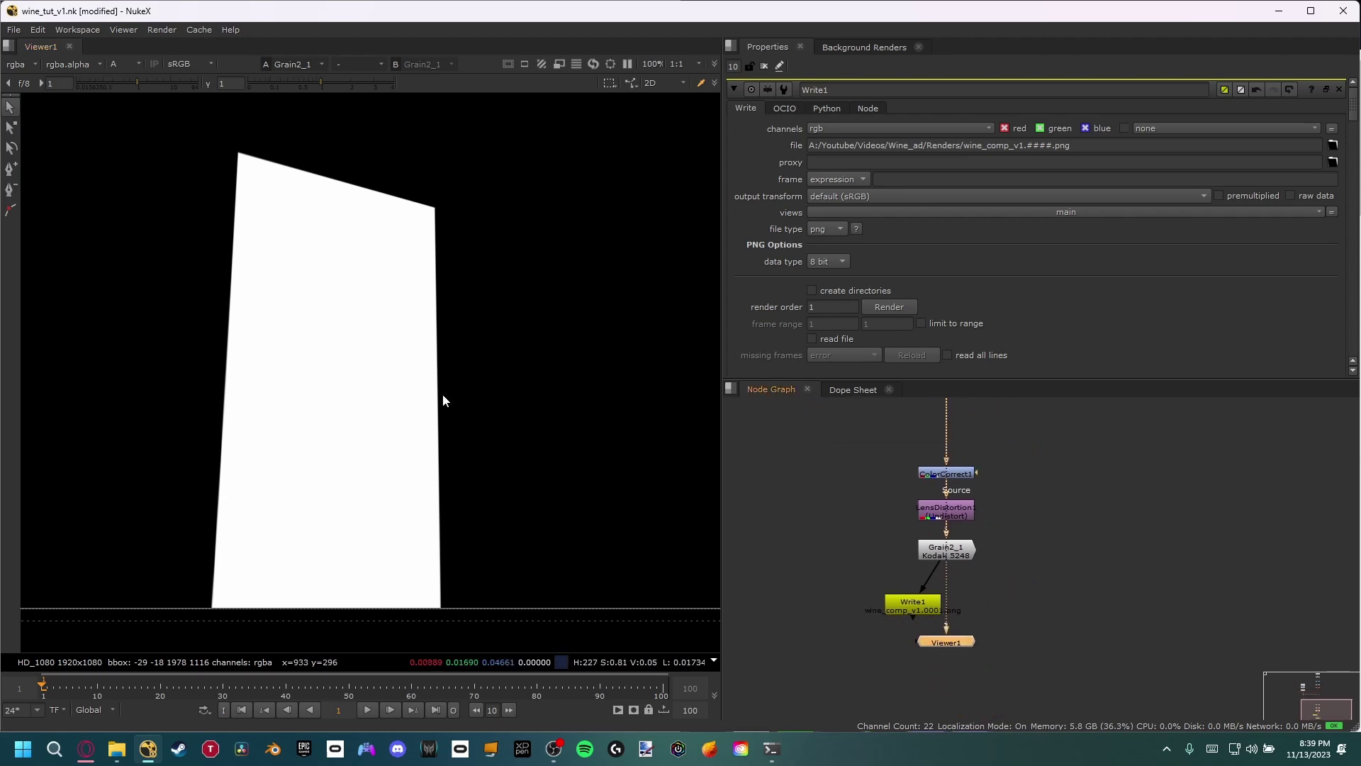
pyautogui.press('a')
pyautogui.scroll(-2, 585, 397)
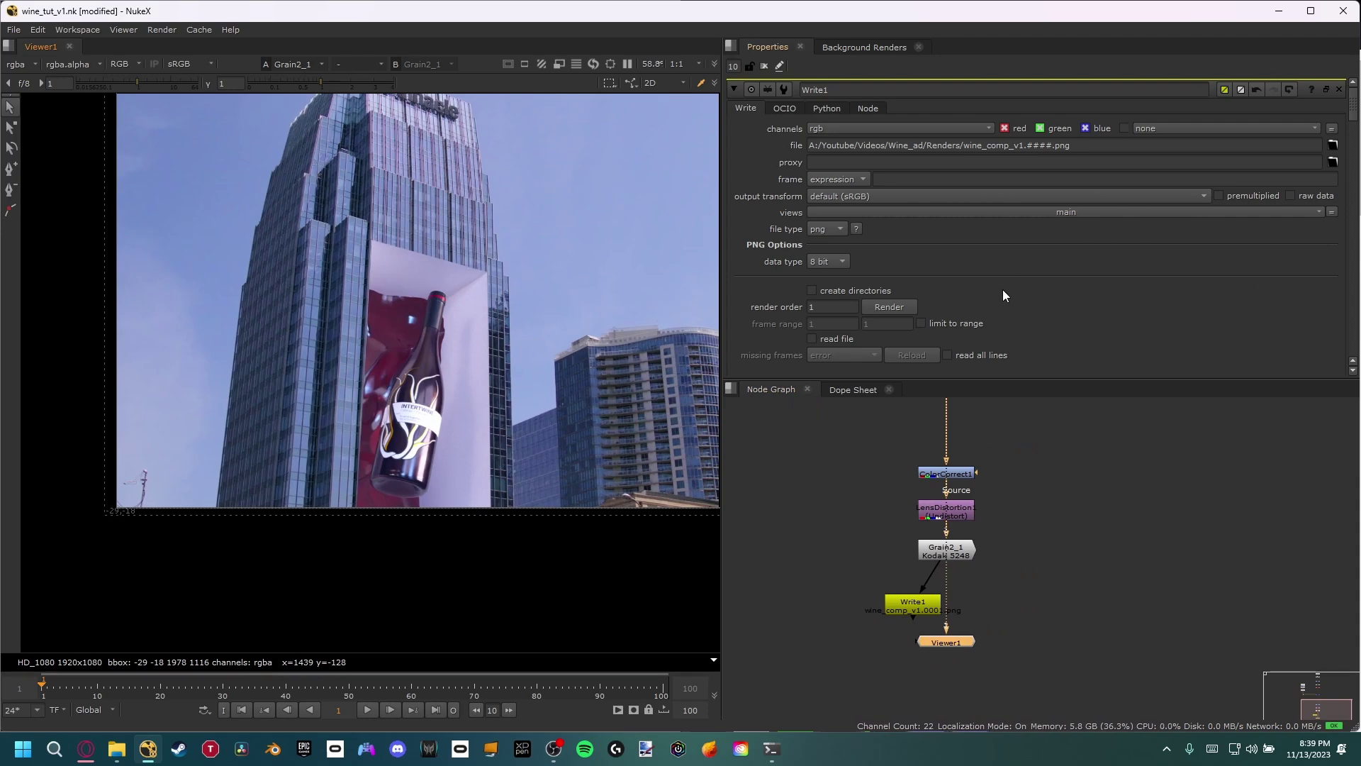
# Step: Render the Write1 node for frame range 1-1 as an 8 bit PNG with rgb channels only
pyautogui.click(1185, 127)
pyautogui.click(1174, 129)
pyautogui.scroll(-3, 752, 232)
pyautogui.click(876, 224)
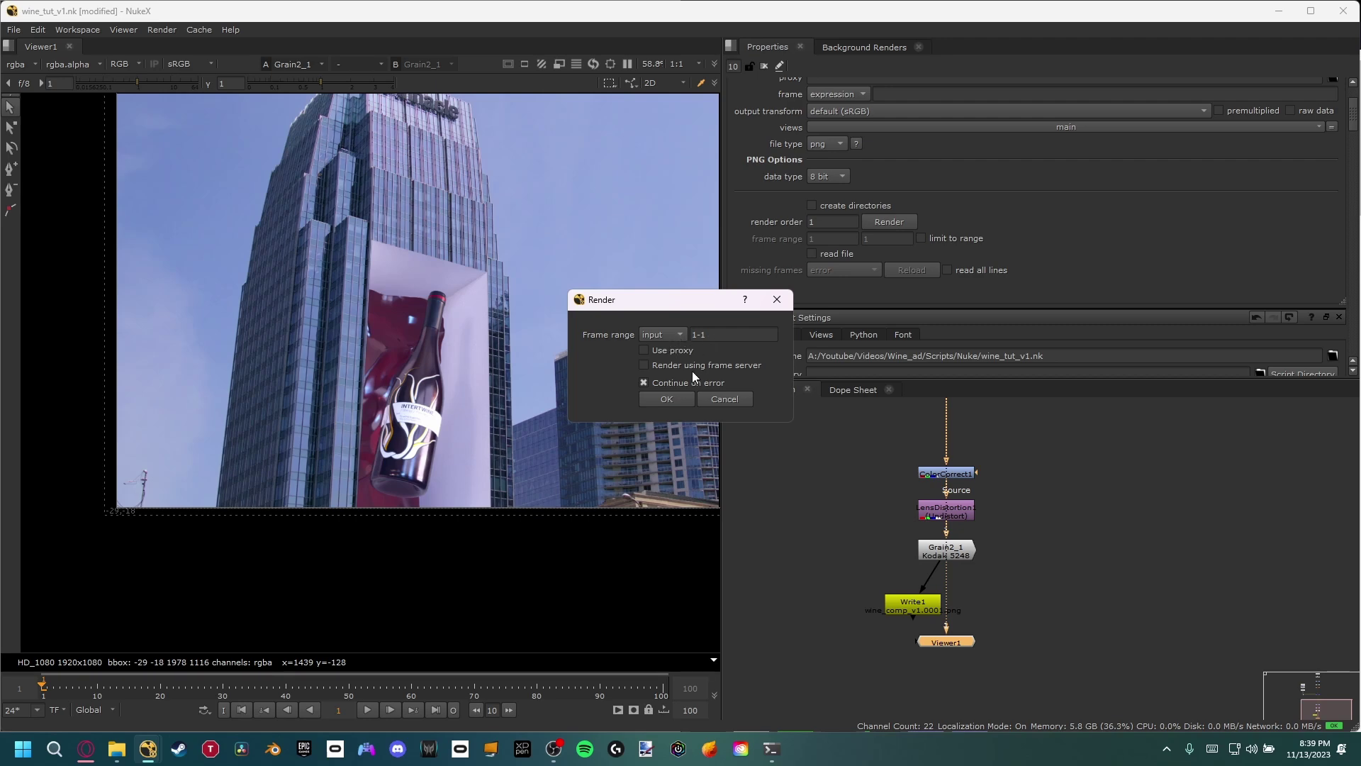
pyautogui.click(679, 401)
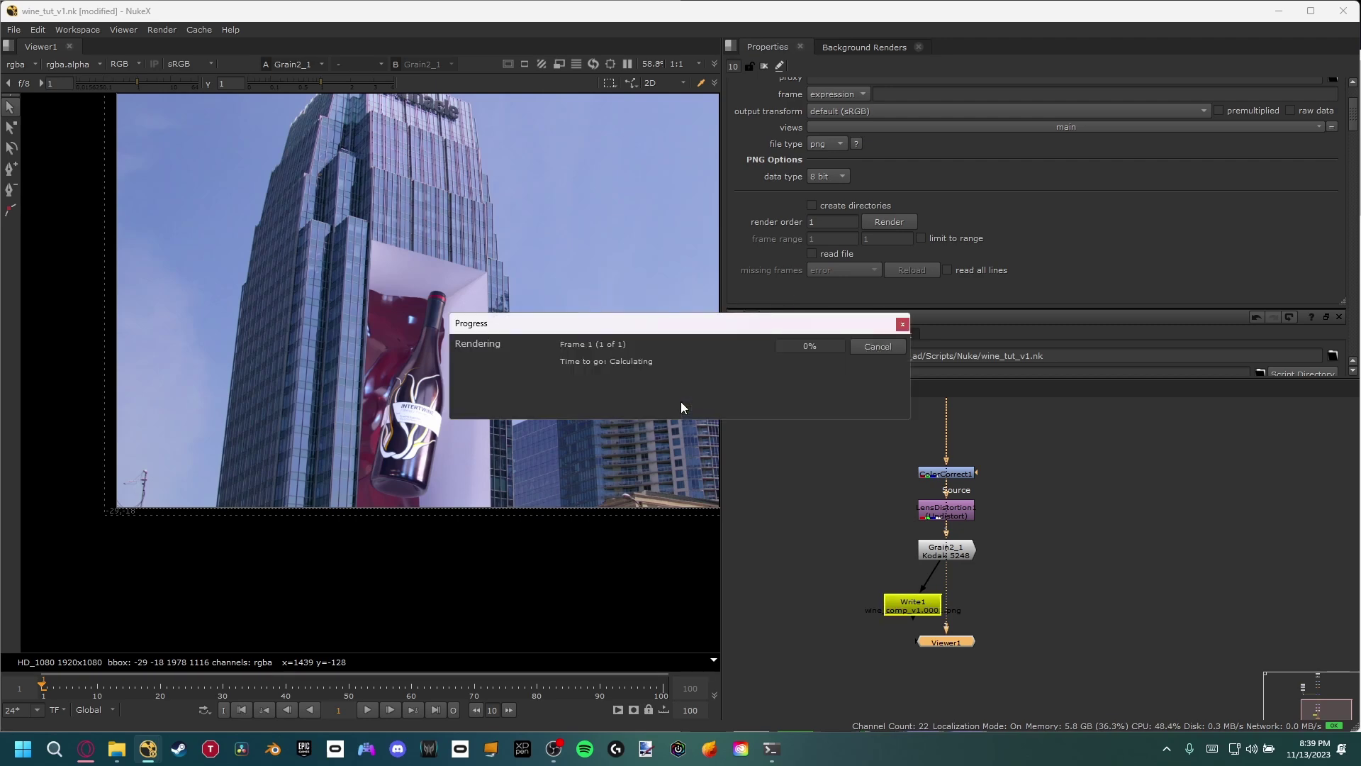